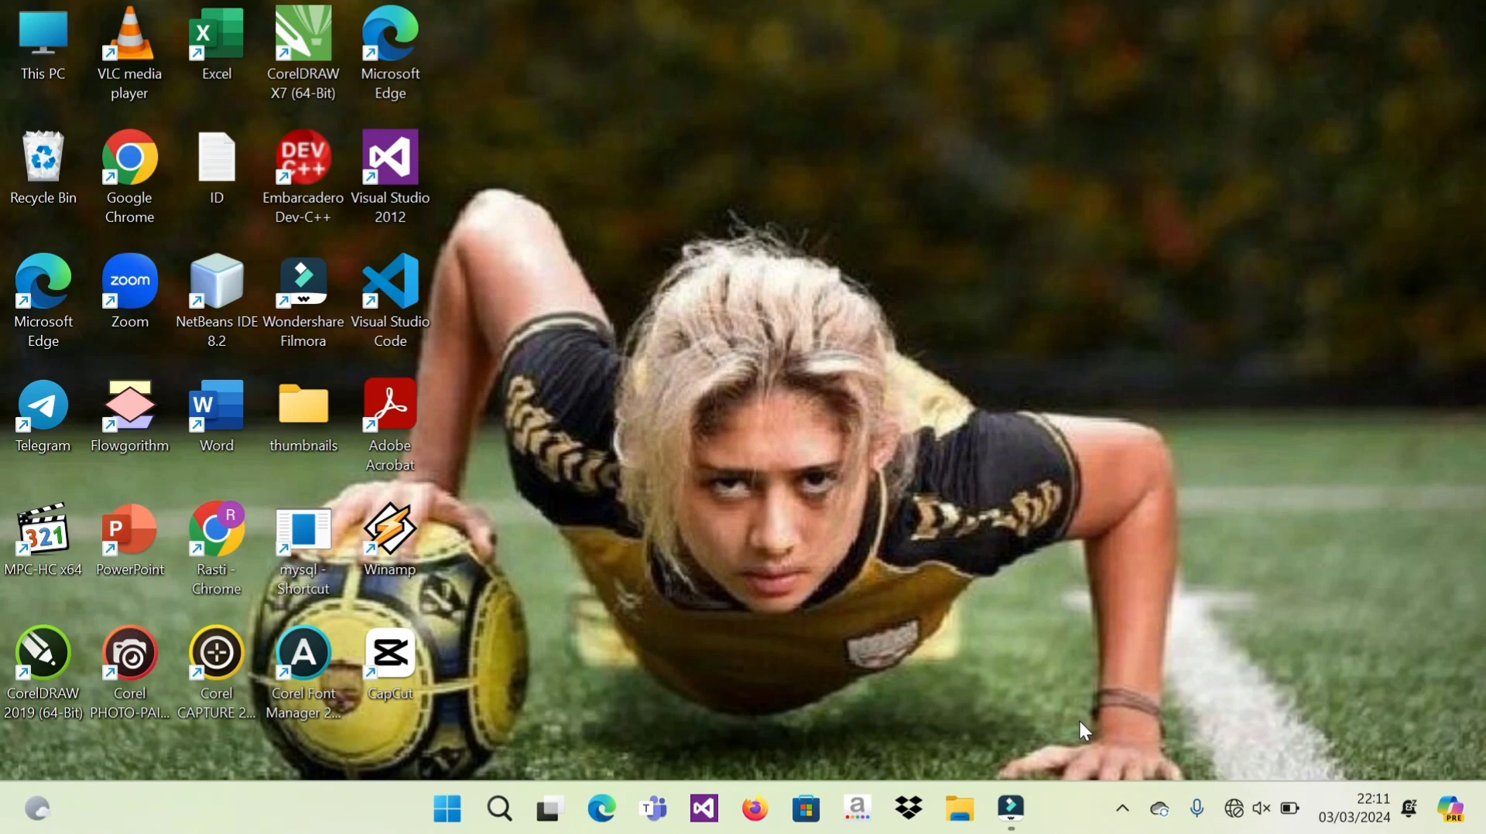
Step: Launch the XAMPP Control Panel and start the Apache and MySQL modules
{"action": "left_click", "coordinate": [447, 810]}
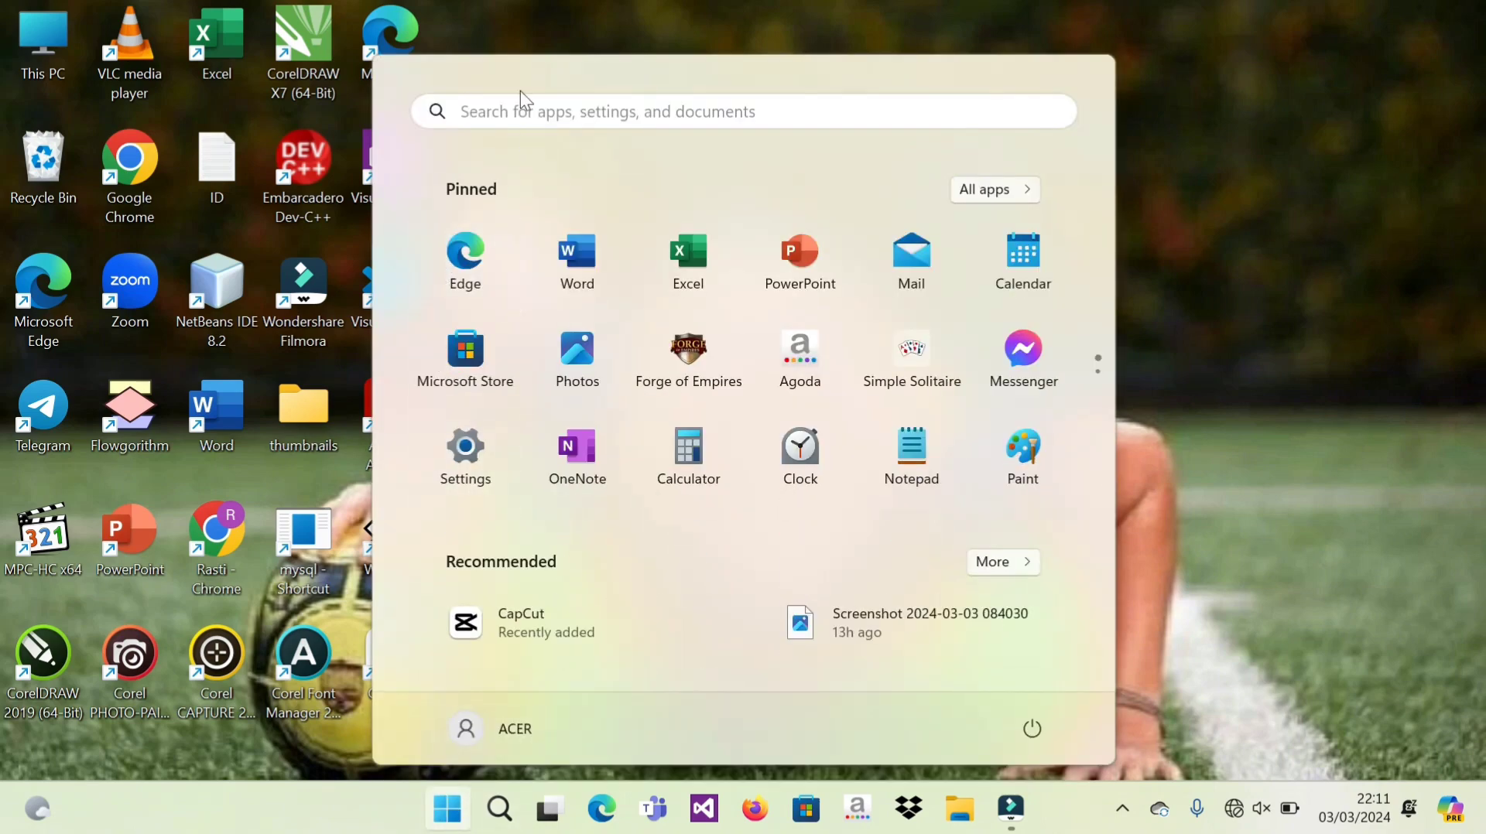
{"action": "left_click", "coordinate": [514, 109]}
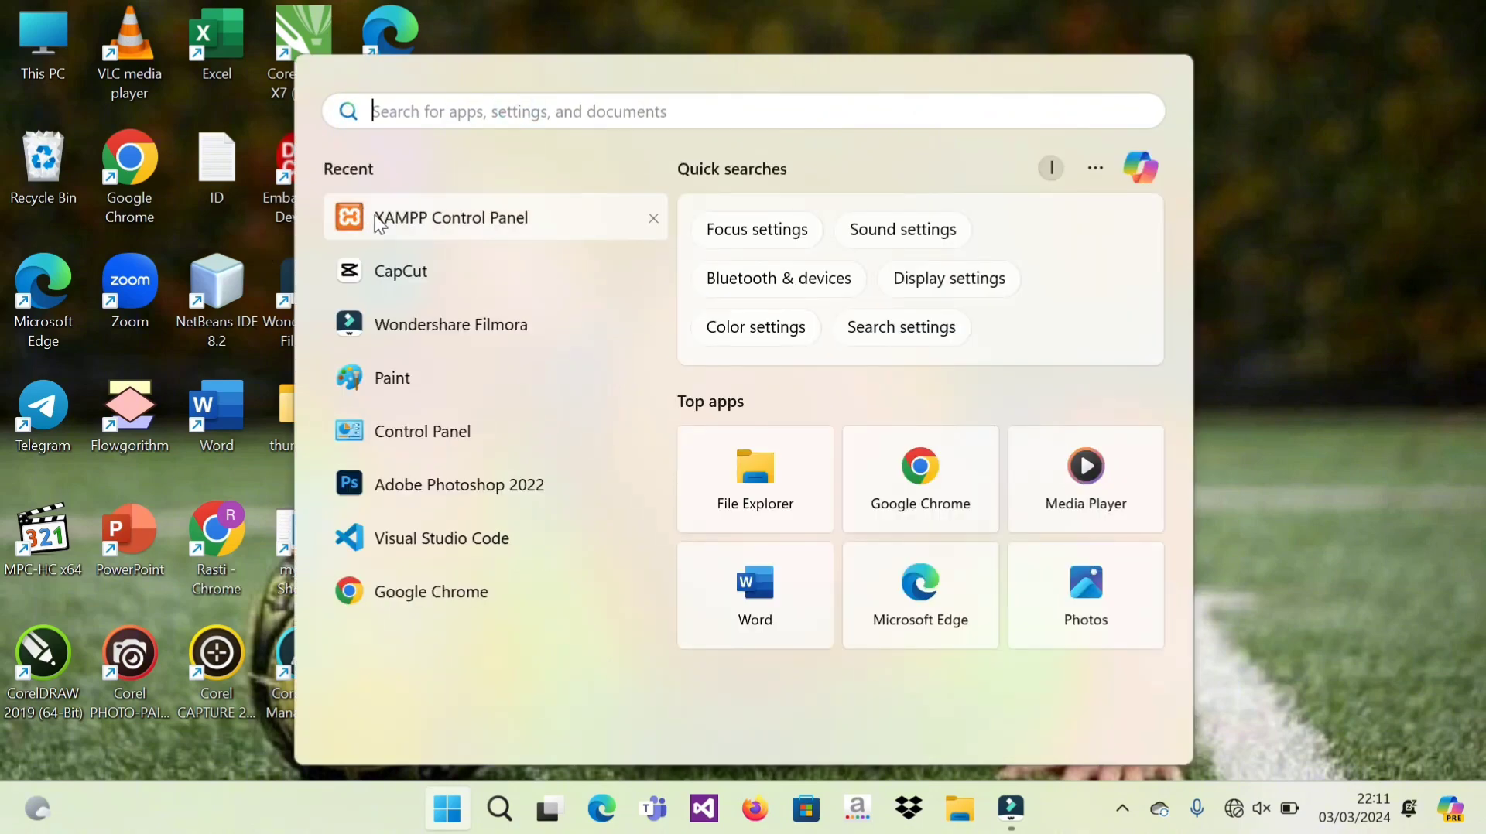
{"action": "left_click", "coordinate": [375, 215]}
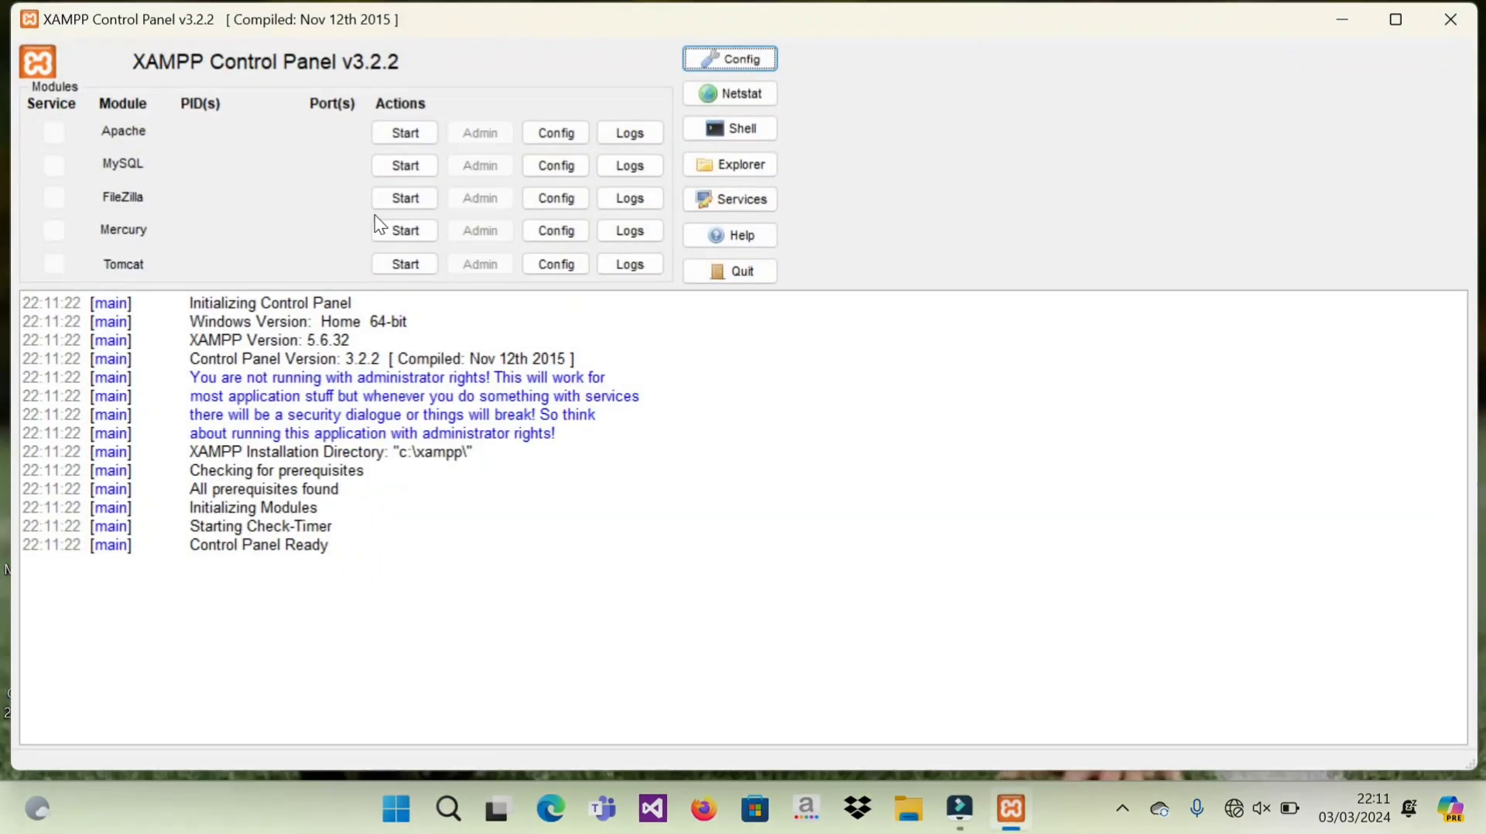
{"action": "left_click", "coordinate": [392, 130]}
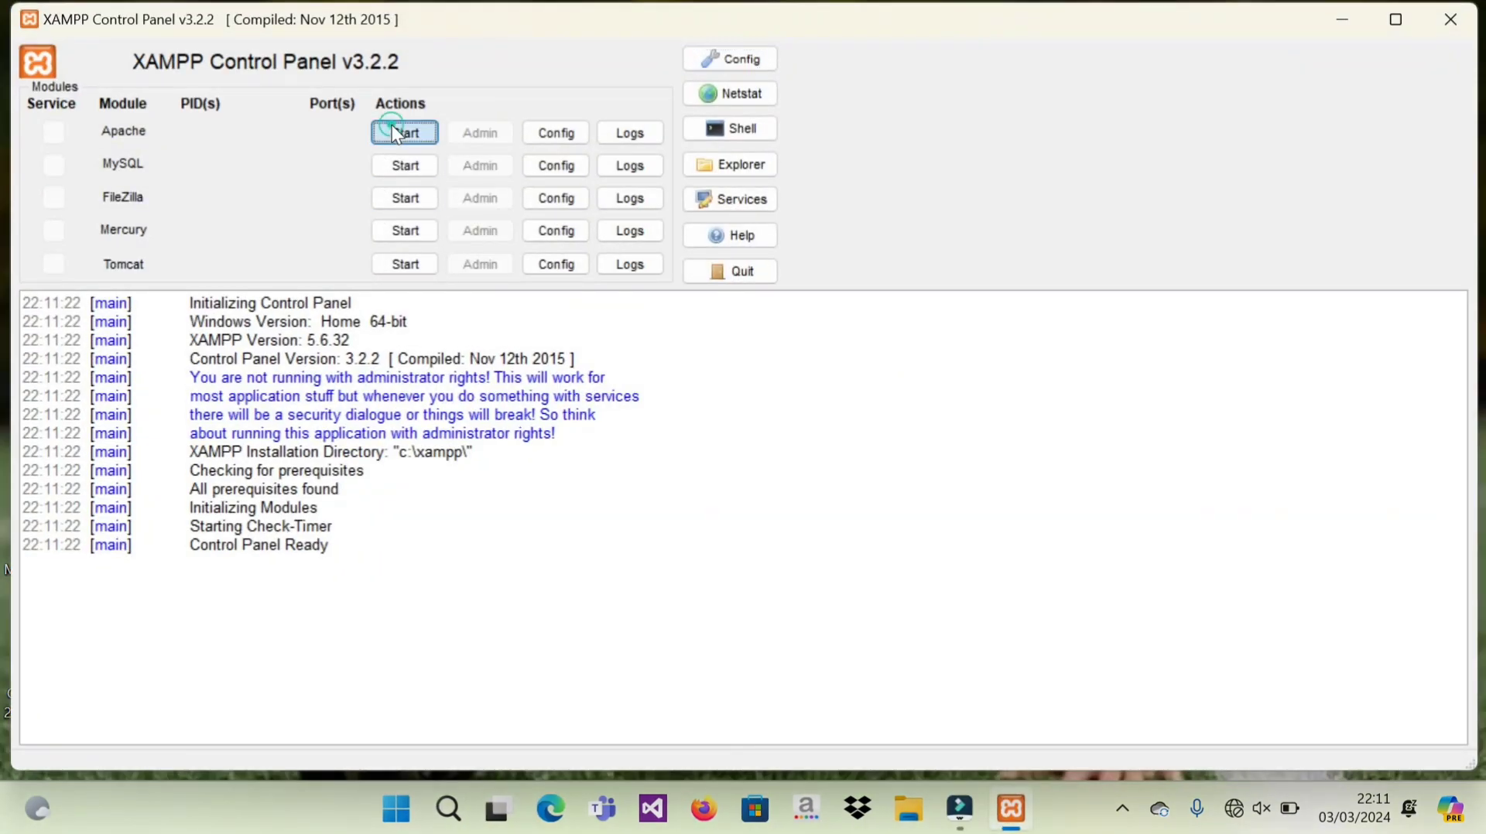
{"action": "left_click", "coordinate": [390, 166]}
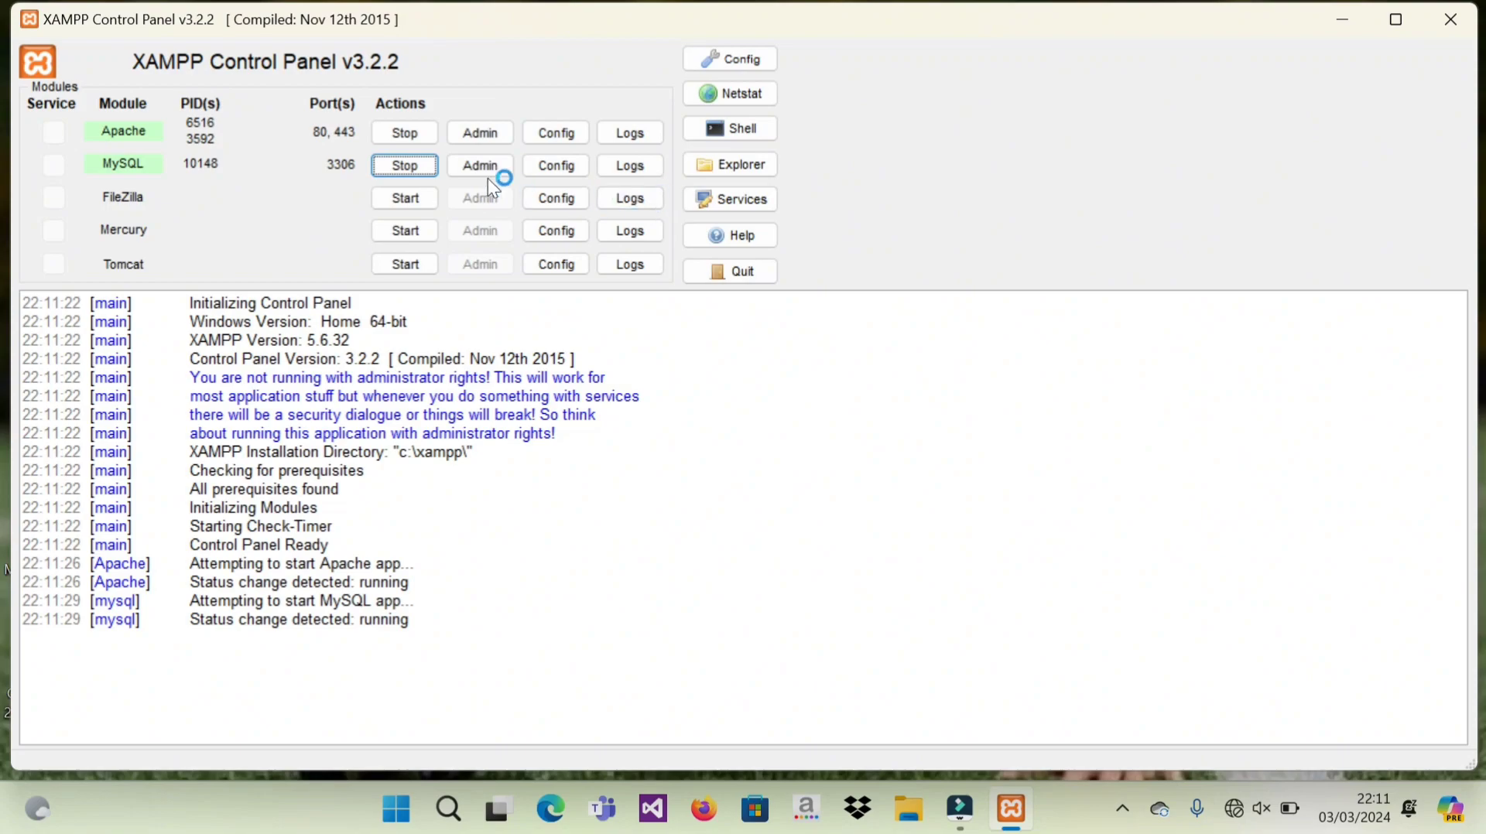
Step: Open phpMyAdmin from the MySQL module and create a new database named latihanukkhardy
{"action": "left_click", "coordinate": [478, 167]}
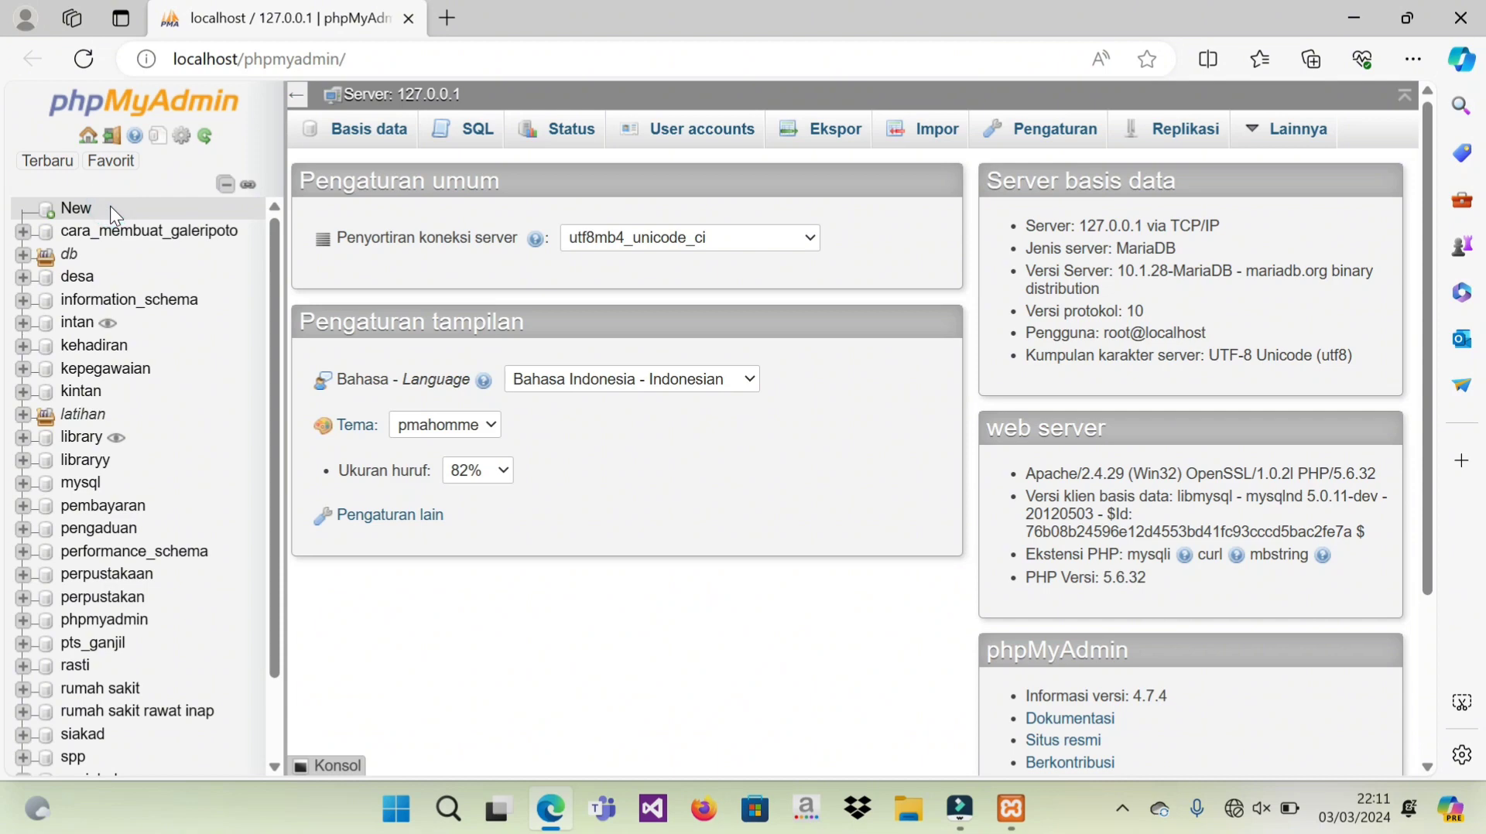
{"action": "left_click", "coordinate": [51, 201]}
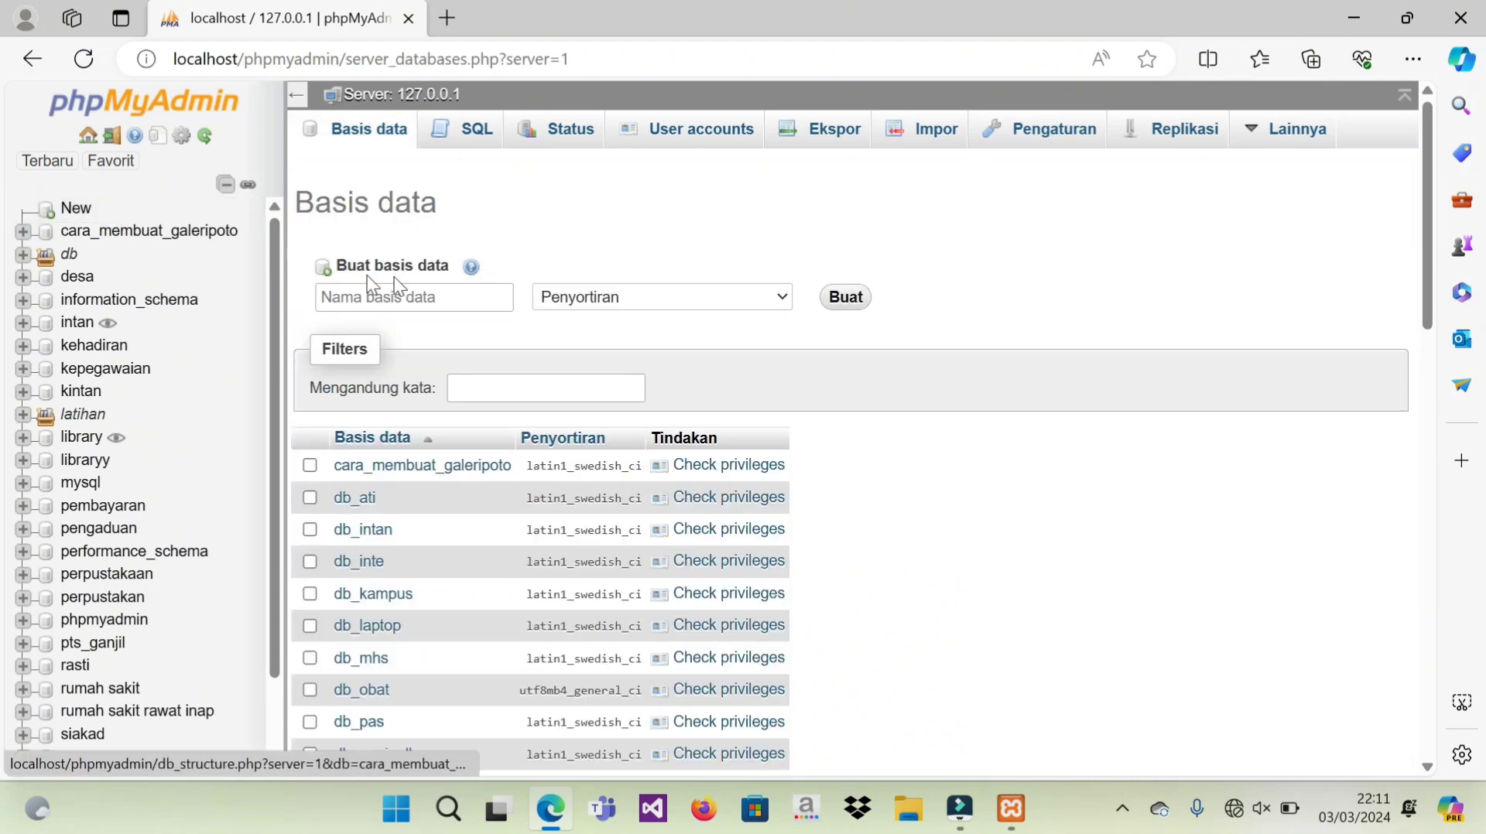
{"action": "left_click", "coordinate": [398, 297]}
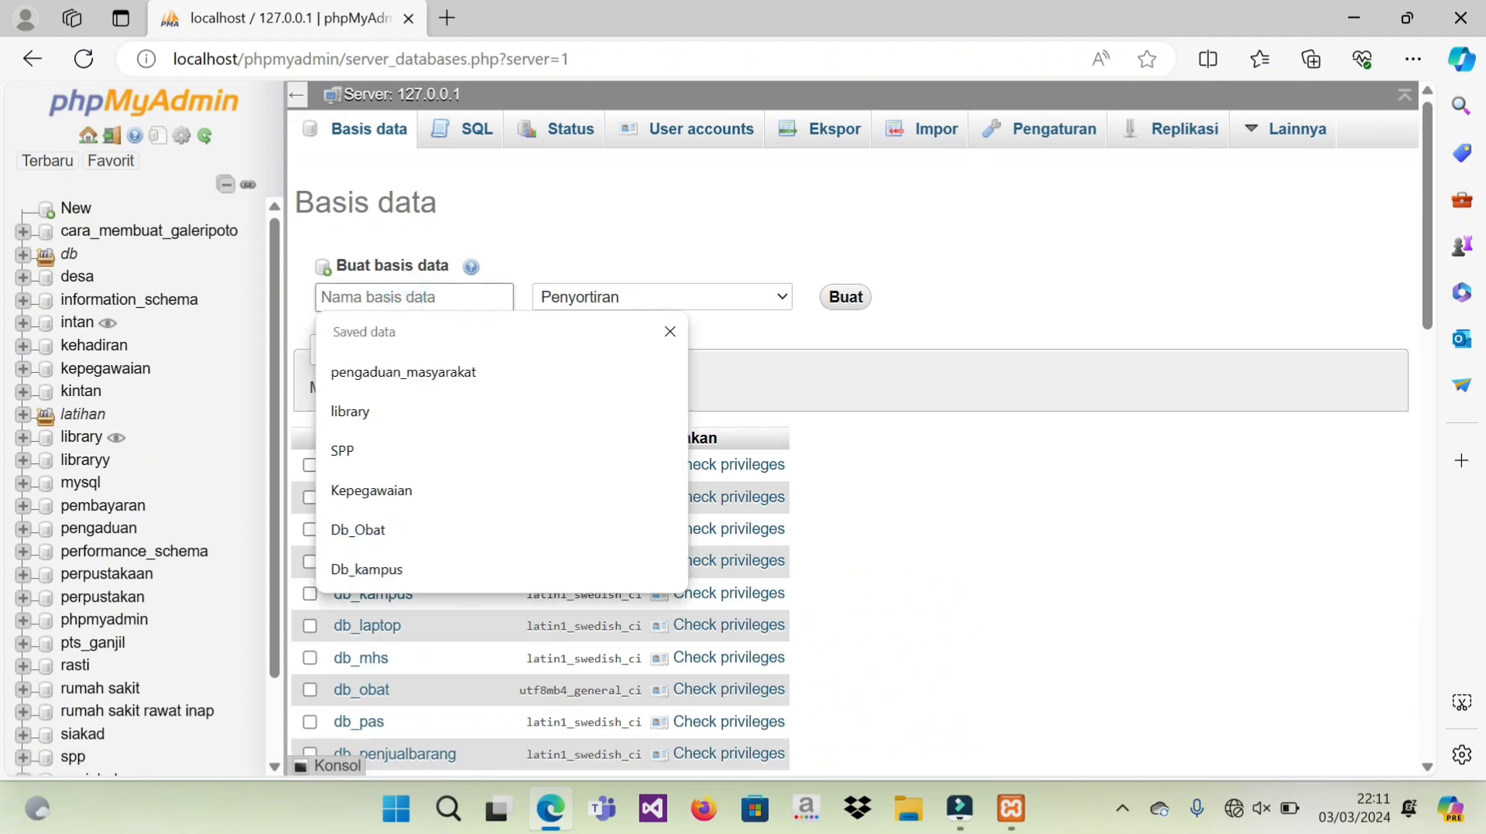
{"action": "type", "text": "l"}
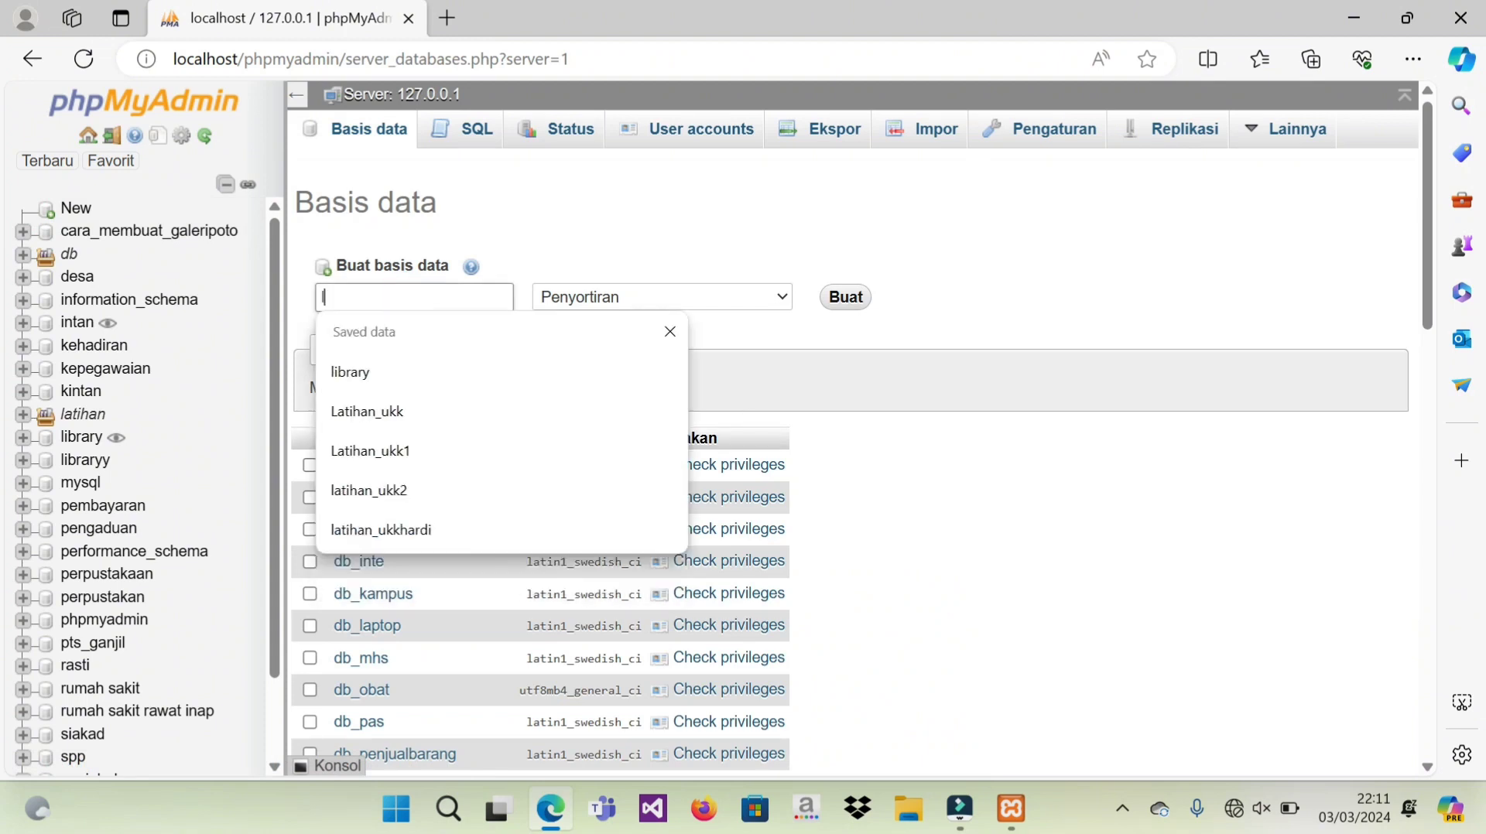
{"action": "type", "text": "atiha"}
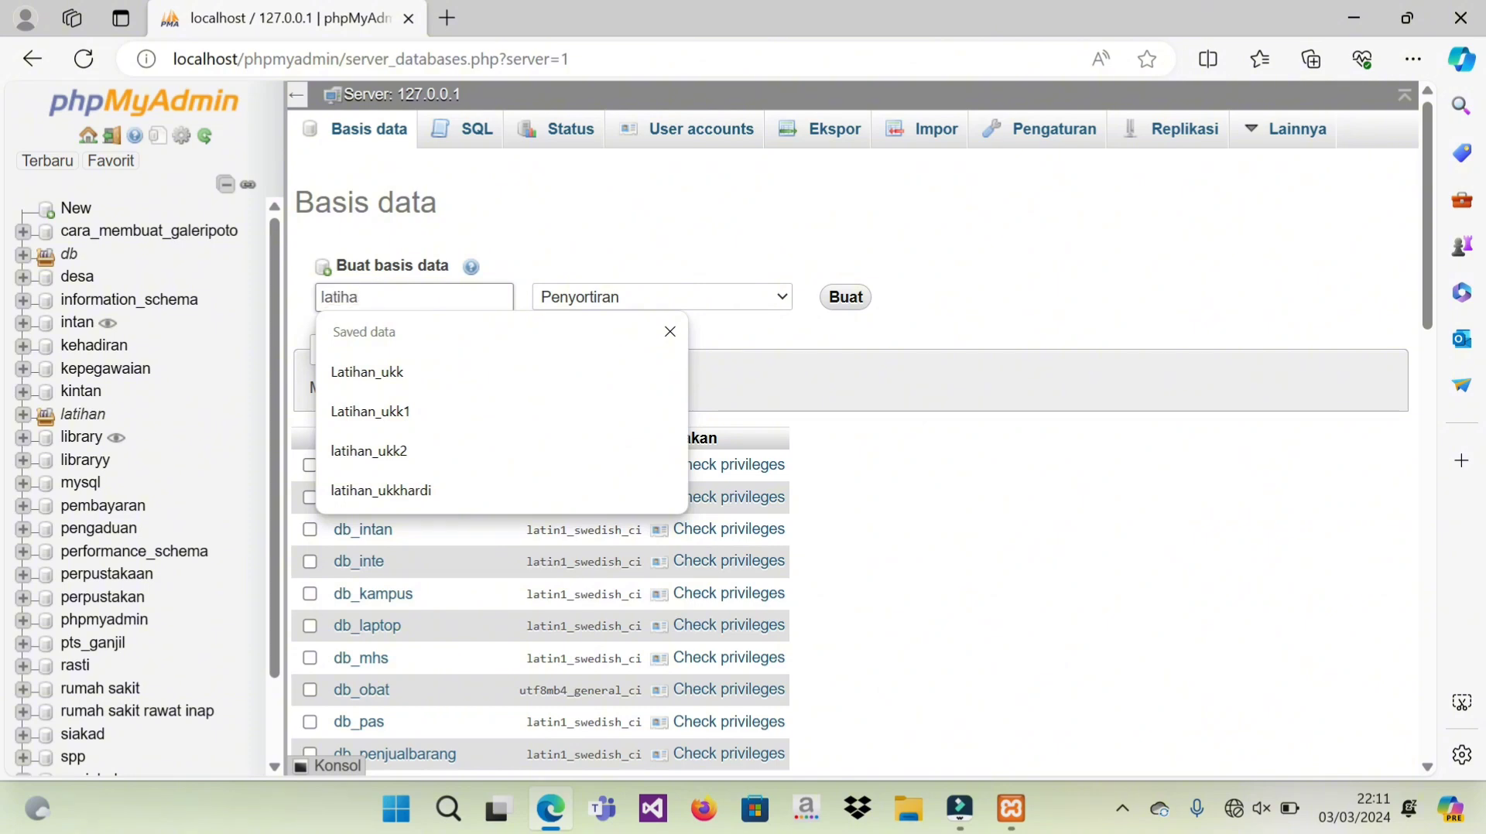
{"action": "type", "text": "nukkh"}
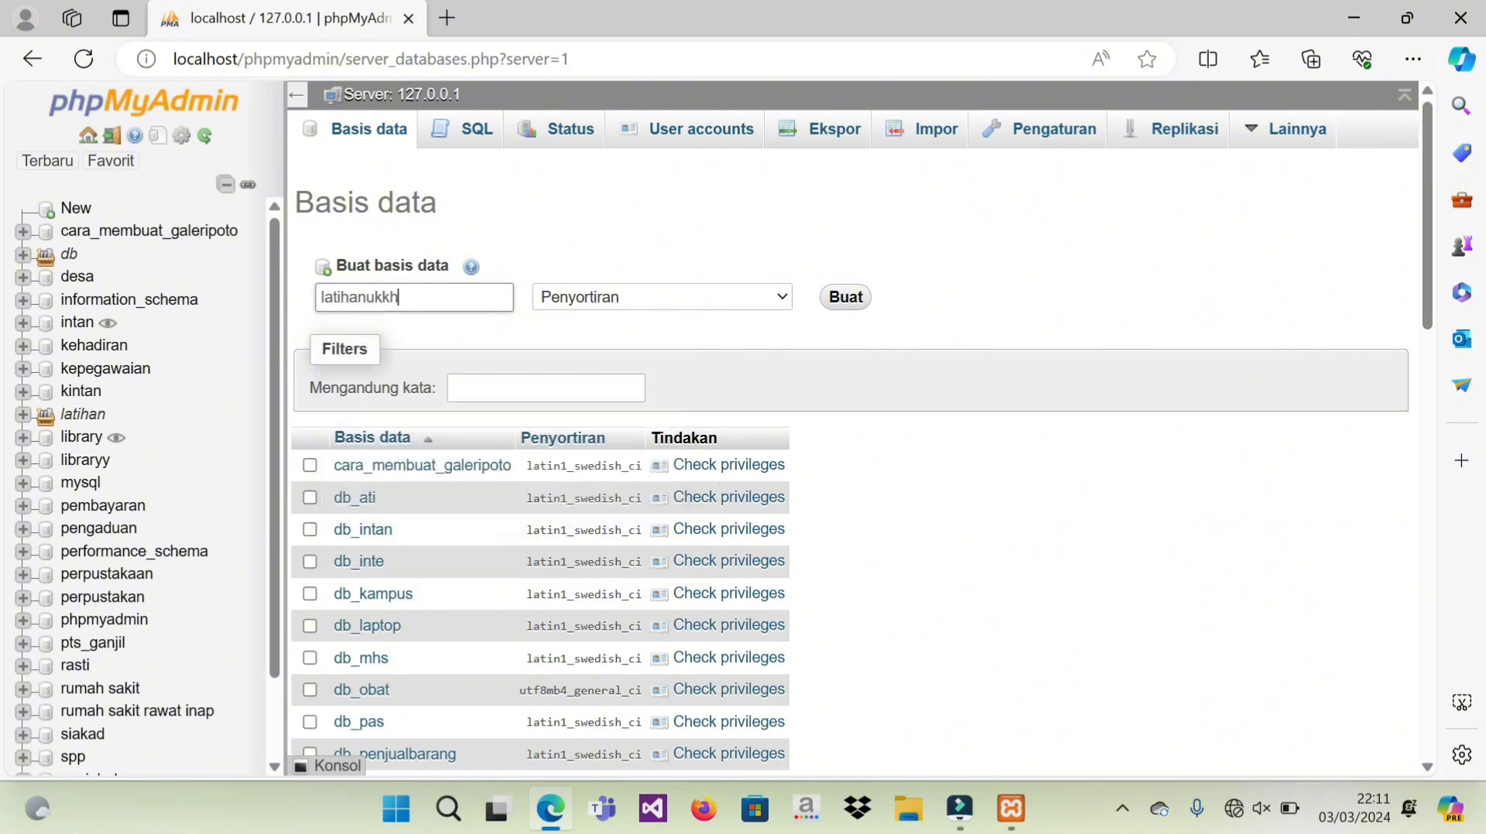
{"action": "type", "text": "ardy"}
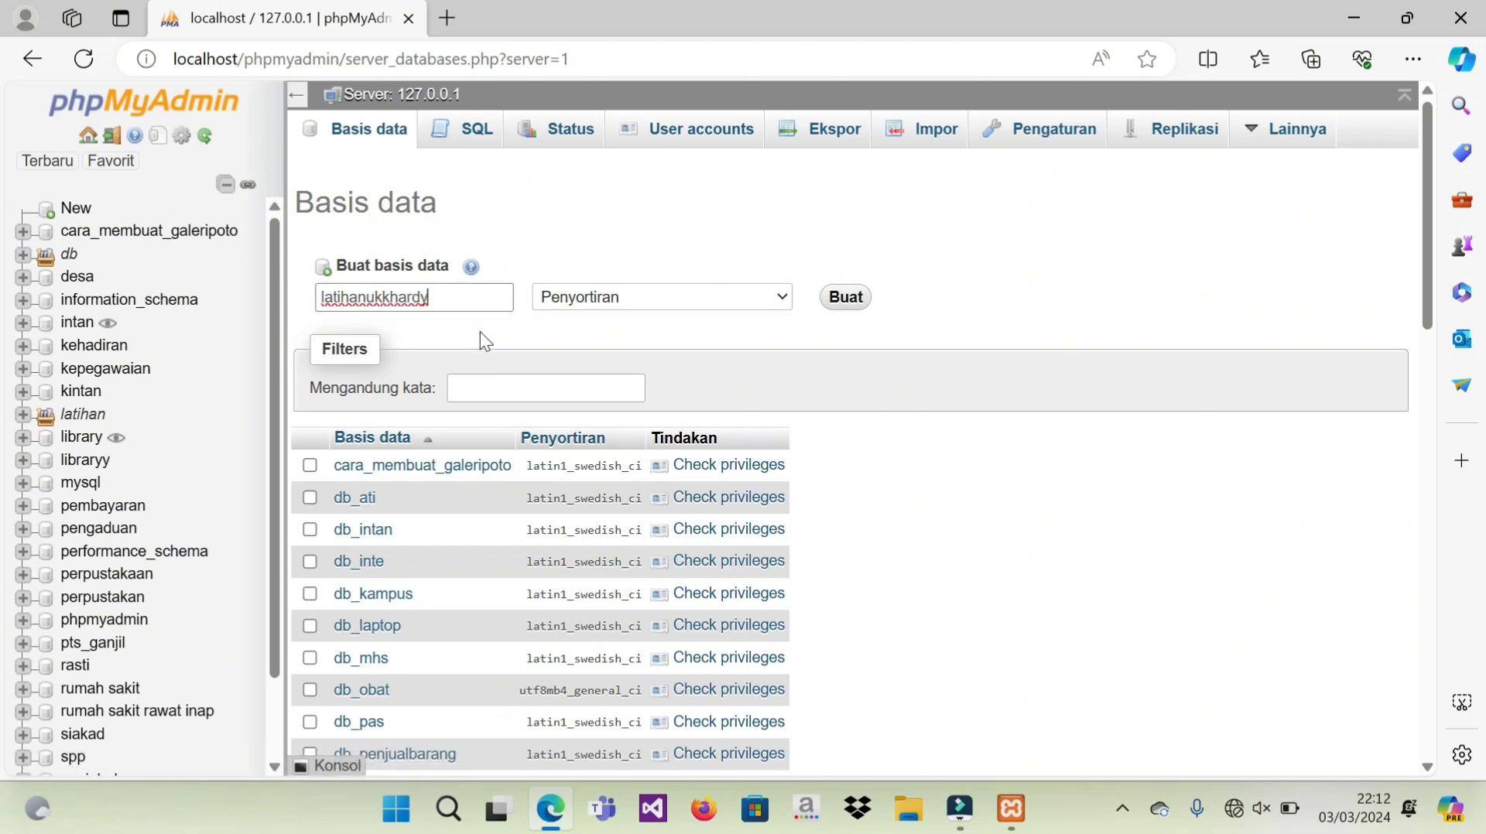
{"action": "left_click", "coordinate": [843, 298]}
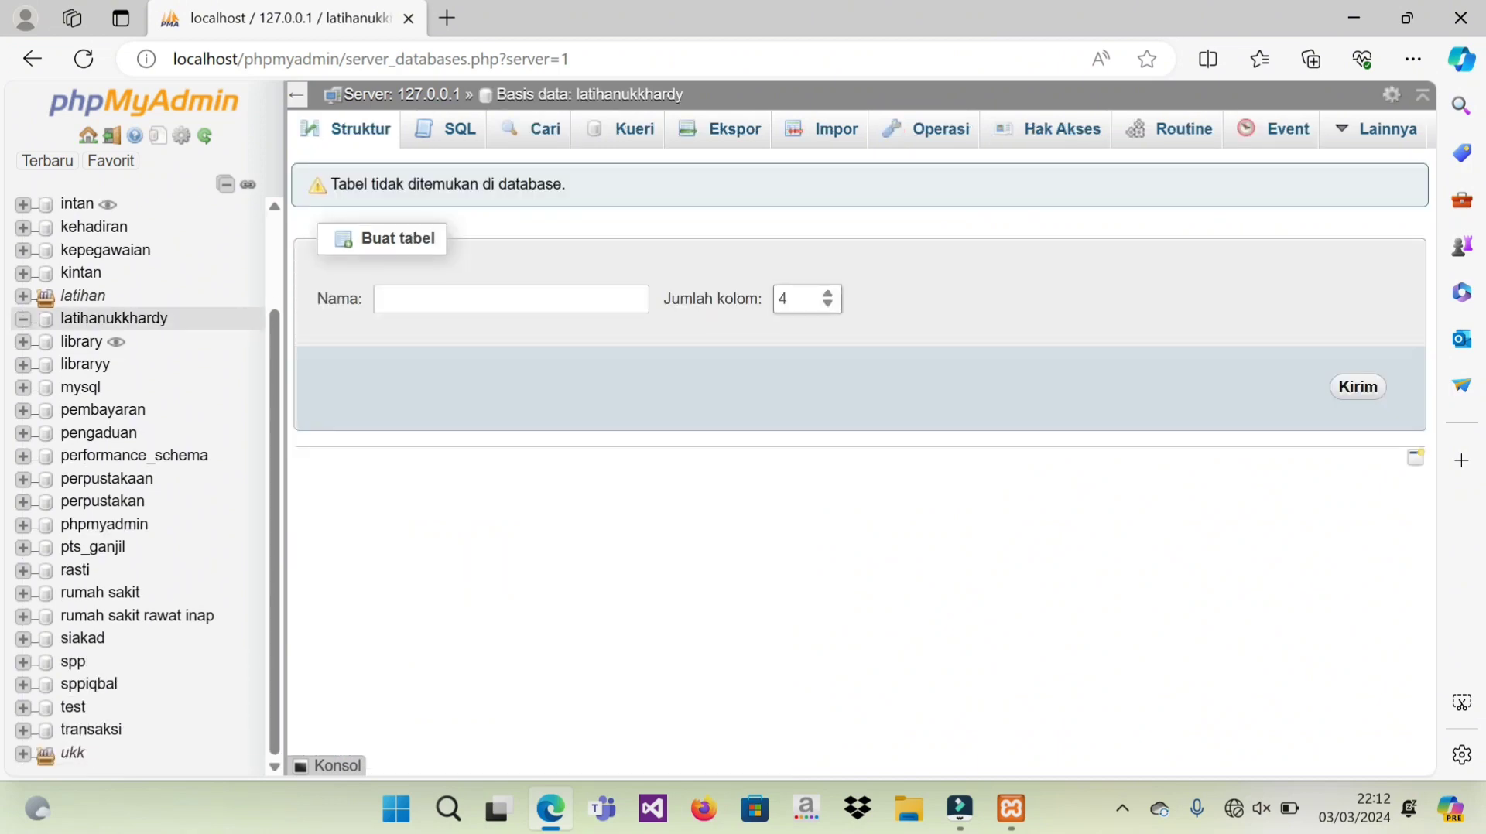
Step: Start a new table named user in the database and add two extra columns to the default four
{"action": "left_click", "coordinate": [441, 303]}
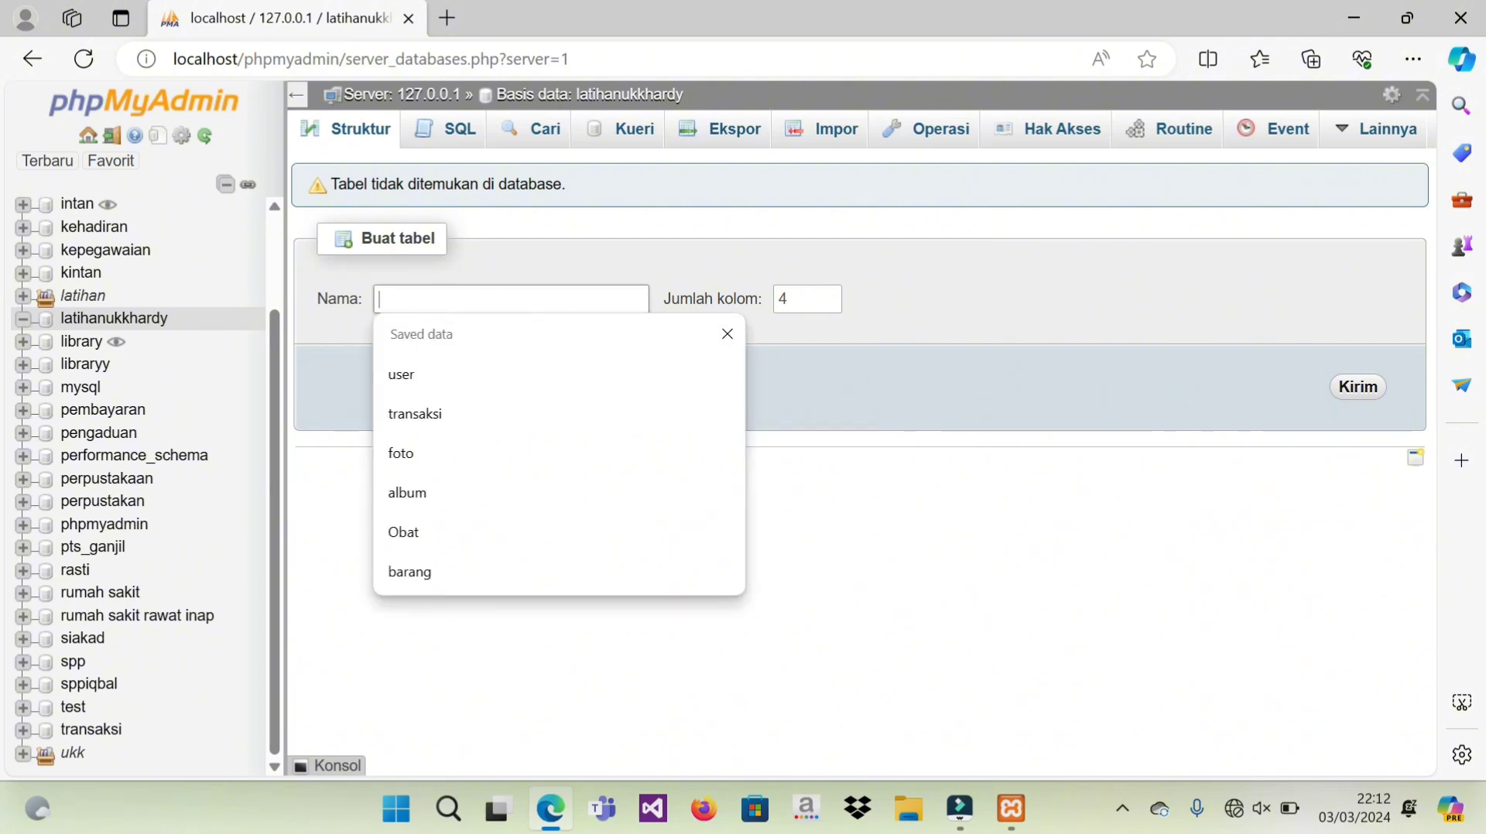
{"action": "type", "text": "user"}
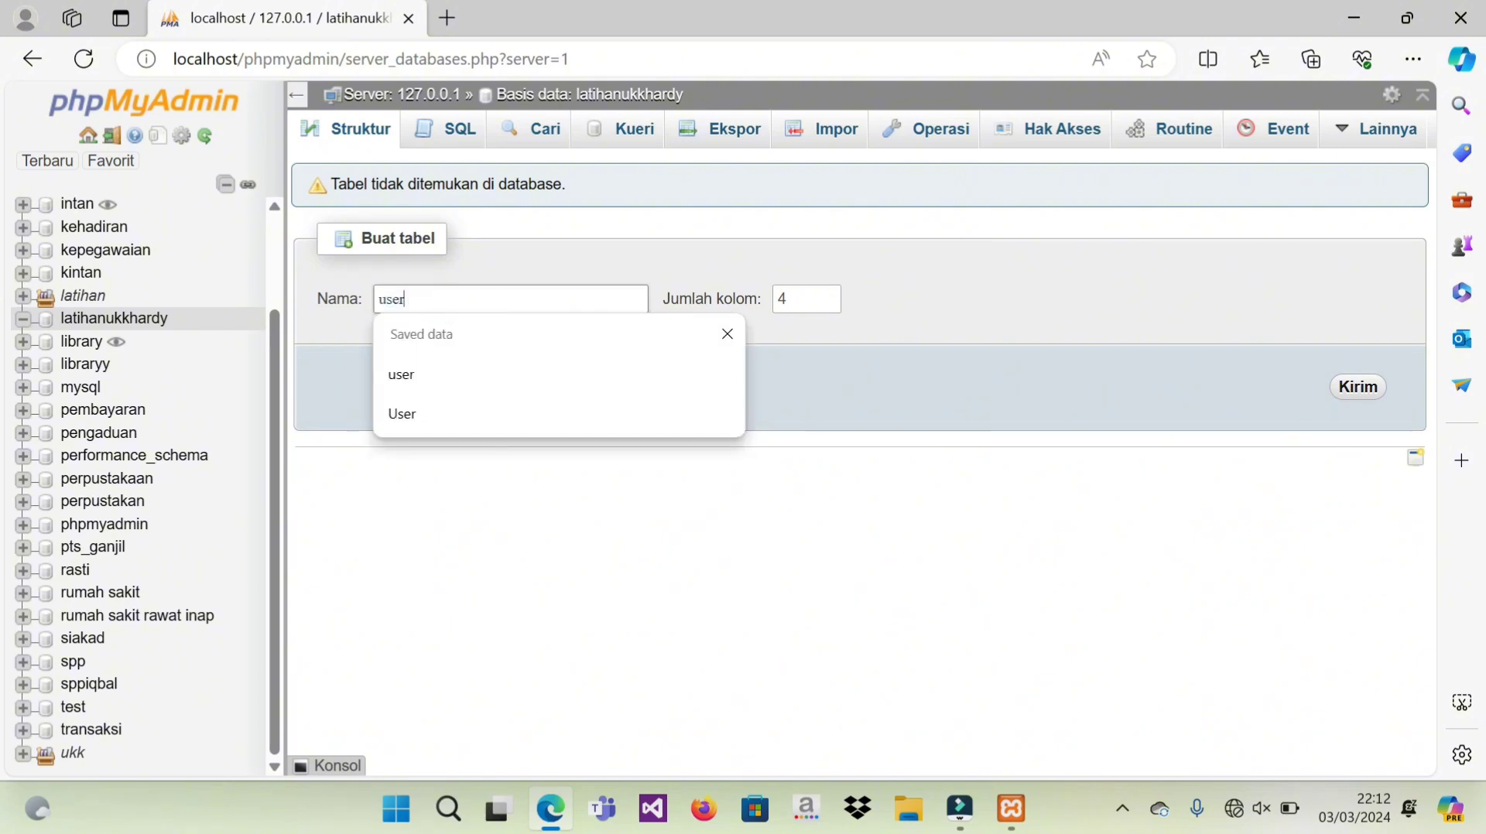
{"action": "left_click", "coordinate": [1356, 388]}
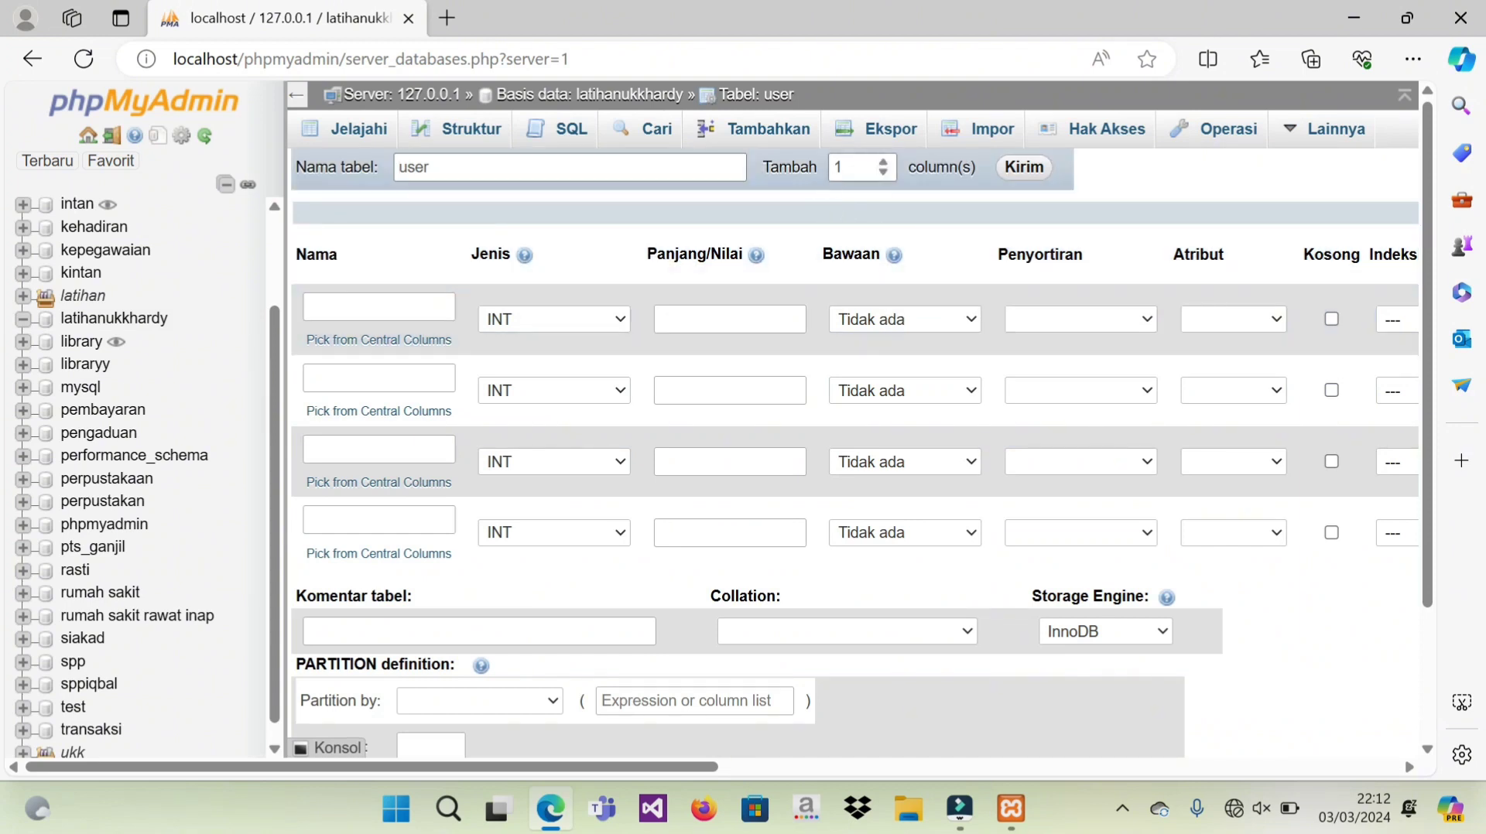
{"action": "left_click", "coordinate": [884, 162]}
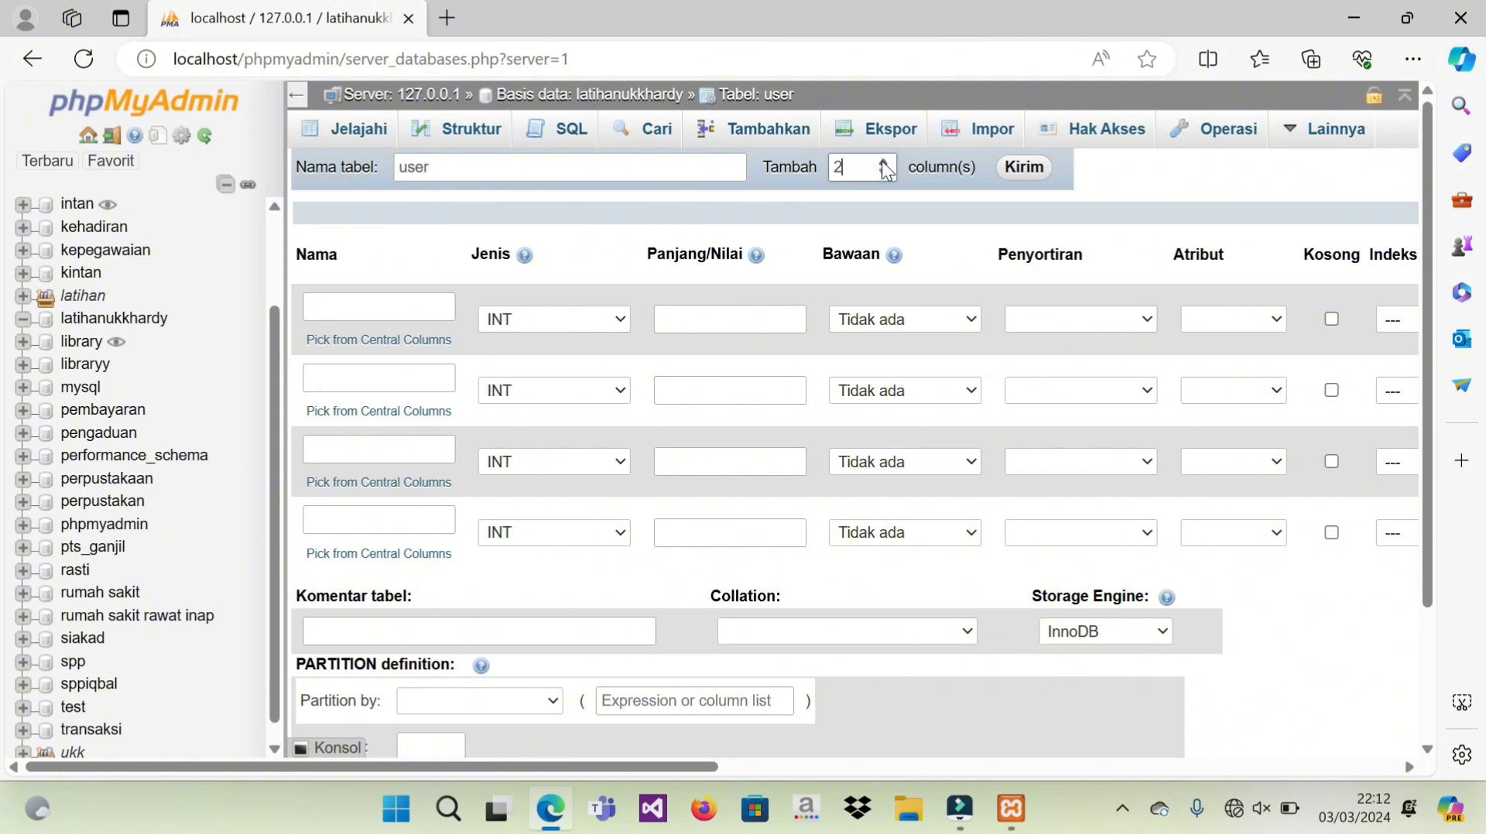
{"action": "left_click", "coordinate": [1021, 170]}
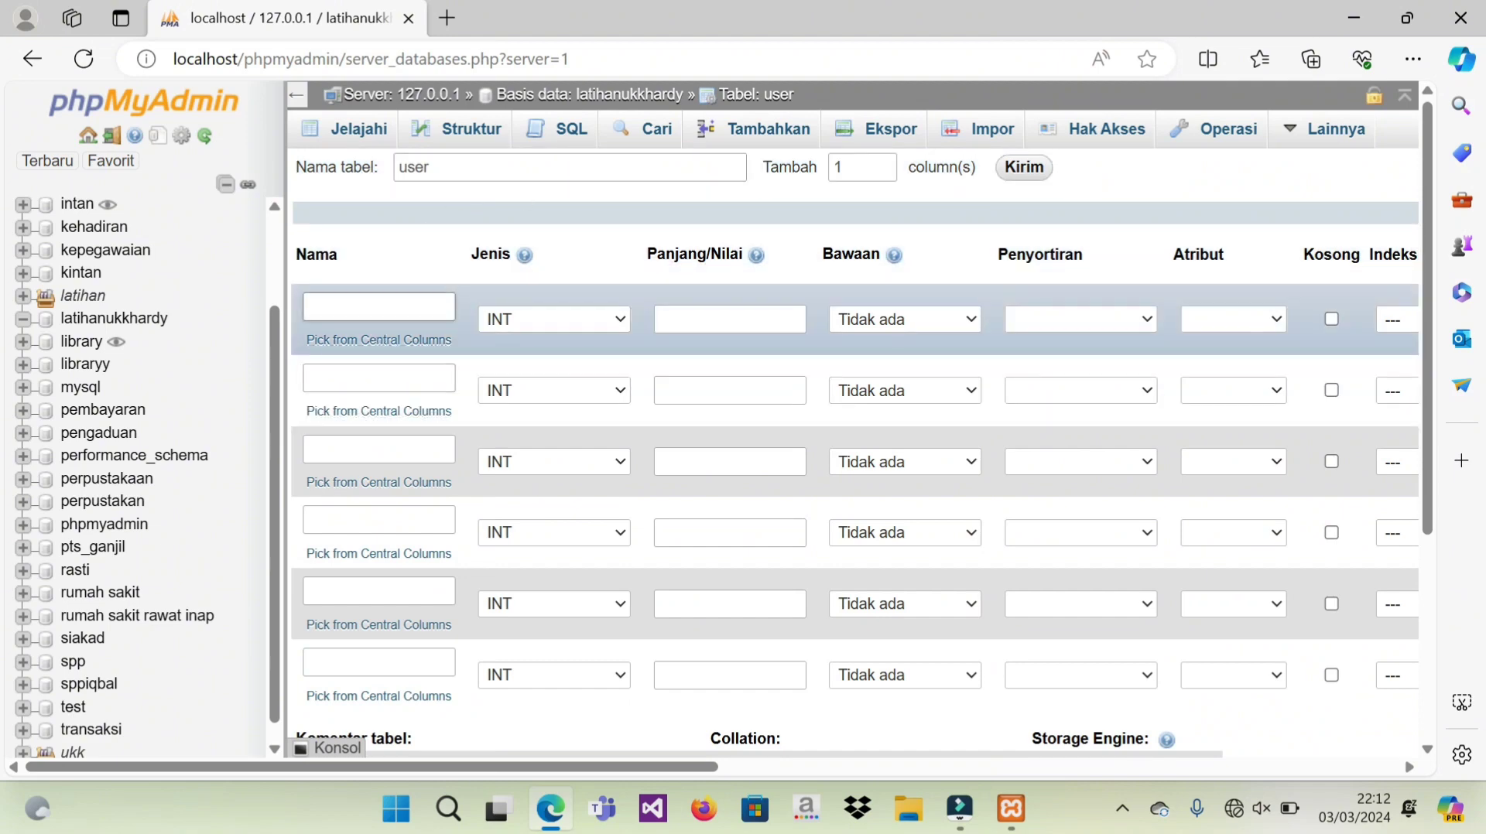
Step: Name the first three columns of the user table userid, username and password
{"action": "left_click", "coordinate": [373, 310]}
{"action": "type", "text": "userid"}
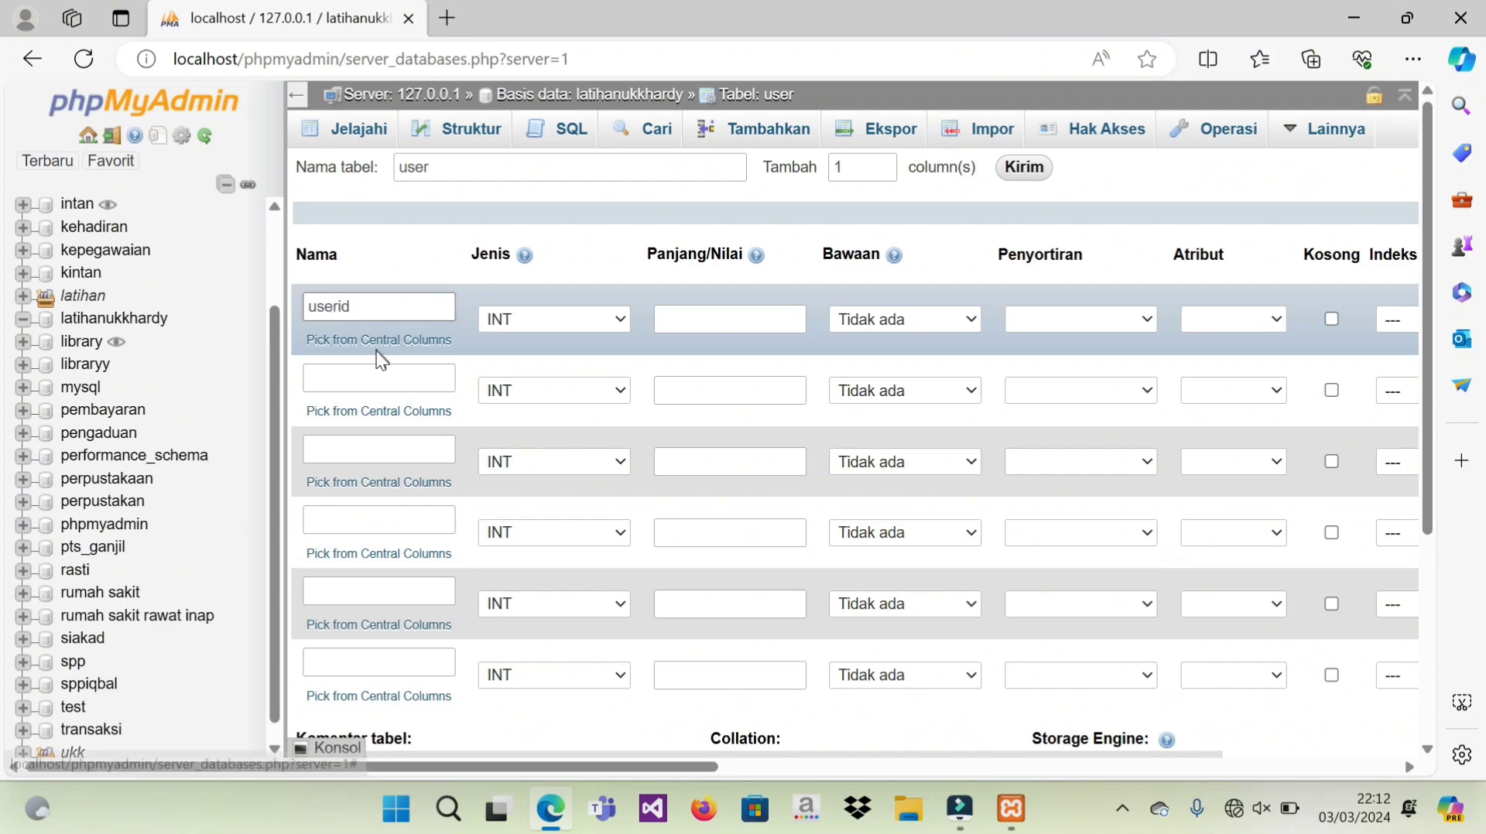
{"action": "left_click", "coordinate": [379, 378]}
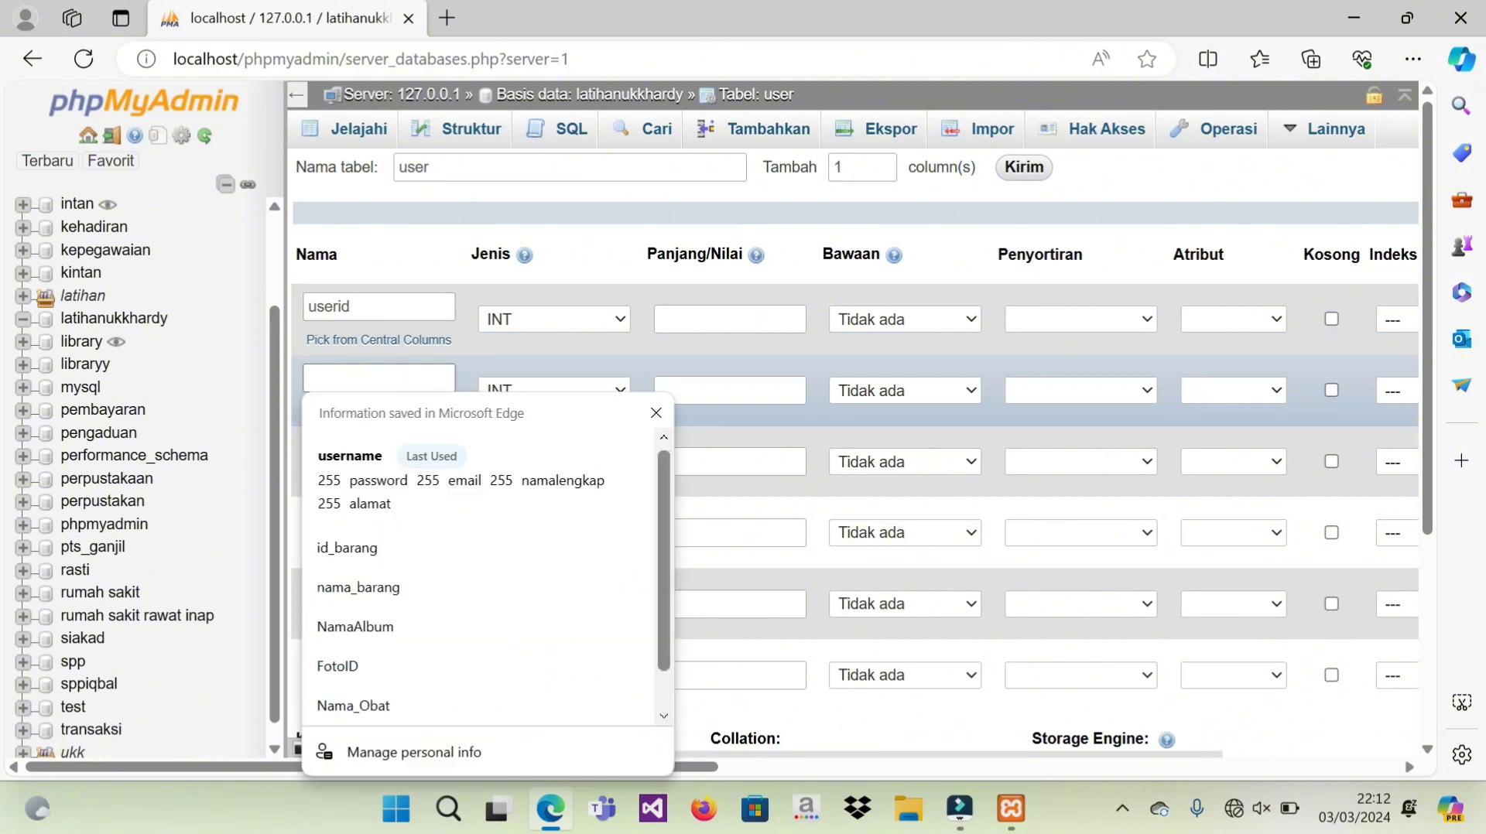
{"action": "type", "text": "use"}
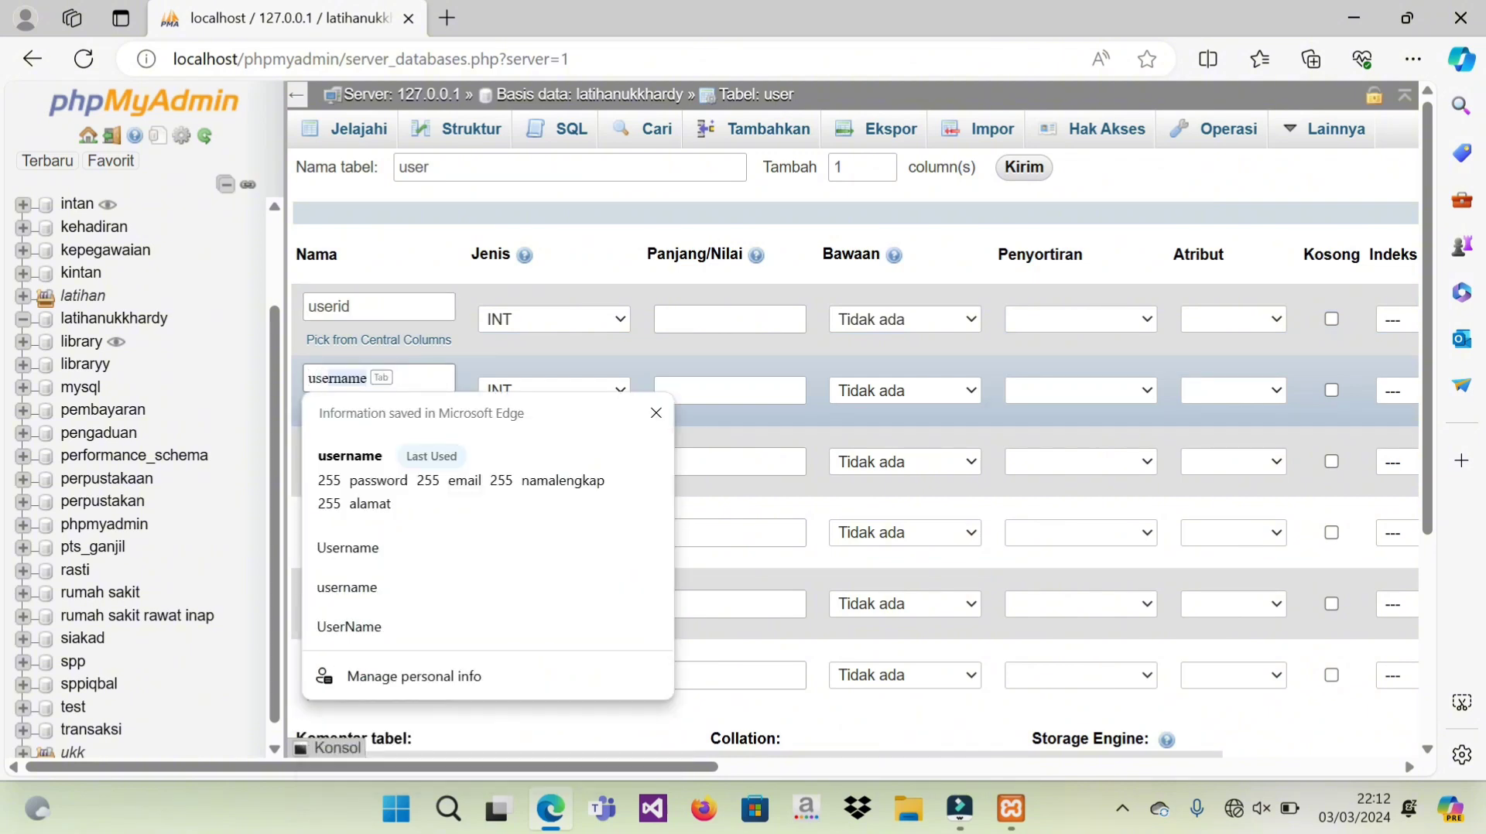
{"action": "type", "text": "rnamee"}
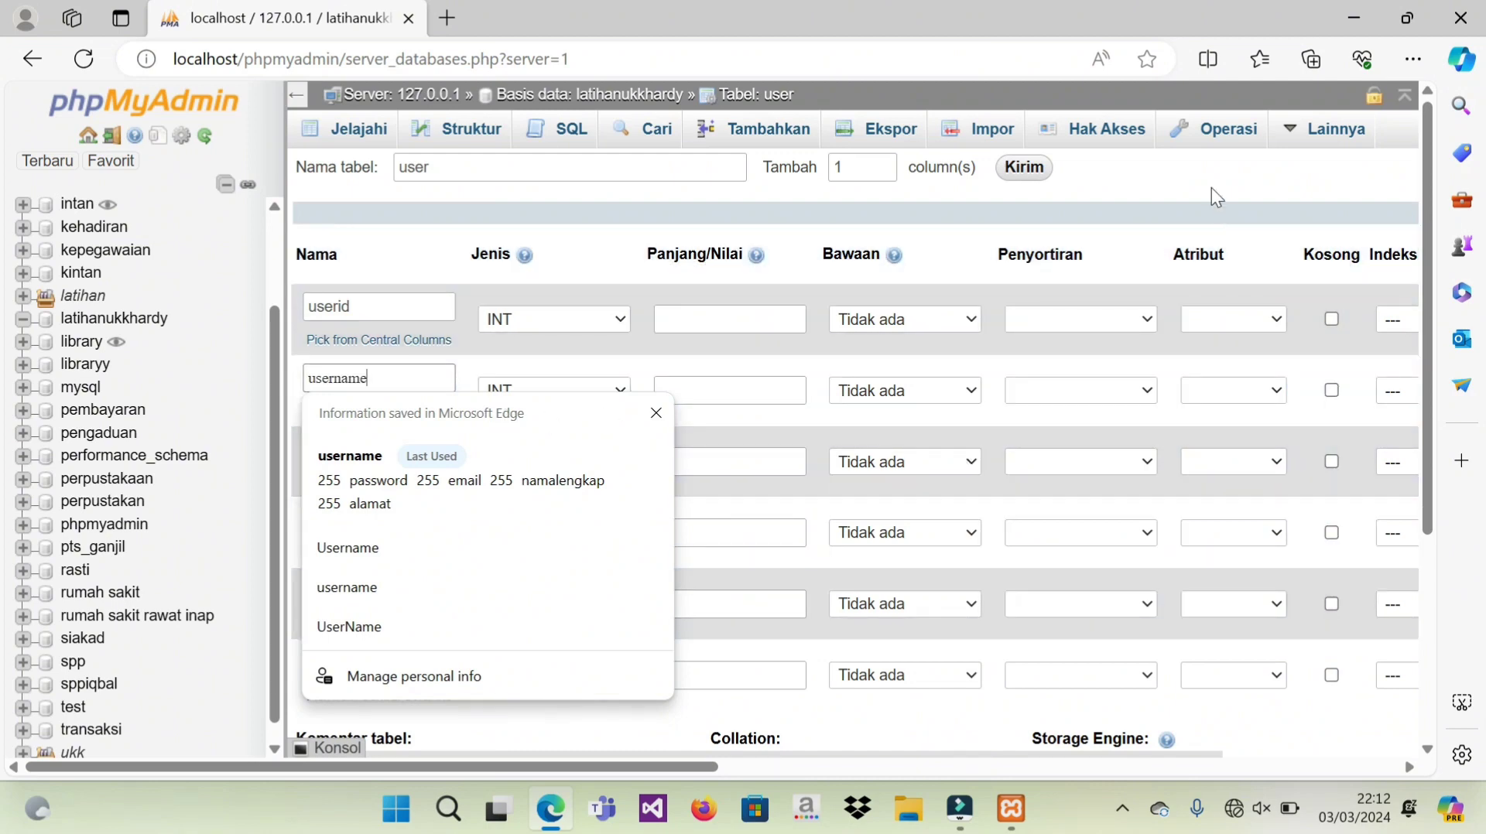
{"action": "left_click", "coordinate": [329, 438]}
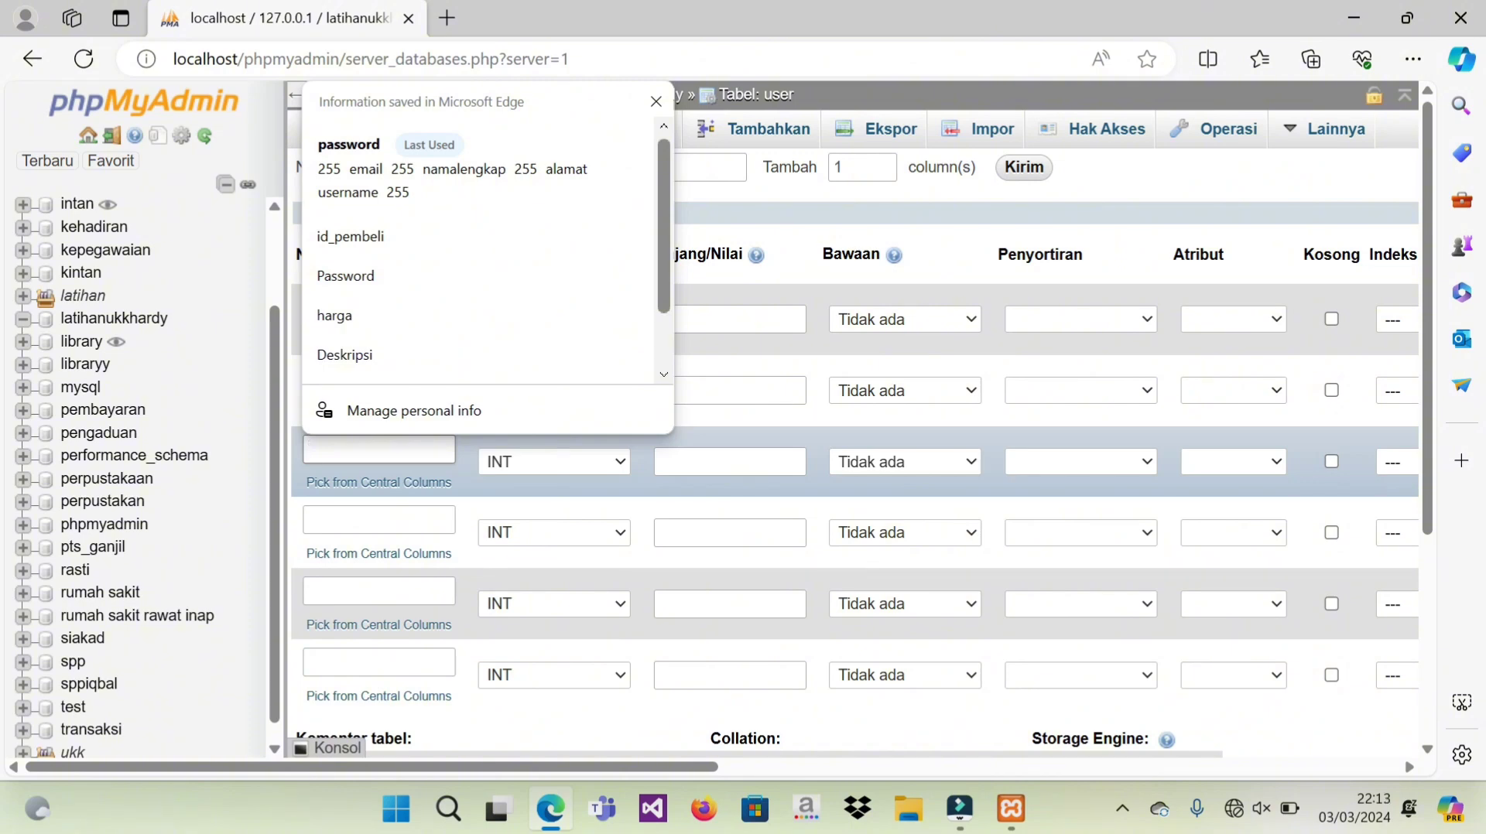
{"action": "type", "text": "p"}
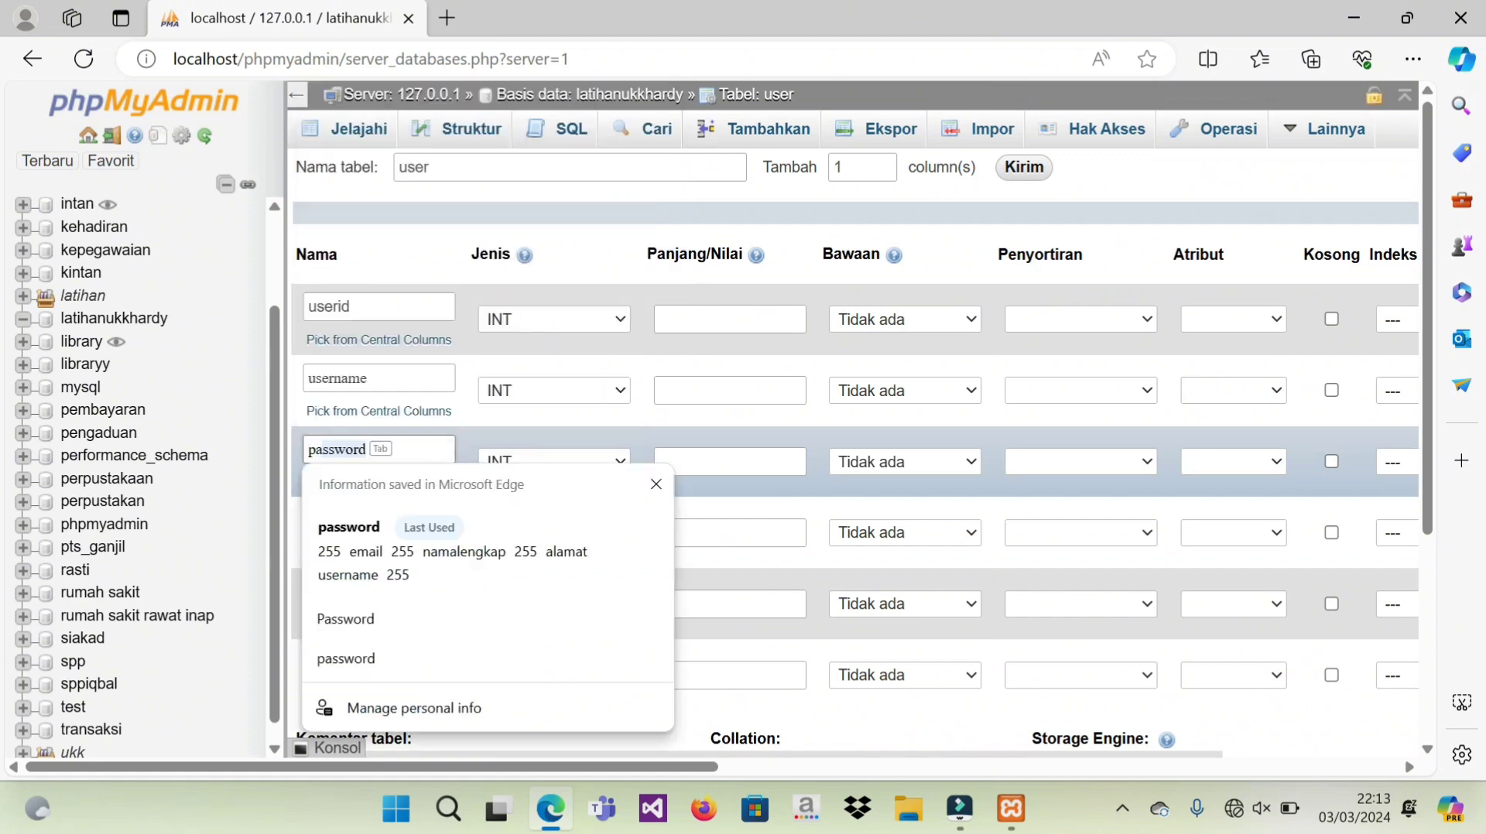
{"action": "key", "text": "Tab"}
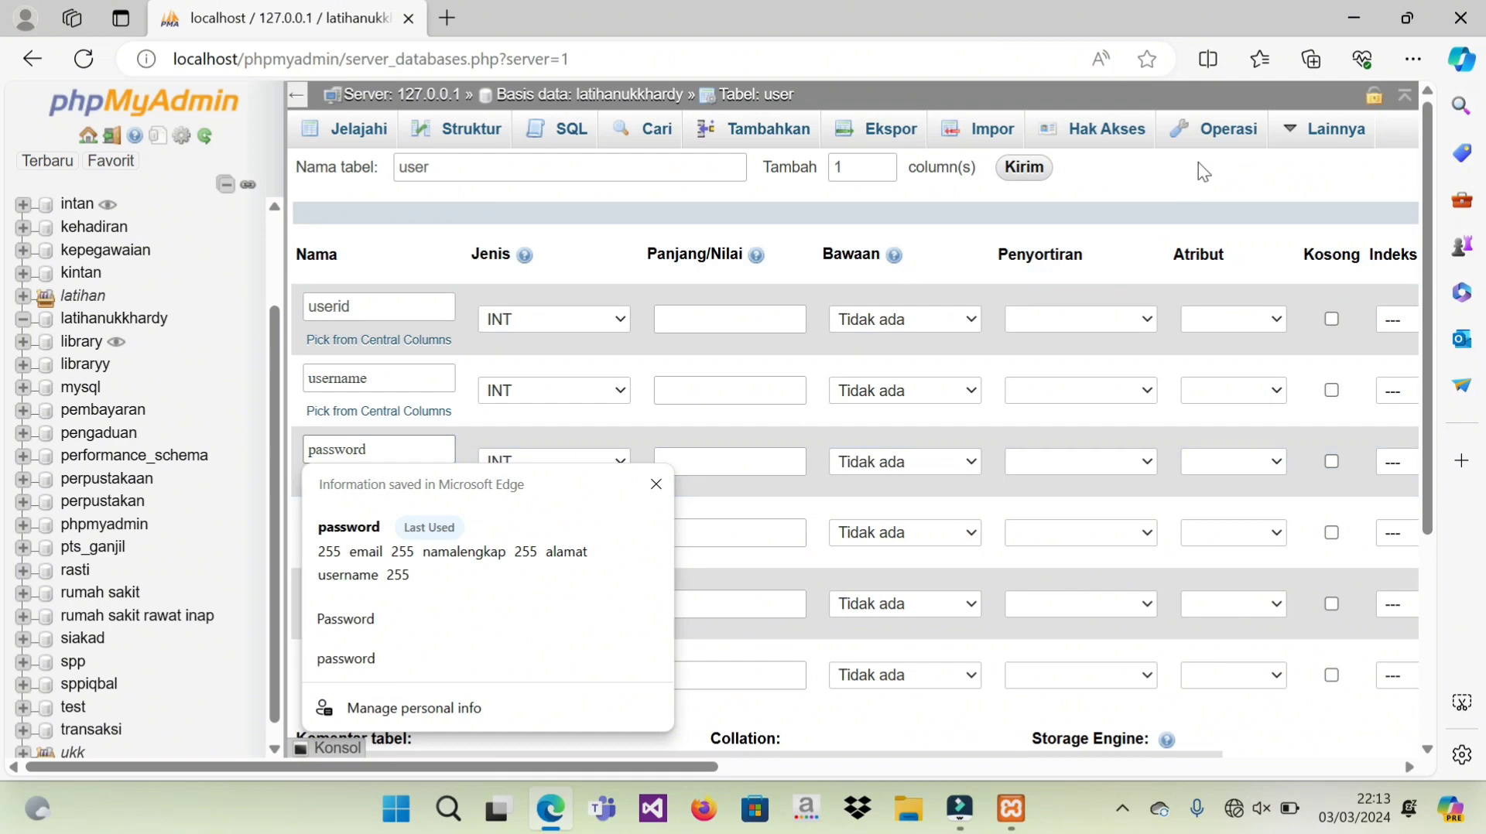
Step: Name the last three columns of the user table email, namalengkap and alamat
{"action": "left_click", "coordinate": [353, 517]}
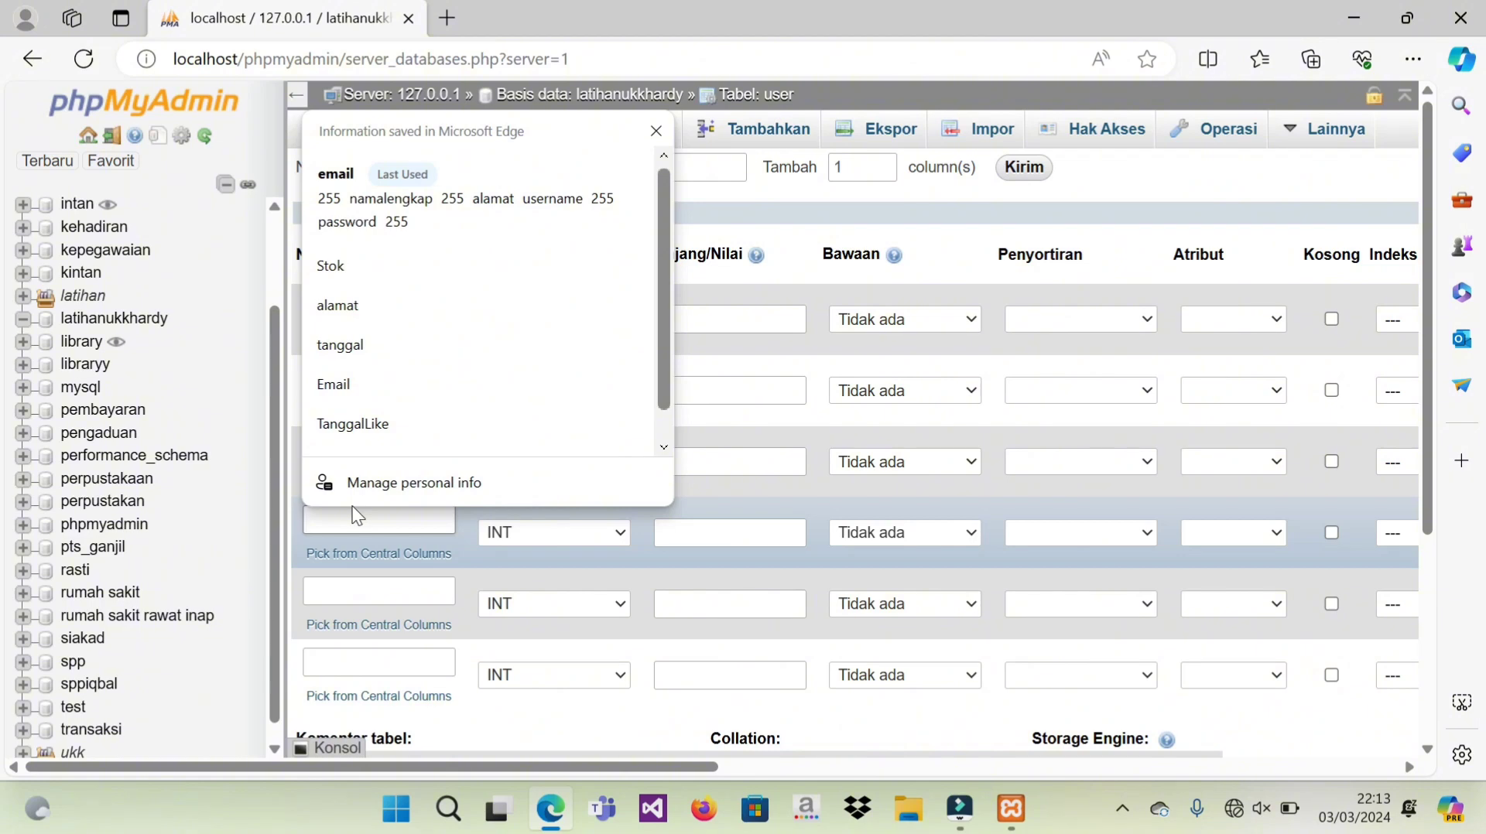
{"action": "type", "text": "email"}
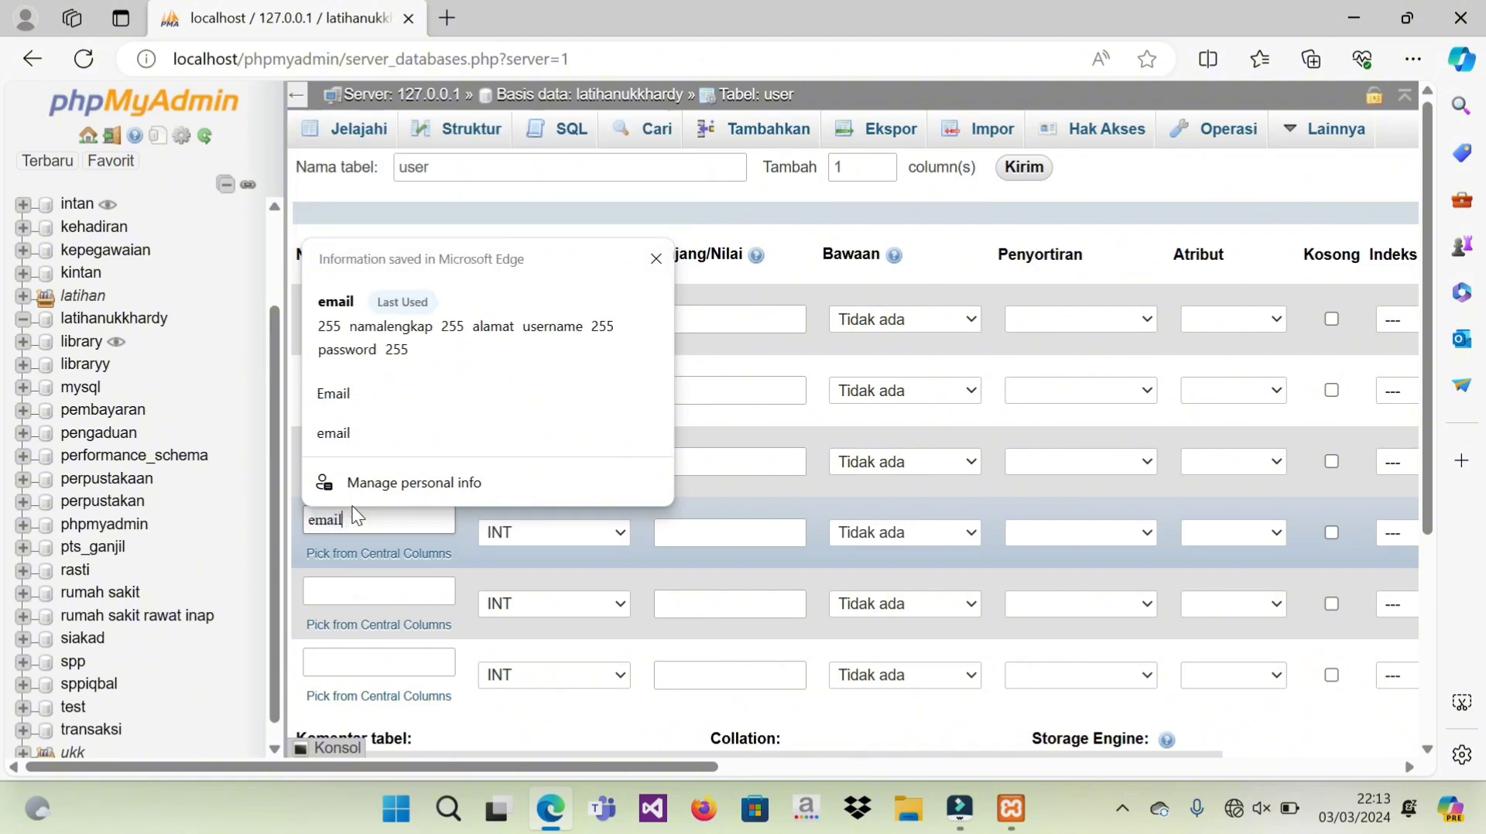
{"action": "left_click", "coordinate": [383, 588]}
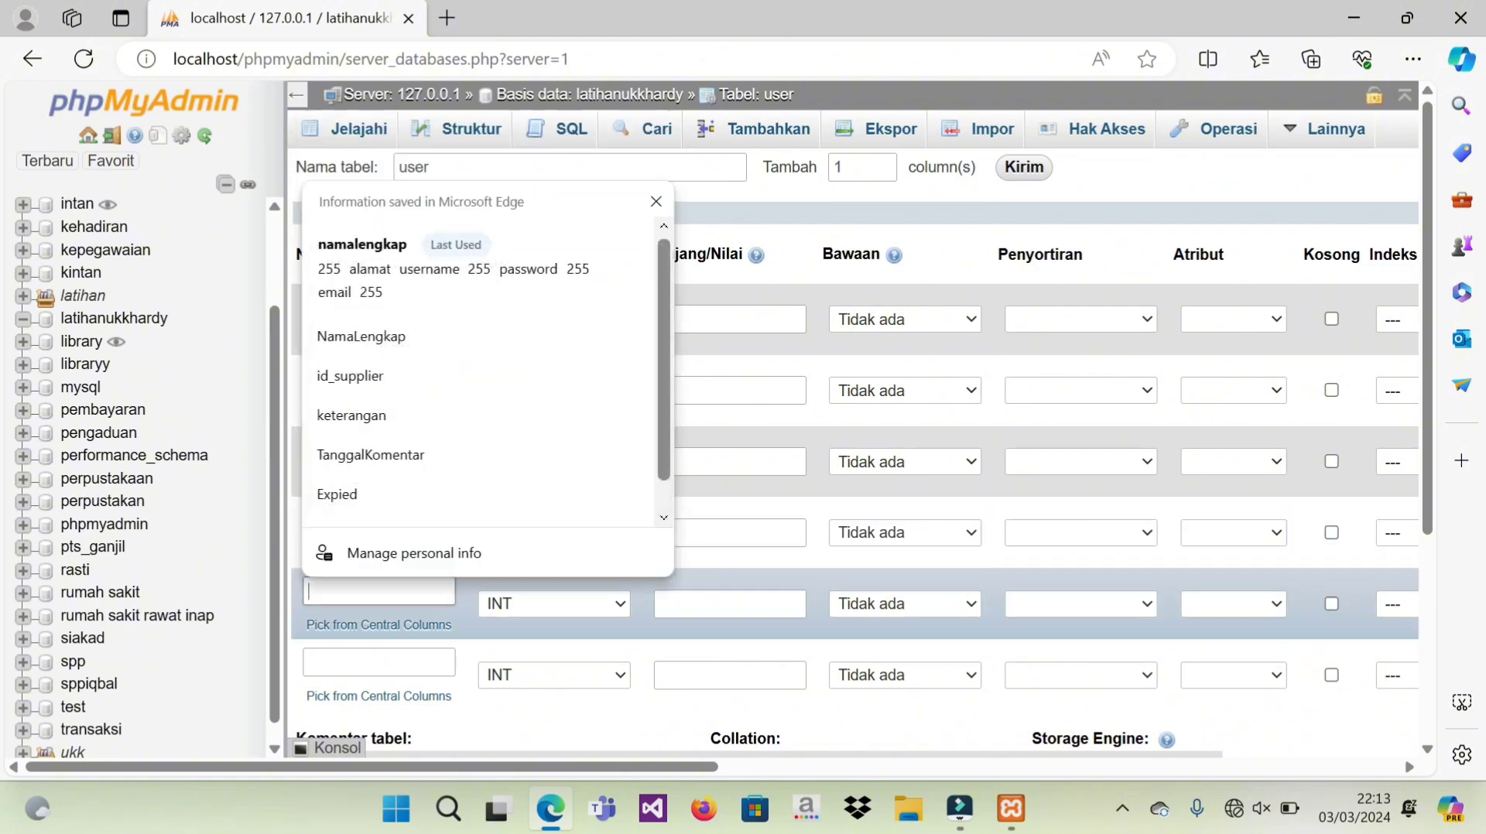
{"action": "type", "text": "n"}
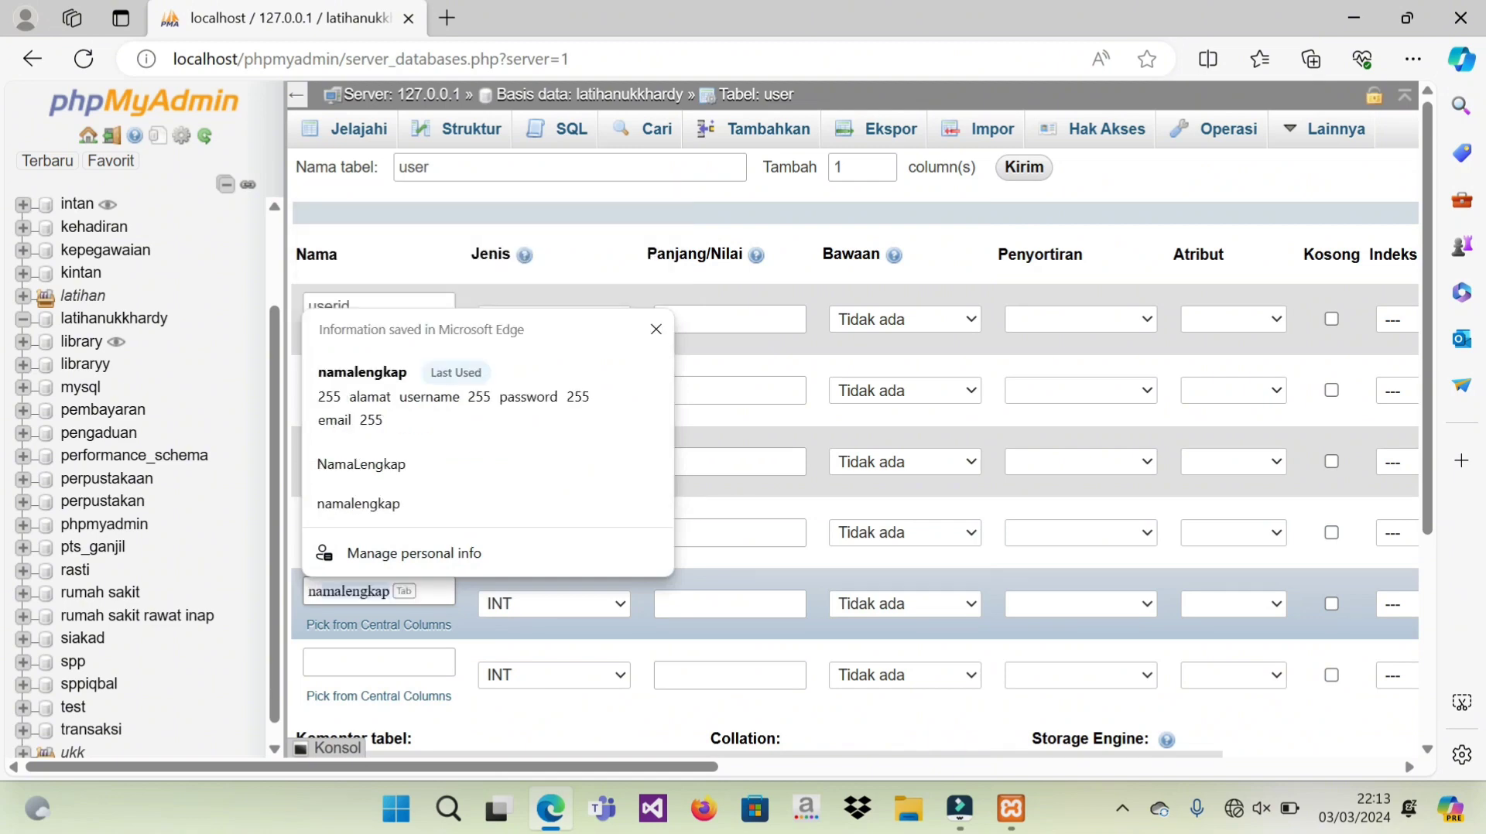
{"action": "type", "text": "amalengkap"}
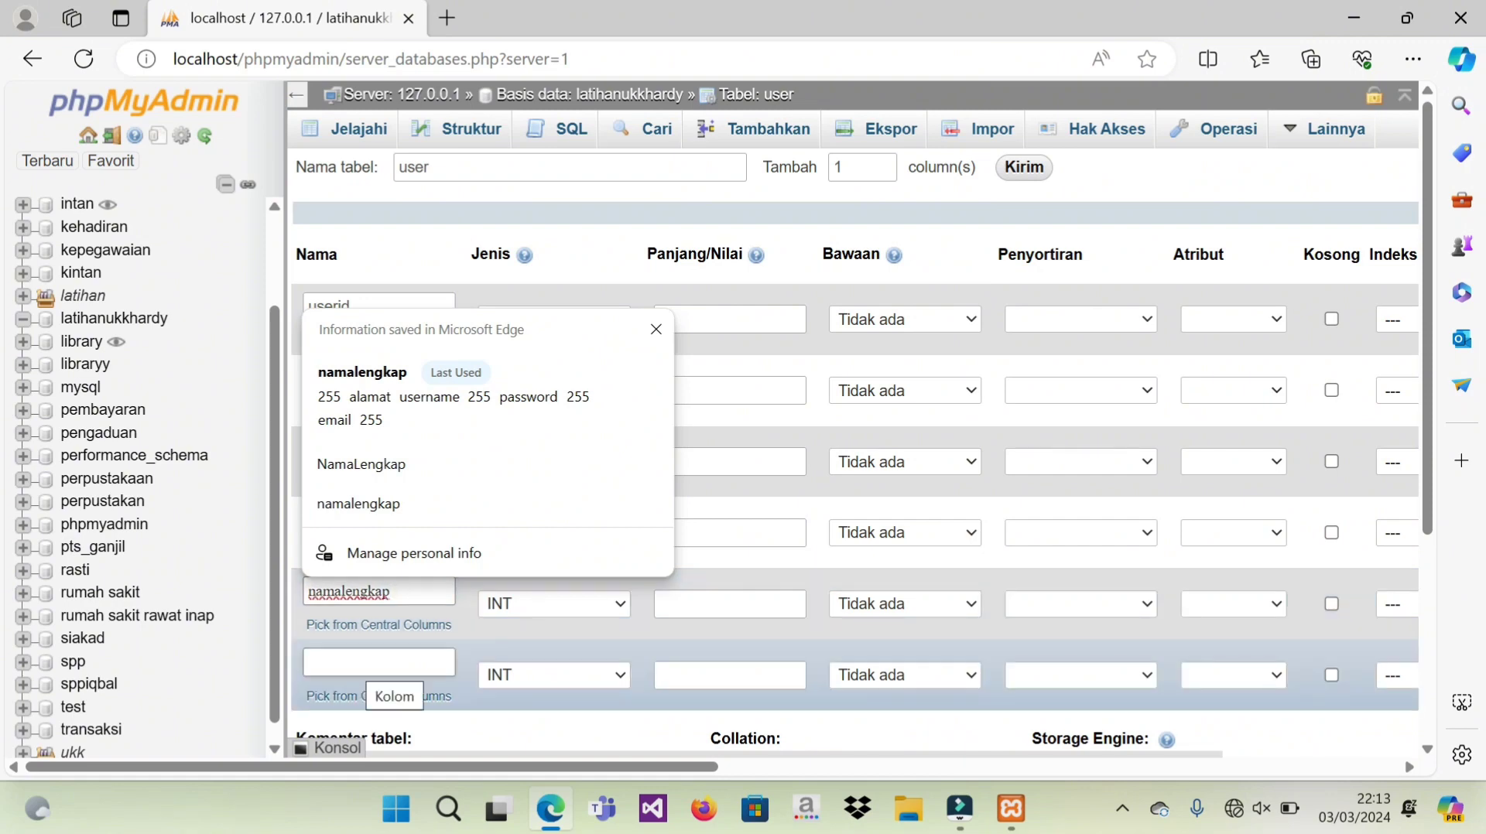
{"action": "left_click", "coordinate": [368, 663]}
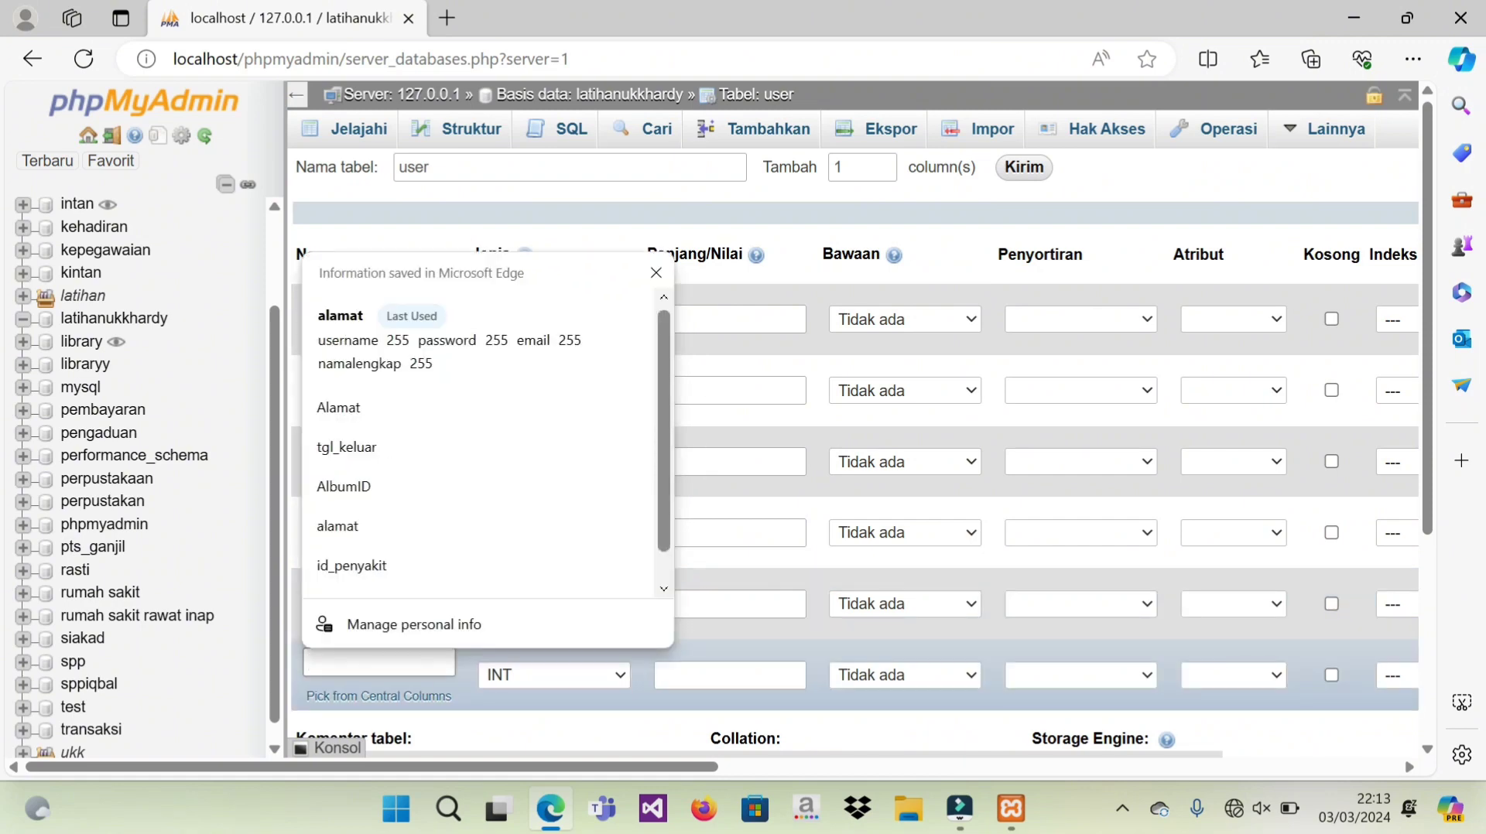
{"action": "type", "text": "a"}
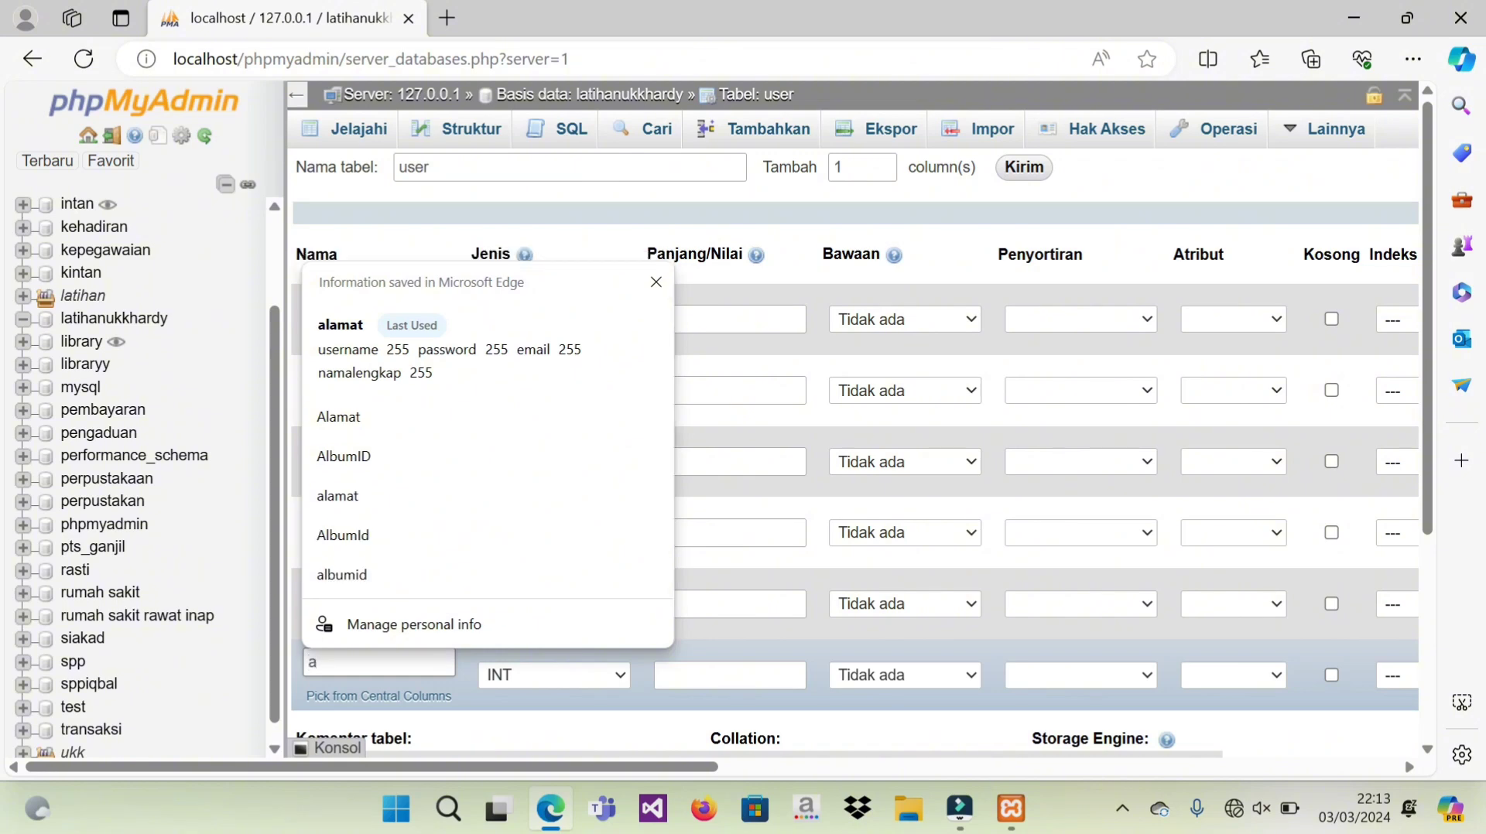
{"action": "type", "text": "lama"}
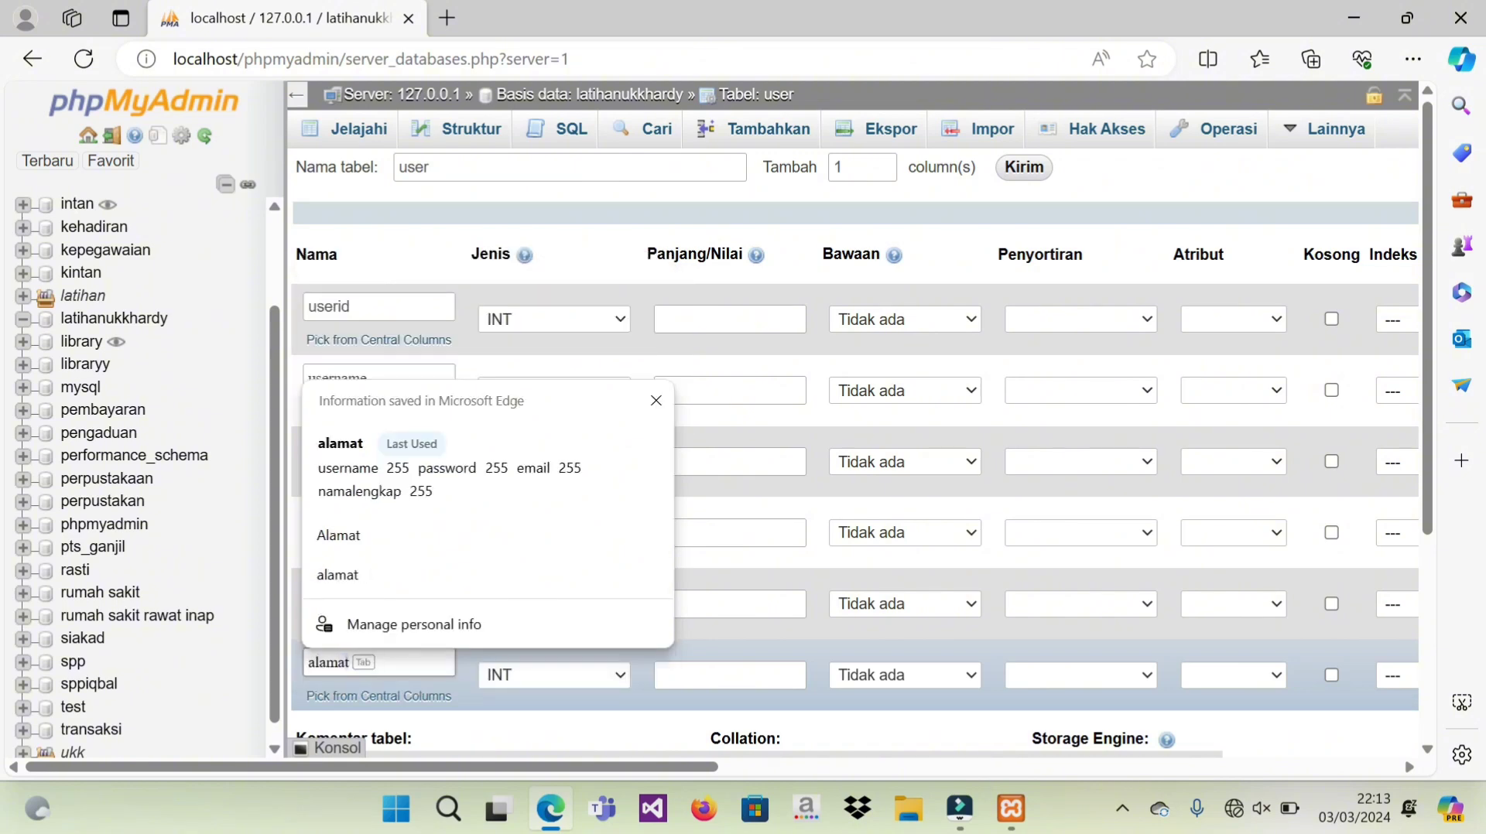
{"action": "type", "text": "t"}
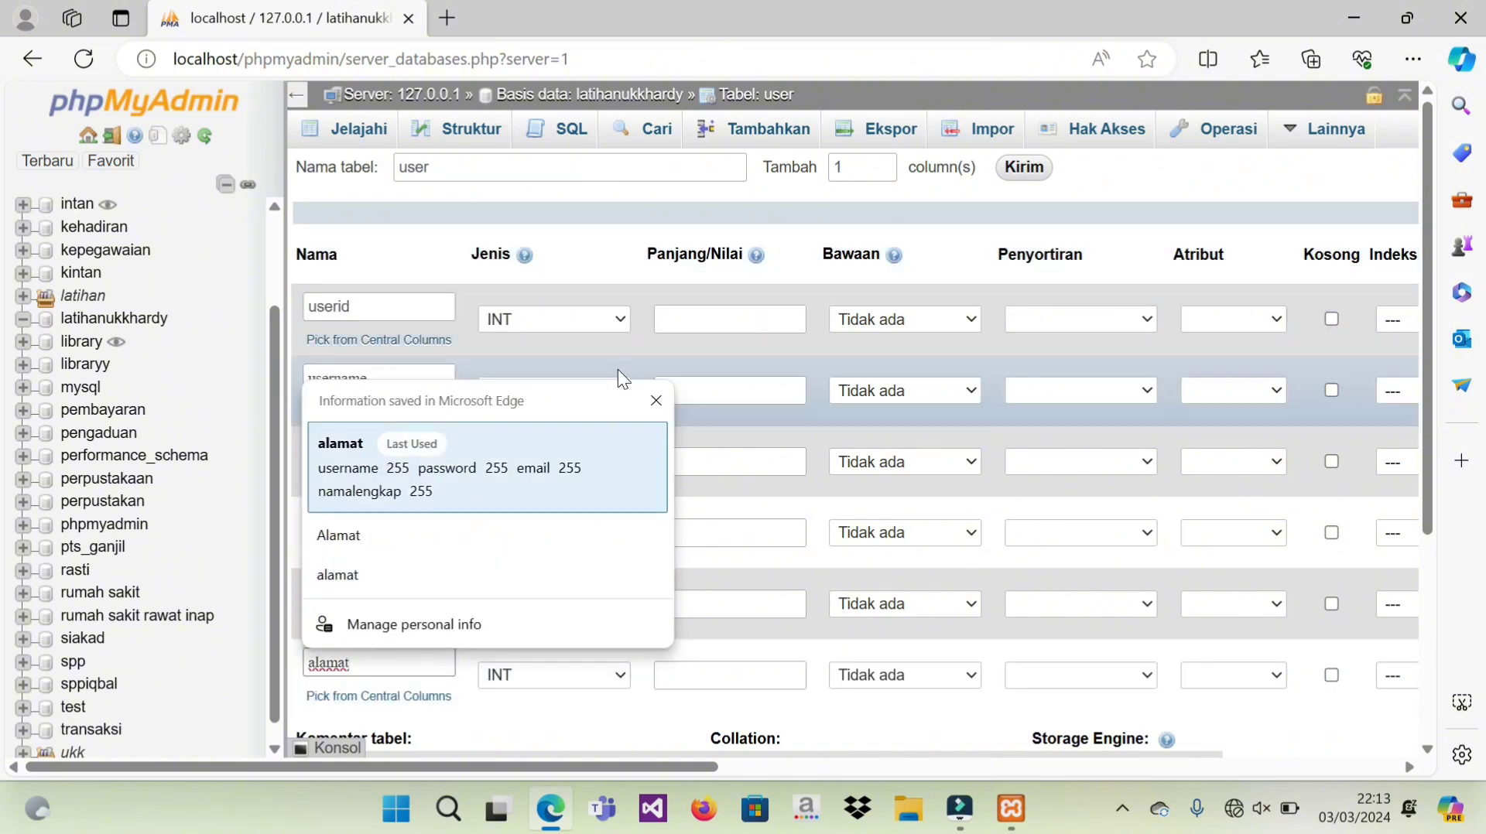
{"action": "left_click", "coordinate": [1227, 182]}
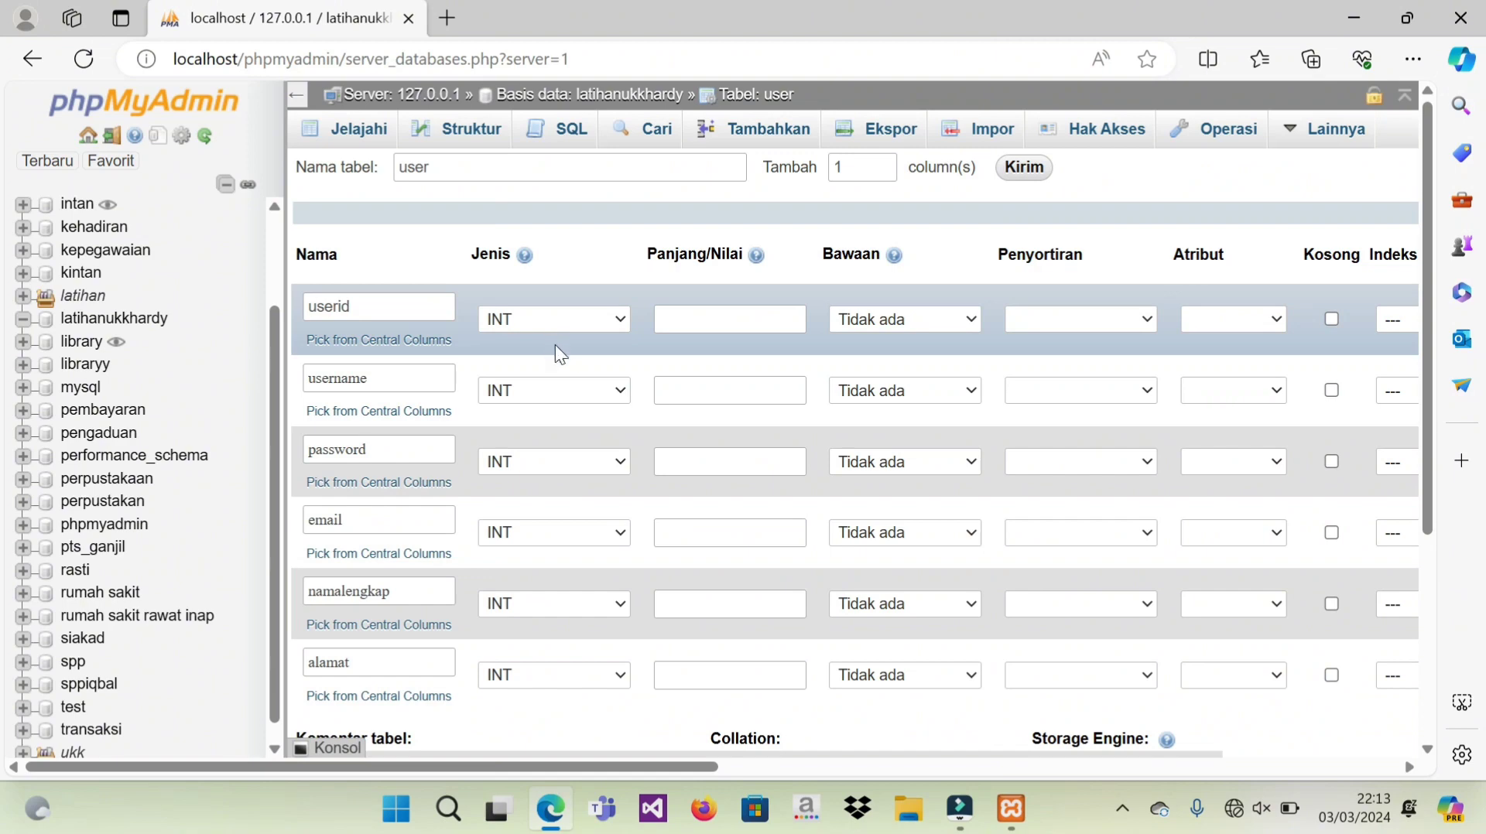
Step: Set the username, password, email and namalengkap columns to type VARCHAR and the alamat column to type TEXT
{"action": "left_click", "coordinate": [568, 380]}
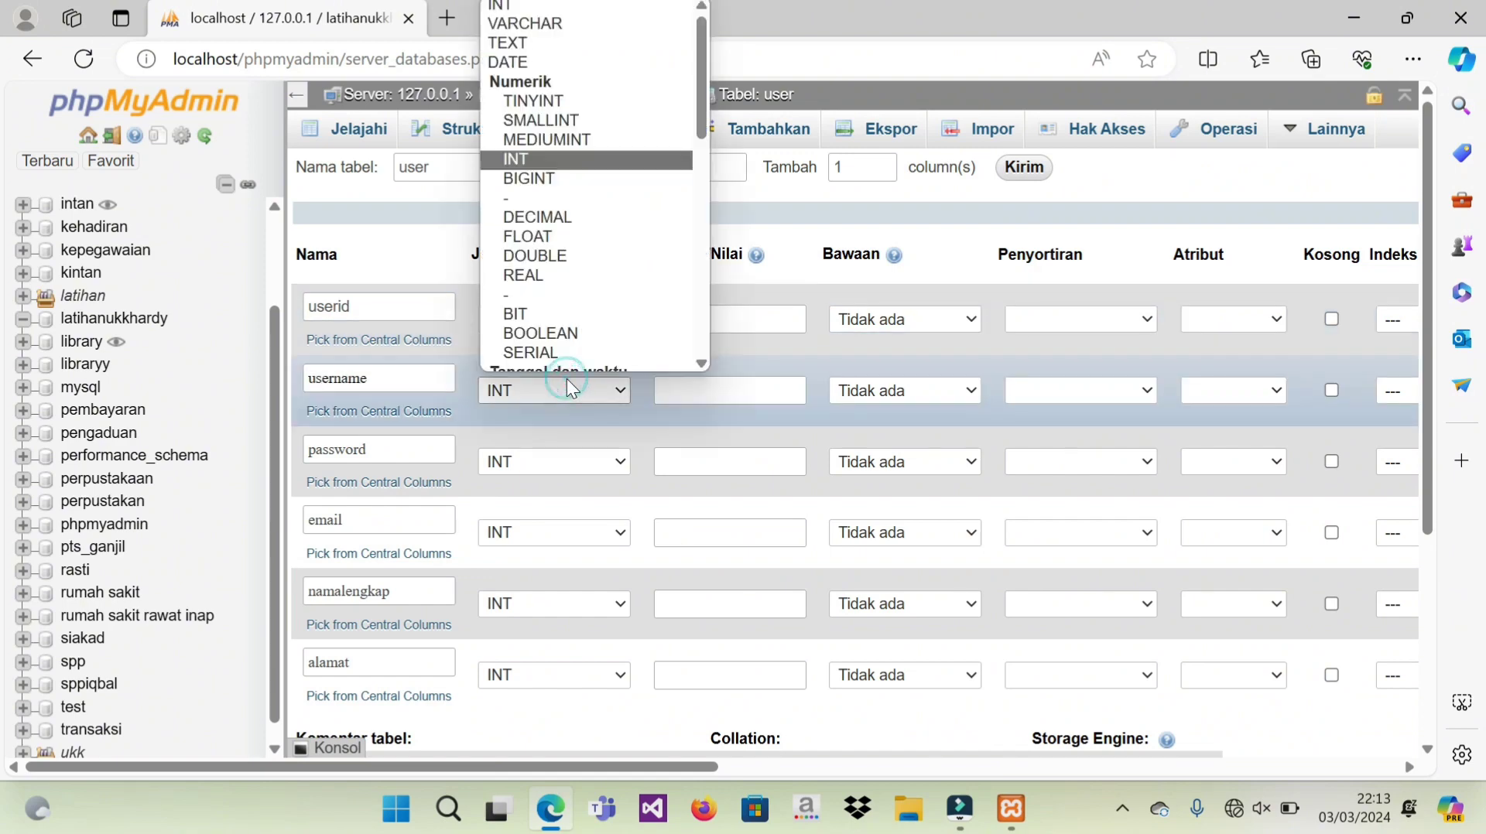
{"action": "left_click", "coordinate": [554, 24]}
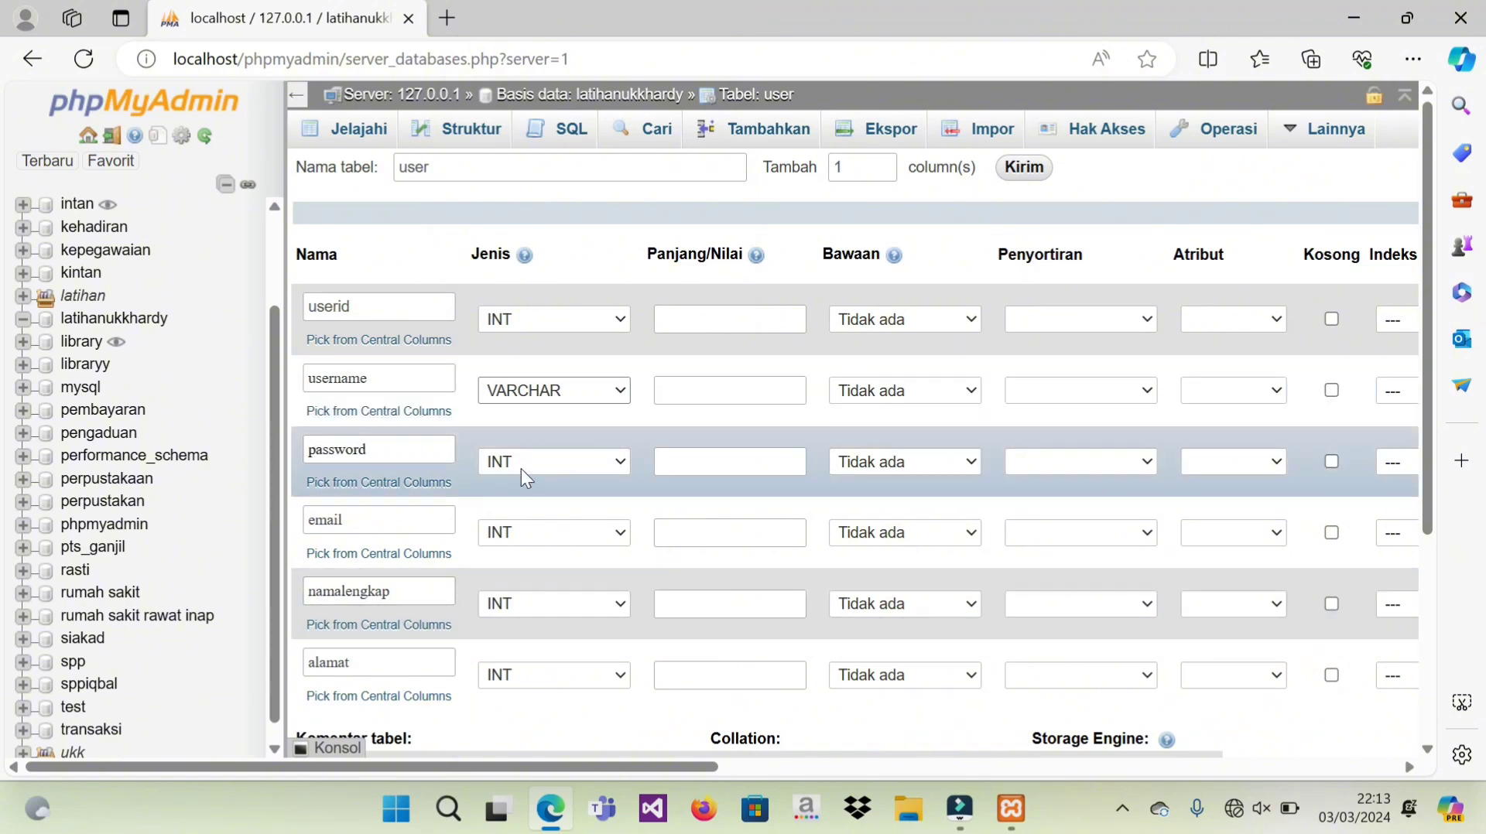
{"action": "left_click", "coordinate": [540, 455]}
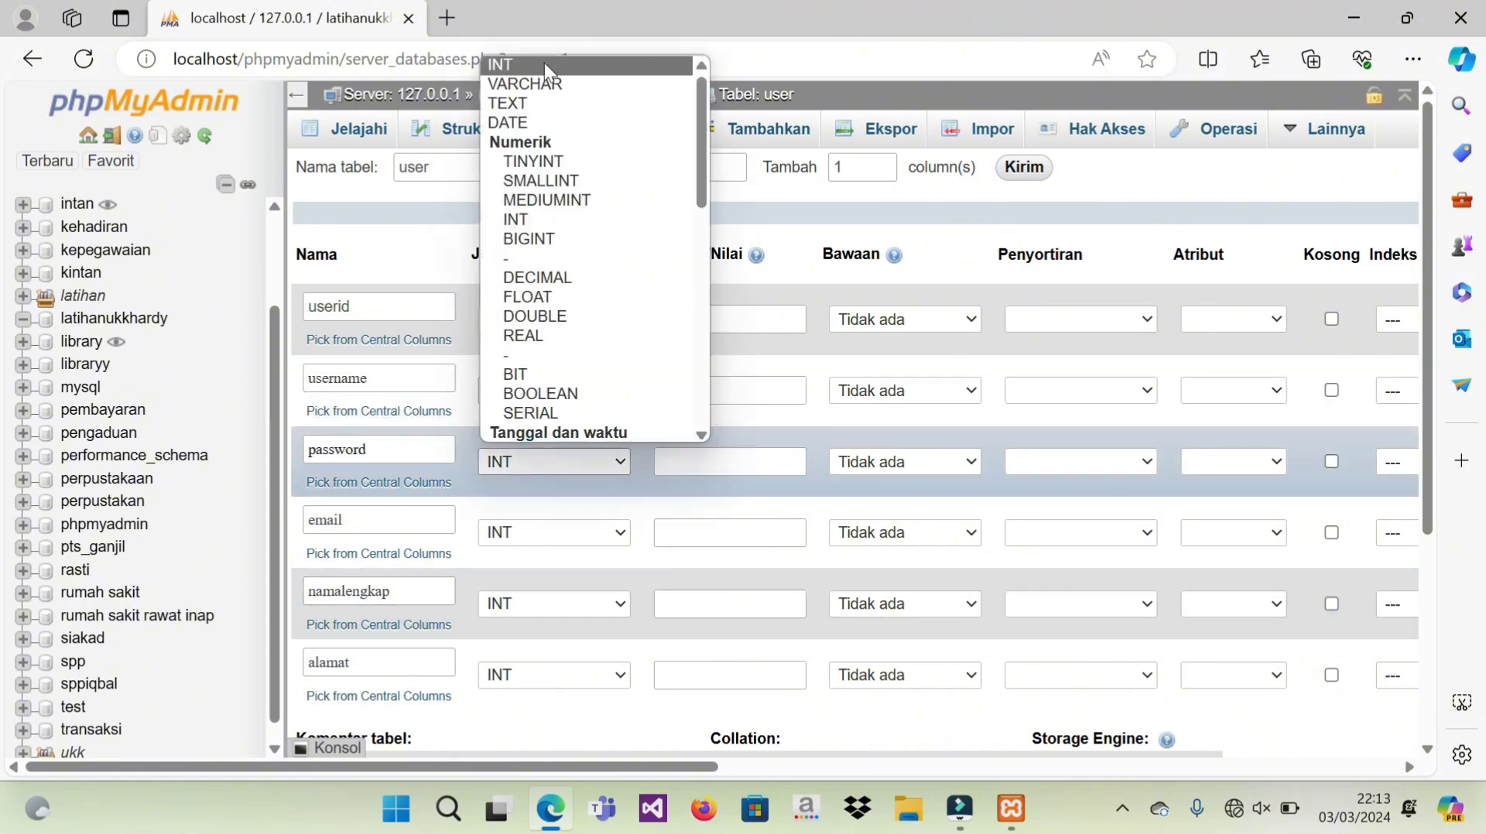
{"action": "left_click", "coordinate": [545, 82]}
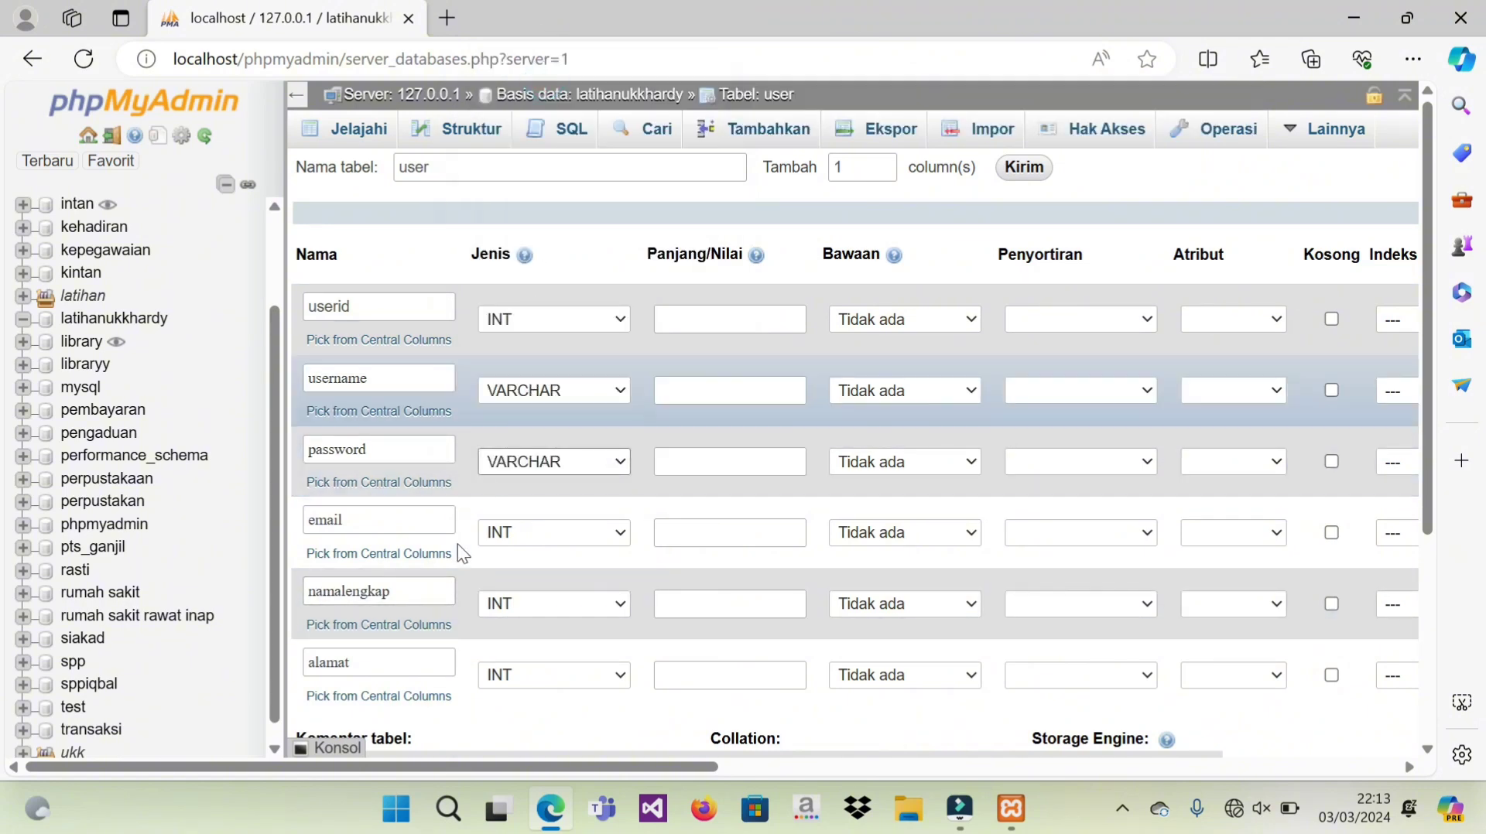
{"action": "left_click", "coordinate": [513, 528]}
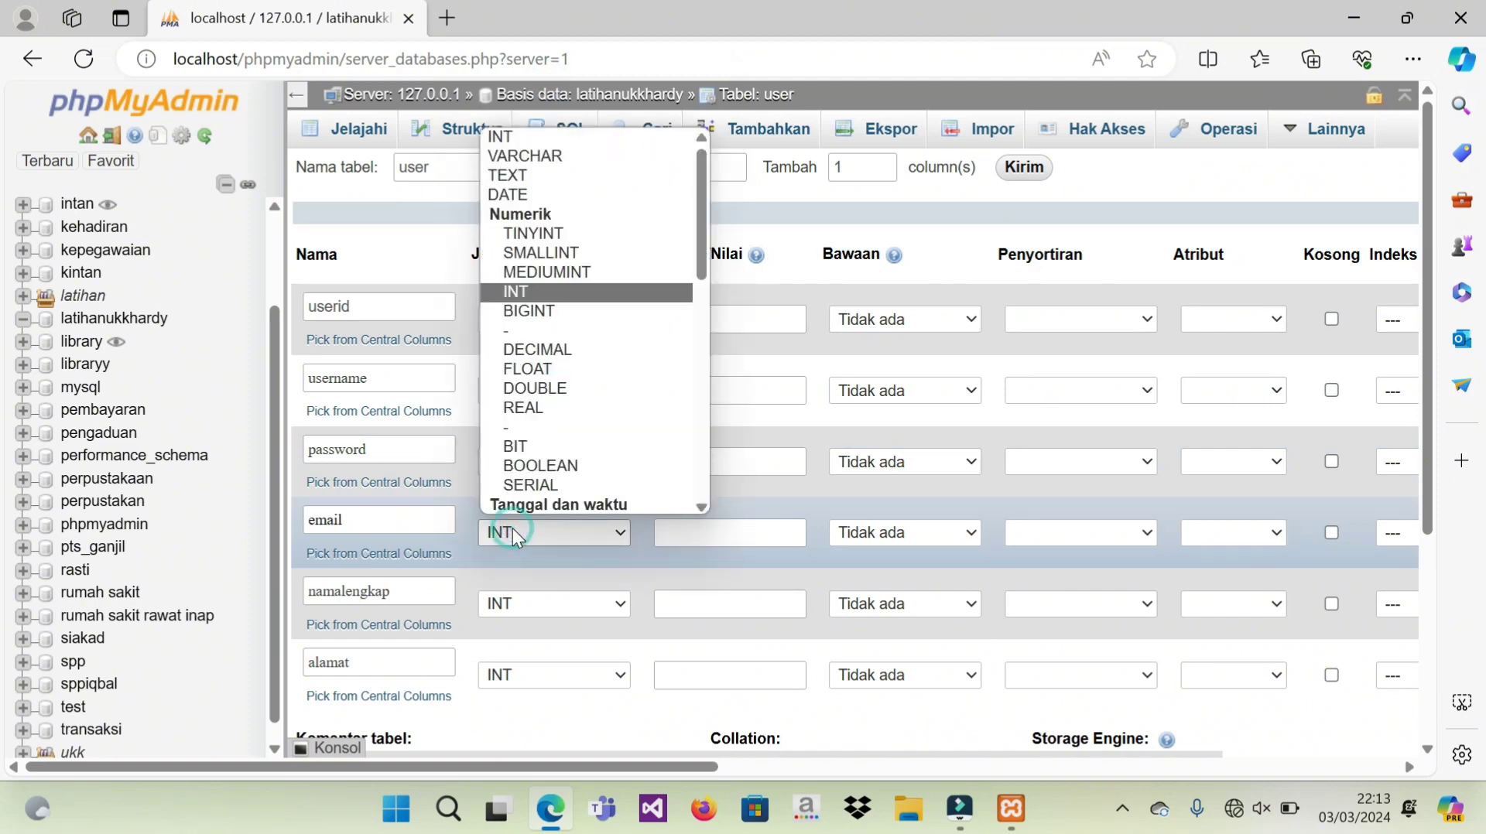
{"action": "left_click", "coordinate": [616, 154]}
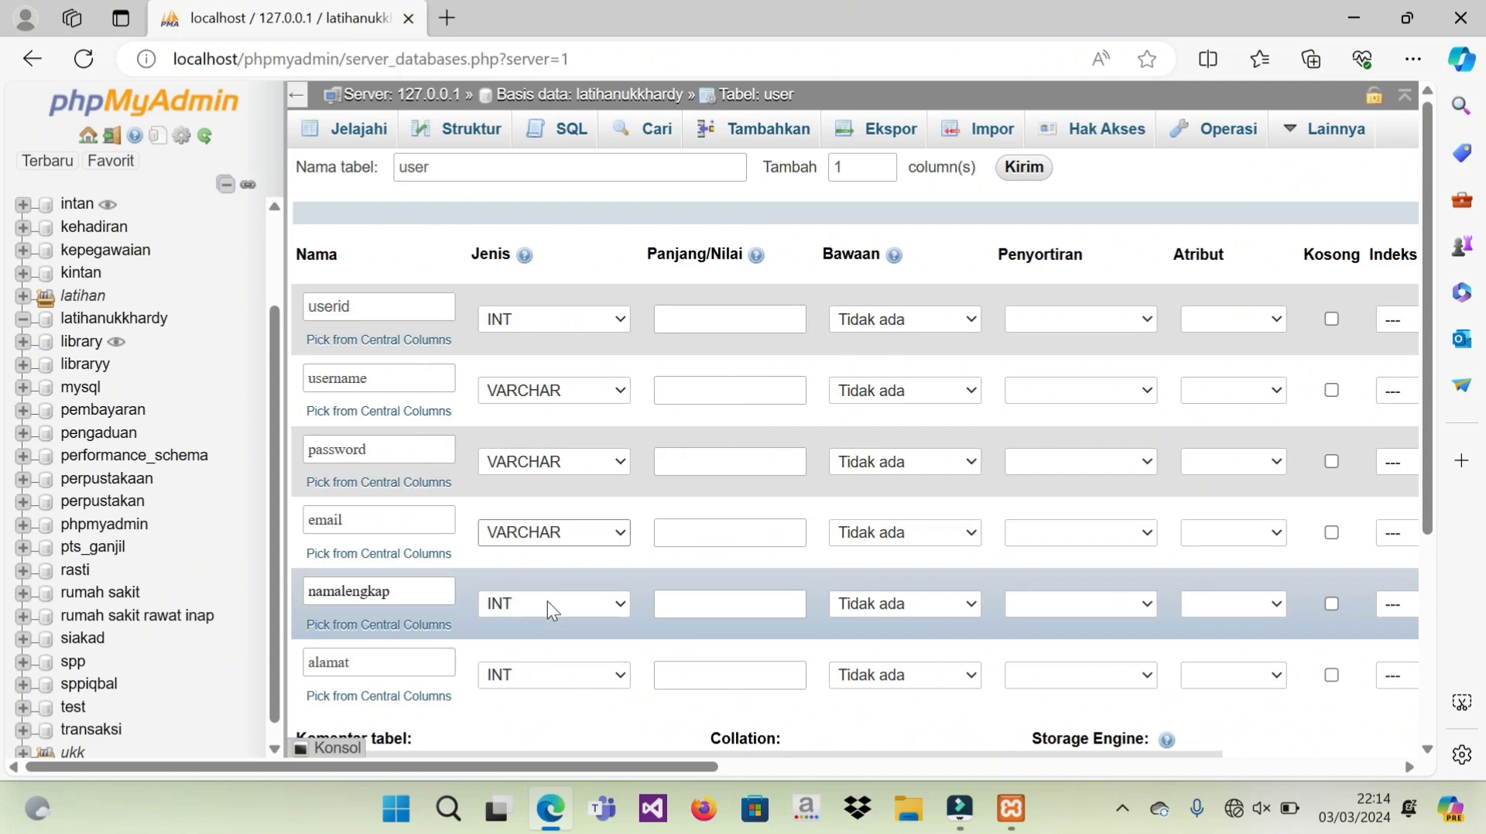
{"action": "left_click", "coordinate": [547, 602]}
{"action": "left_click", "coordinate": [583, 235]}
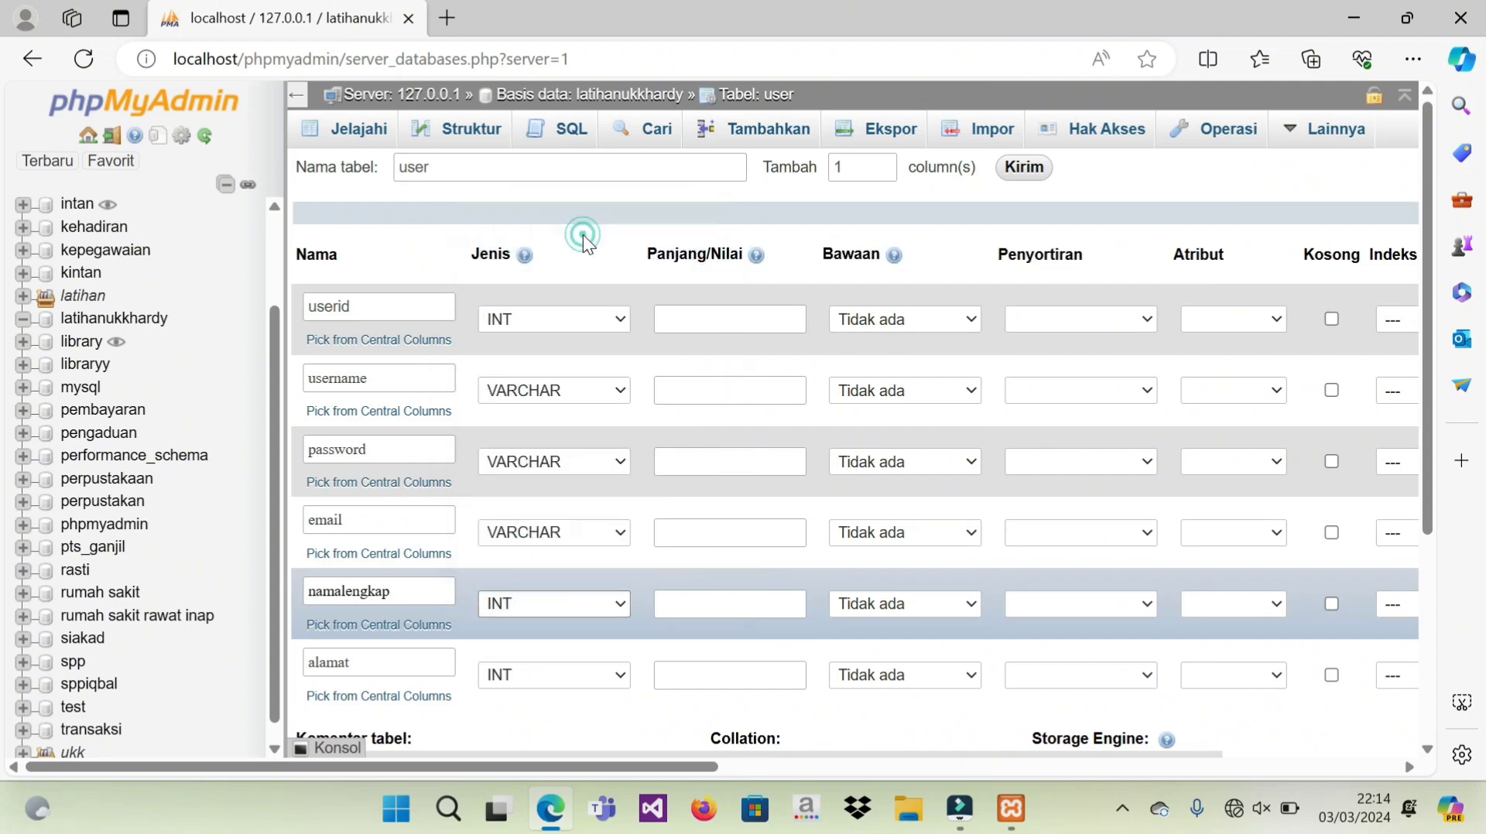
{"action": "left_click", "coordinate": [578, 673]}
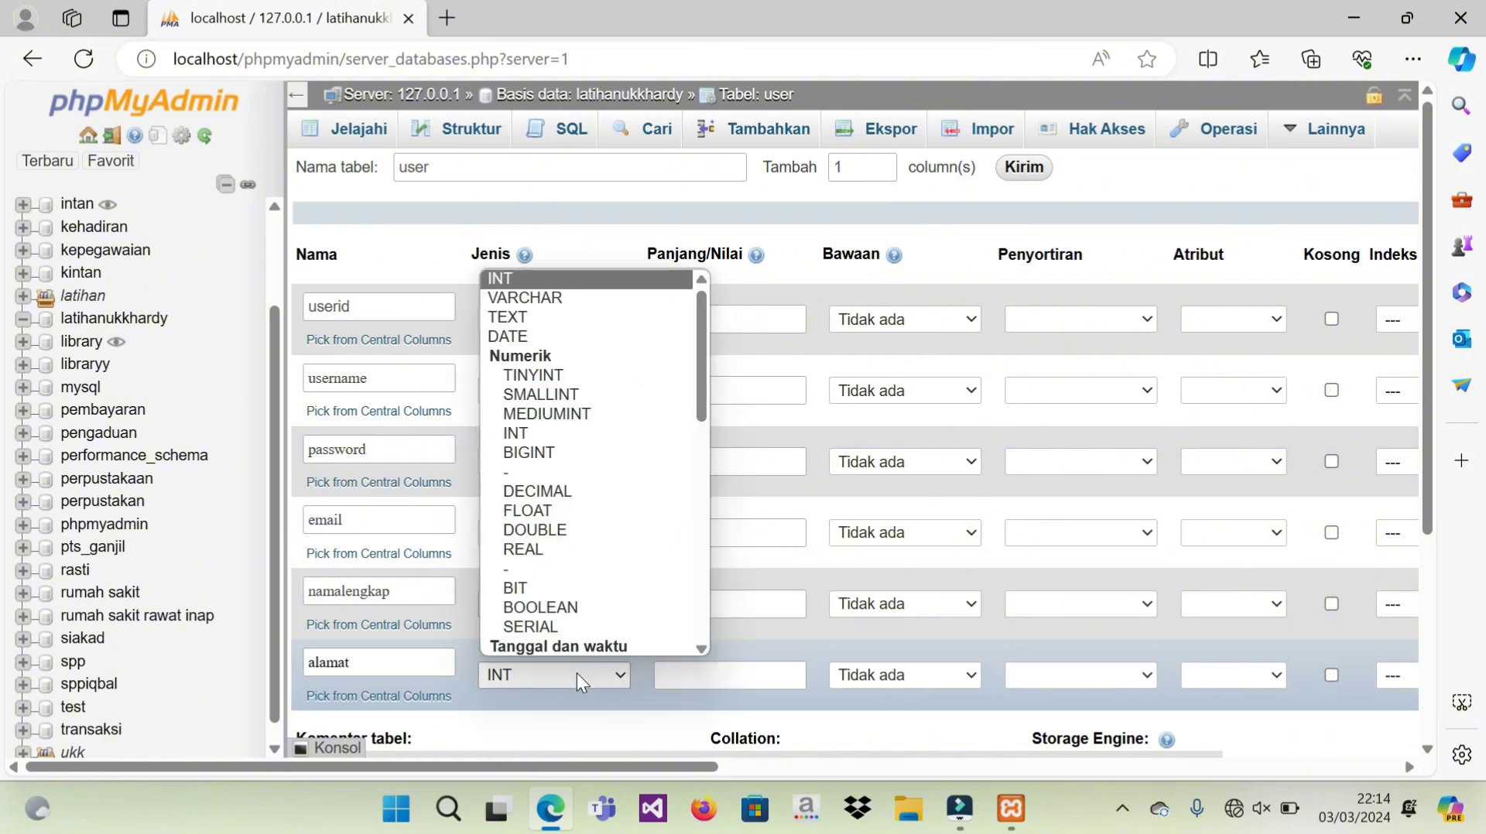
{"action": "left_click", "coordinate": [583, 318]}
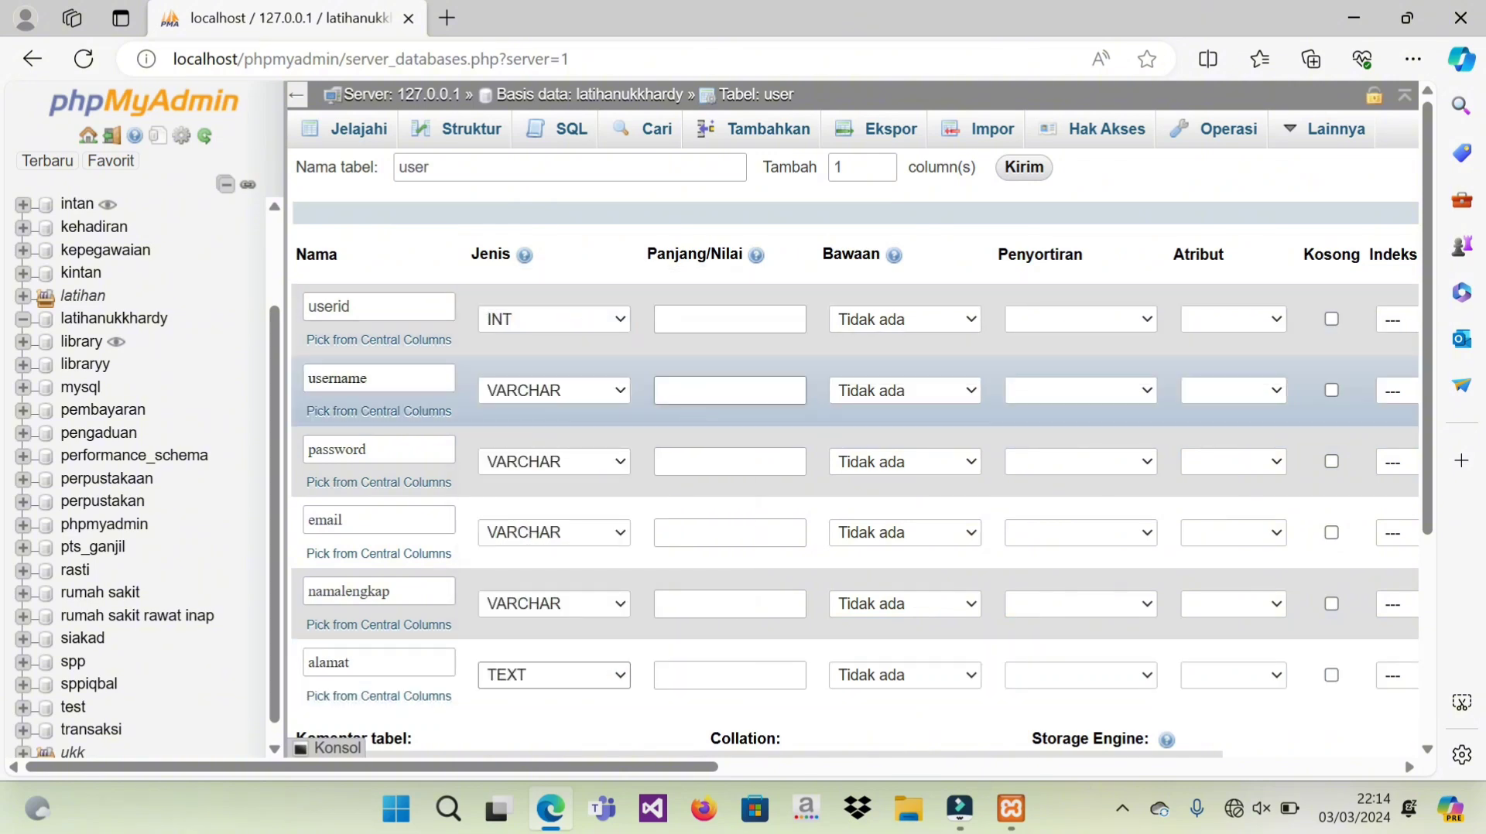
Step: Set the length of the username column to 255
{"action": "left_click", "coordinate": [680, 378]}
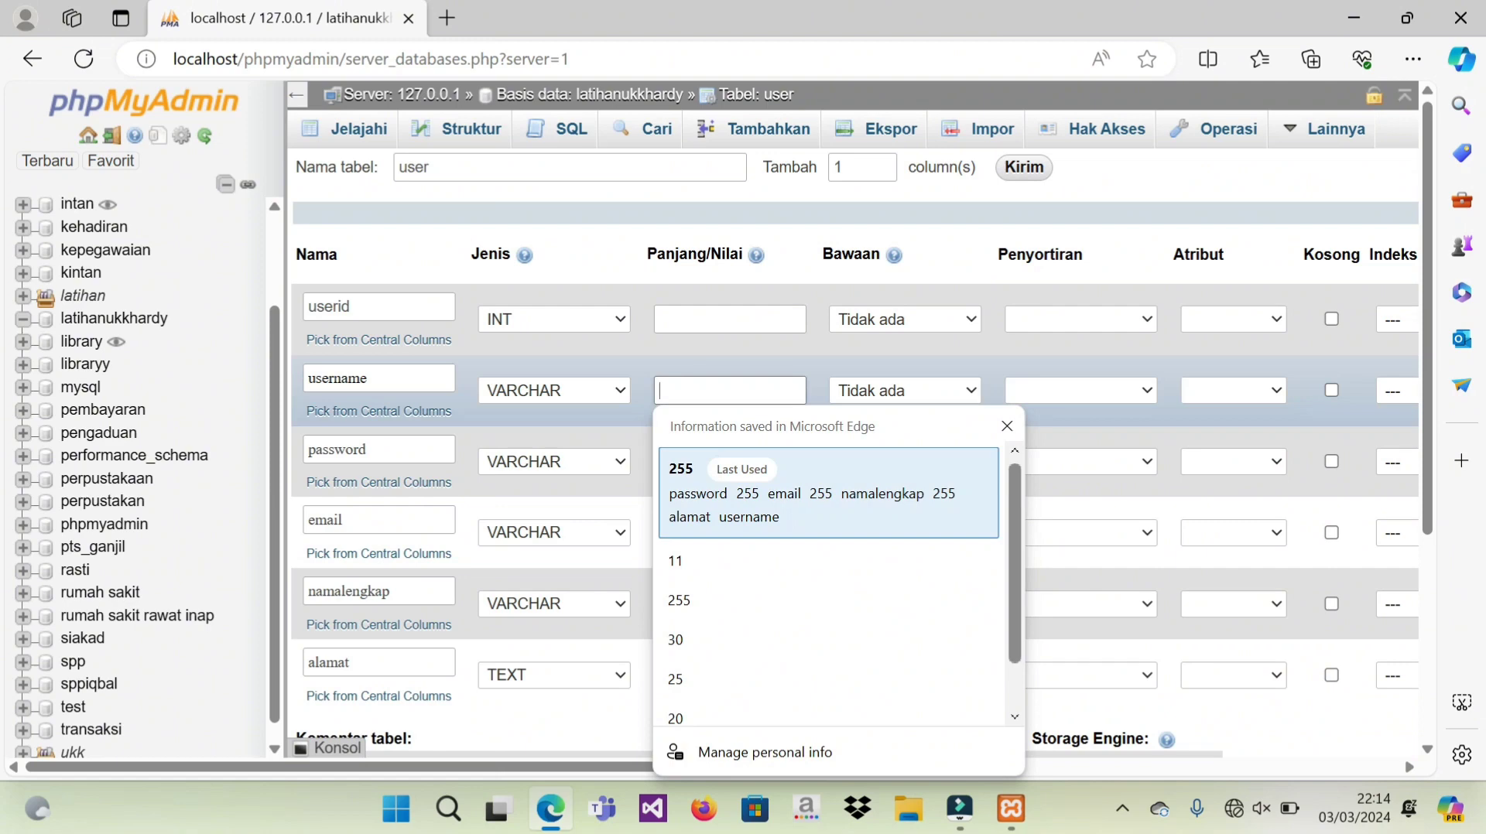
{"action": "type", "text": "3"}
{"action": "key", "text": "BackSpace"}
{"action": "type", "text": "255"}
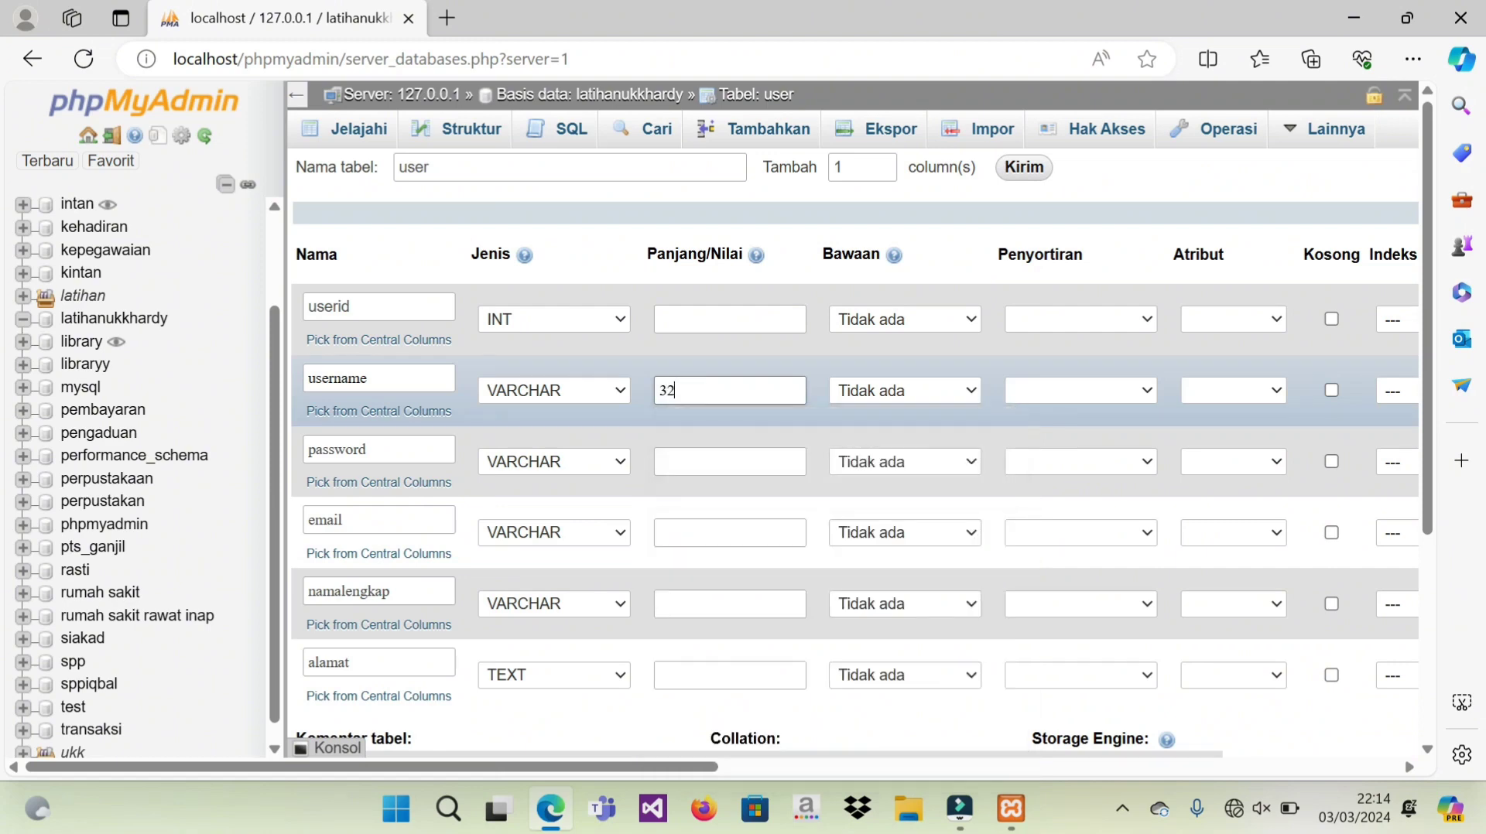
{"action": "key", "text": "BackSpace"}
{"action": "key", "text": "BackSpace"}
{"action": "key", "text": "BackSpace"}
{"action": "key", "text": "BackSpace"}
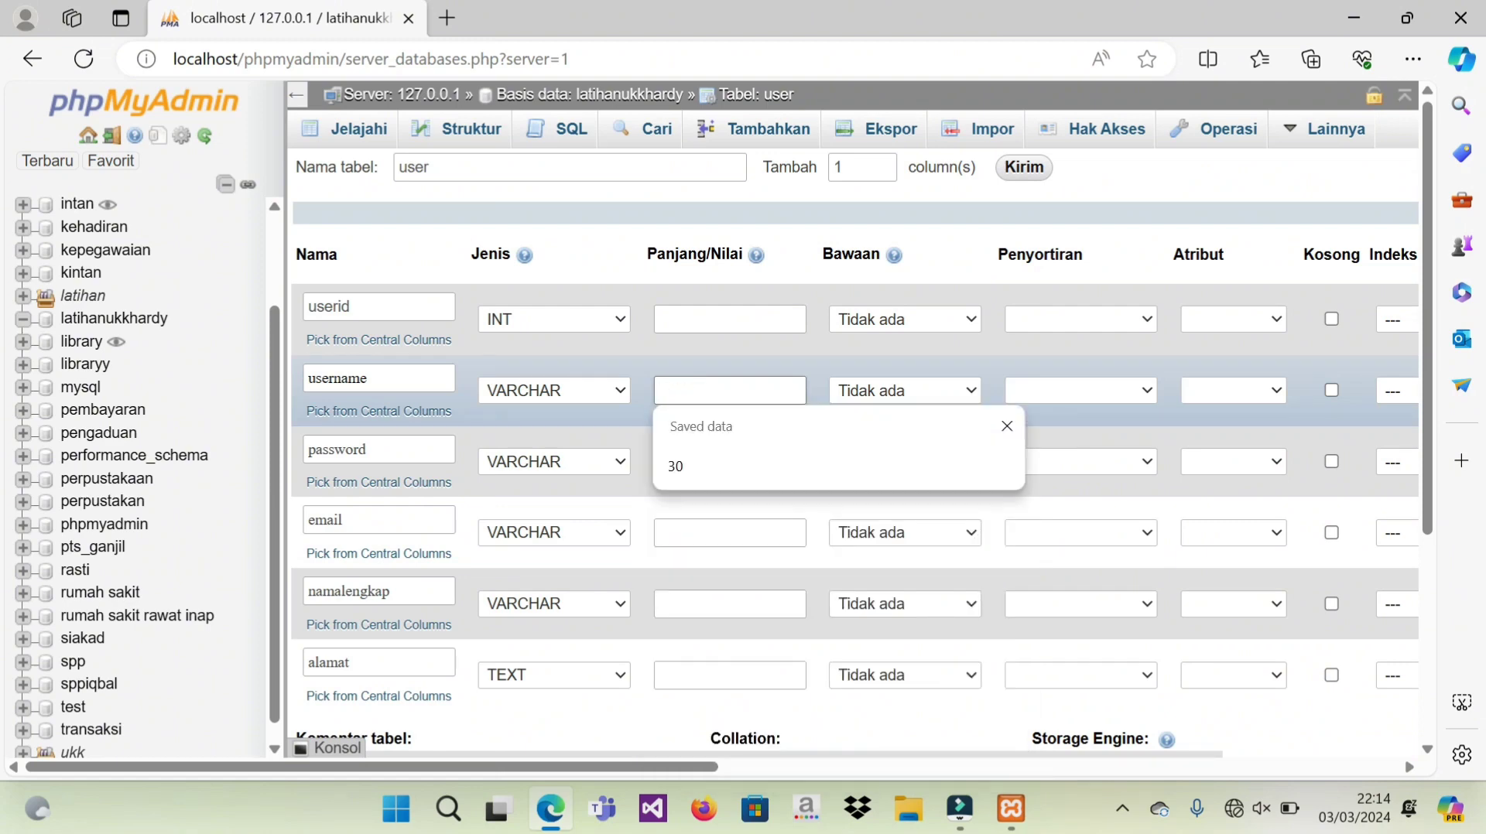
{"action": "type", "text": "2"}
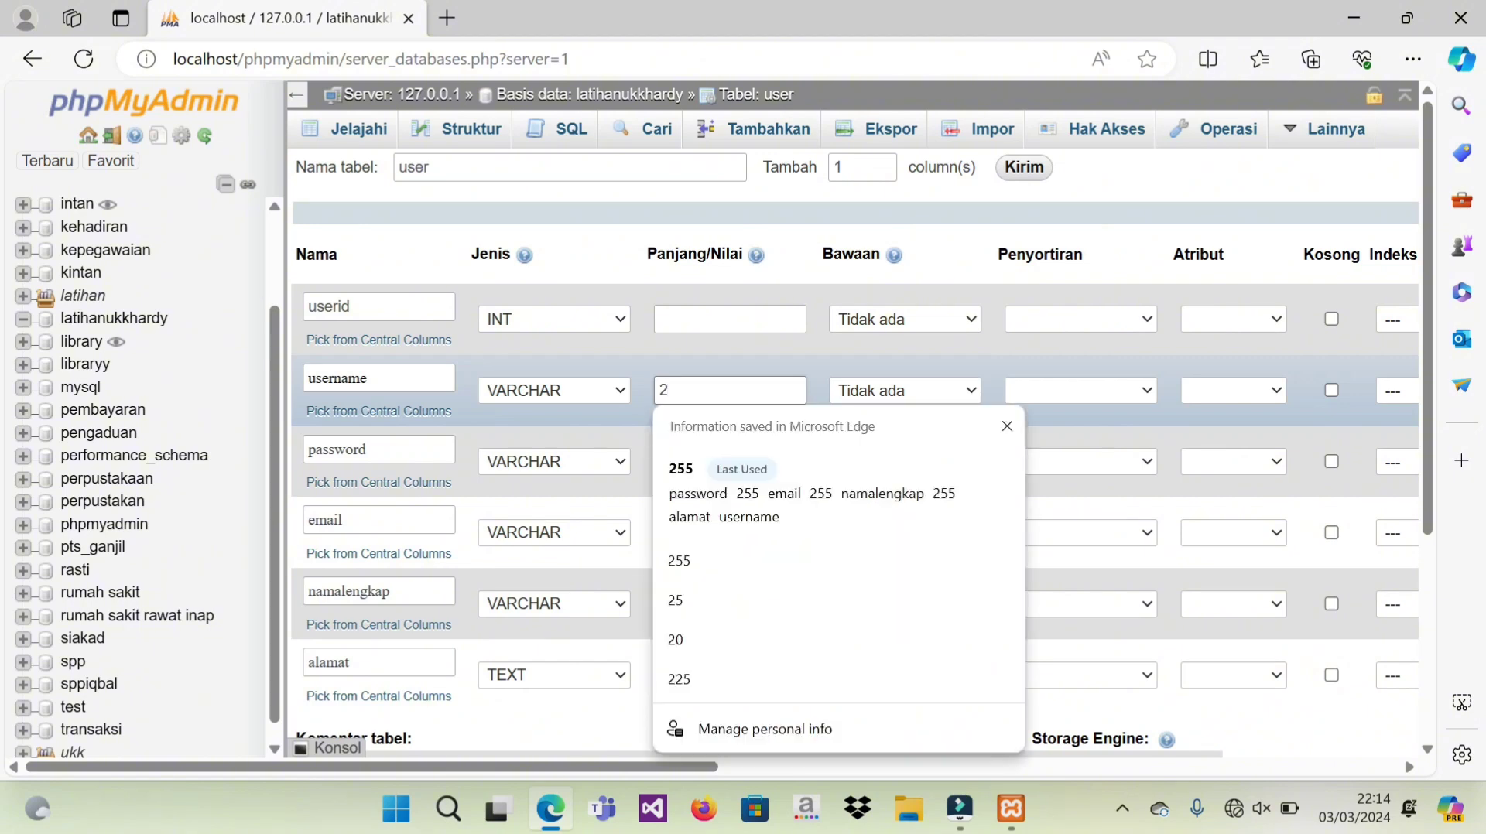
{"action": "type", "text": "55"}
Step: Set the length of the password, email and namalengkap columns to 255
{"action": "left_click", "coordinate": [719, 467]}
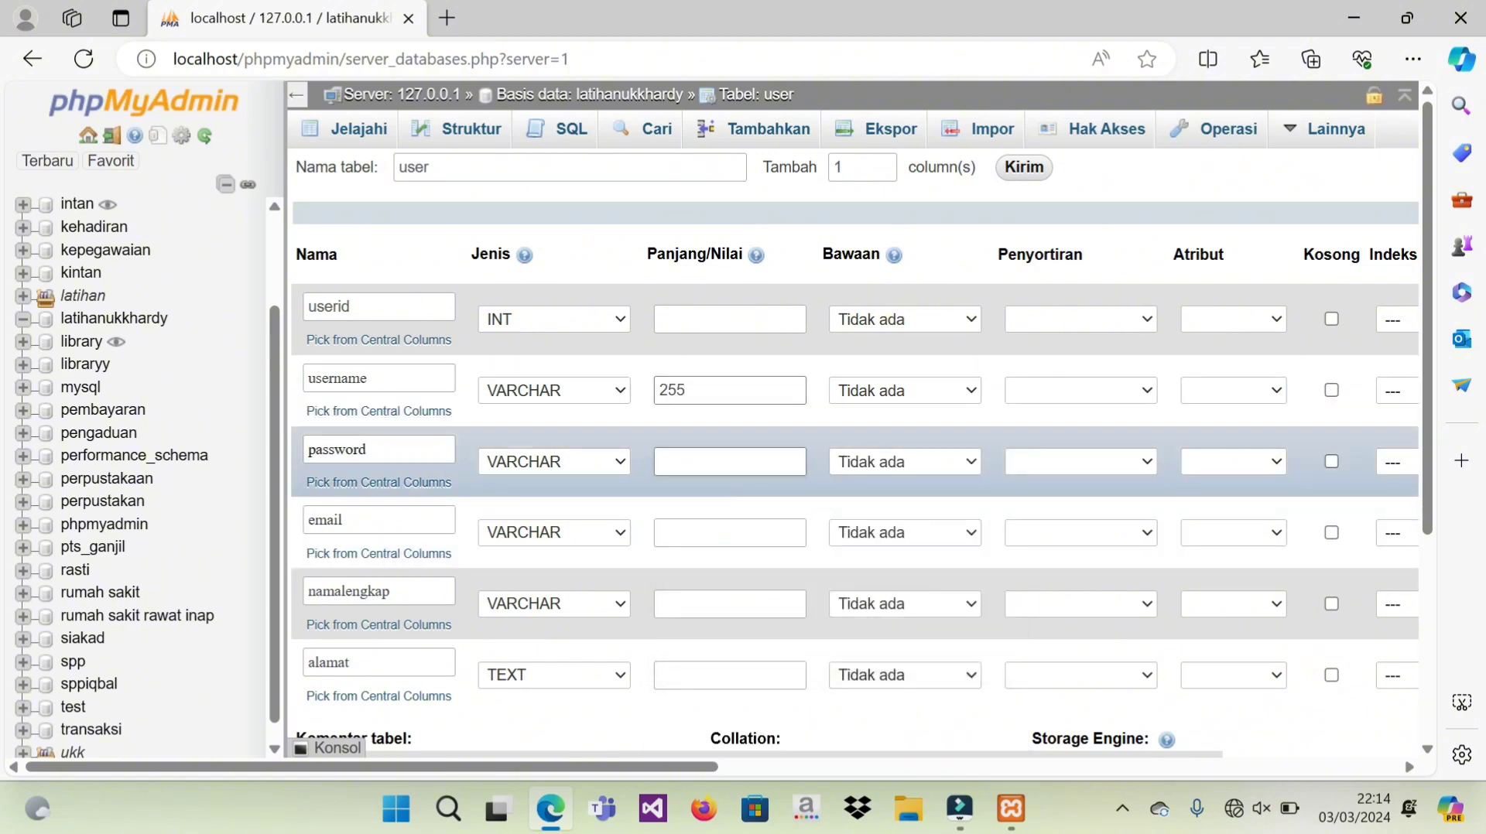
{"action": "type", "text": "2"}
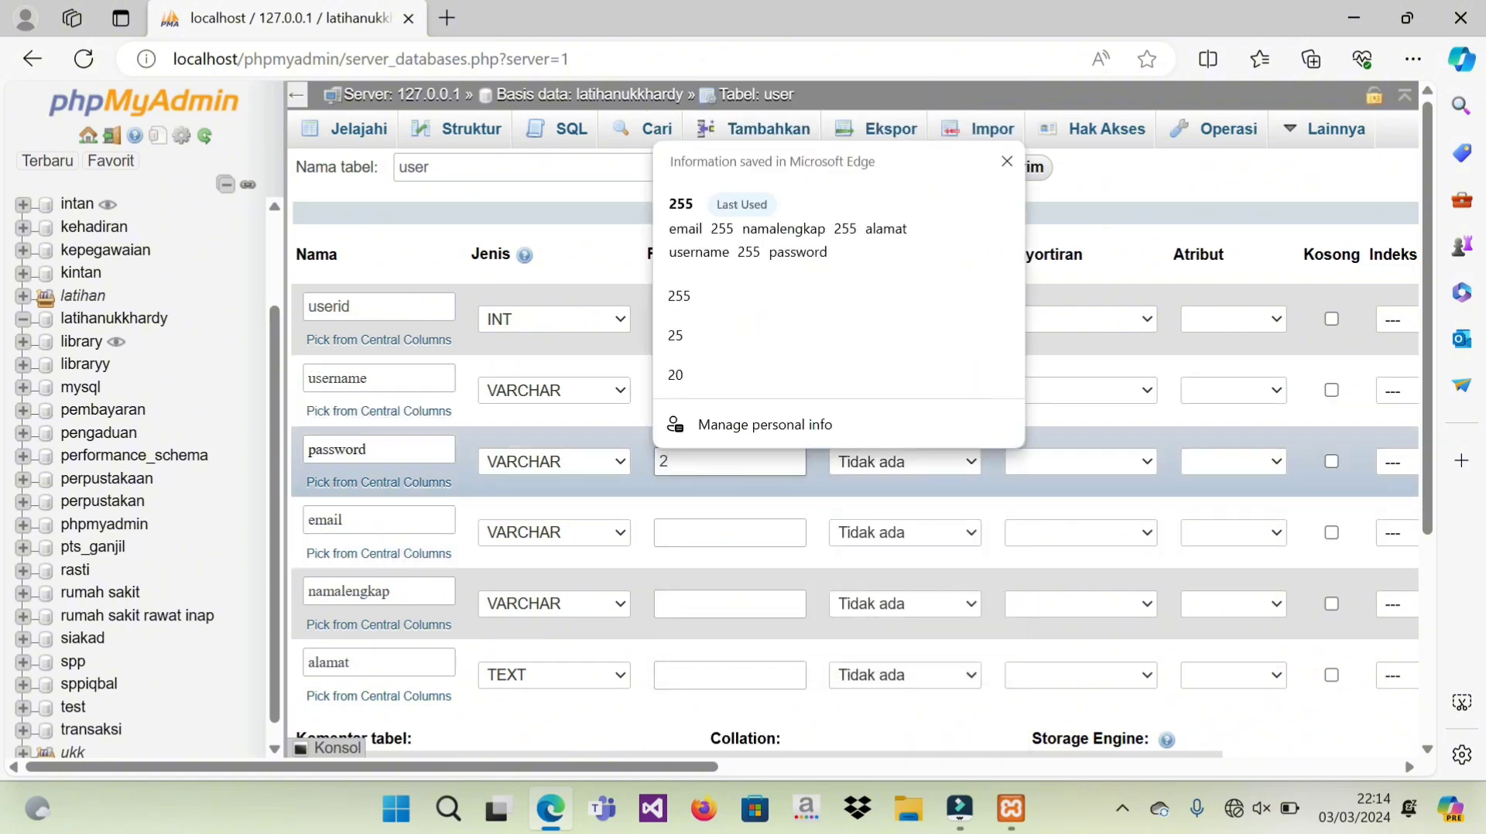
{"action": "type", "text": "55"}
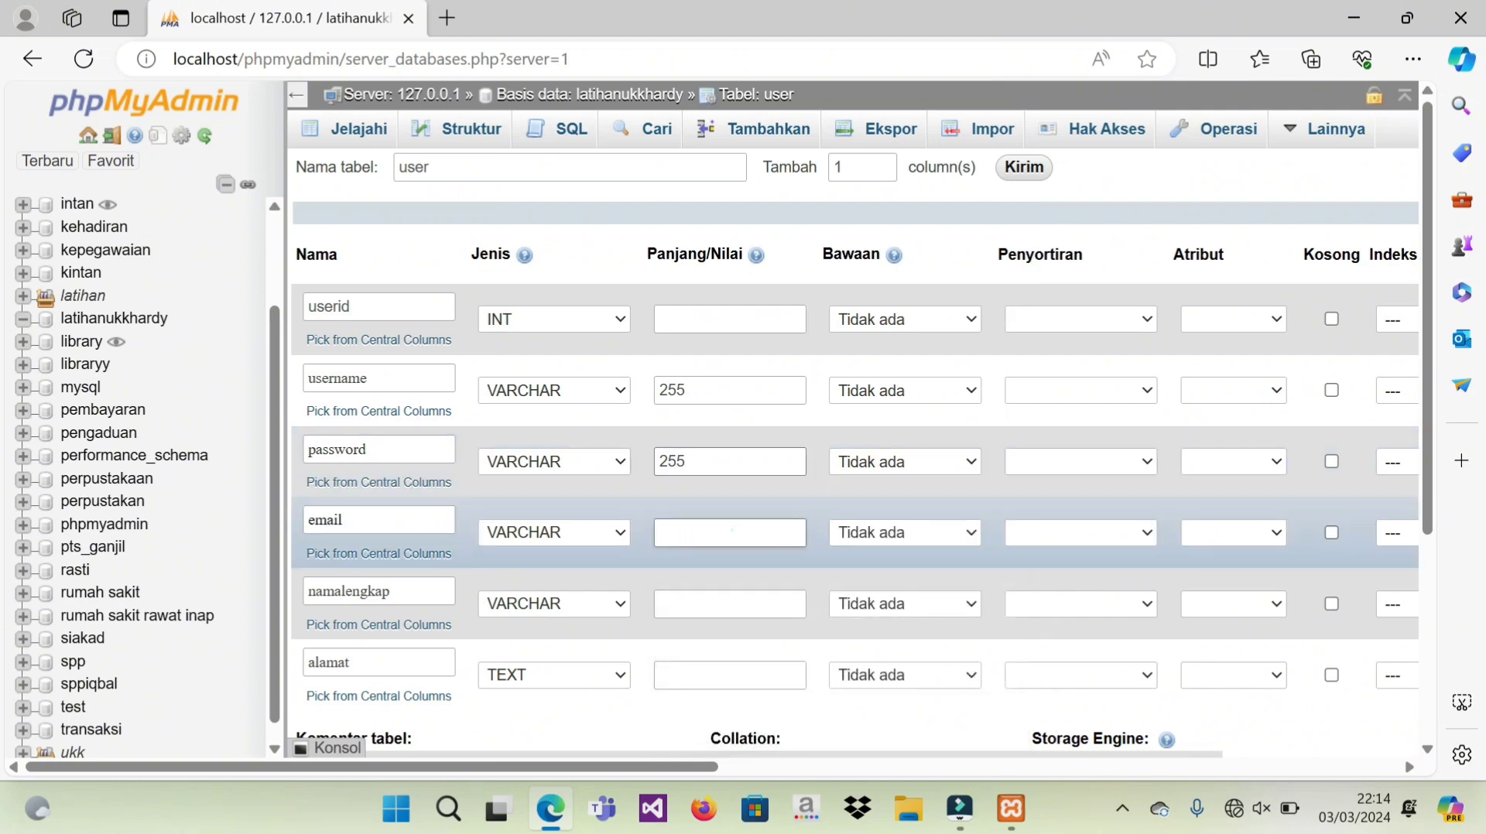
{"action": "left_click", "coordinate": [732, 533]}
{"action": "type", "text": "255"}
{"action": "left_click", "coordinate": [730, 605]}
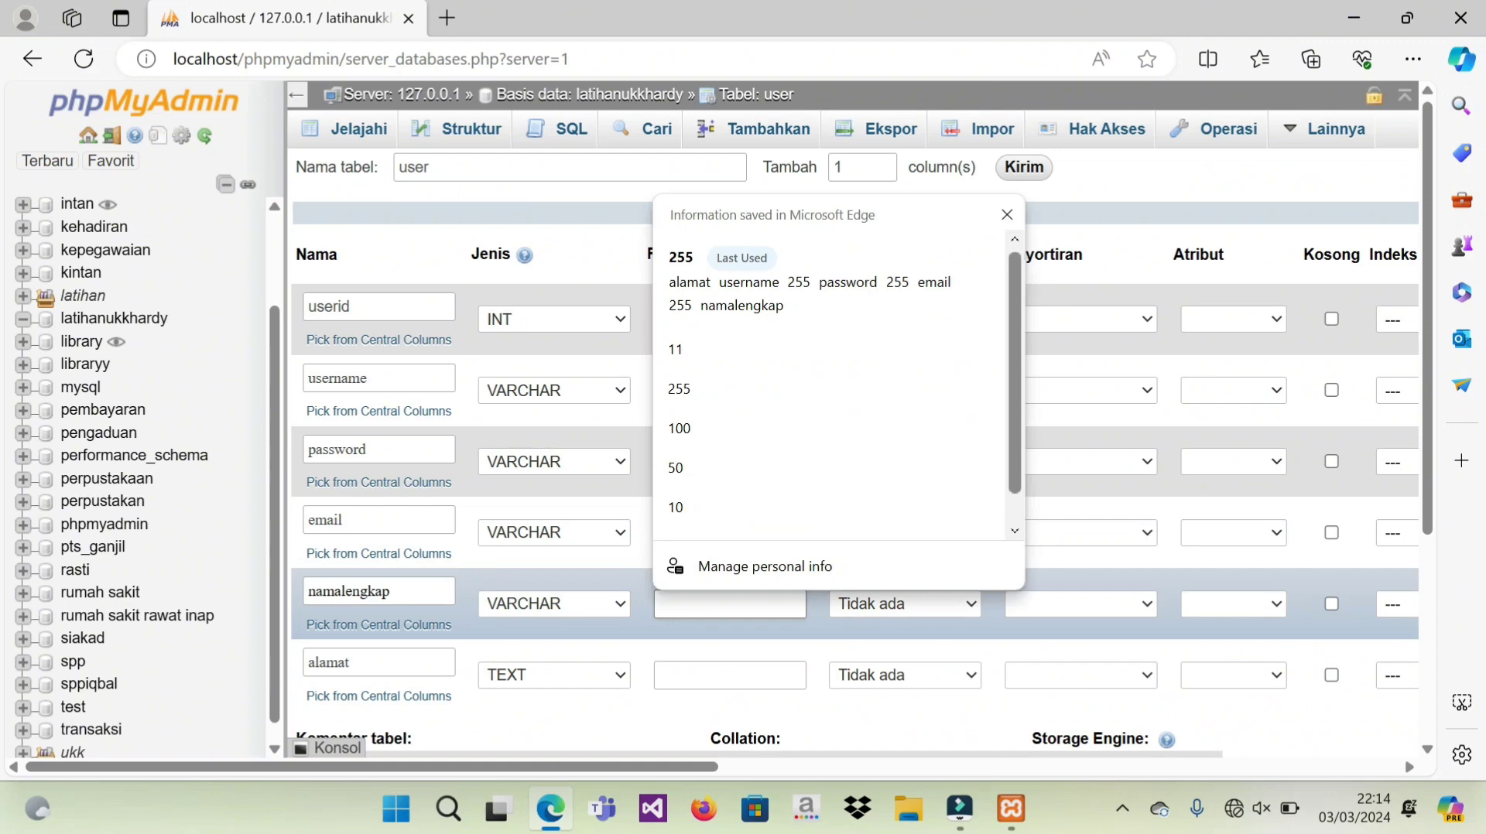
{"action": "type", "text": "255"}
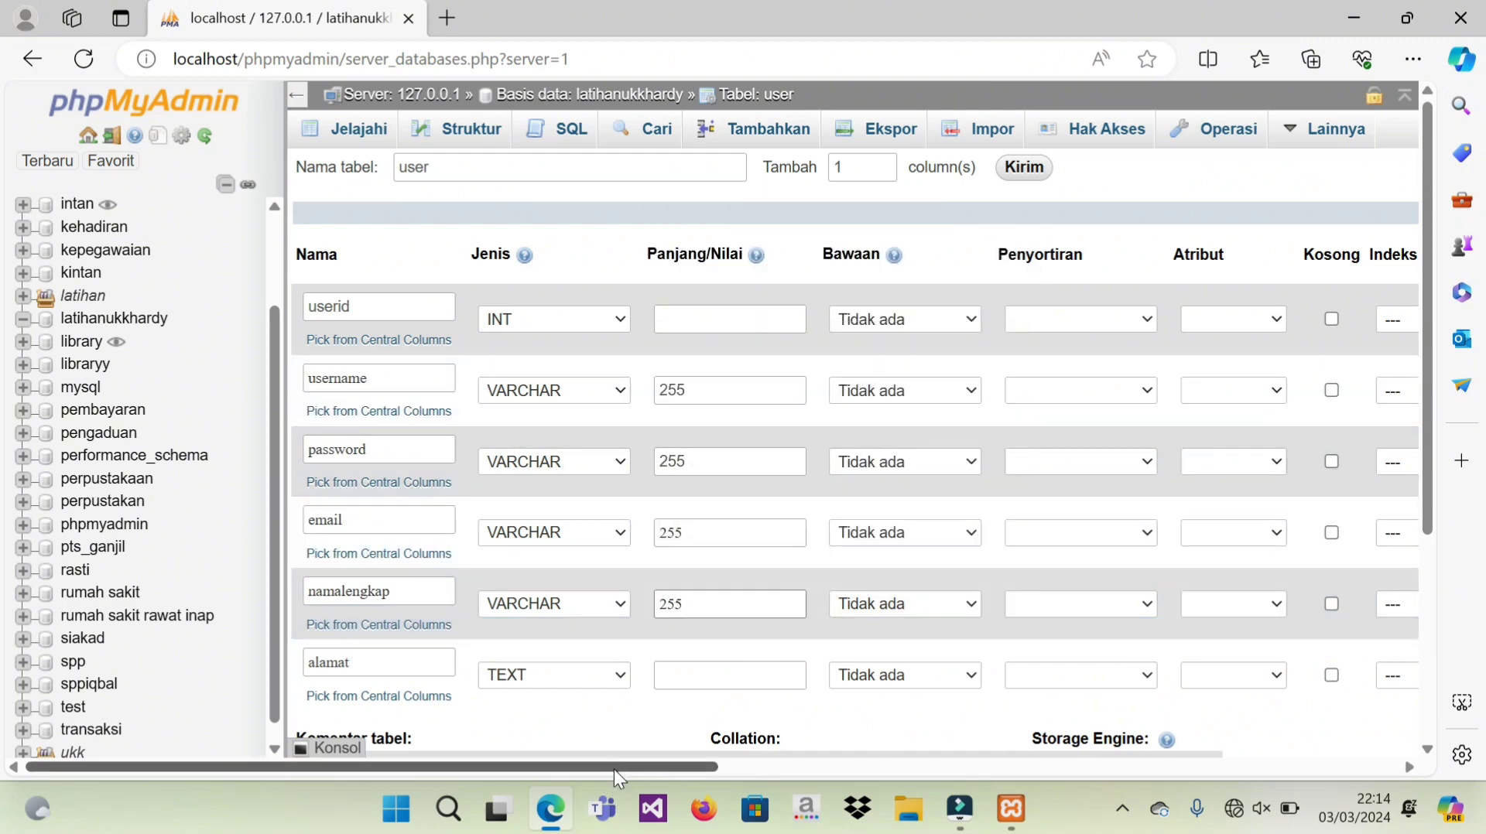
Step: Make userid the primary key with auto increment and save the user table
{"action": "left_click_drag", "start_coordinate": [615, 770], "coordinate": [978, 774]}
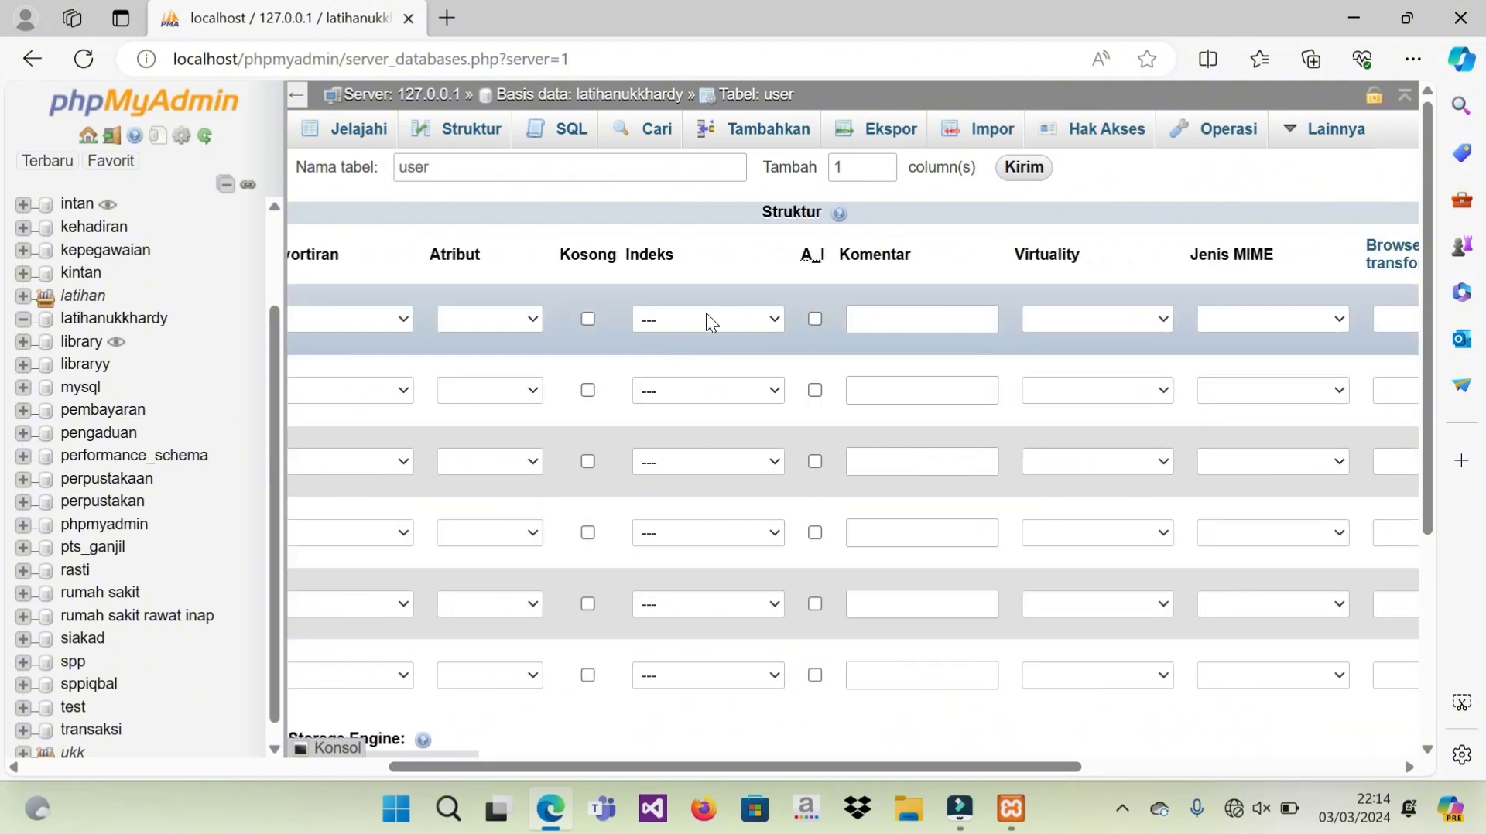
{"action": "left_click", "coordinate": [706, 316]}
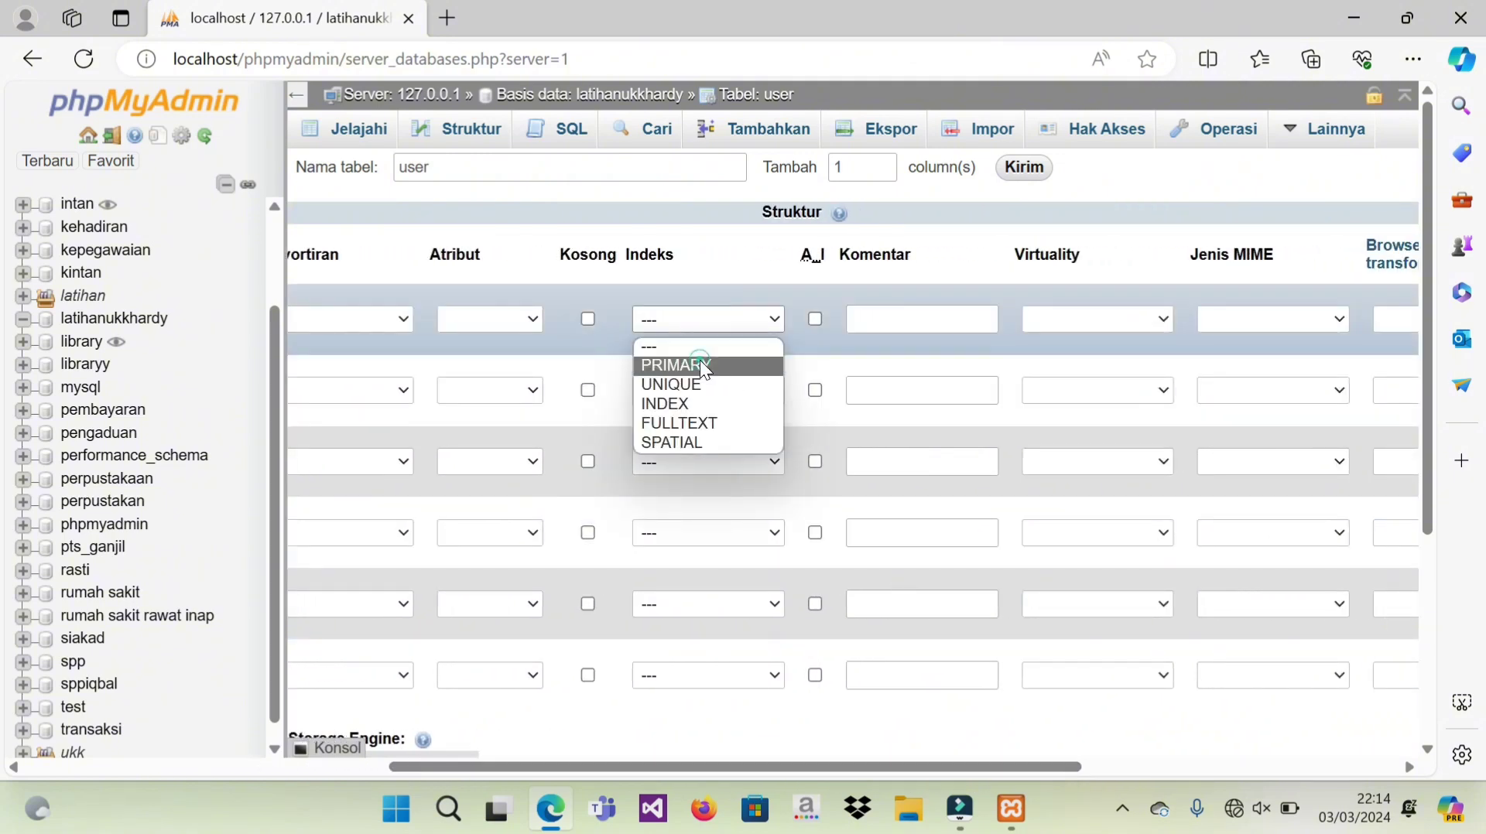
{"action": "left_click", "coordinate": [701, 365]}
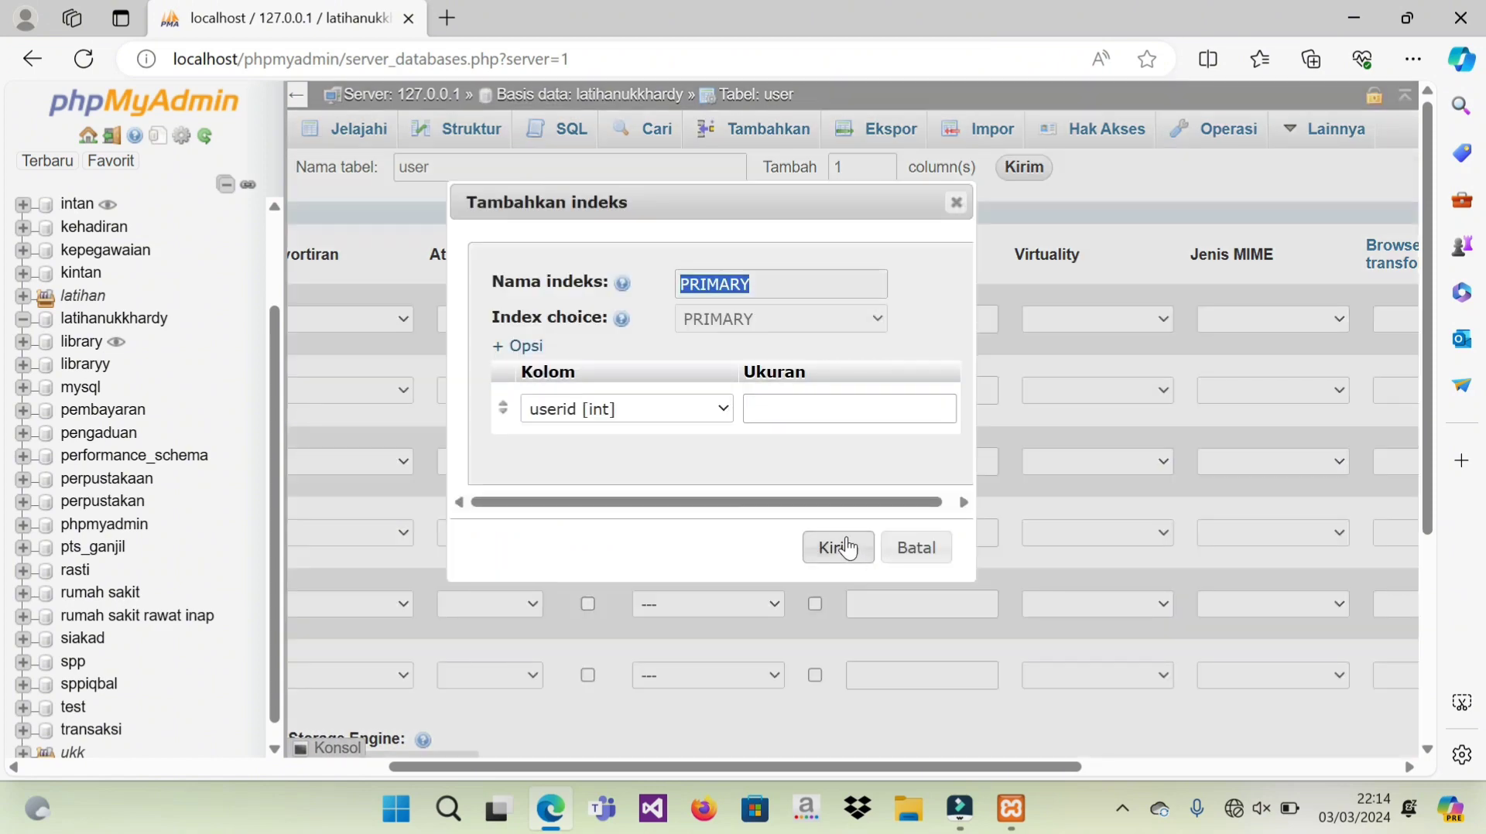
{"action": "left_click", "coordinate": [854, 566]}
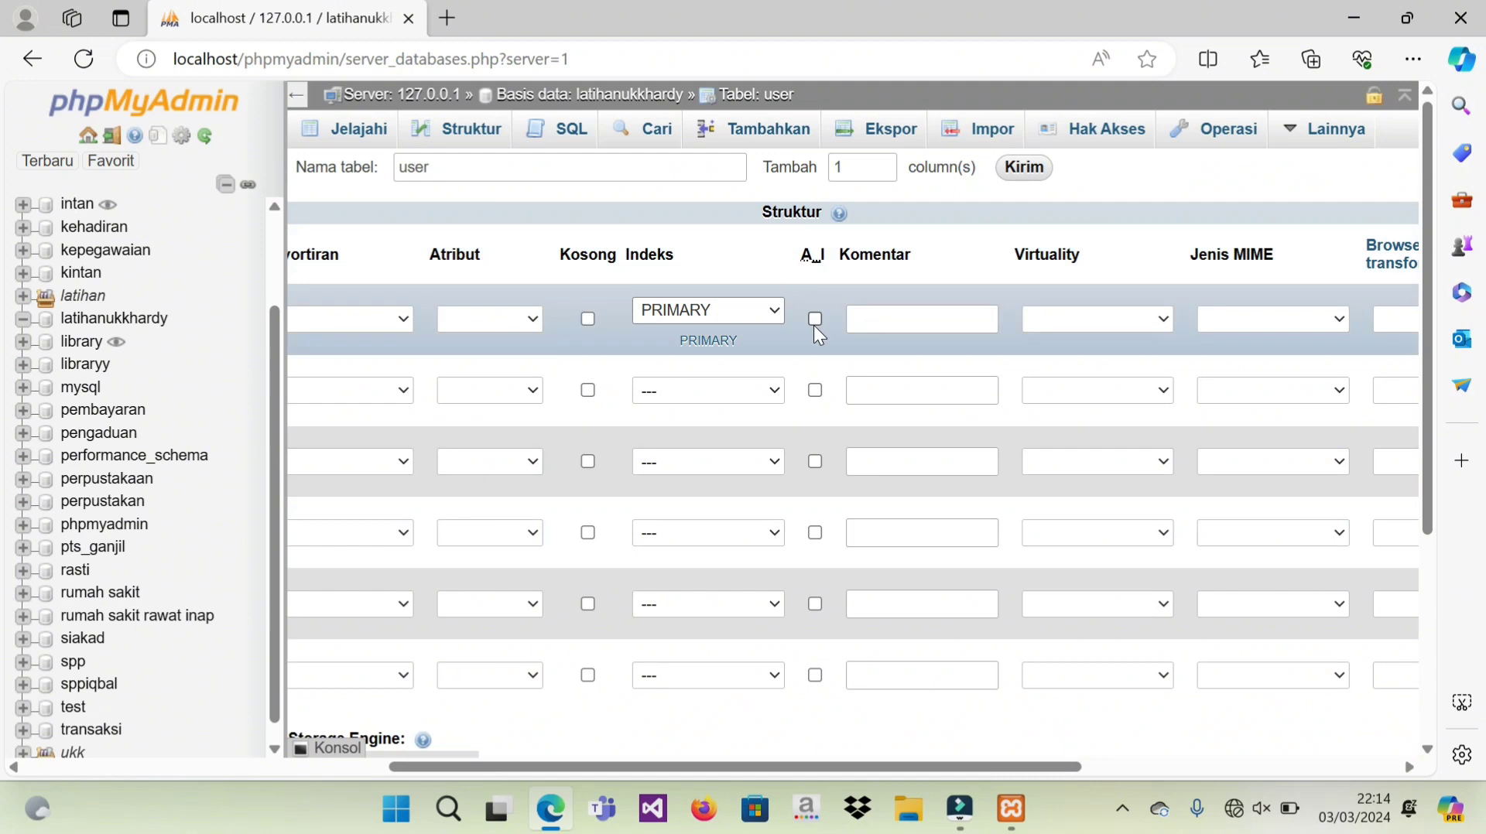
{"action": "left_click", "coordinate": [816, 324]}
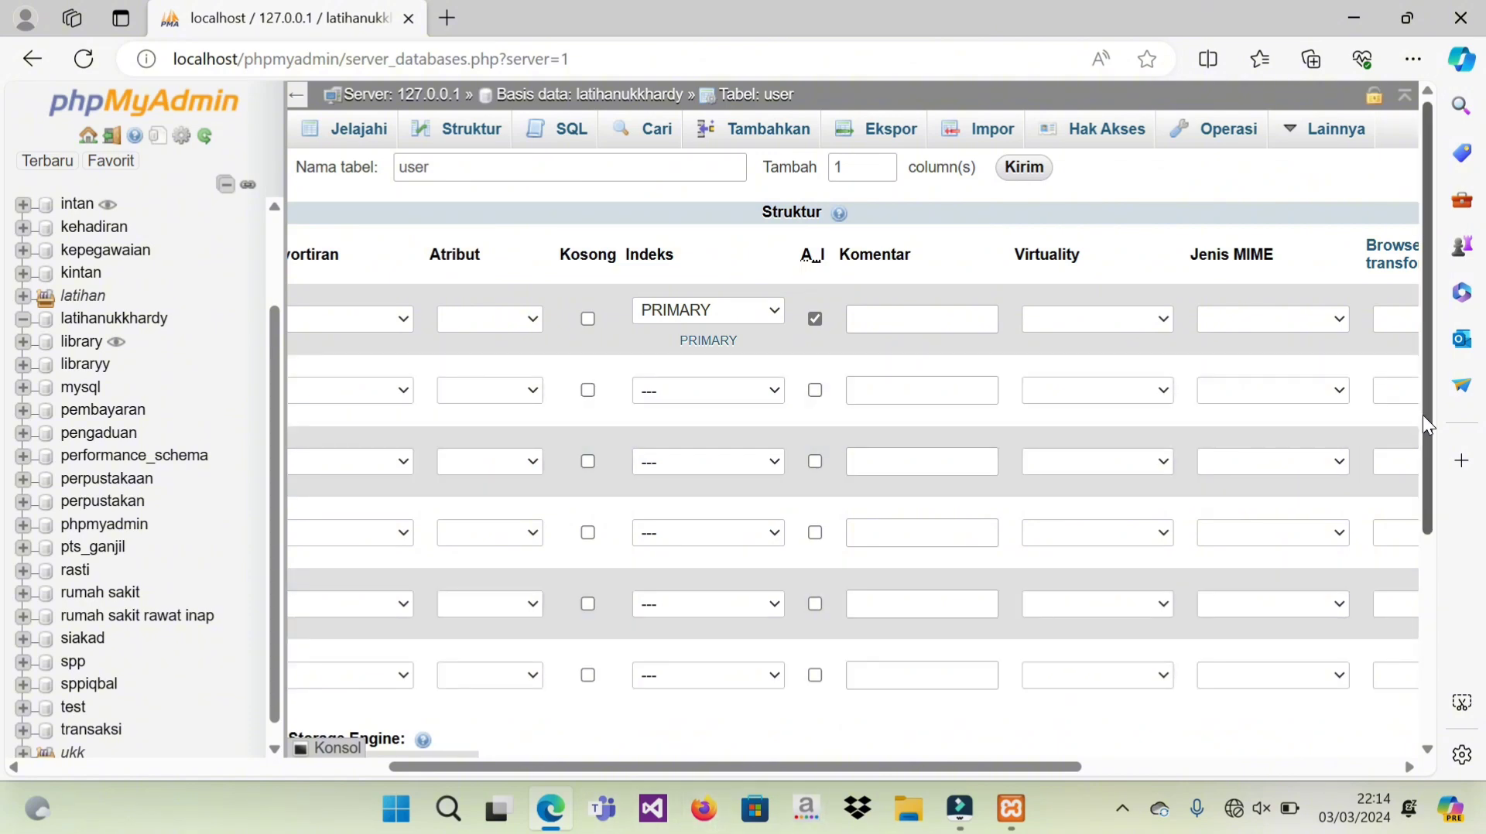
{"action": "left_click_drag", "start_coordinate": [1429, 426], "coordinate": [1428, 722]}
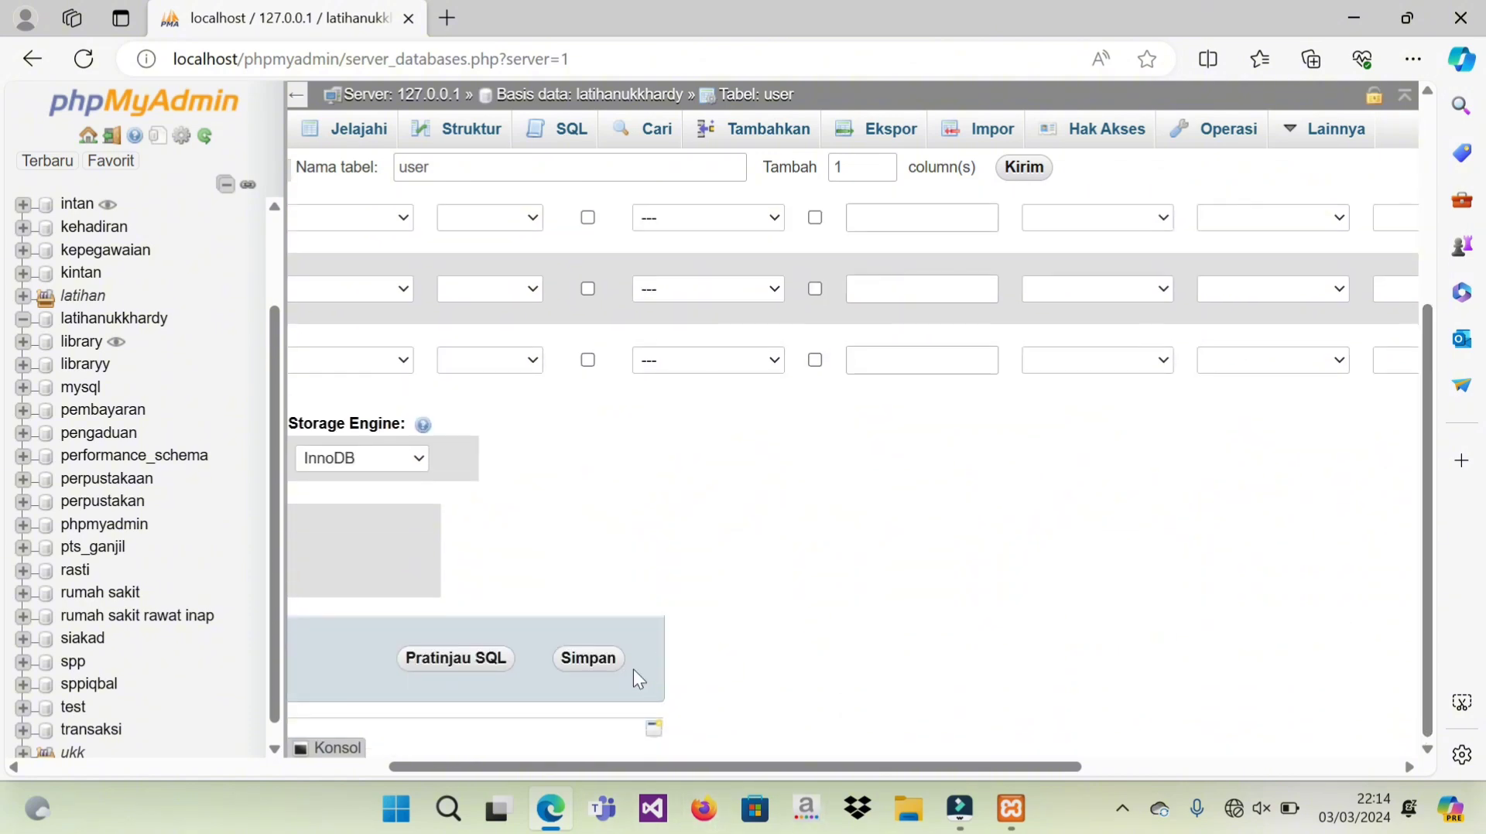
{"action": "left_click", "coordinate": [594, 660]}
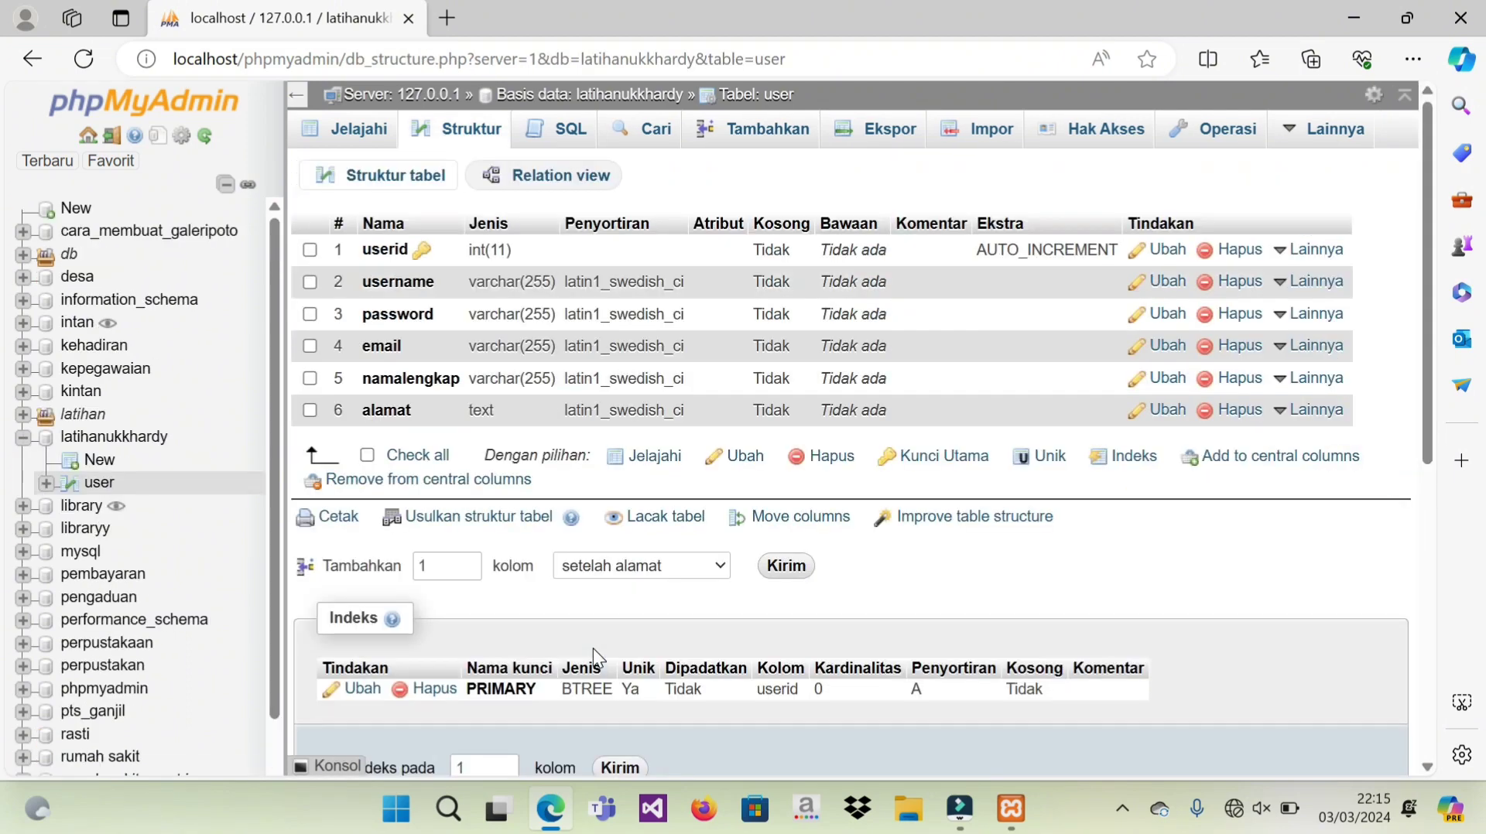
Step: Start a new table named album in the latihanukkhardy database and add one extra column to the default four
{"action": "left_click", "coordinate": [103, 463]}
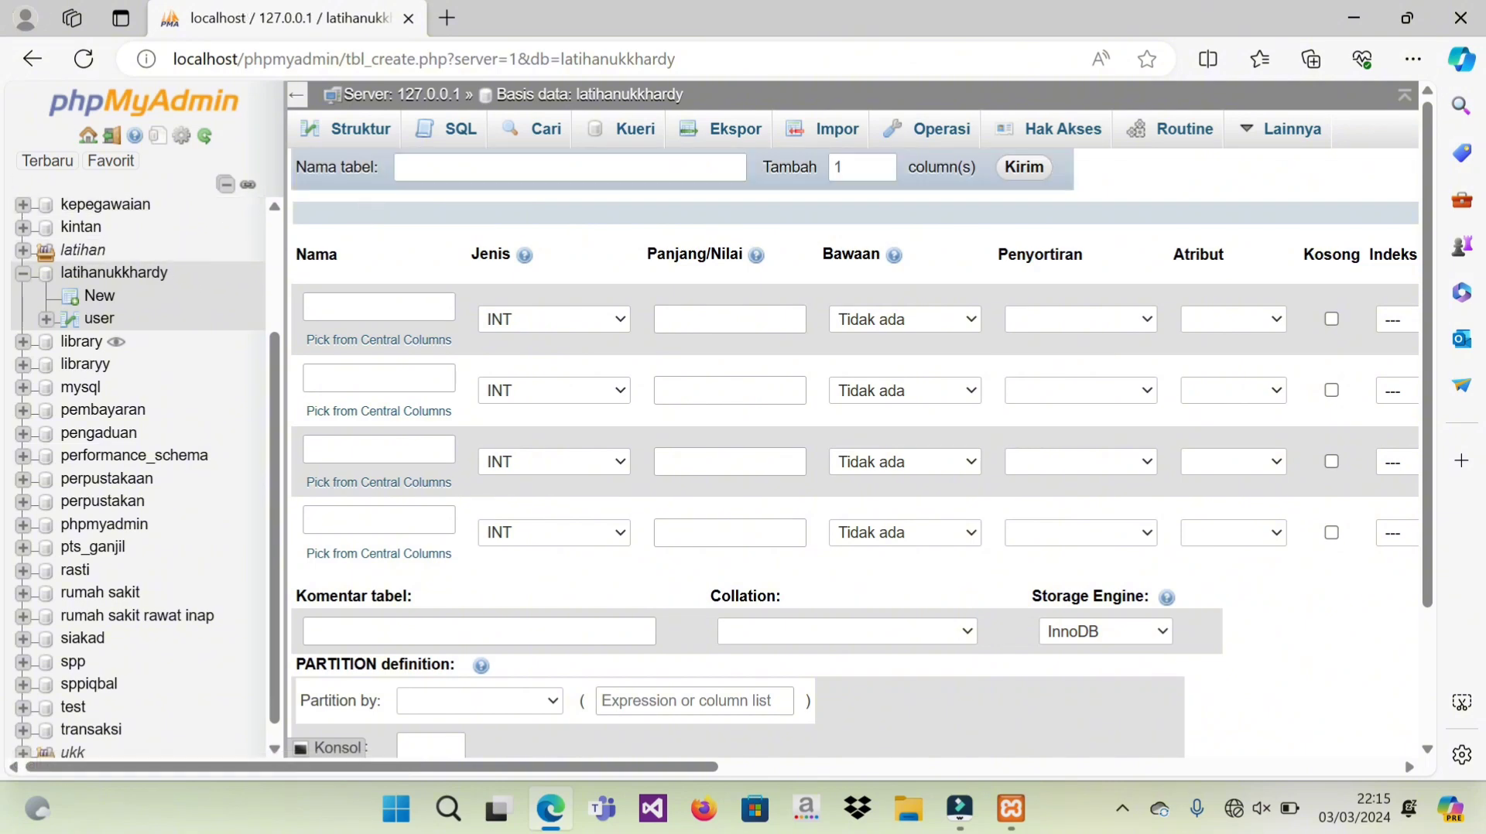
{"action": "left_click", "coordinate": [569, 168]}
{"action": "type", "text": "a"}
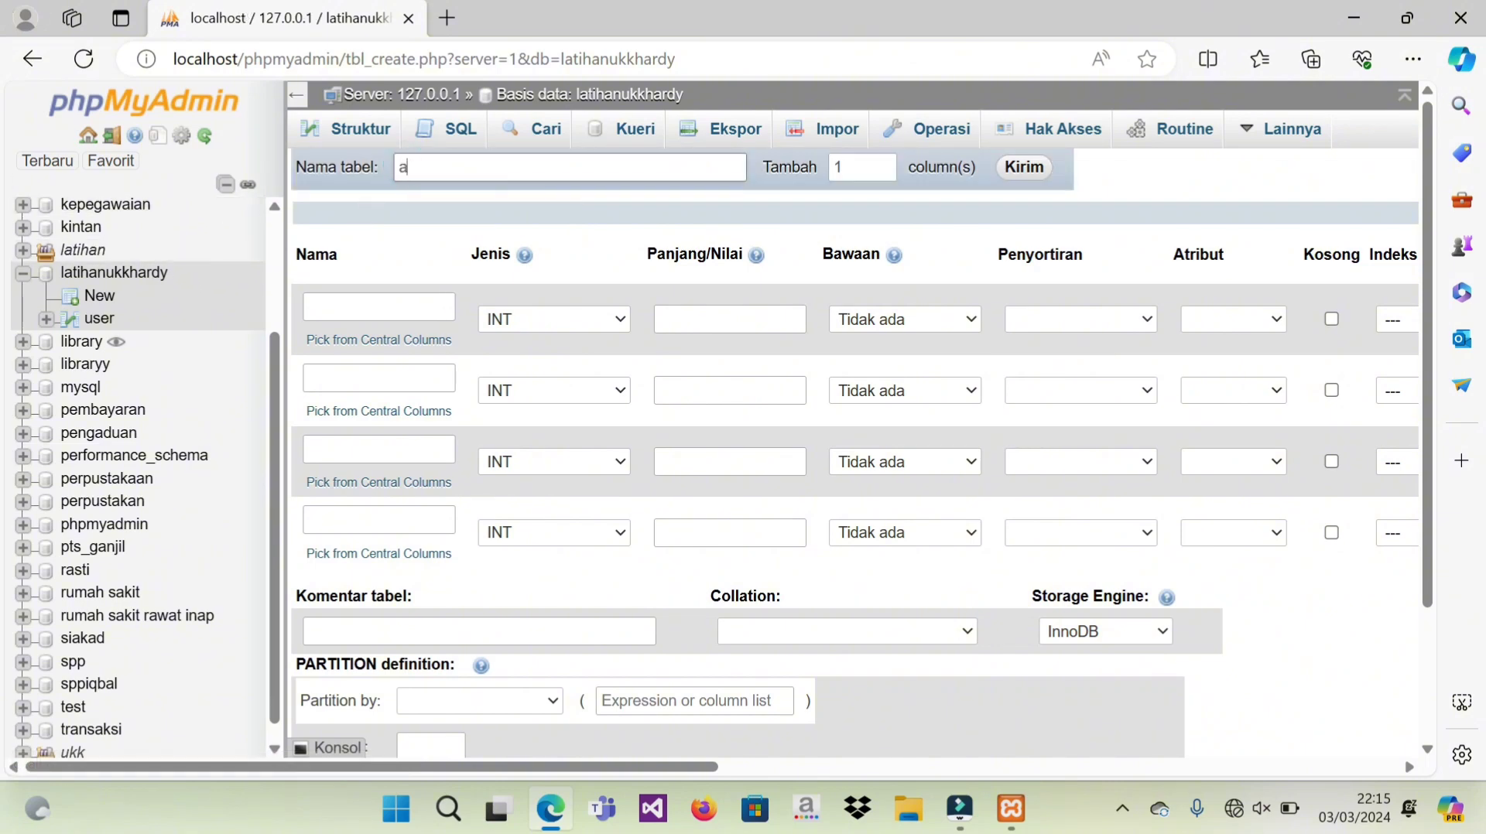
{"action": "type", "text": "lbum"}
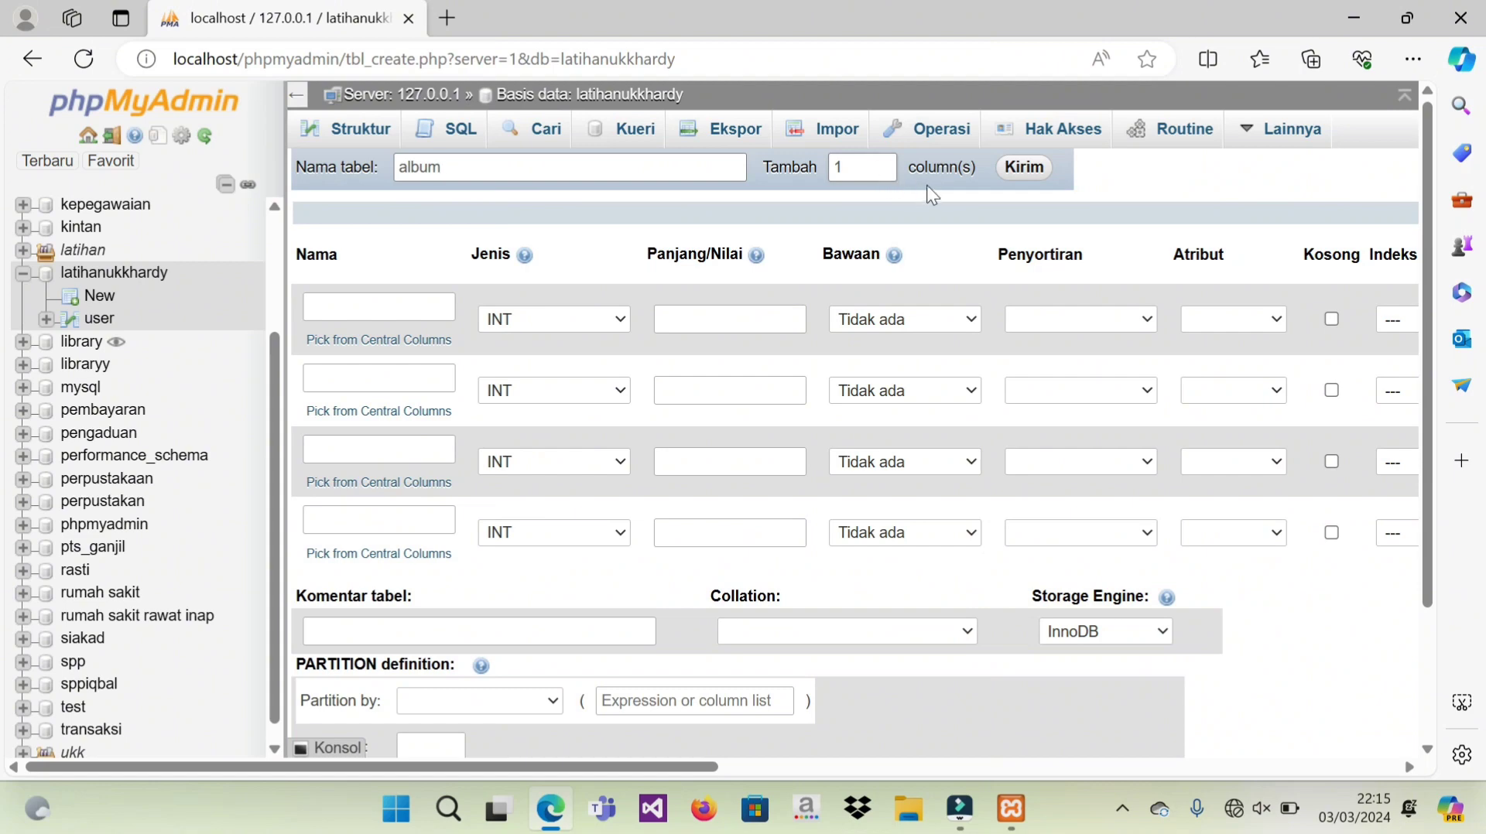
{"action": "left_click", "coordinate": [1038, 178]}
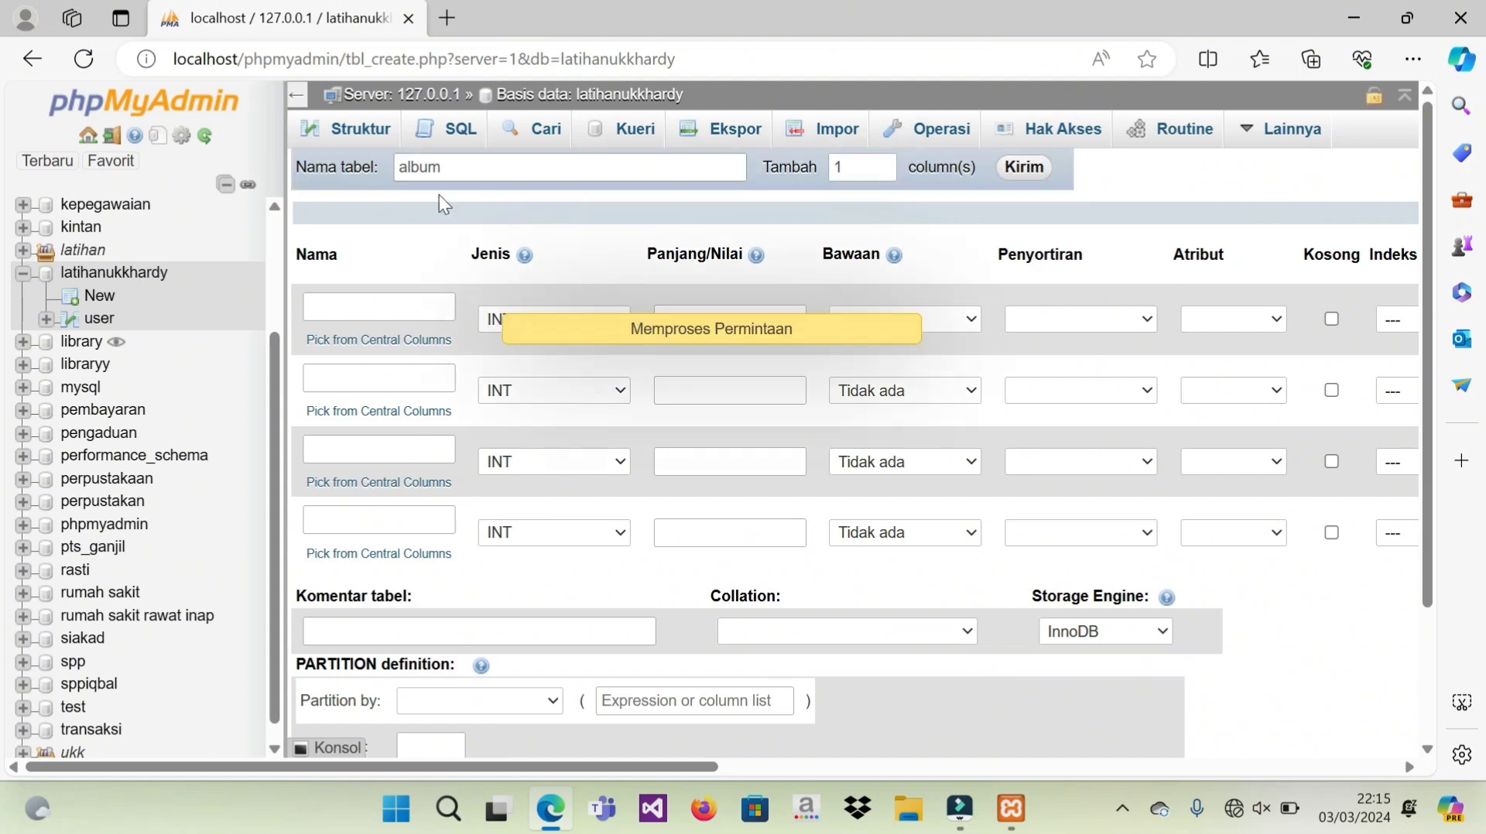
Step: Name the first column of the album table albumid
{"action": "left_click", "coordinate": [388, 314]}
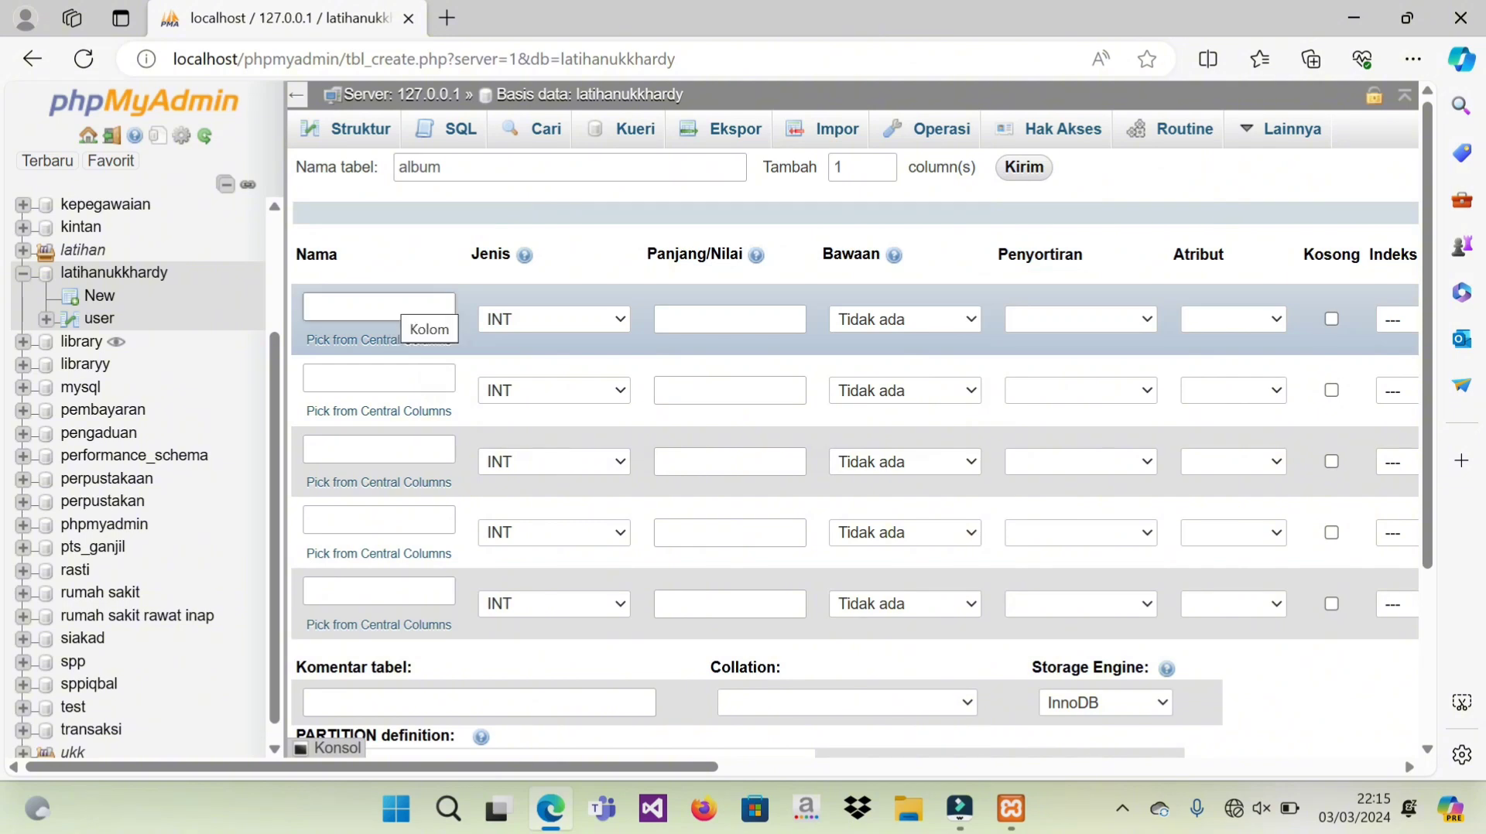
{"action": "left_click", "coordinate": [387, 309]}
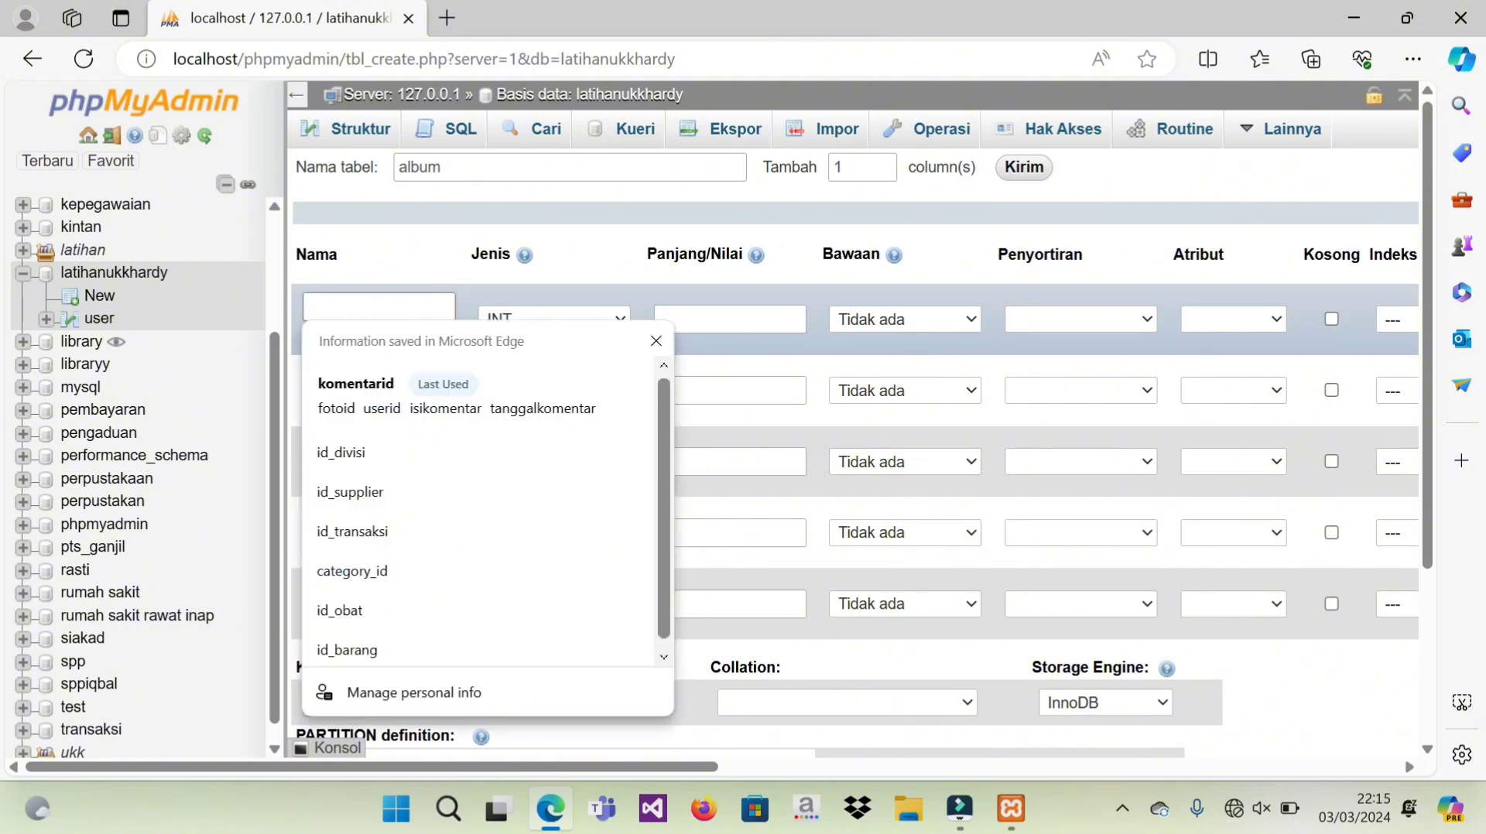
{"action": "type", "text": "al"}
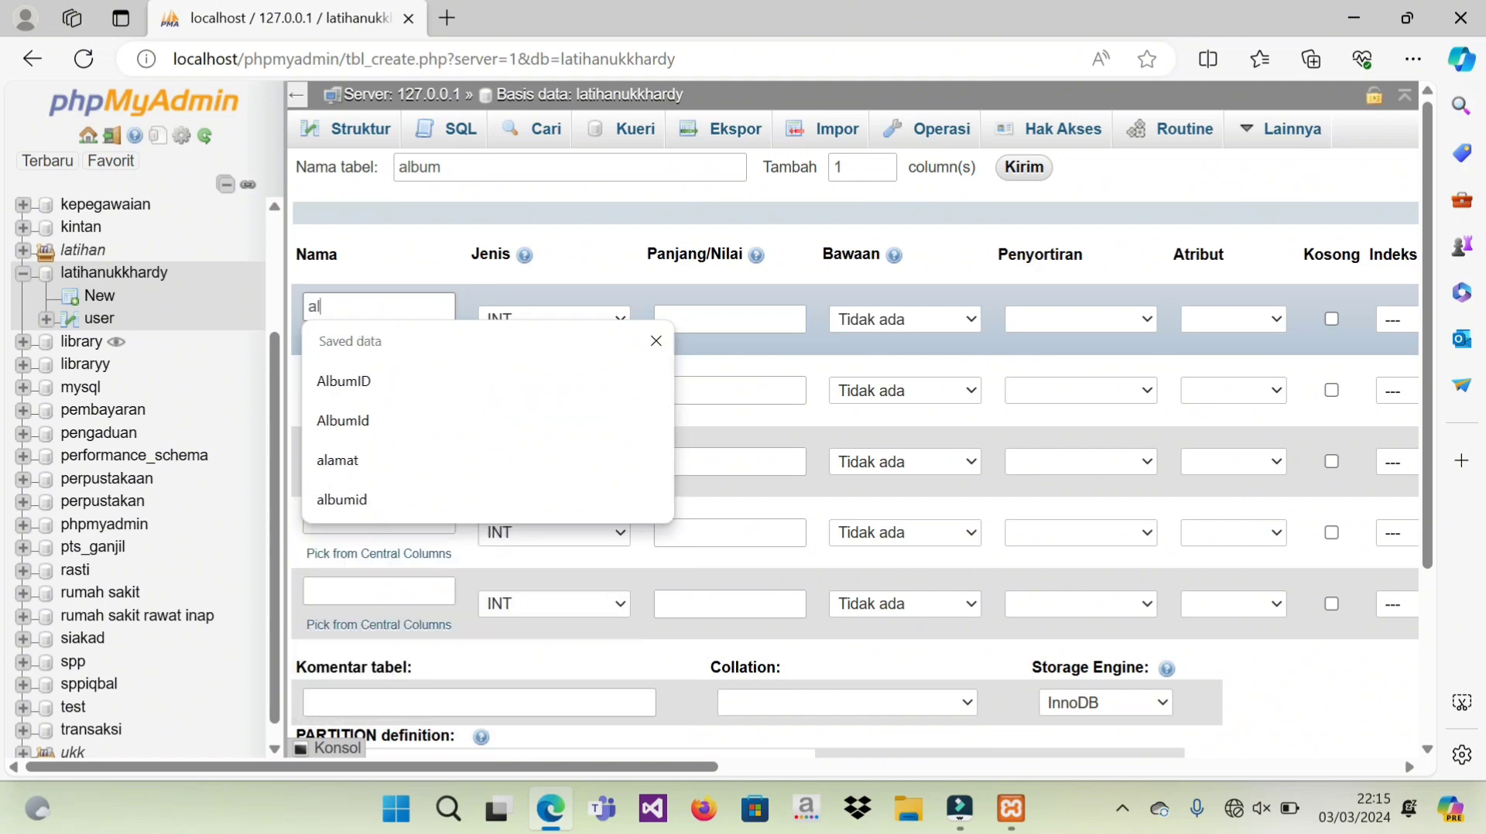
{"action": "type", "text": "bumid"}
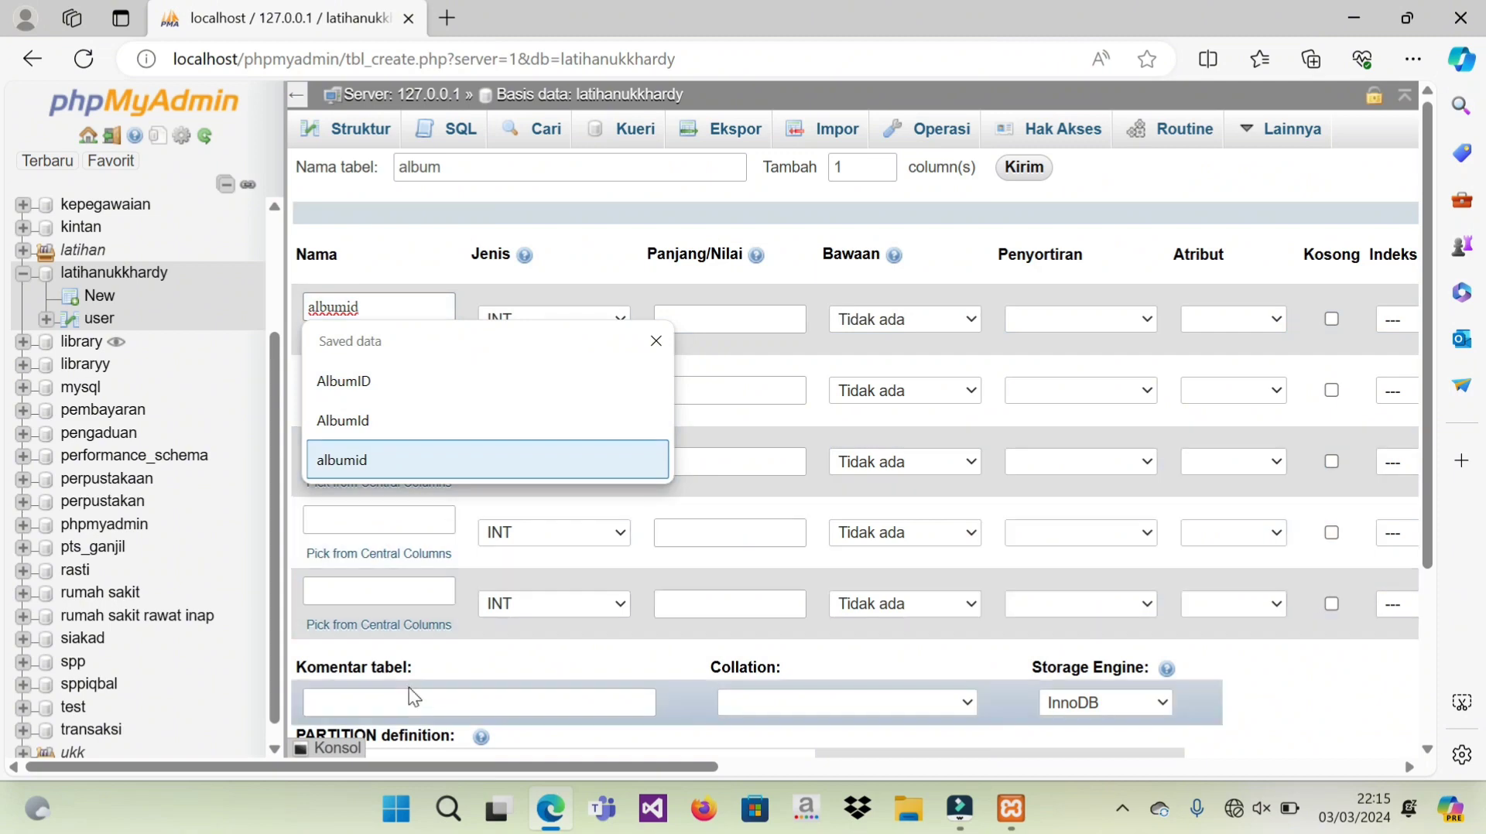
{"action": "left_click", "coordinate": [1111, 178]}
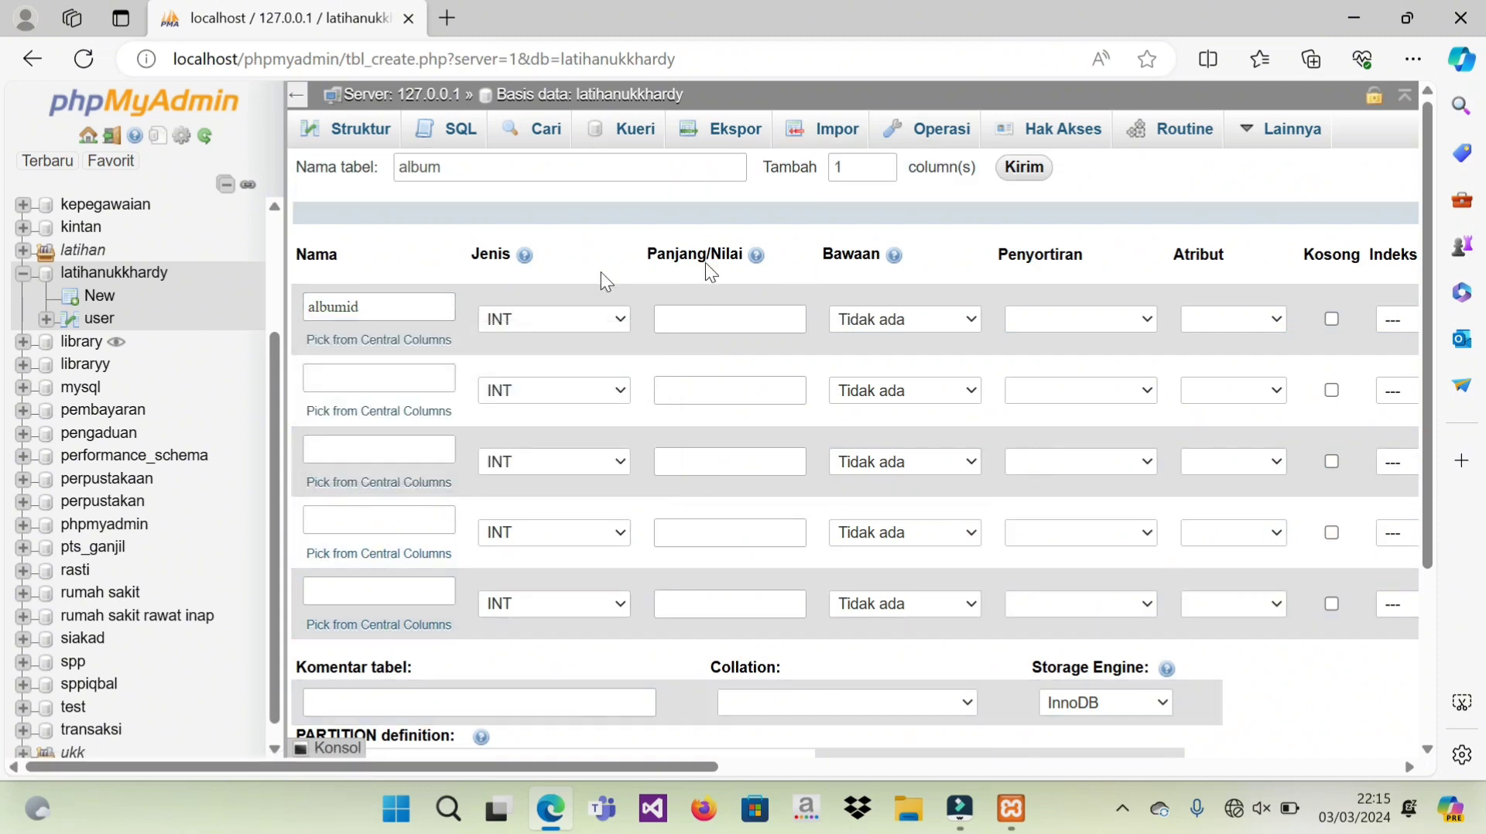
Step: Name the second column of the album table namaalbum
{"action": "left_click", "coordinate": [352, 378]}
{"action": "type", "text": "n"}
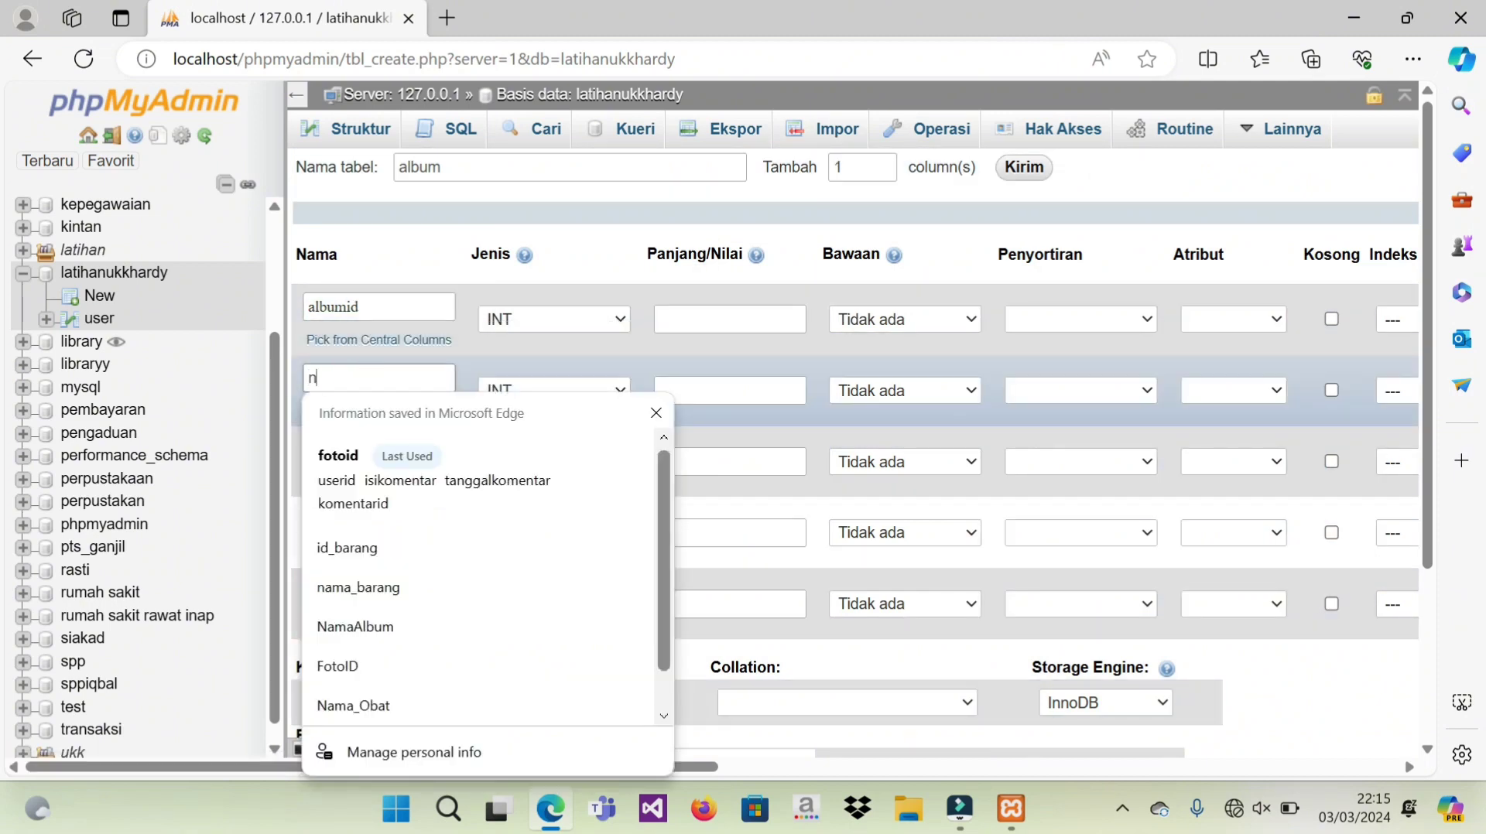
{"action": "type", "text": "amaa"}
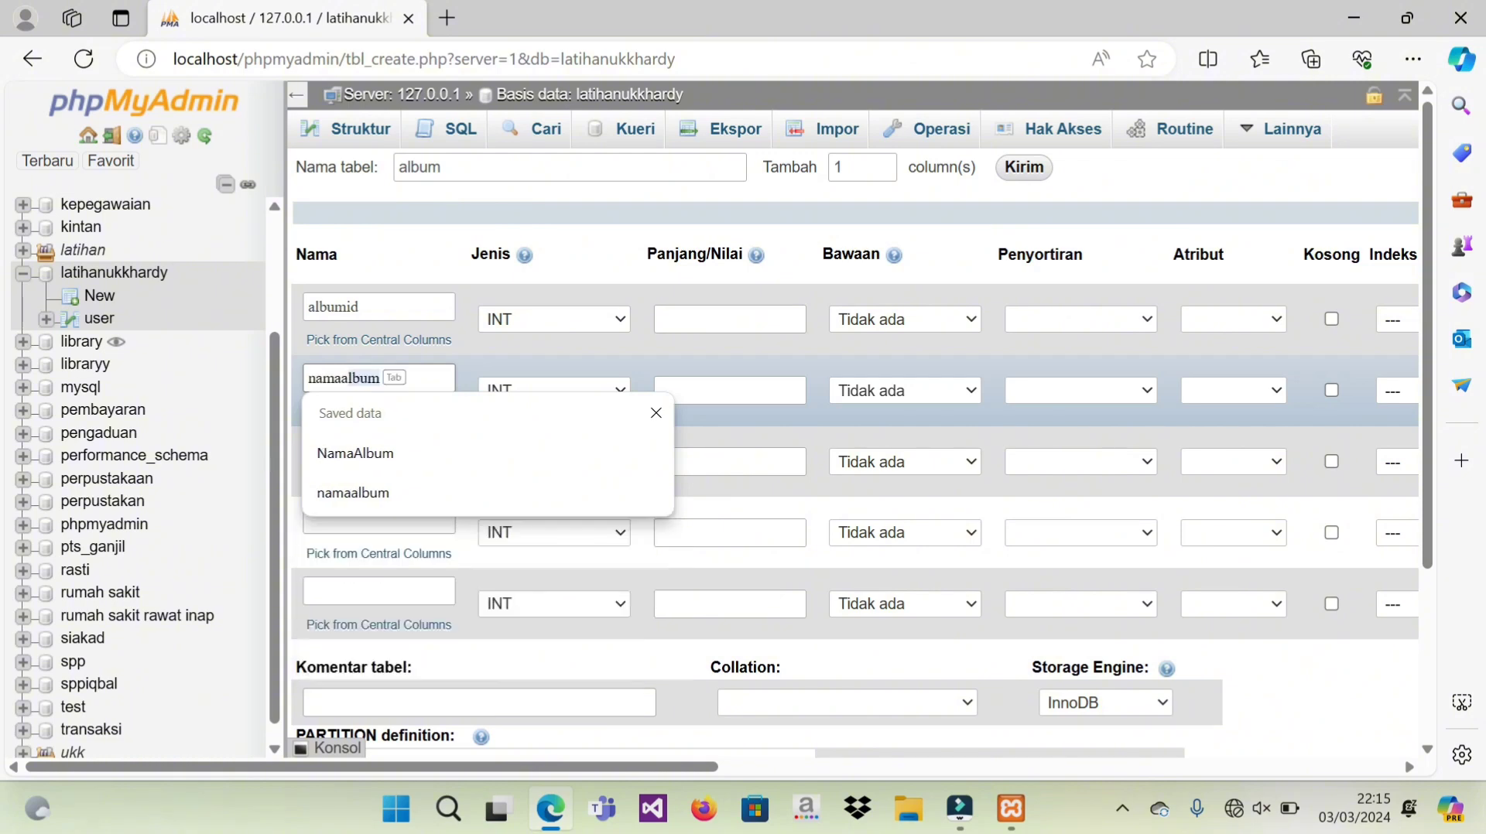
{"action": "type", "text": "lbum"}
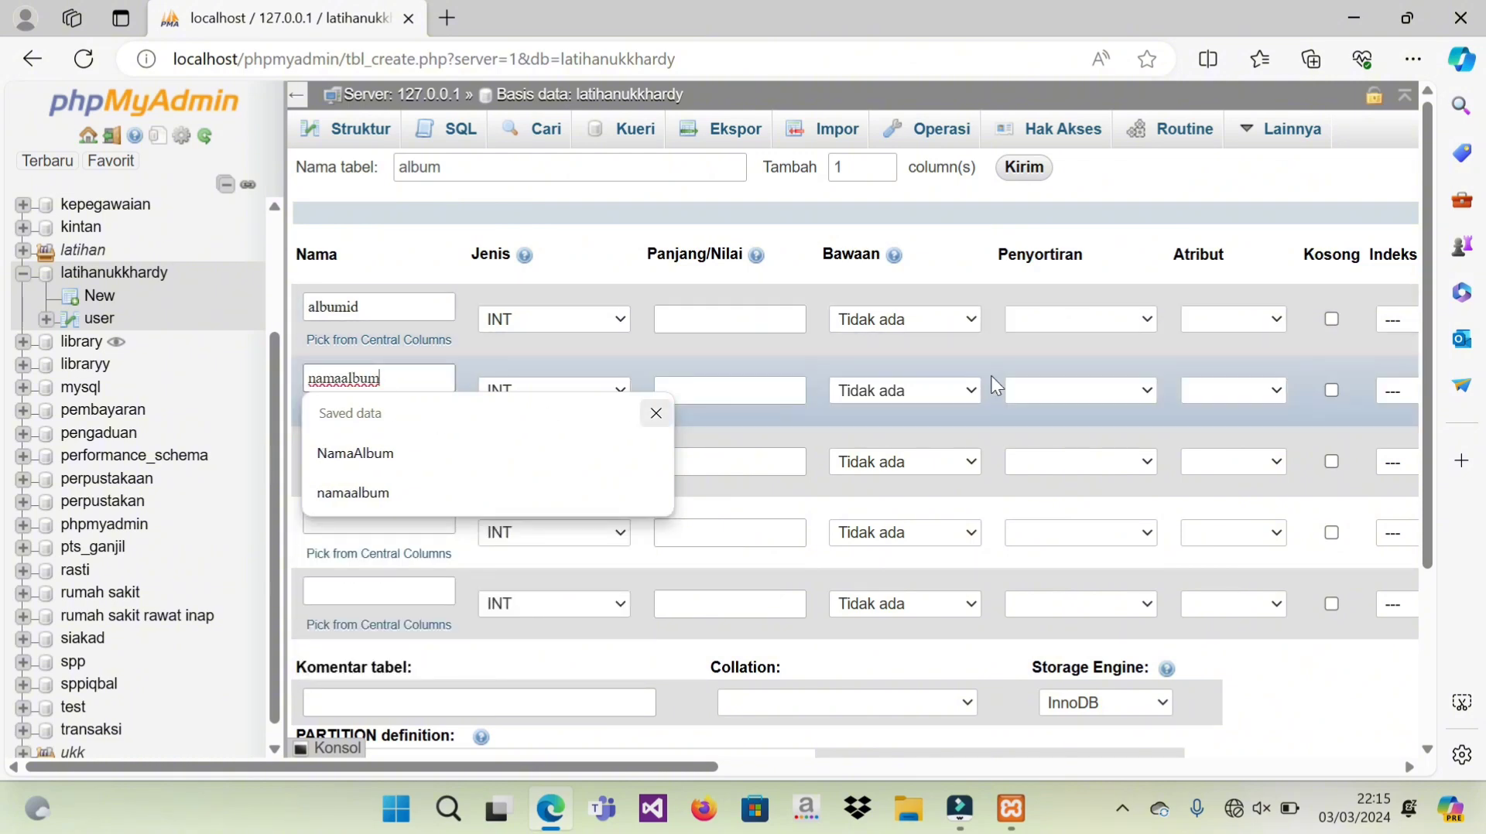
{"action": "left_click_drag", "start_coordinate": [1163, 159], "coordinate": [372, 447]}
Step: Name the third column of the album table deskripsi
{"action": "left_click", "coordinate": [371, 449]}
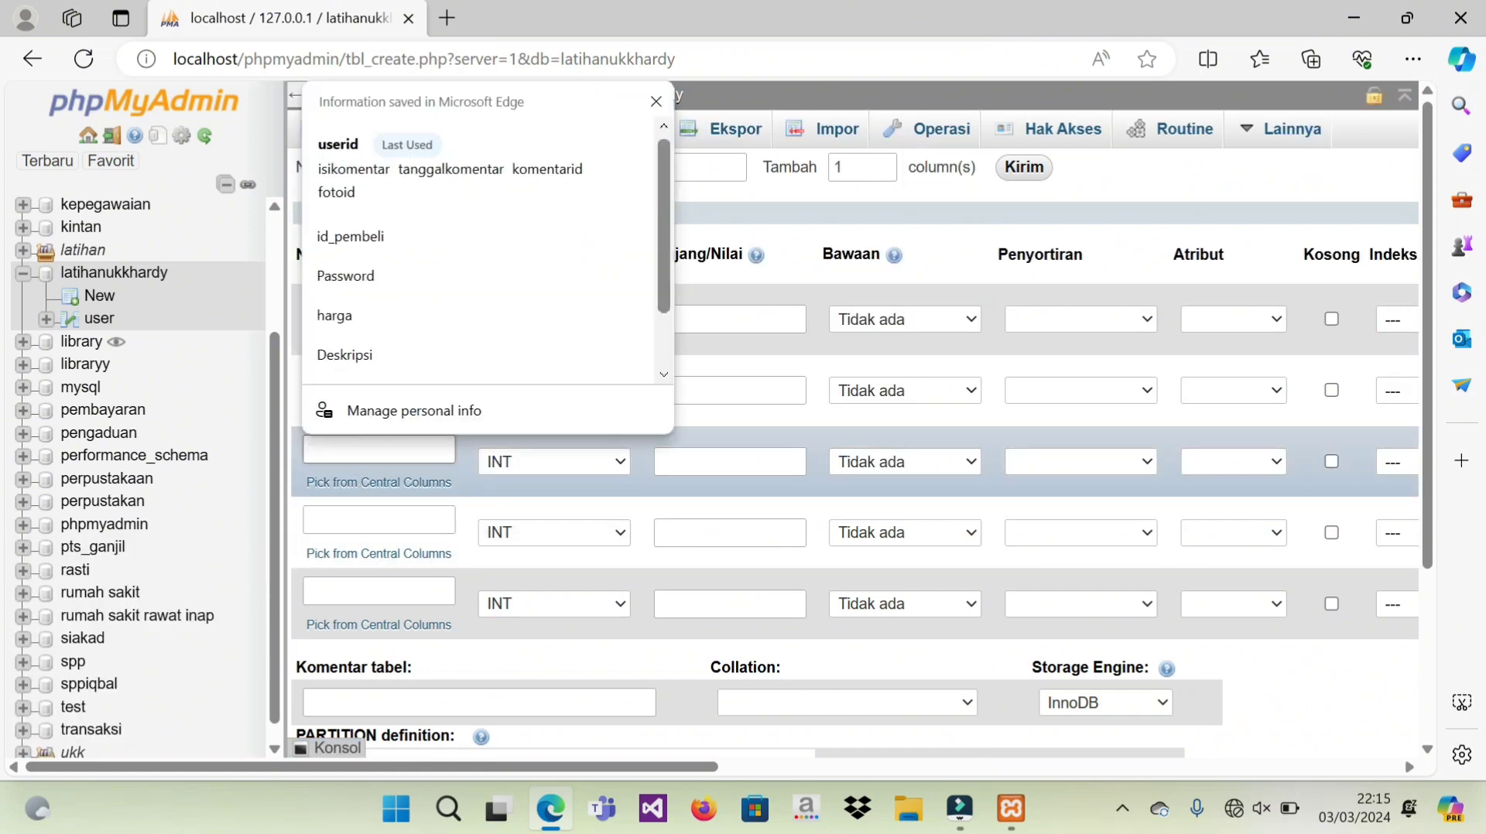
{"action": "type", "text": "des"}
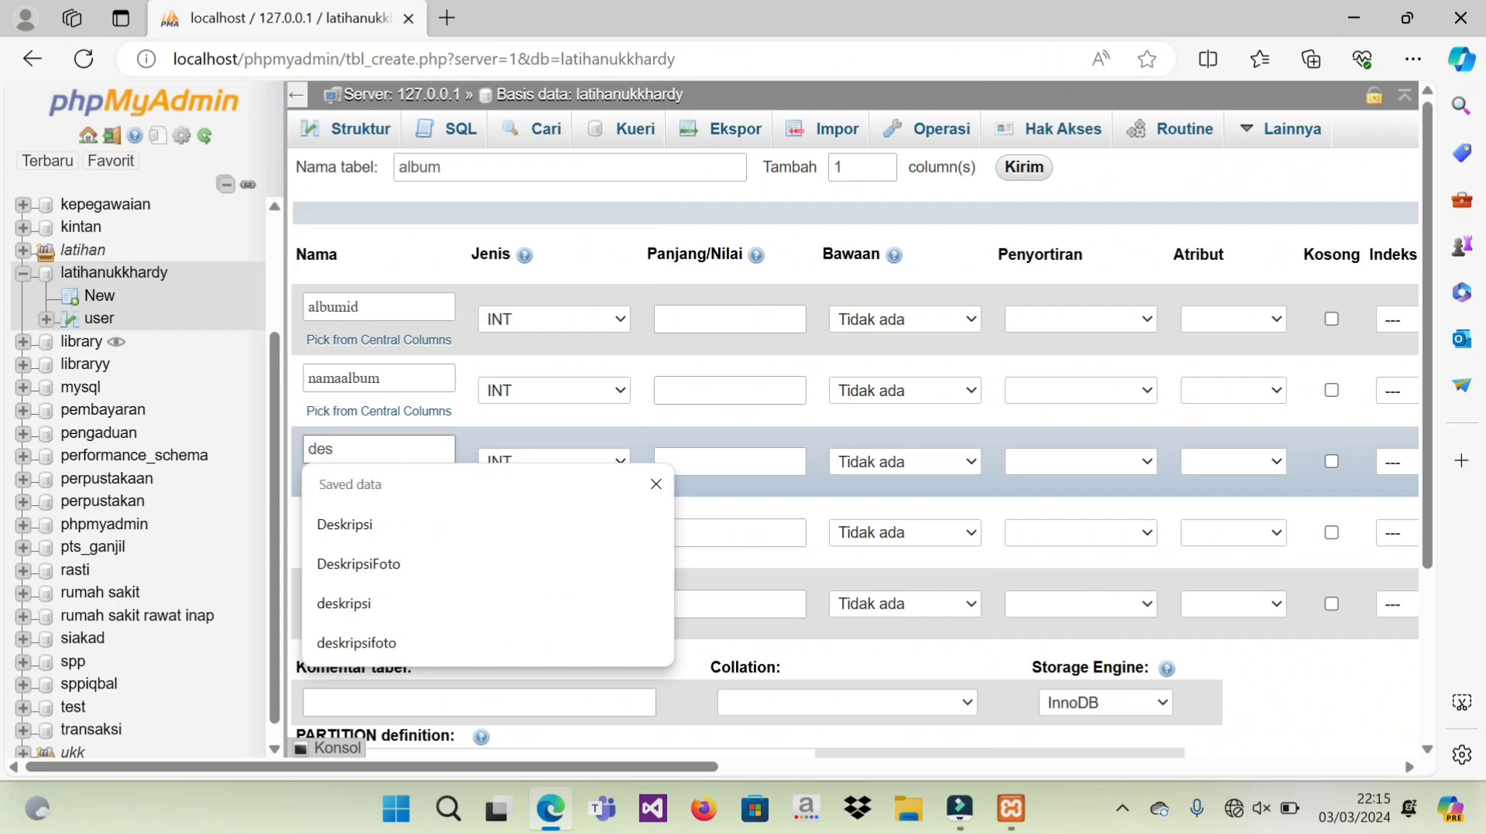
{"action": "type", "text": "kripf"}
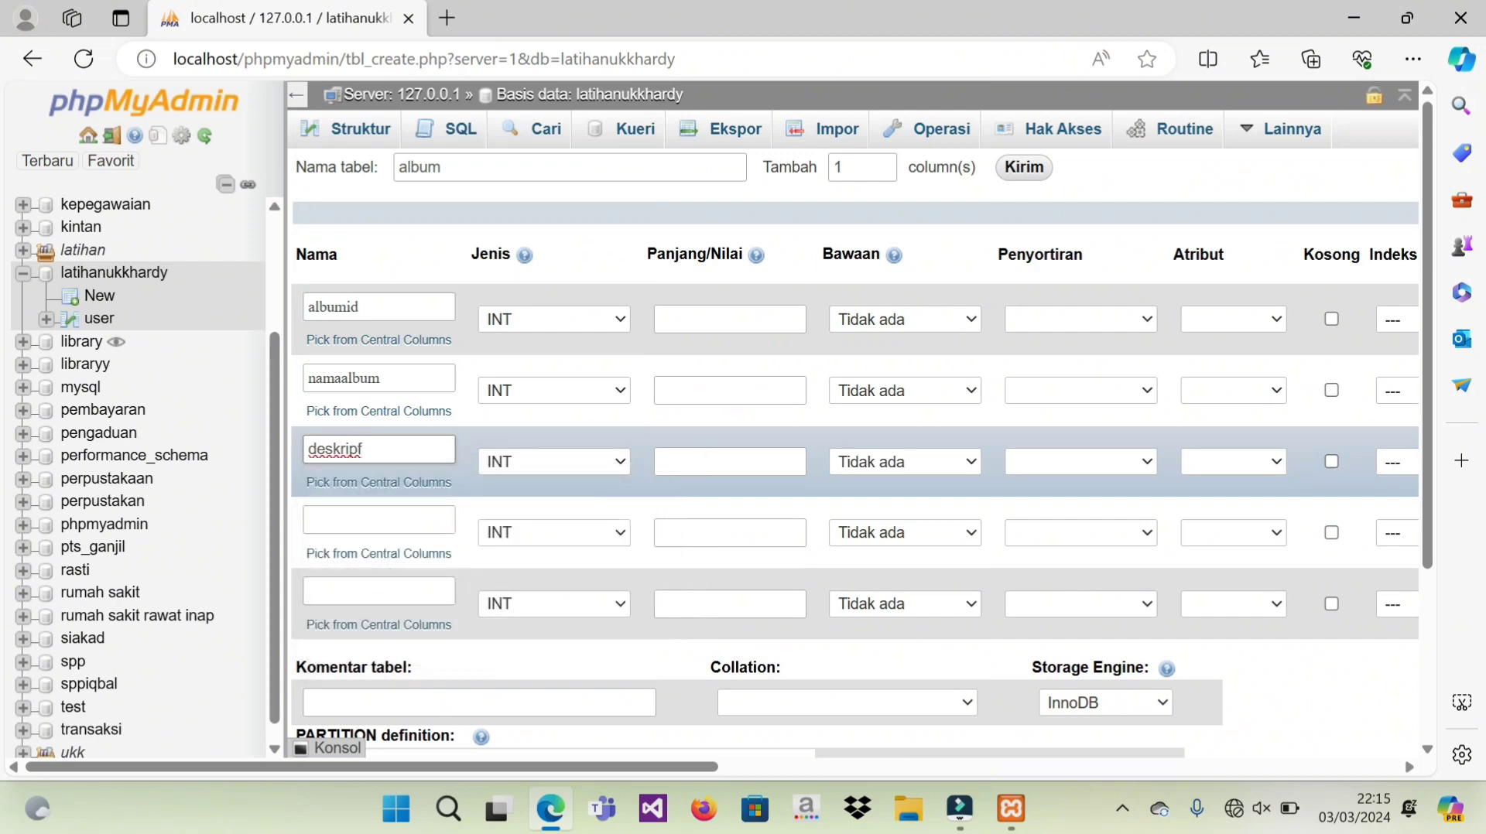
{"action": "key", "text": "BackSpace"}
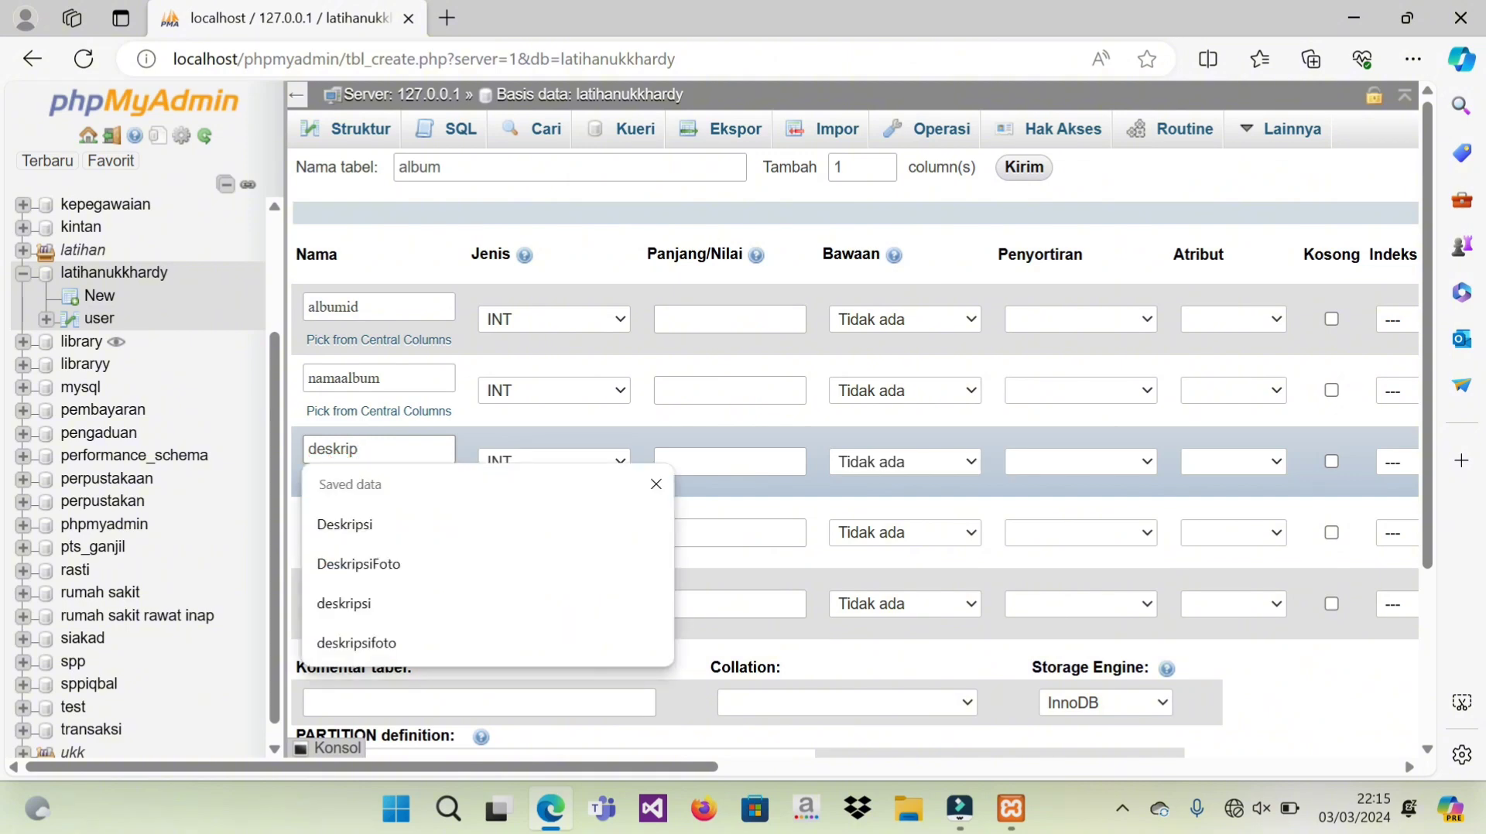
{"action": "type", "text": "si"}
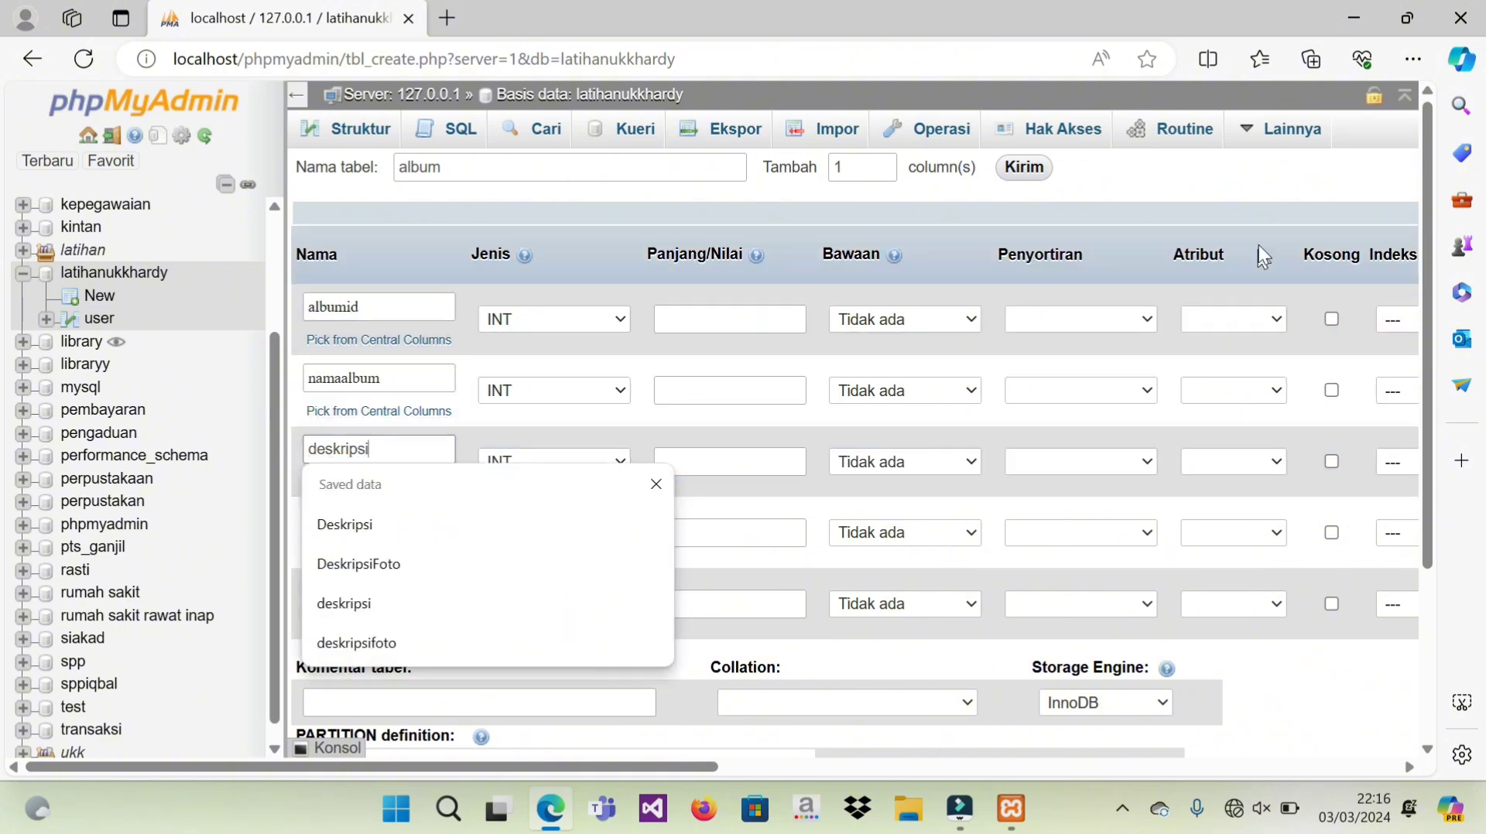
{"action": "left_click", "coordinate": [1234, 161]}
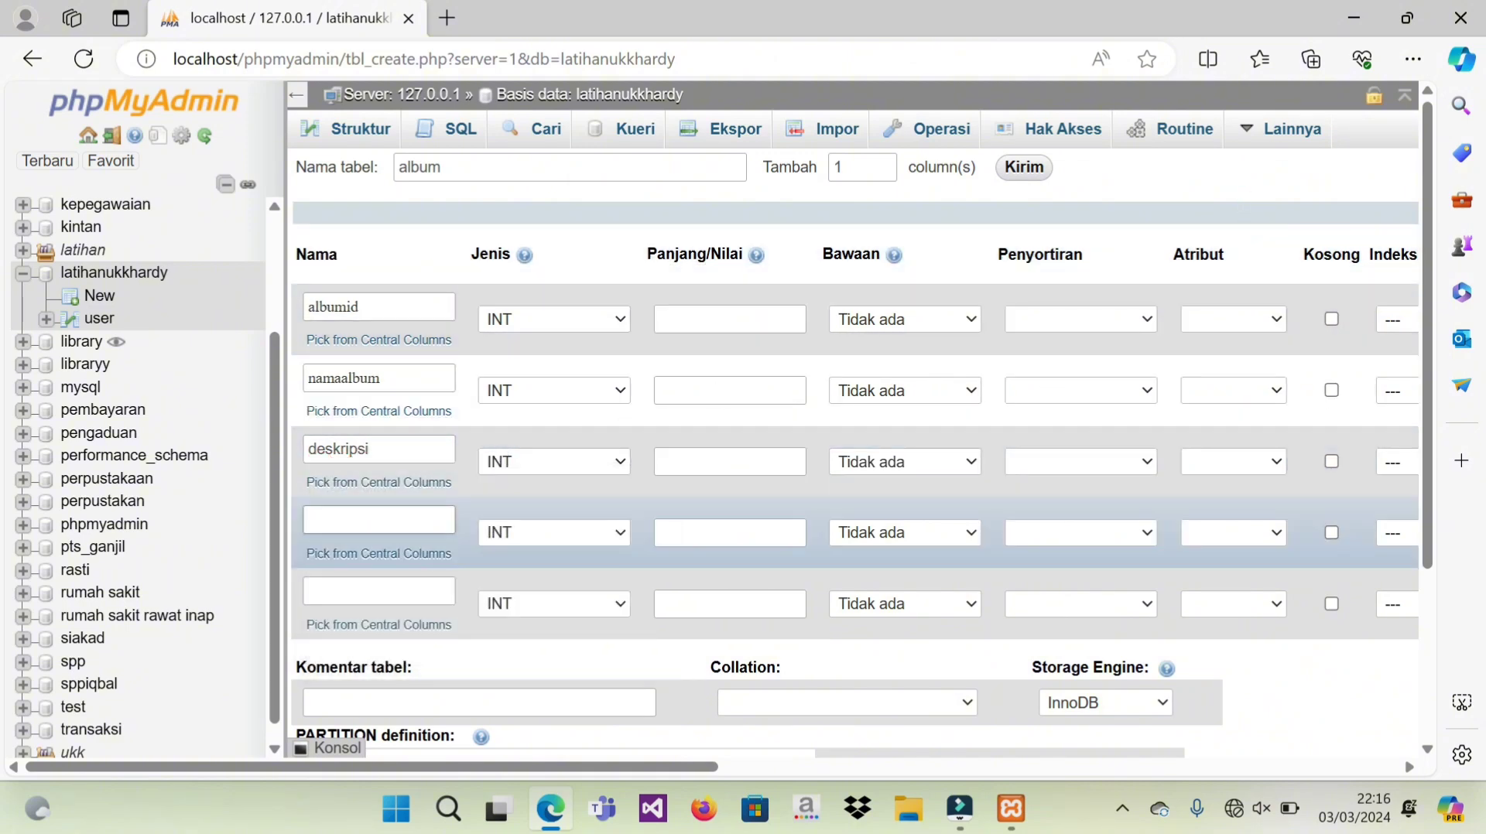
Step: Name the fourth column of the album table tanggalbuat
{"action": "left_click", "coordinate": [378, 520]}
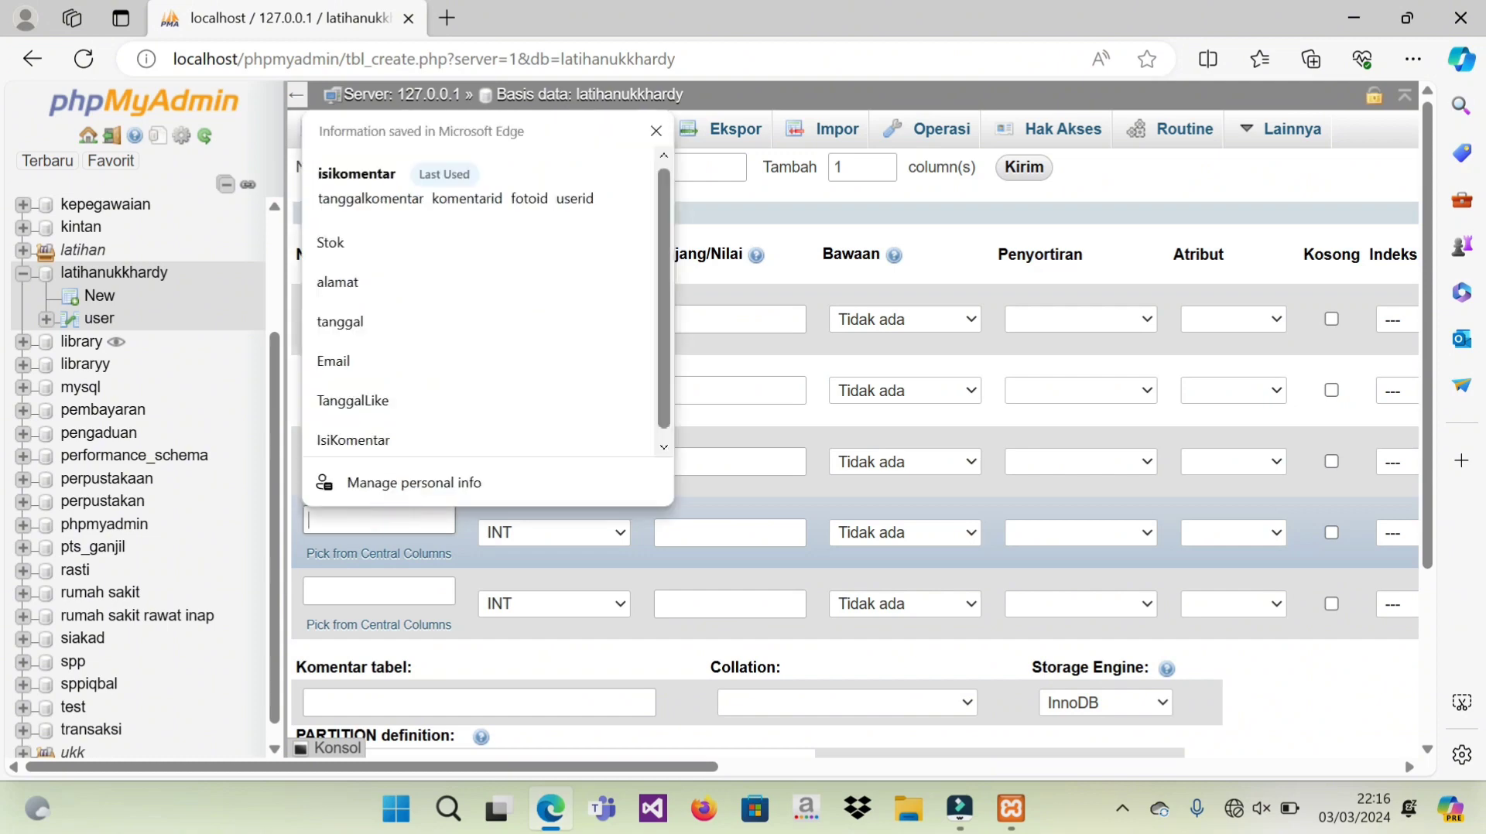
{"action": "type", "text": "tangg"}
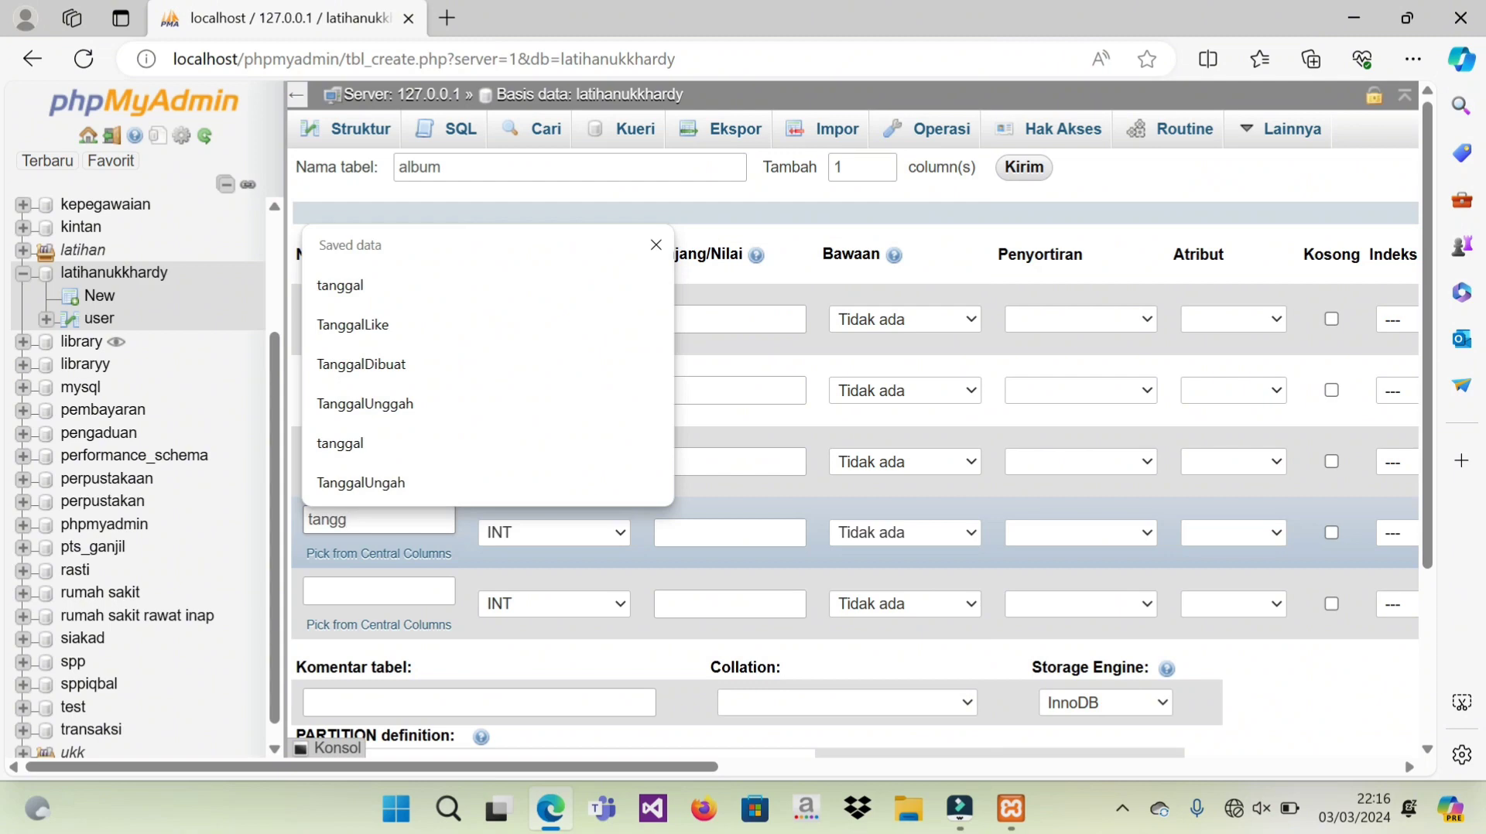
{"action": "type", "text": "albuat"}
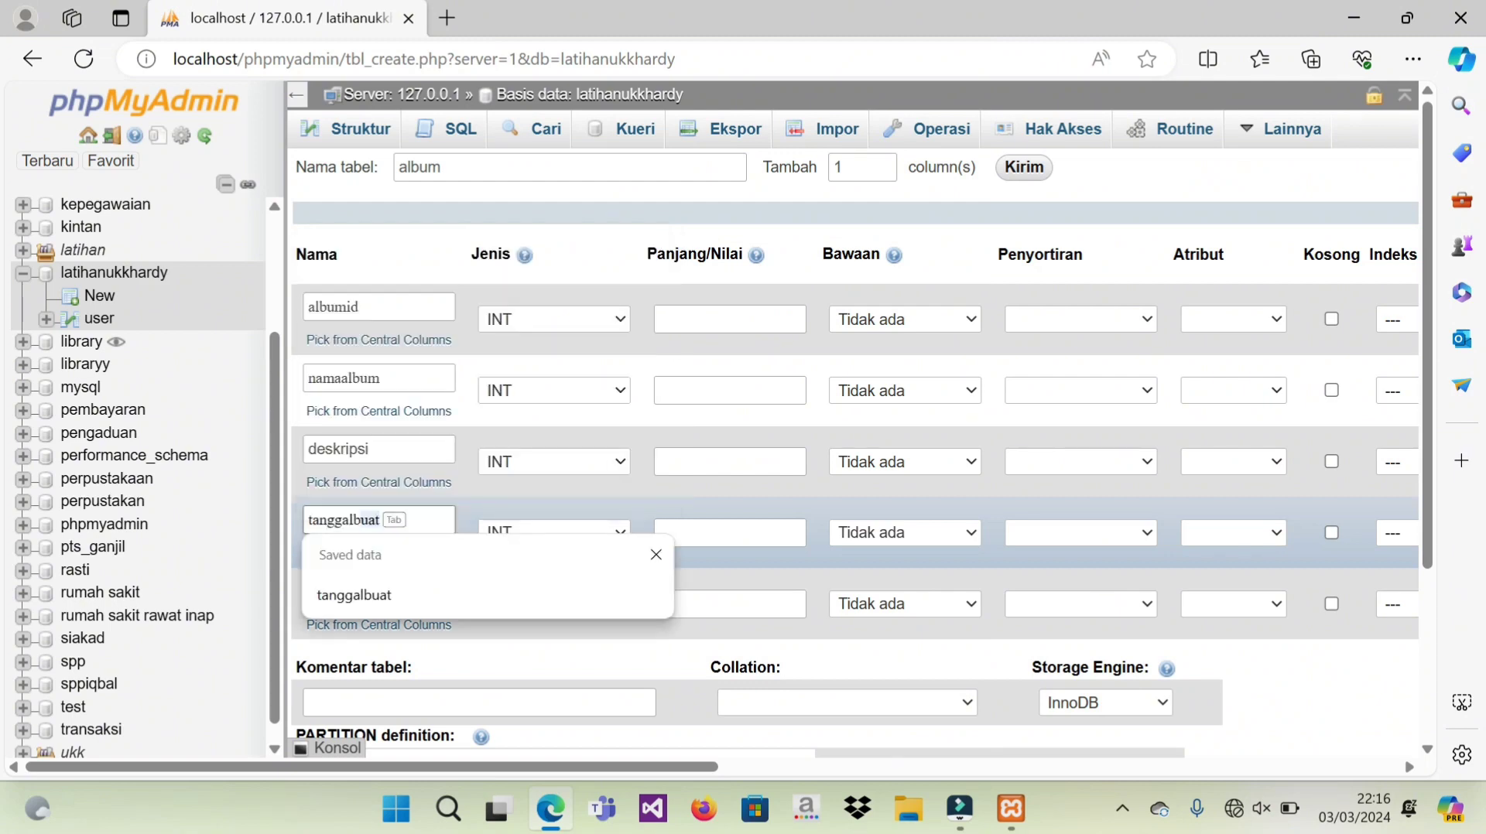
Step: Name the fifth column of the album table userid, all in lowercase
{"action": "left_click", "coordinate": [393, 586]}
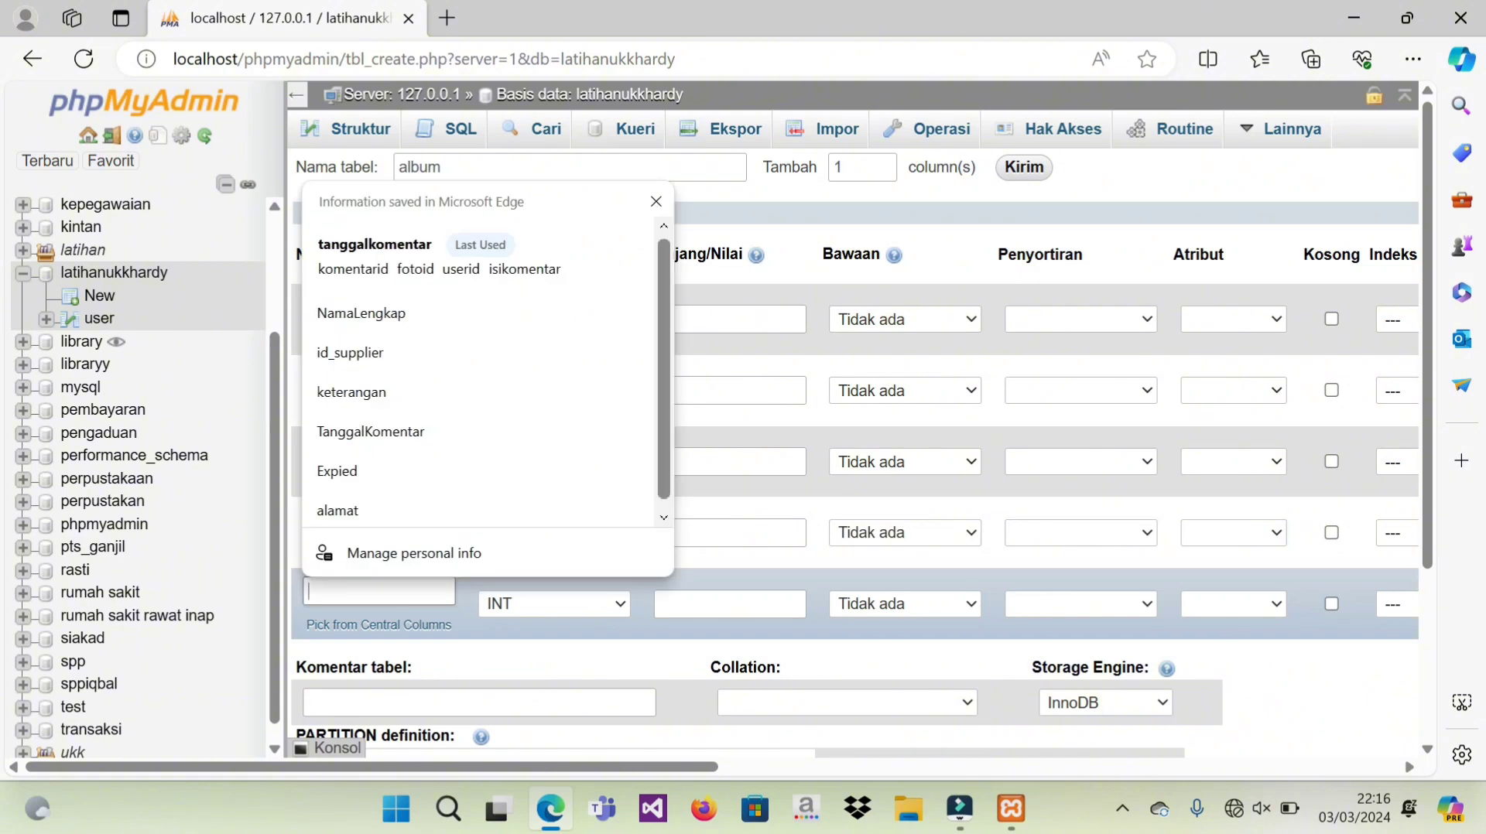
{"action": "type", "text": "userID"}
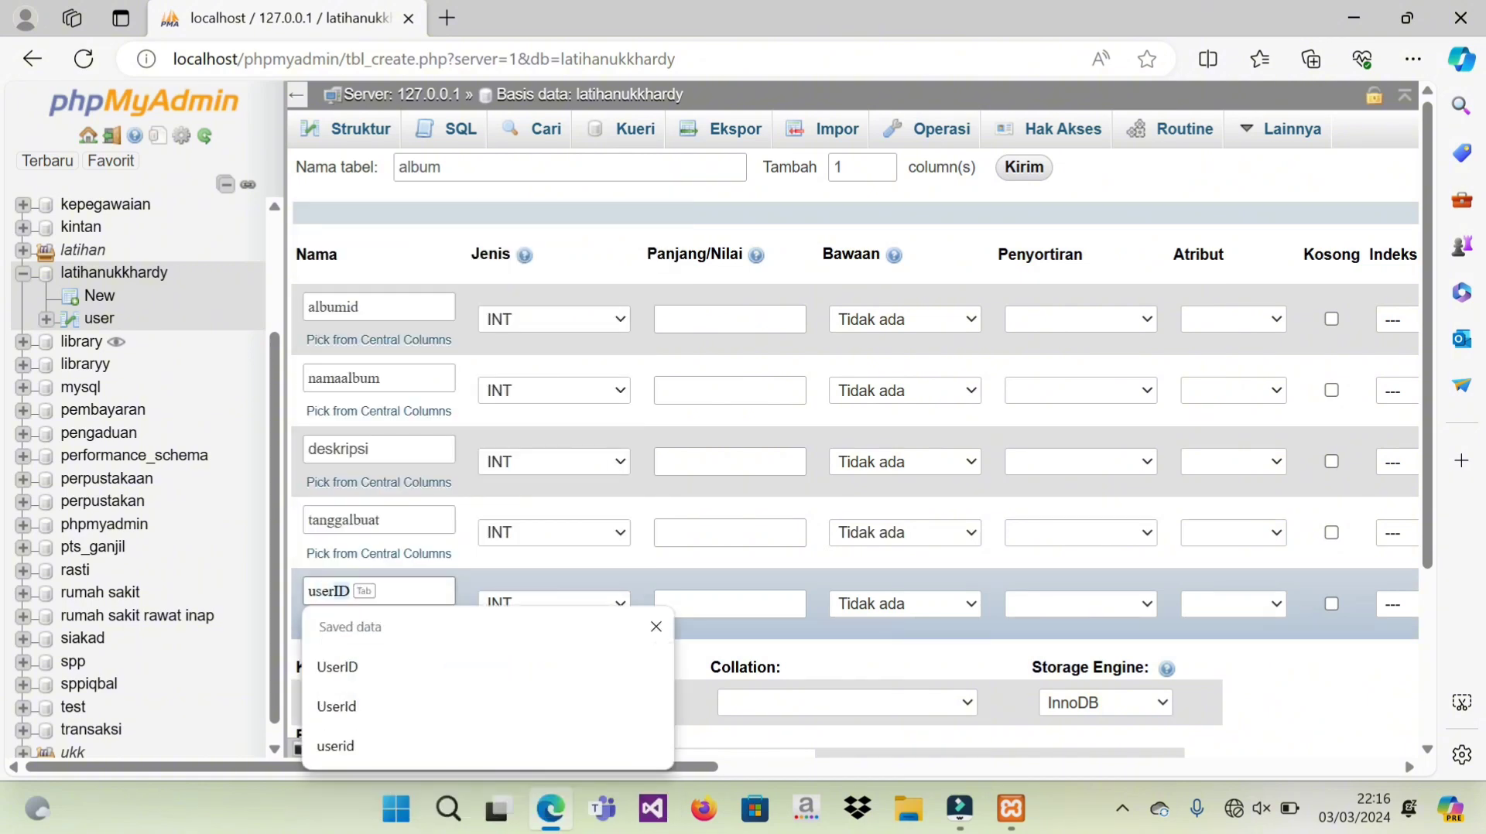
{"action": "key", "text": "BackSpace"}
{"action": "key", "text": "BackSpace"}
{"action": "type", "text": "id"}
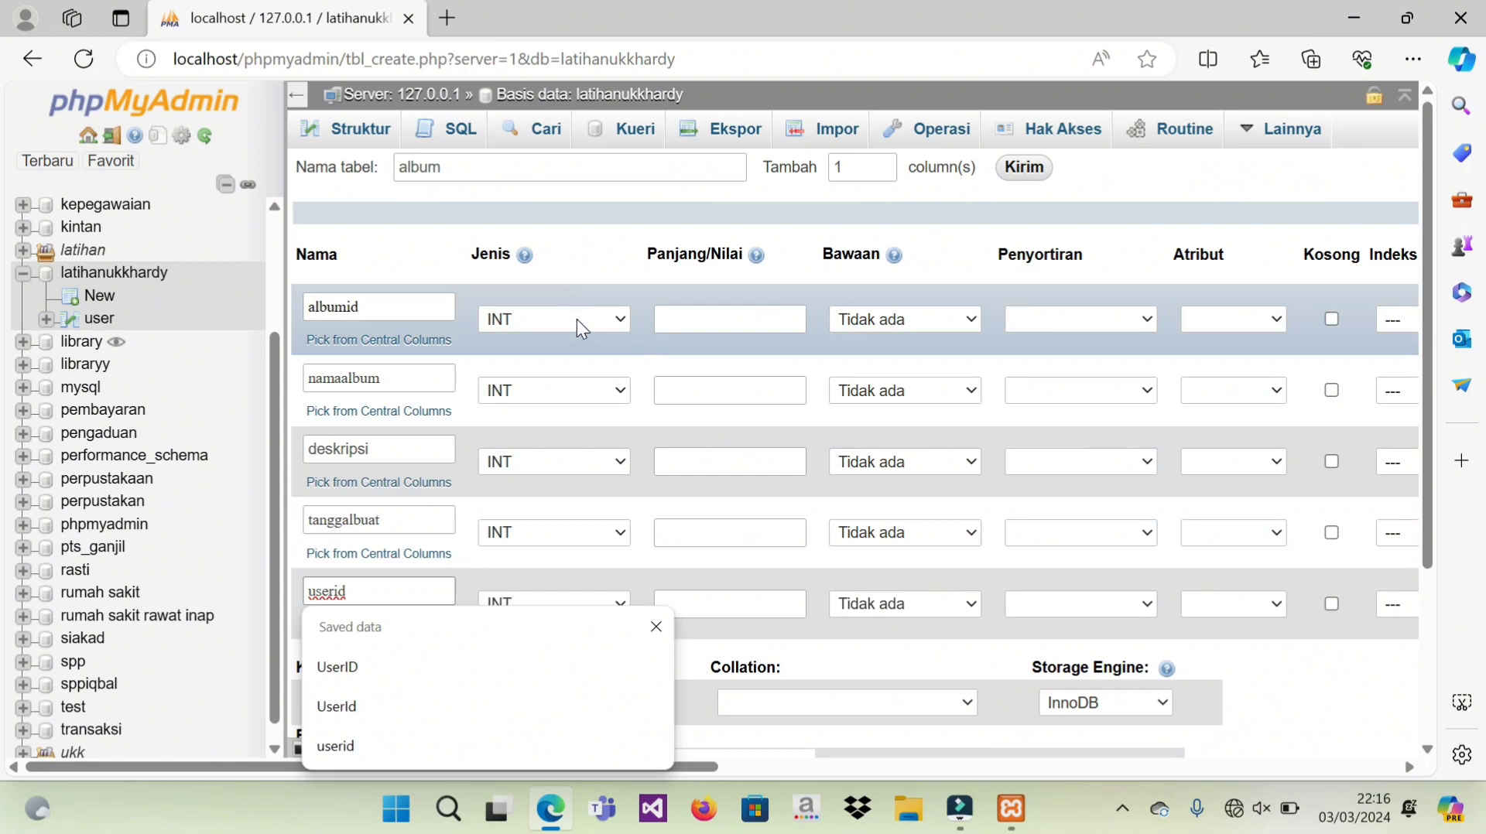
Step: Set the data types of the namaalbum, deskripsi and tanggalbuat columns to VARCHAR, TEXT and DATE respectively
{"action": "left_click", "coordinate": [611, 391]}
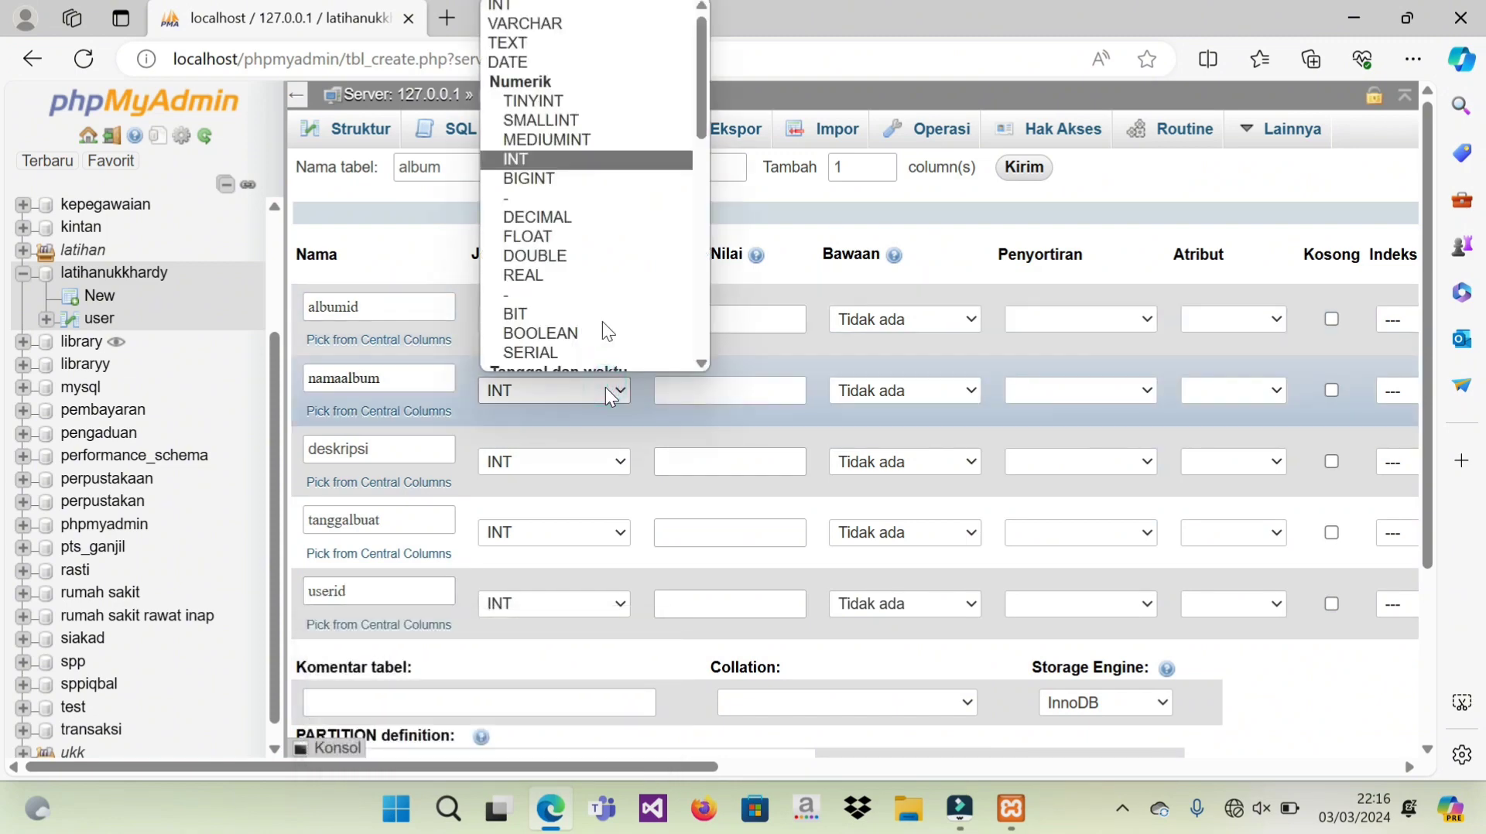
{"action": "left_click", "coordinate": [581, 20]}
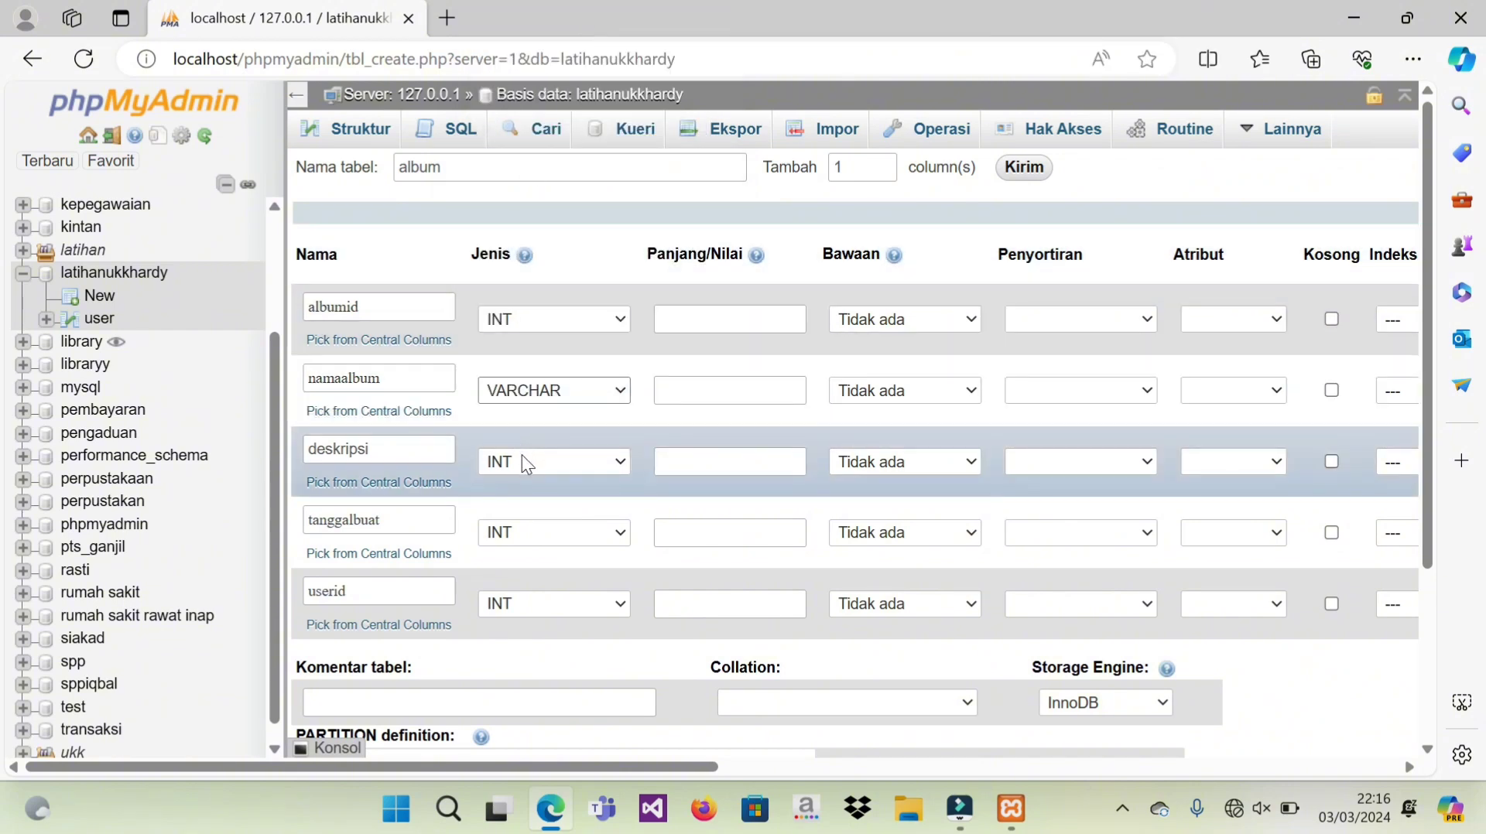
{"action": "left_click", "coordinate": [523, 457]}
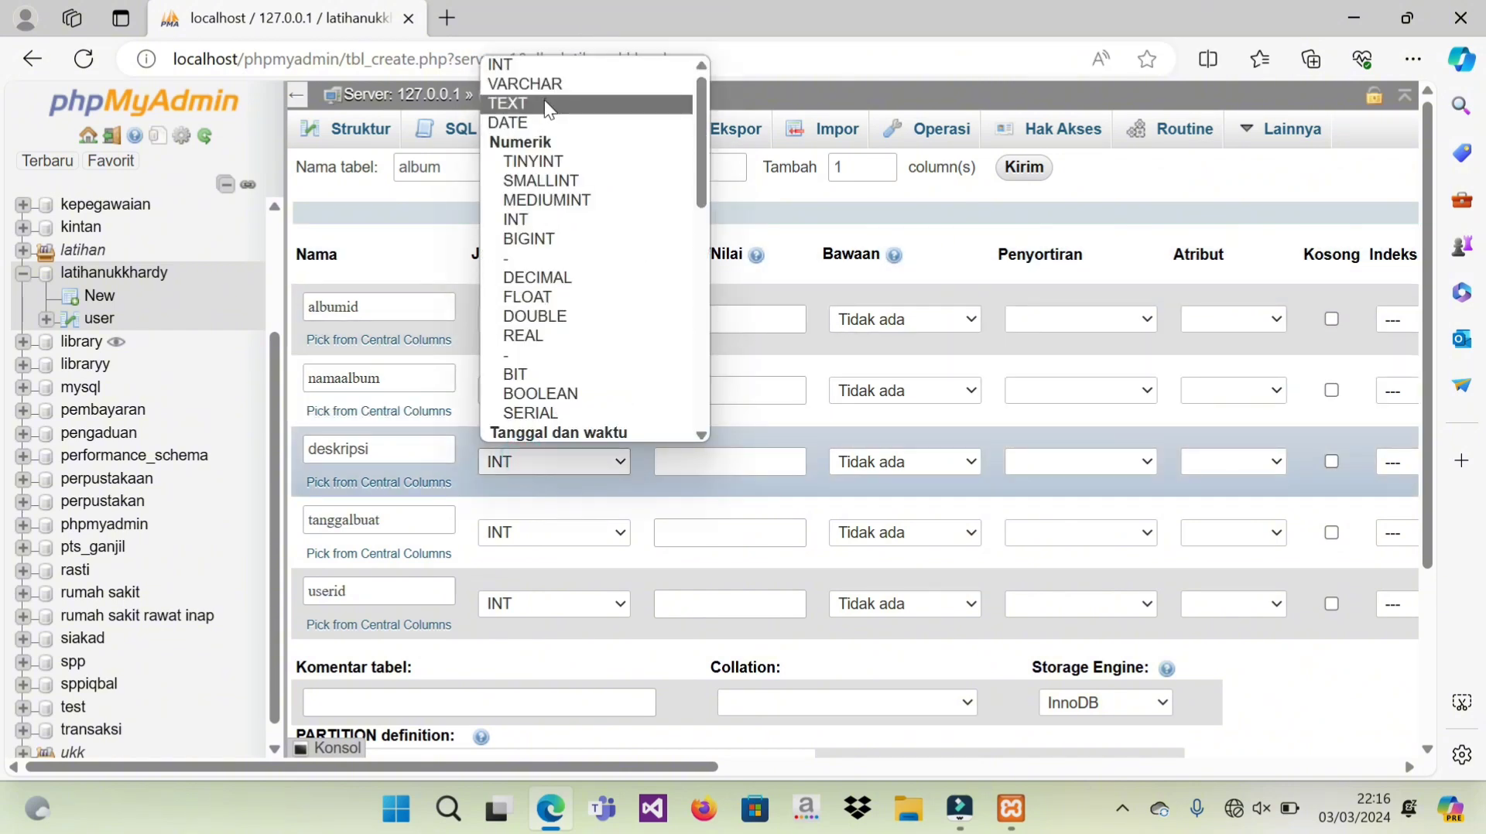
{"action": "left_click", "coordinate": [545, 103]}
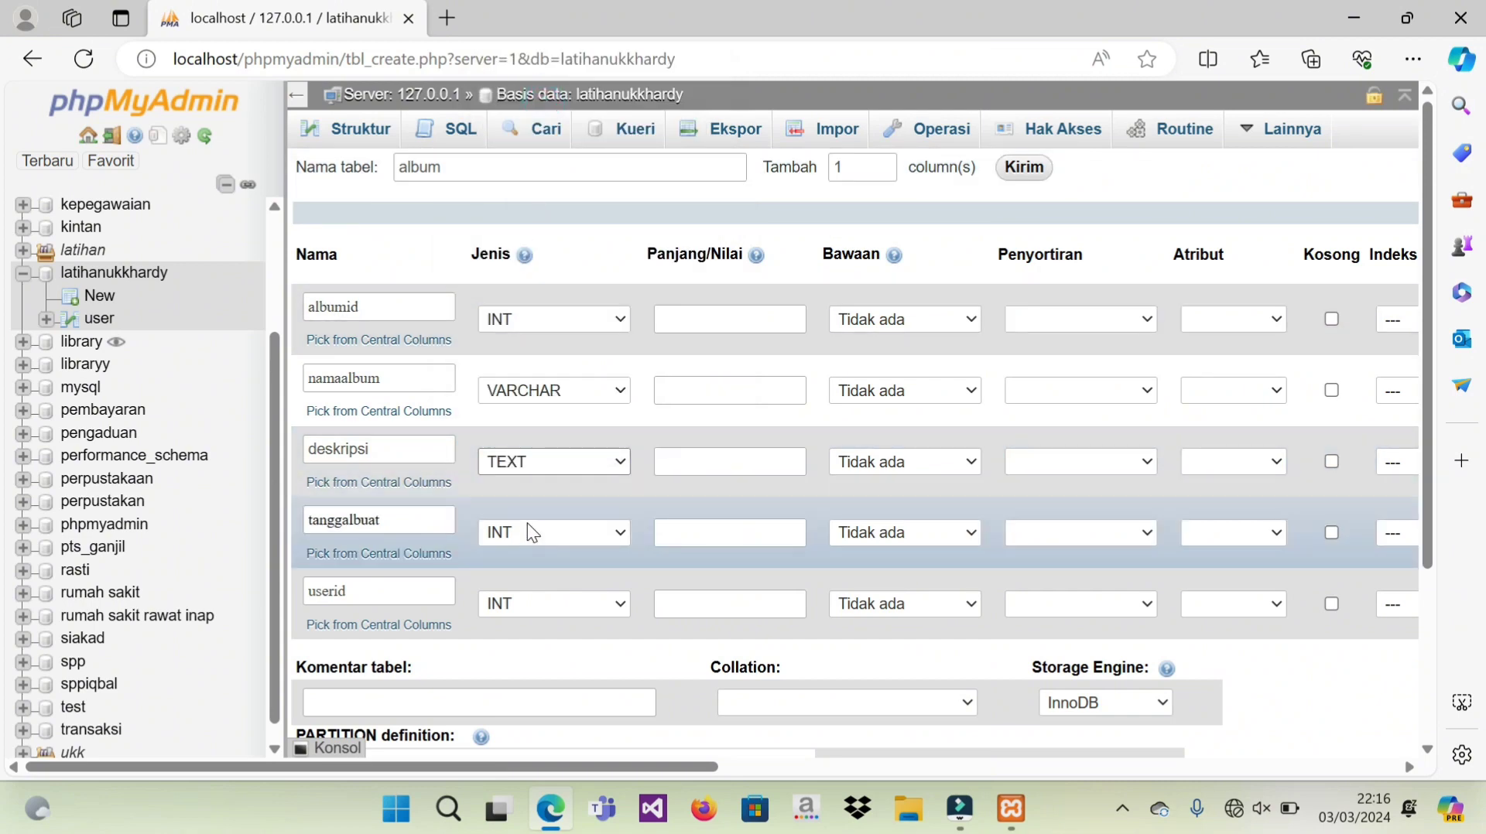
{"action": "left_click", "coordinate": [527, 523]}
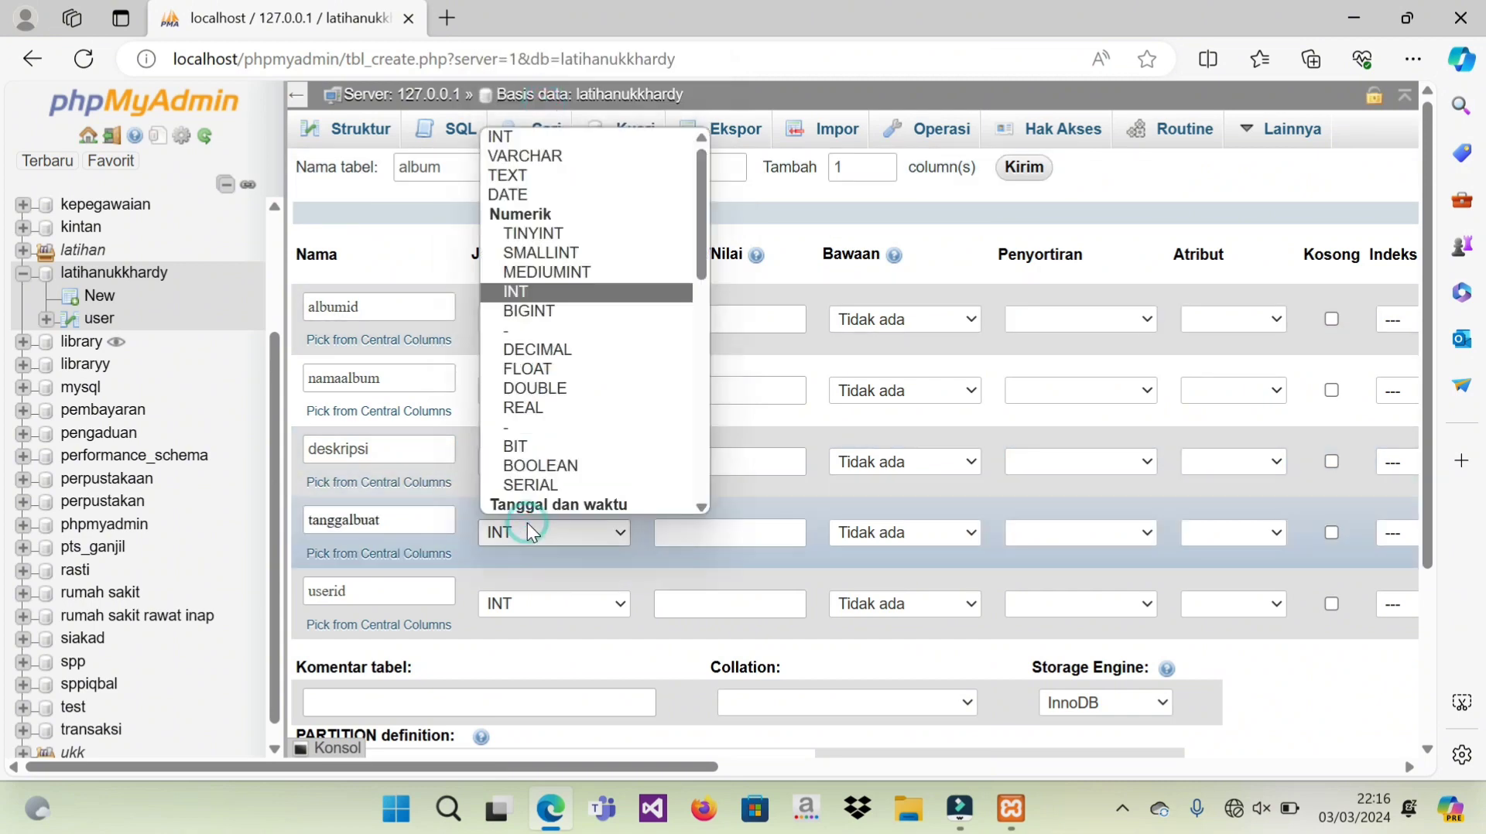
{"action": "left_click", "coordinate": [535, 195]}
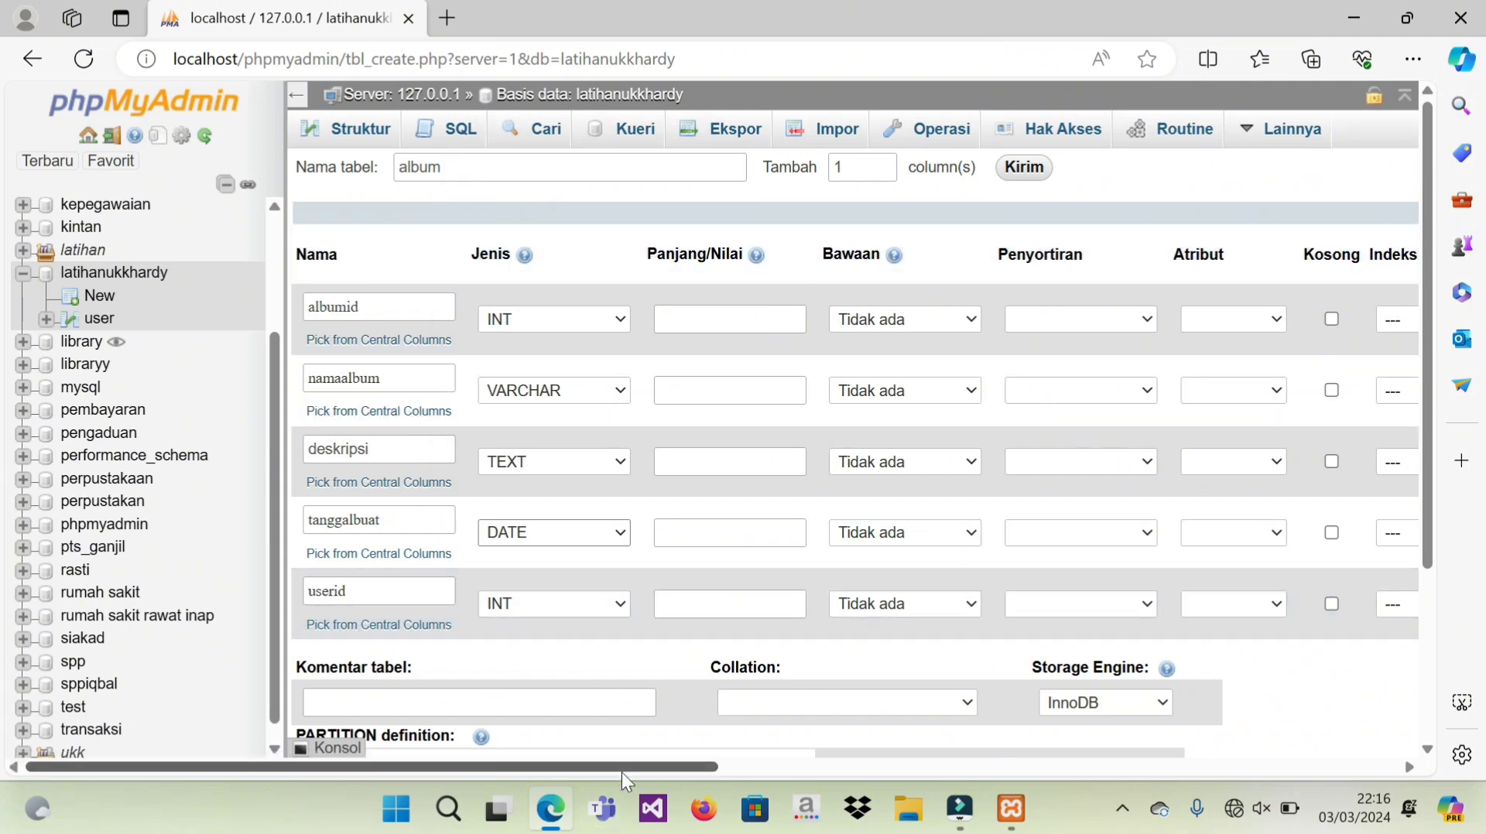
Step: Add a PRIMARY index on the albumid column of the album table
{"action": "left_click_drag", "start_coordinate": [624, 764], "coordinate": [1043, 768]}
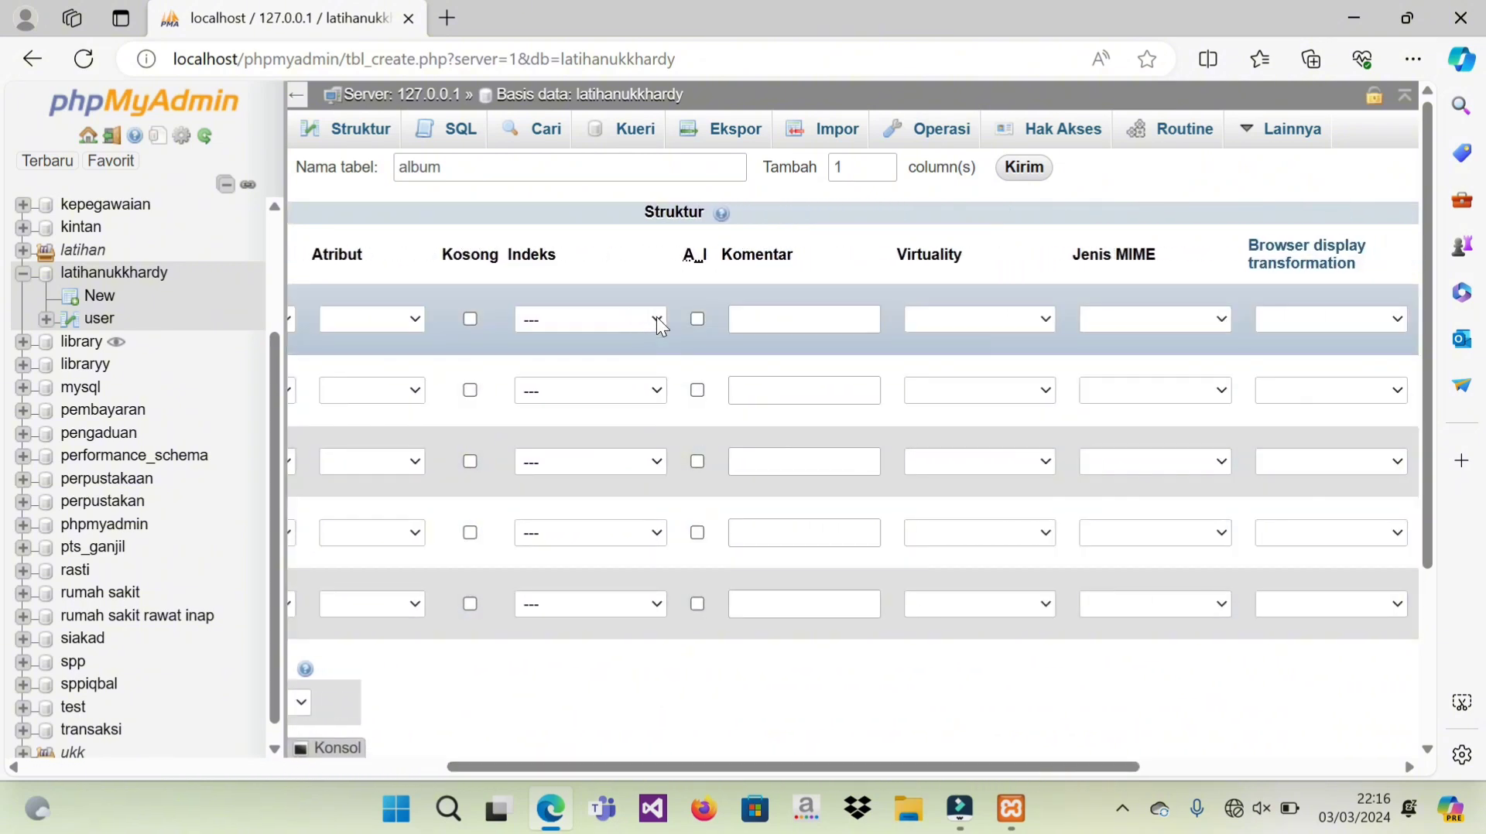
{"action": "left_click", "coordinate": [658, 320]}
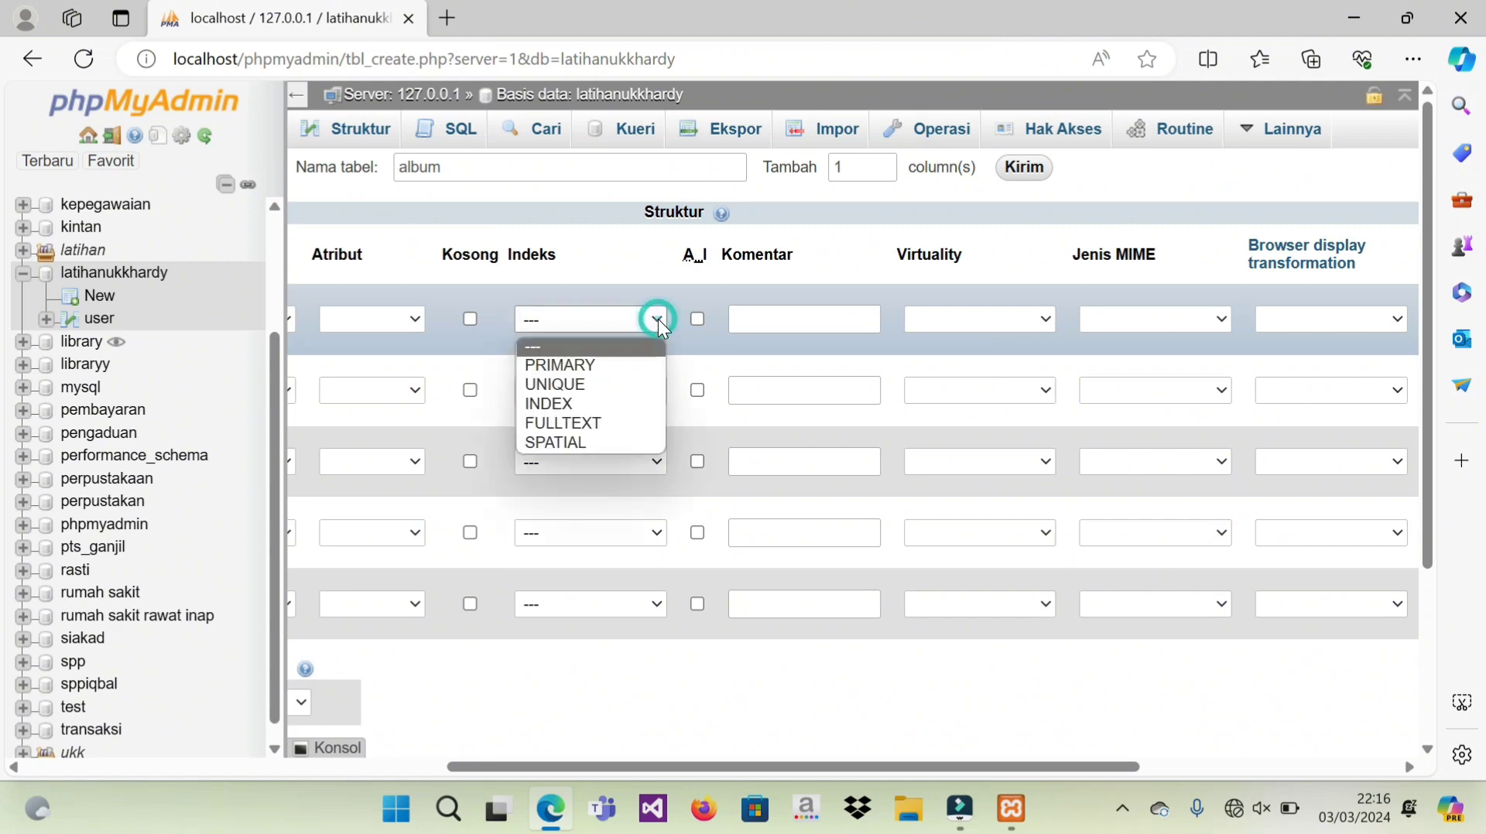
{"action": "left_click", "coordinate": [623, 366]}
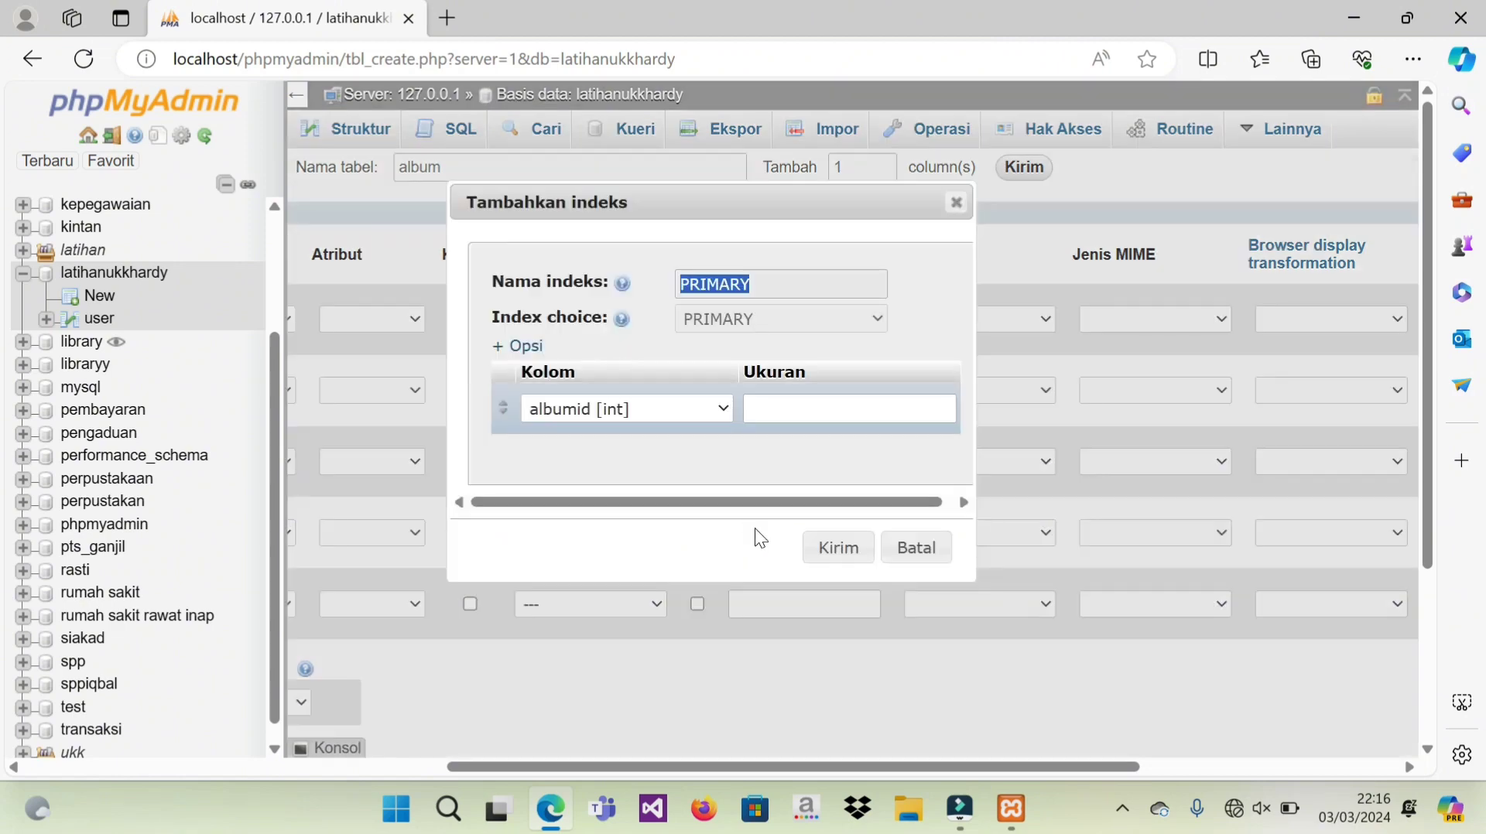
{"action": "left_click", "coordinate": [822, 556]}
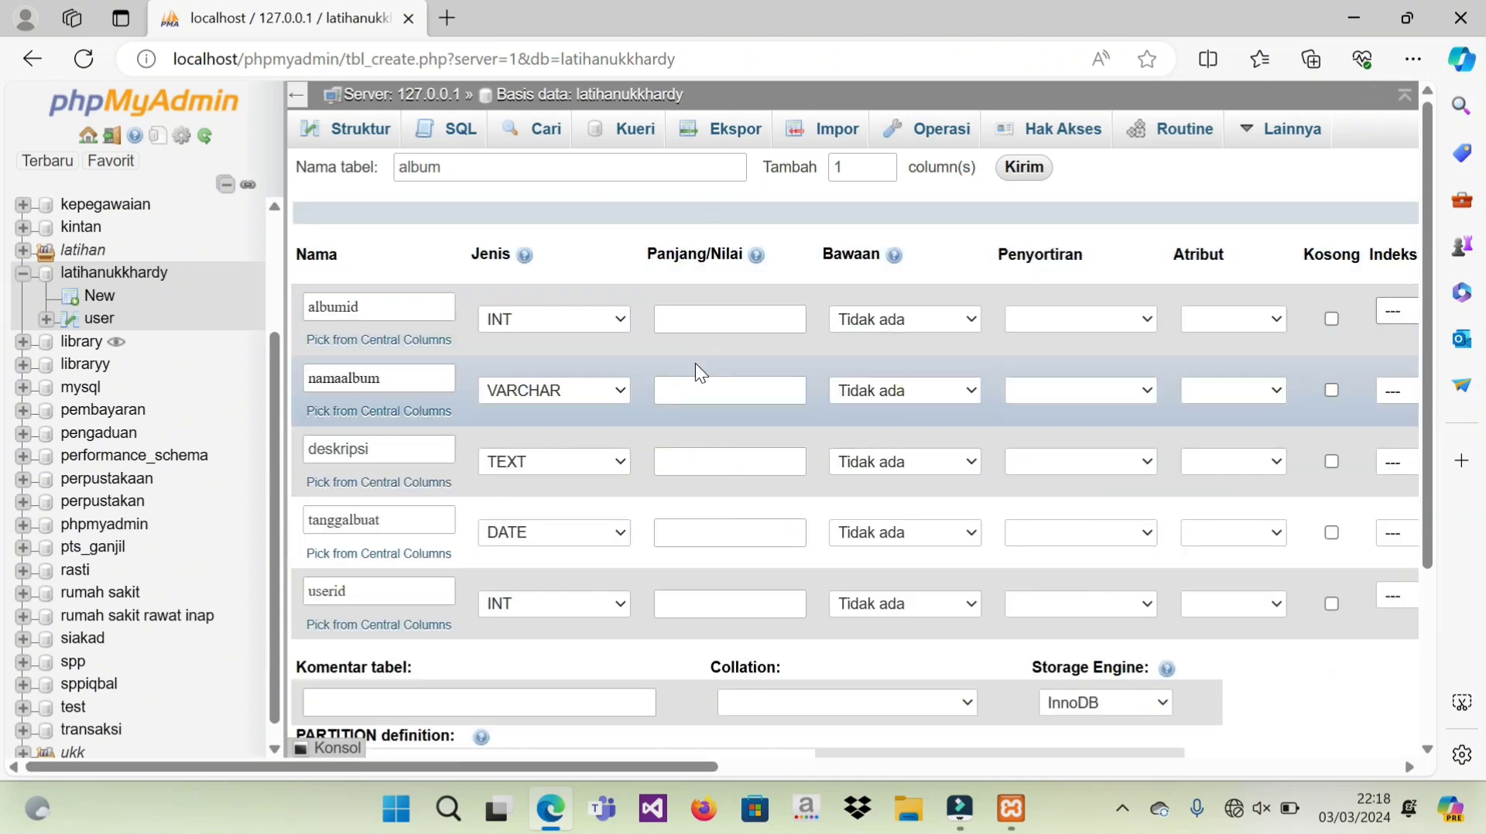
Step: Set the length of the namaalbum column to 255
{"action": "left_click", "coordinate": [689, 390]}
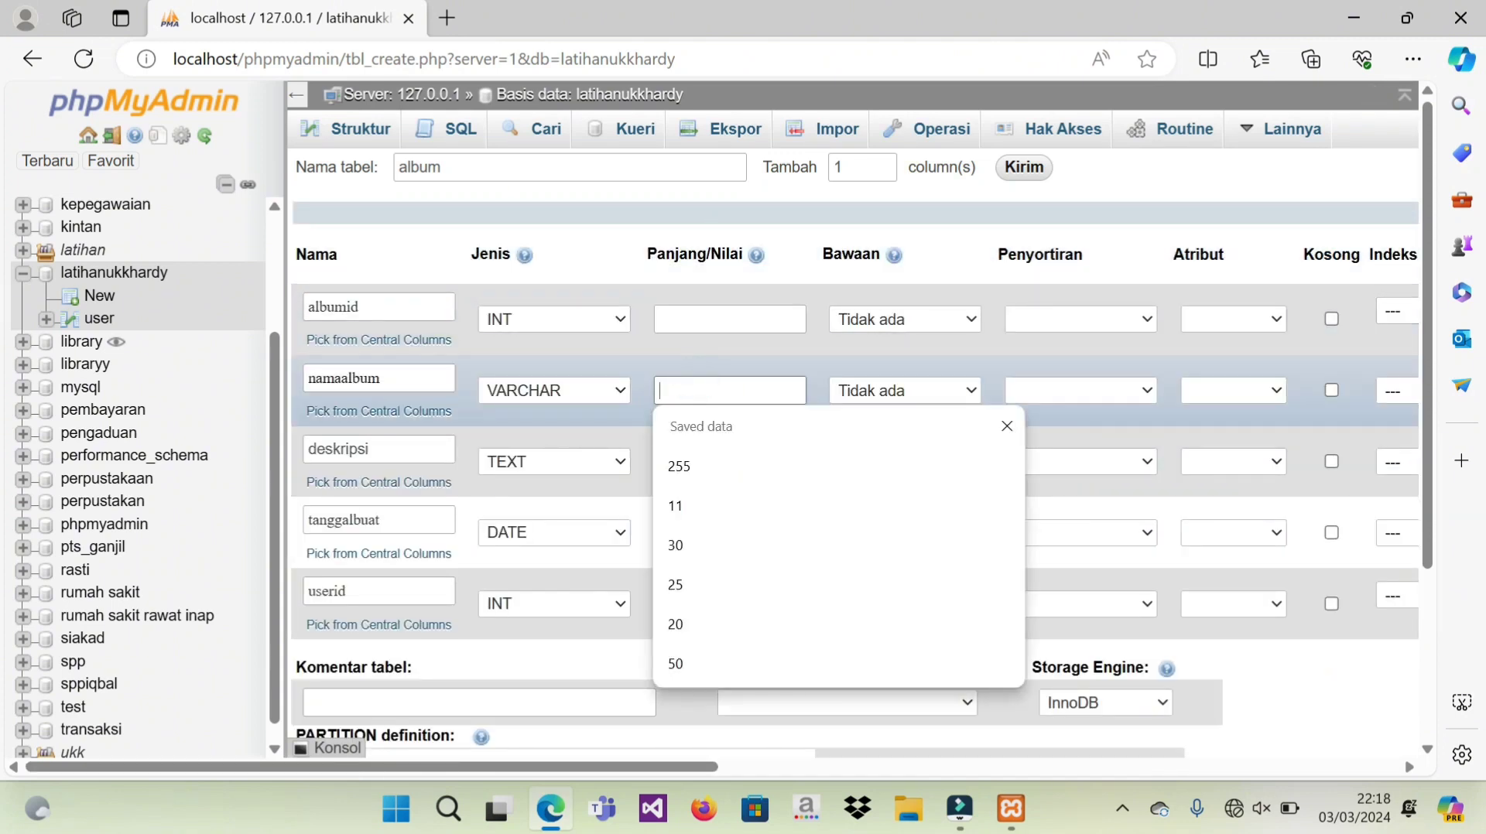
{"action": "type", "text": "255"}
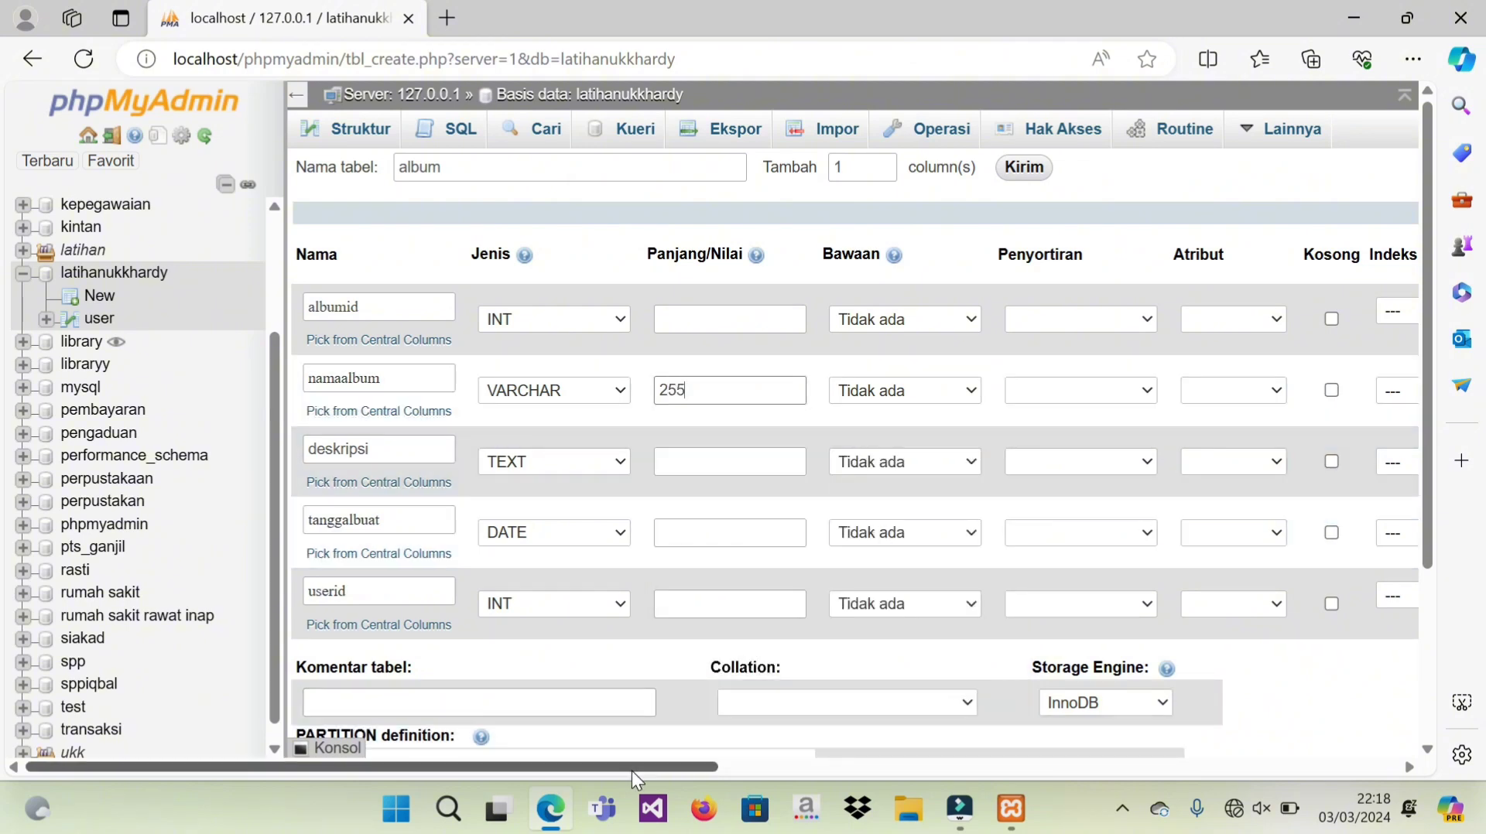
Step: Add a PRIMARY index to the albumid column of the album table and enable auto-increment for it
{"action": "left_click_drag", "start_coordinate": [644, 769], "coordinate": [1017, 767]}
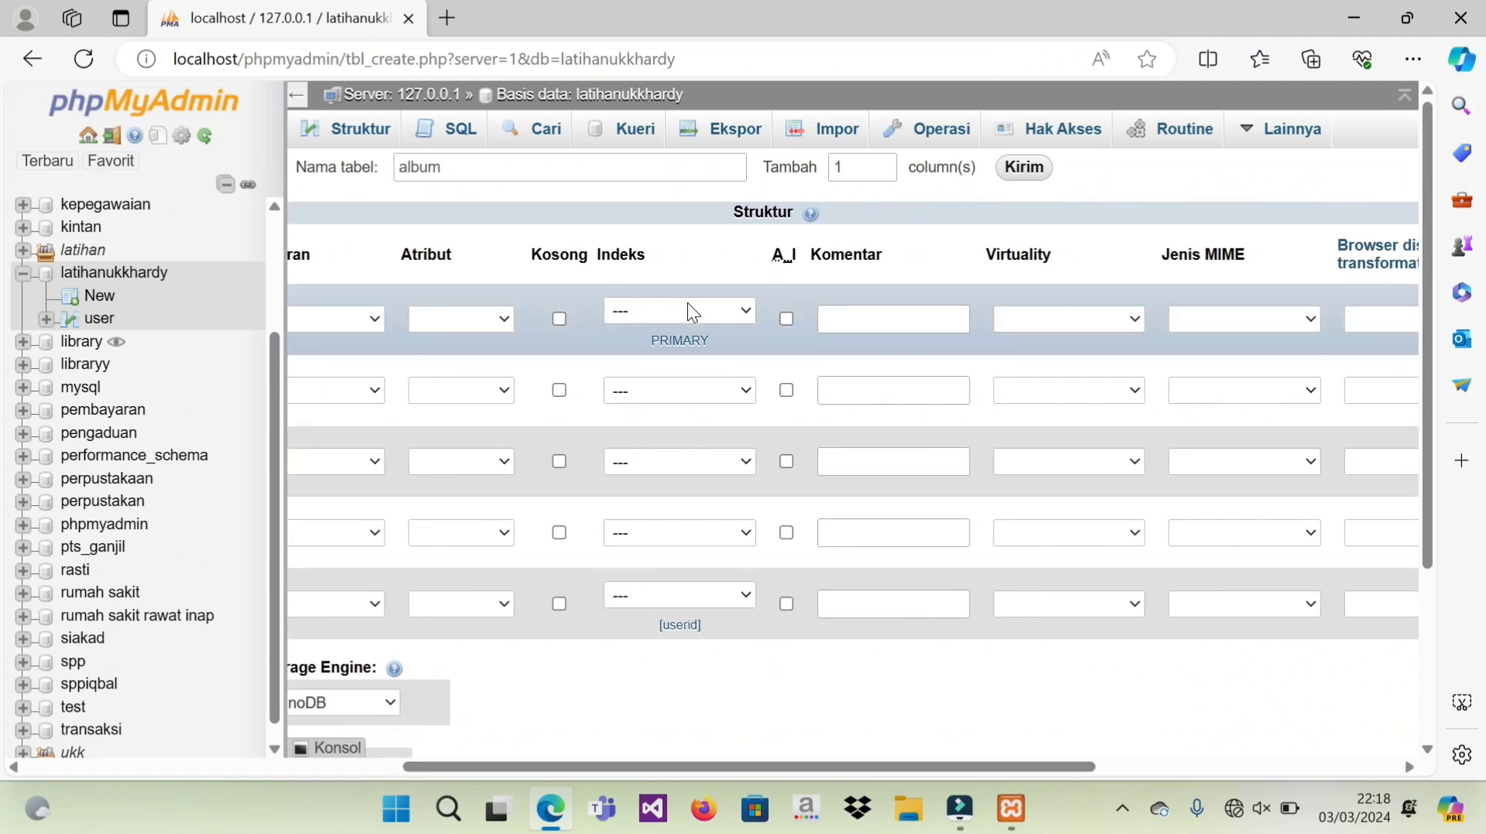
{"action": "left_click", "coordinate": [687, 306]}
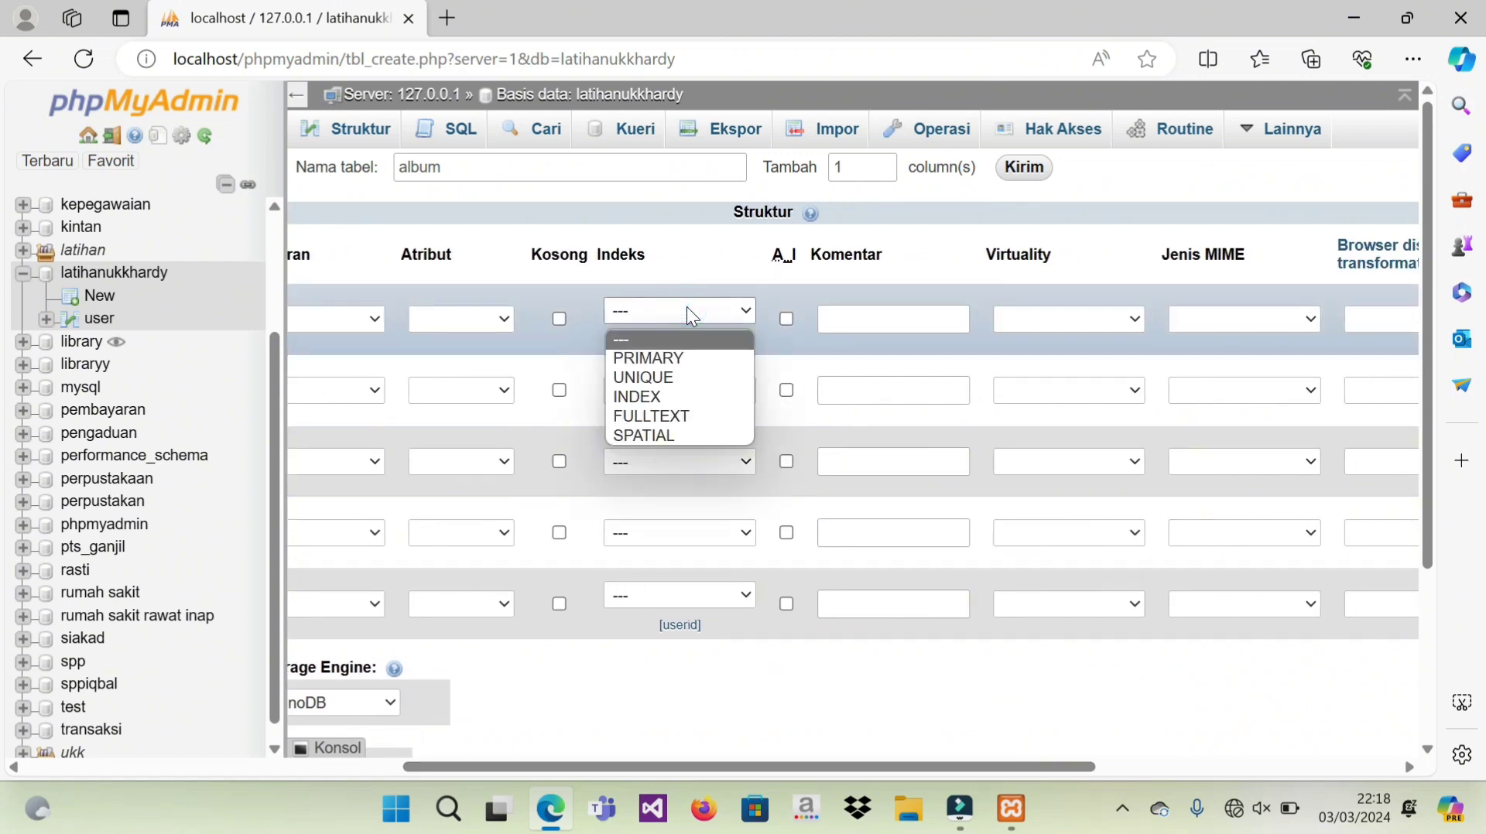
{"action": "left_click", "coordinate": [675, 359]}
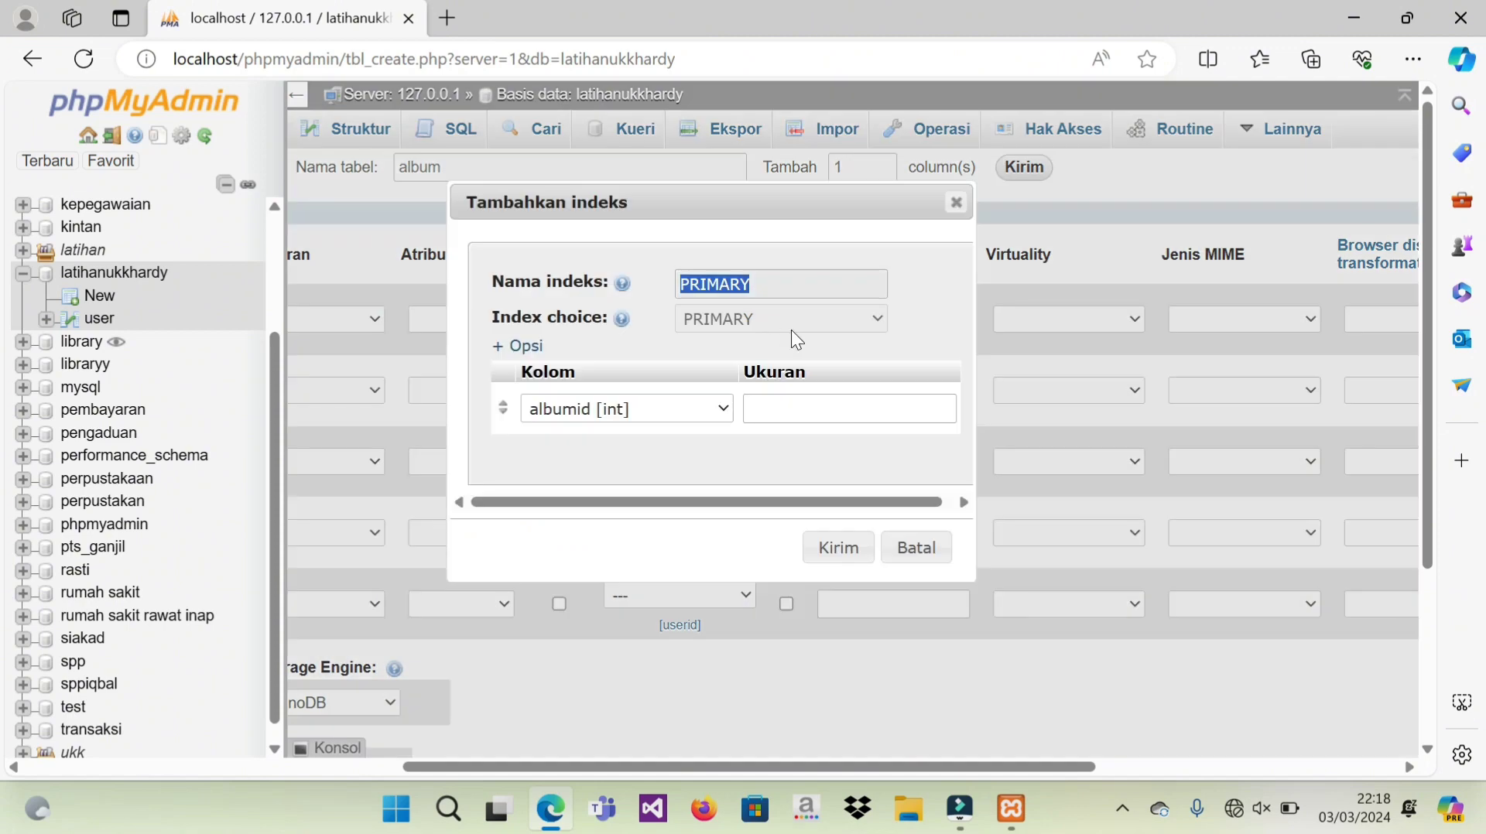
{"action": "left_click", "coordinate": [819, 546]}
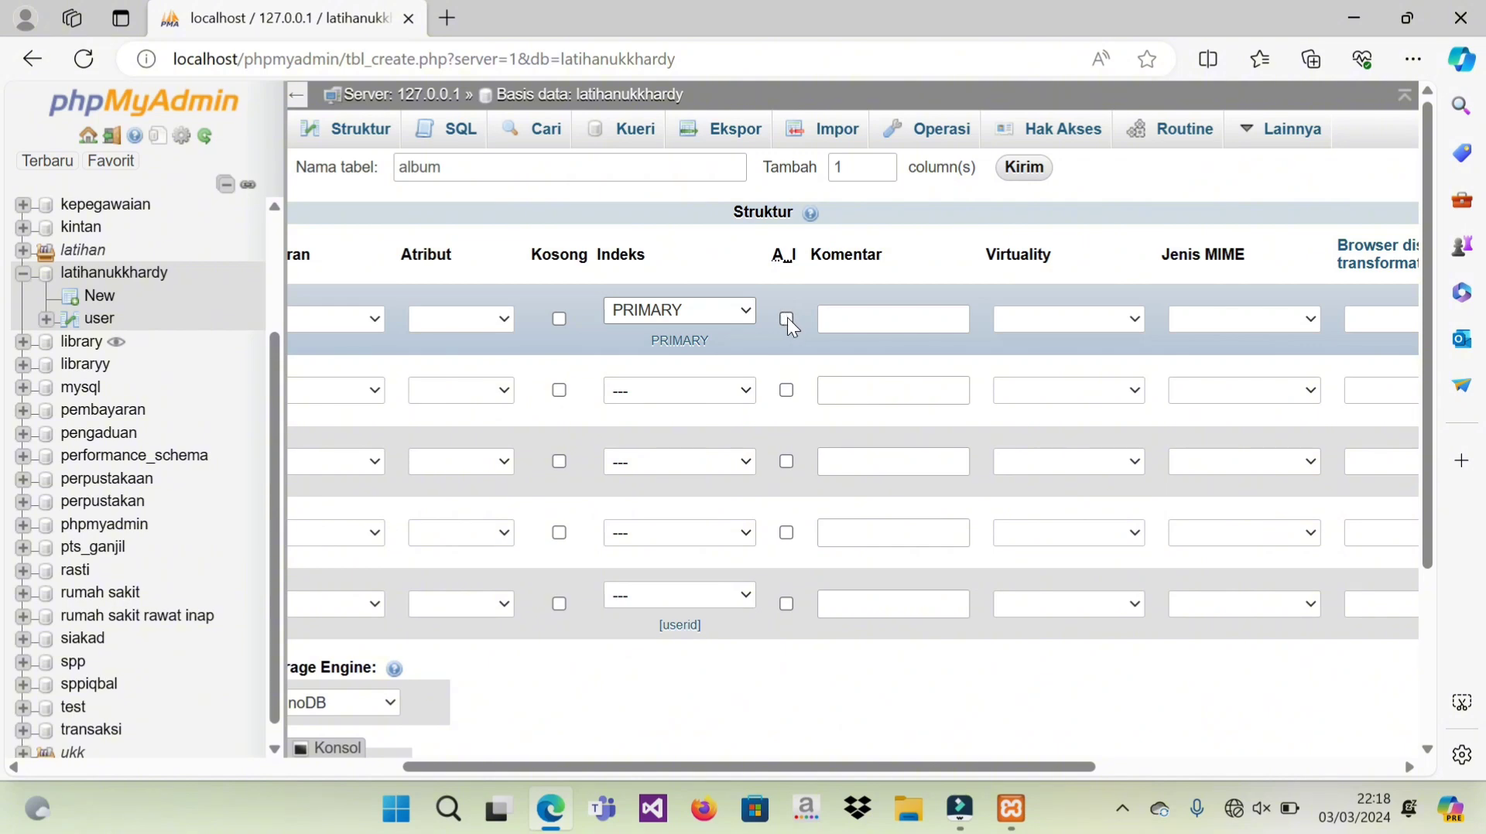
{"action": "left_click", "coordinate": [786, 318]}
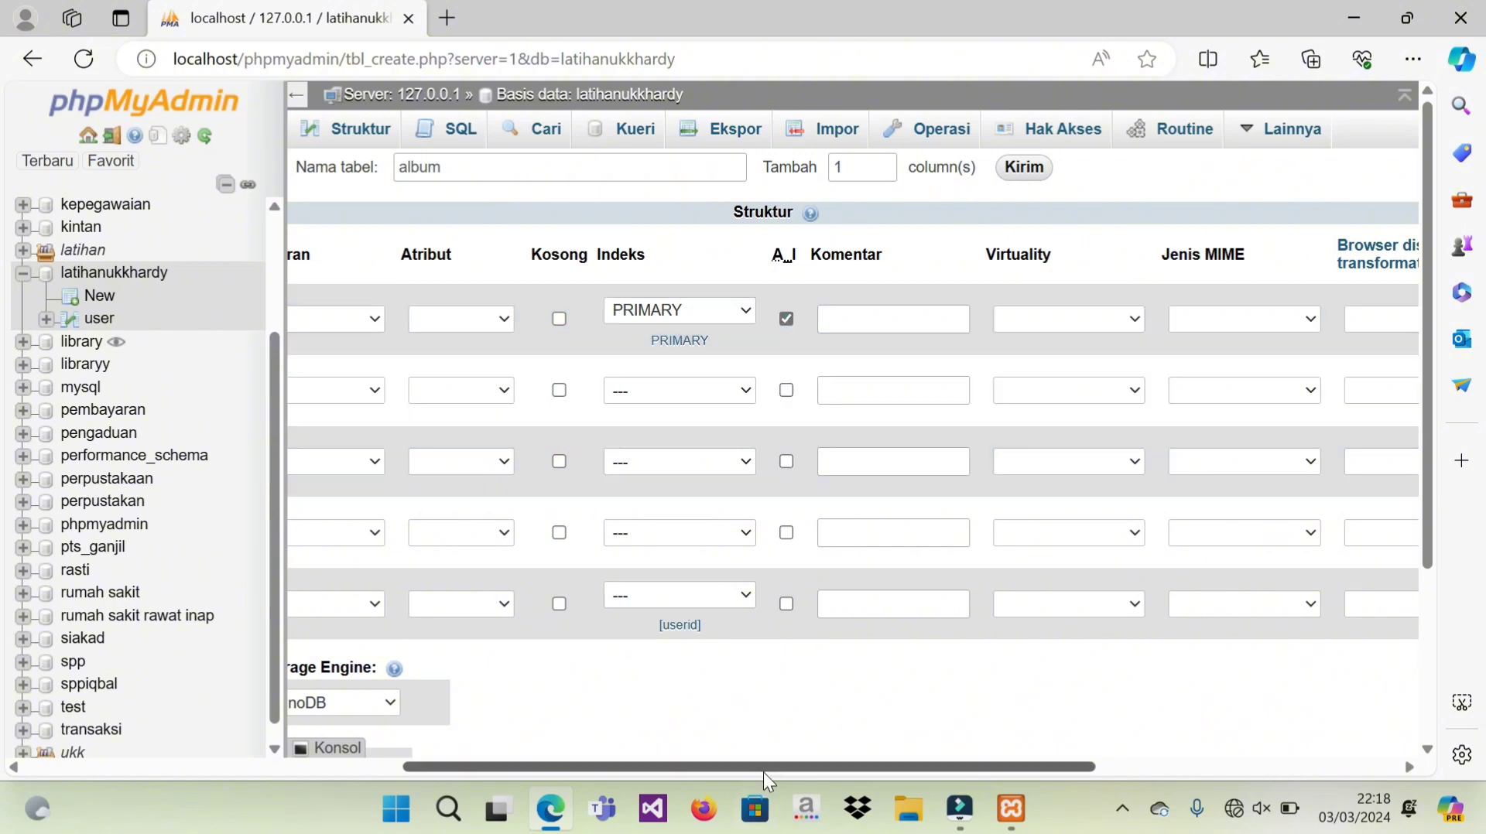
Step: Add an INDEX with no custom name to the userid column of the album table
{"action": "left_click_drag", "start_coordinate": [763, 771], "coordinate": [230, 749]}
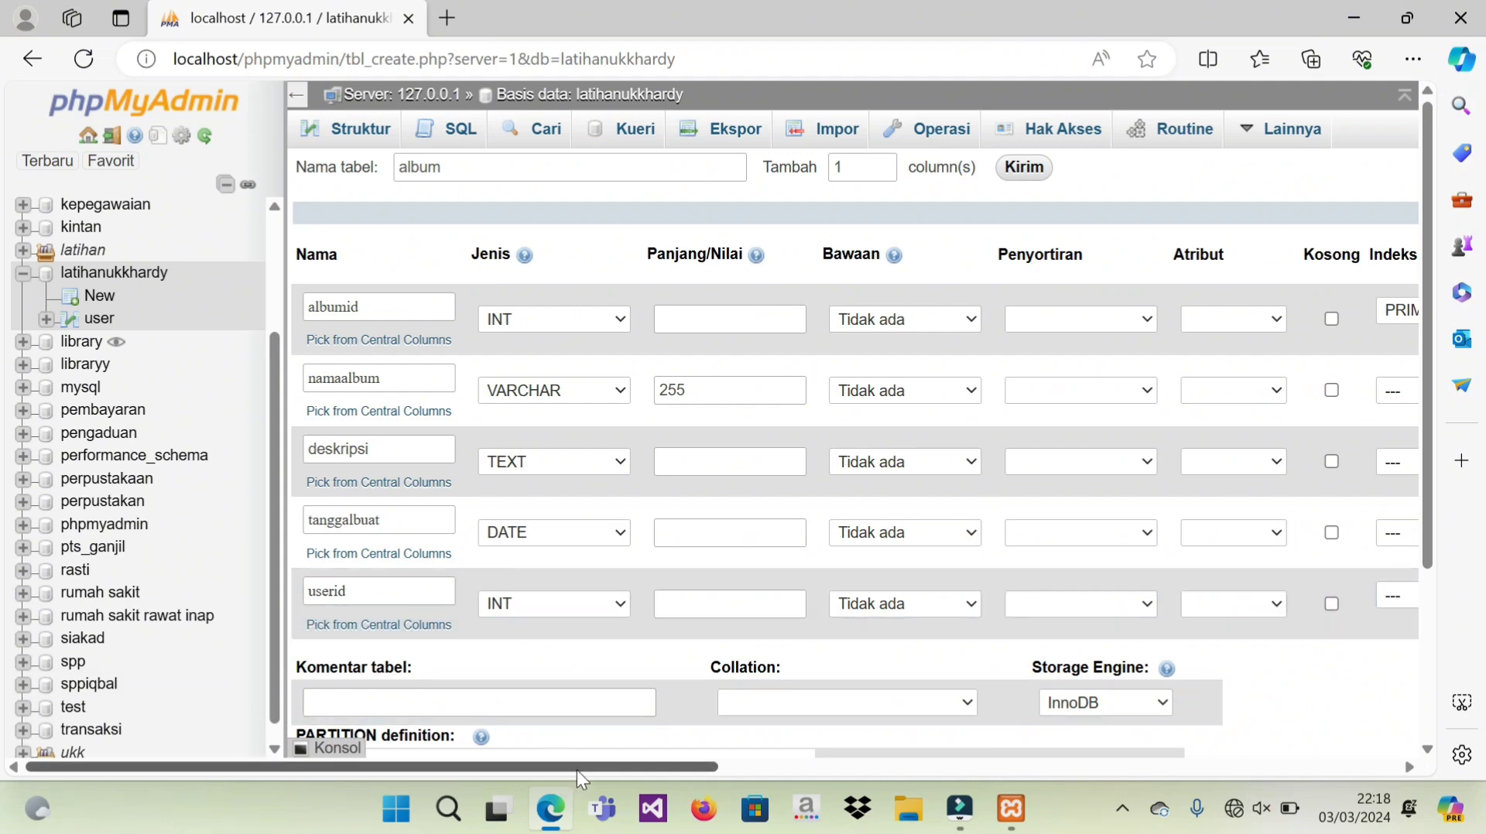
{"action": "left_click_drag", "start_coordinate": [577, 770], "coordinate": [902, 781]}
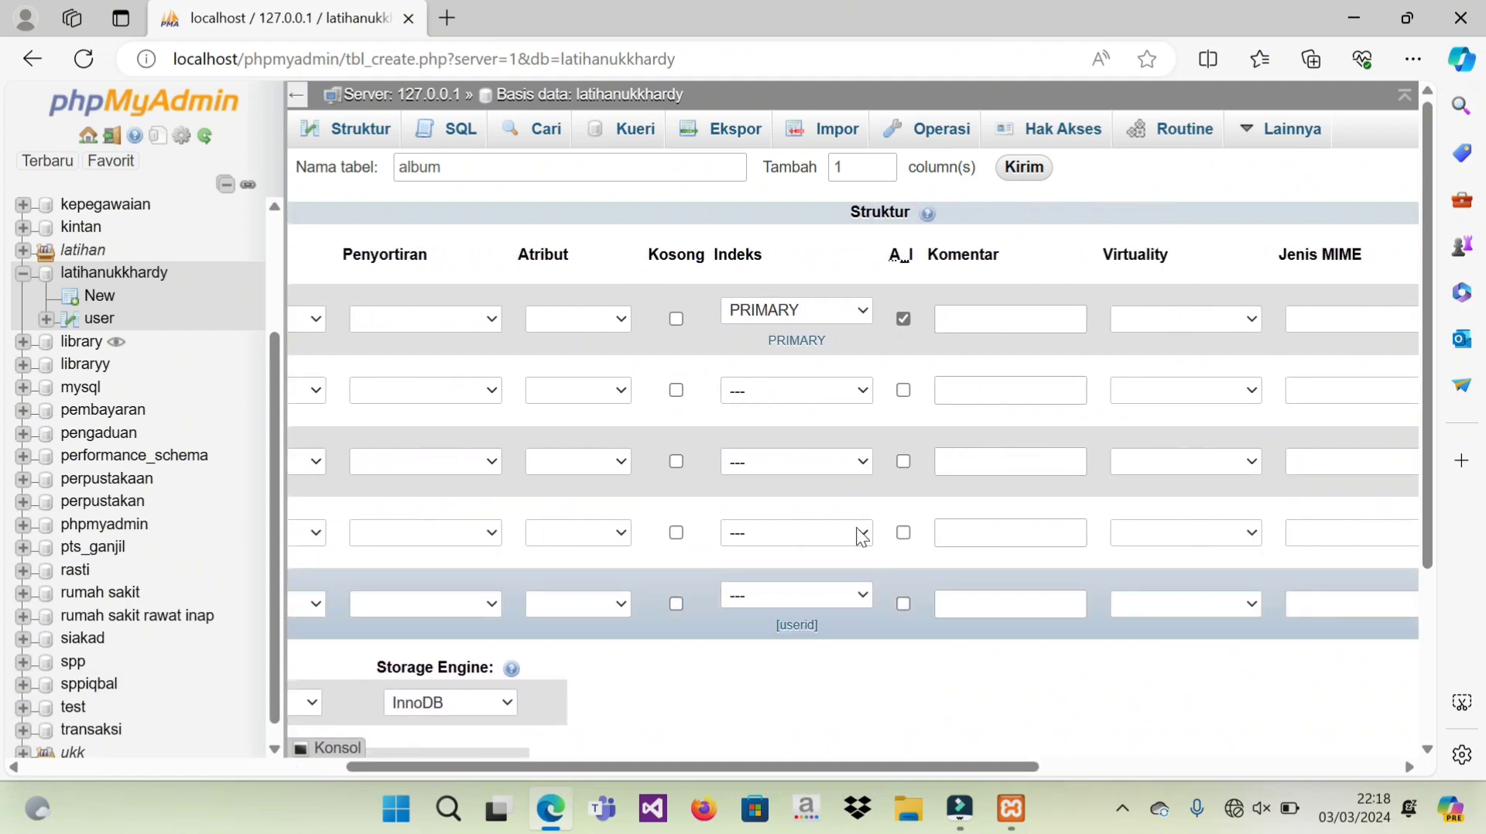
{"action": "left_click", "coordinate": [815, 592]}
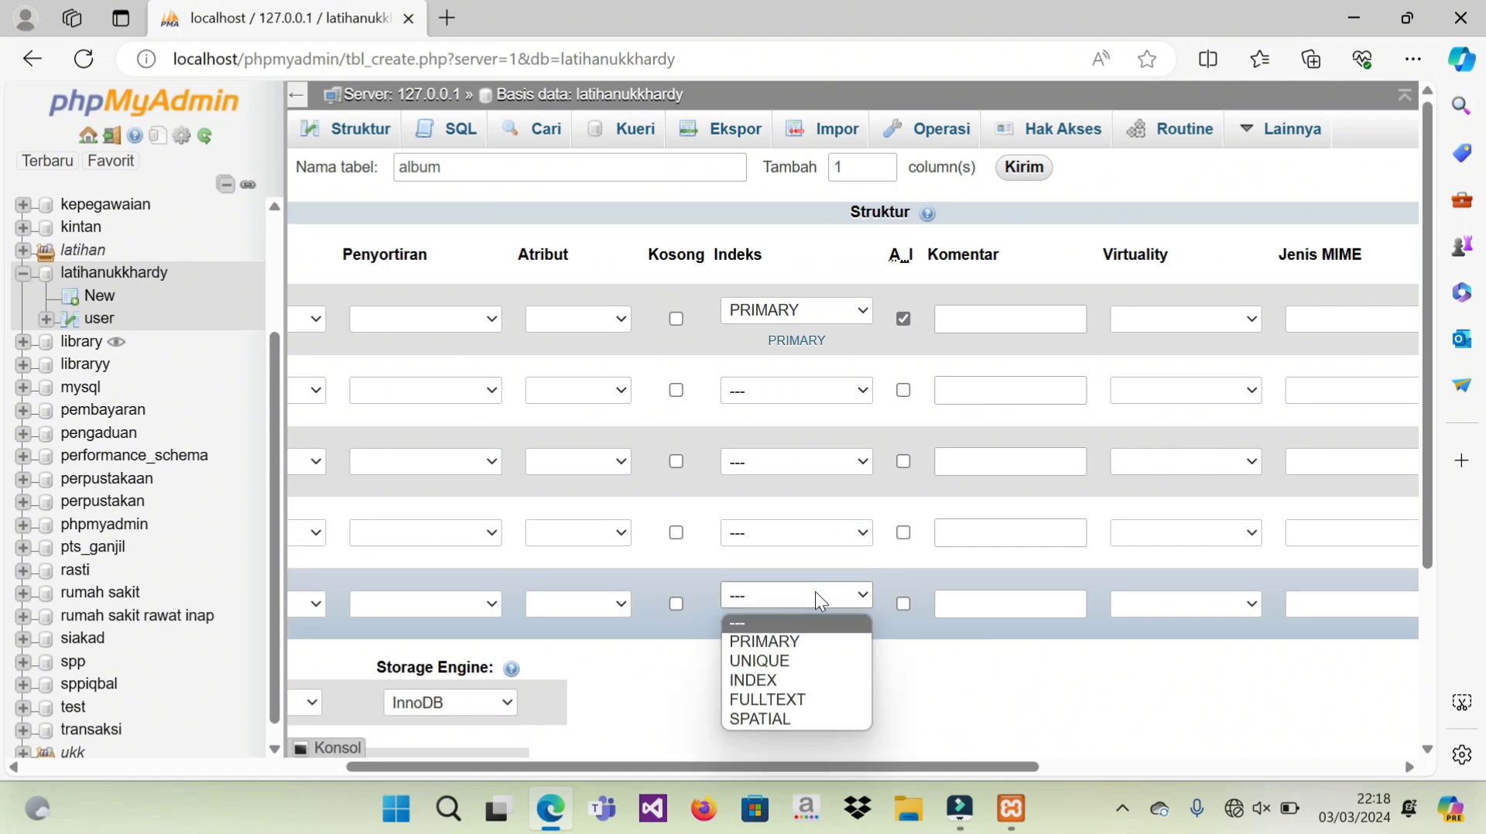
{"action": "left_click", "coordinate": [766, 678]}
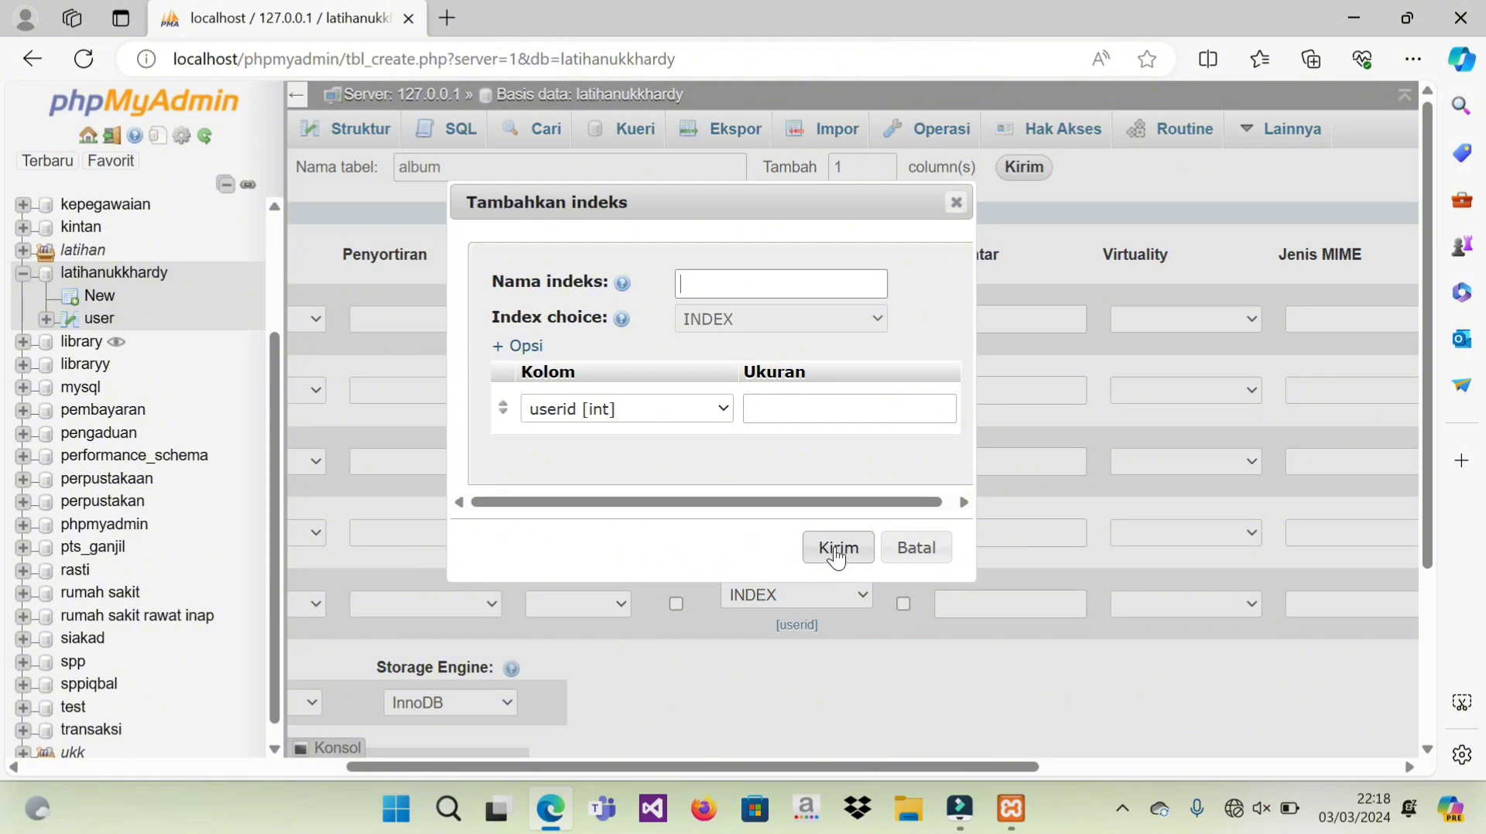
{"action": "left_click", "coordinate": [836, 549]}
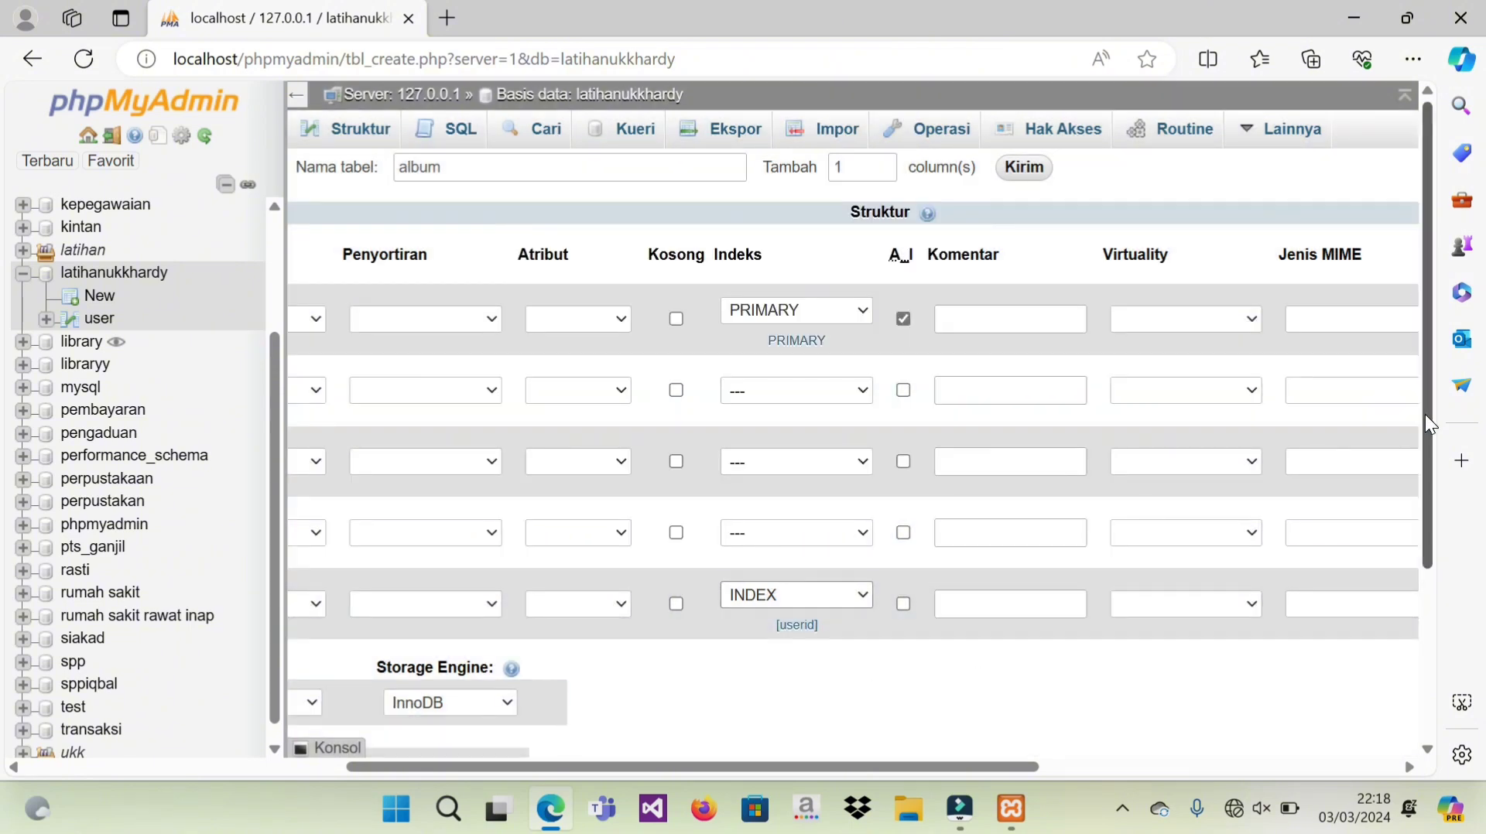
Step: Save the album table definition to create the table
{"action": "scroll", "coordinate": [1425, 415], "scroll_direction": "down", "scroll_amount": 2}
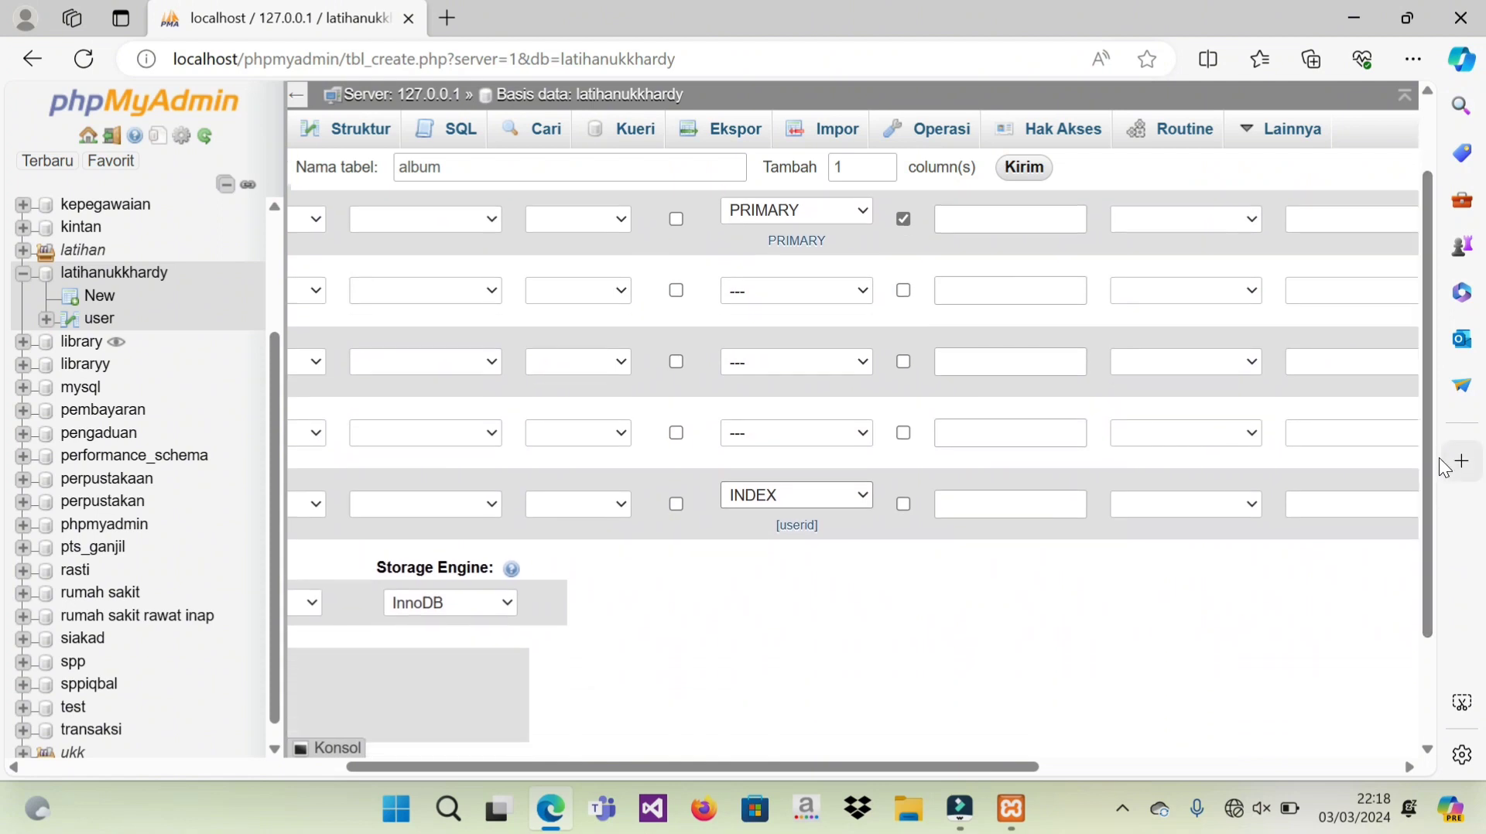
{"action": "left_click_drag", "start_coordinate": [1427, 463], "coordinate": [1427, 607]}
{"action": "left_click", "coordinate": [692, 658]}
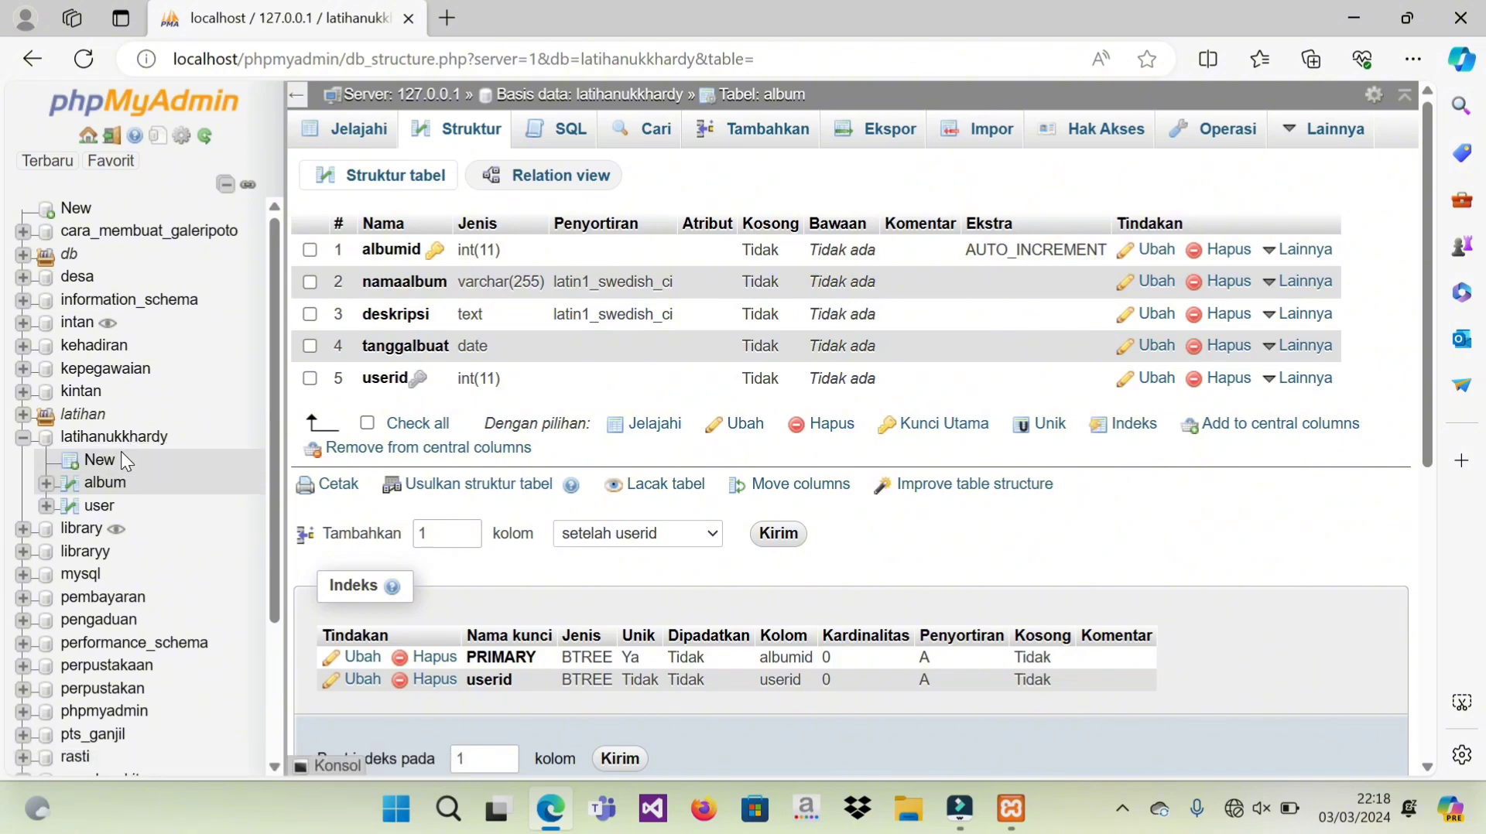
Step: Start a new table named foto in the latihanukkhardy database and add 3 extra column rows to it
{"action": "left_click", "coordinate": [95, 463]}
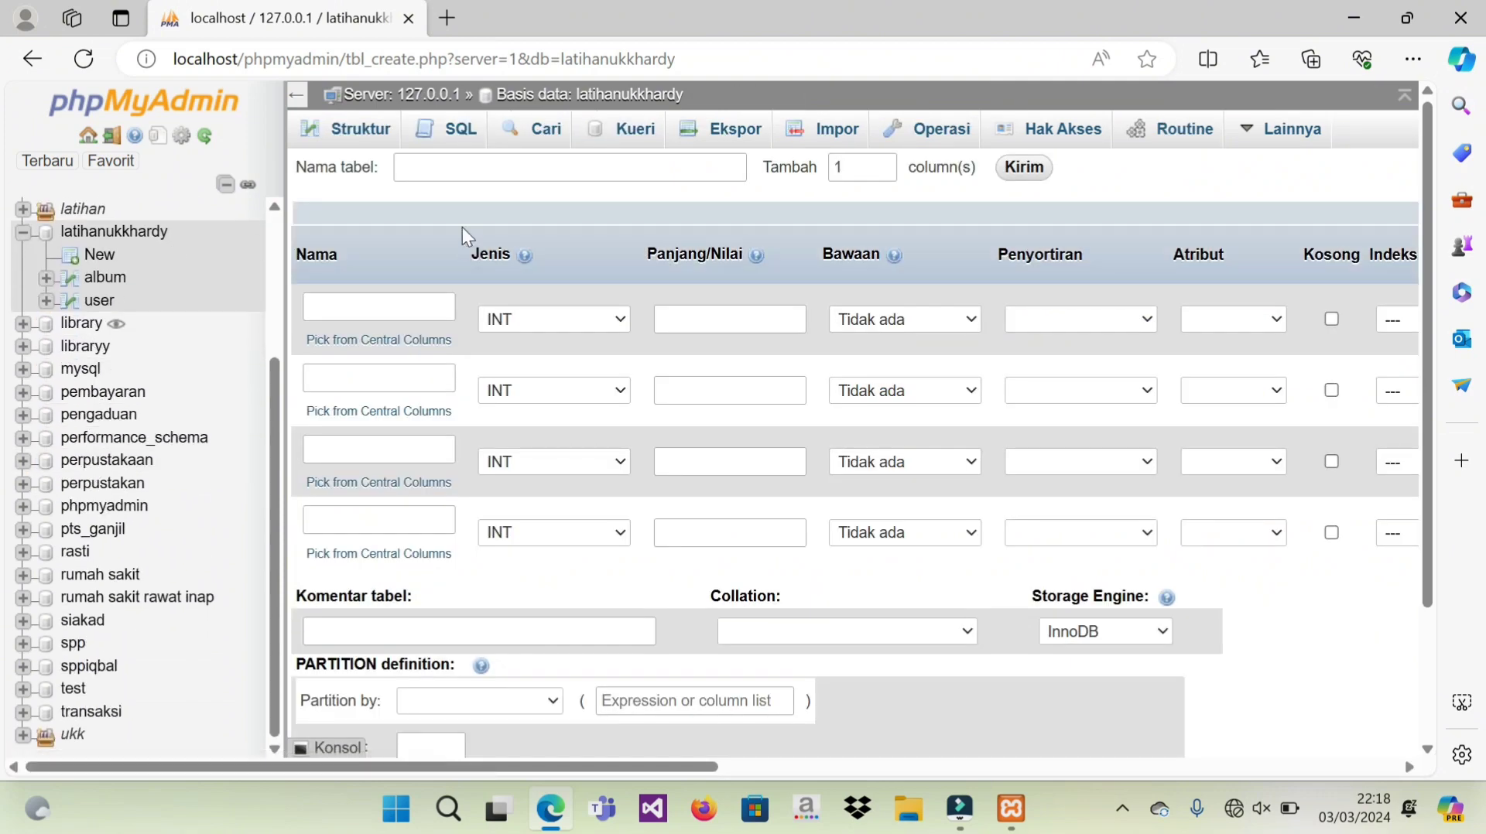
{"action": "left_click", "coordinate": [510, 168]}
{"action": "key", "text": "Return"}
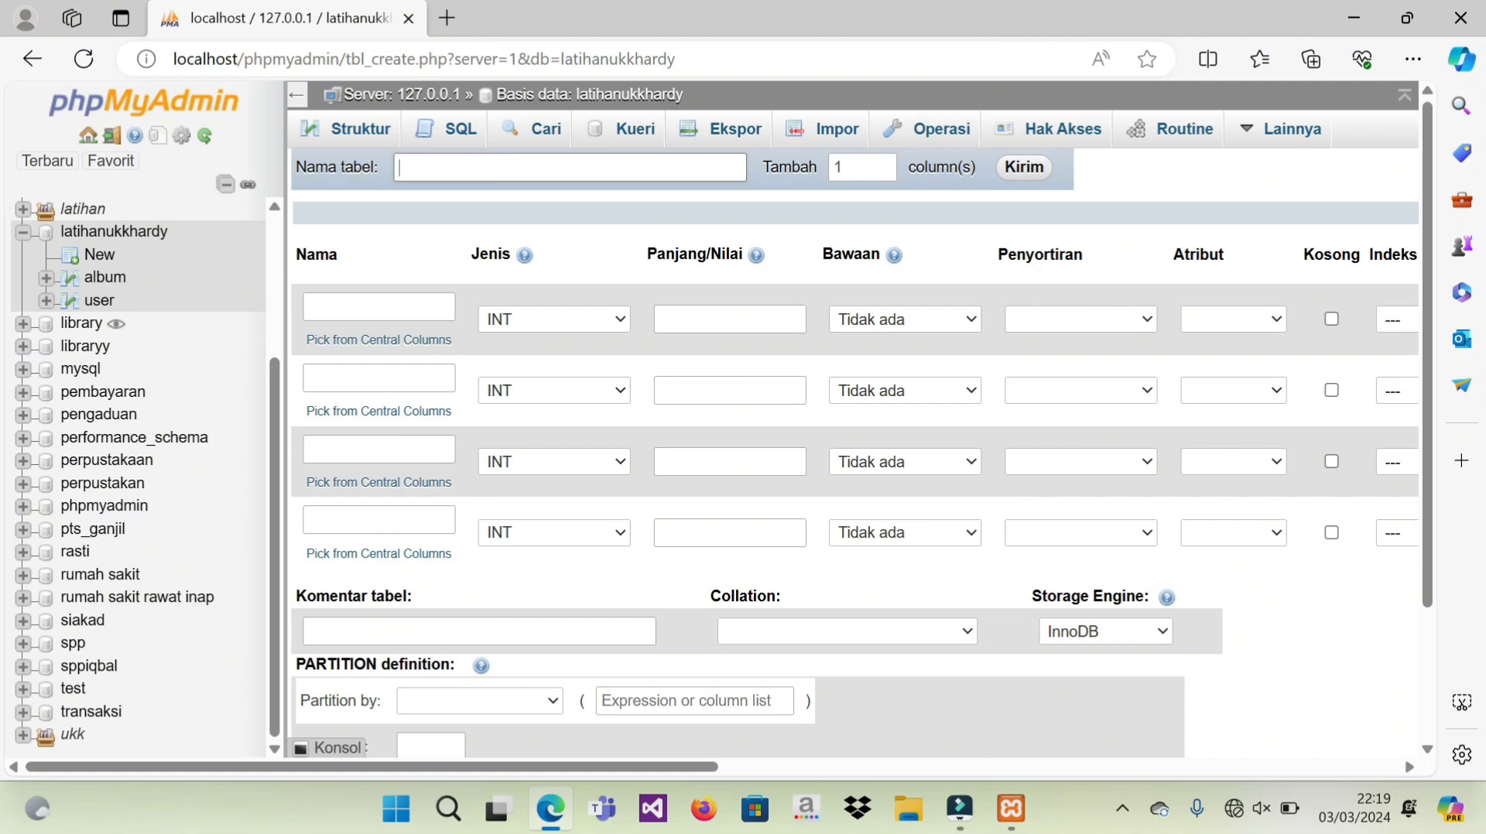
{"action": "type", "text": "oto"}
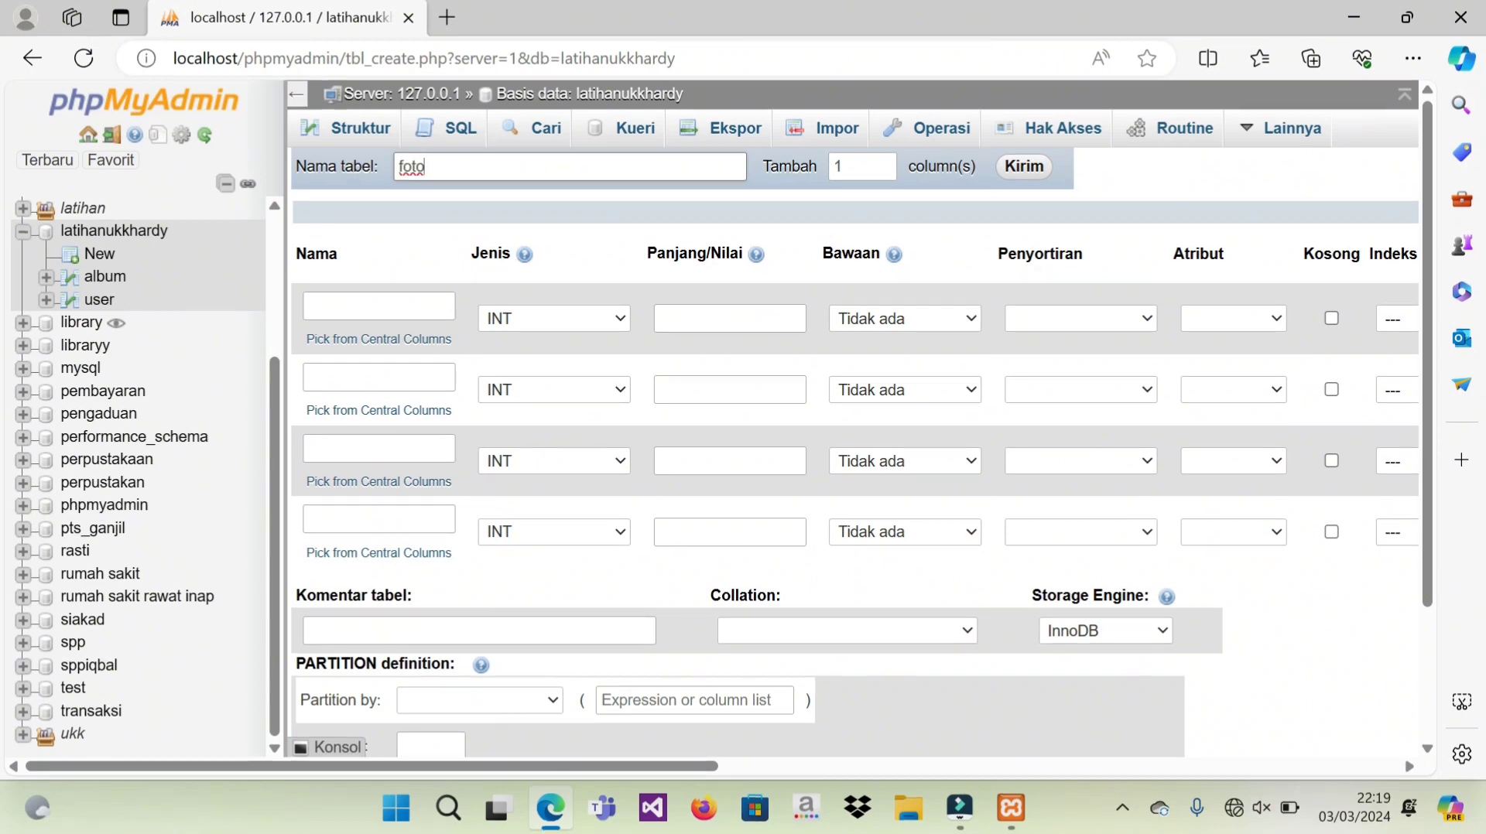
{"action": "double_click", "coordinate": [884, 161]}
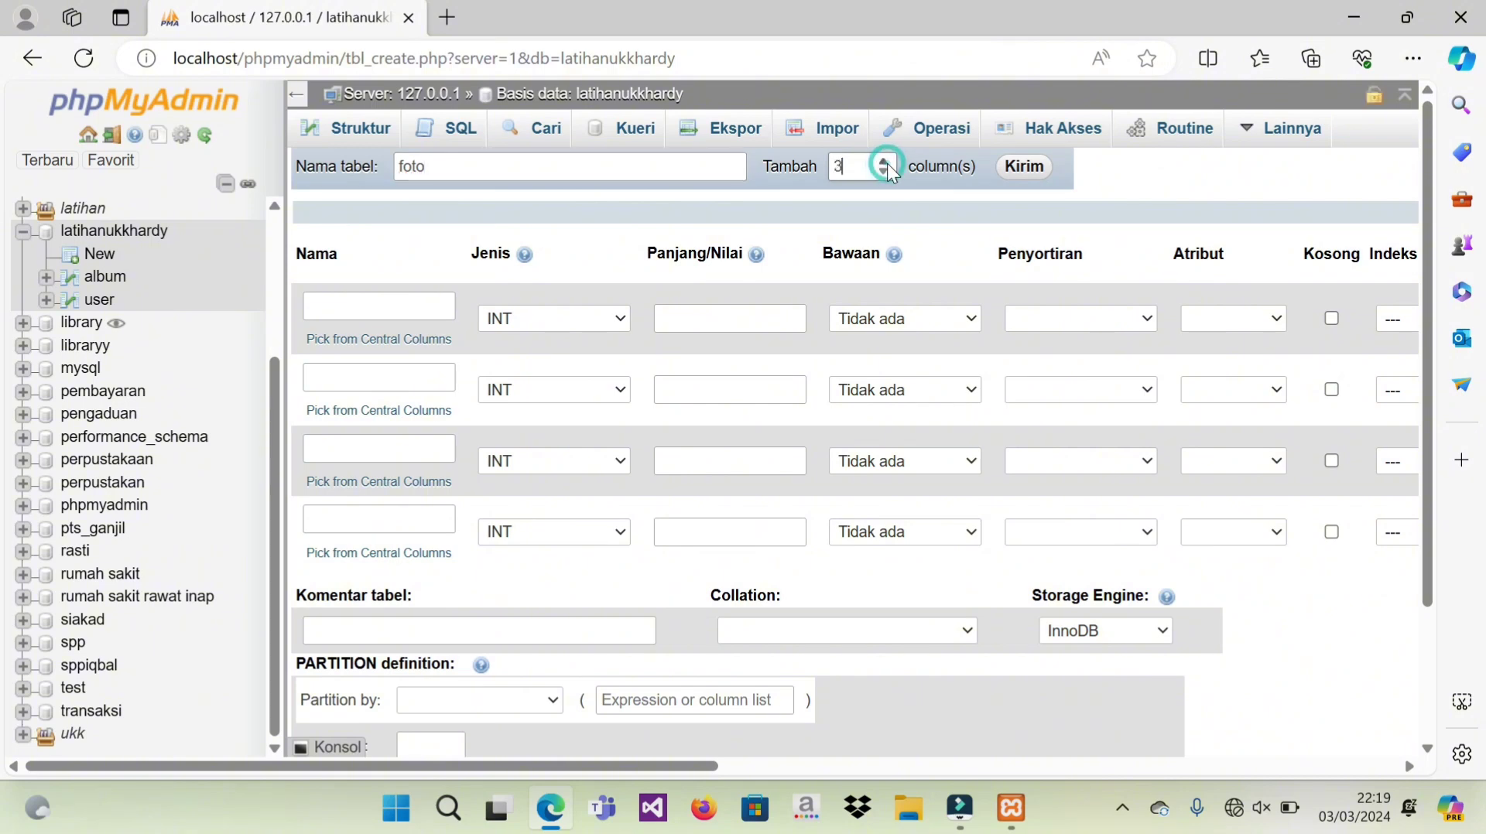
{"action": "left_click", "coordinate": [1034, 170]}
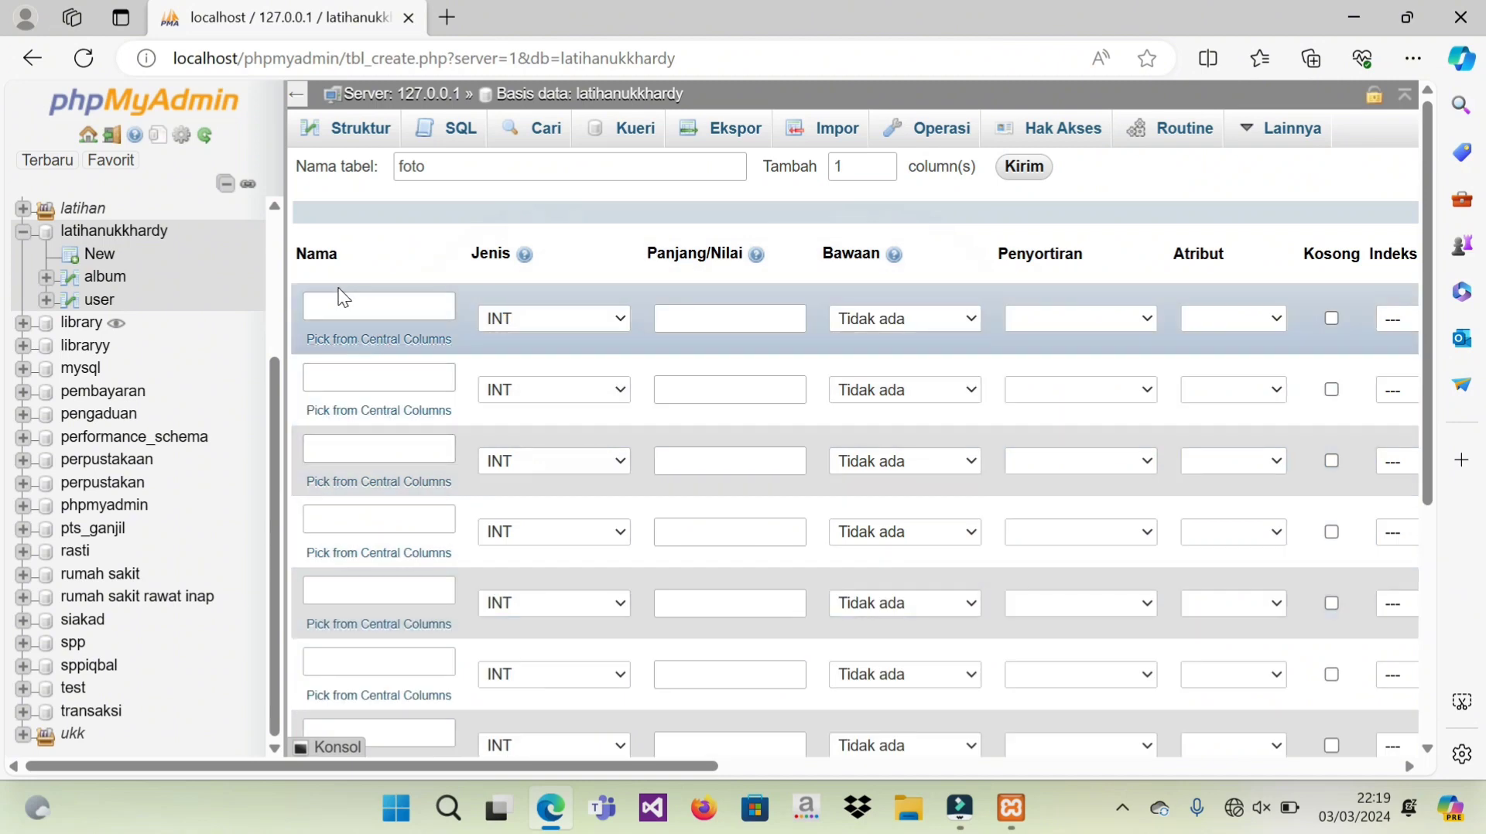
Step: Name the first two columns of the foto table fotoid and judulfoto, without autofilling the other fields
{"action": "left_click", "coordinate": [343, 302]}
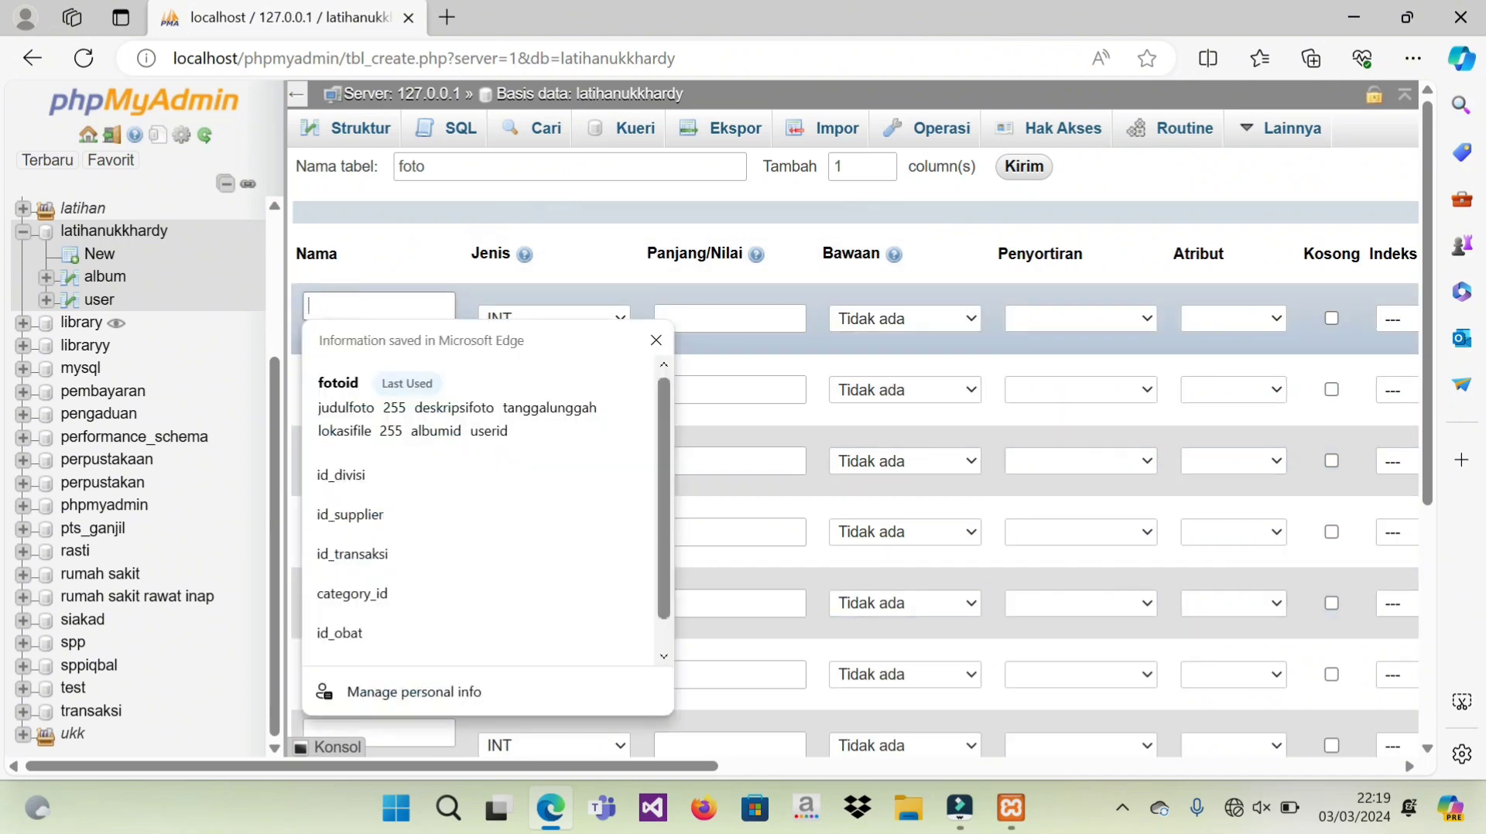
{"action": "type", "text": "fotoid"}
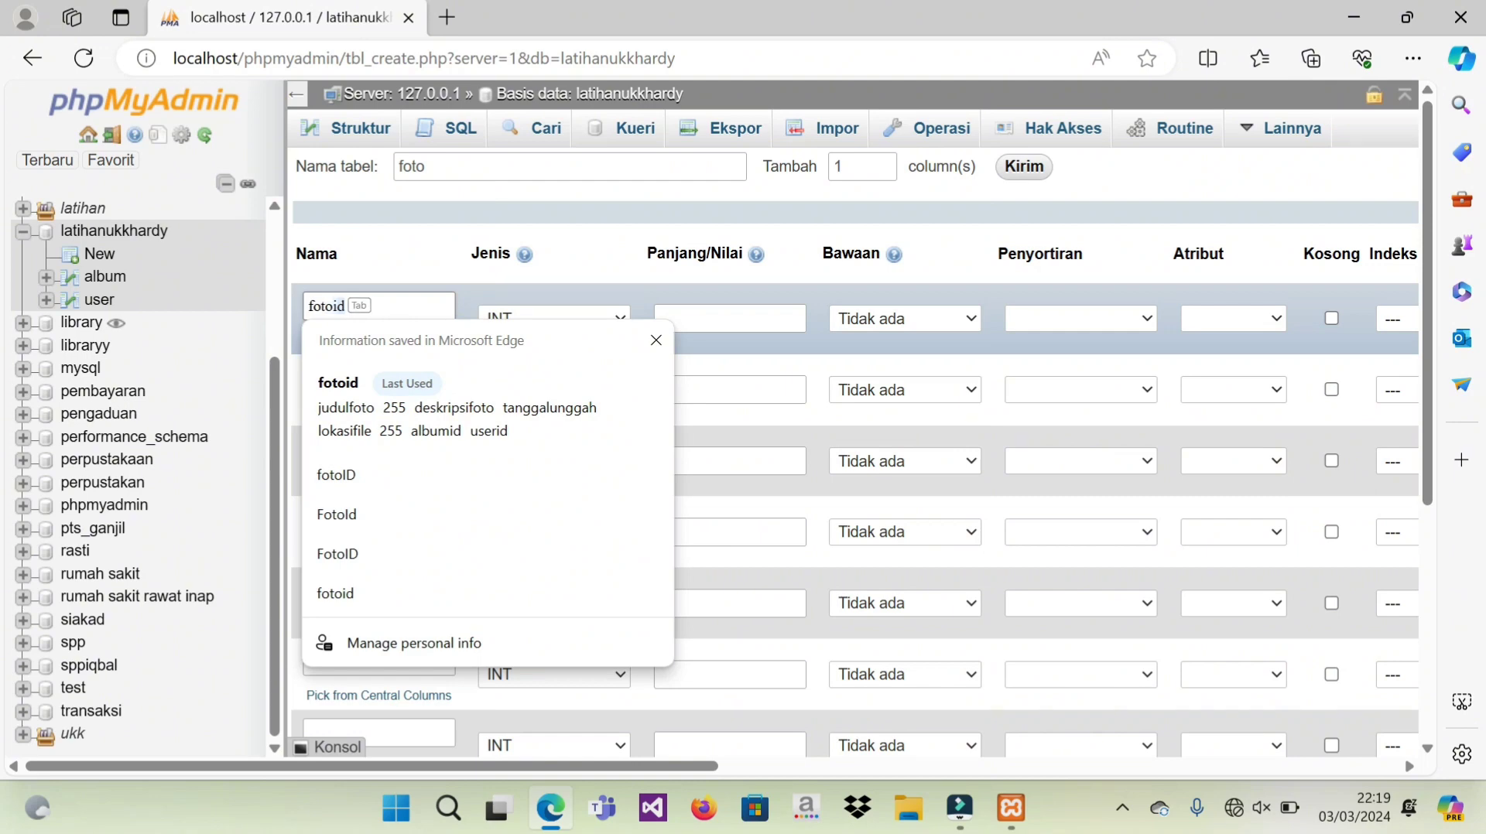
{"action": "key", "text": "Down"}
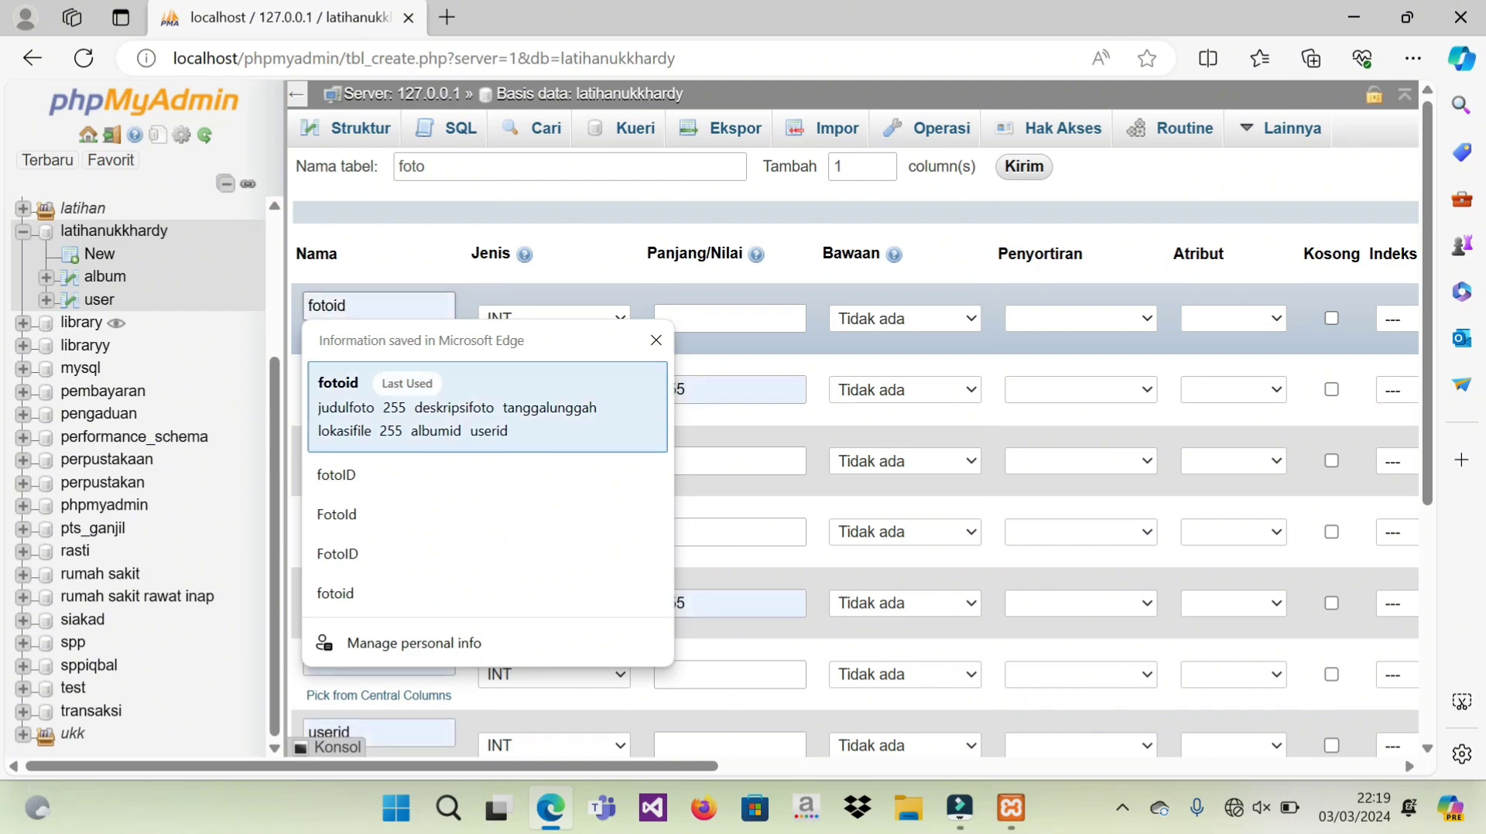
{"action": "left_click", "coordinate": [1182, 180]}
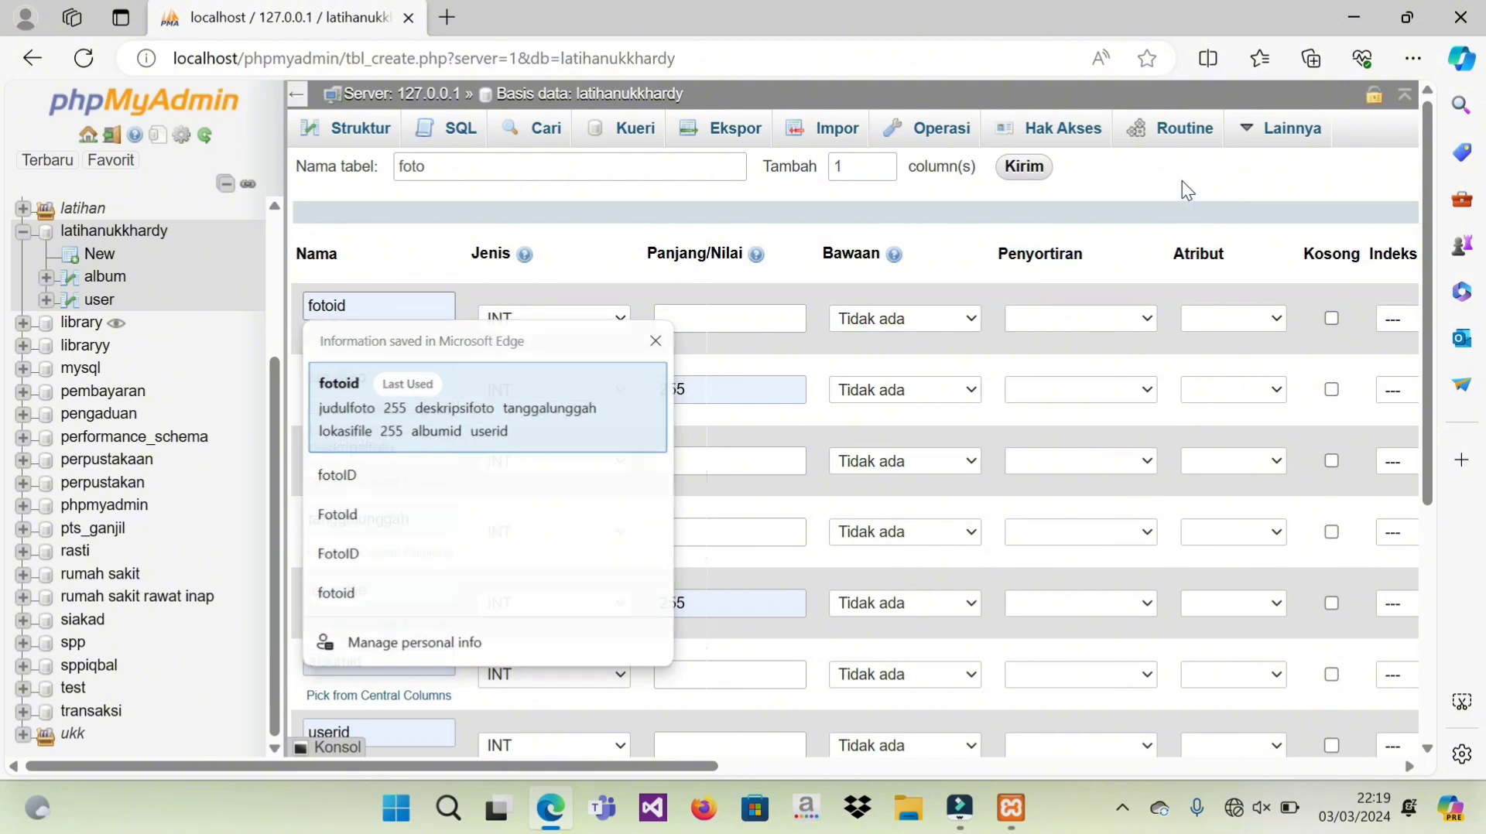
{"action": "left_click", "coordinate": [400, 372]}
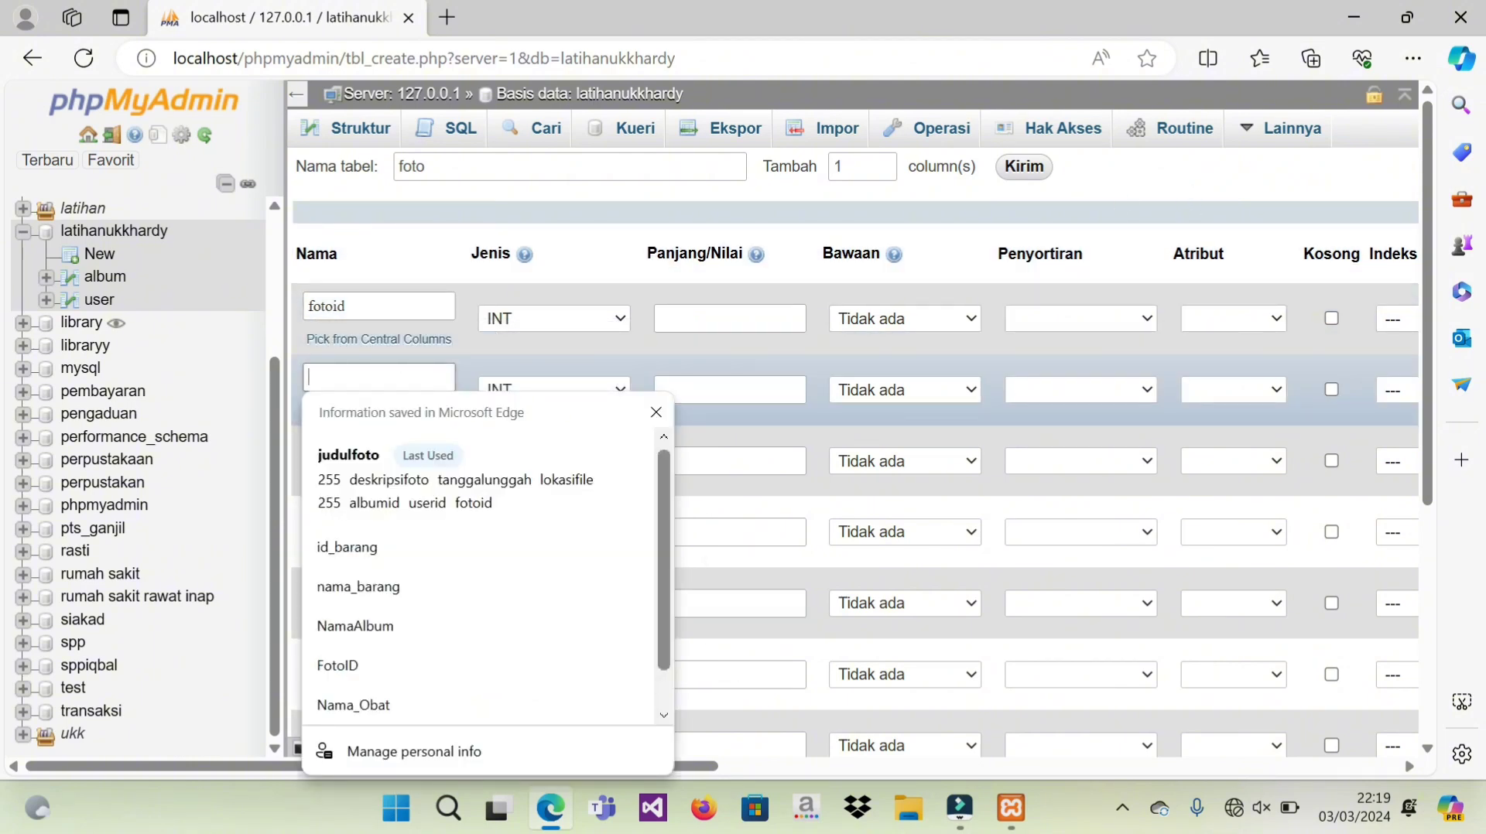
{"action": "type", "text": "judu"}
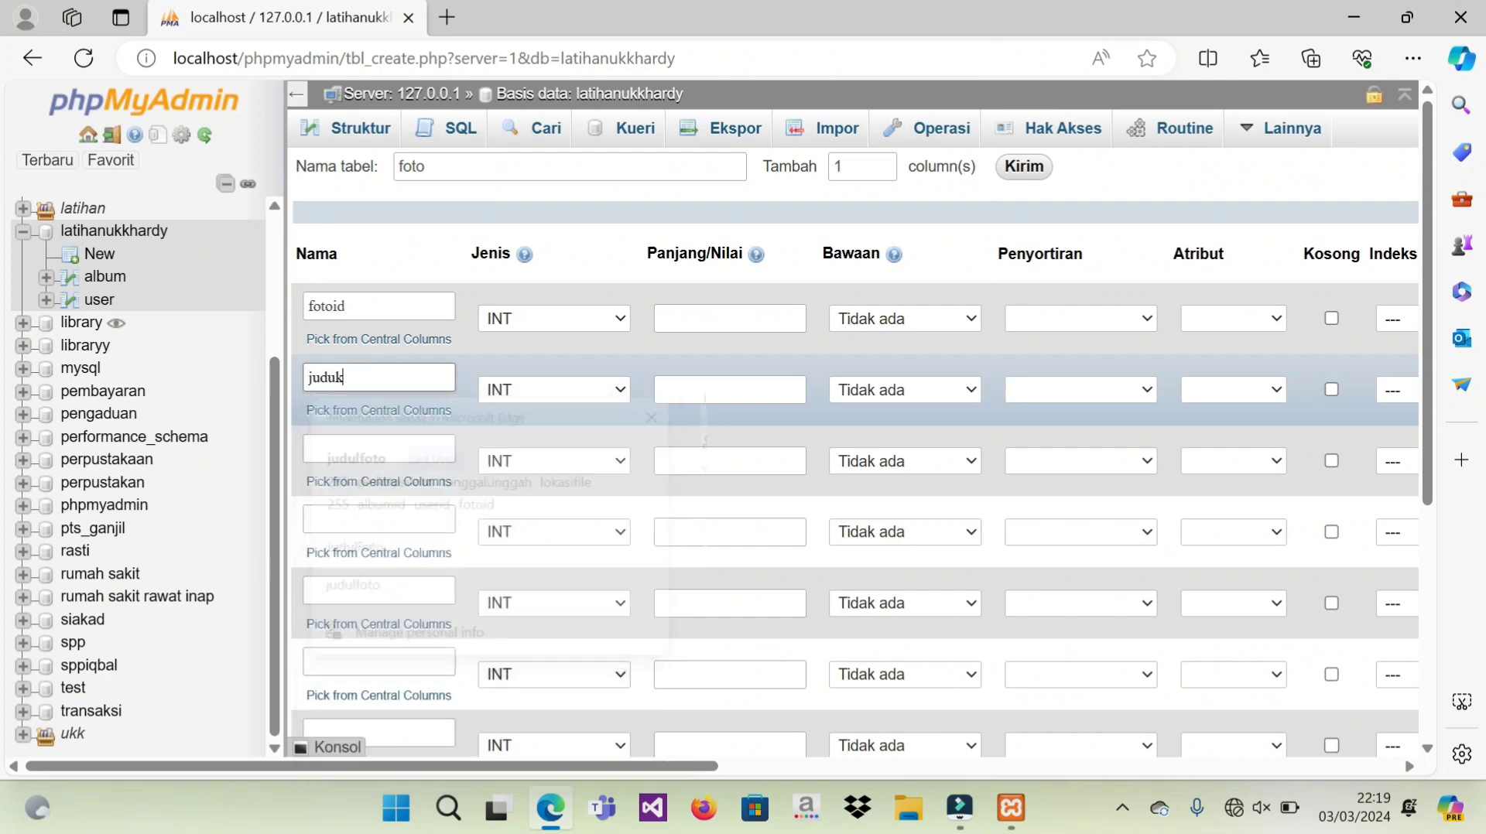
{"action": "type", "text": "l"}
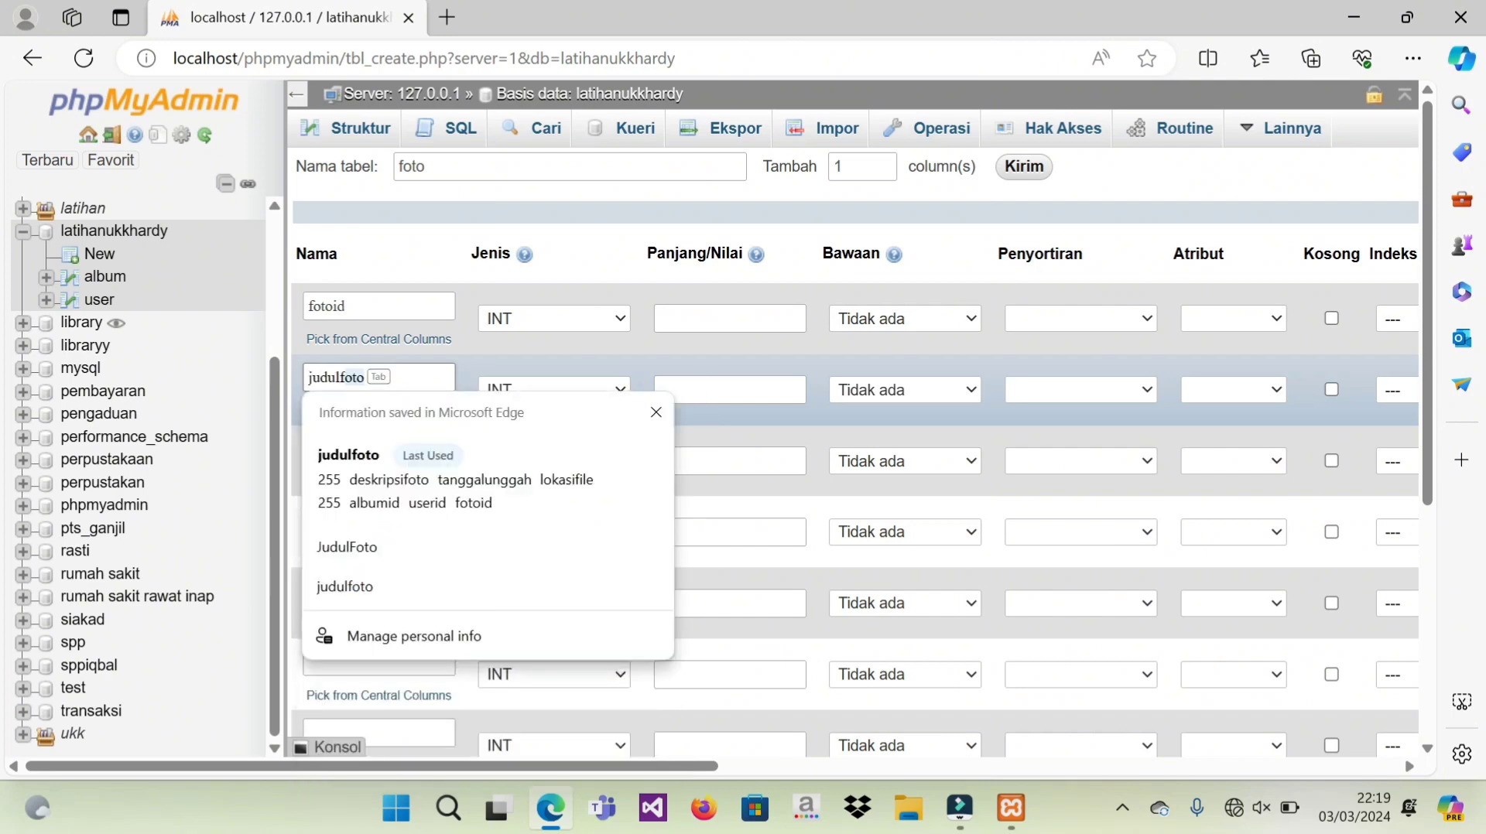
{"action": "key", "text": "Tab"}
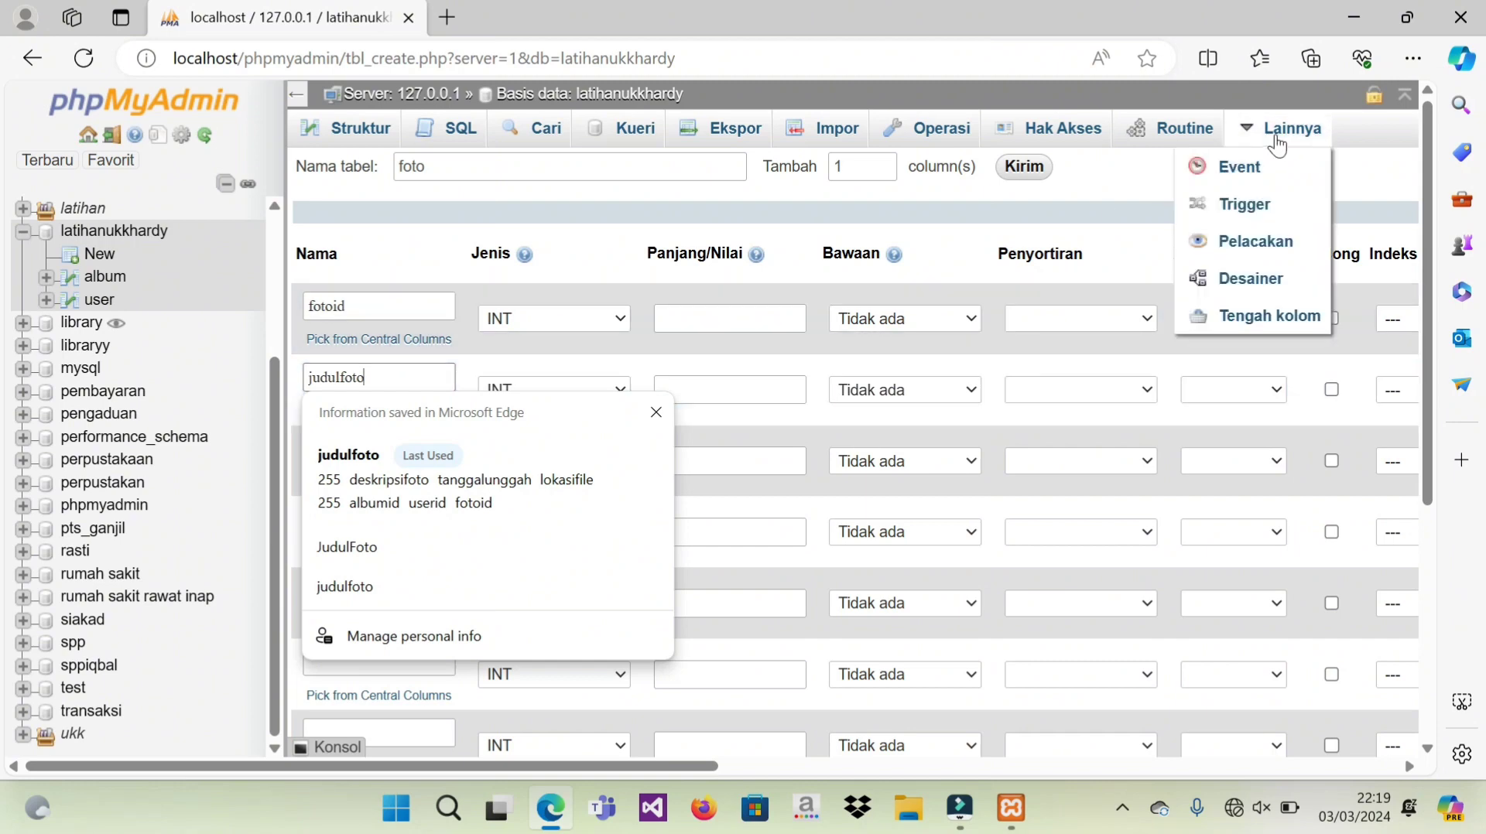
{"action": "left_click_drag", "start_coordinate": [1095, 173], "coordinate": [384, 453]}
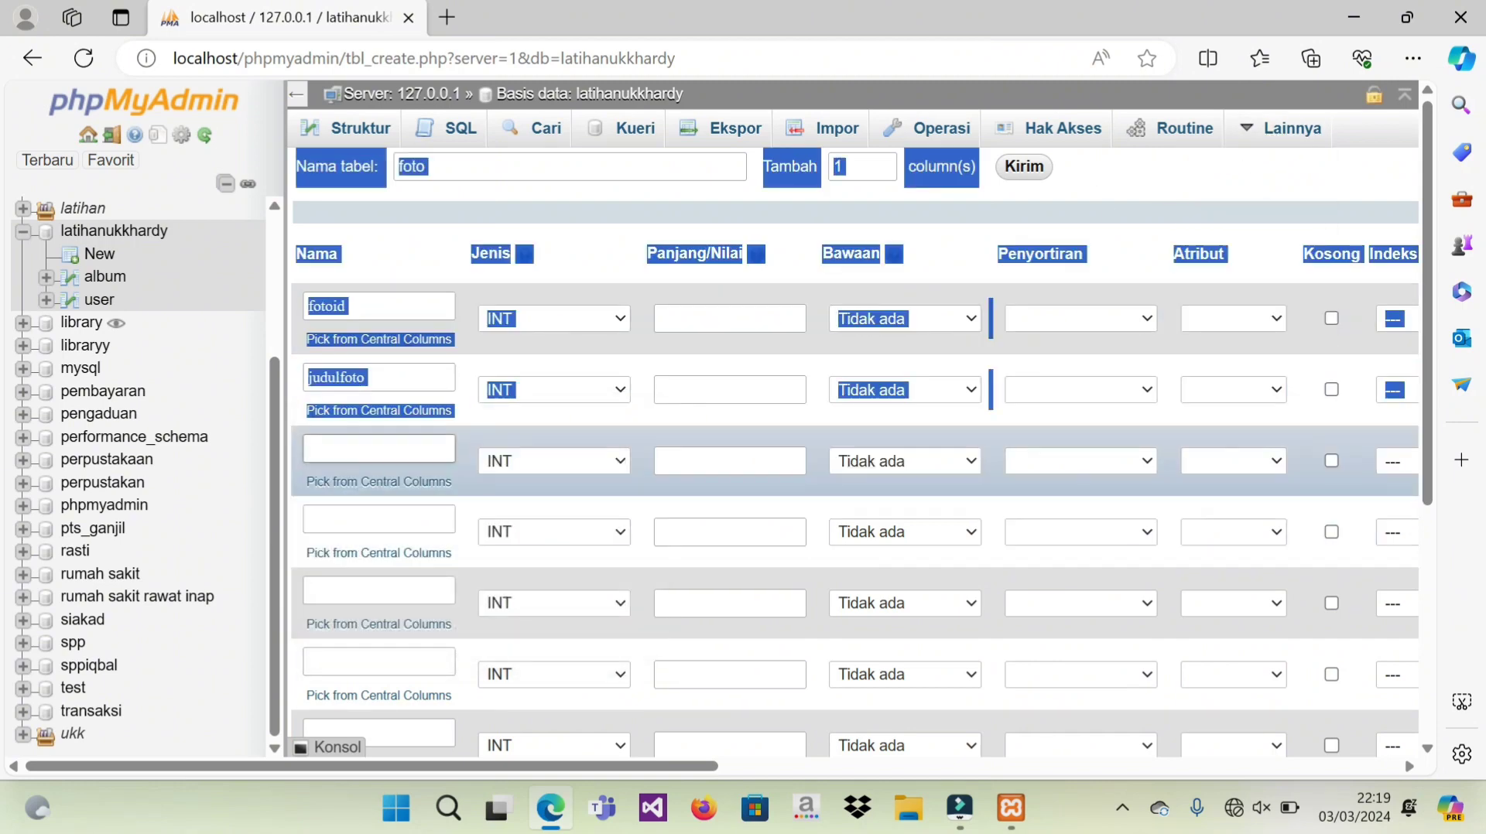
Step: Name the third column of the foto table deskripsi
{"action": "left_click", "coordinate": [370, 454]}
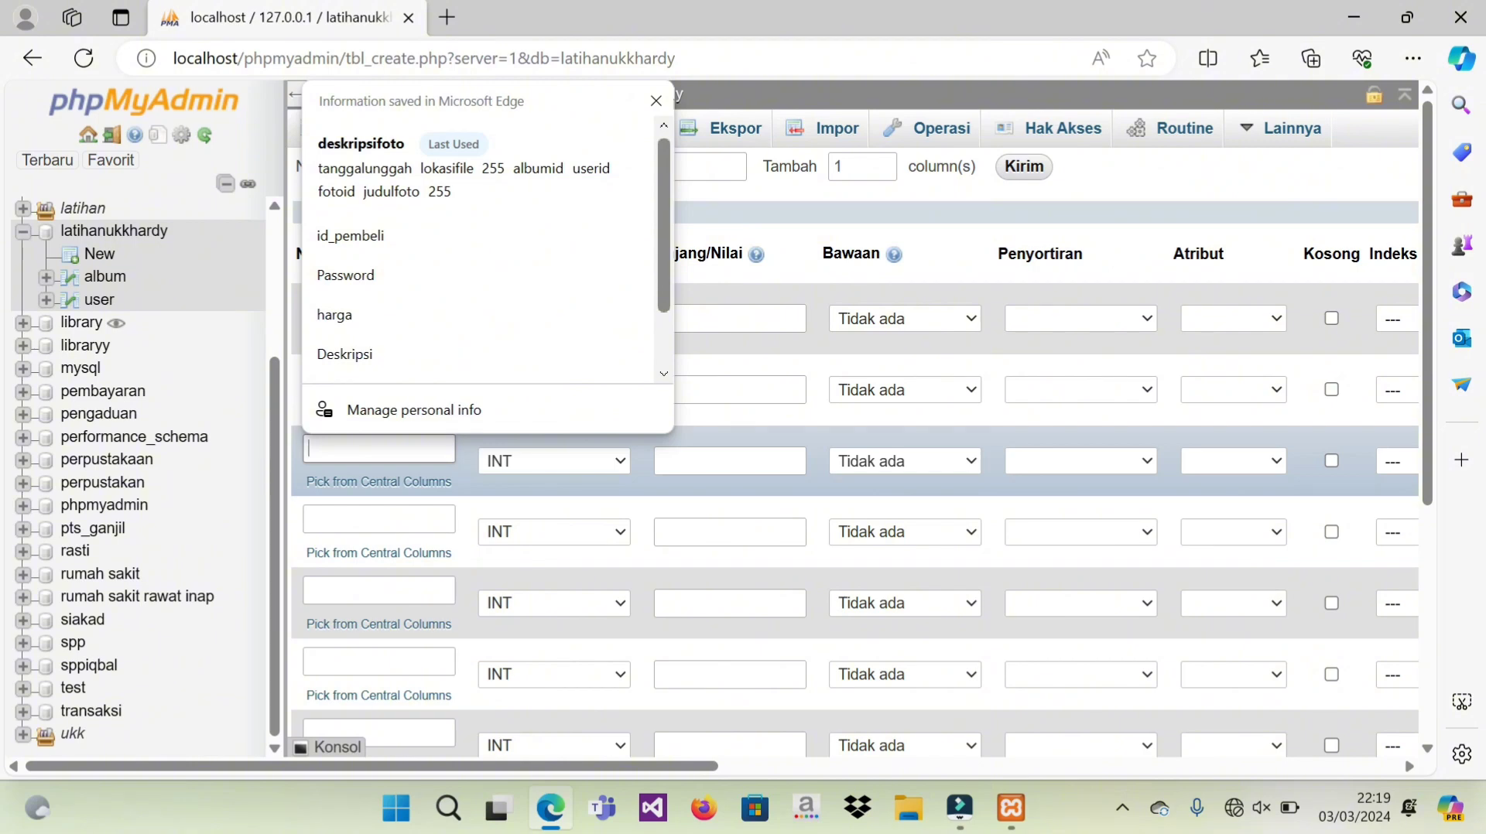
{"action": "type", "text": "desk"}
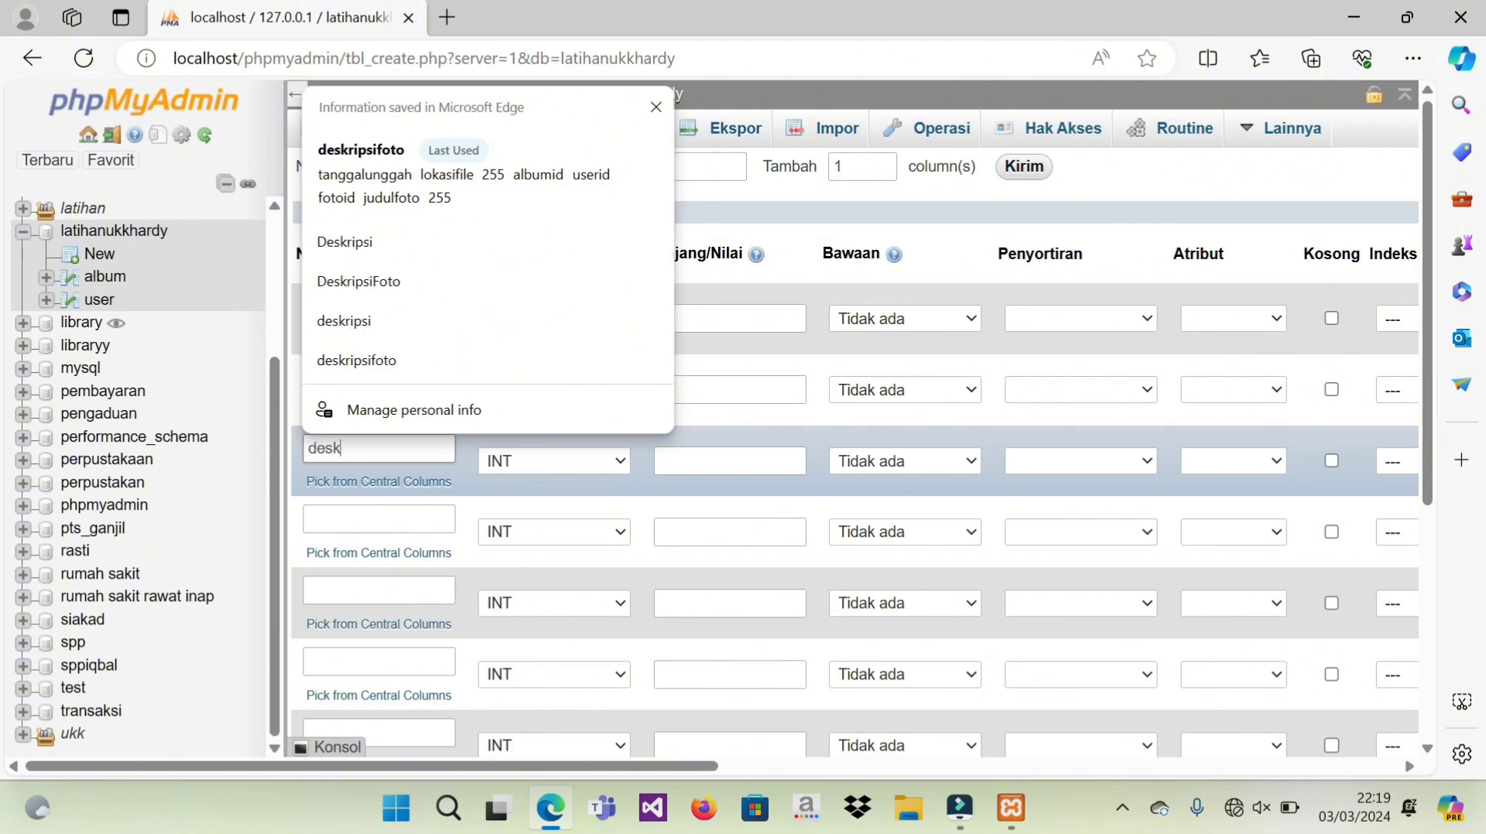
{"action": "type", "text": "ri"}
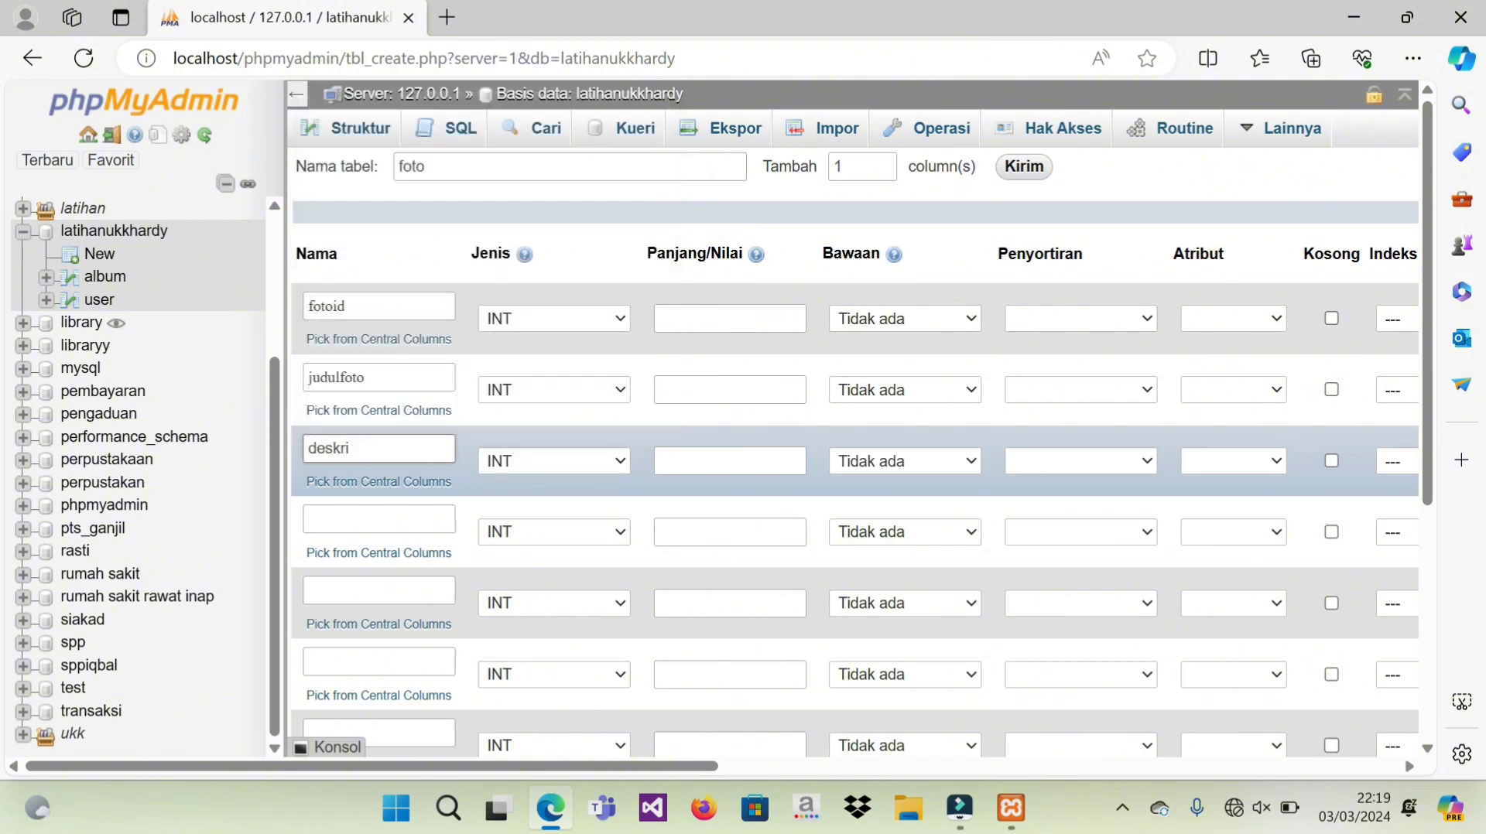
{"action": "type", "text": "psi"}
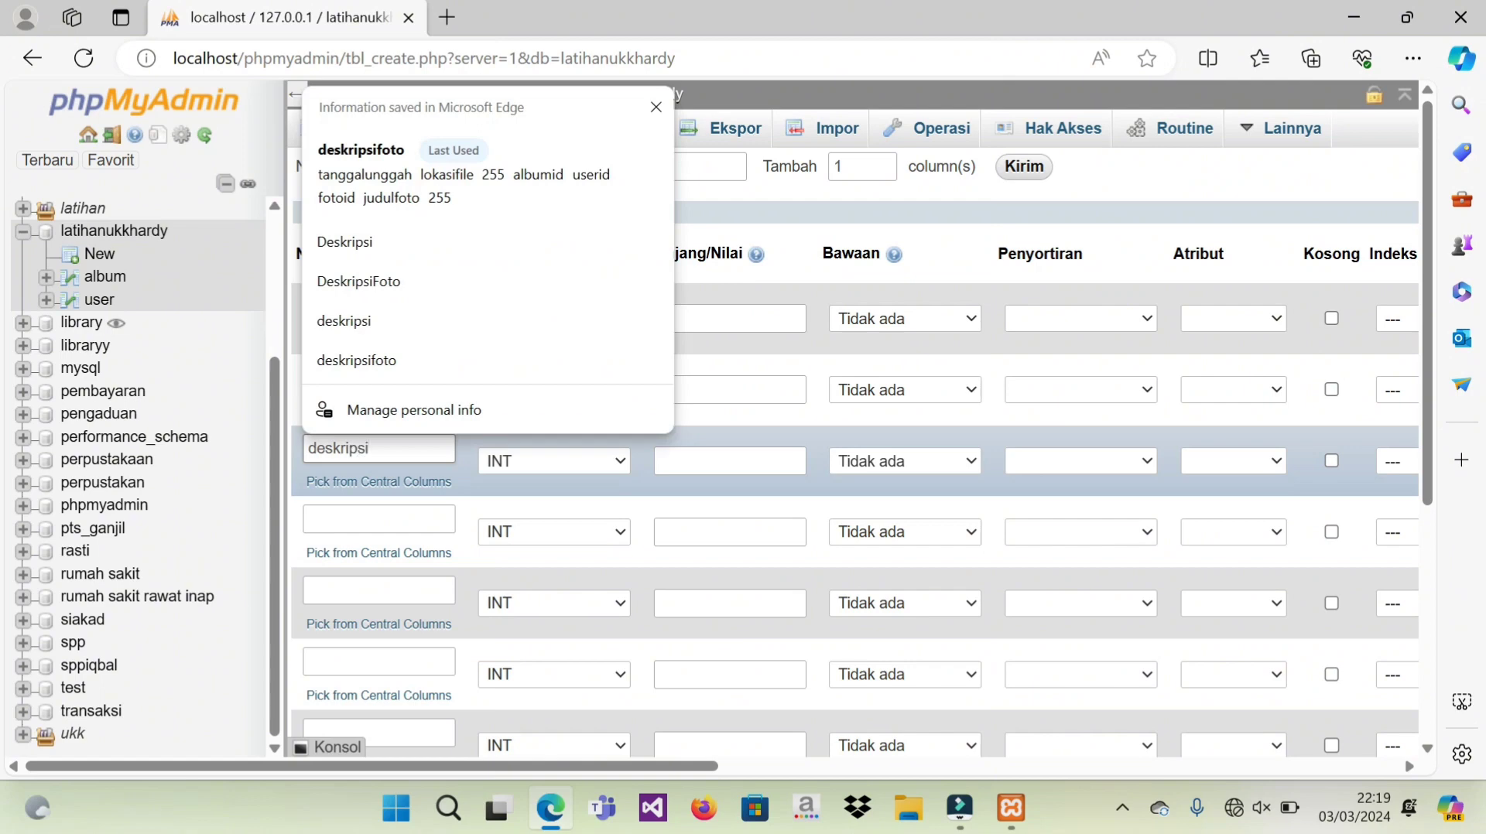
Step: Name the fourth and fifth columns of the foto table tanggalunggah and lokasifile
{"action": "left_click", "coordinate": [397, 517]}
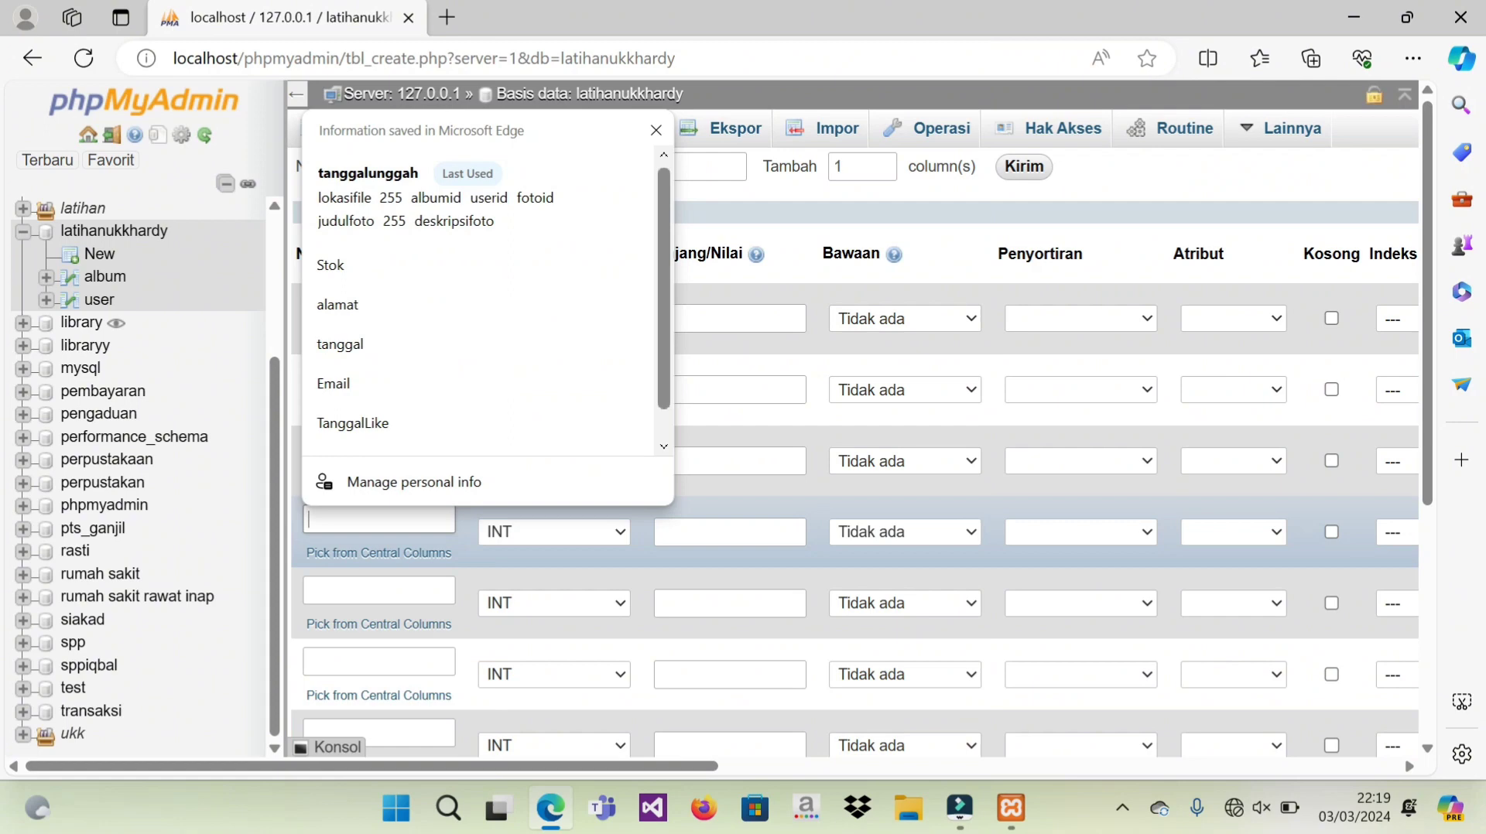
{"action": "type", "text": "tangga"}
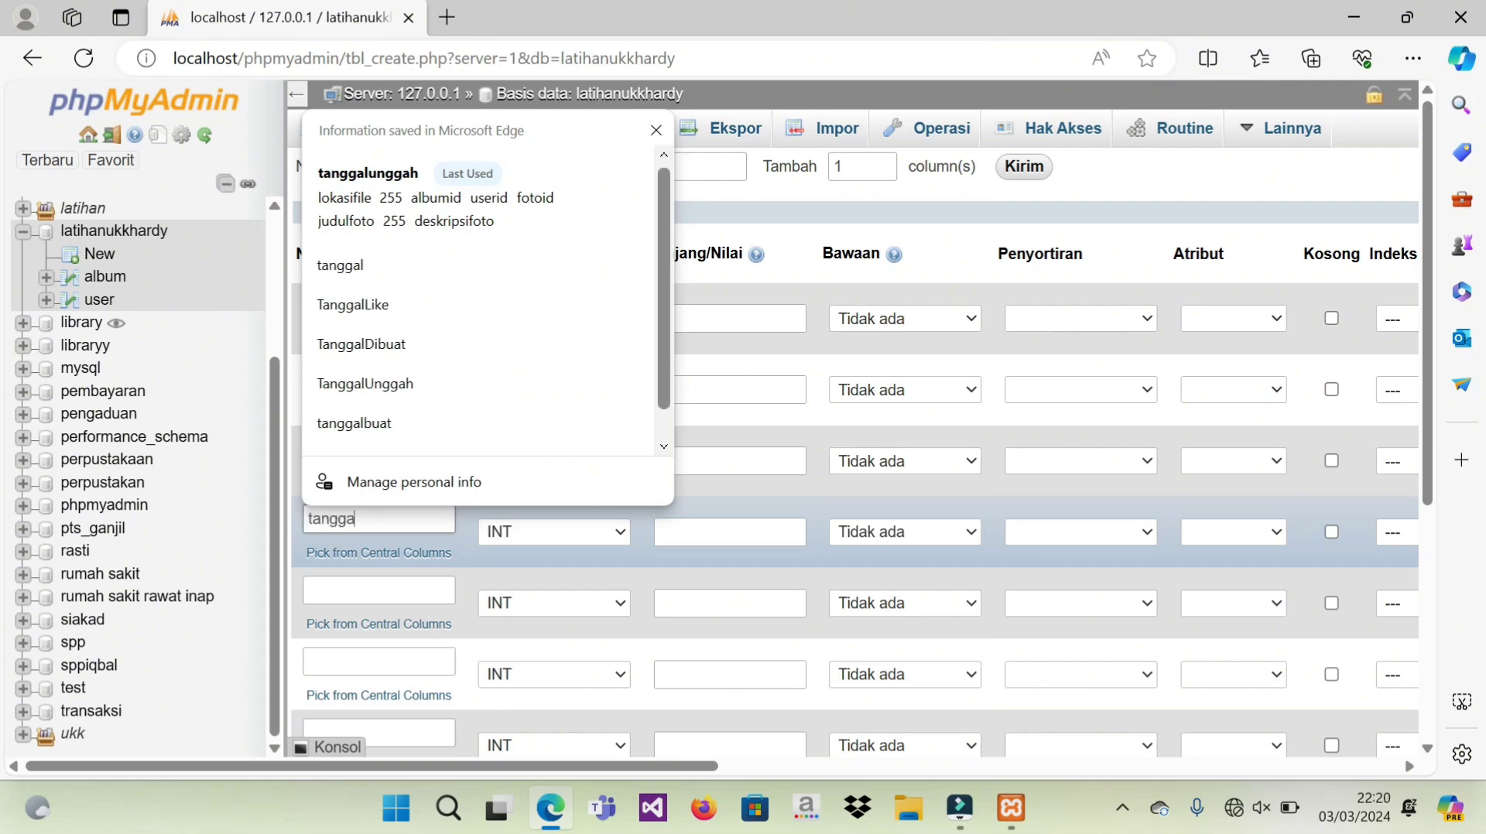
{"action": "type", "text": "lunggah"}
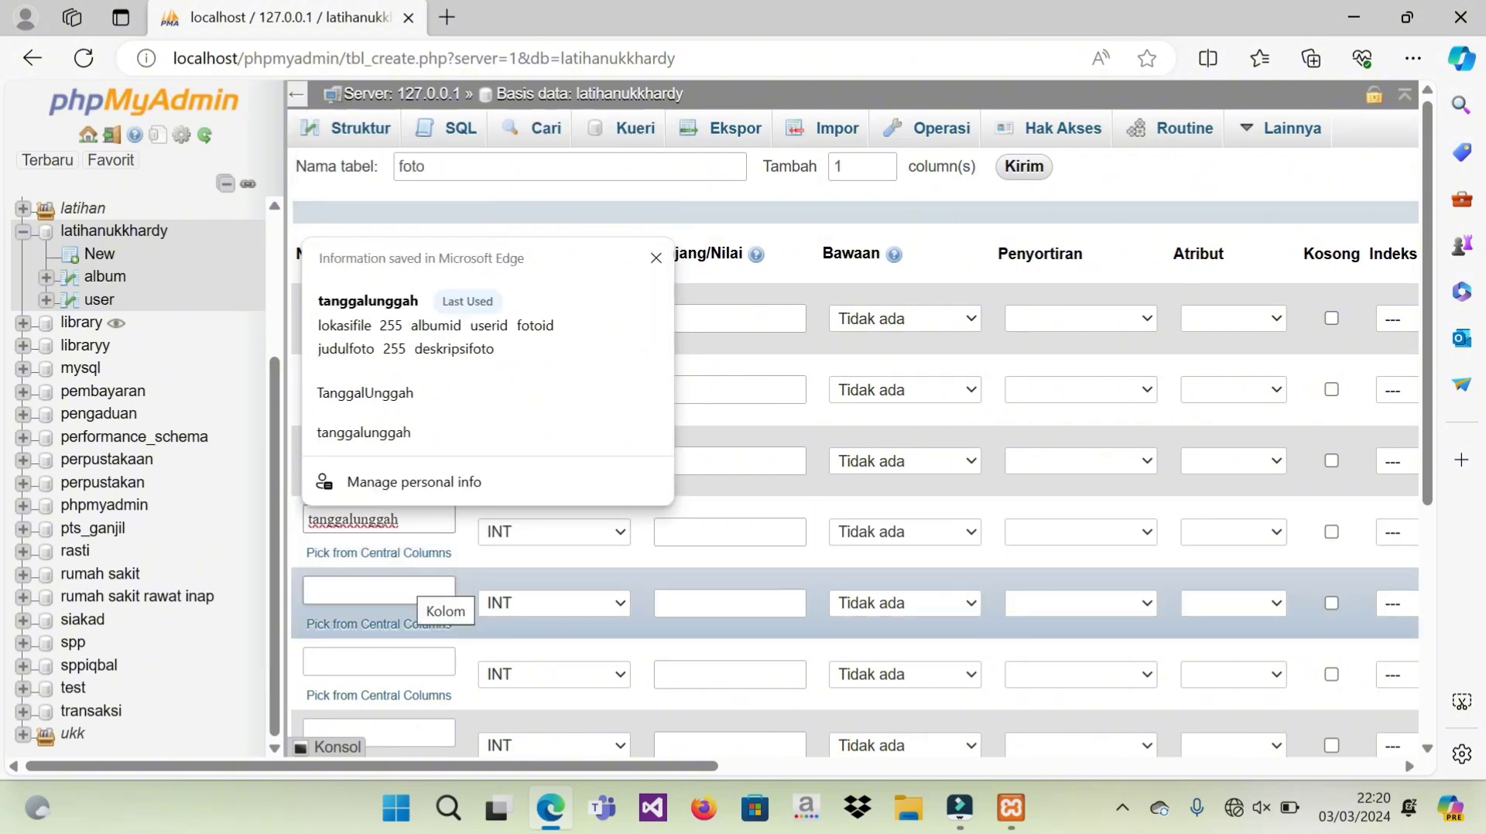
{"action": "left_click", "coordinate": [402, 591]}
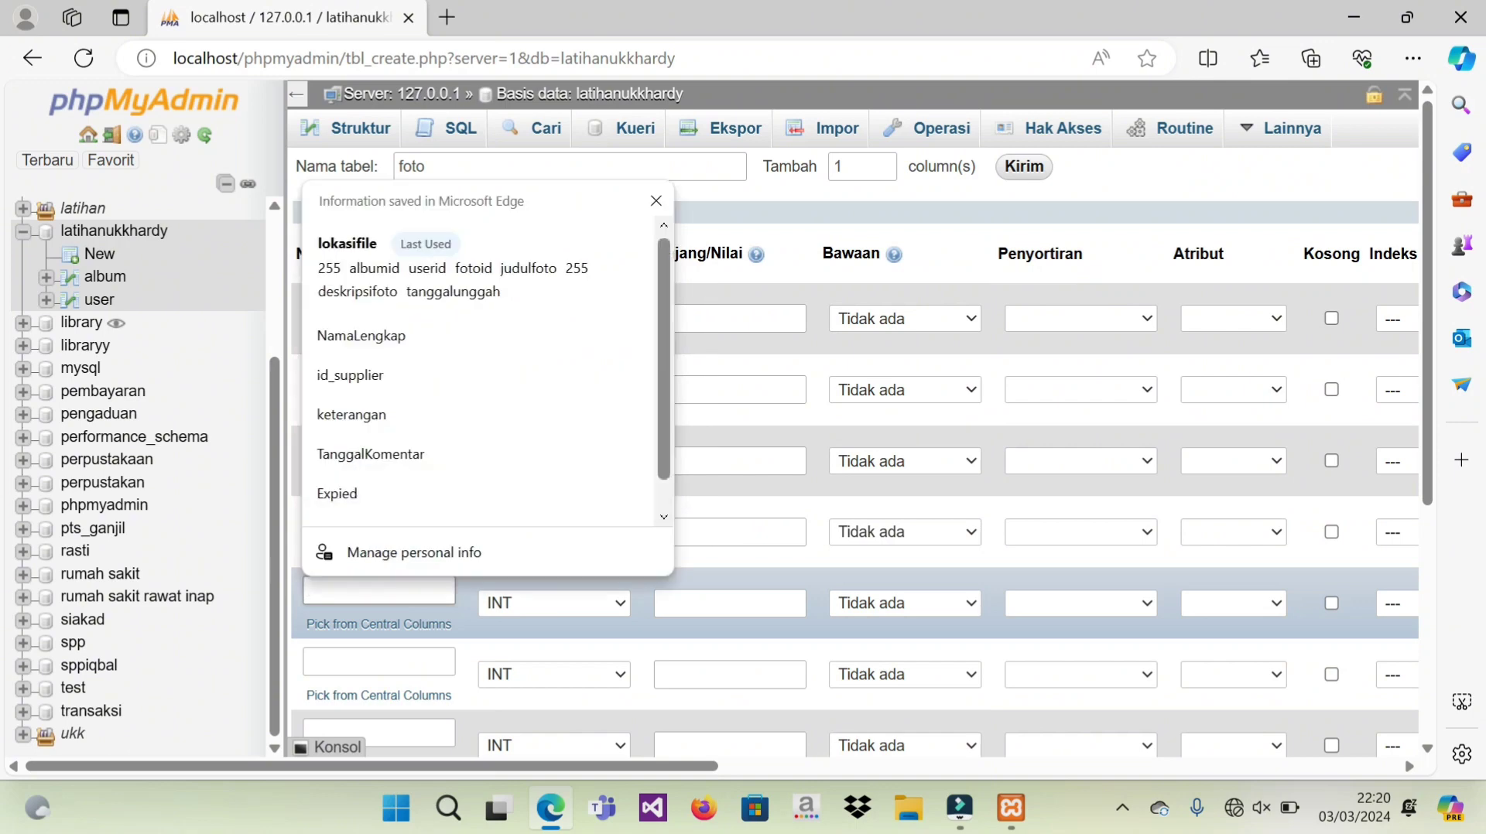
{"action": "type", "text": "lokasifile"}
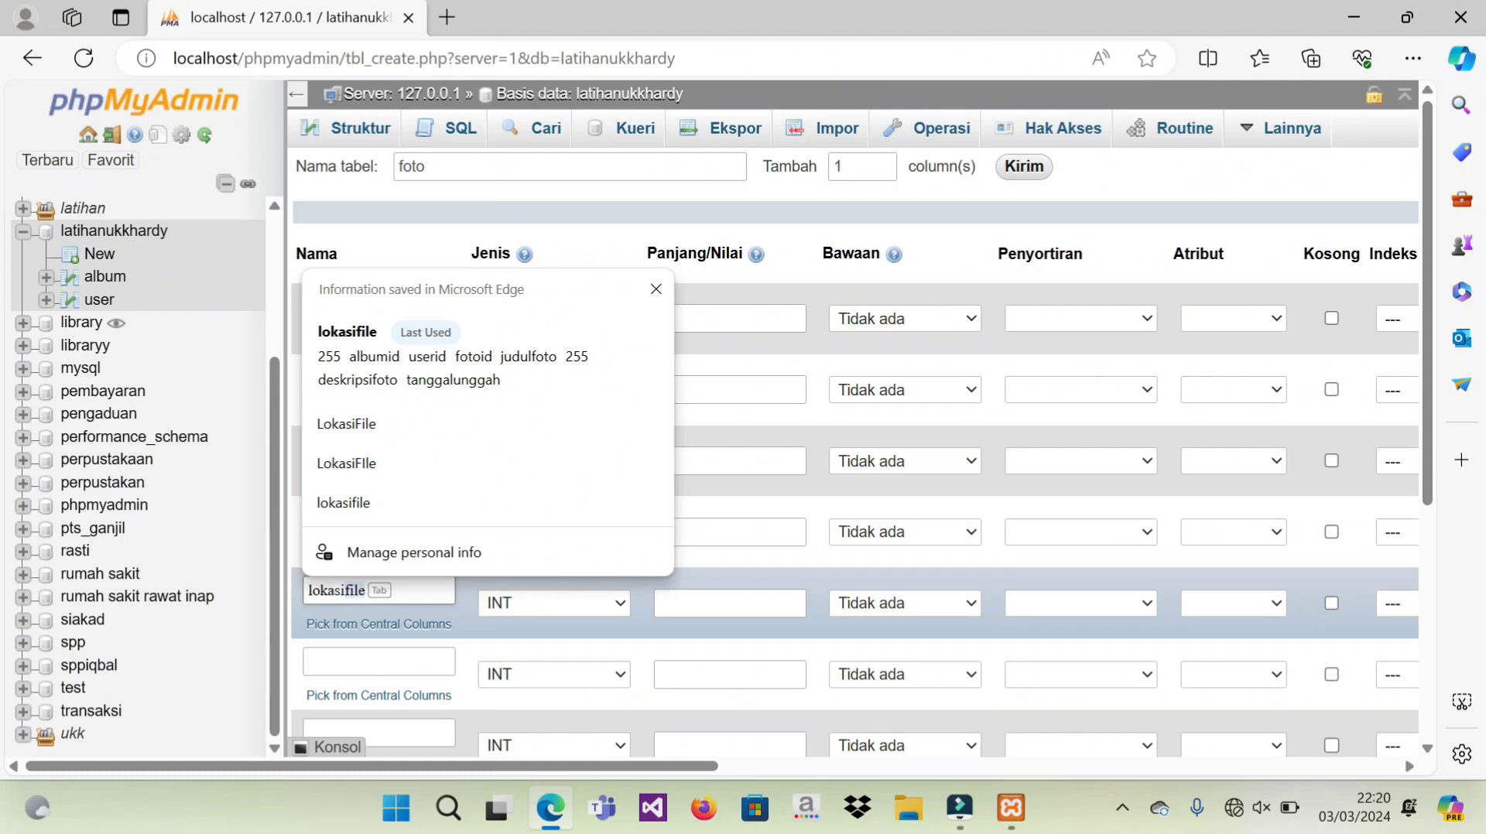
Step: Complete the fifth column name as lokasifile and name the sixth and seventh columns of the foto table albumid and userid
{"action": "key", "text": "Tab"}
{"action": "left_click", "coordinate": [380, 662]}
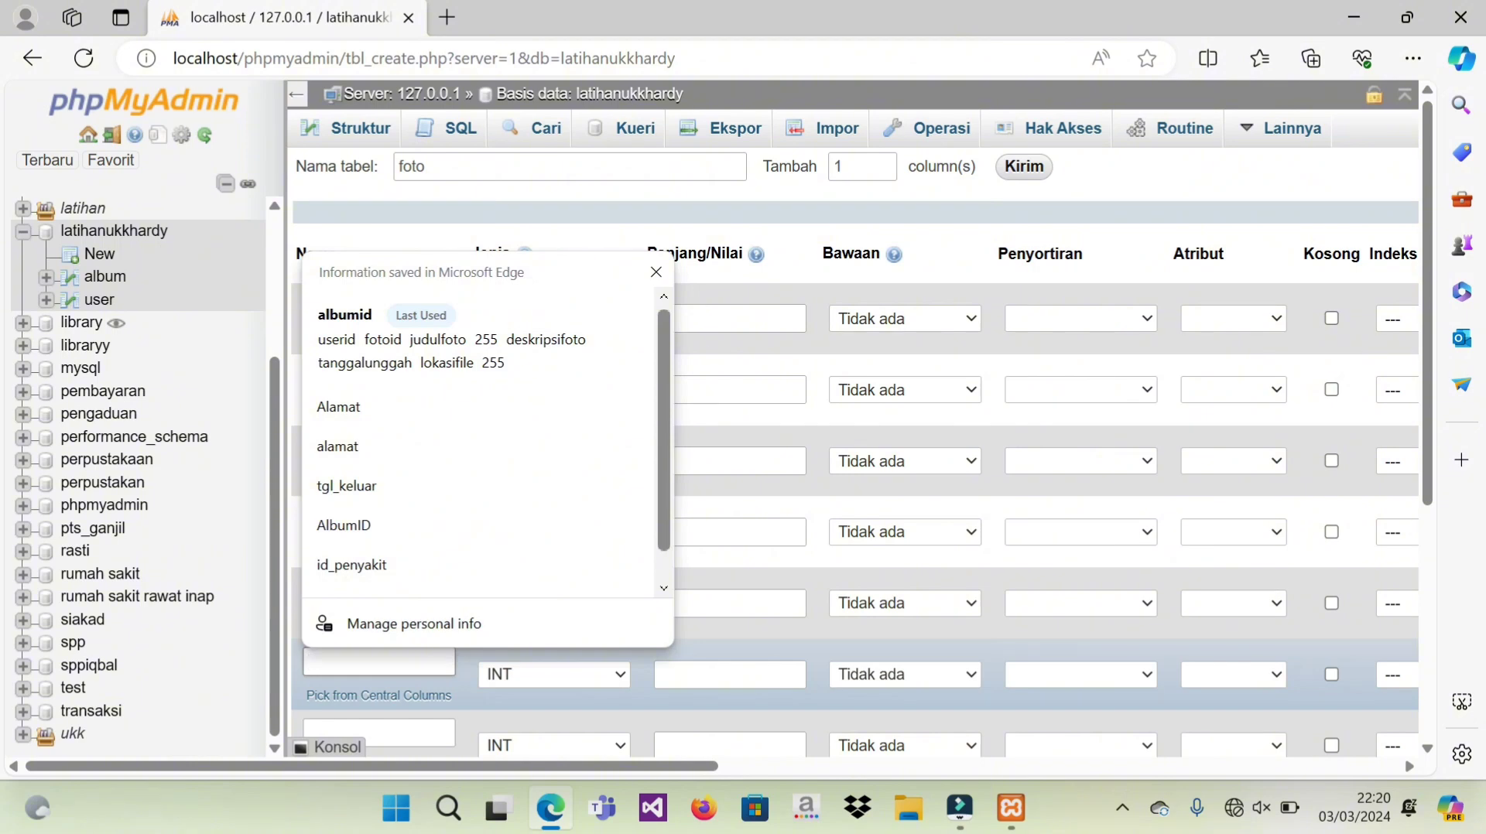
{"action": "type", "text": "al"}
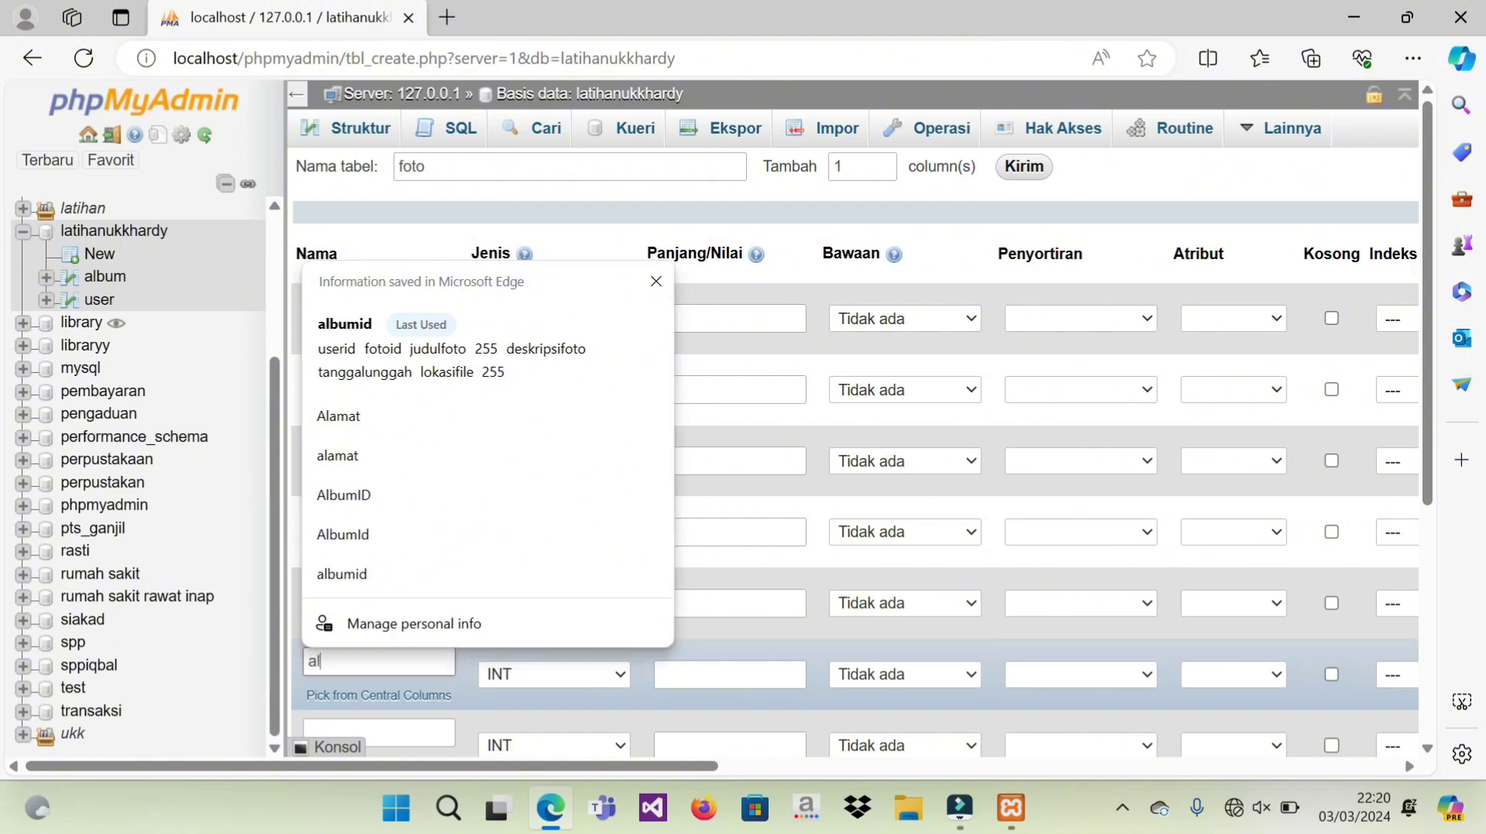
{"action": "type", "text": "b"}
{"action": "key", "text": "Tab"}
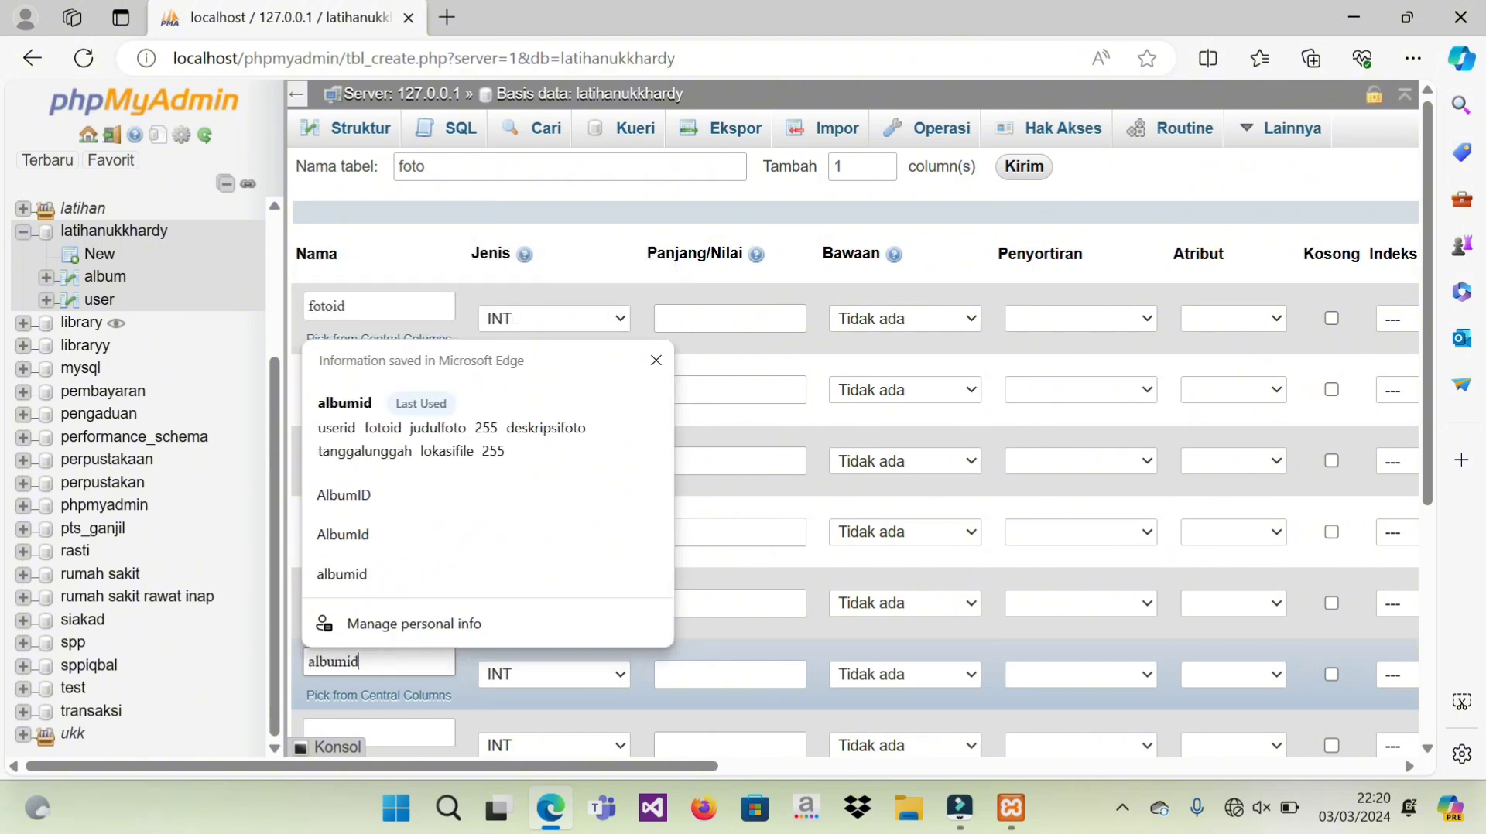
{"action": "left_click", "coordinate": [401, 735]}
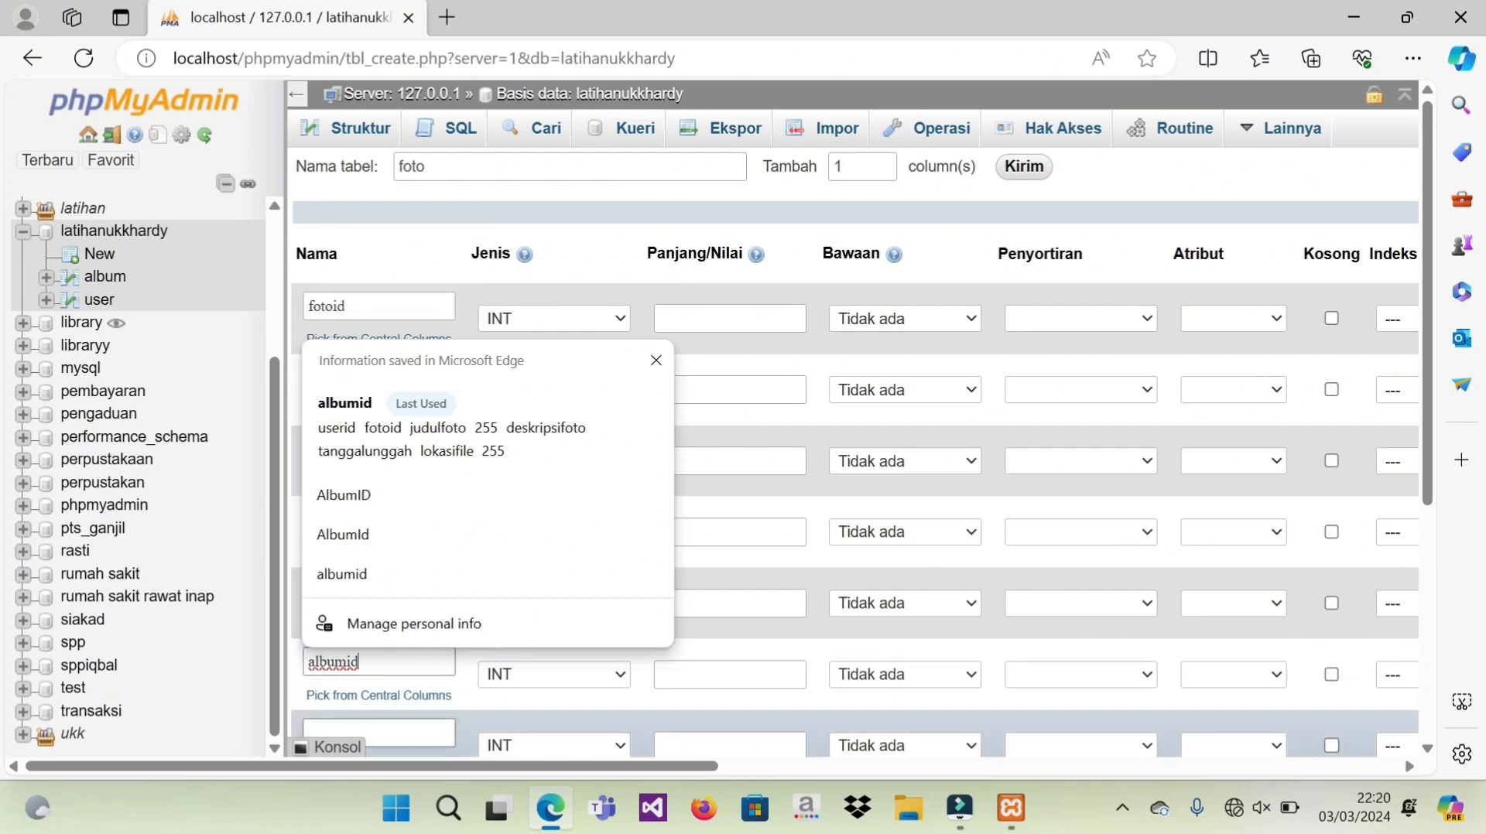
{"action": "type", "text": "userid"}
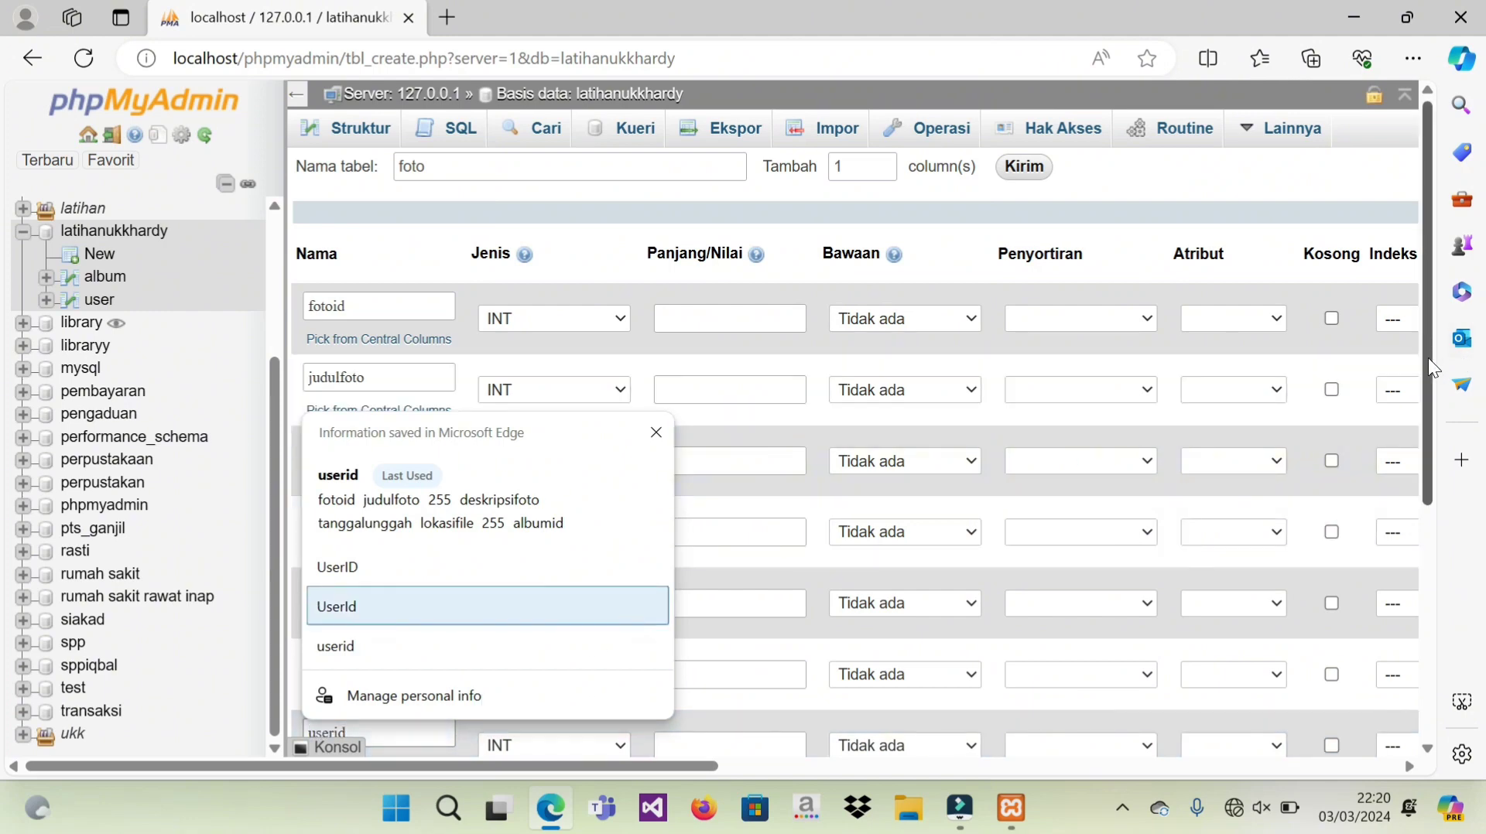
Step: Set the data type of the judulfoto column to VARCHAR and of the deskripsi column to TEXT
{"action": "left_click_drag", "start_coordinate": [1428, 359], "coordinate": [1433, 405]}
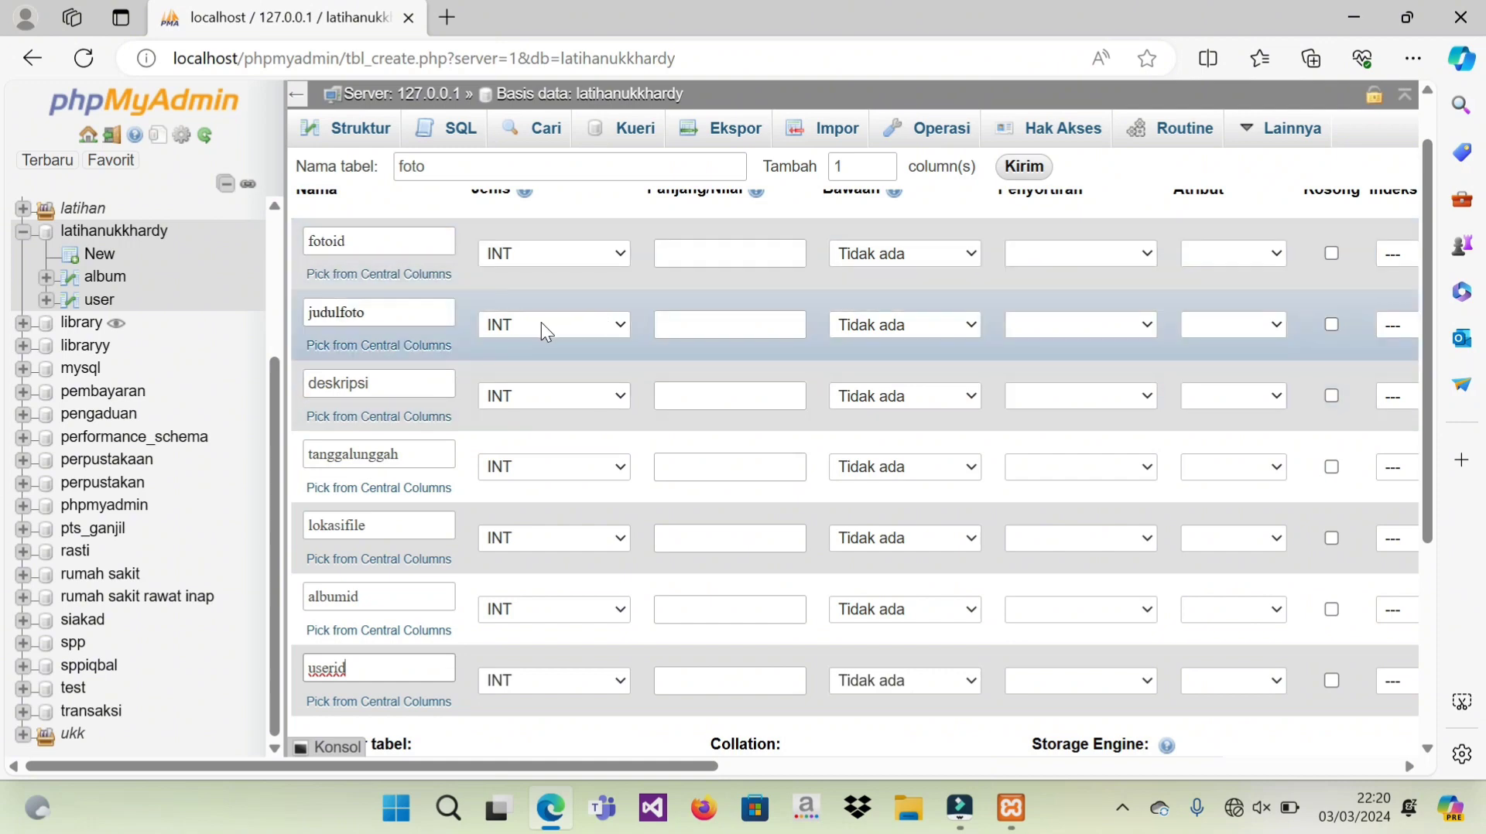
{"action": "left_click", "coordinate": [542, 322]}
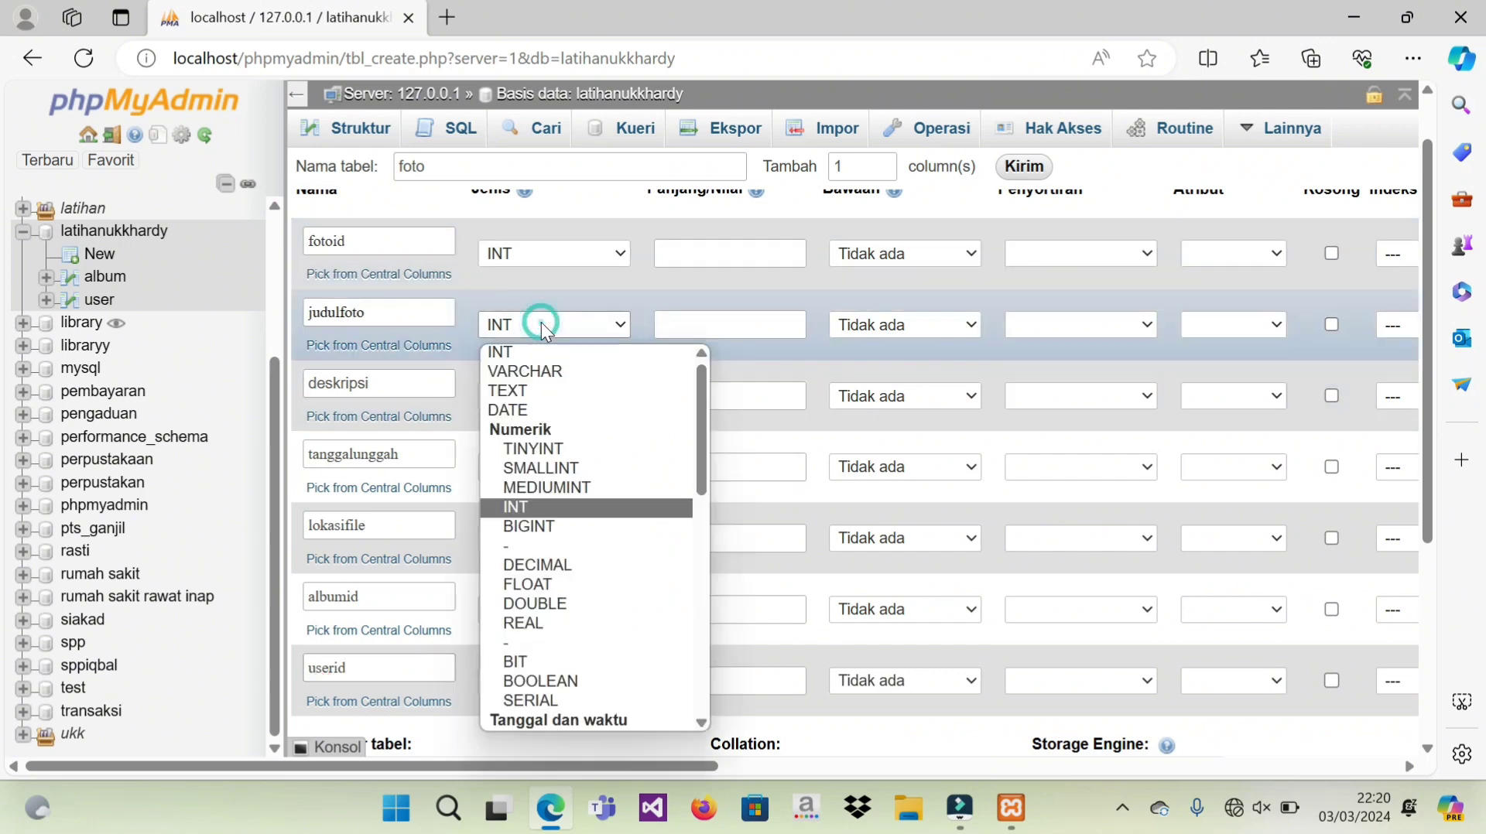
{"action": "left_click", "coordinate": [534, 378]}
{"action": "left_click", "coordinate": [540, 397]}
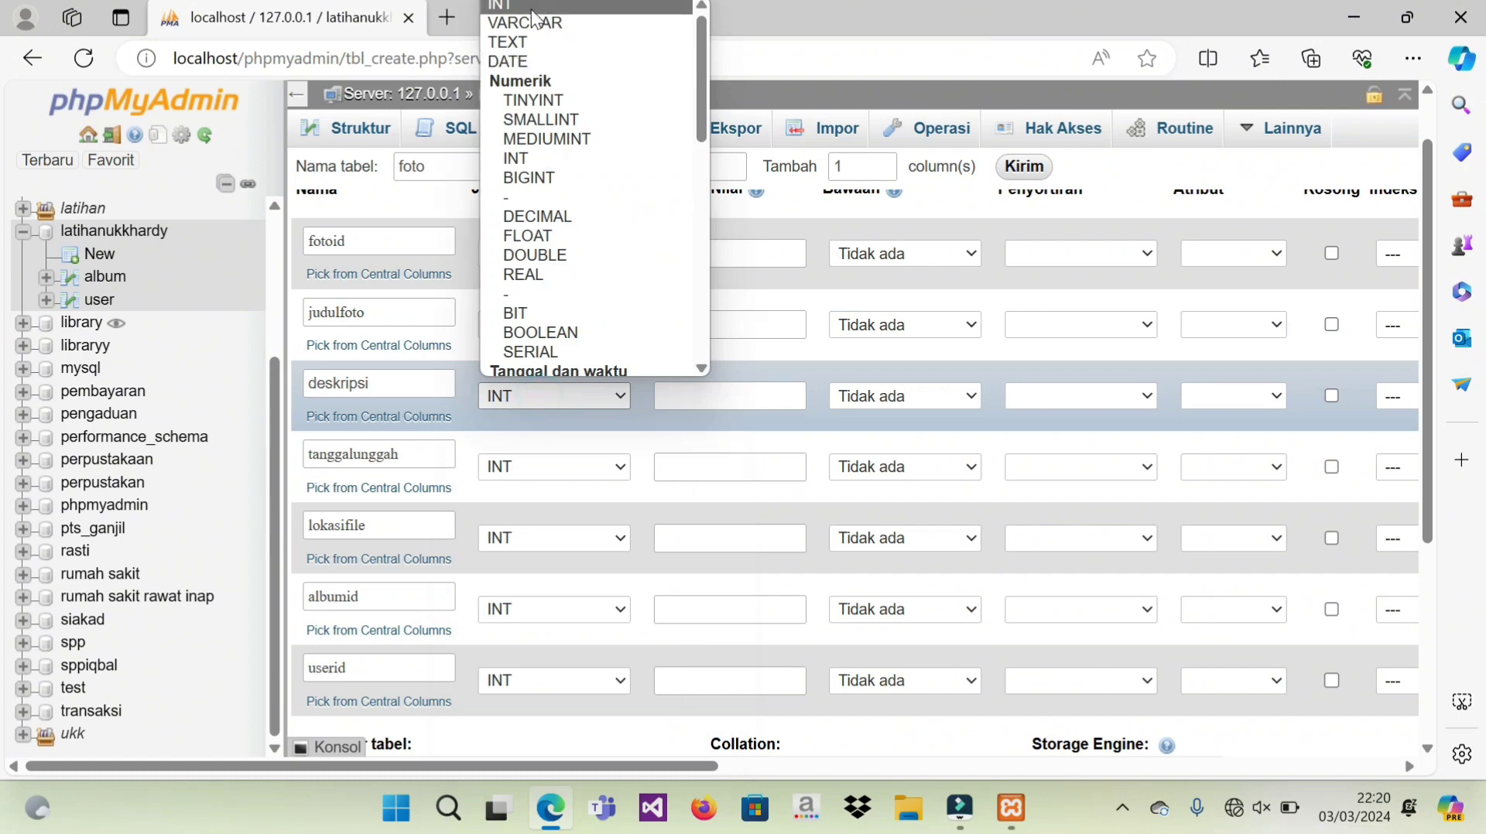
{"action": "left_click", "coordinate": [528, 41]}
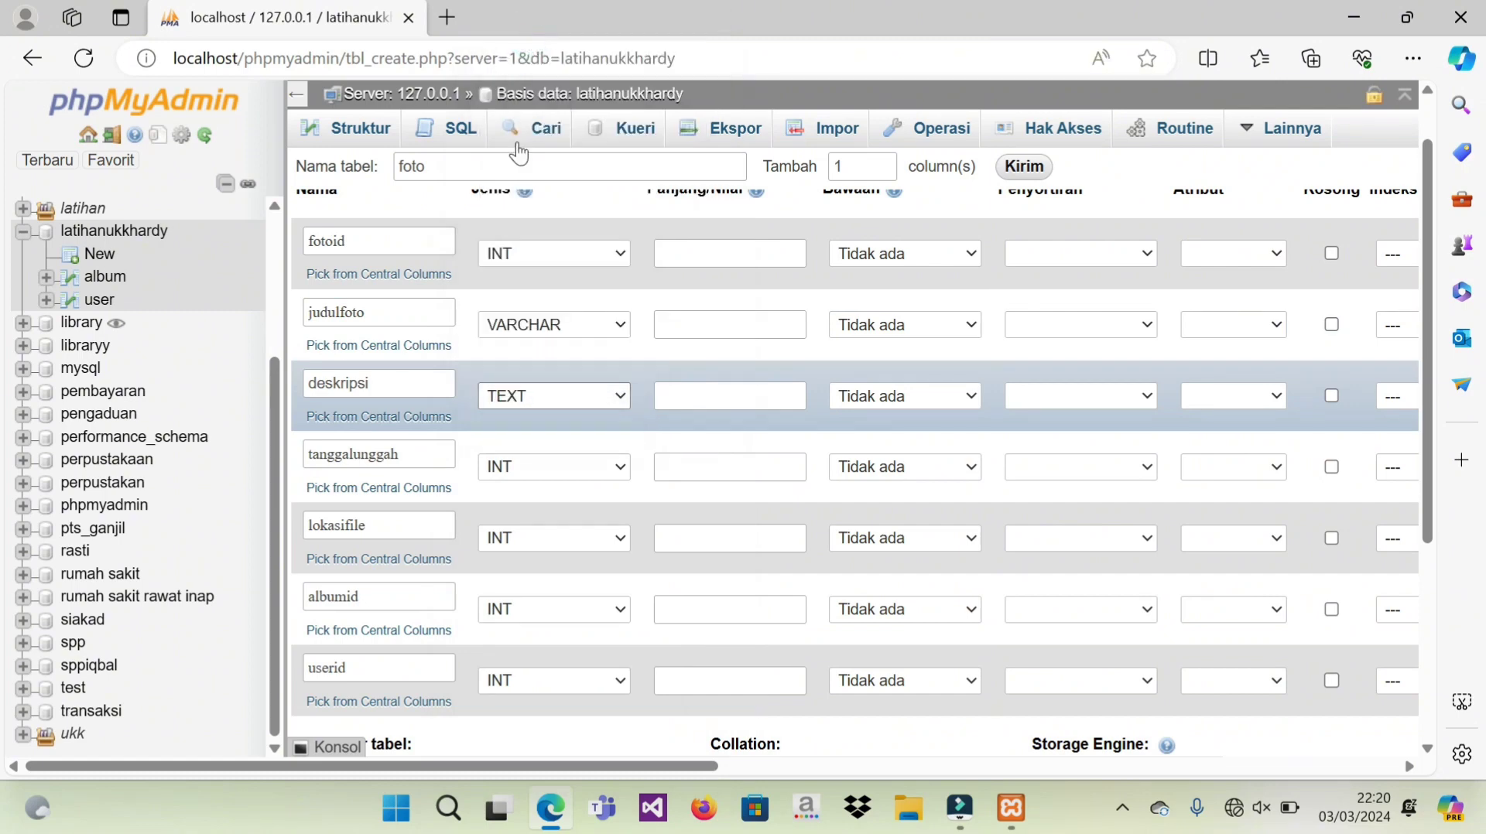
Step: Set the data type of the tanggalunggah column to DATE and of the lokasifile column to VARCHAR
{"action": "left_click", "coordinate": [514, 463]}
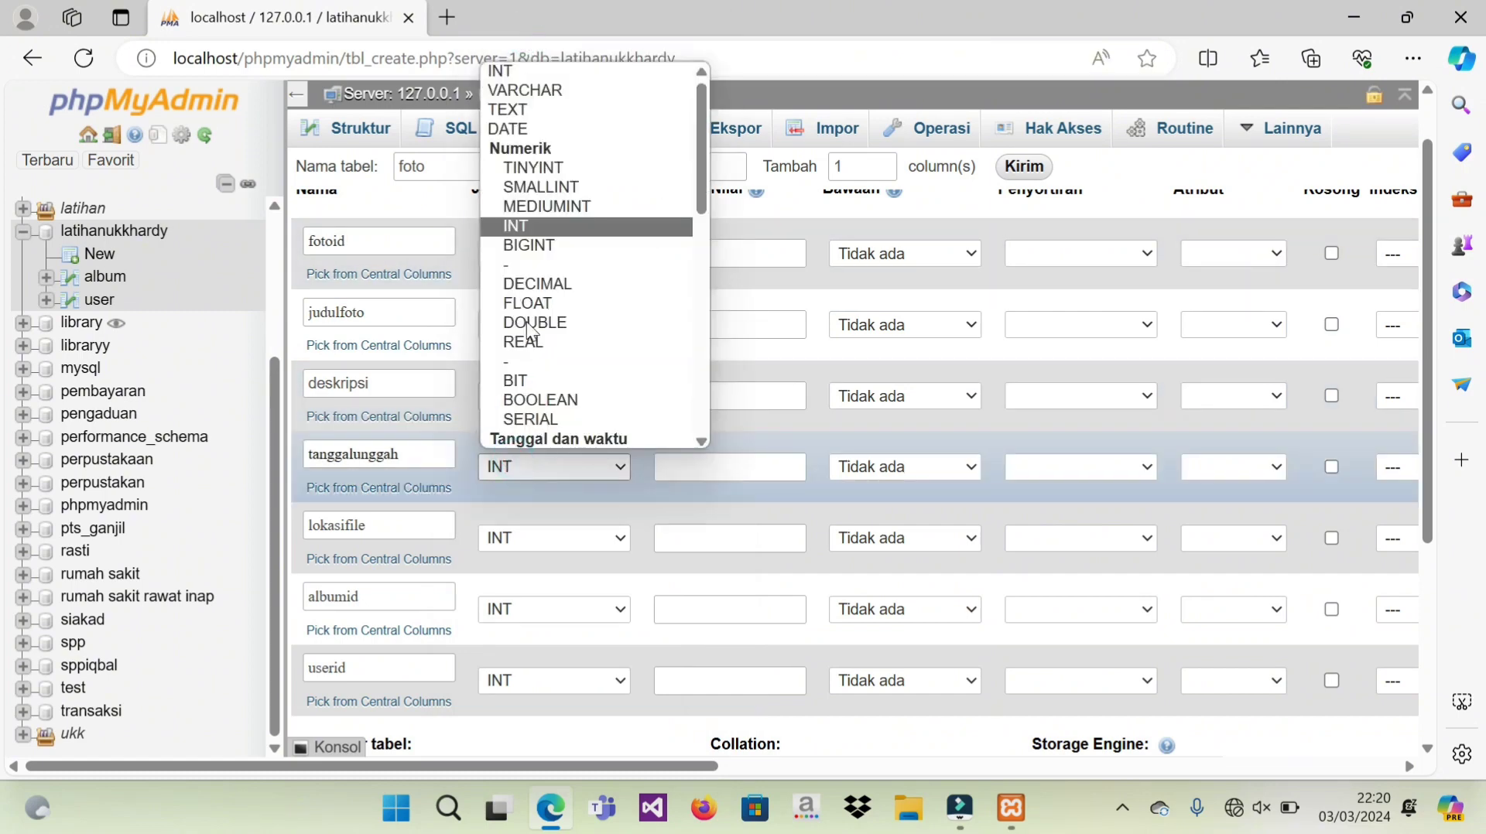
{"action": "left_click", "coordinate": [554, 130]}
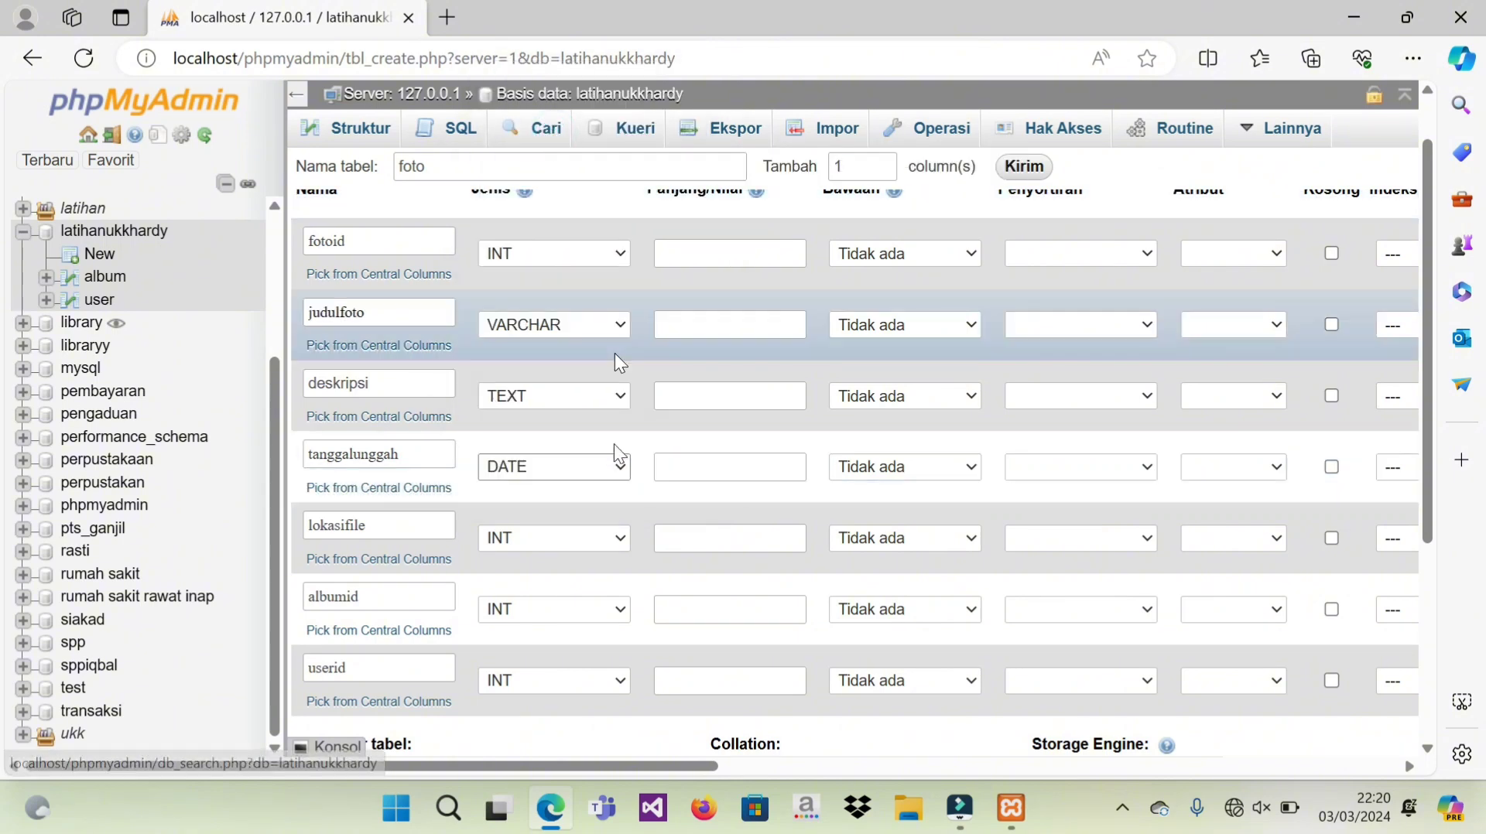
{"action": "left_click", "coordinate": [620, 540]}
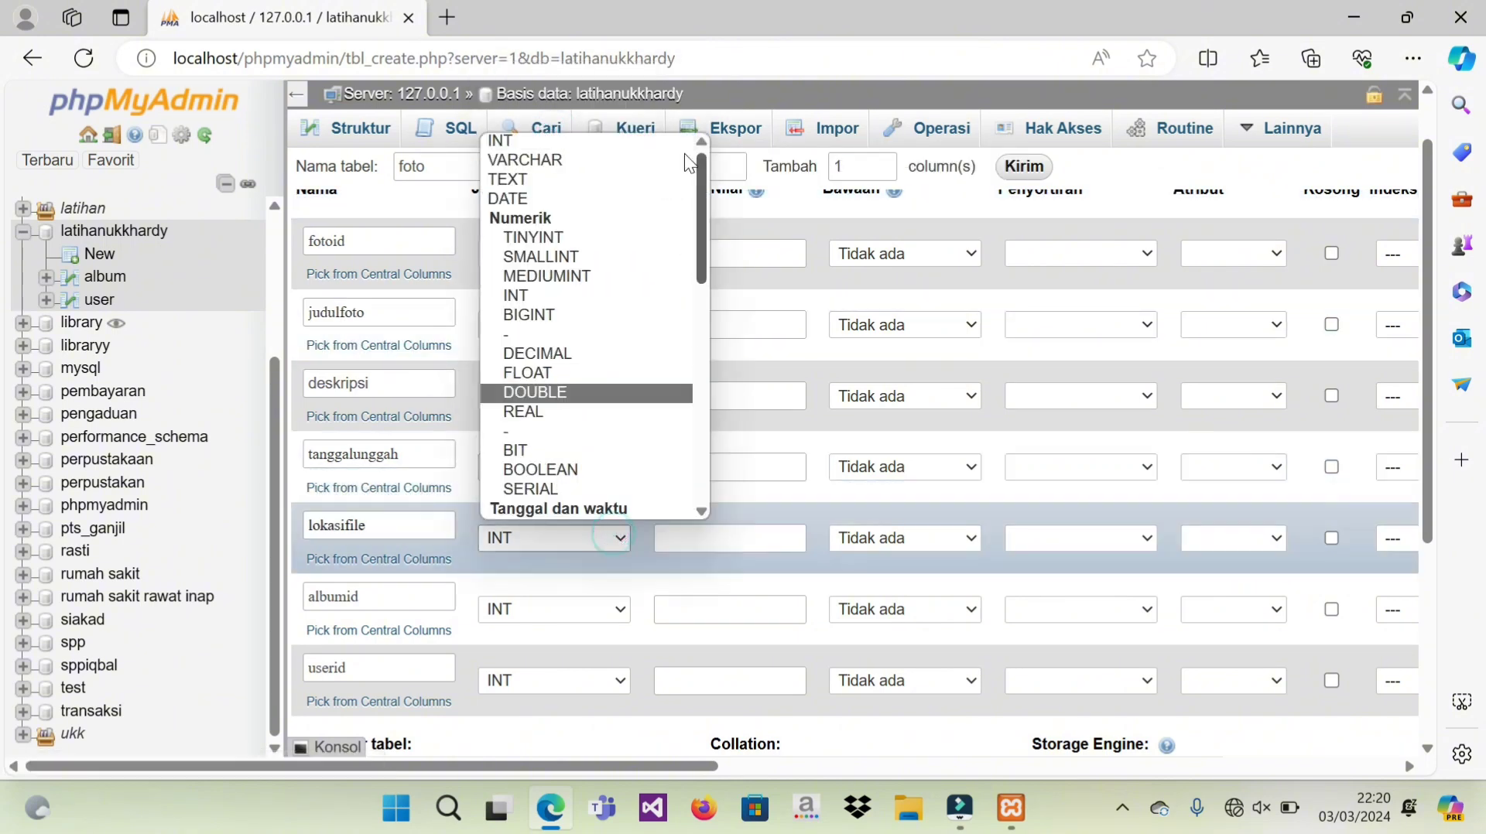
{"action": "left_click", "coordinate": [633, 153]}
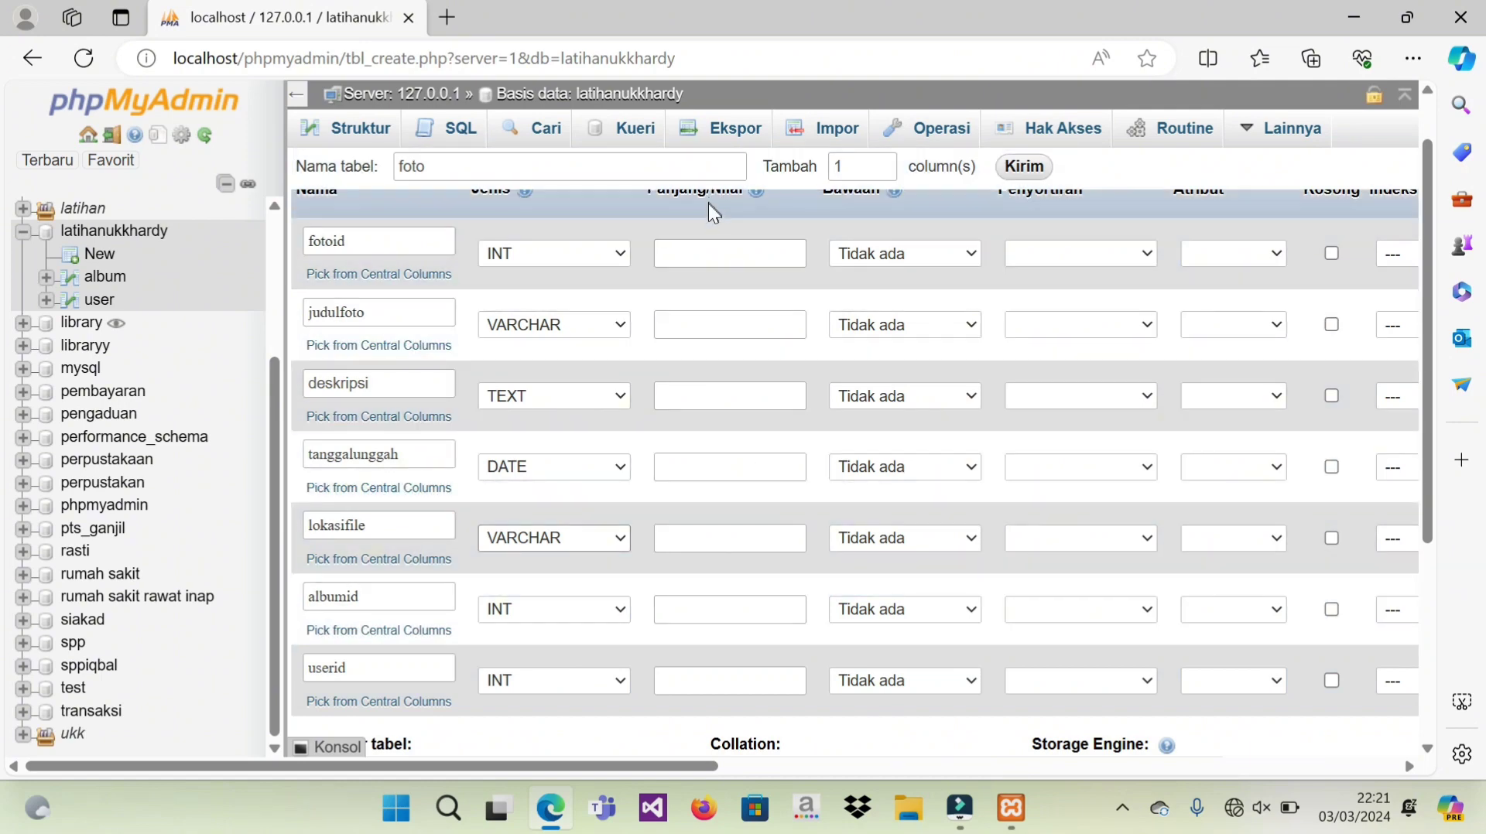
Step: Set the length of the judulfoto and lokasifile columns to 255
{"action": "left_click", "coordinate": [730, 324]}
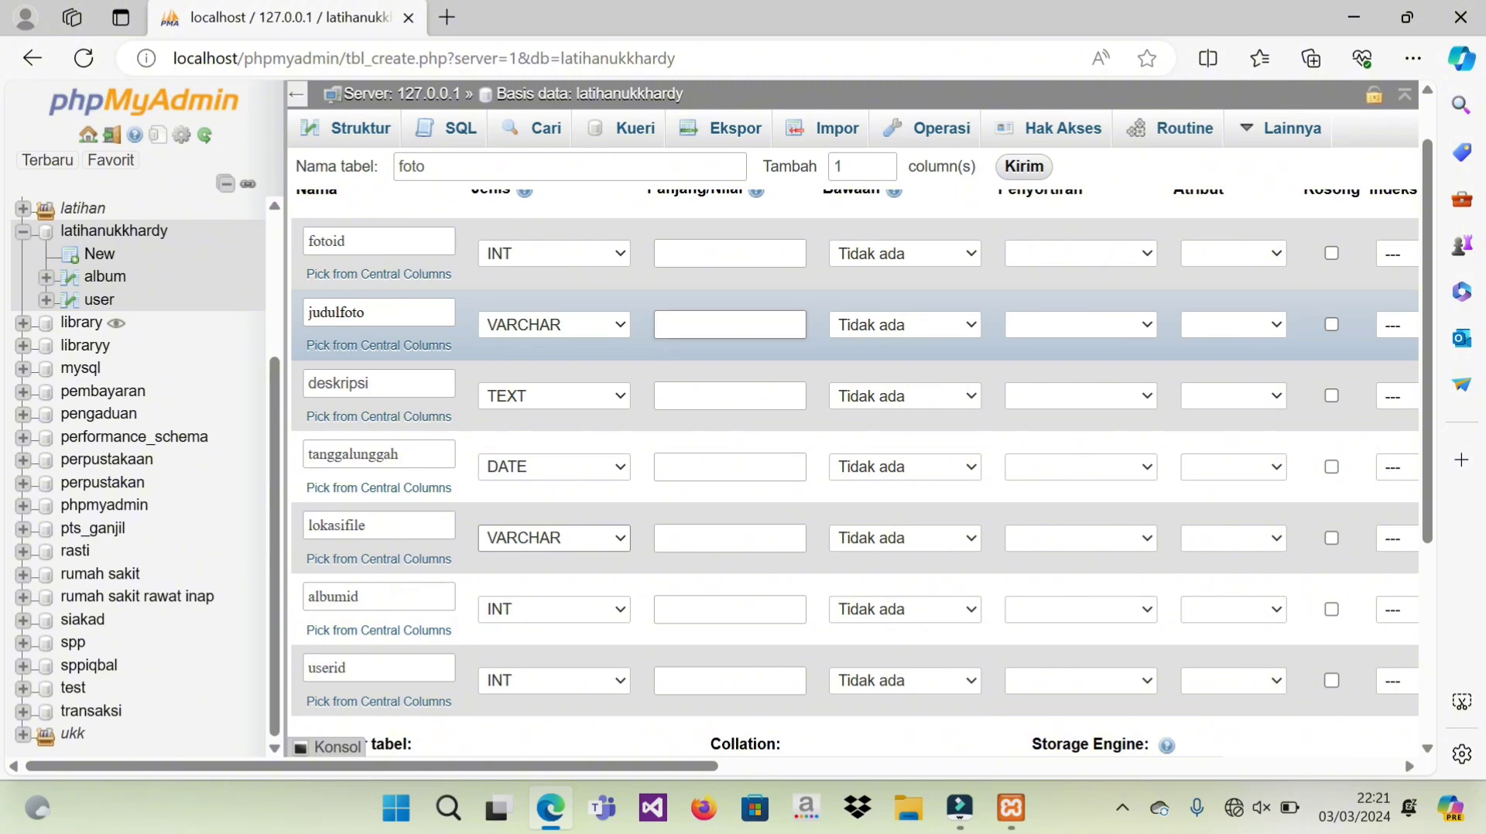
{"action": "left_click", "coordinate": [675, 323]}
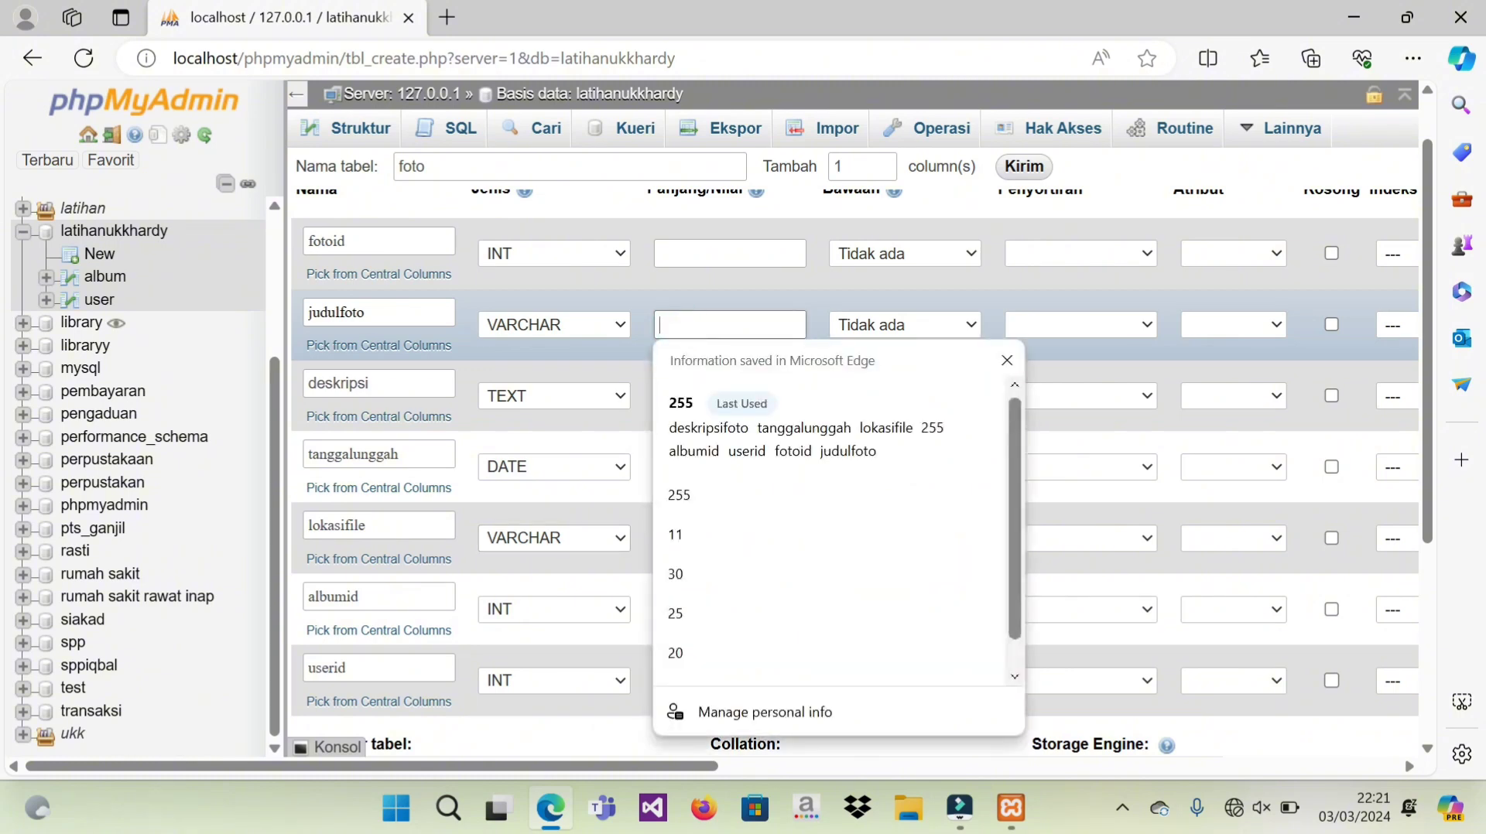
{"action": "type", "text": "255"}
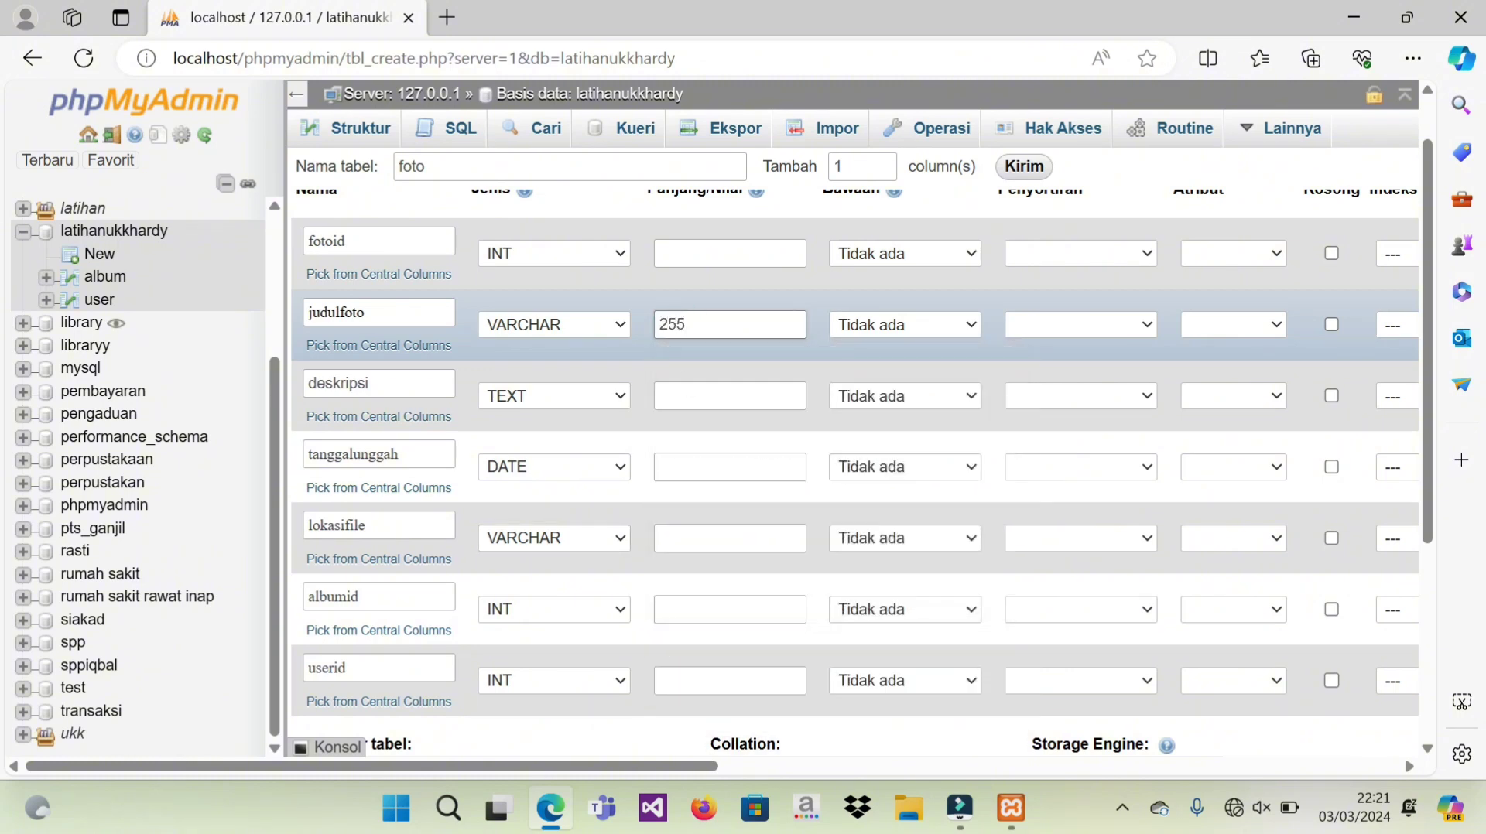
{"action": "left_click", "coordinate": [707, 538]}
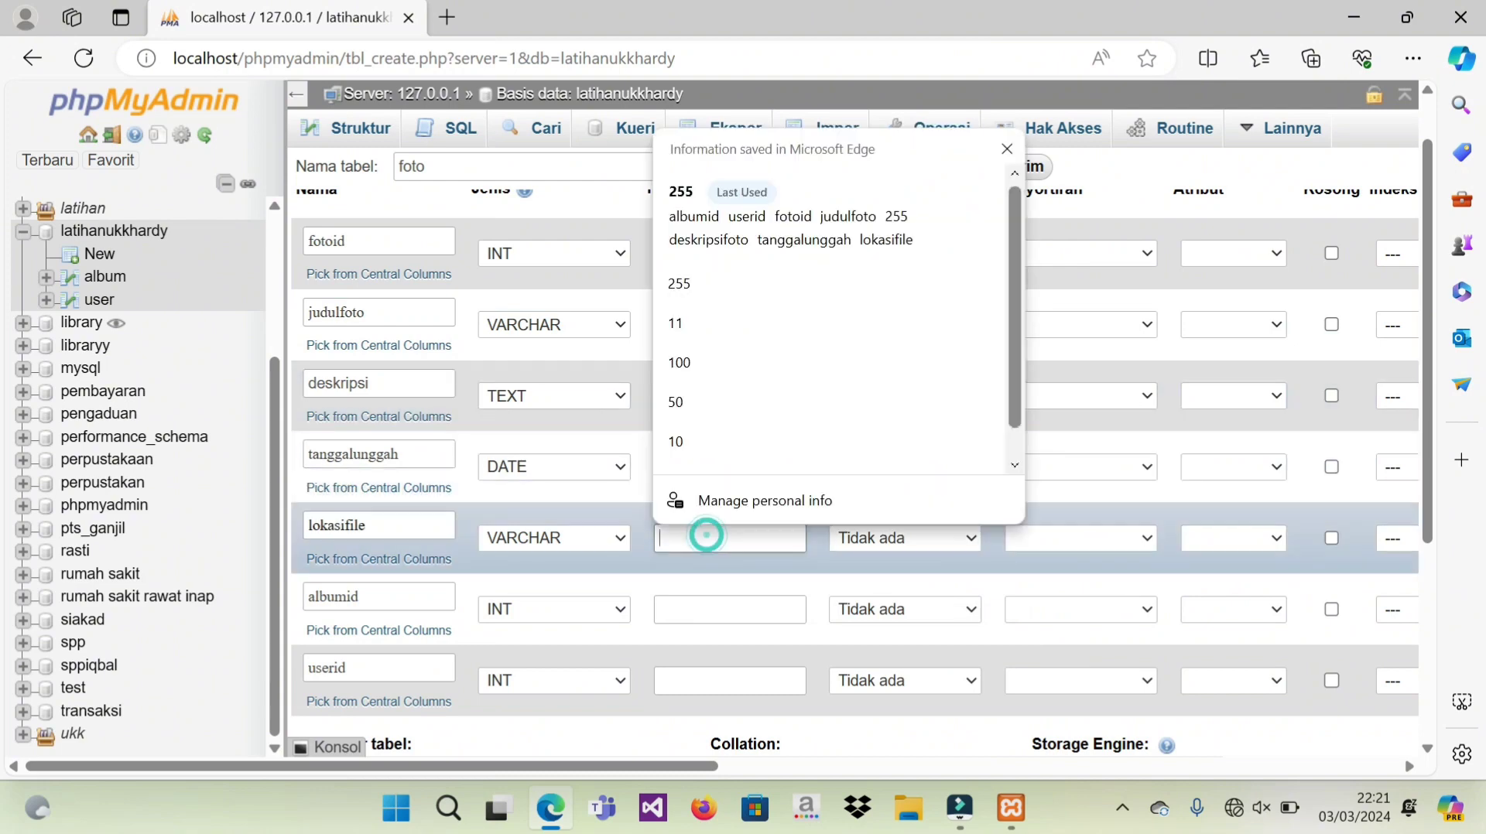
{"action": "type", "text": "2"}
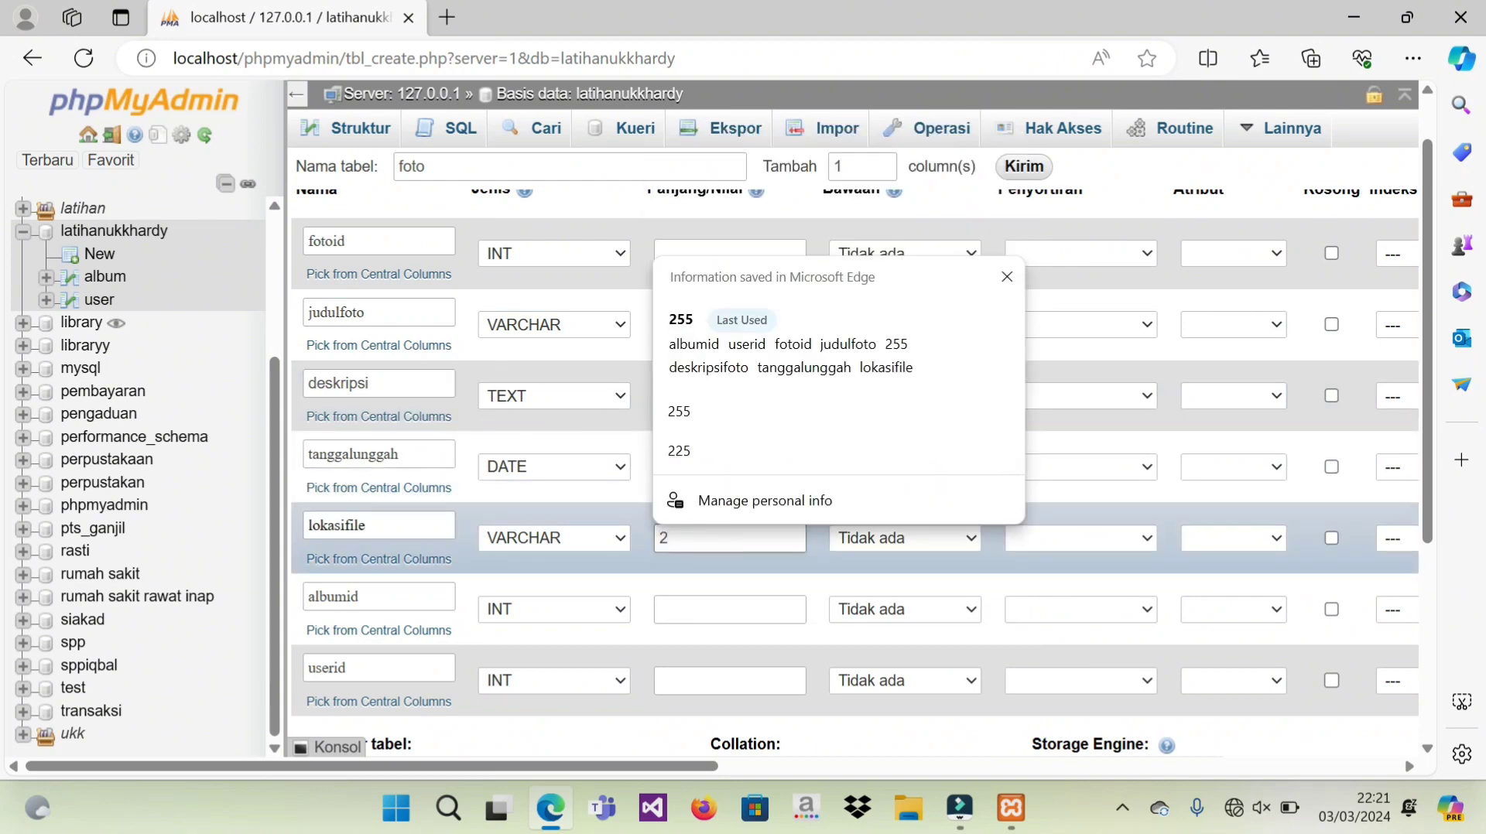
{"action": "type", "text": "55"}
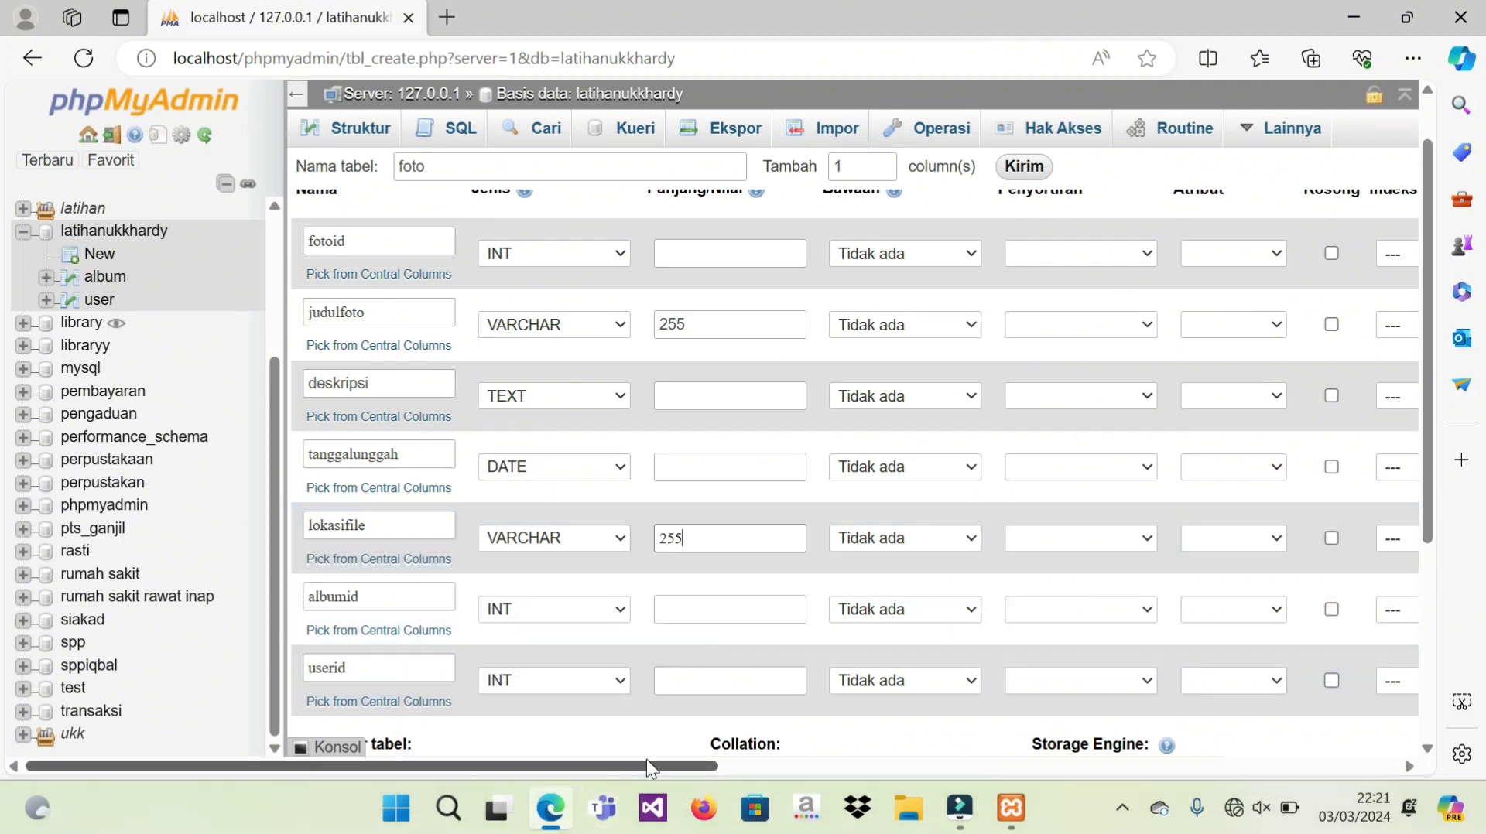
Step: Make the fotoid column the PRIMARY key of the foto table and turn on auto-increment for it
{"action": "left_click_drag", "start_coordinate": [647, 759], "coordinate": [892, 796]}
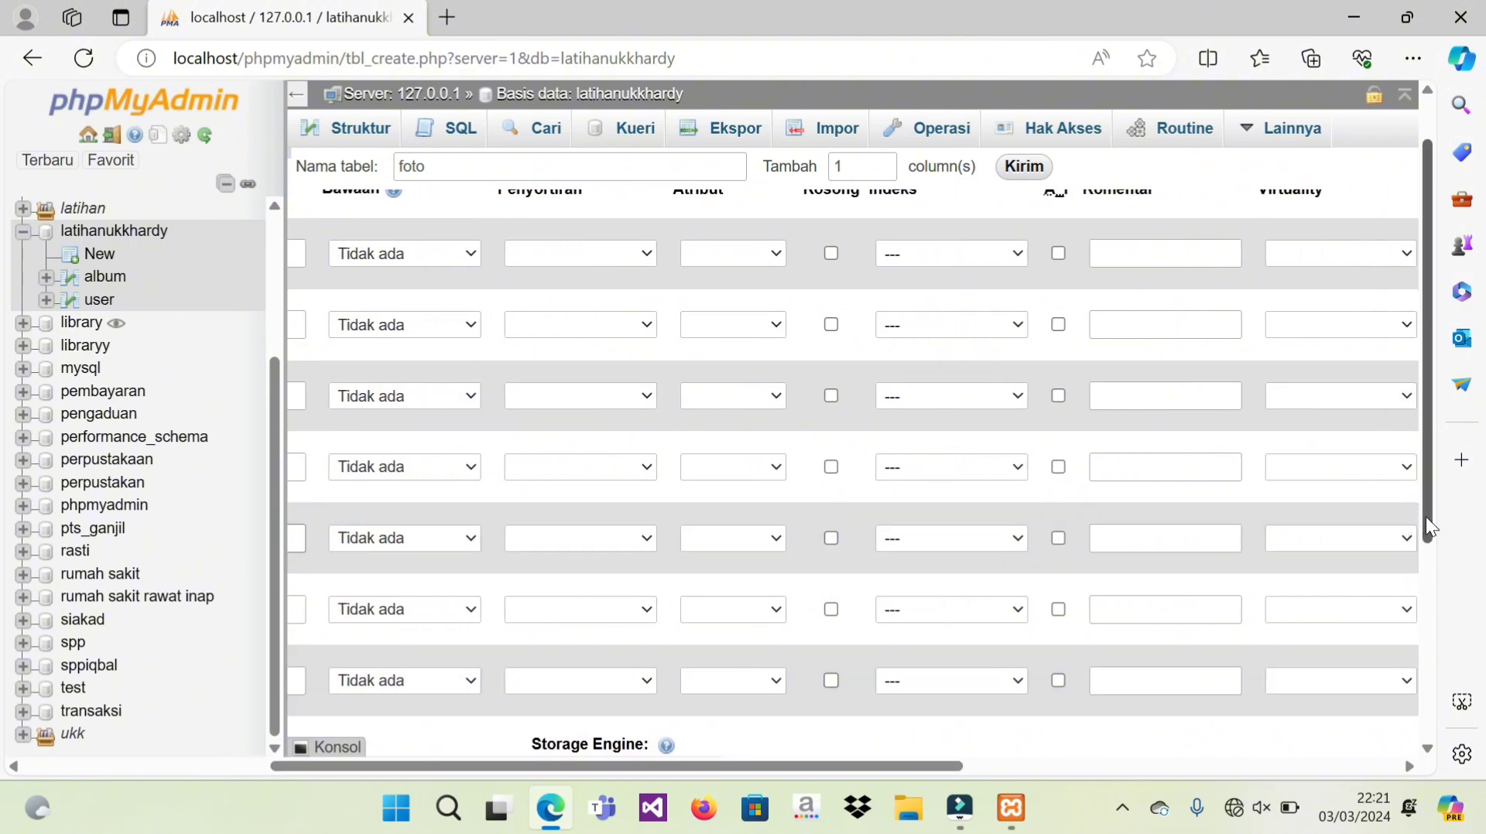
{"action": "left_click_drag", "start_coordinate": [1427, 519], "coordinate": [1405, 453]}
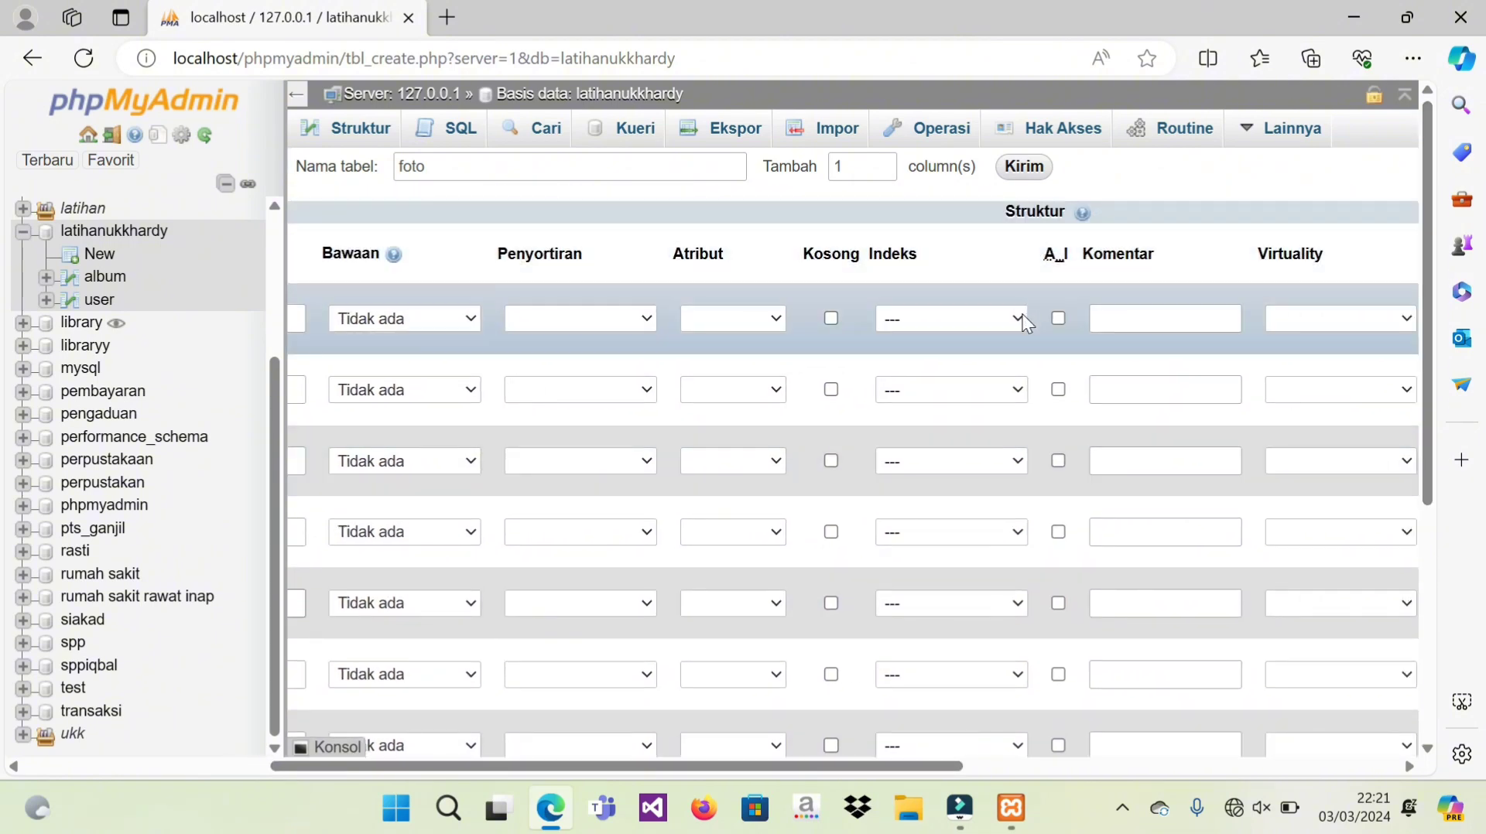
{"action": "left_click", "coordinate": [1021, 318]}
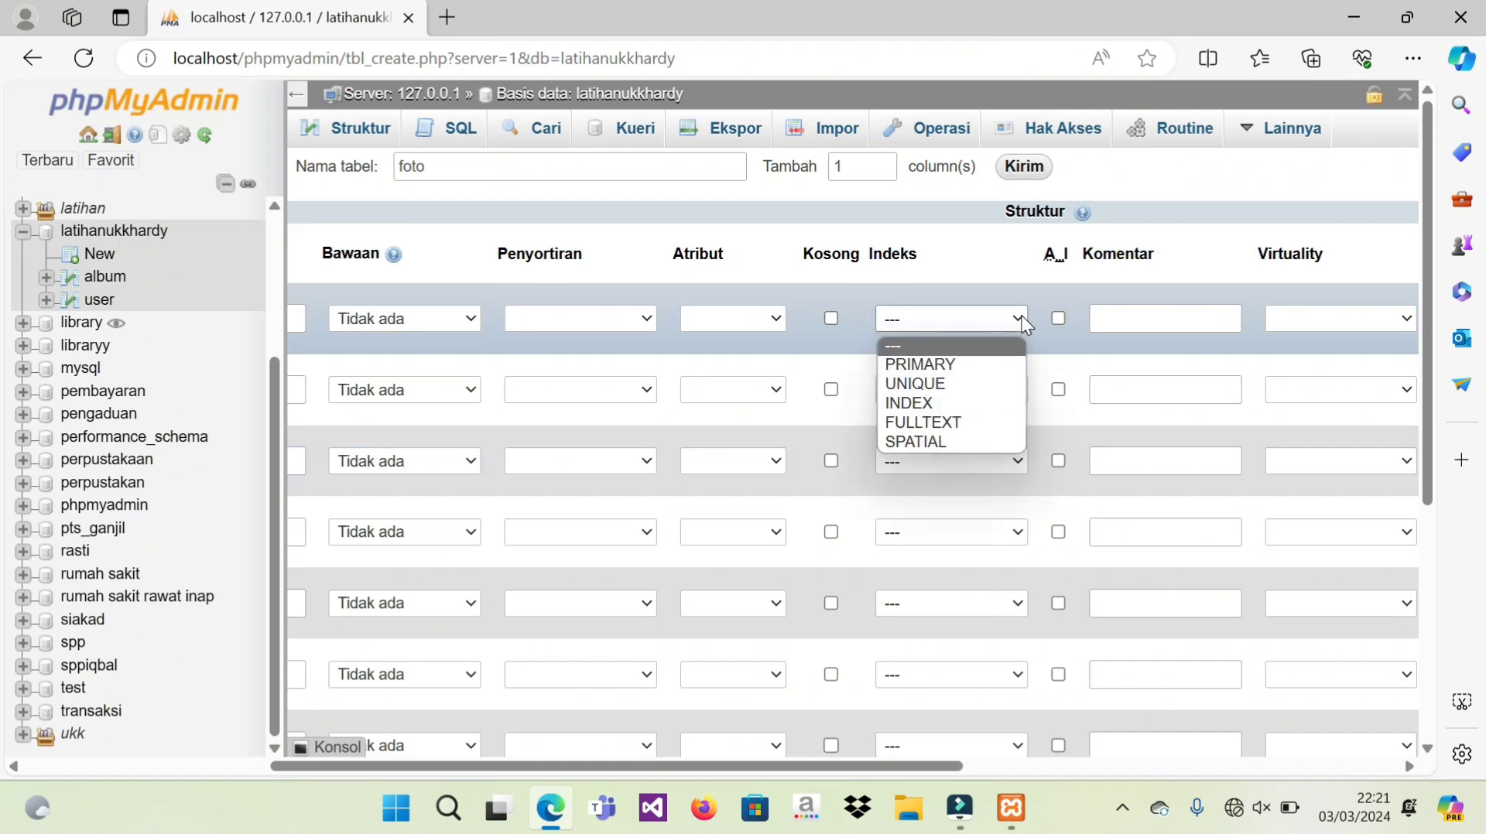
{"action": "left_click", "coordinate": [964, 363]}
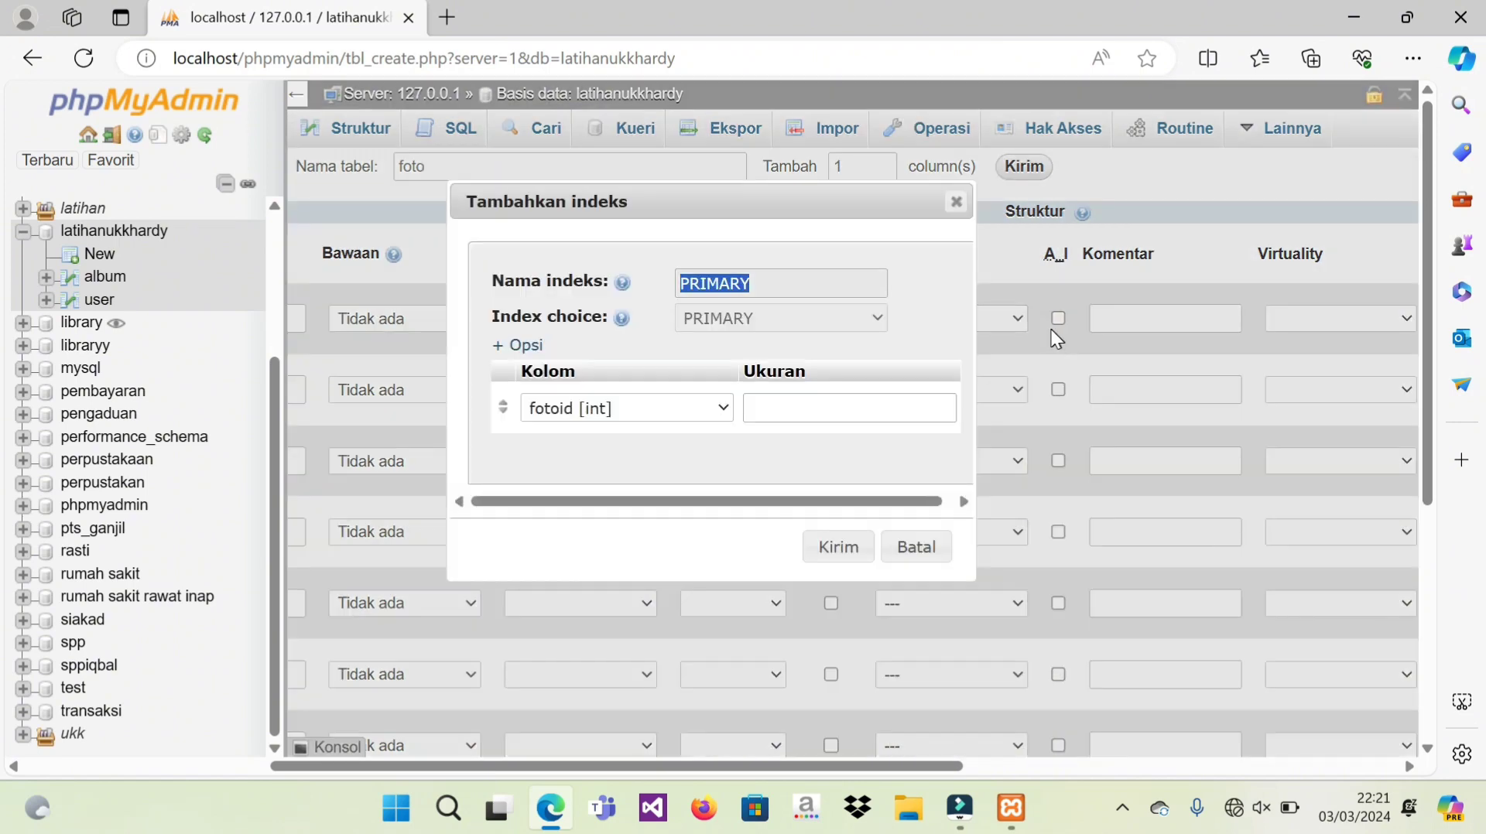
{"action": "left_click", "coordinate": [836, 548]}
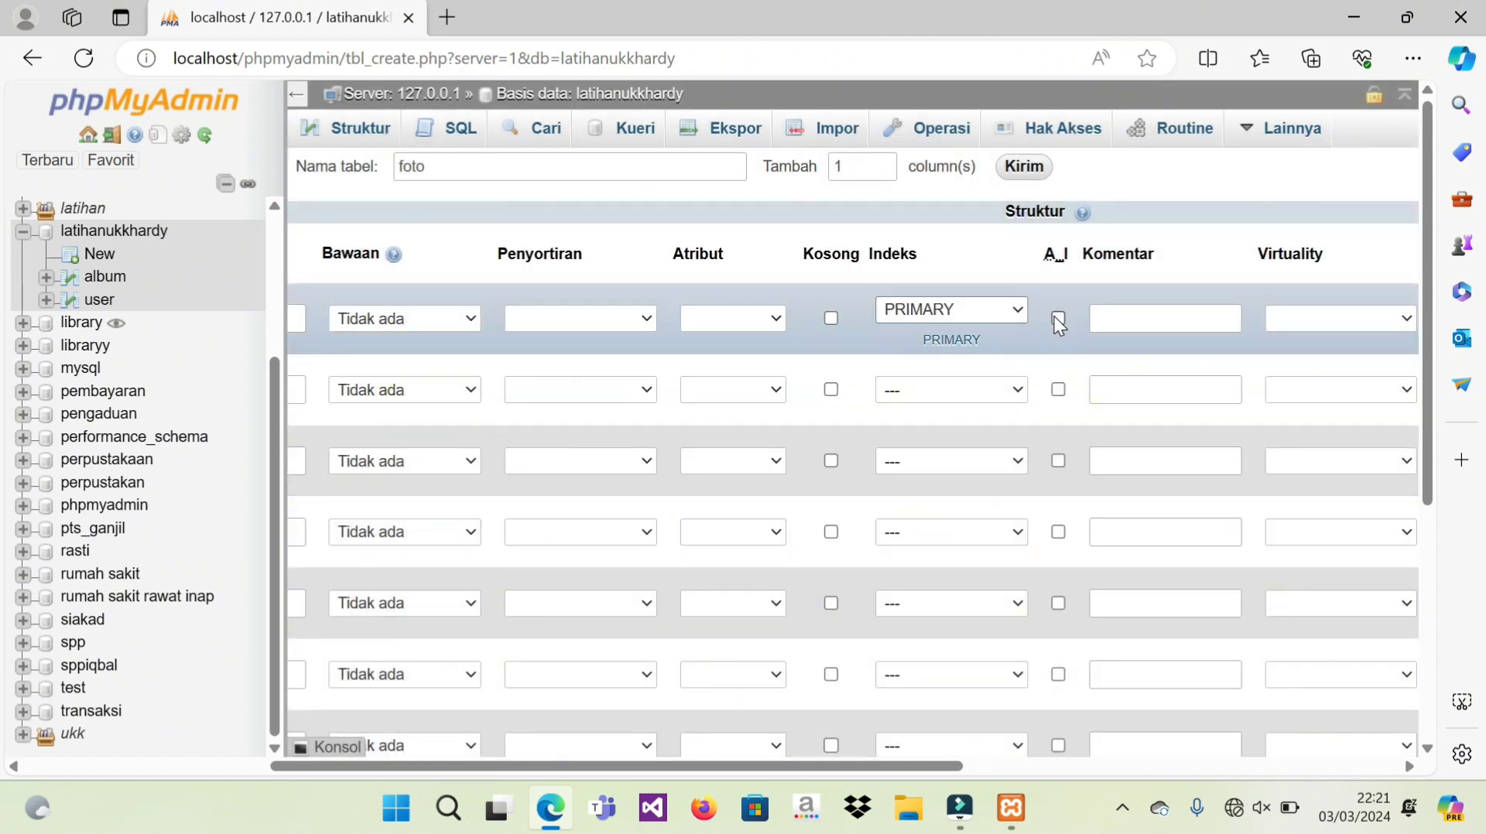
{"action": "left_click", "coordinate": [1057, 318]}
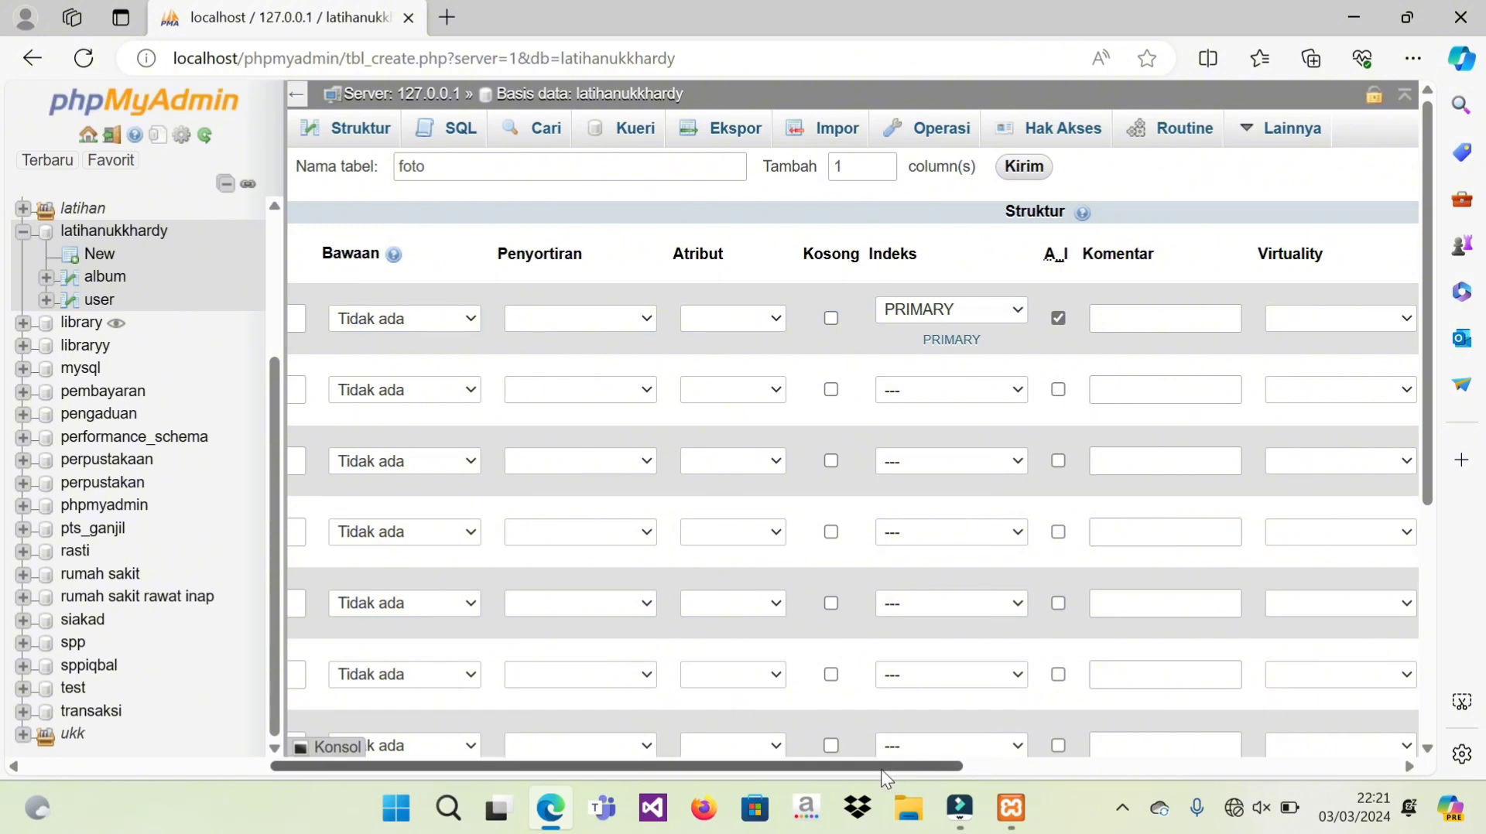
Step: Add an INDEX on the albumid column of the foto table, leaving the index name and size empty
{"action": "left_click_drag", "start_coordinate": [881, 769], "coordinate": [619, 829]}
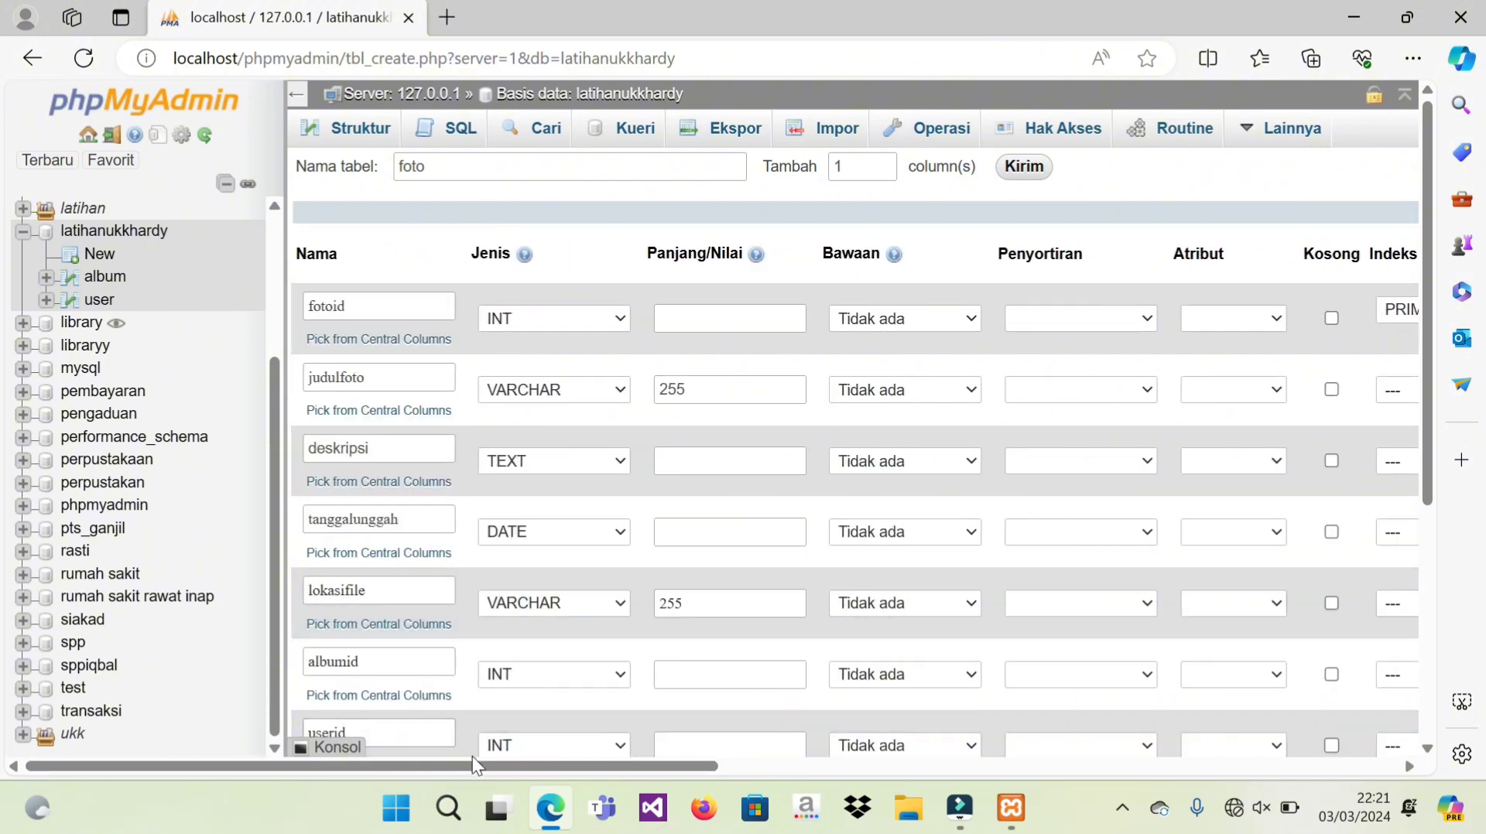
{"action": "left_click_drag", "start_coordinate": [477, 766], "coordinate": [803, 793]}
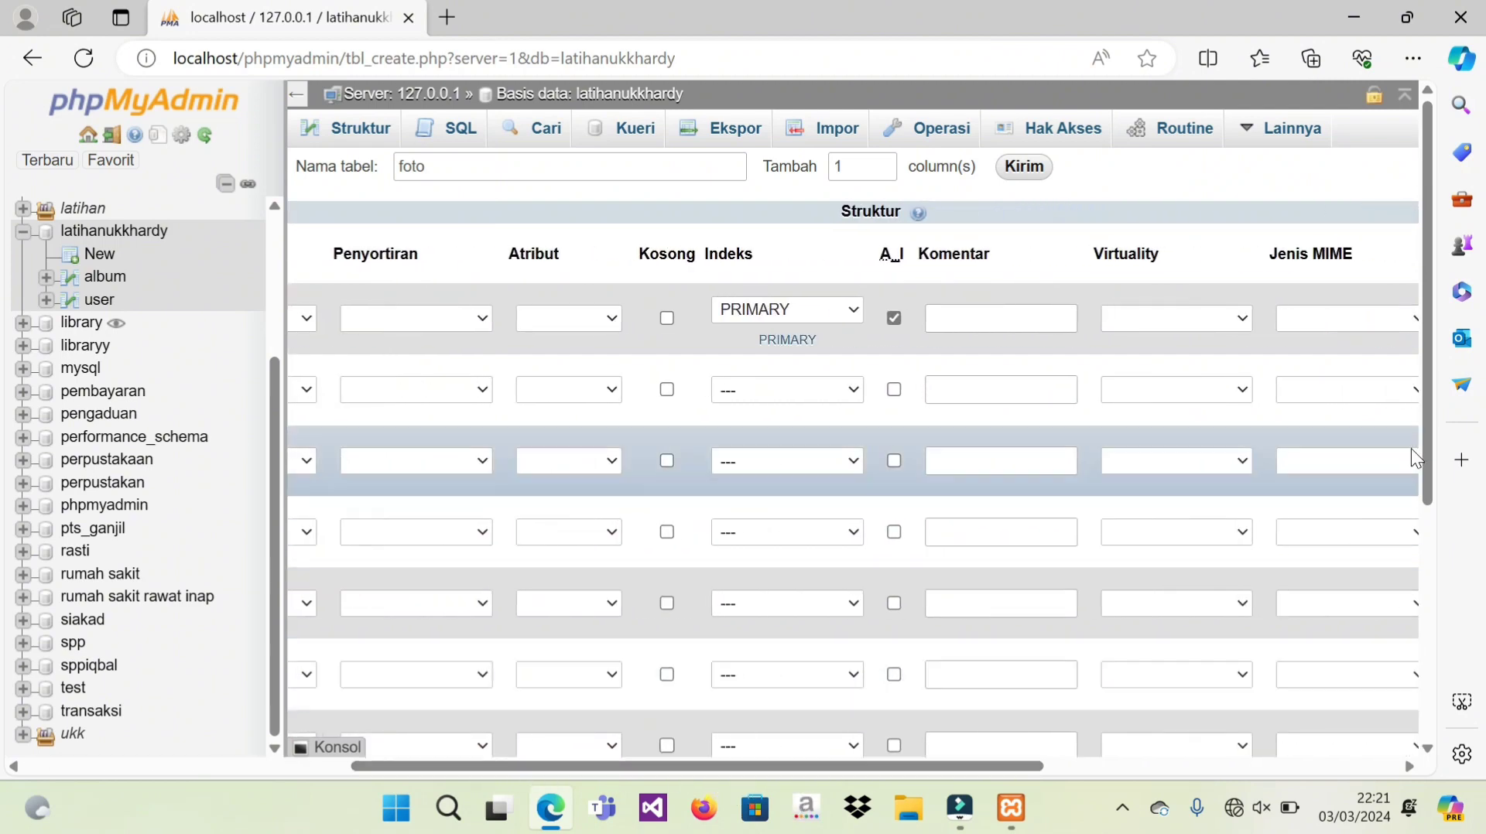
{"action": "scroll", "coordinate": [1426, 464], "scroll_direction": "down", "scroll_amount": 2}
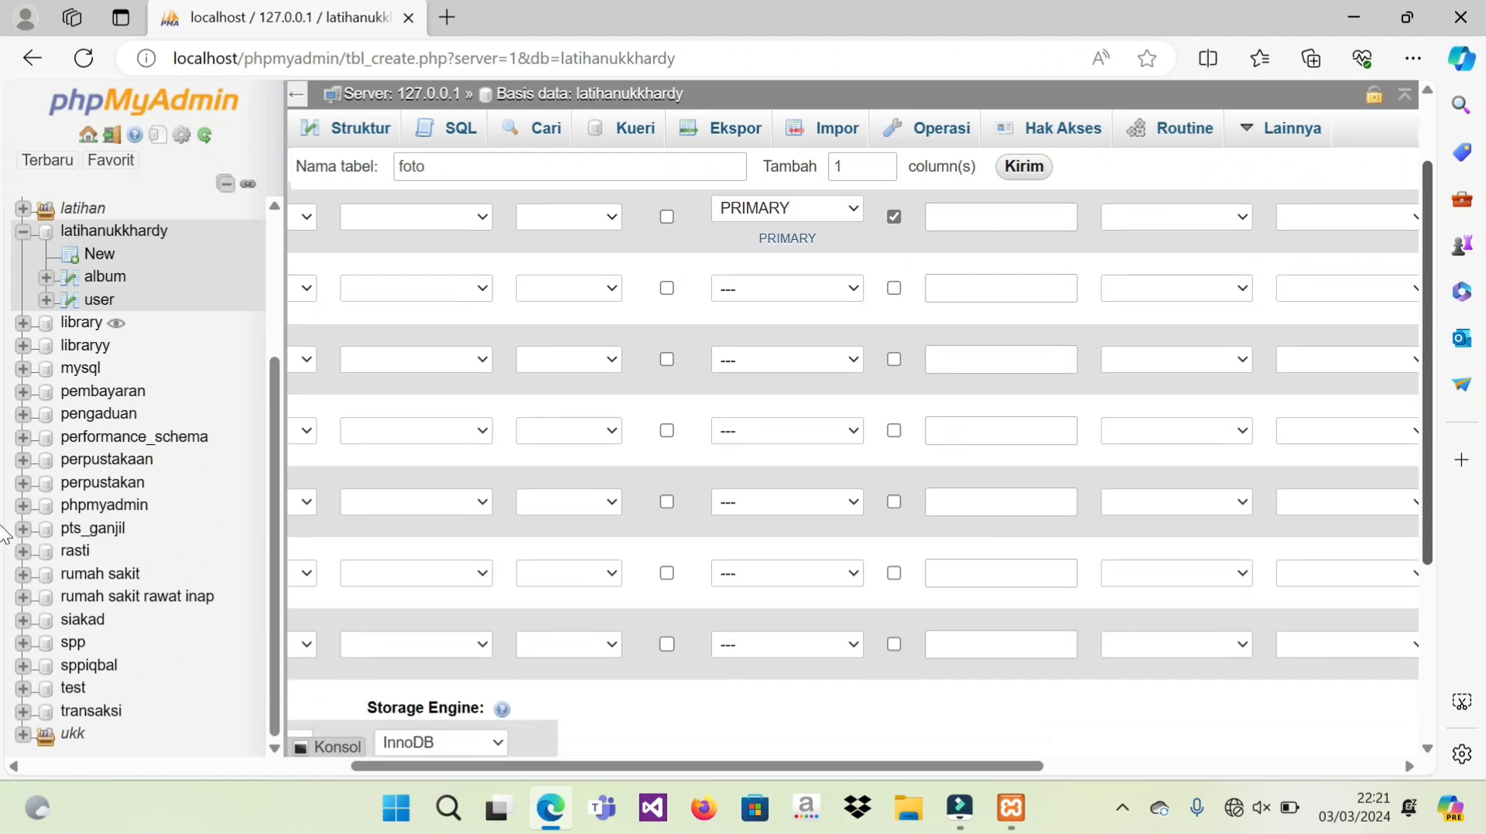
{"action": "left_click", "coordinate": [848, 565]}
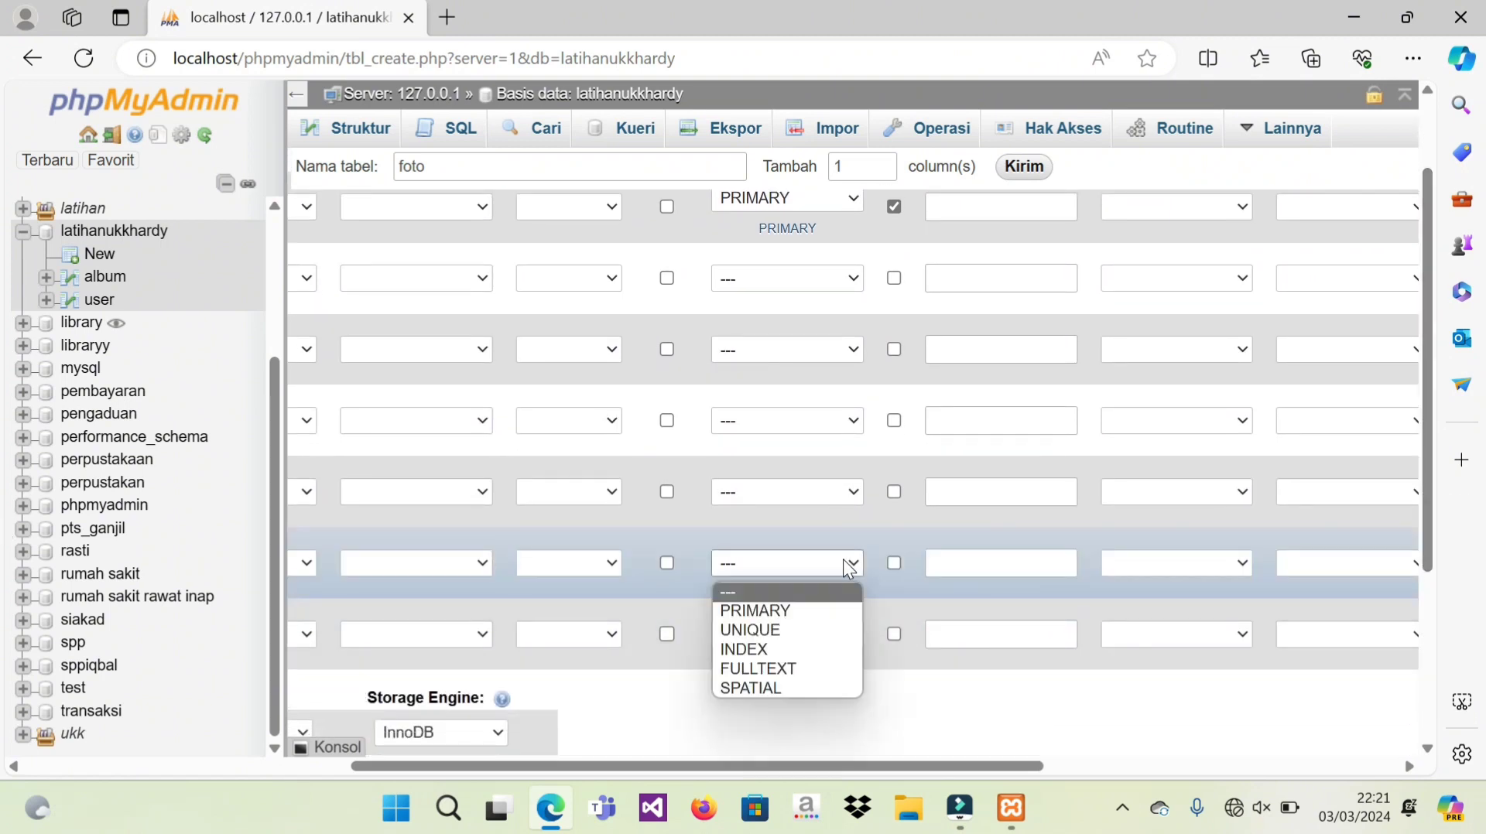
{"action": "left_click", "coordinate": [805, 649]}
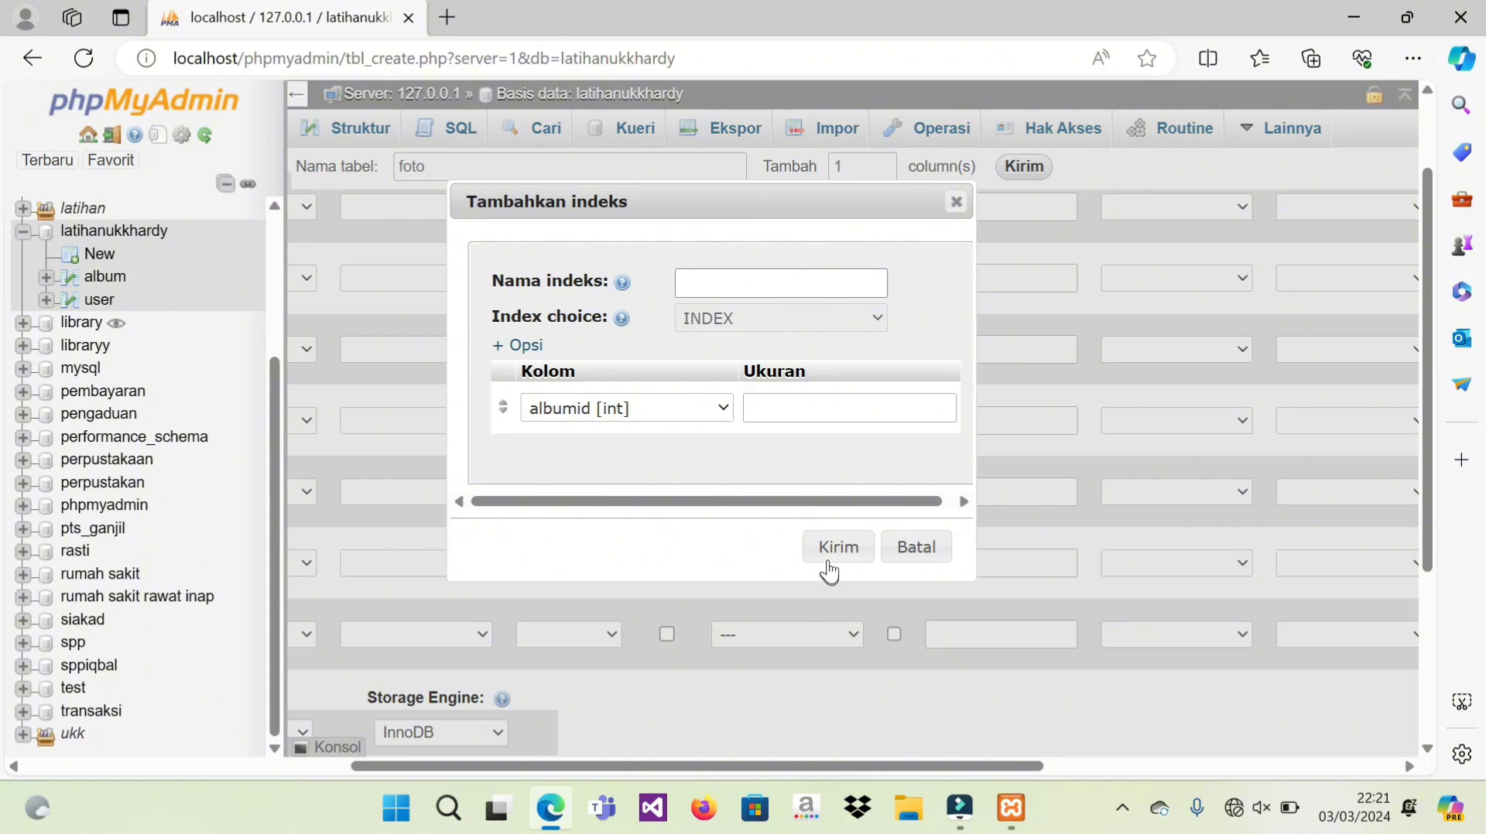
{"action": "left_click", "coordinate": [828, 571]}
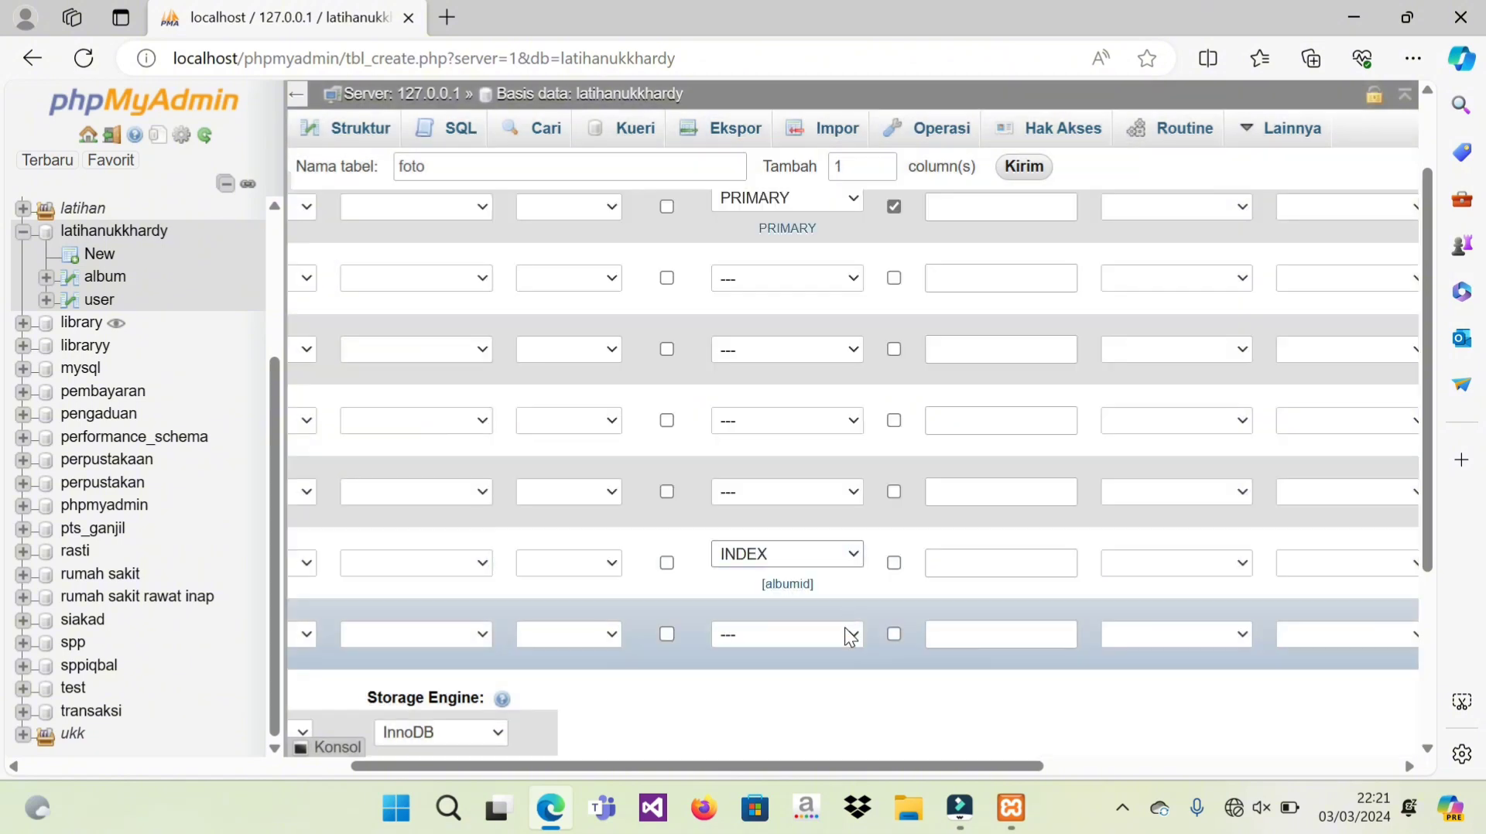
Step: Add a separate single-column INDEX on the userid column of the foto table
{"action": "left_click", "coordinate": [843, 628]}
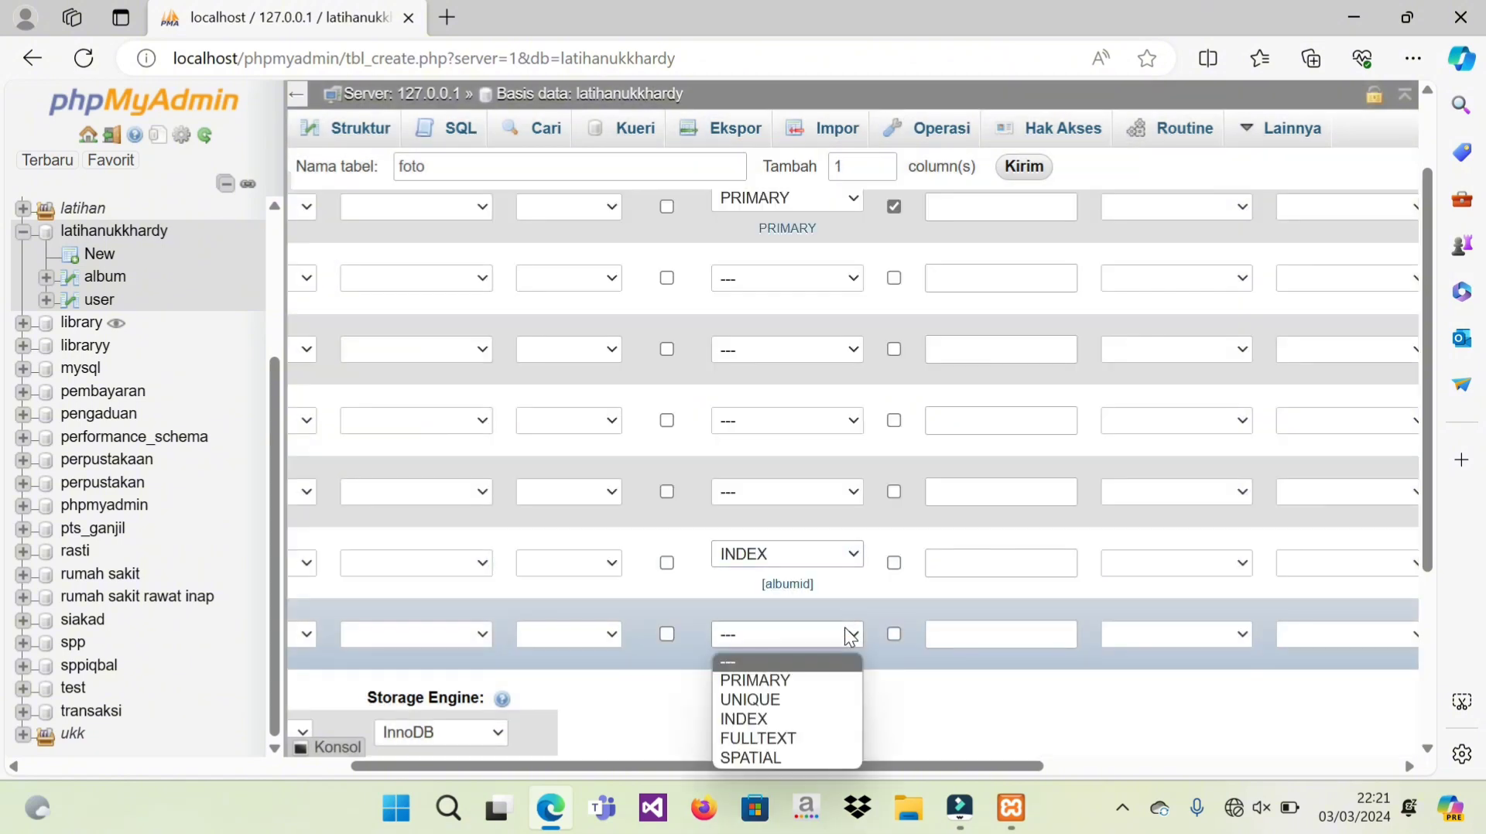
{"action": "left_click", "coordinate": [764, 719]}
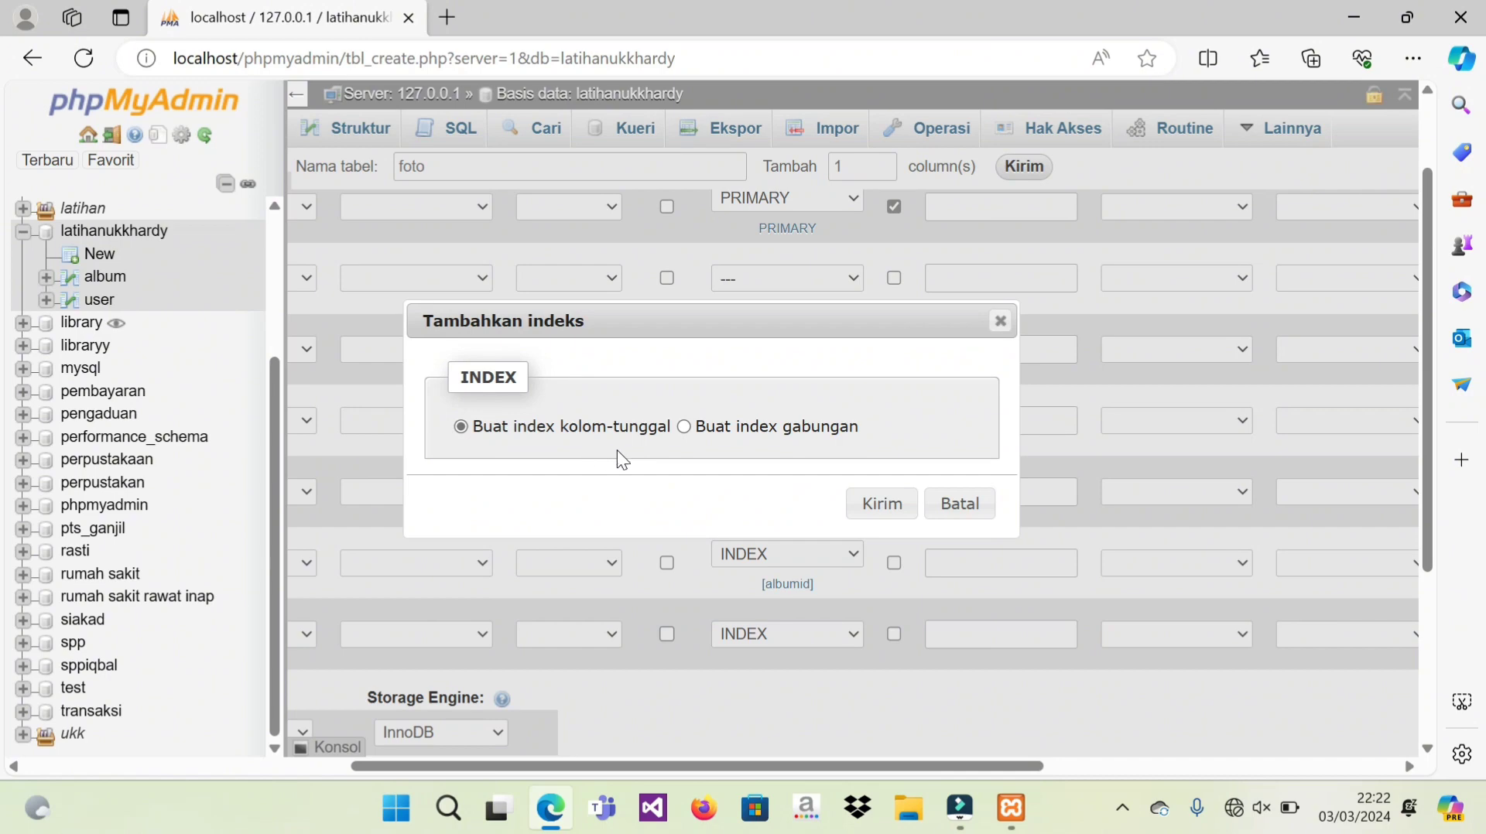
{"action": "left_click", "coordinate": [877, 510]}
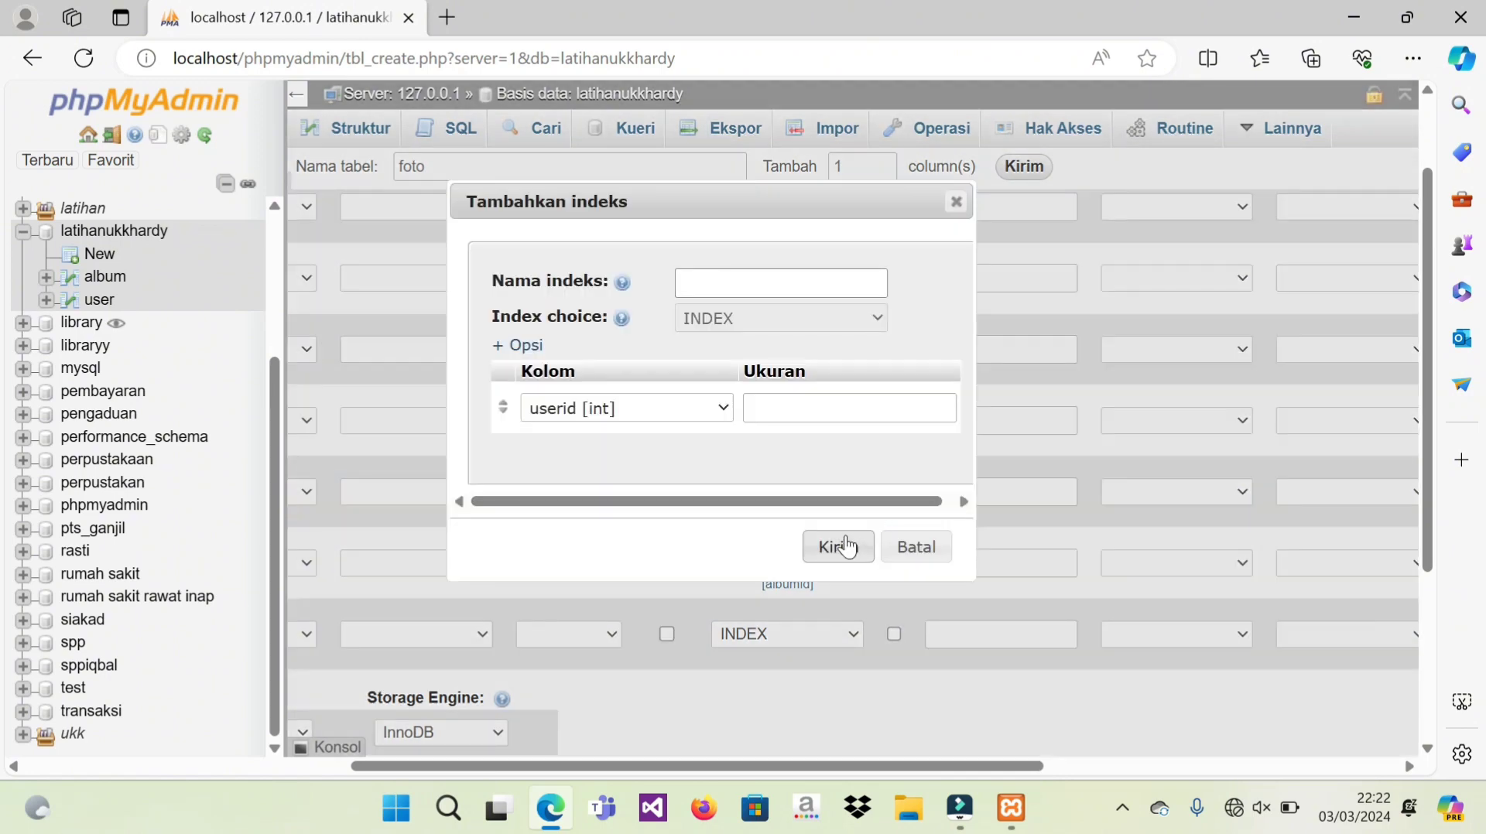
{"action": "left_click", "coordinate": [849, 547]}
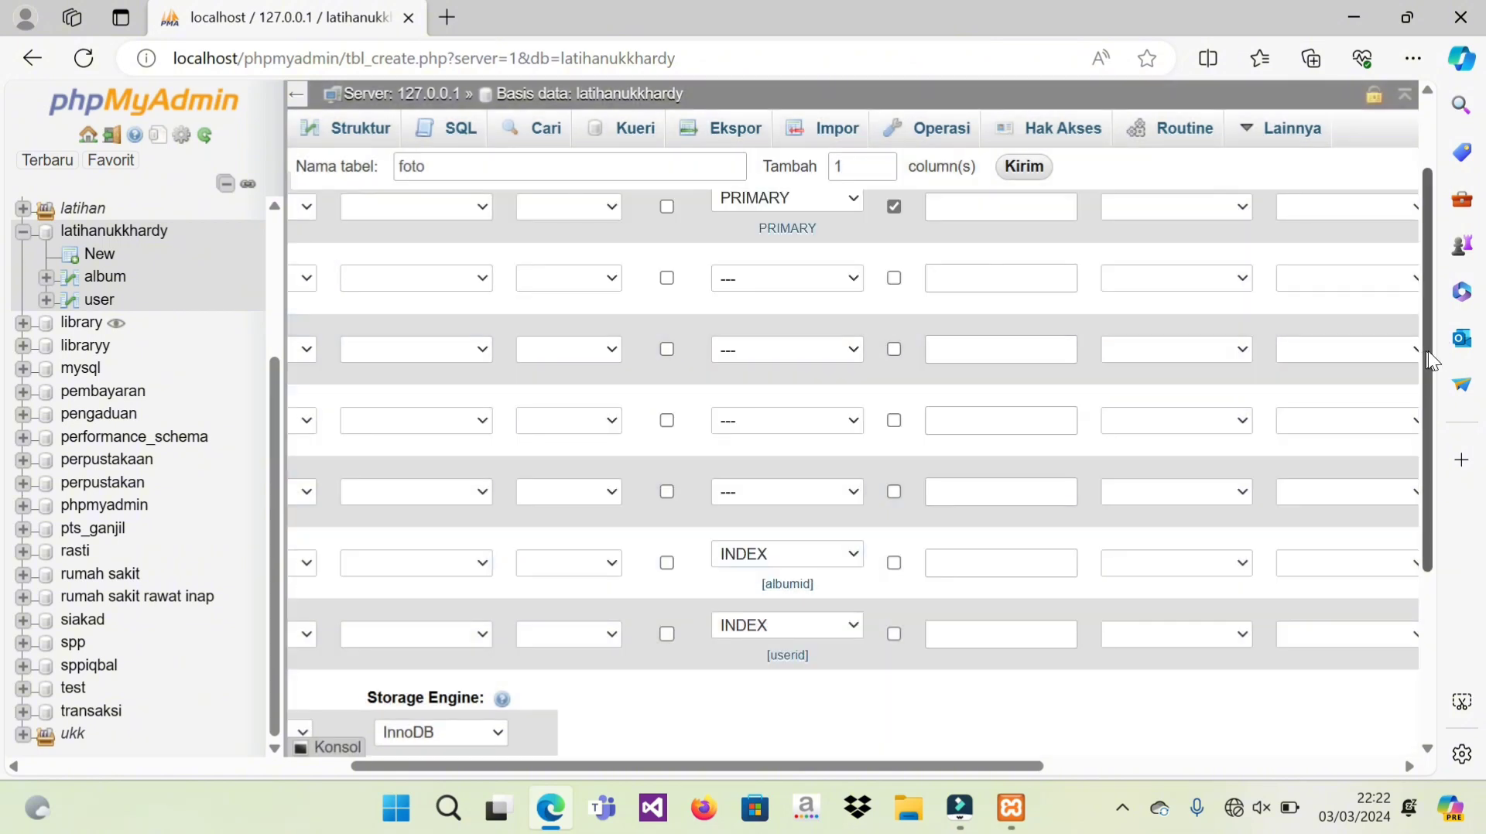
Step: Save the foto table and start a new table in the latihanukkhardy database
{"action": "left_click_drag", "start_coordinate": [1430, 351], "coordinate": [1477, 496]}
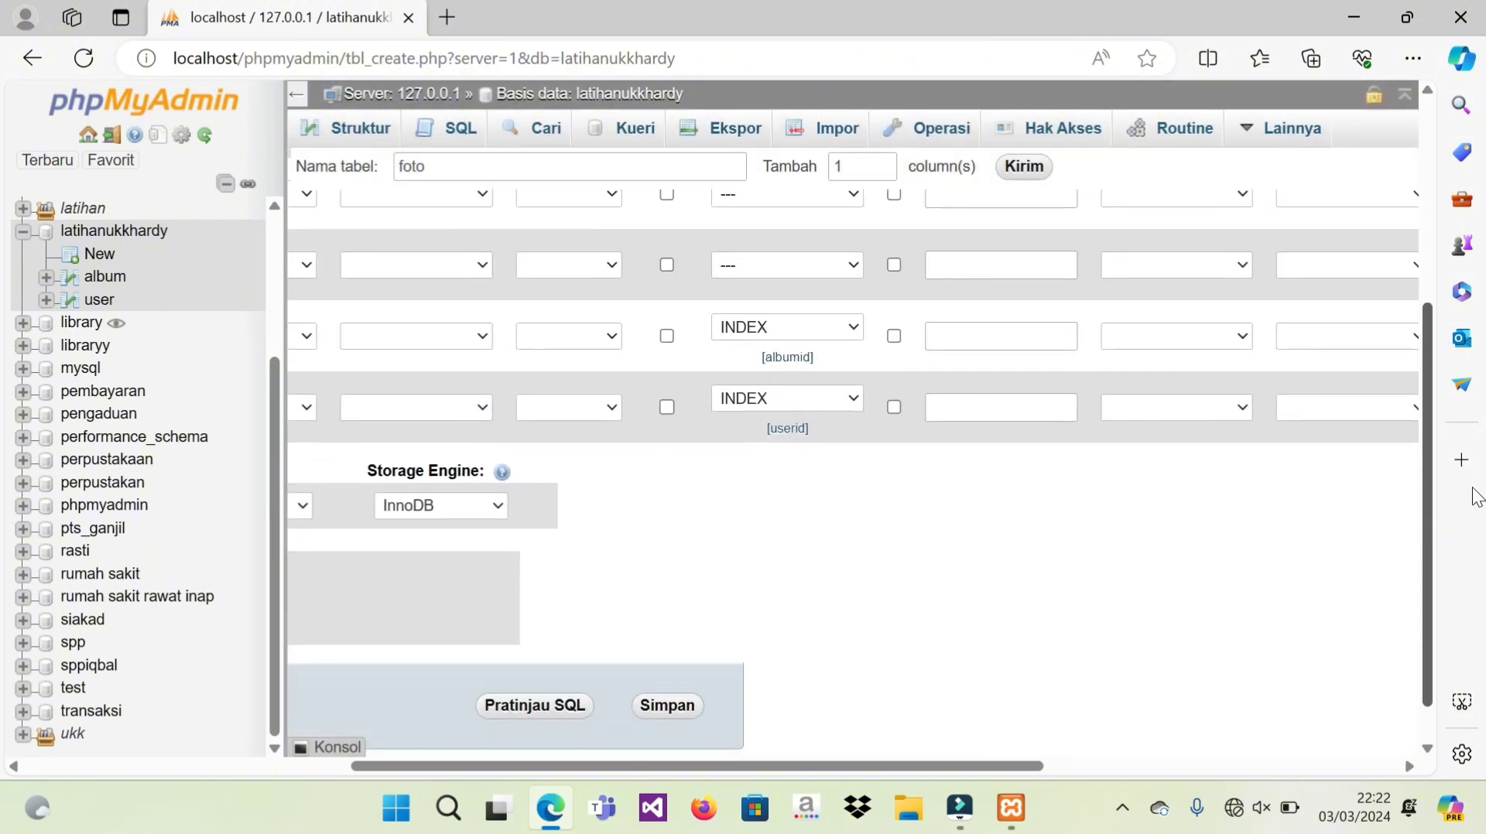
{"action": "left_click", "coordinate": [670, 706]}
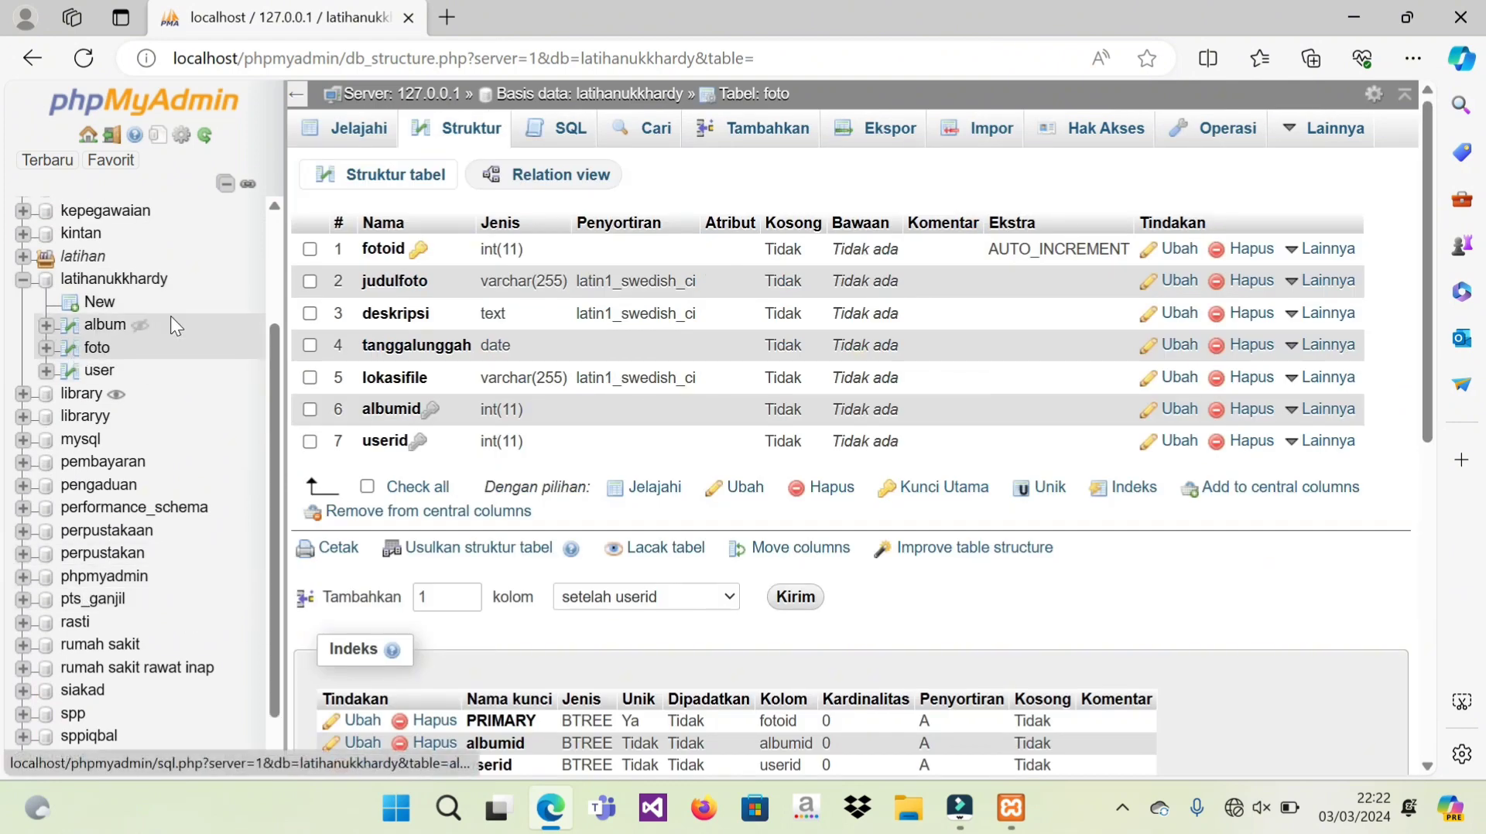
{"action": "left_click", "coordinate": [99, 304]}
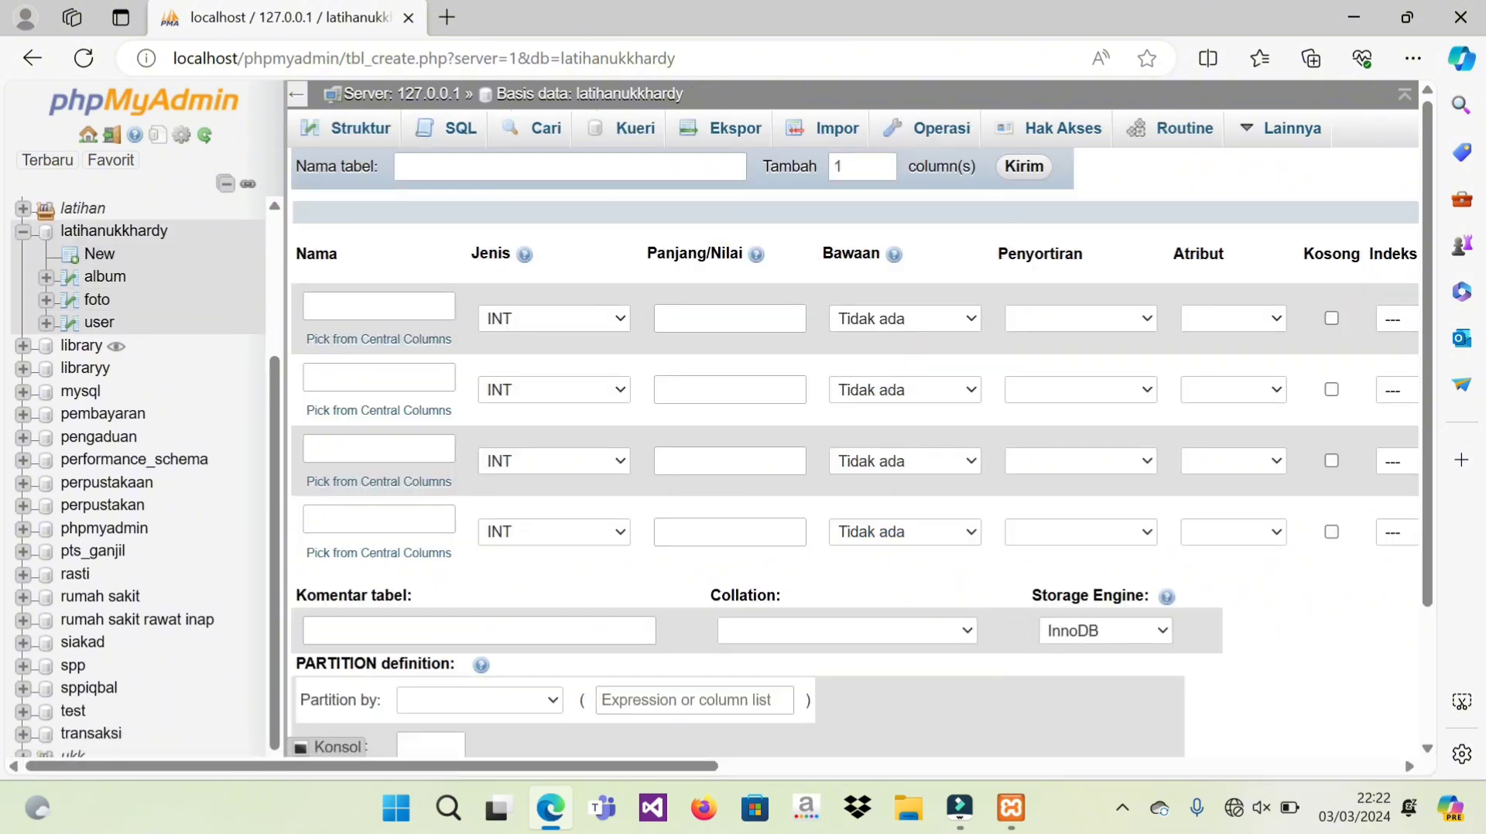
Step: Name the new table komentarfoto and add 1 extra column row to its definition
{"action": "left_click", "coordinate": [410, 169]}
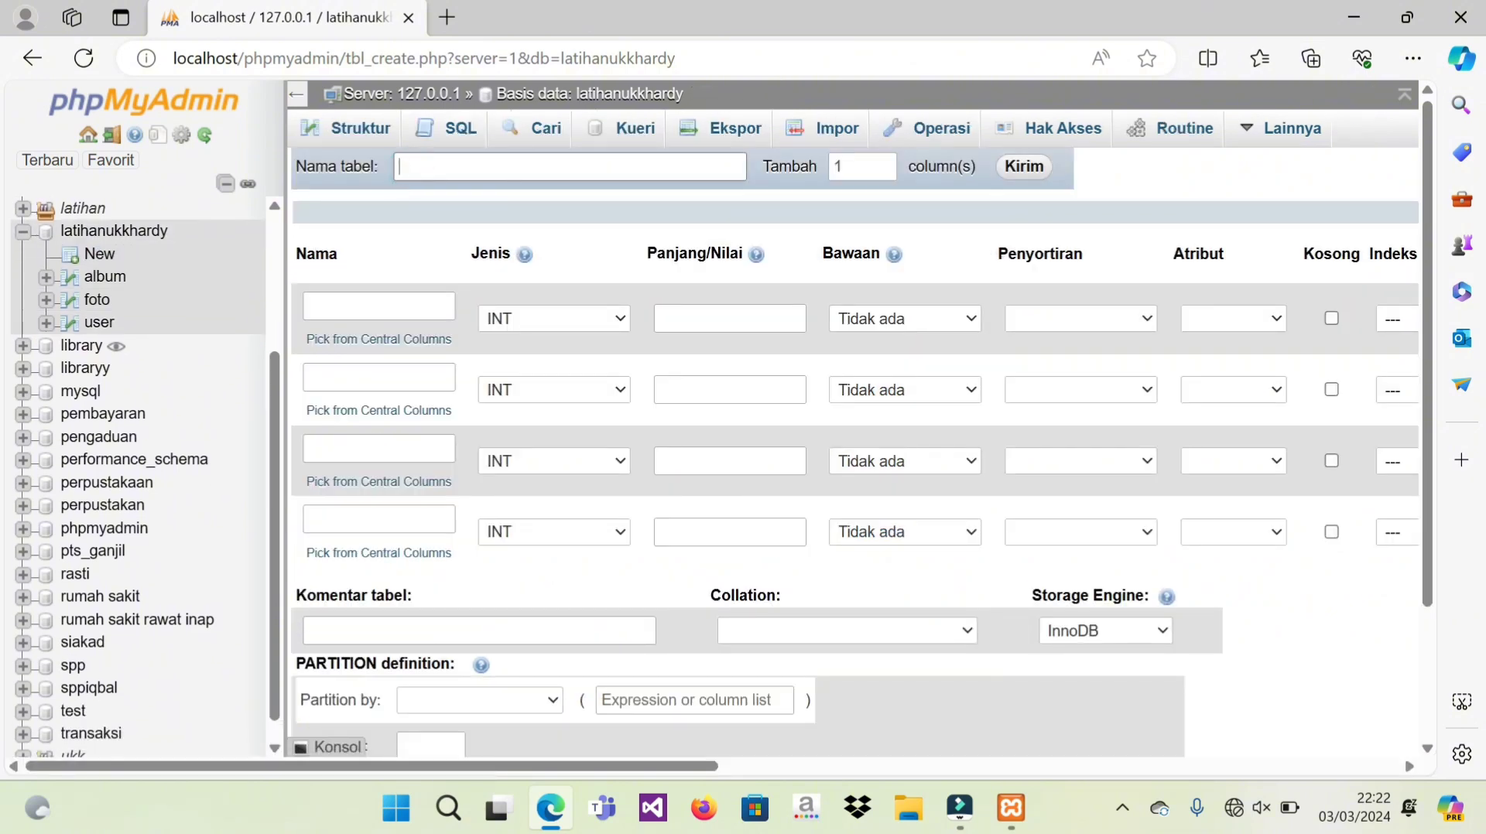
{"action": "type", "text": "komentarfoto"}
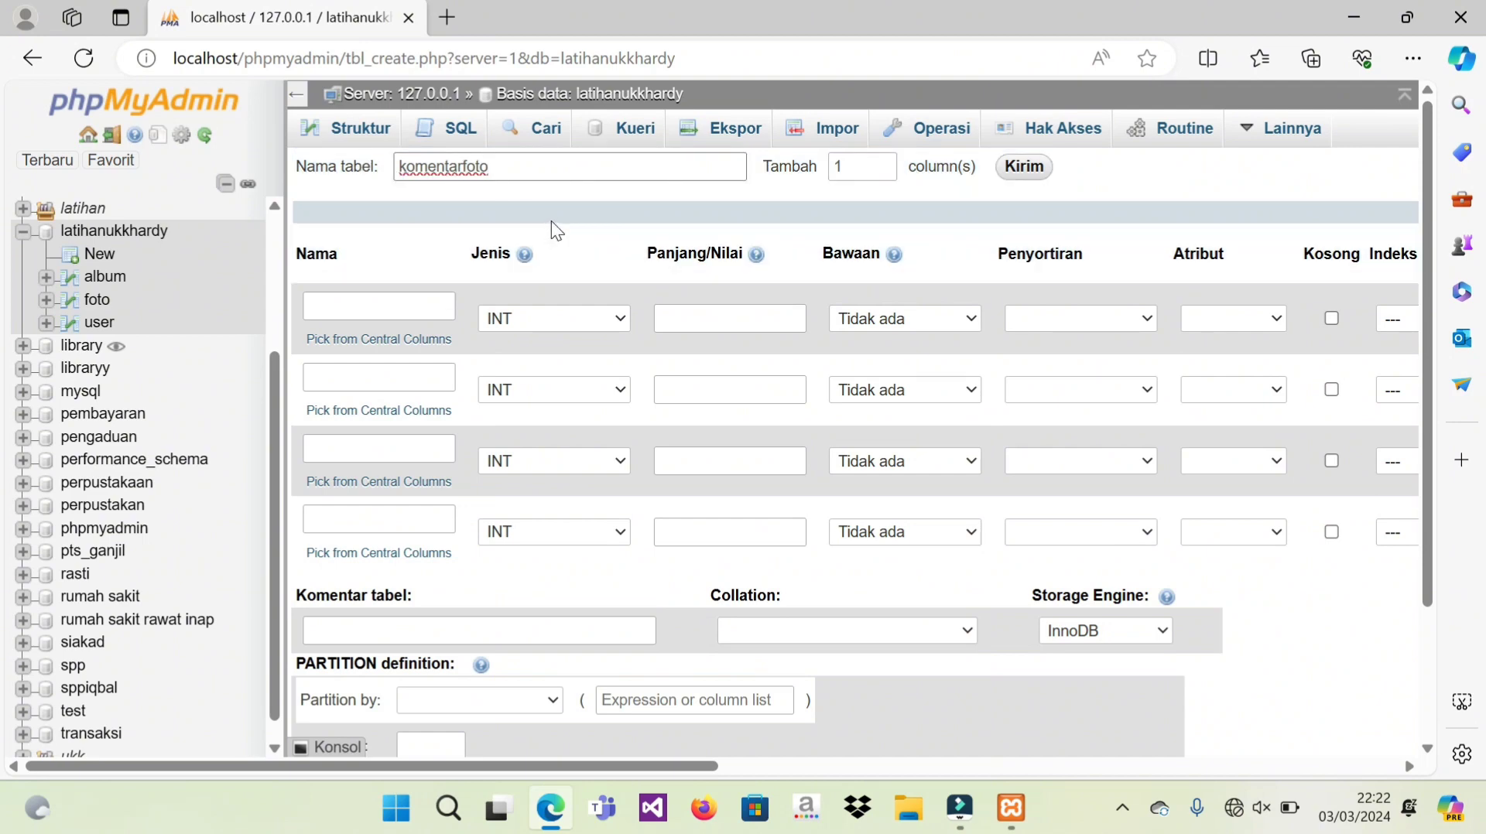
{"action": "key", "text": "Tab"}
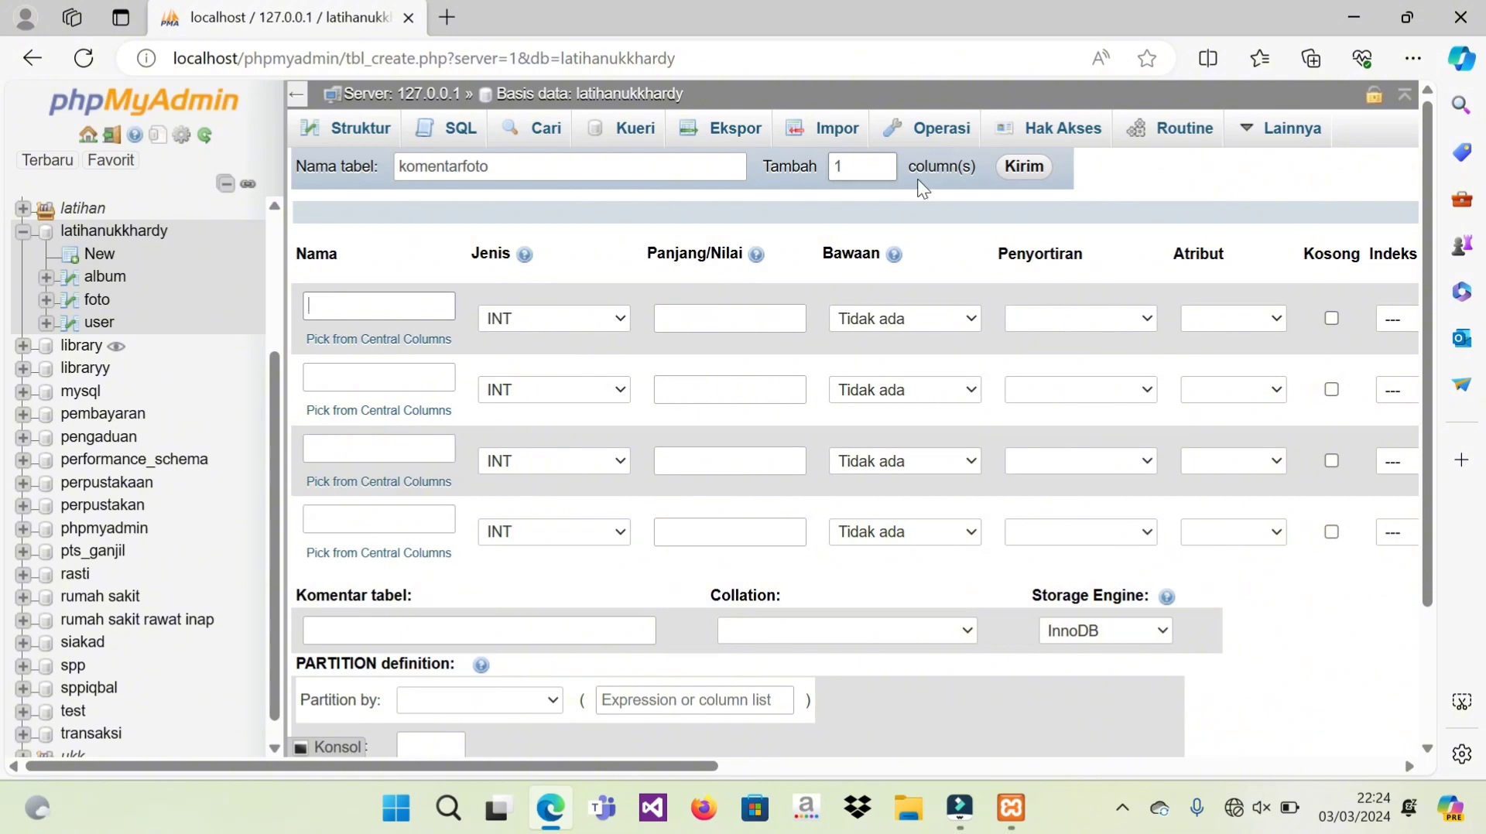
{"action": "left_click", "coordinate": [1014, 169]}
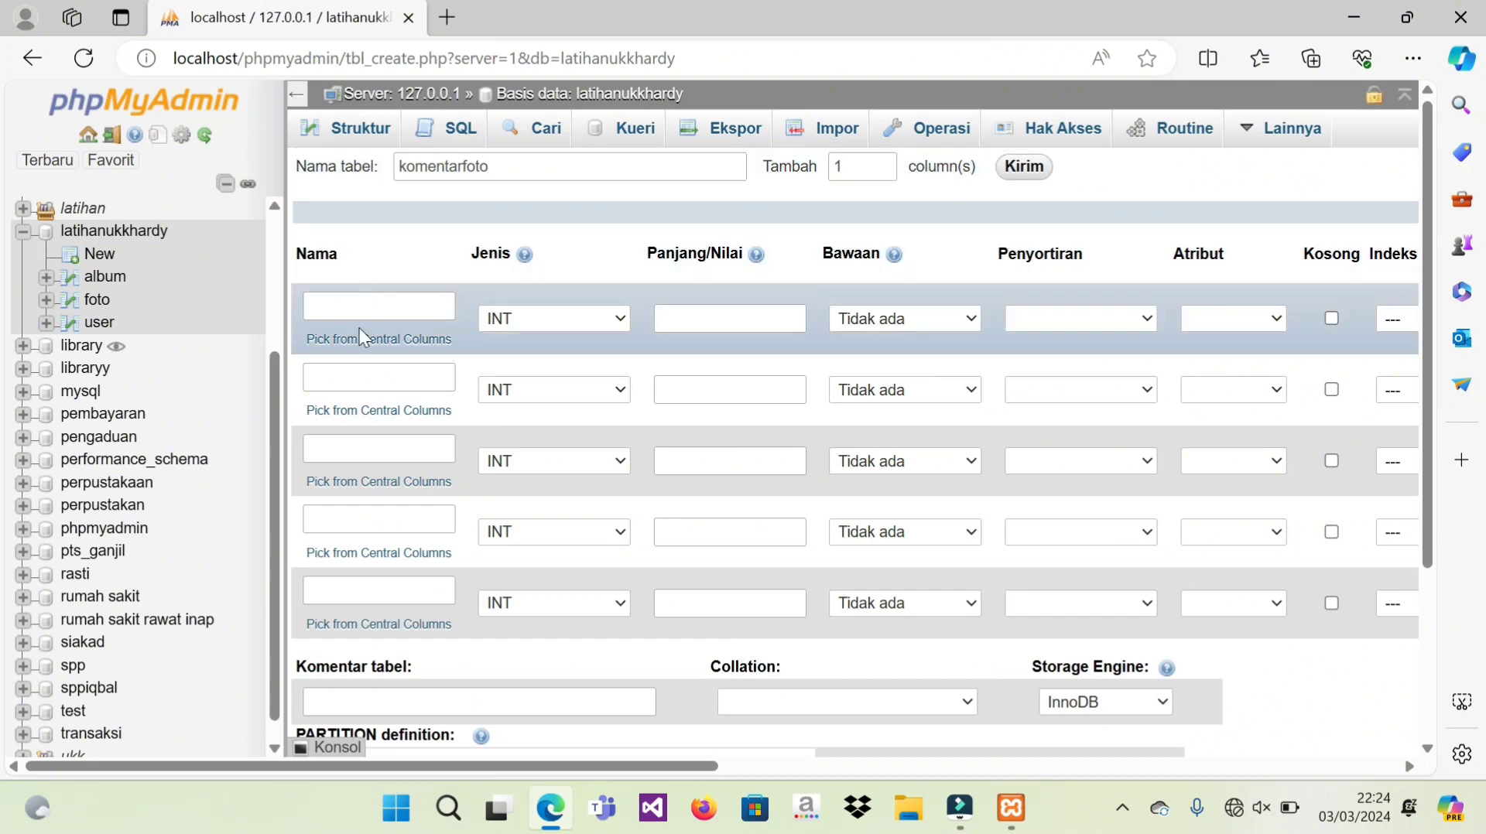
Step: Name the first three columns of the komentarfoto table komentarid, fotoid and userid
{"action": "left_click", "coordinate": [357, 305]}
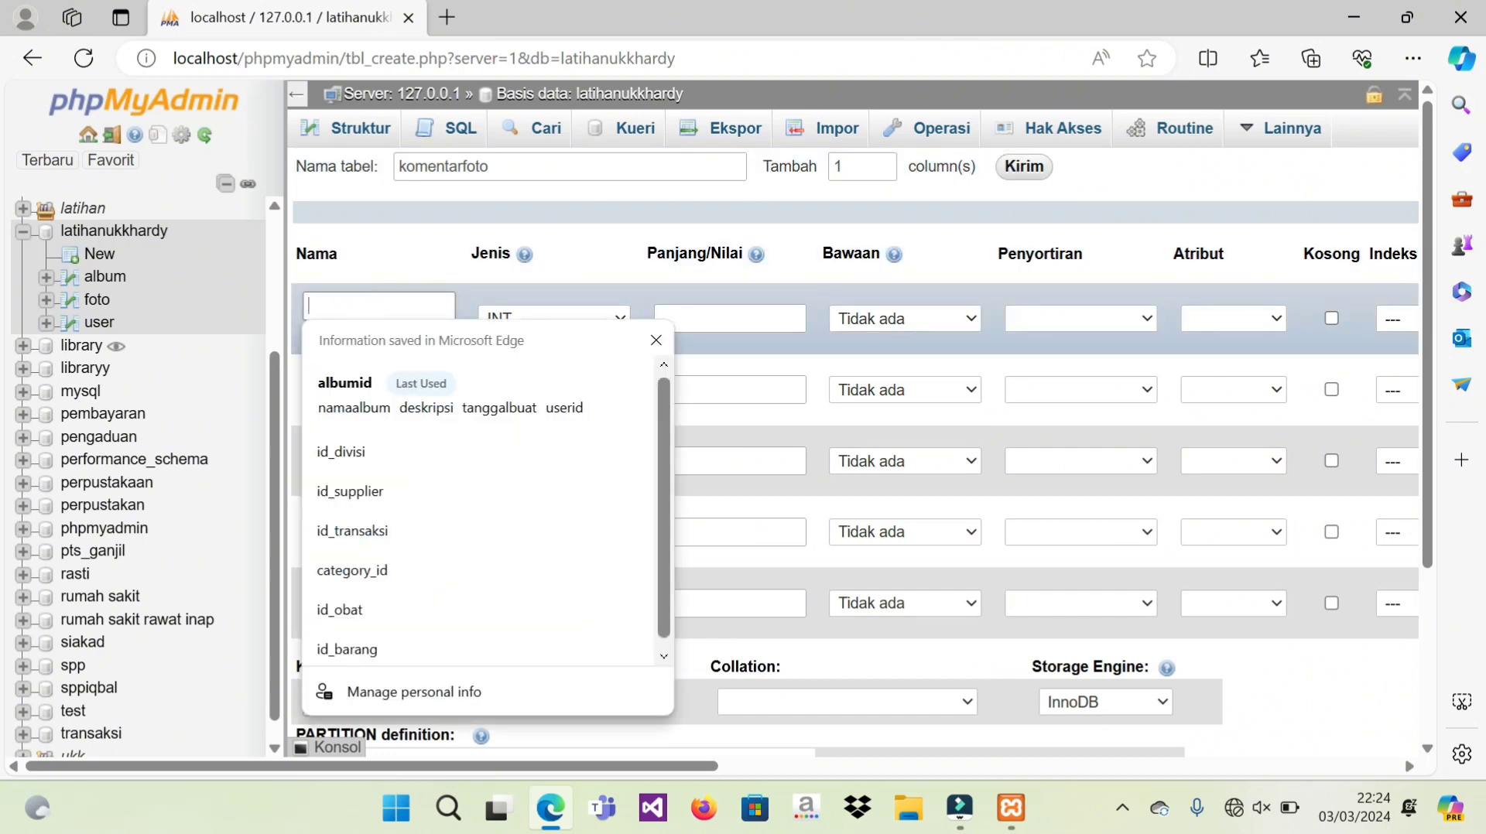
{"action": "type", "text": "komentarID"}
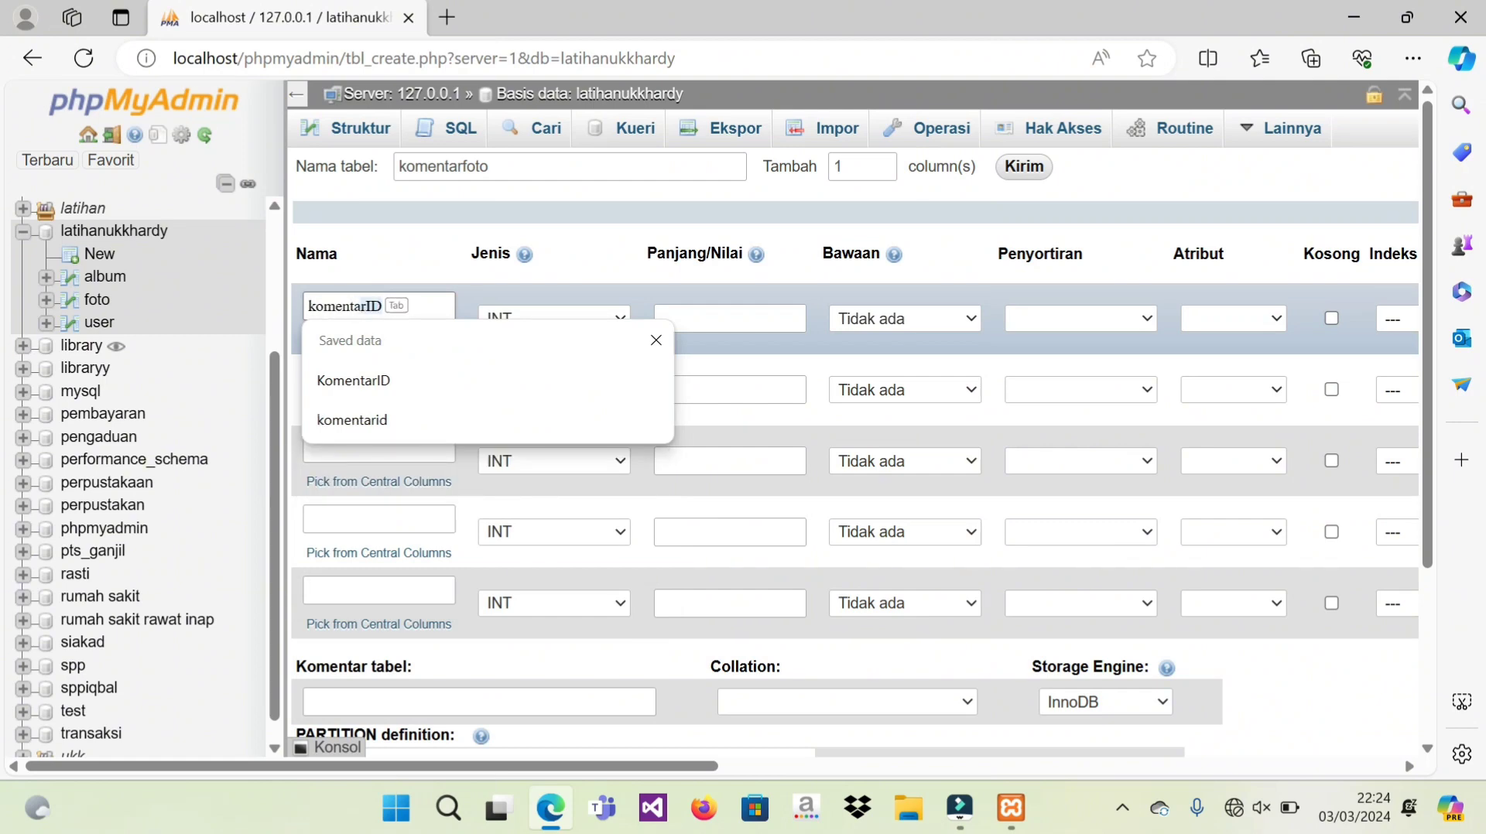
{"action": "type", "text": "id"}
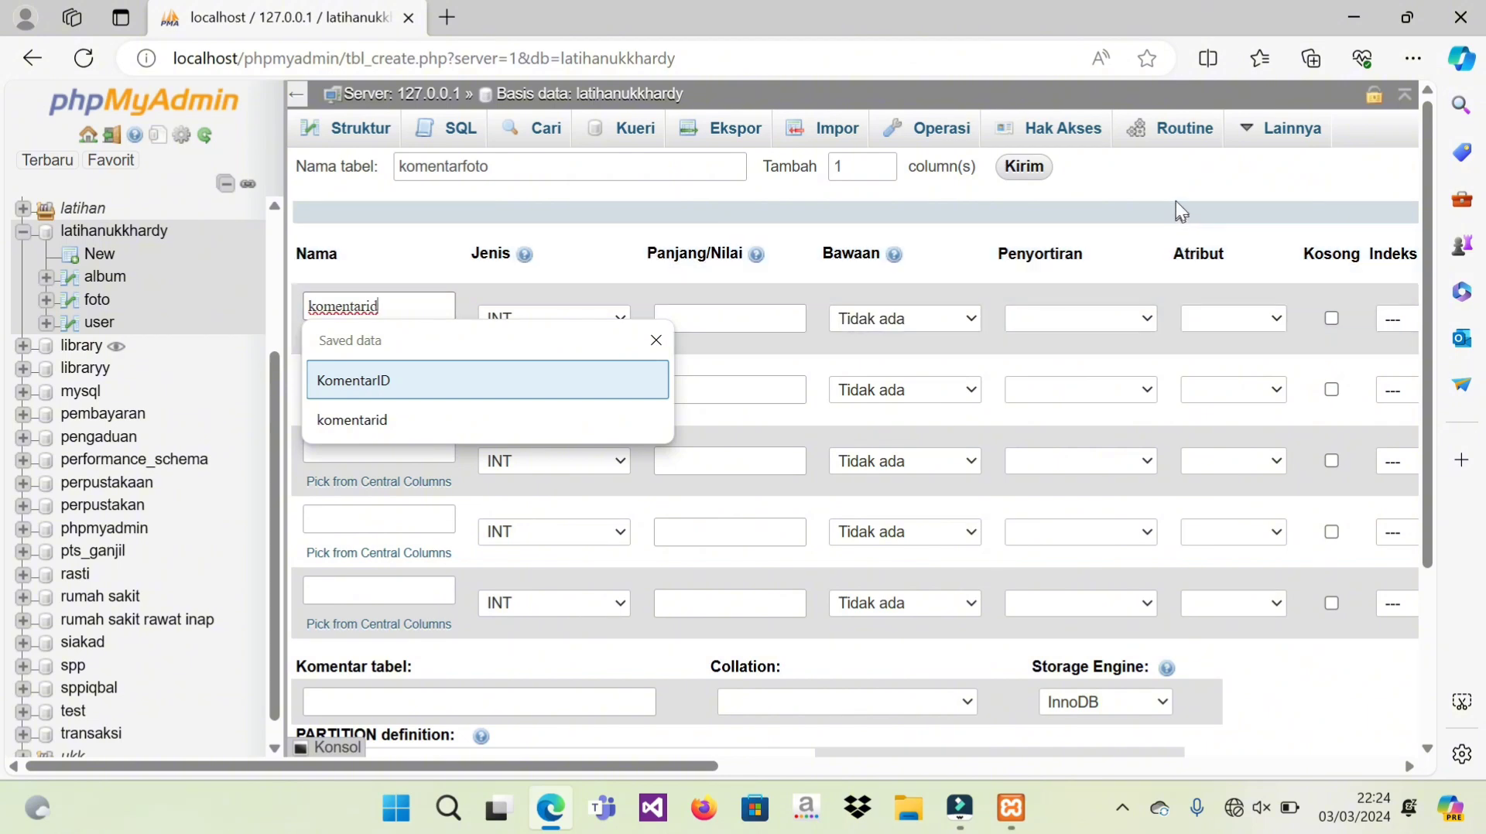
{"action": "left_click", "coordinate": [1177, 181]}
{"action": "left_click", "coordinate": [396, 377]}
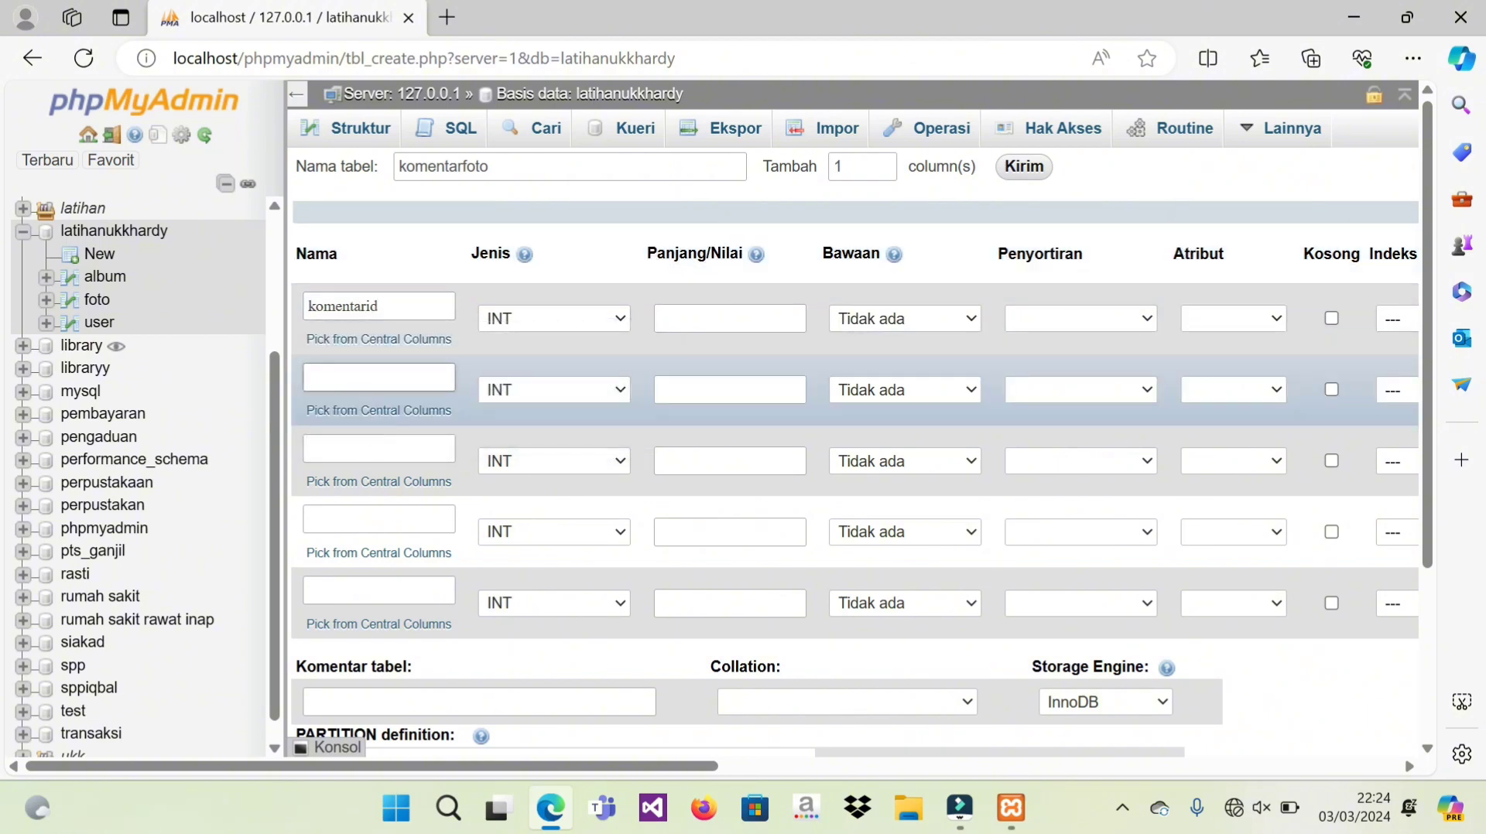
{"action": "type", "text": "fot"}
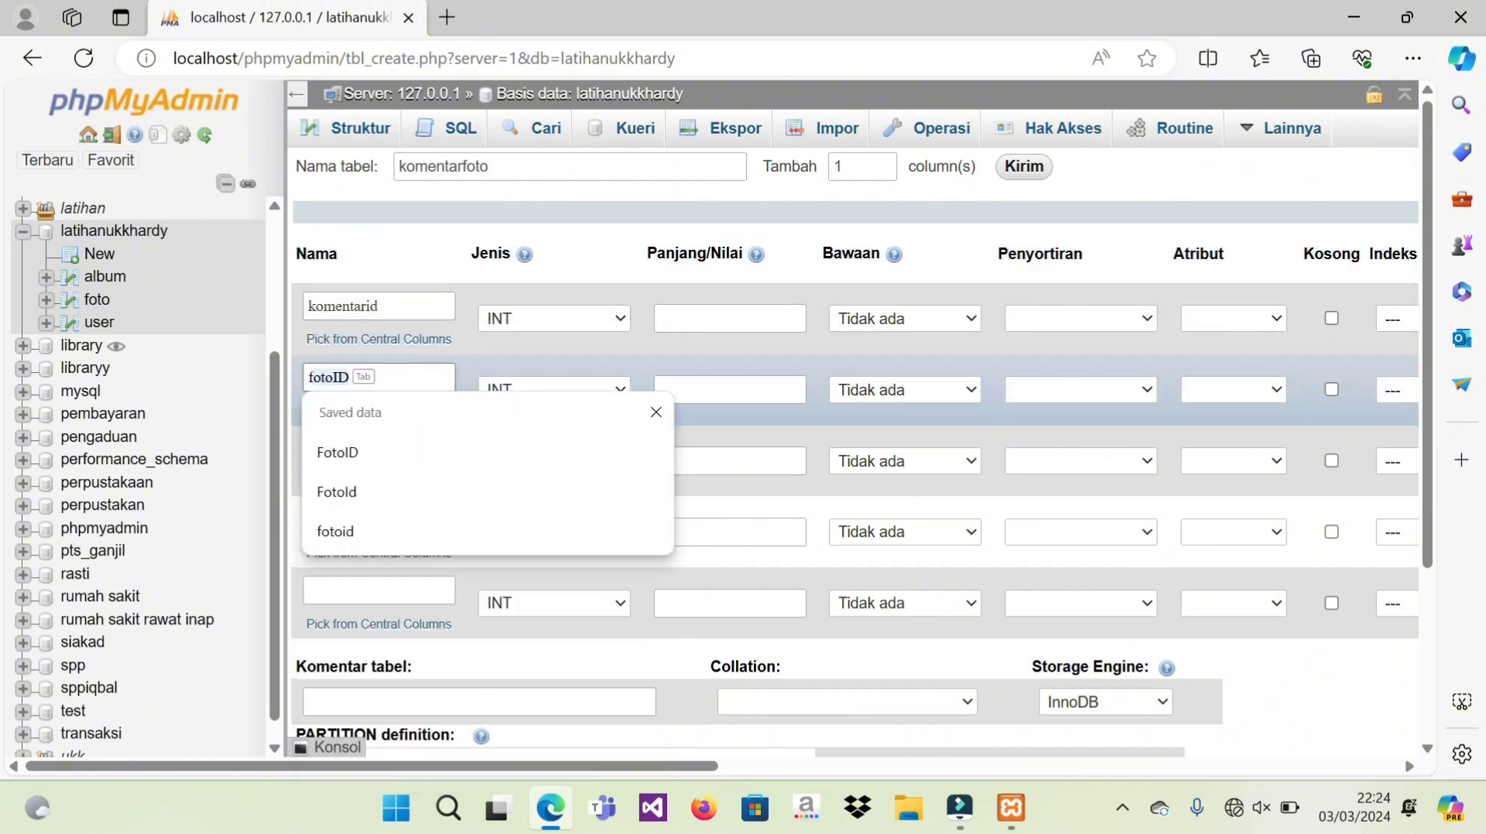
{"action": "type", "text": "oid"}
{"action": "left_click_drag", "start_coordinate": [1135, 187], "coordinate": [587, 438]}
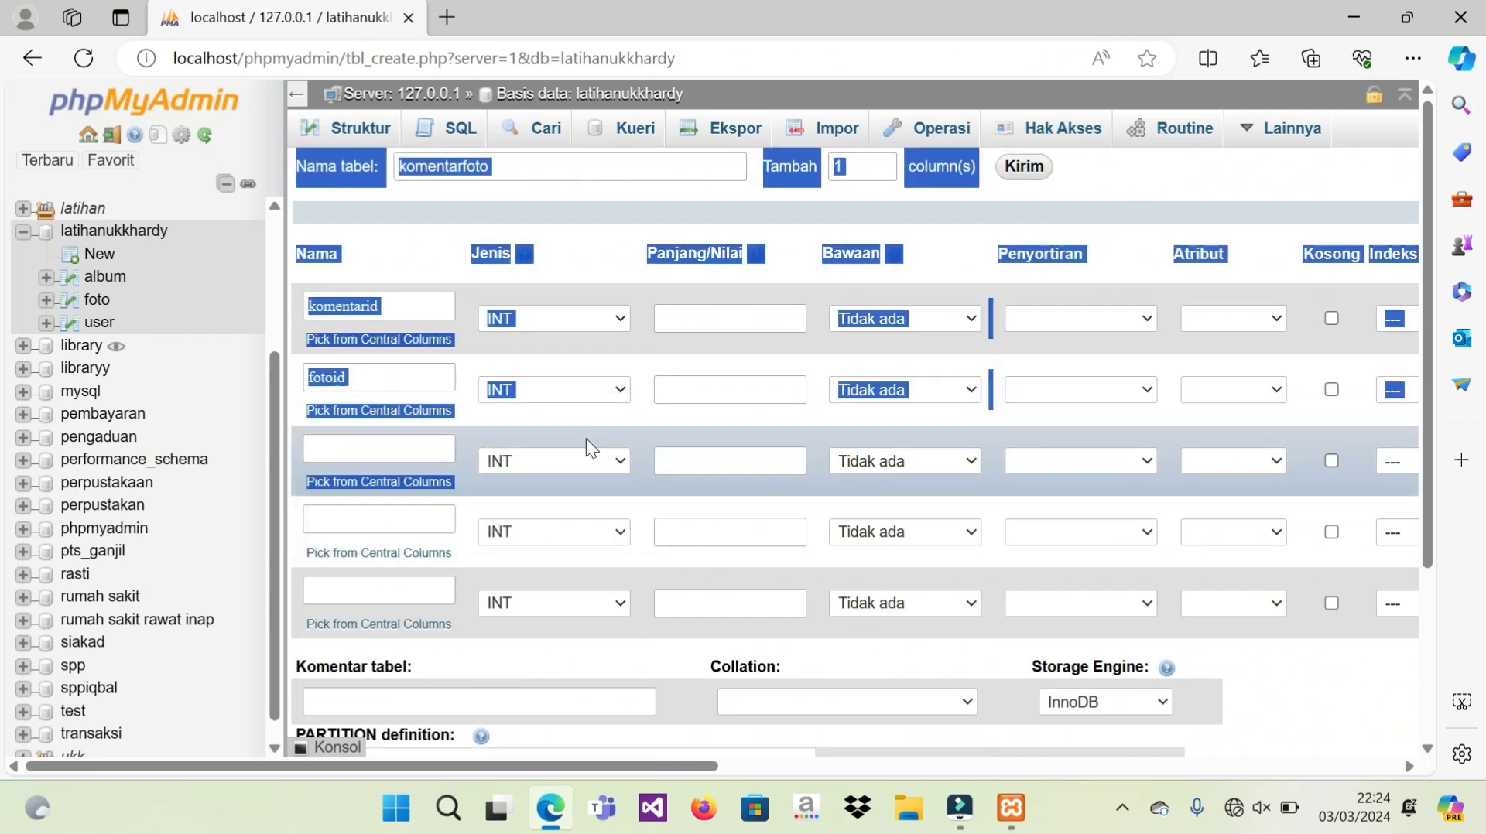
{"action": "left_click", "coordinate": [405, 448]}
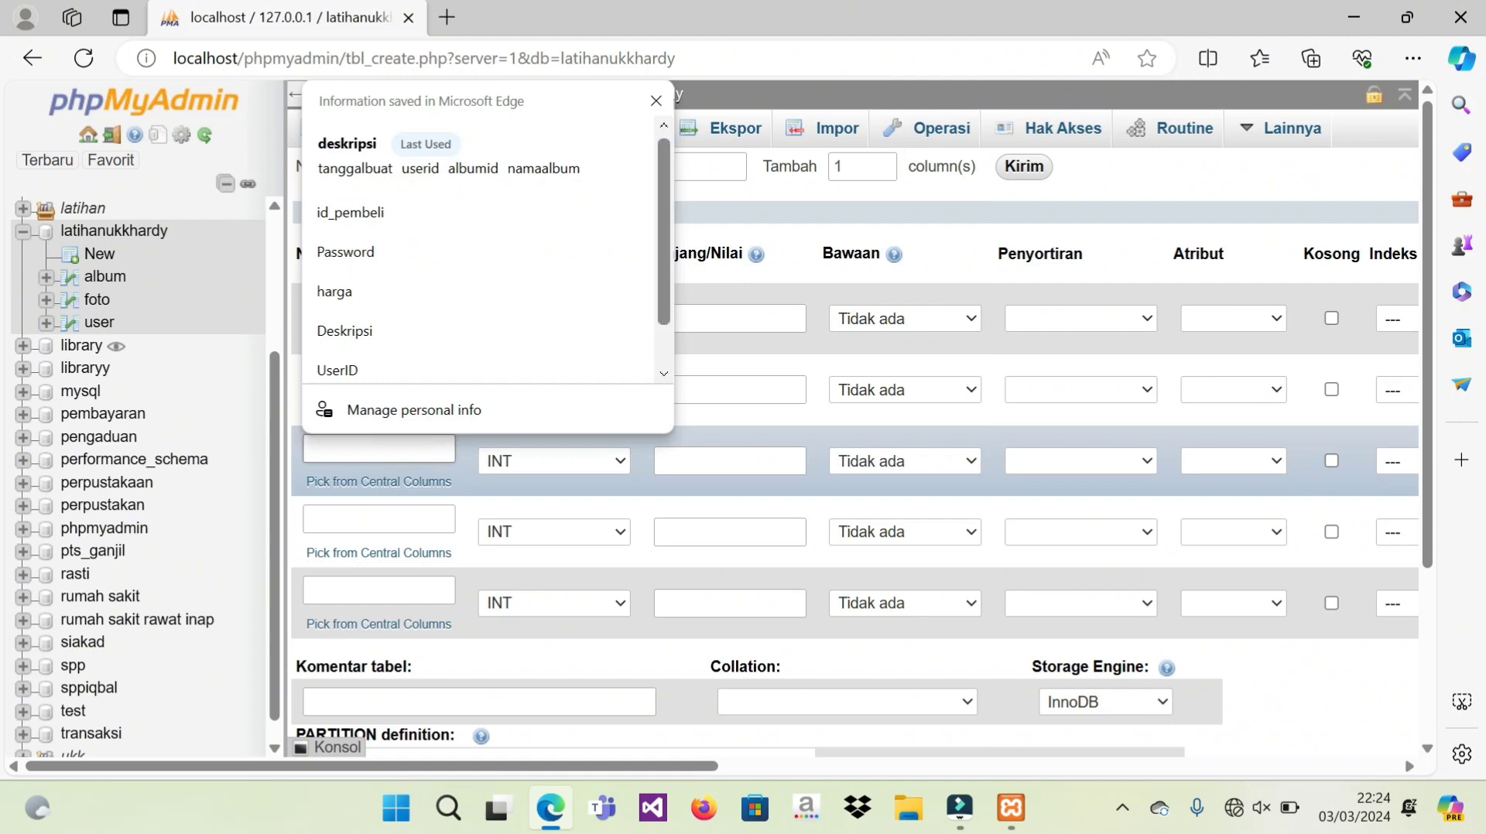
{"action": "type", "text": "userid"}
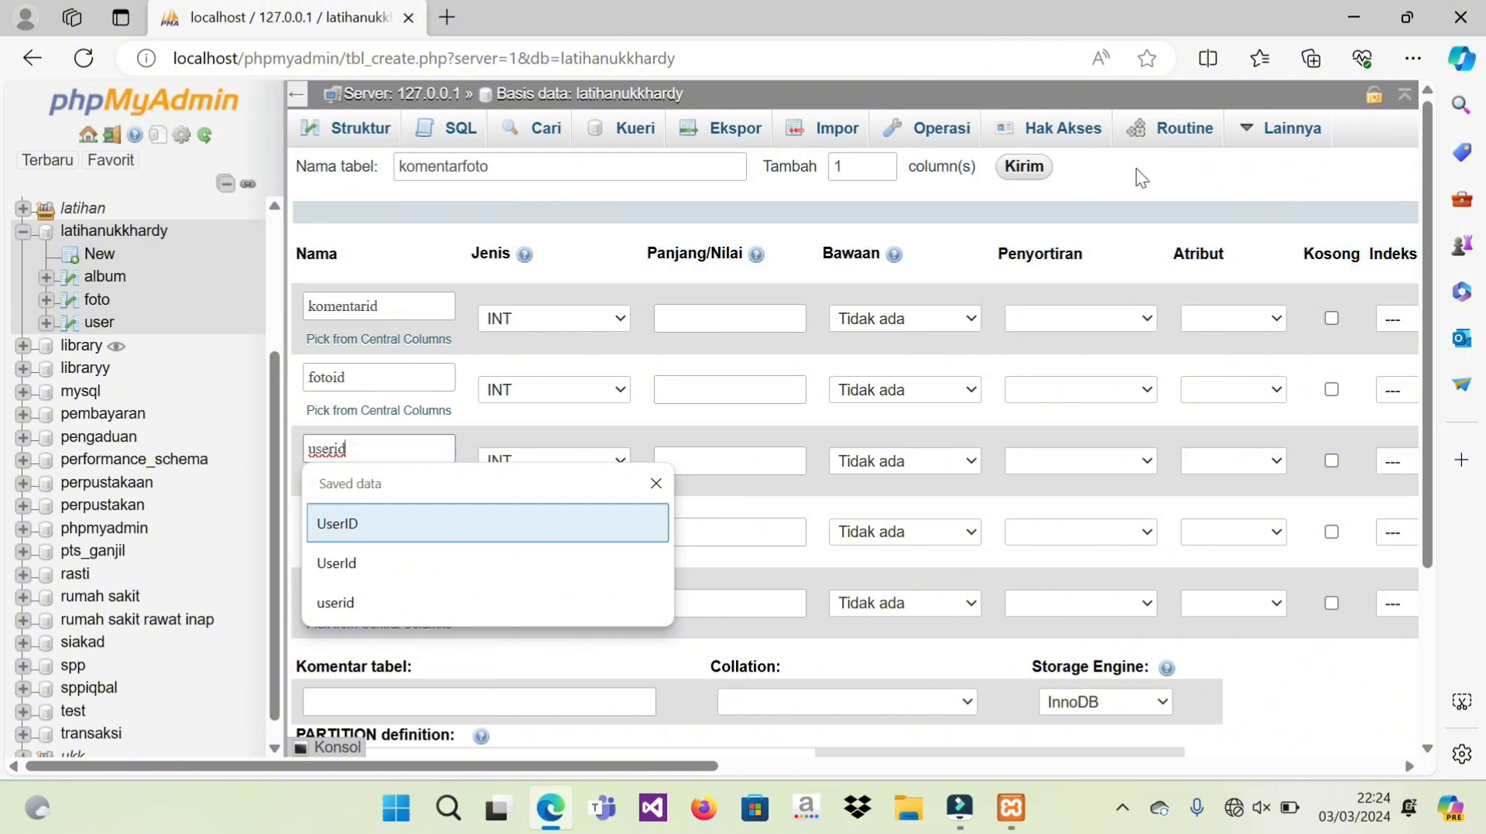
{"action": "left_click_drag", "start_coordinate": [1142, 177], "coordinate": [379, 519]}
Step: Name the fourth and fifth columns of the komentarfoto table isikomentar and tanggalkomentar
{"action": "left_click", "coordinate": [379, 519]}
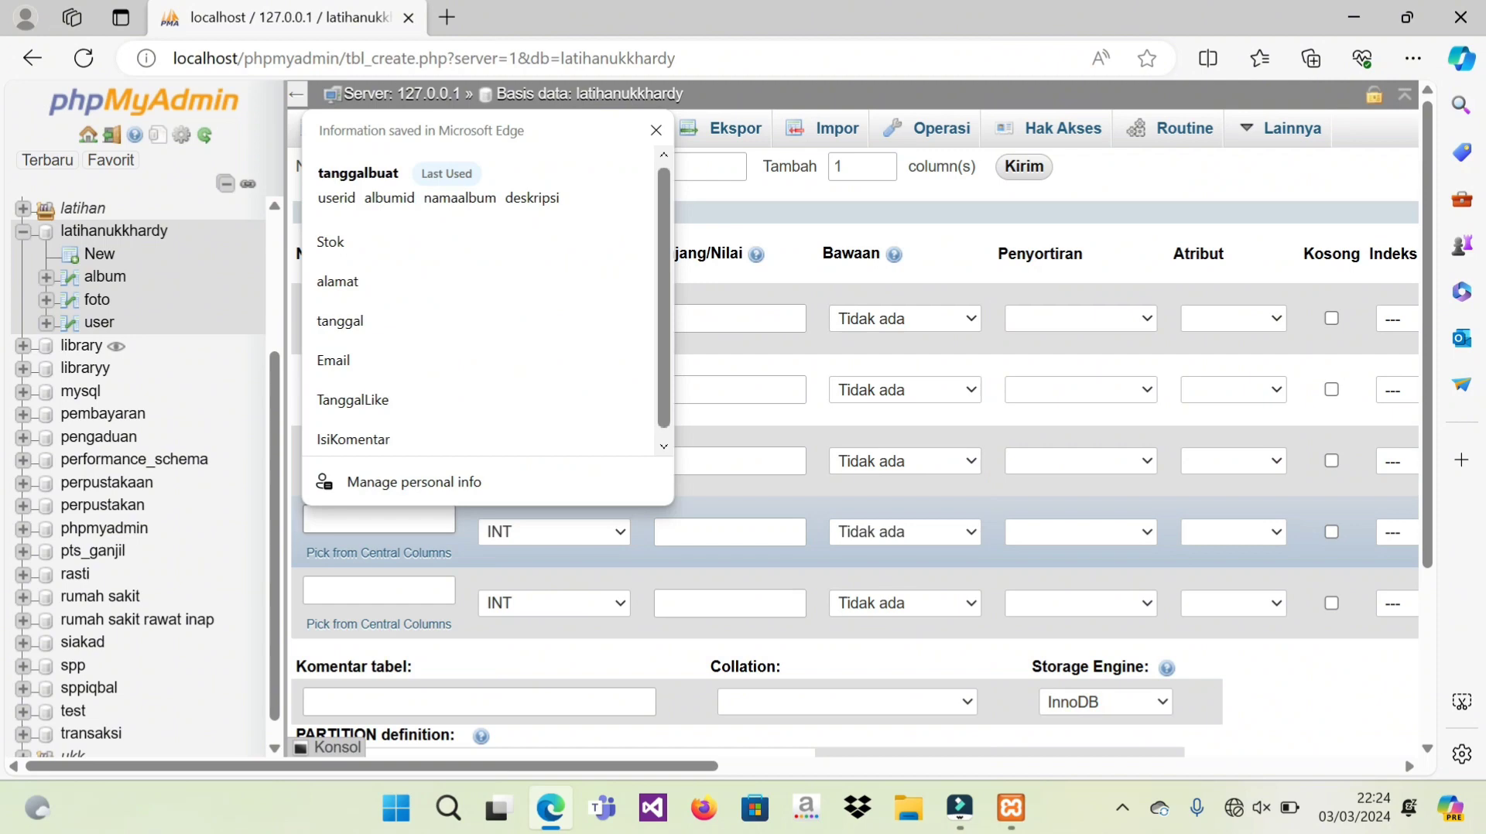
{"action": "type", "text": "isik"}
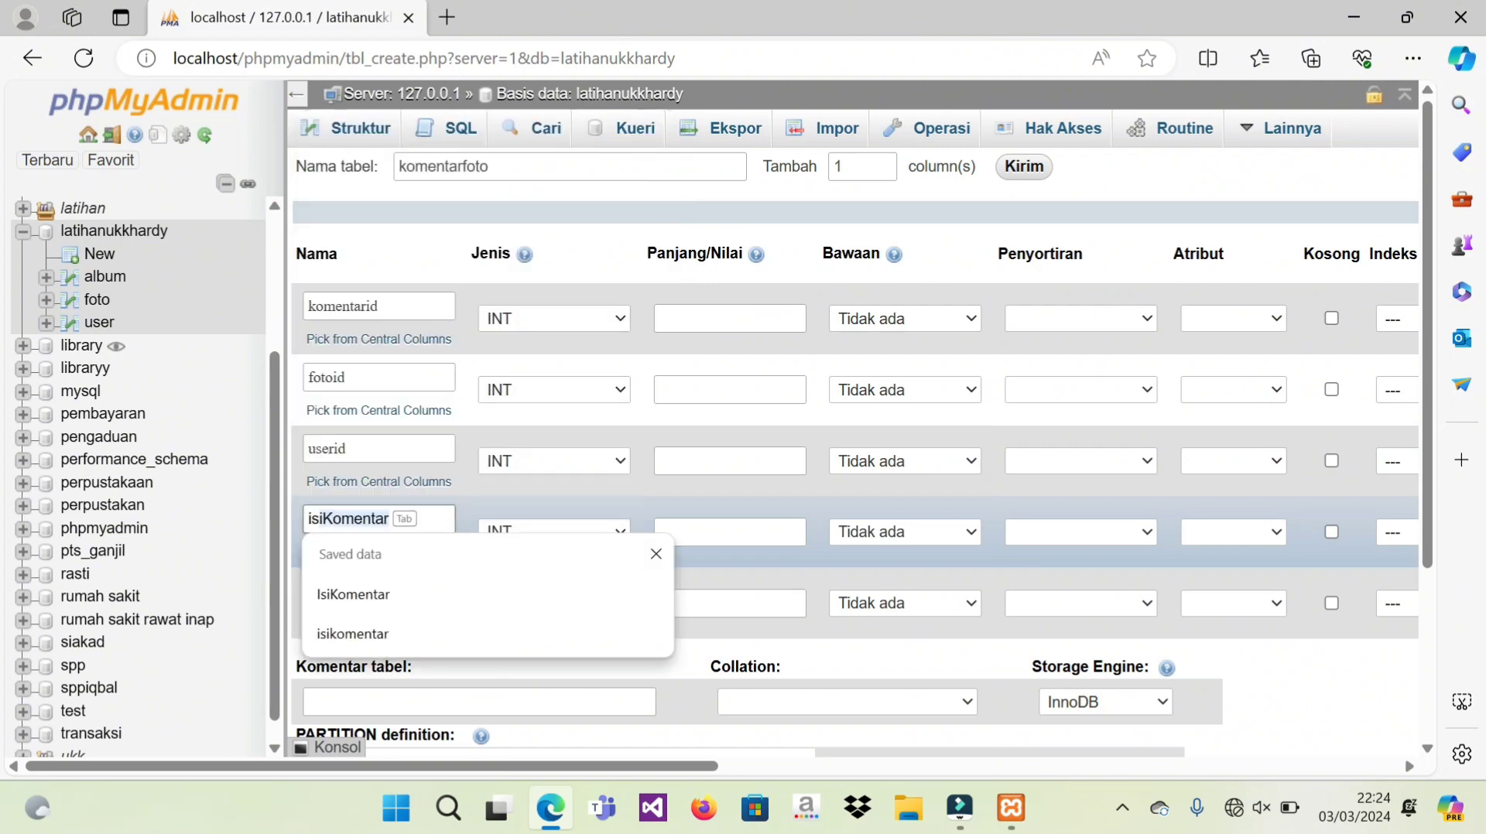
{"action": "type", "text": "omentar"}
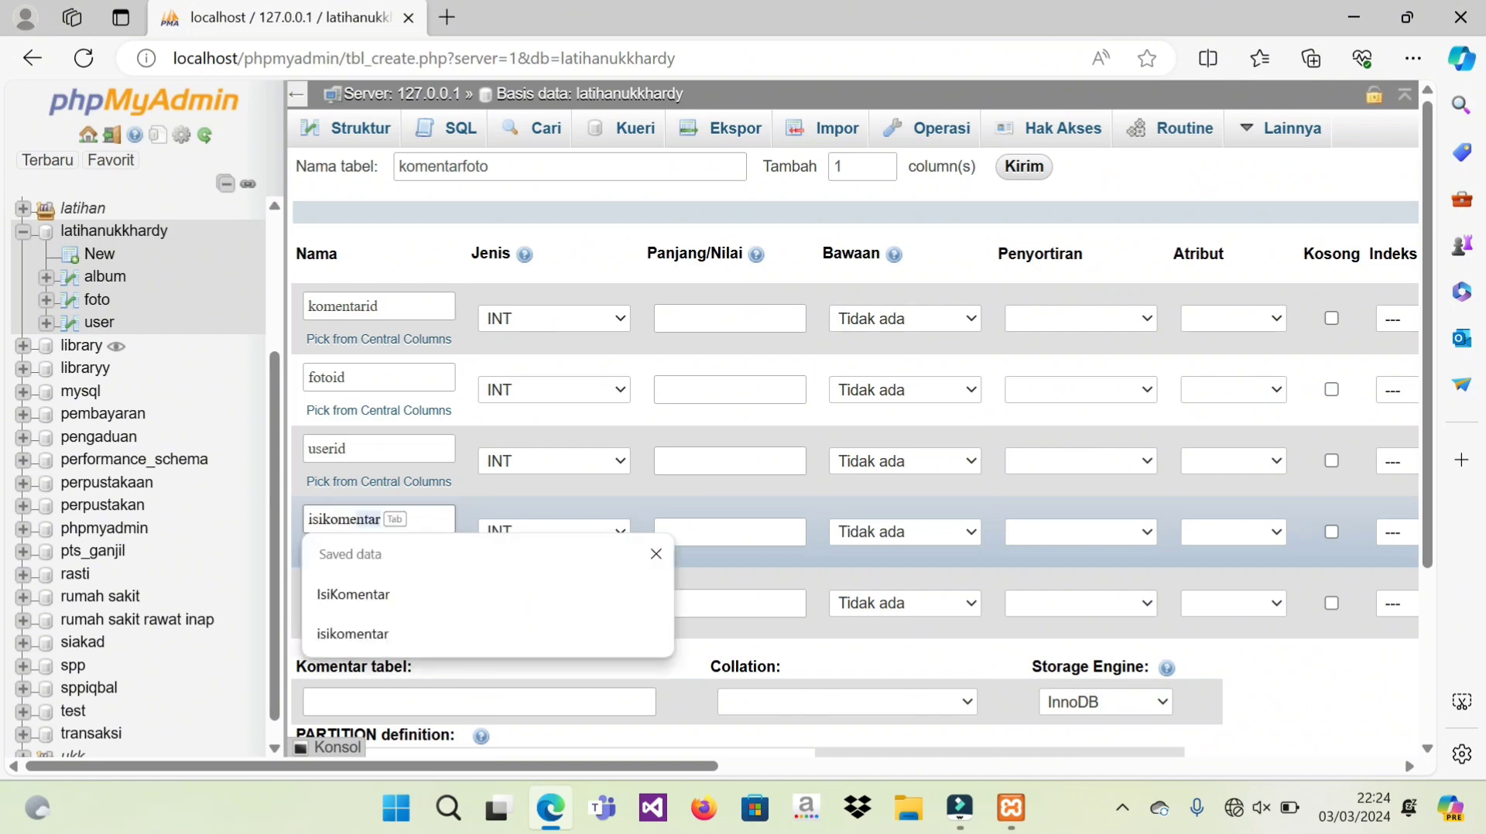
{"action": "key", "text": "Down"}
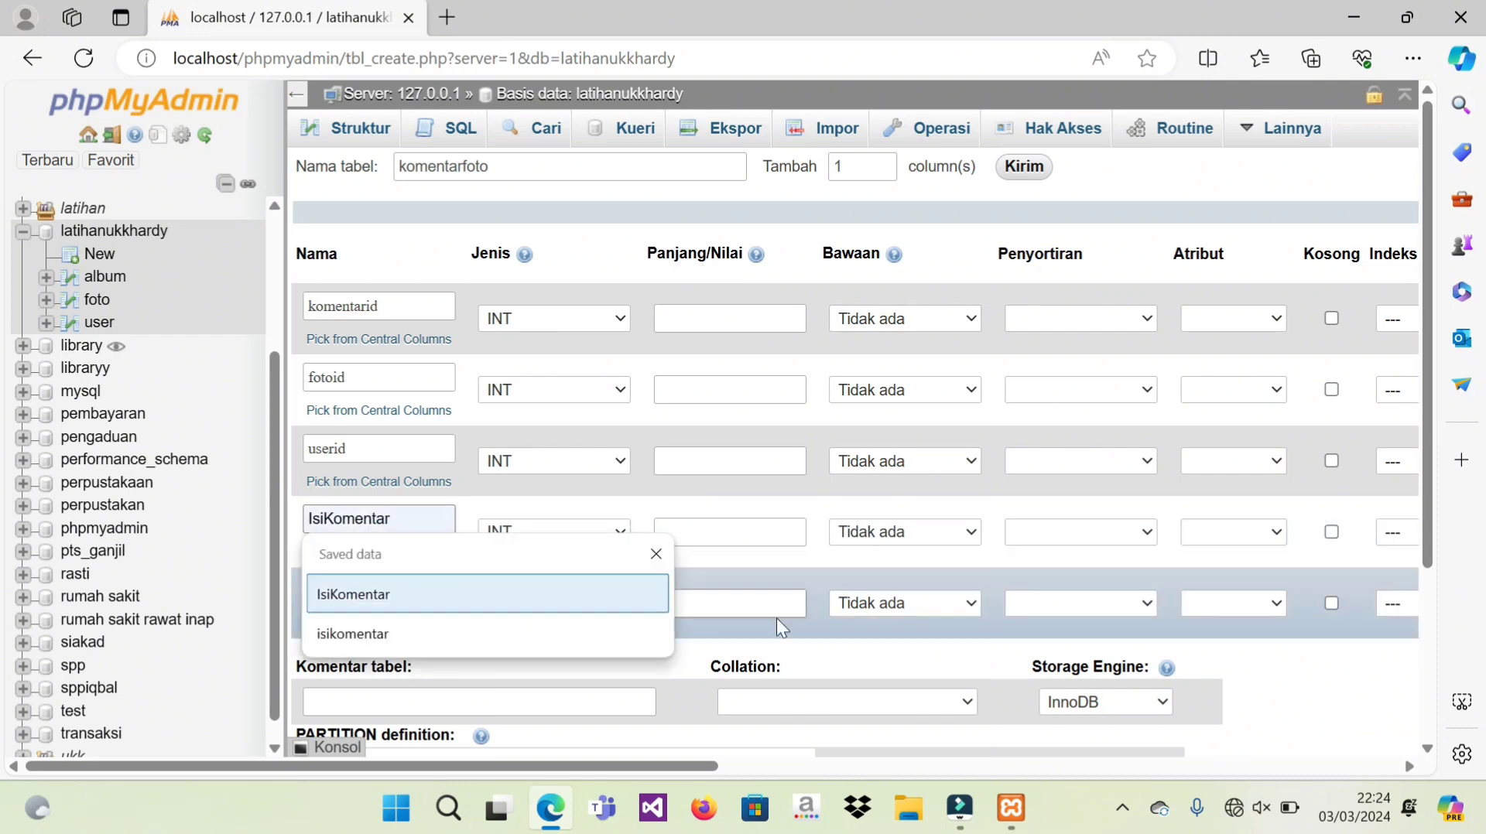
{"action": "left_click_drag", "start_coordinate": [1336, 701], "coordinate": [379, 532]}
{"action": "left_click", "coordinate": [379, 531]}
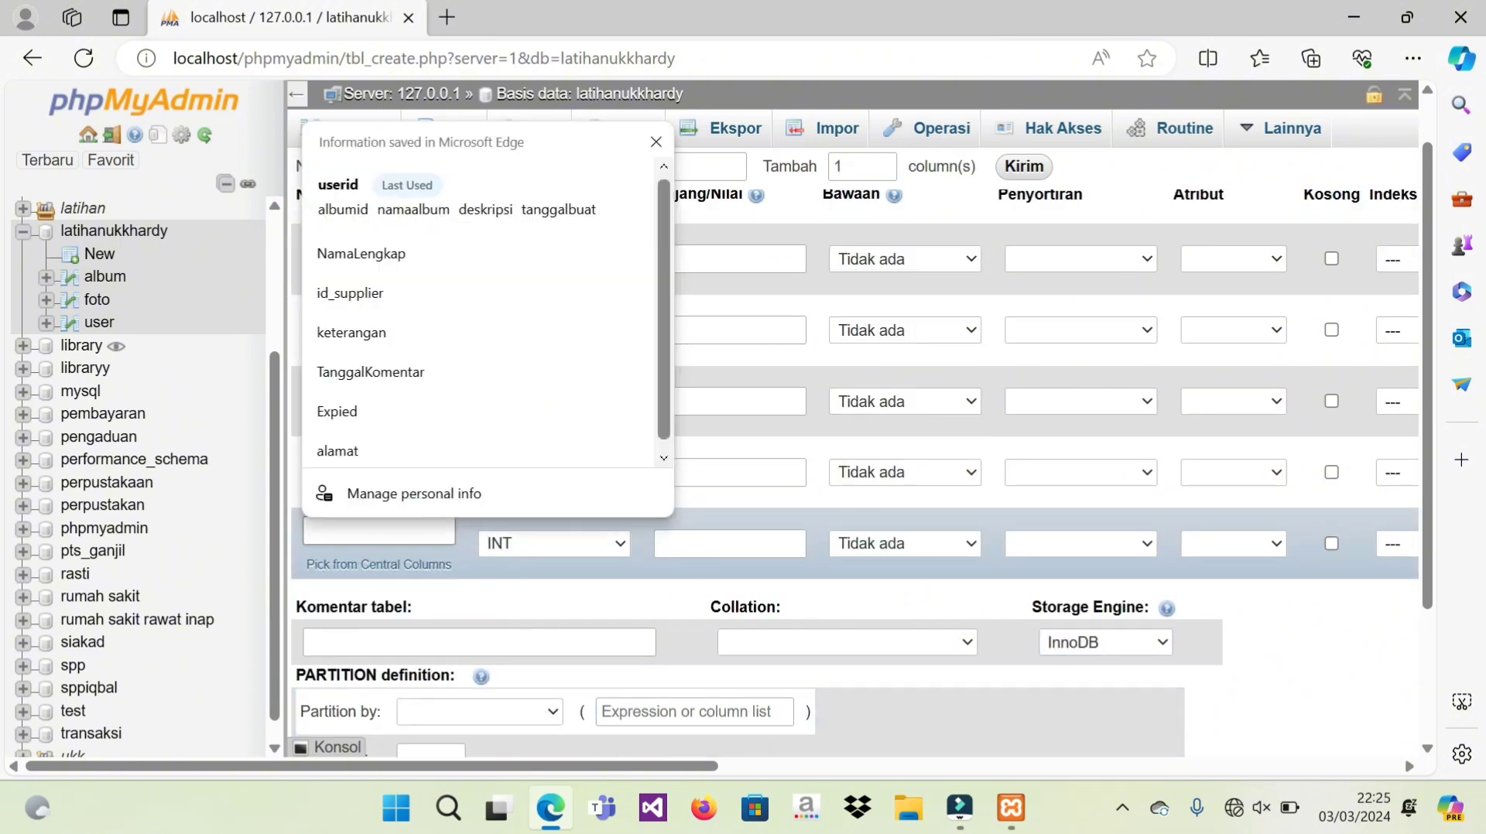
{"action": "type", "text": "tanggal"}
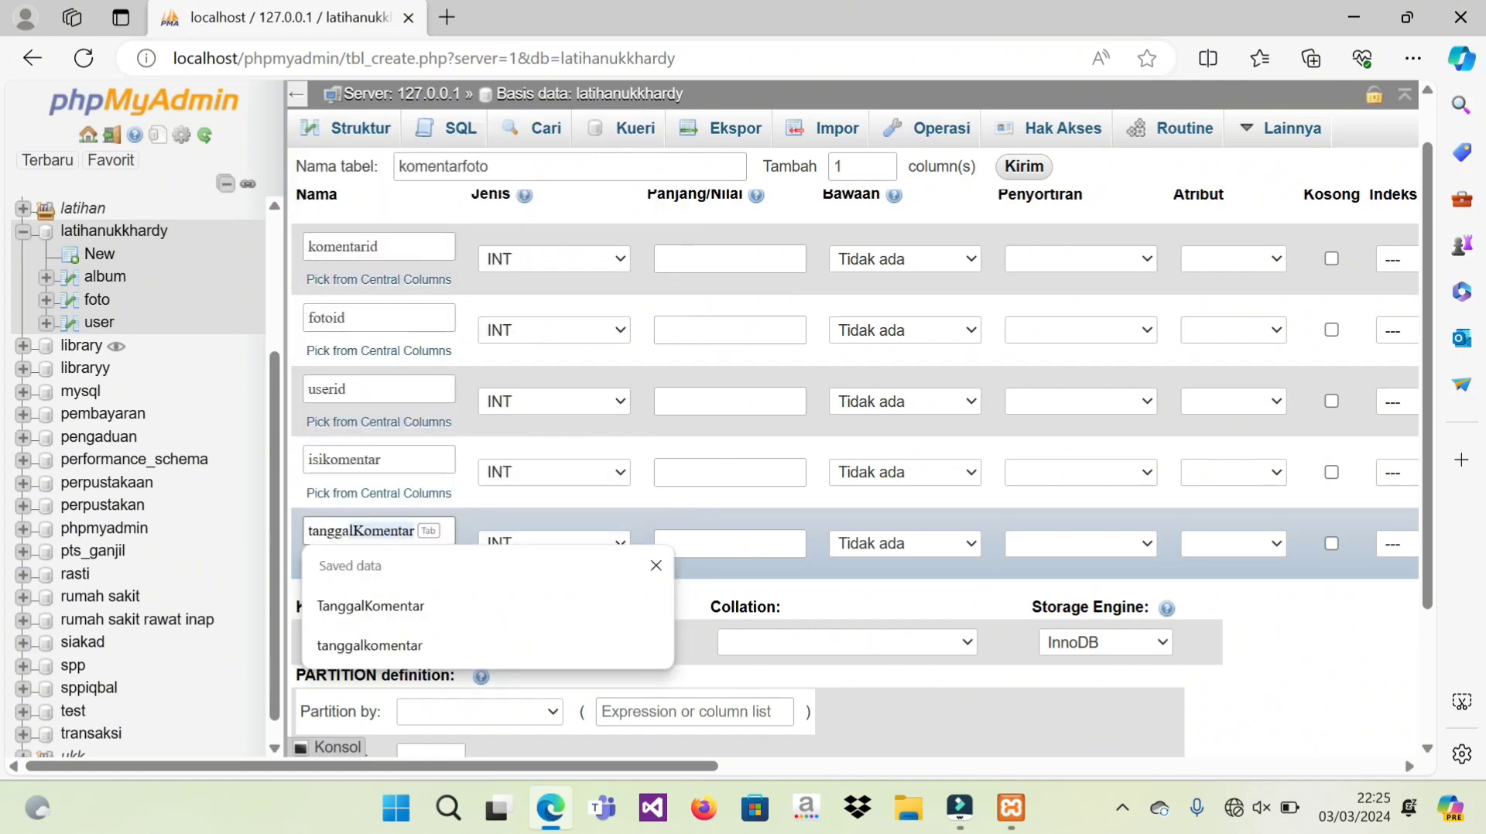
{"action": "type", "text": "komentar"}
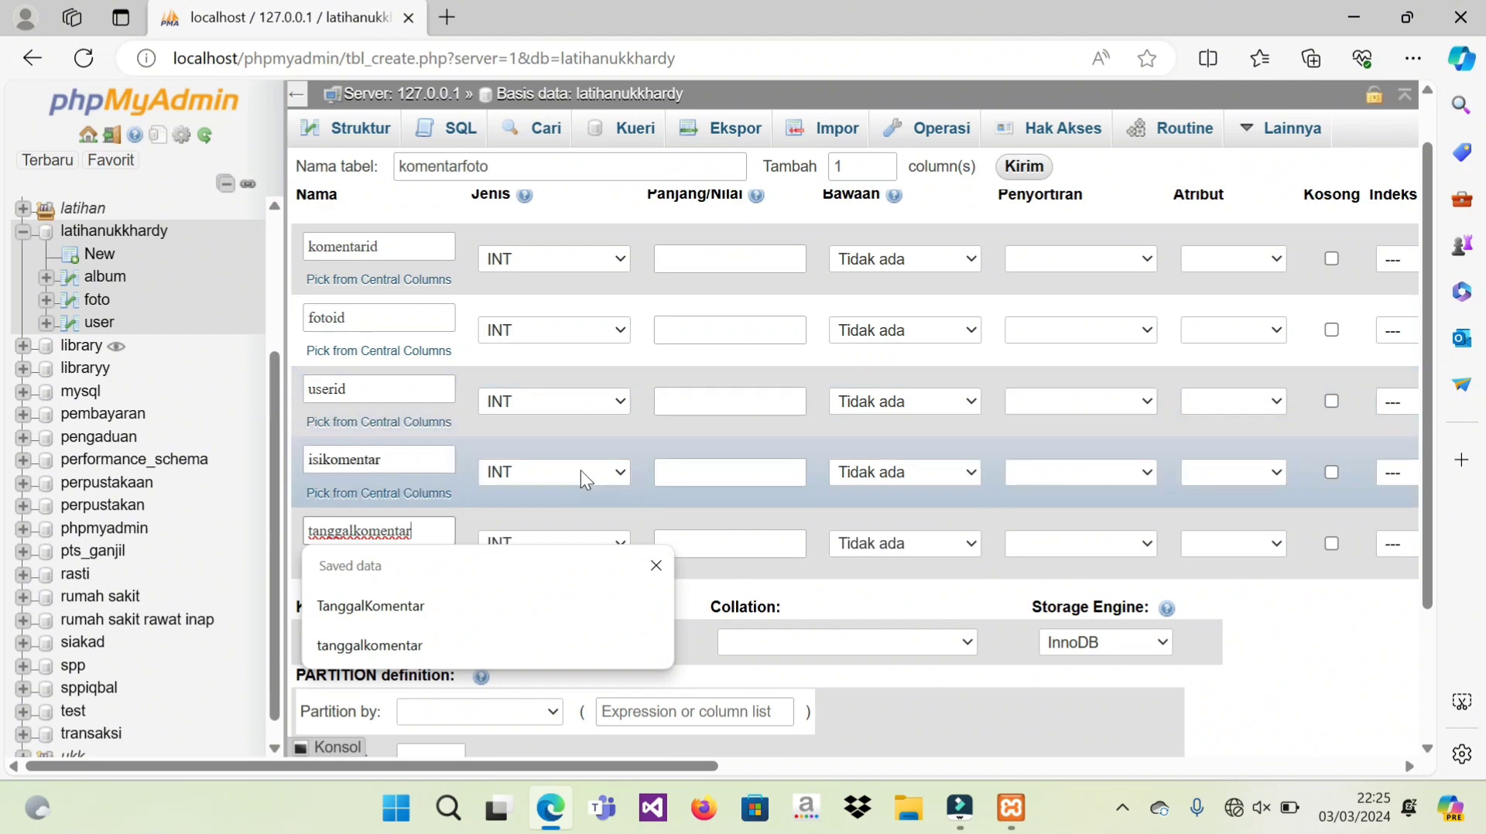
Step: Set the data type of the isikomentar column to TEXT and of the tanggalkomentar column to DATE
{"action": "left_click", "coordinate": [582, 474]}
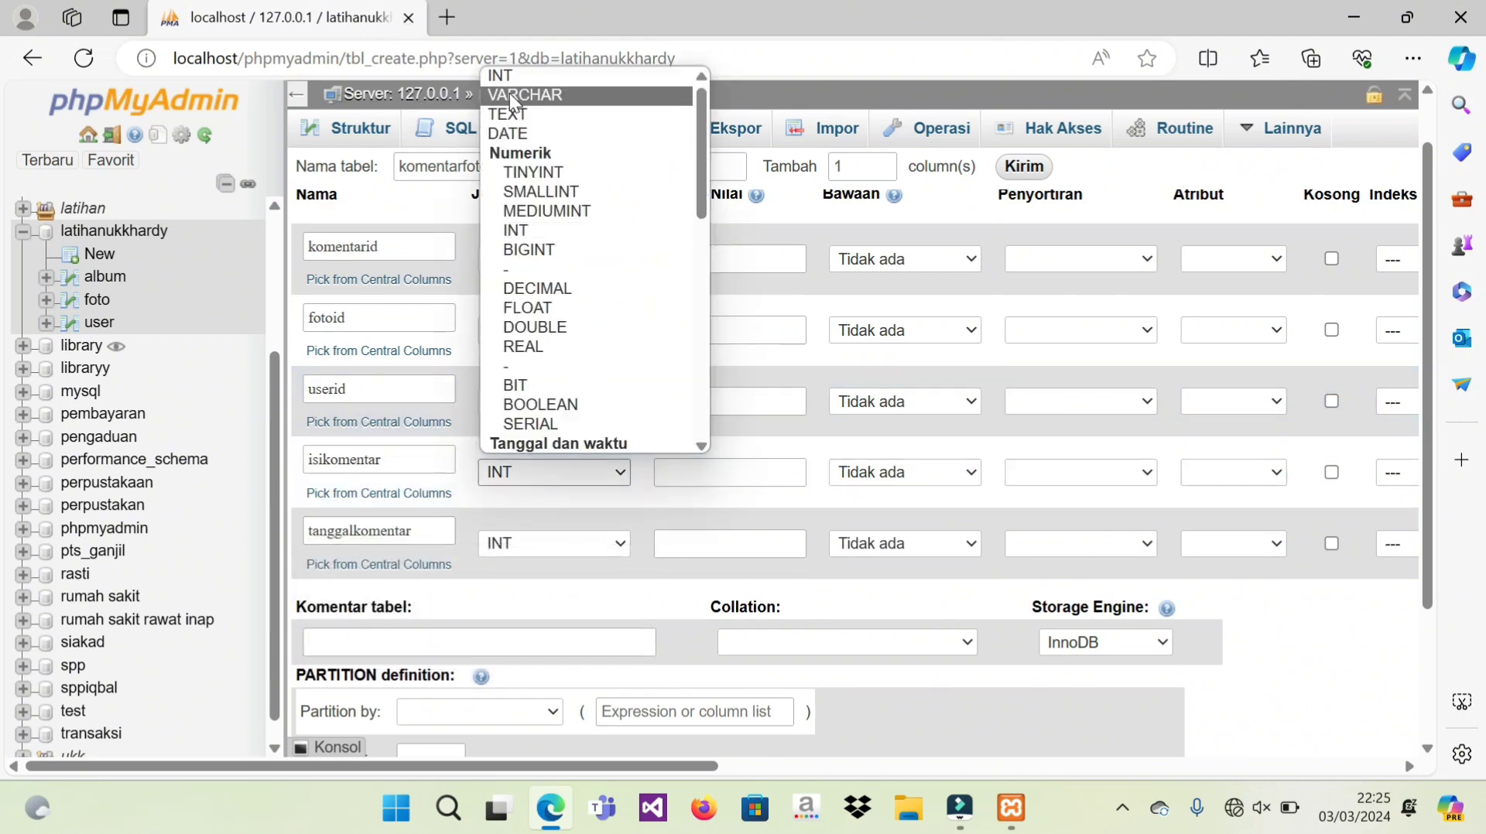
{"action": "left_click", "coordinate": [511, 114]}
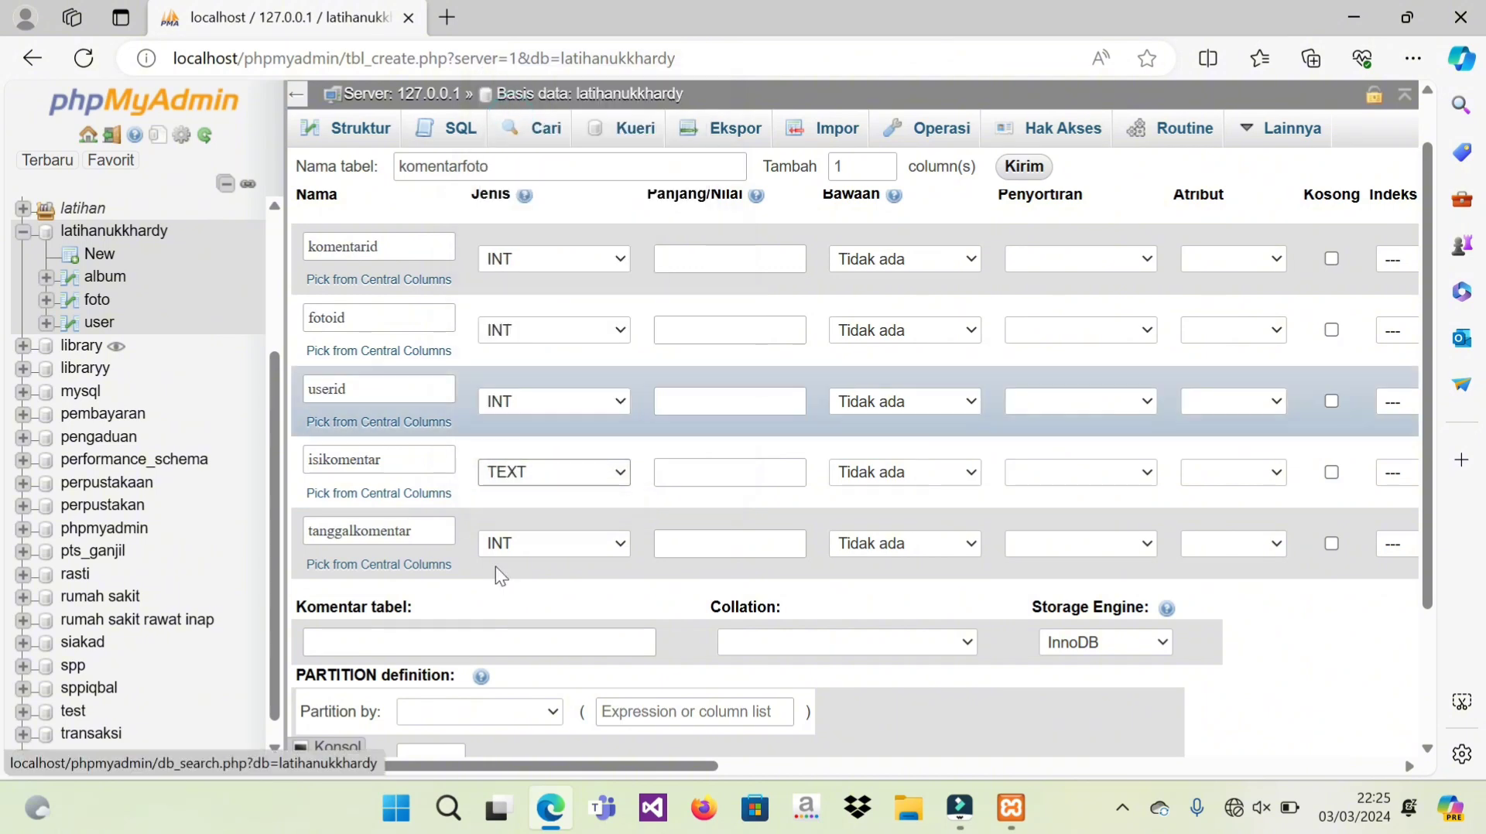
{"action": "left_click", "coordinate": [545, 542]}
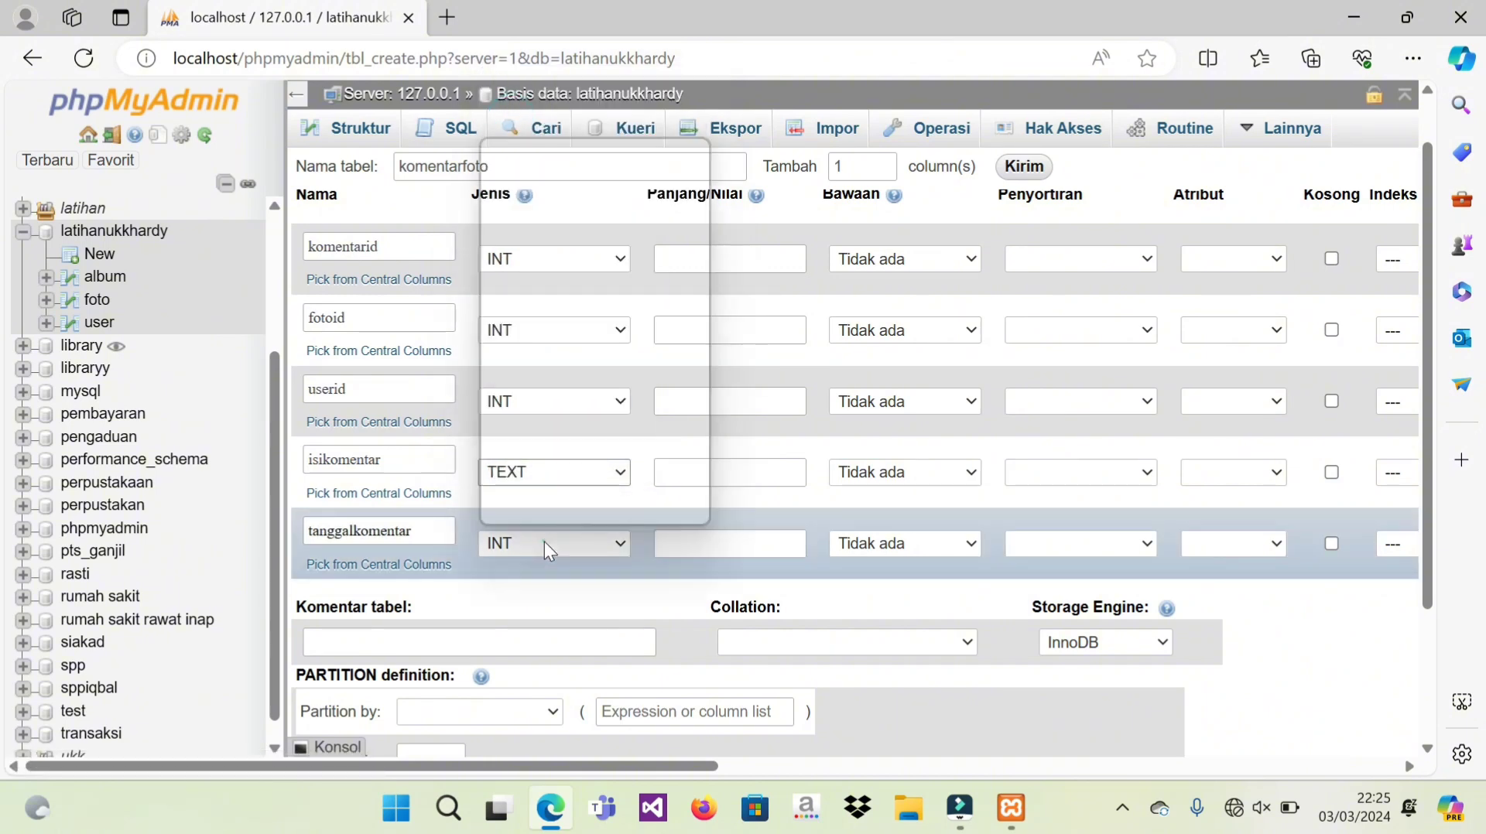
{"action": "left_click", "coordinate": [540, 205]}
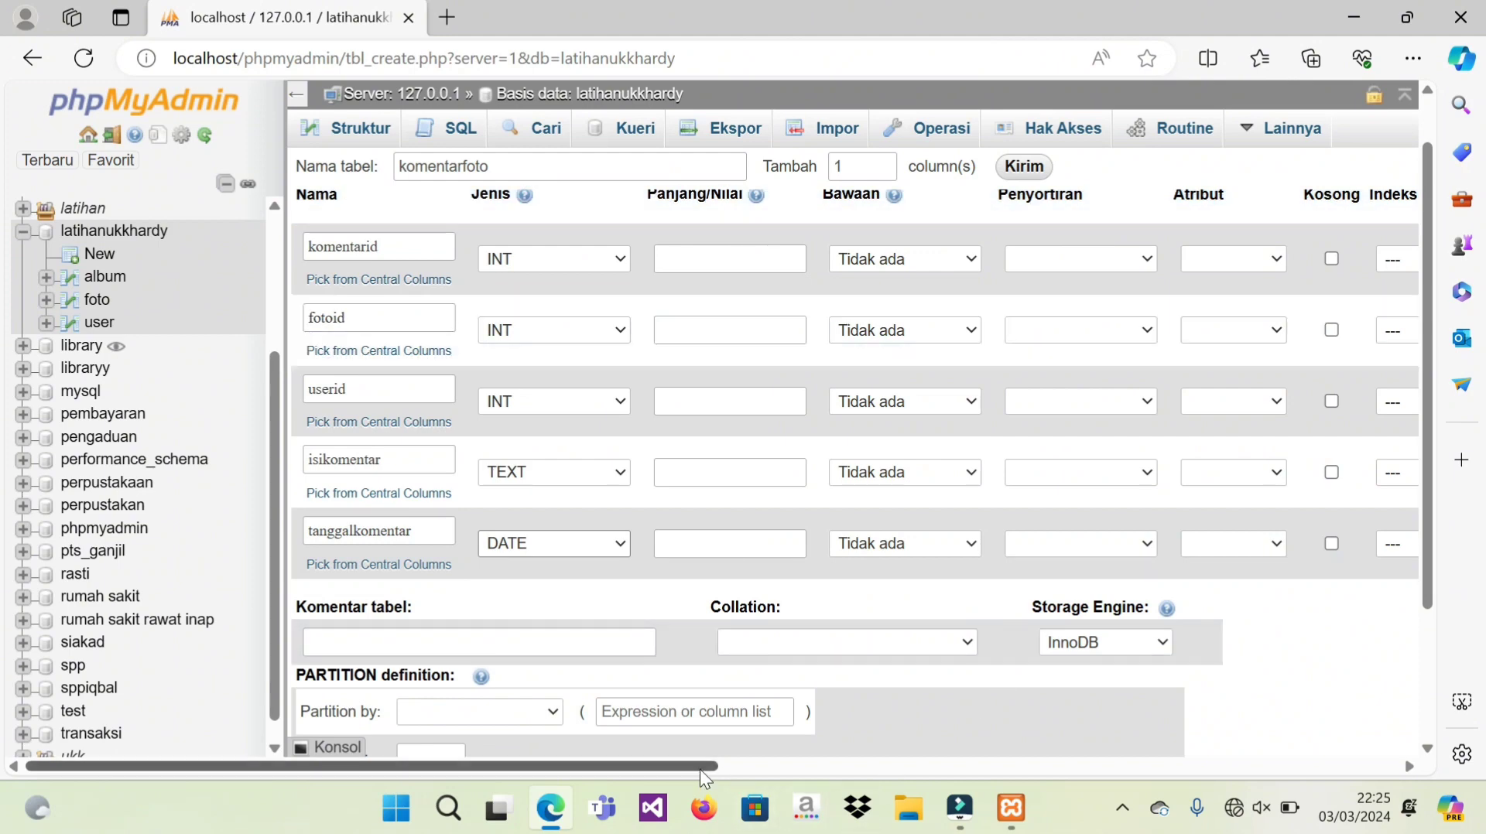
Step: Make the komentarid column the PRIMARY key of the komentarfoto table and turn on auto-increment for it
{"action": "left_click_drag", "start_coordinate": [699, 769], "coordinate": [1058, 791]}
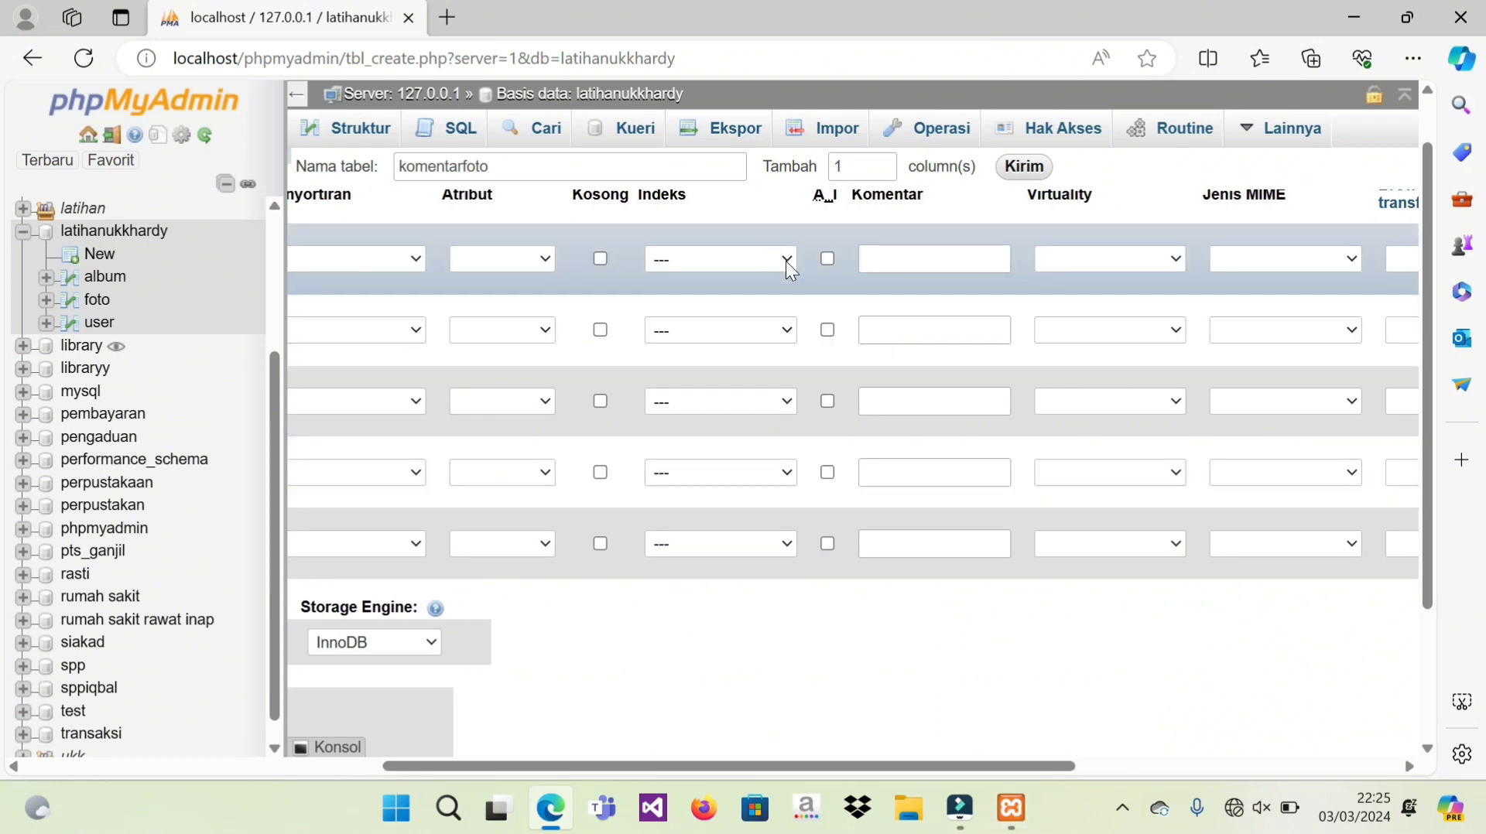
{"action": "left_click", "coordinate": [786, 263]}
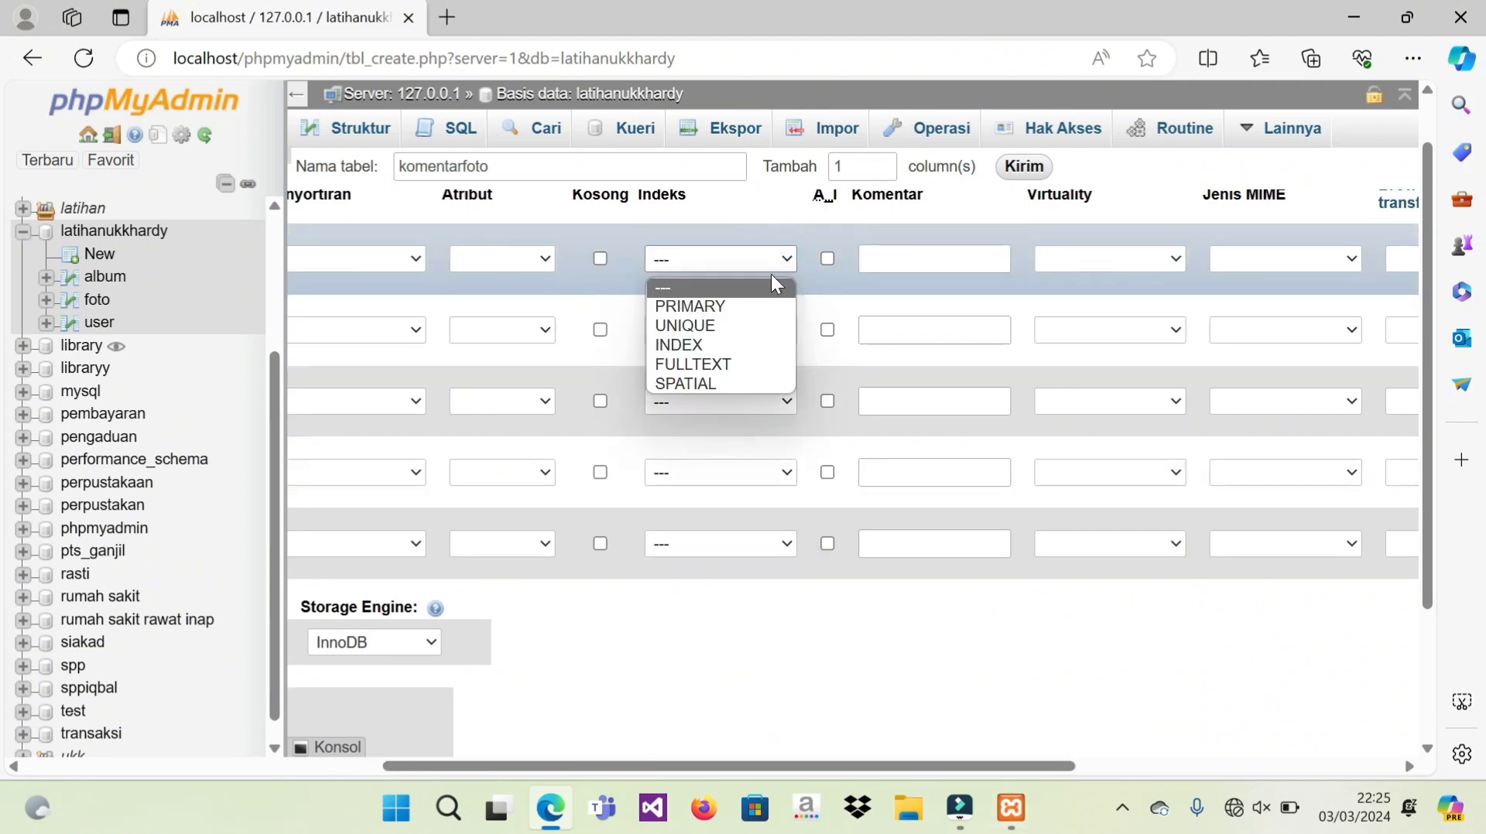
{"action": "left_click", "coordinate": [769, 302]}
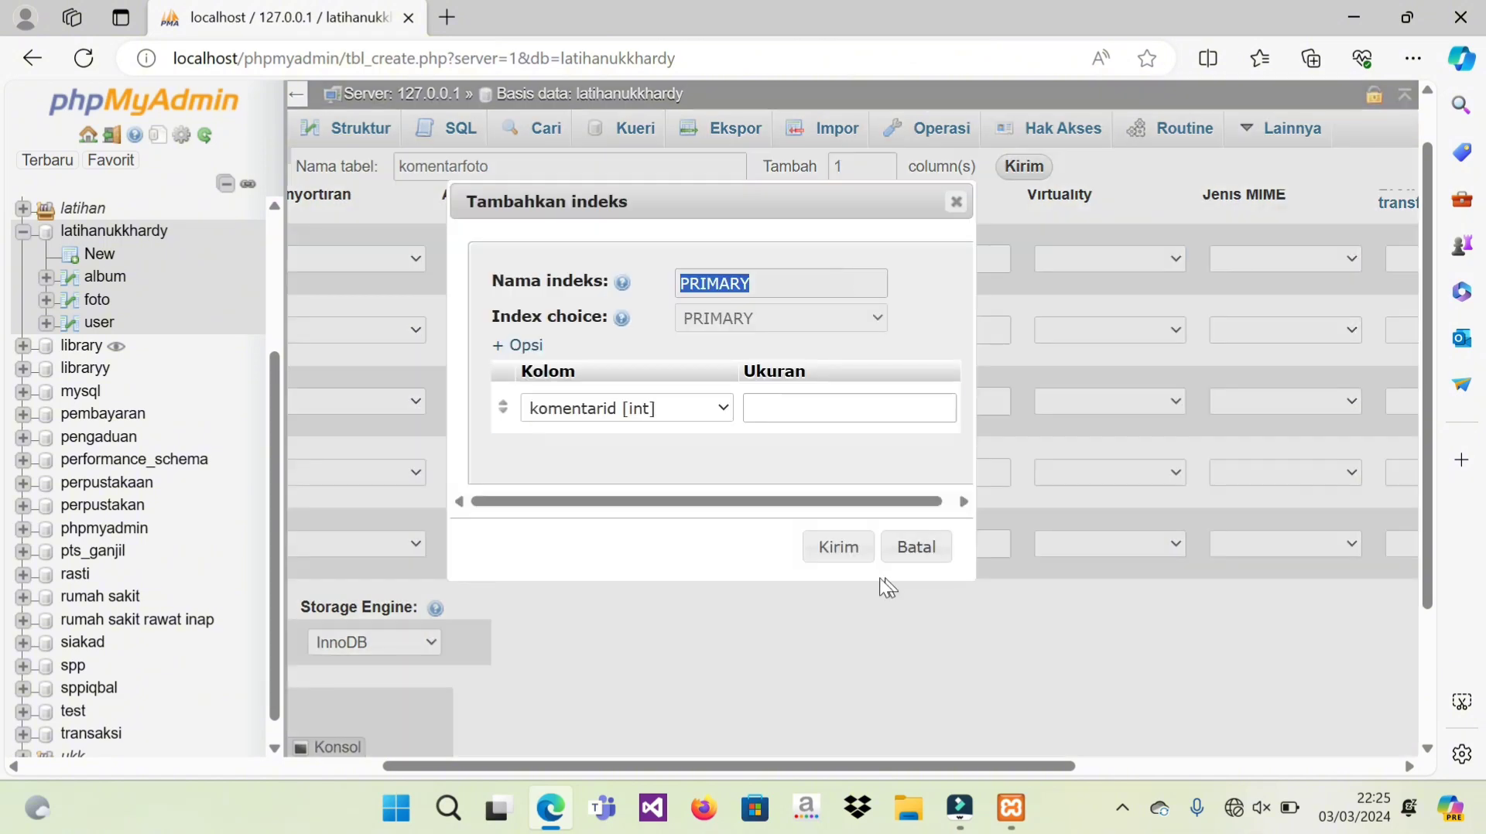
{"action": "left_click", "coordinate": [848, 548]}
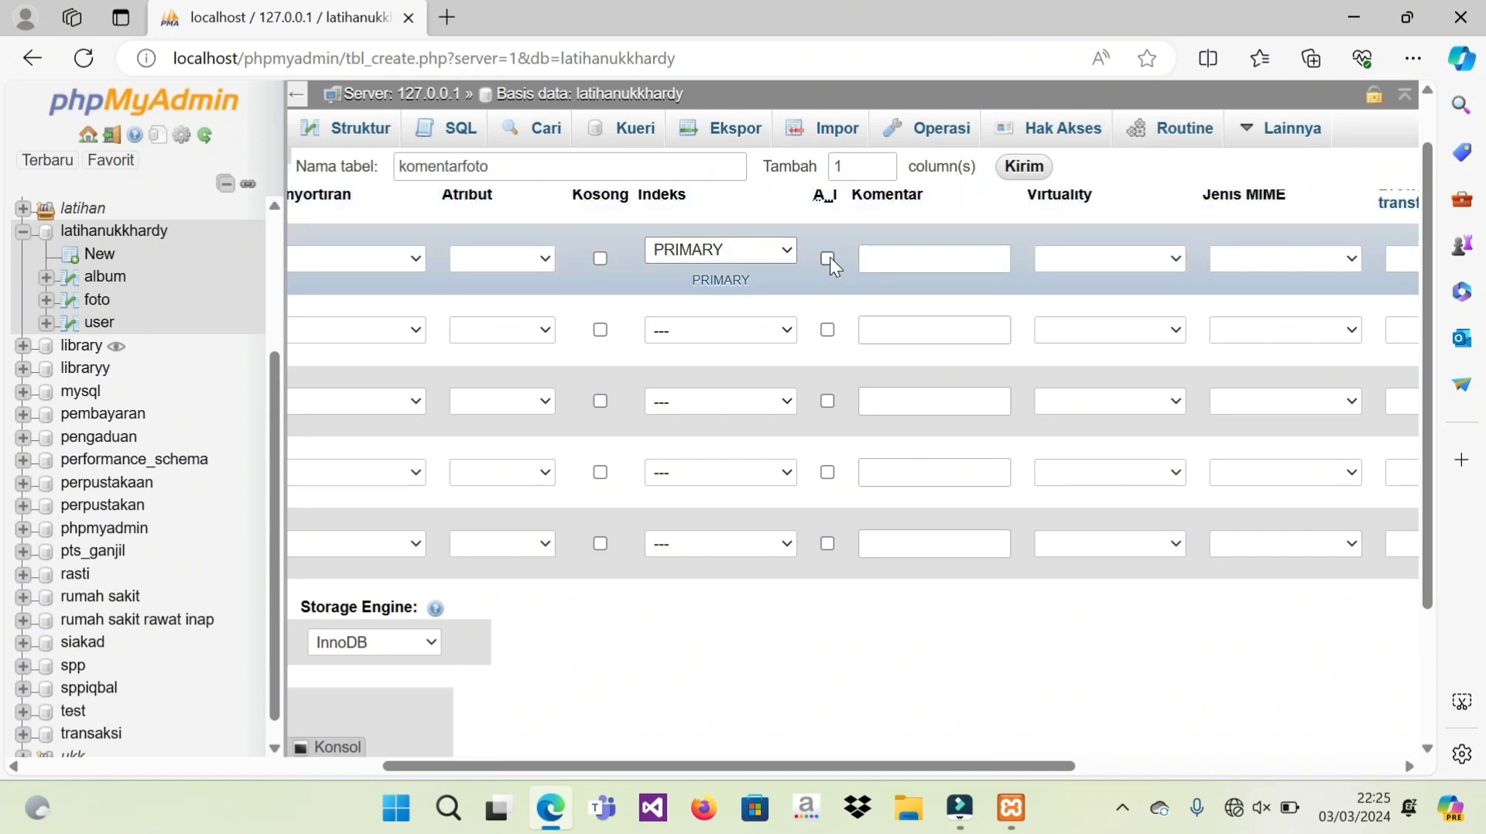
{"action": "left_click", "coordinate": [828, 258]}
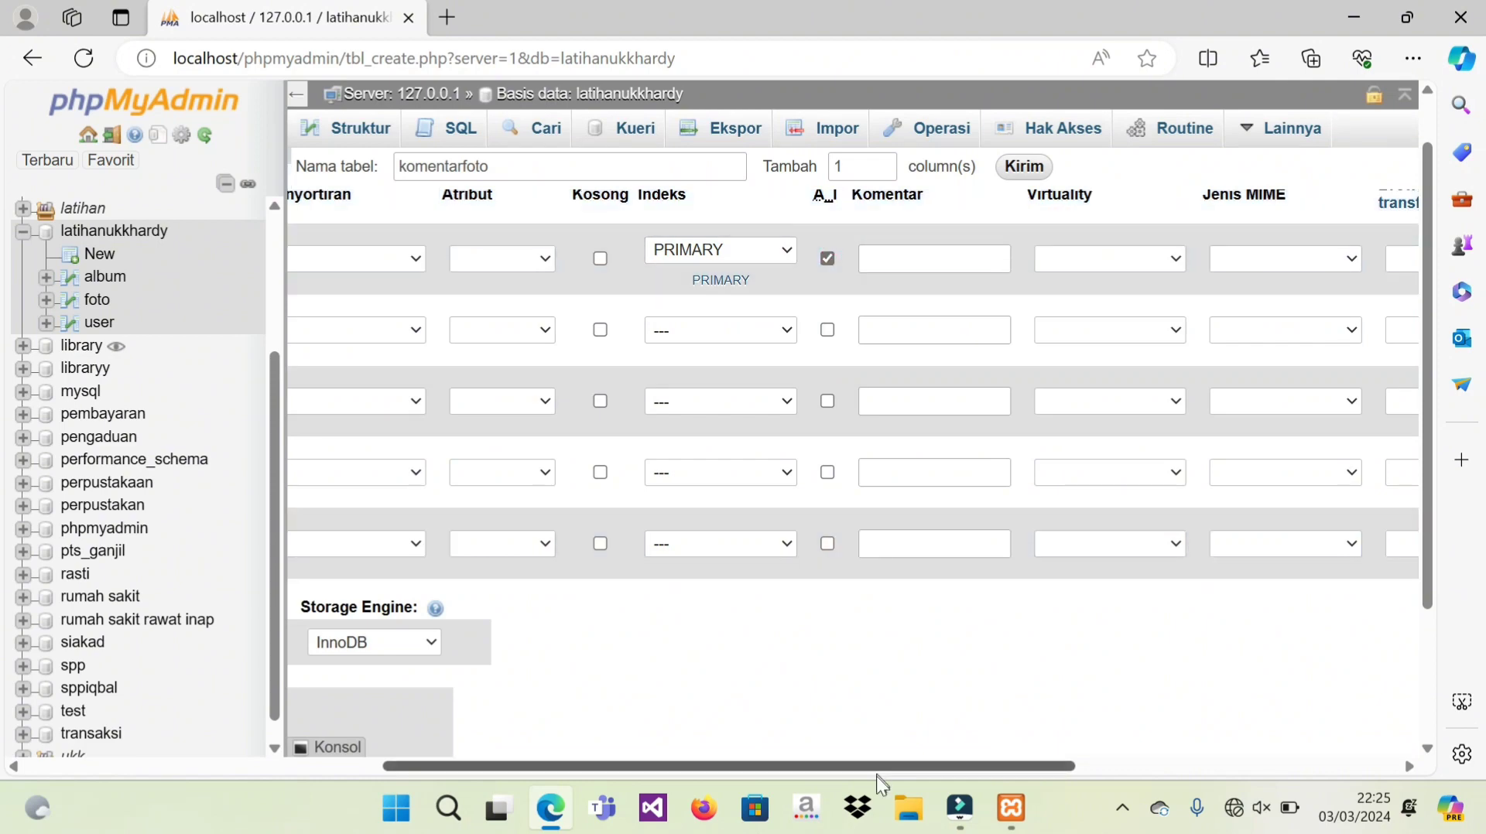
Step: Add an INDEX on the fotoid column of the komentarfoto table, leaving the index name and size empty
{"action": "left_click_drag", "start_coordinate": [876, 765], "coordinate": [416, 784]}
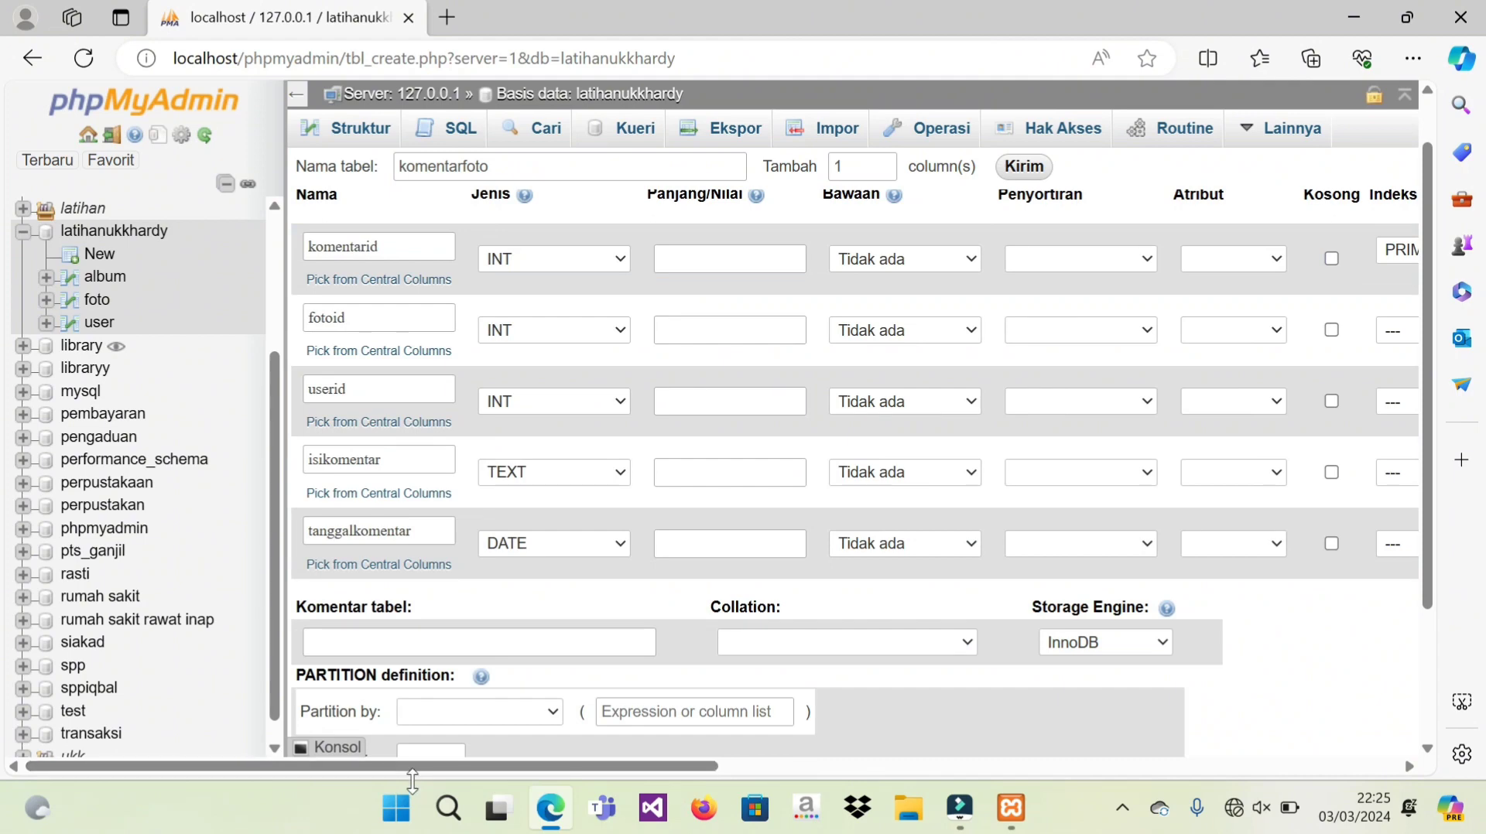
{"action": "left_click_drag", "start_coordinate": [564, 769], "coordinate": [960, 822]}
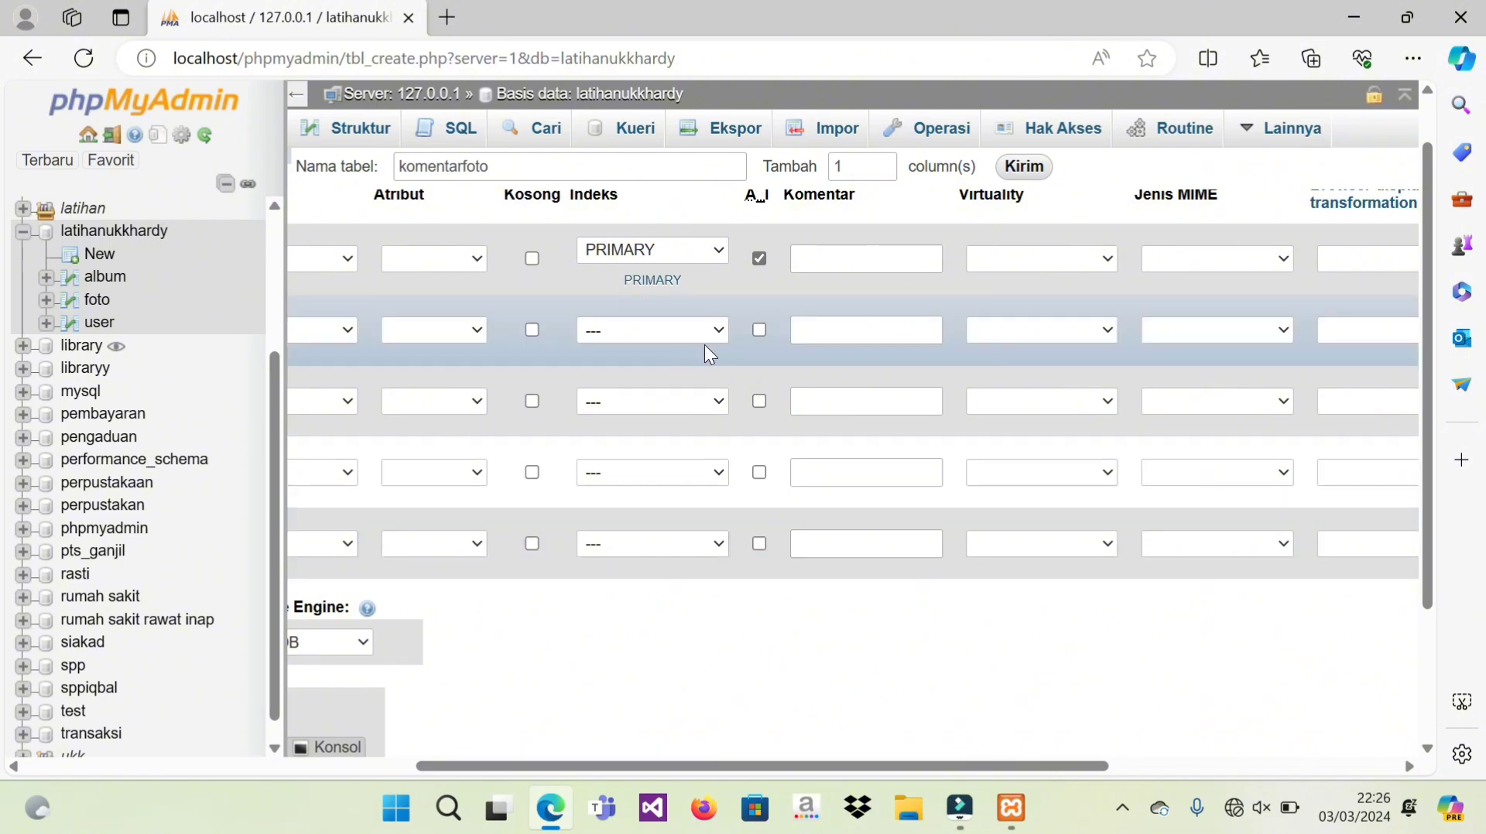
{"action": "left_click", "coordinate": [712, 323]}
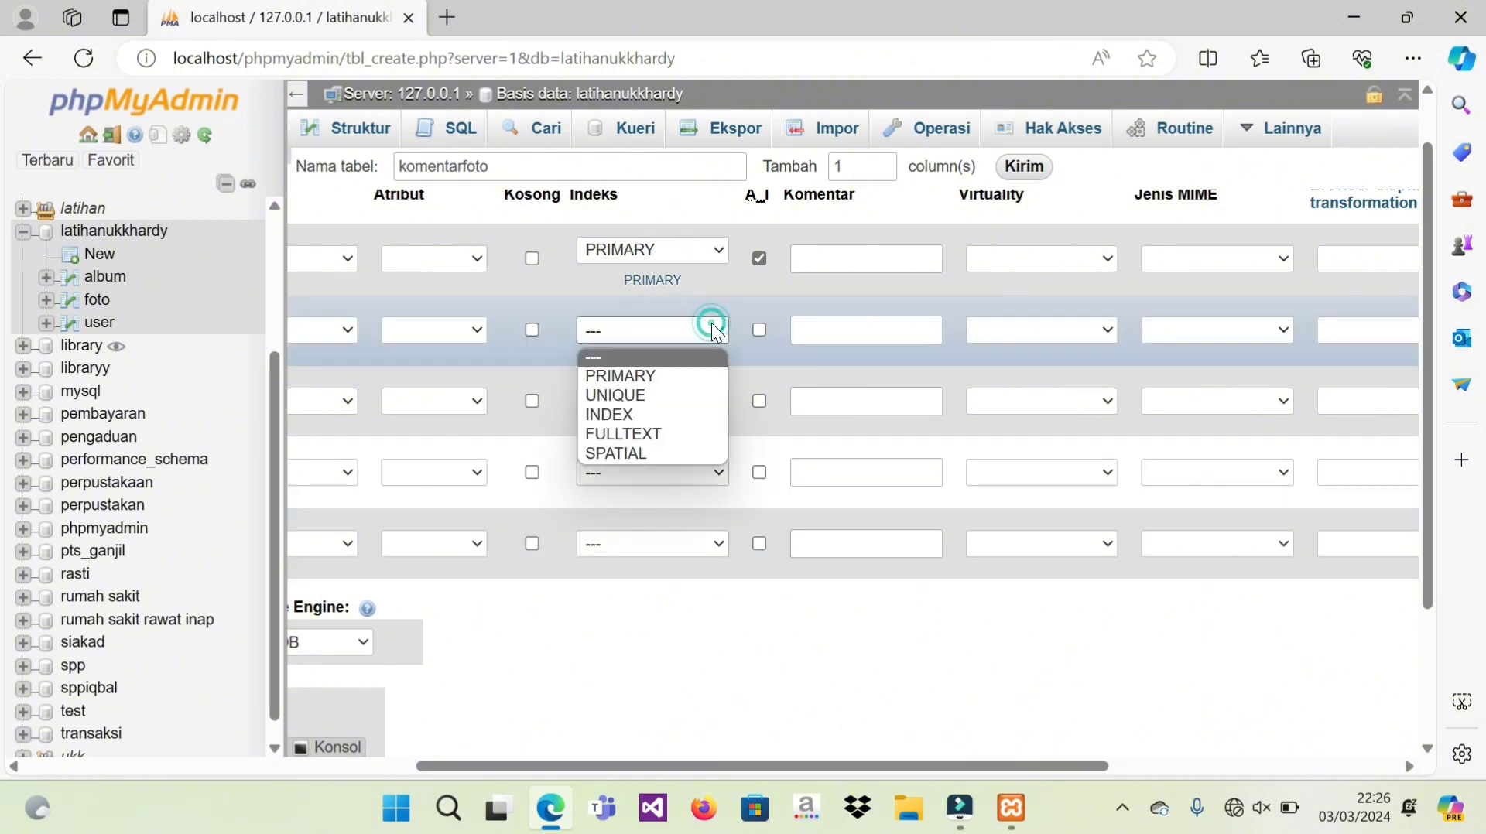
{"action": "left_click", "coordinate": [675, 411]}
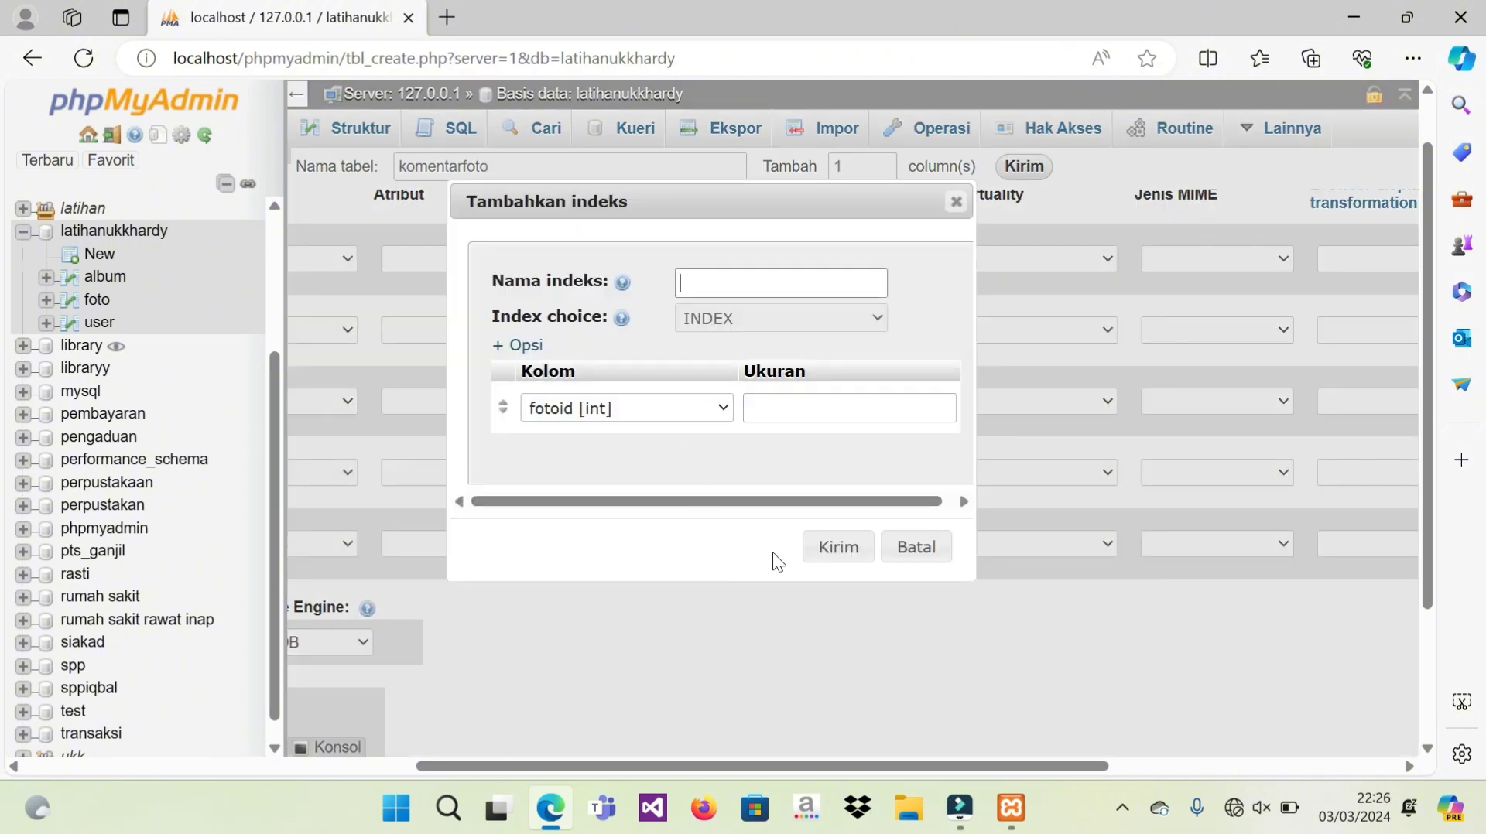
{"action": "left_click", "coordinate": [836, 551]}
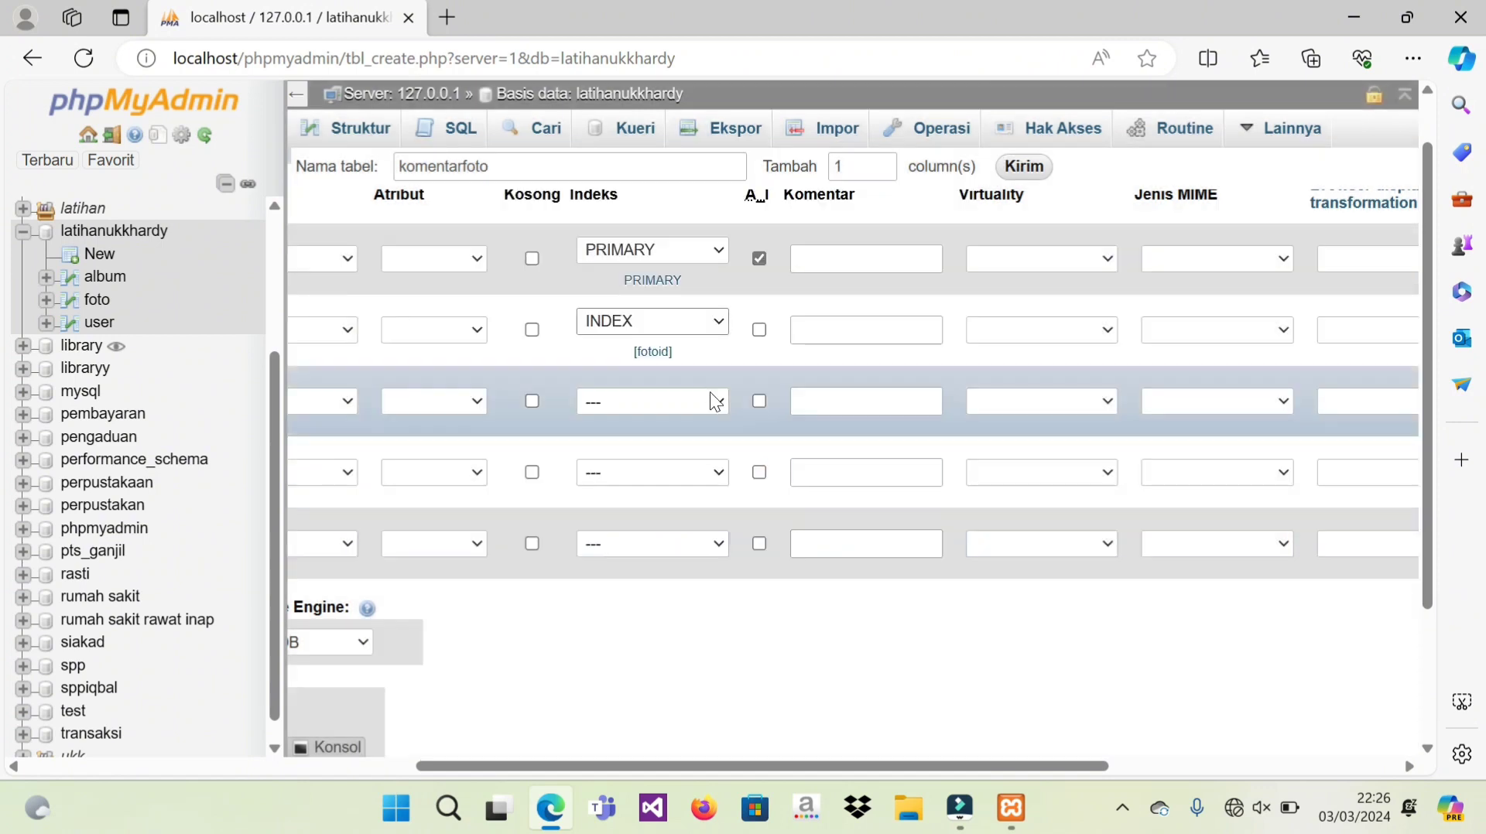
Step: Add a separate single-column INDEX on the userid column of the komentarfoto table, without an index name or size
{"action": "left_click", "coordinate": [703, 403]}
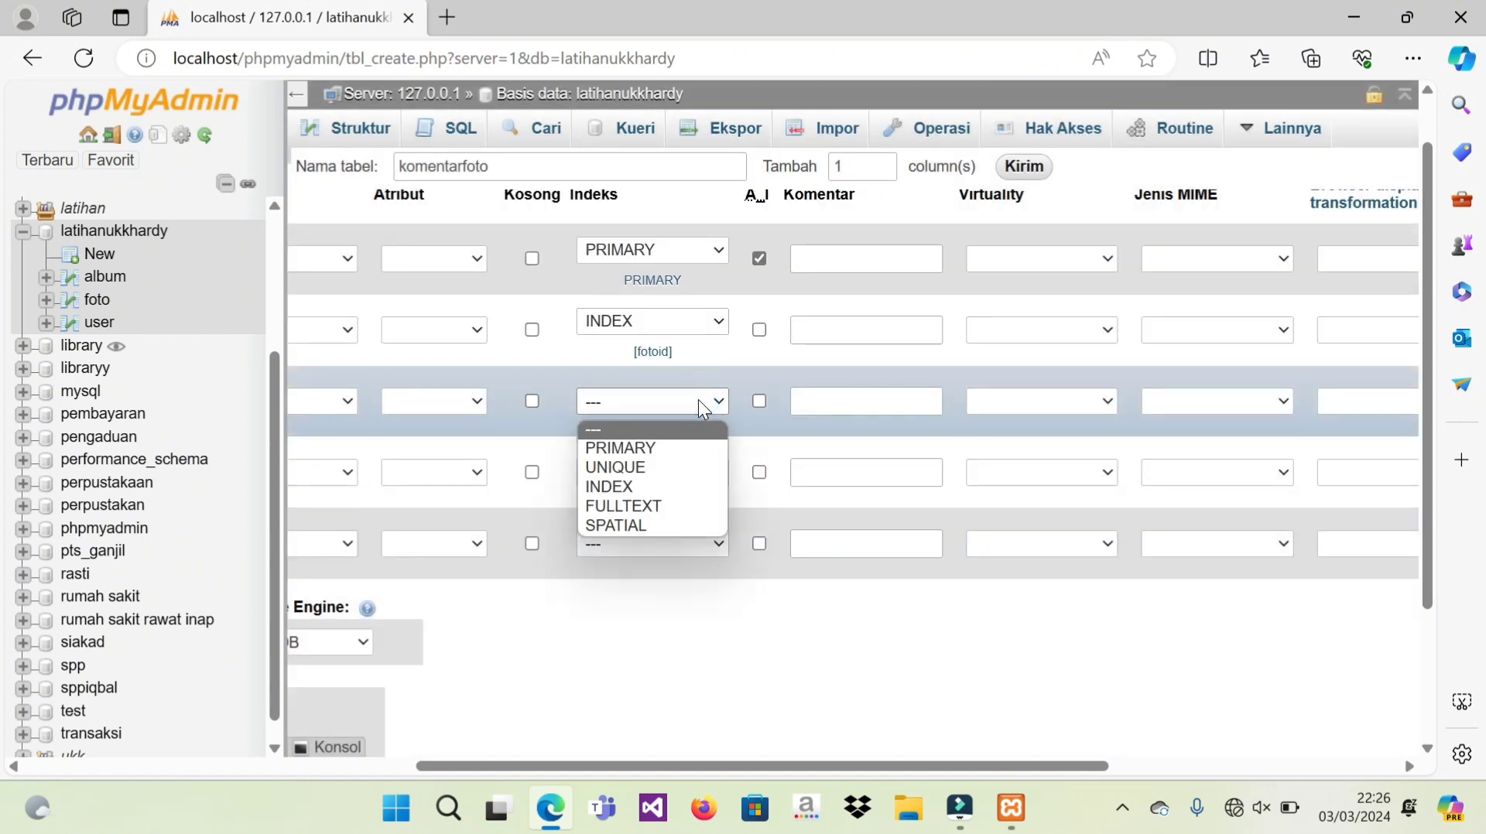
{"action": "left_click", "coordinate": [686, 486]}
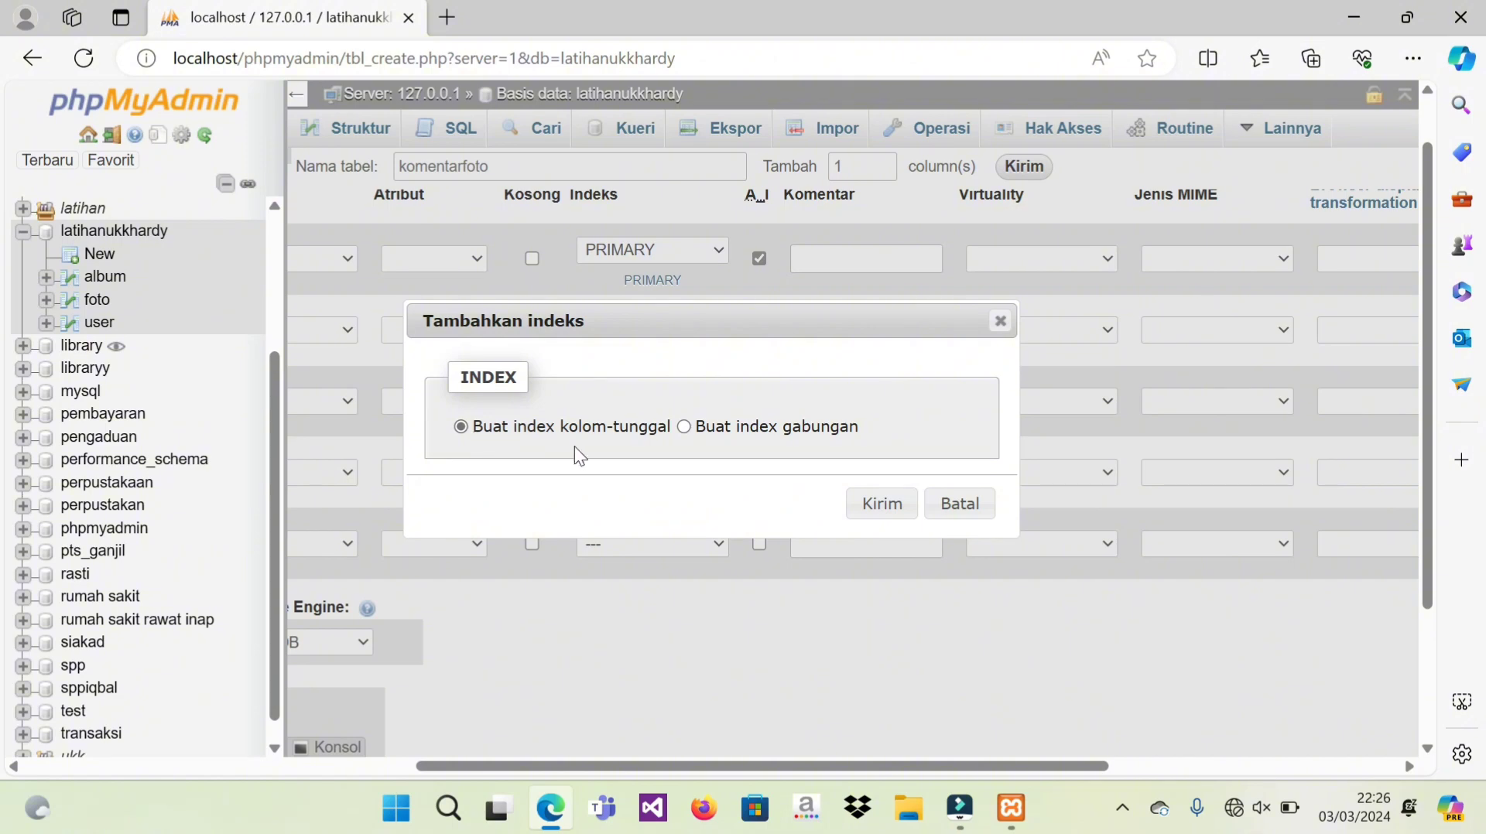
{"action": "left_click", "coordinate": [895, 505]}
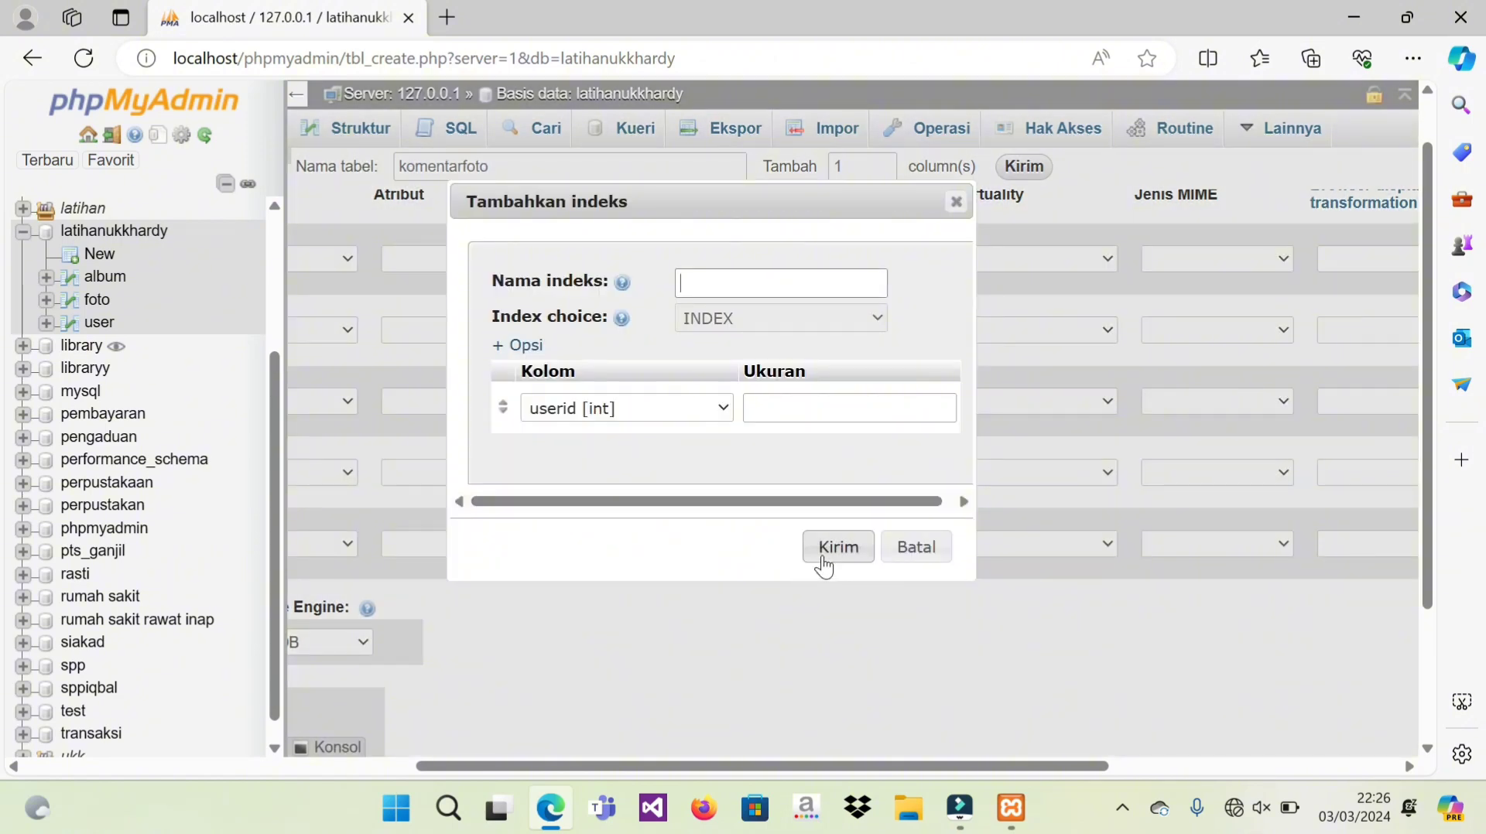
{"action": "left_click", "coordinate": [826, 551]}
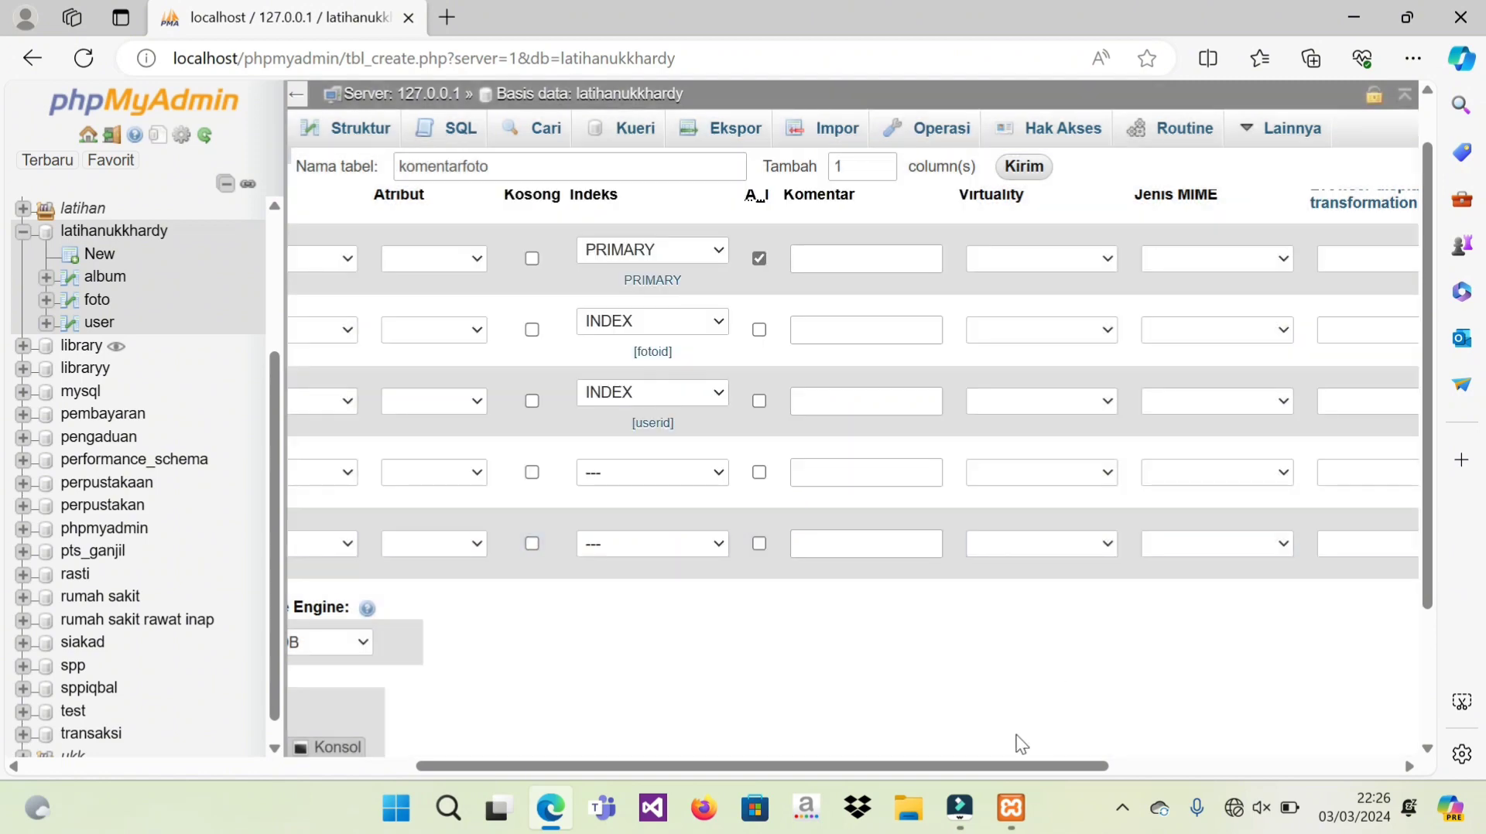
Step: Save the komentarfoto table definition to create the table in the latihanukkhardy database
{"action": "left_click_drag", "start_coordinate": [1024, 768], "coordinate": [631, 831]}
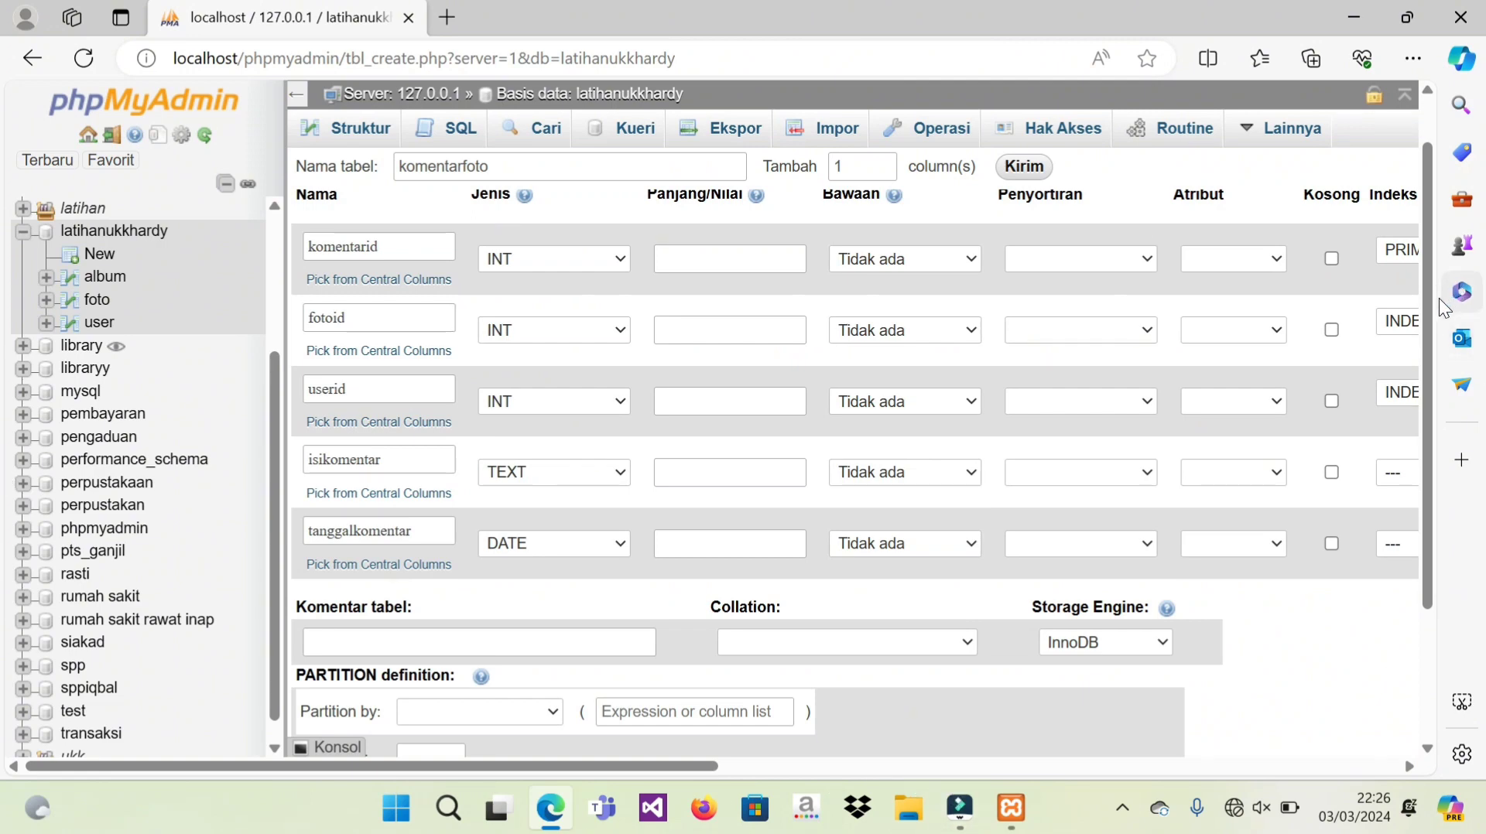
{"action": "scroll", "coordinate": [1415, 313], "scroll_direction": "down", "scroll_amount": 3}
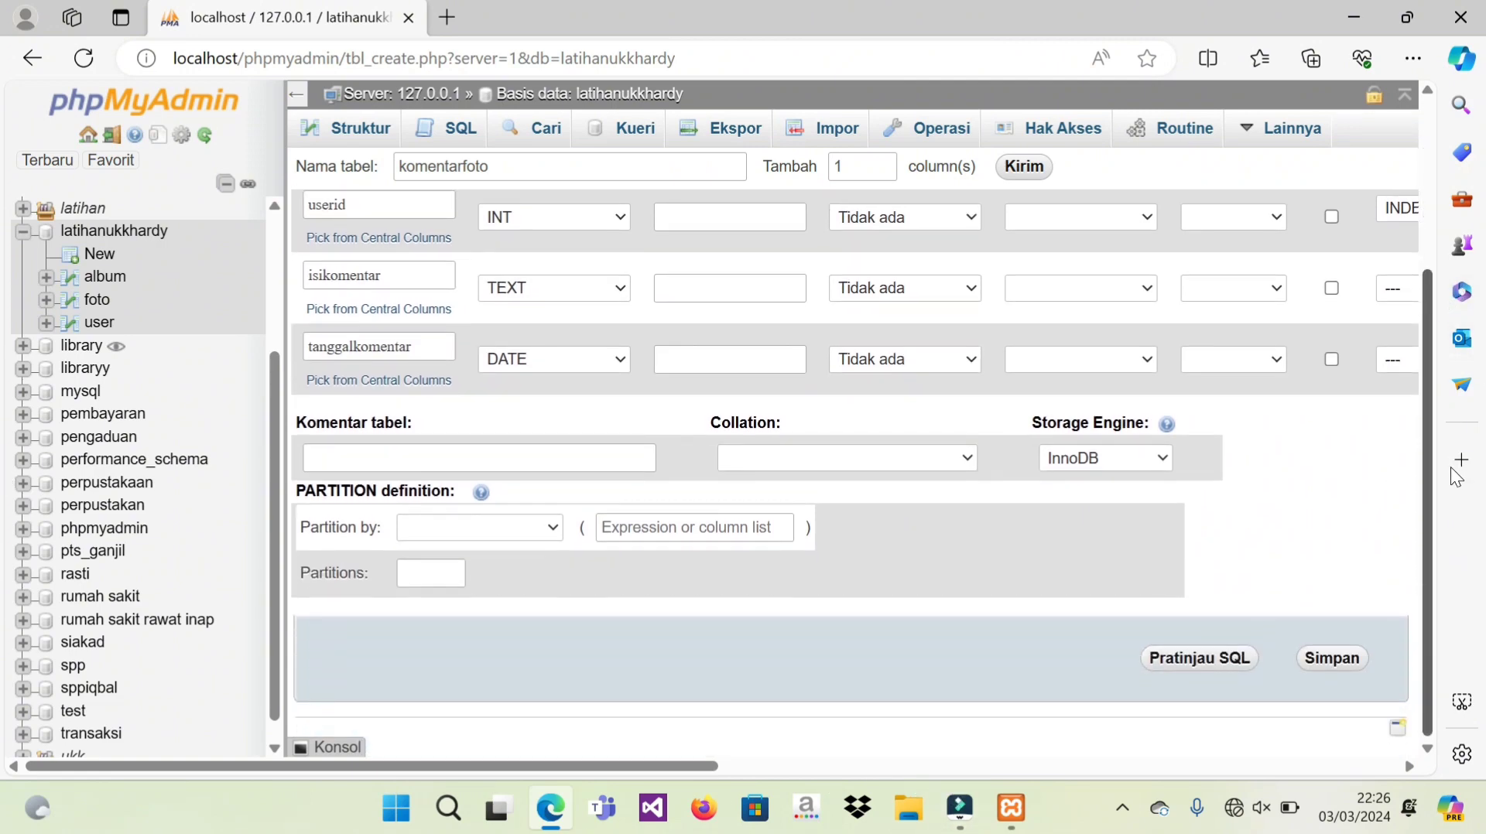
{"action": "left_click", "coordinate": [1325, 662]}
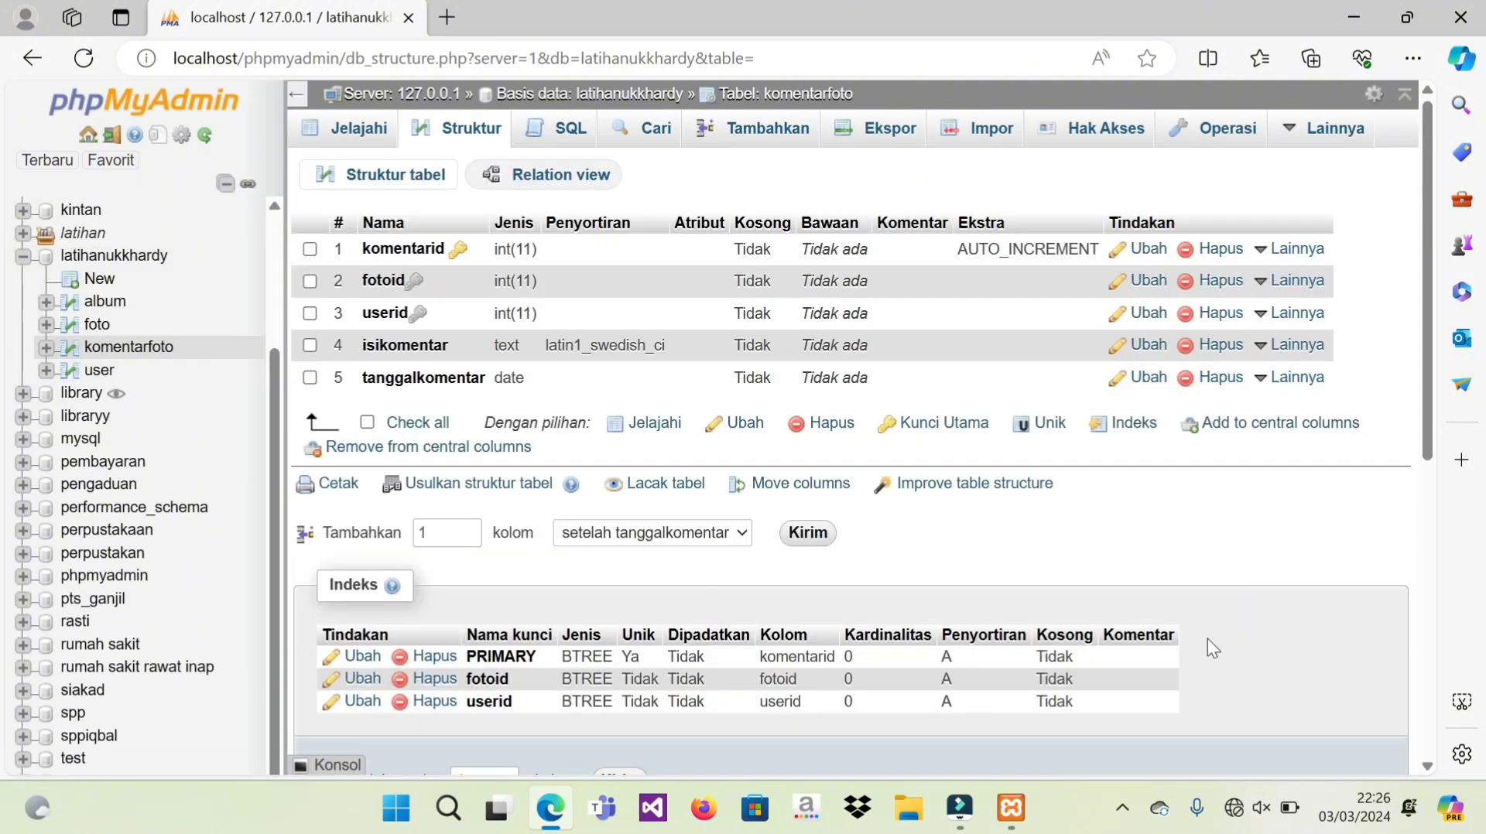
Step: Start a new table named likefoto in the latihanukkhardy database and name its first column likeid
{"action": "left_click", "coordinate": [118, 281]}
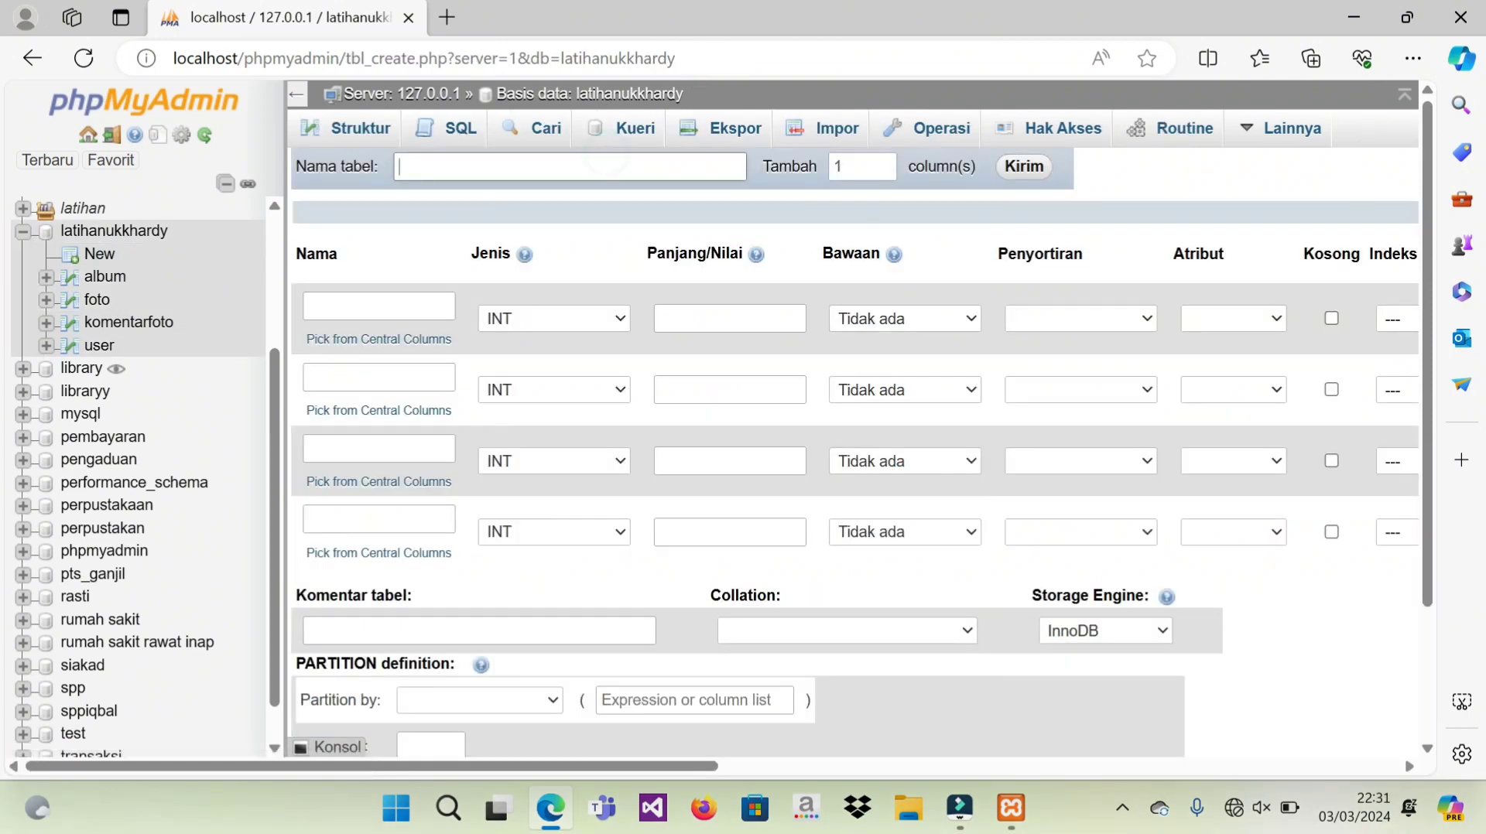
{"action": "type", "text": "likefoto"}
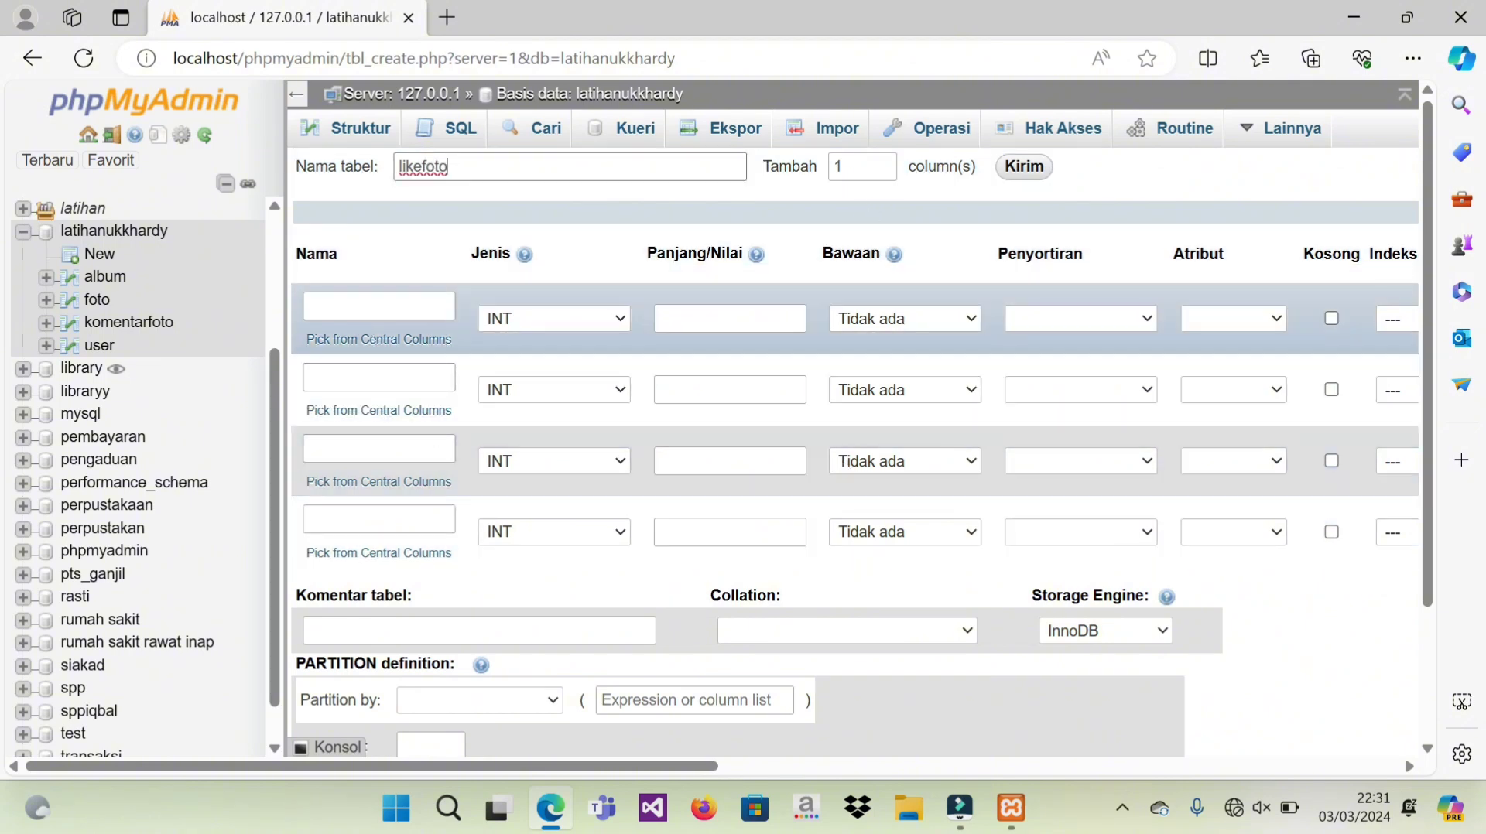
{"action": "left_click", "coordinate": [379, 305]}
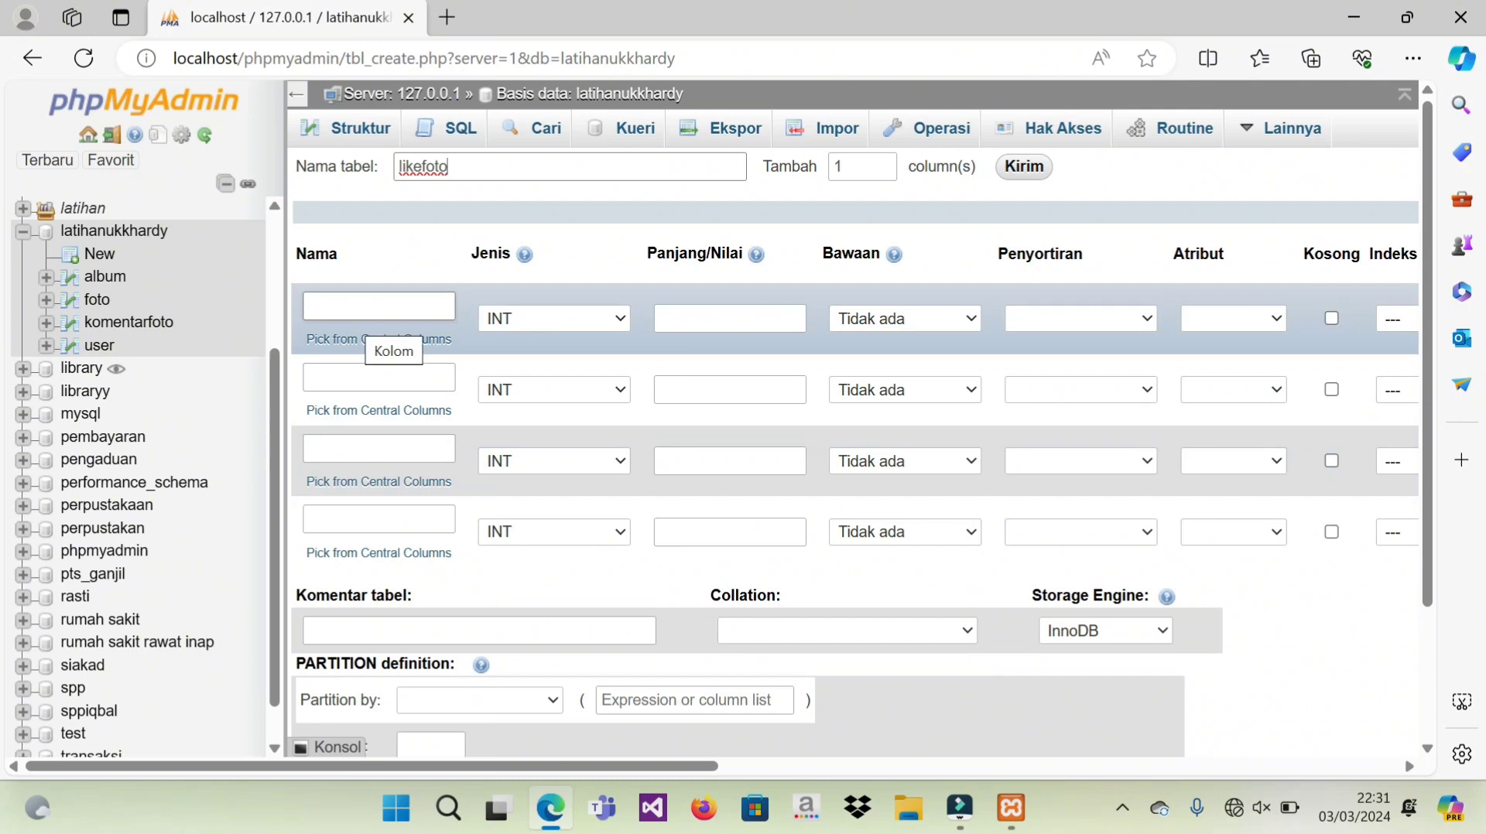
{"action": "left_click", "coordinate": [348, 310]}
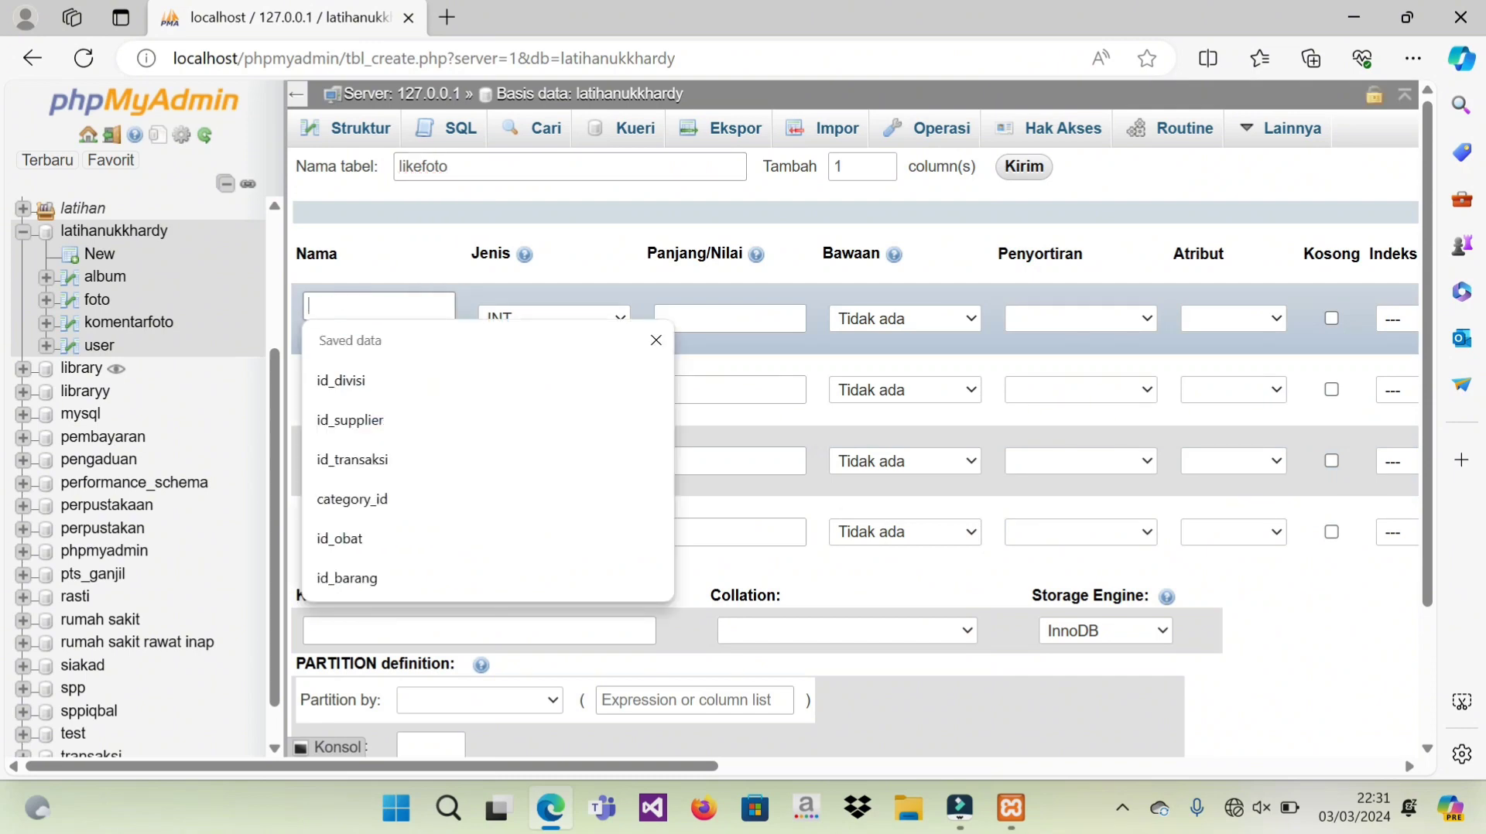
{"action": "type", "text": "likeID"}
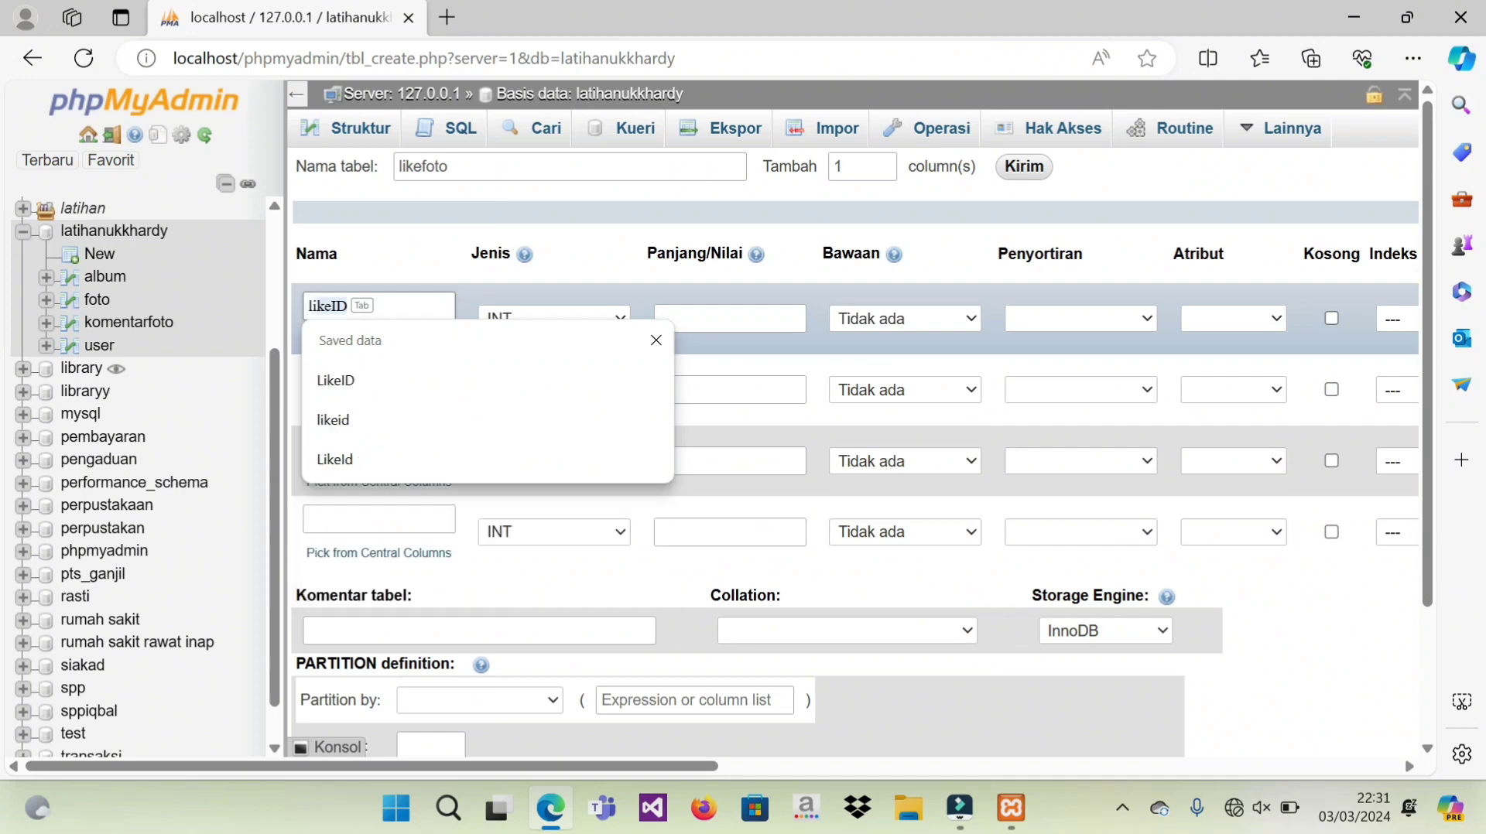
{"action": "key", "text": "BackSpace"}
{"action": "key", "text": "BackSpace"}
{"action": "type", "text": "id"}
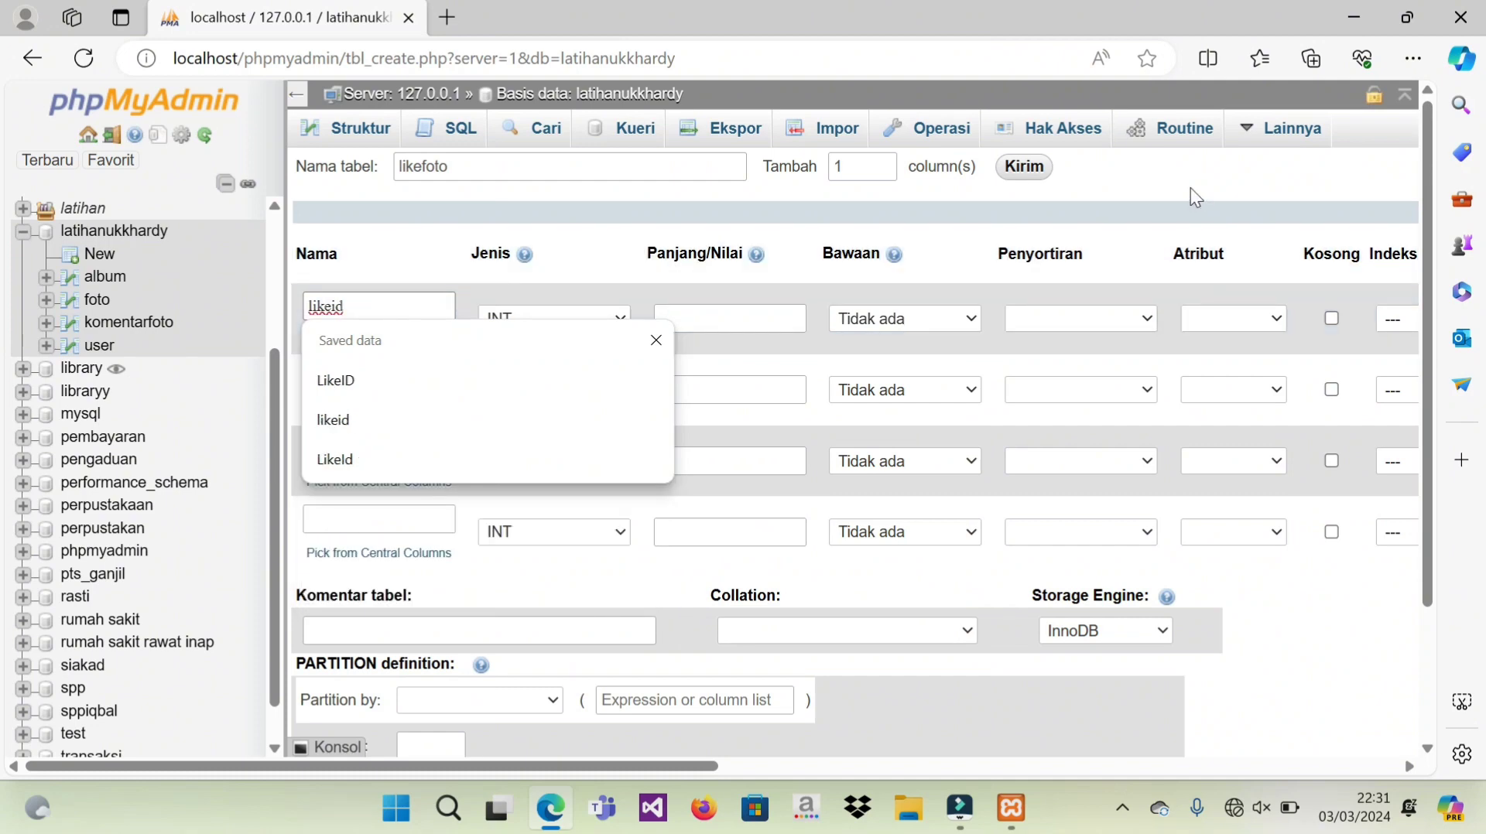
{"action": "left_click", "coordinate": [1324, 652]}
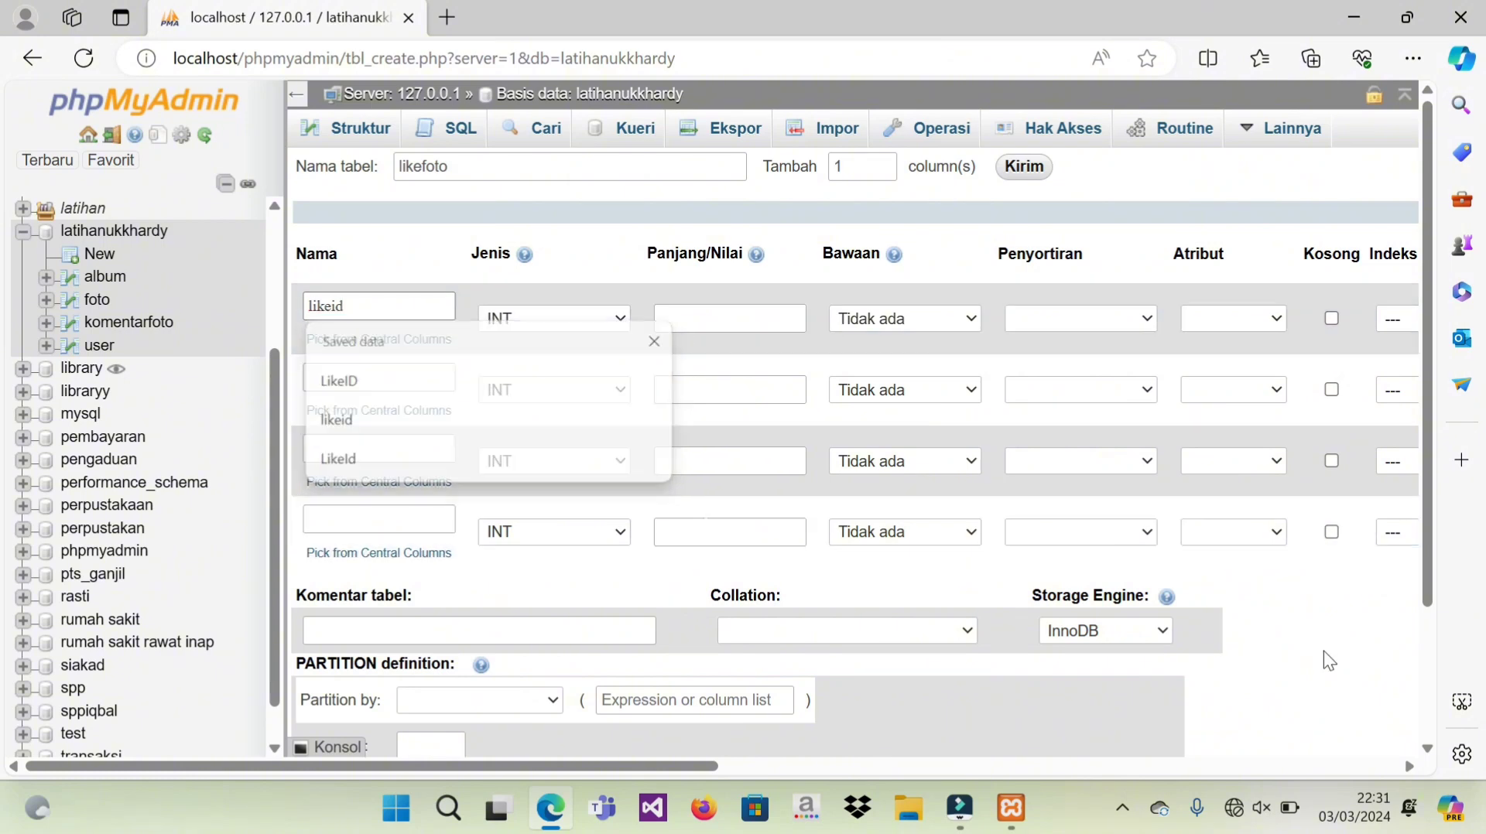
Step: Name the second and third columns of the likefoto table fotoid and userid
{"action": "left_click", "coordinate": [399, 378]}
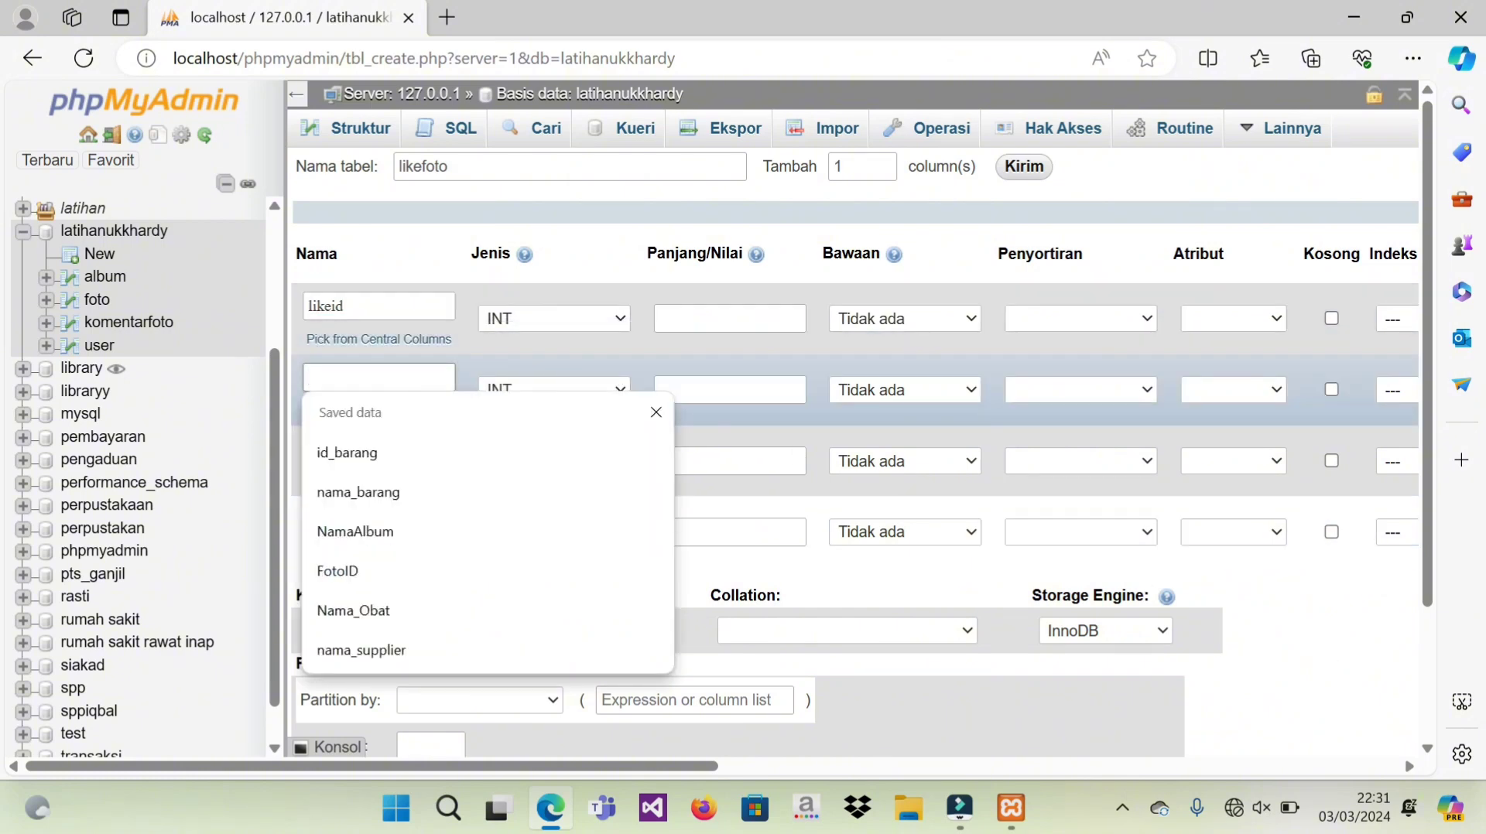
{"action": "type", "text": "fo"}
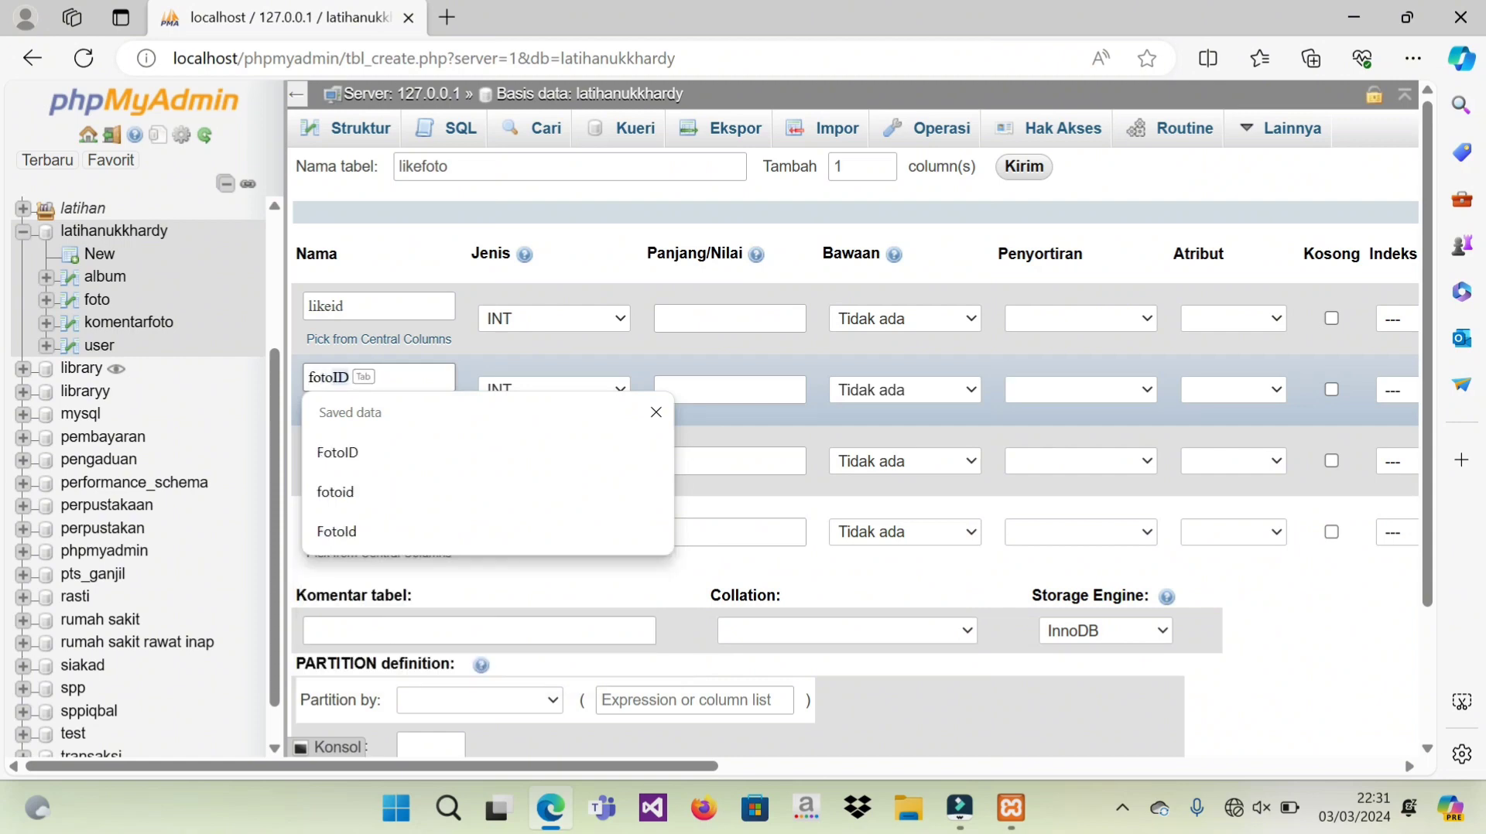
{"action": "type", "text": "toid"}
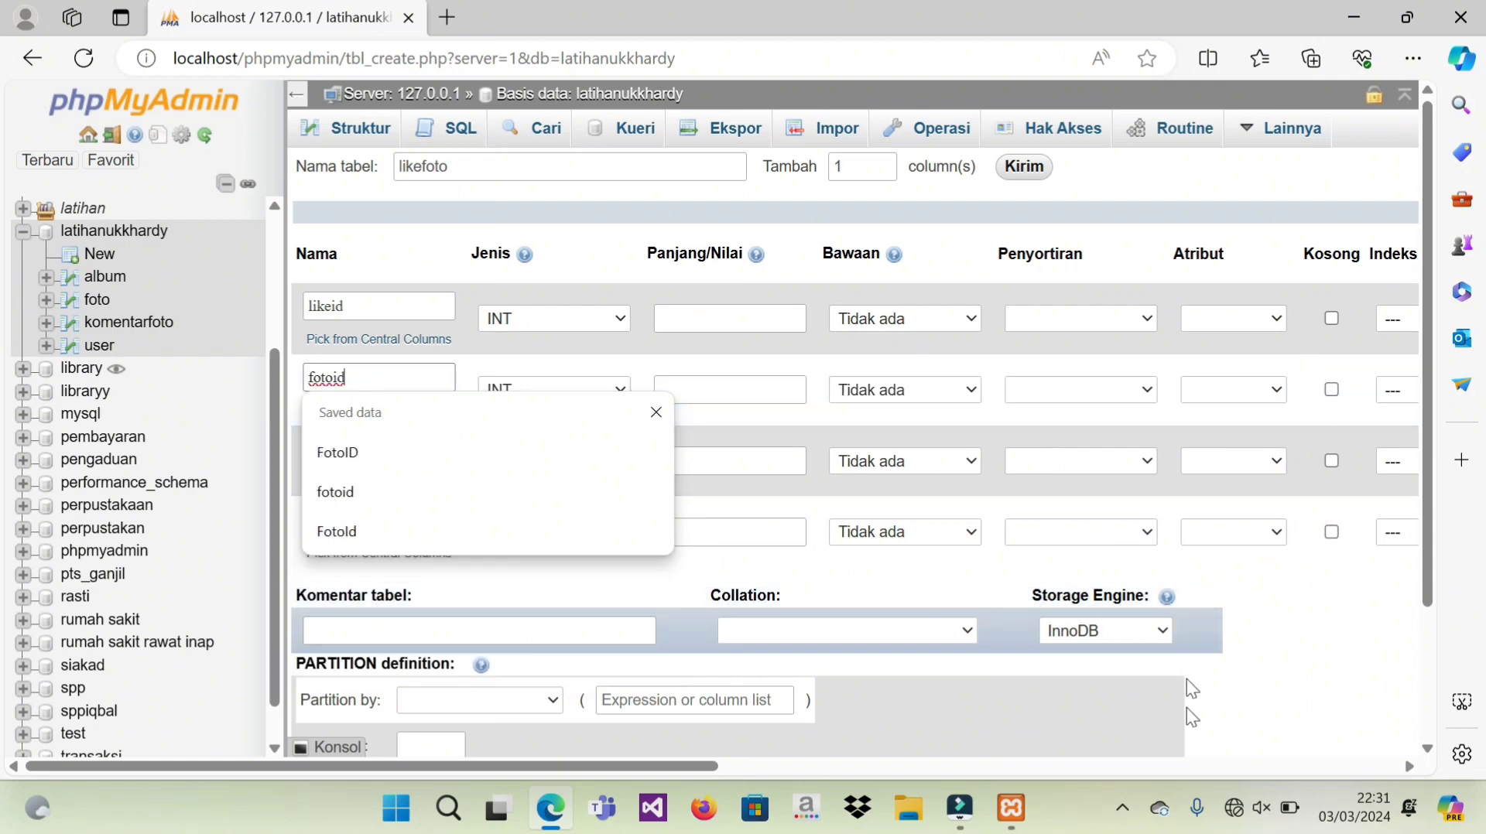
{"action": "left_click", "coordinate": [1255, 704]}
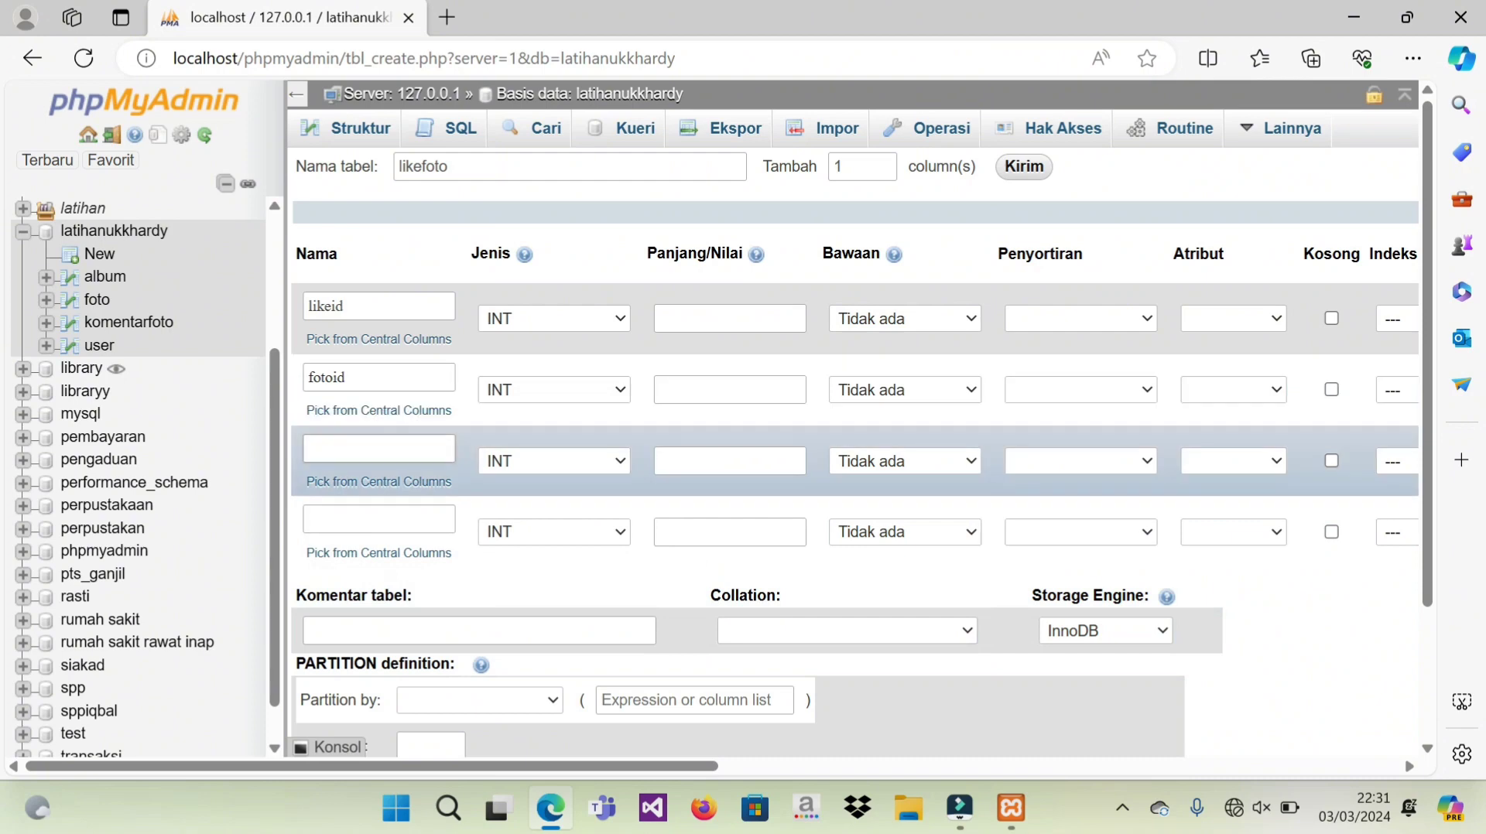
{"action": "left_click", "coordinate": [376, 447]}
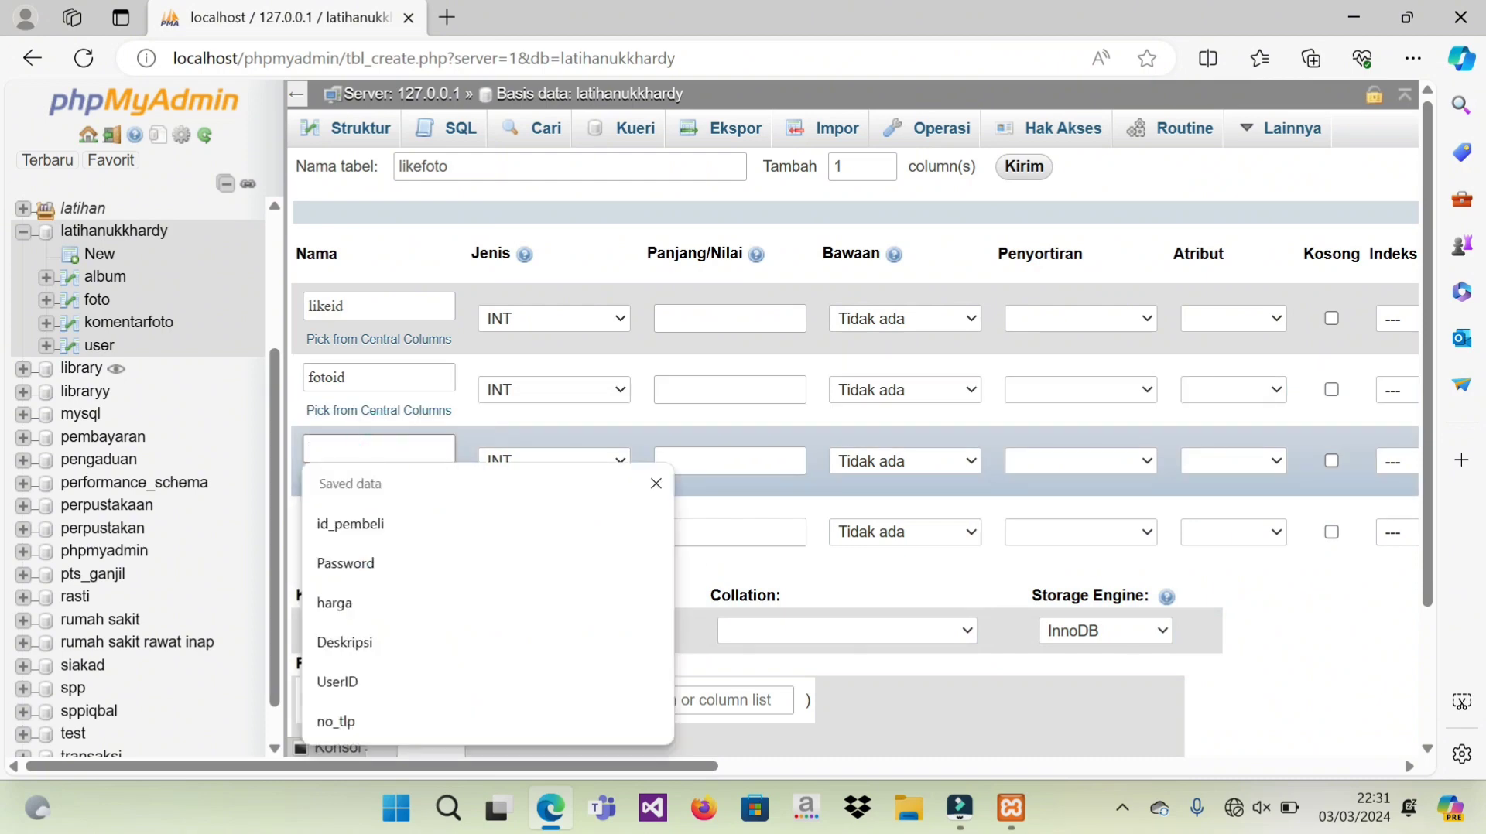
{"action": "type", "text": "userID"}
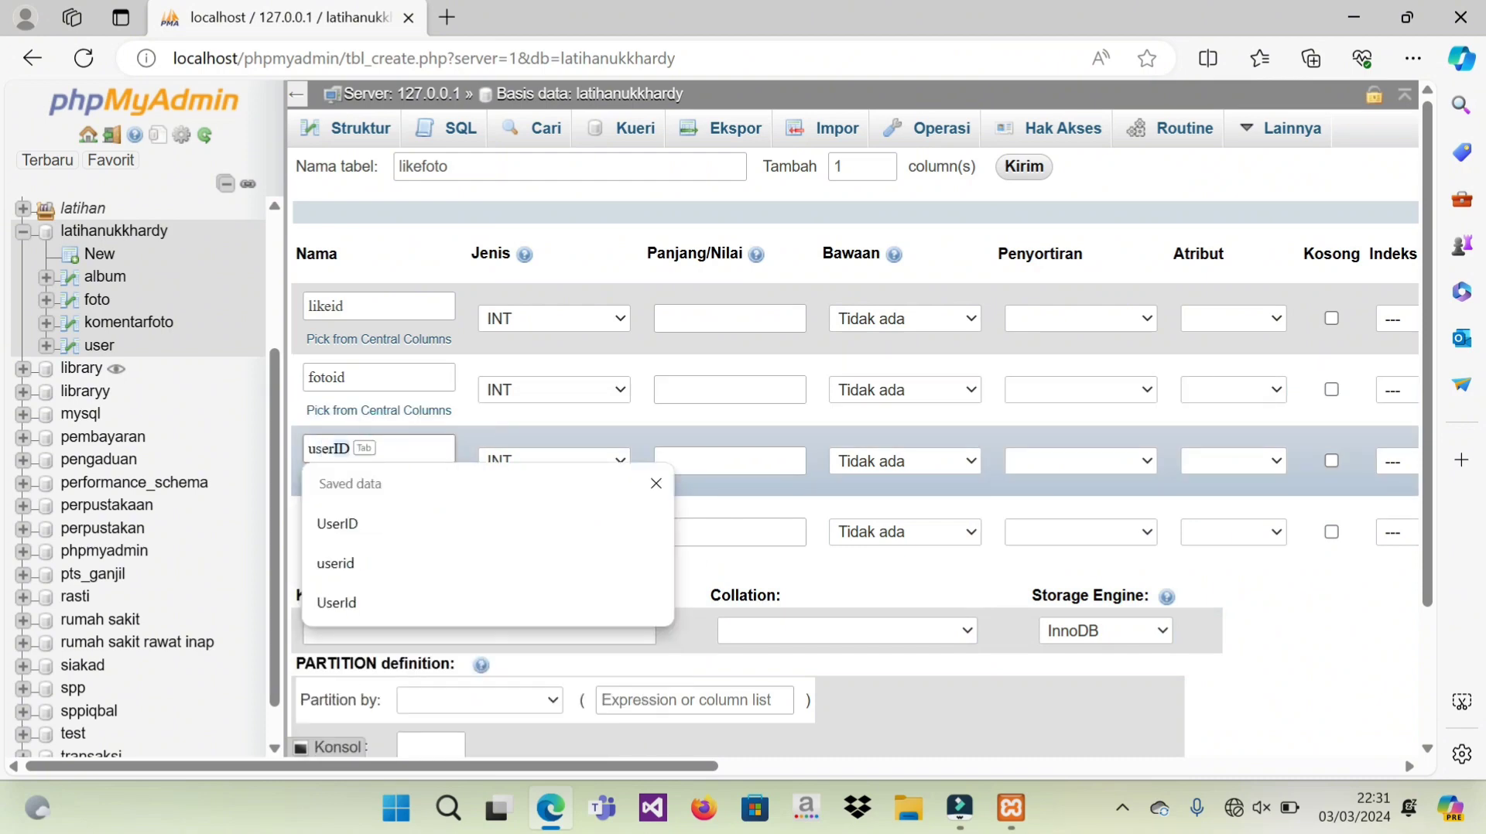
{"action": "key", "text": "BackSpace"}
{"action": "type", "text": "d"}
{"action": "key", "text": "Down"}
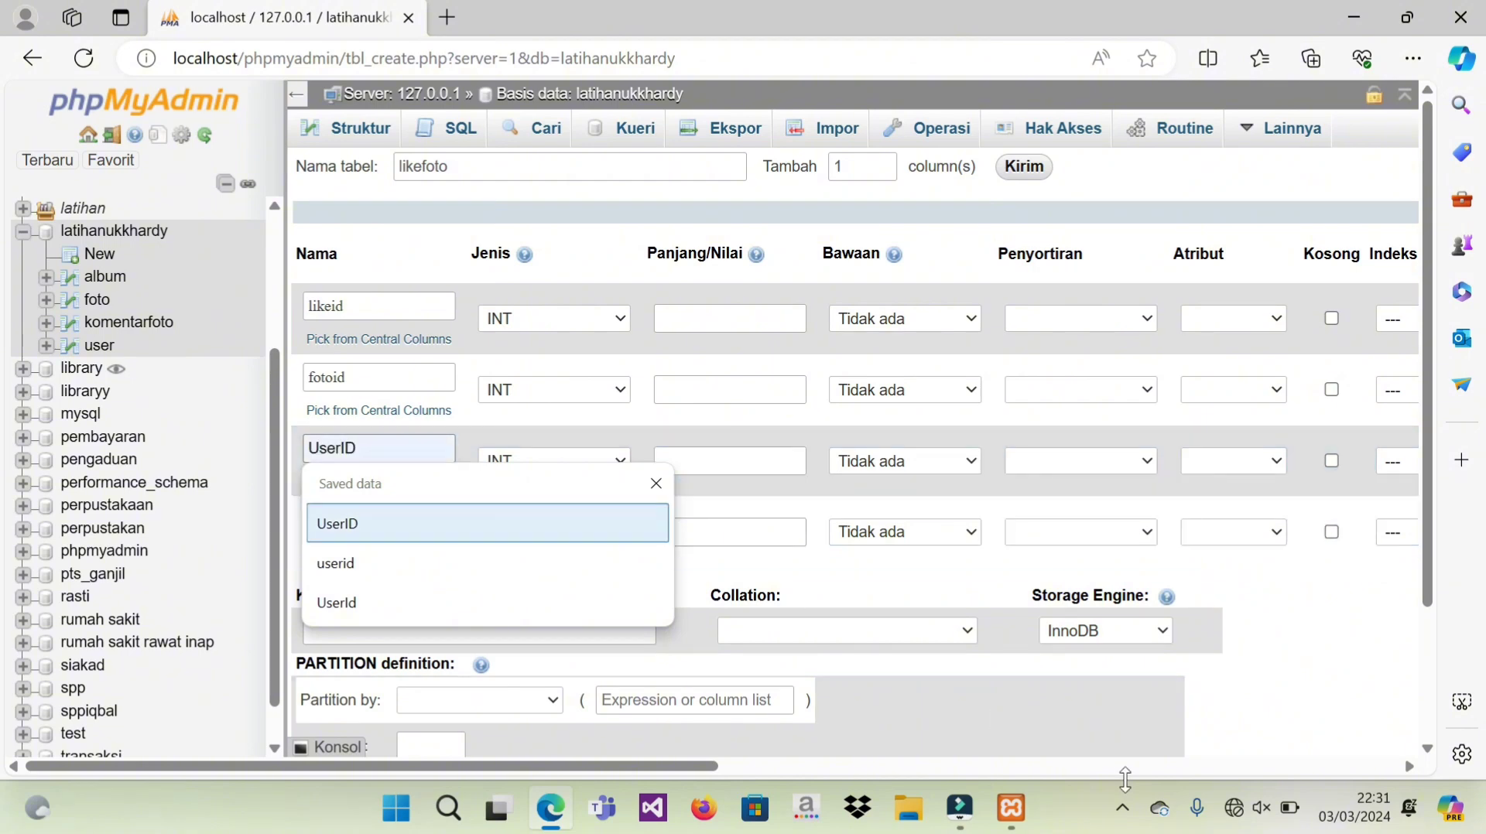
{"action": "left_click", "coordinate": [1228, 721]}
Step: Name the fourth column of the likefoto table tanggallike and set its data type to DATE
{"action": "left_click", "coordinate": [405, 522]}
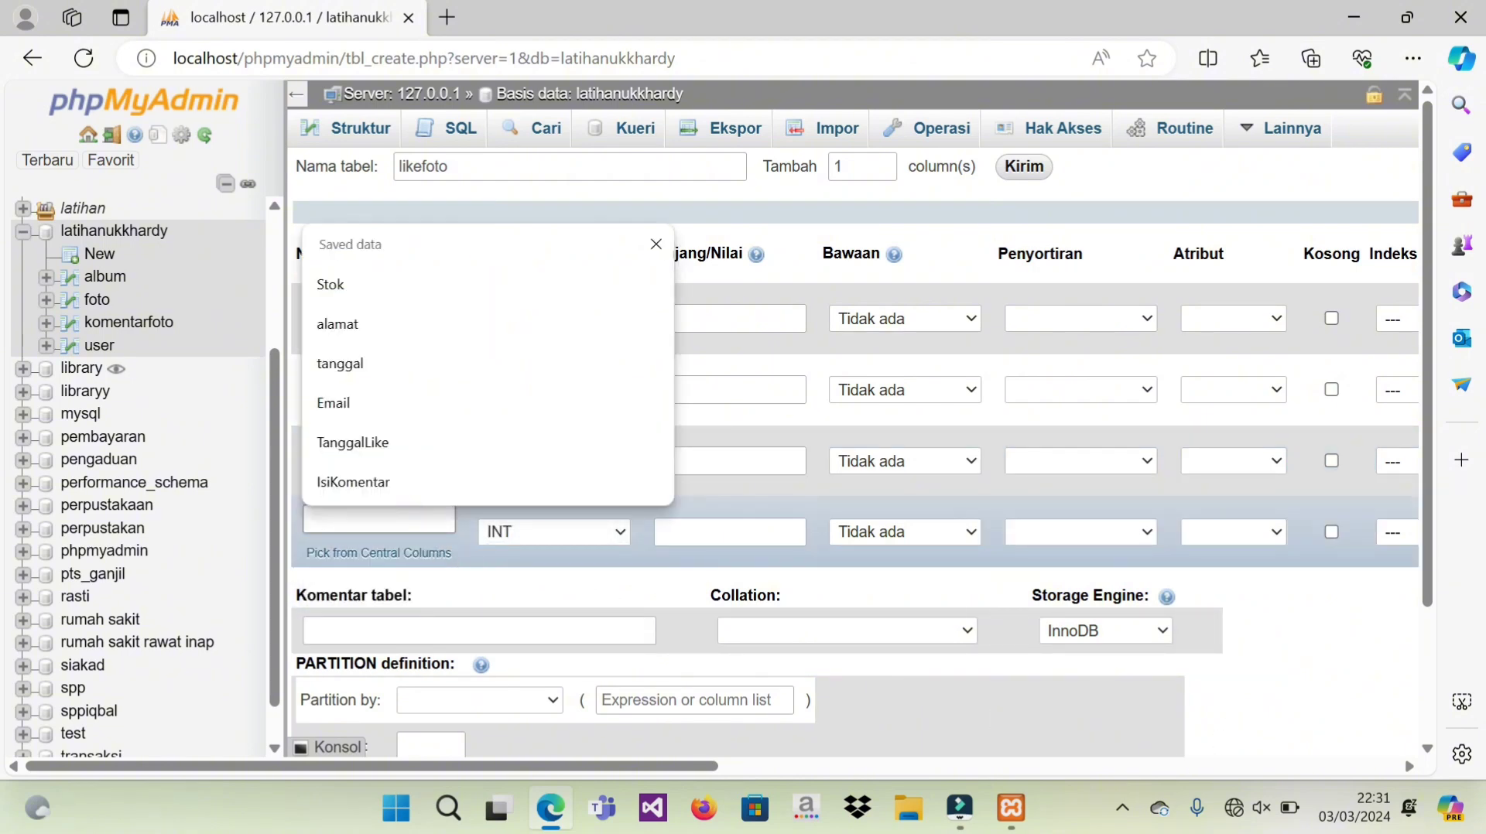
{"action": "type", "text": "tangg"}
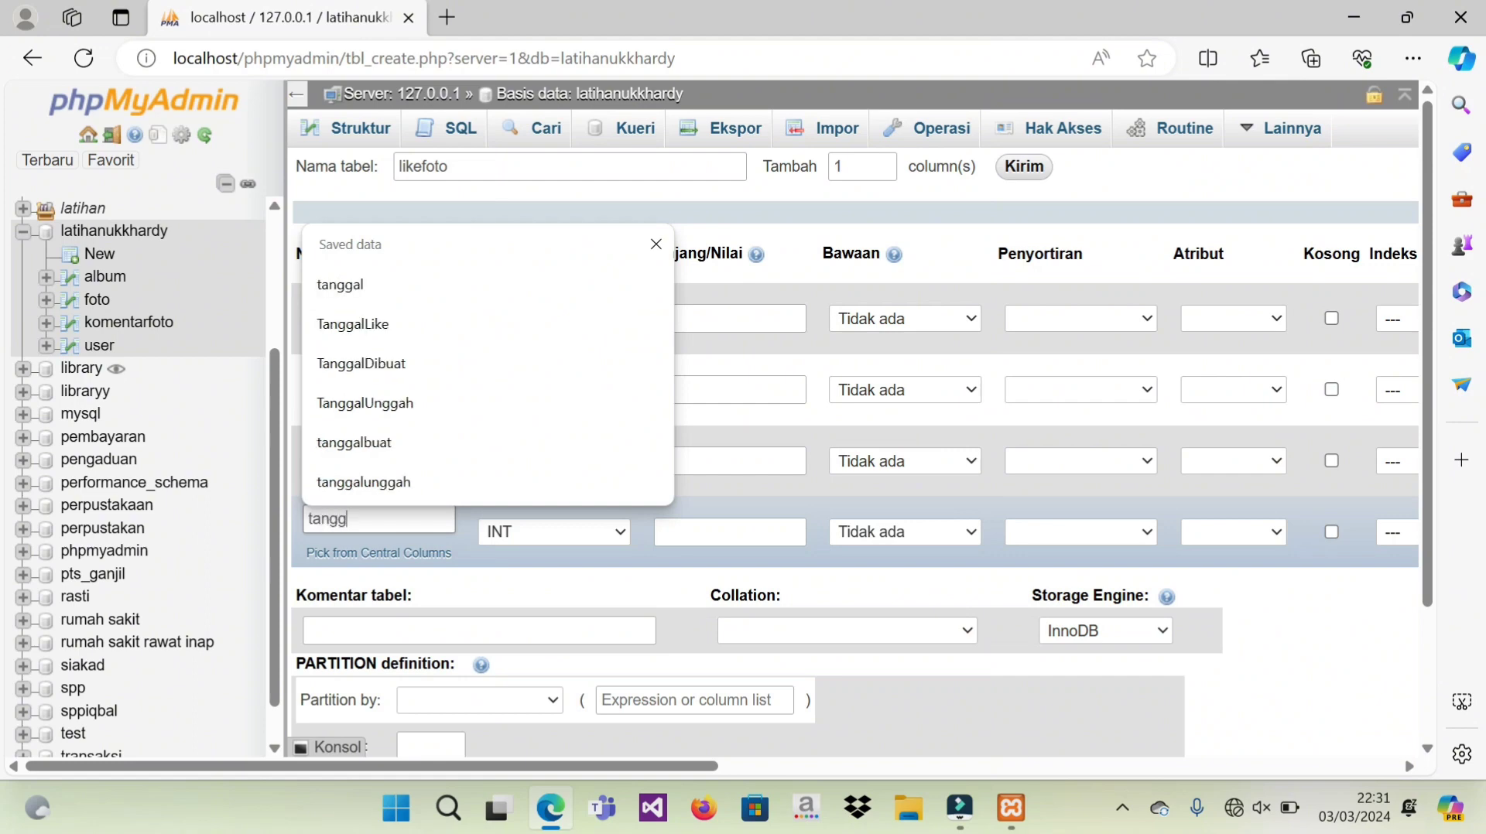
{"action": "type", "text": "allike"}
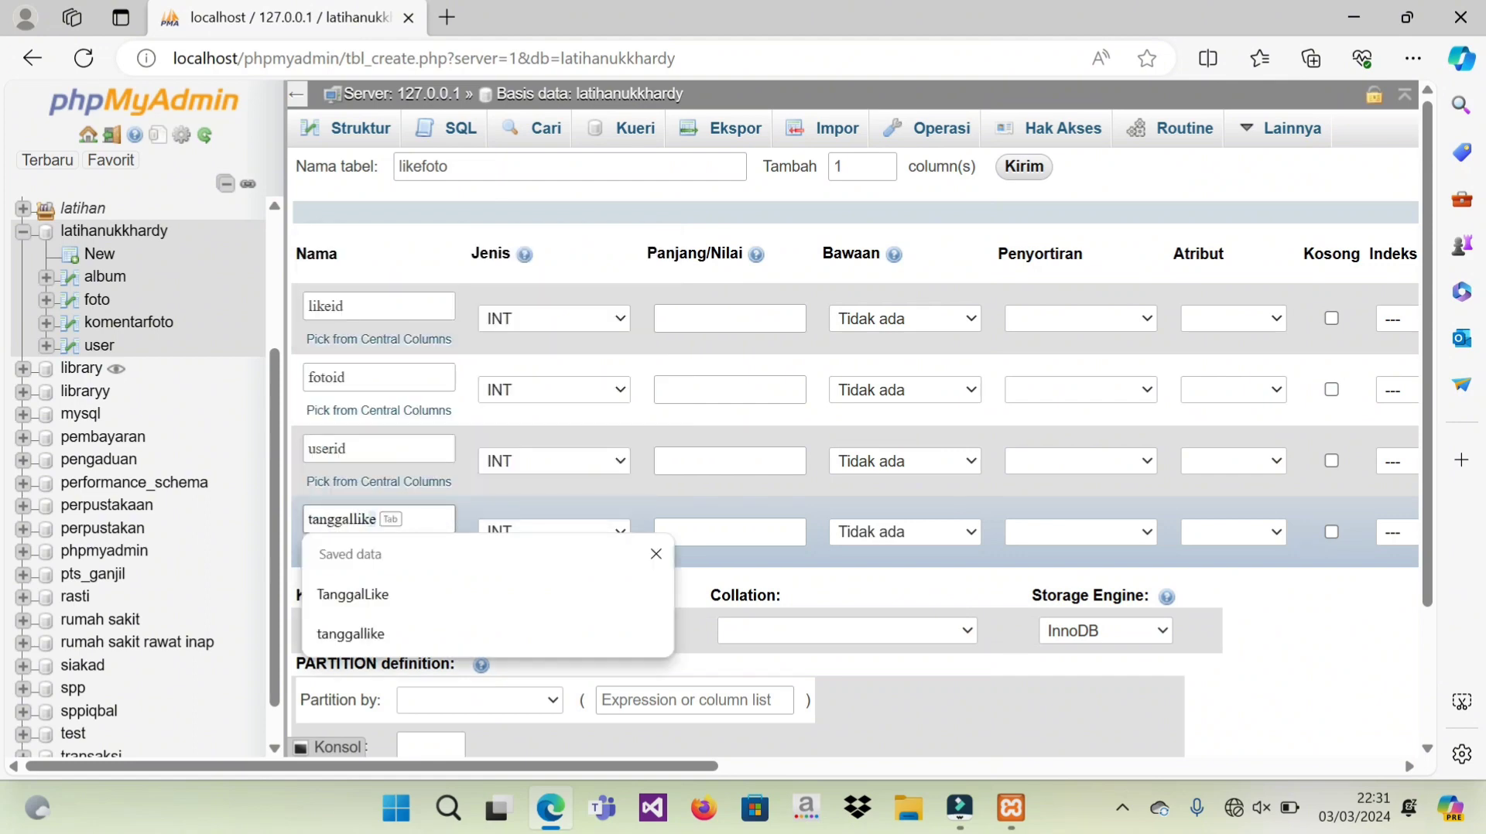
{"action": "key", "text": "Down"}
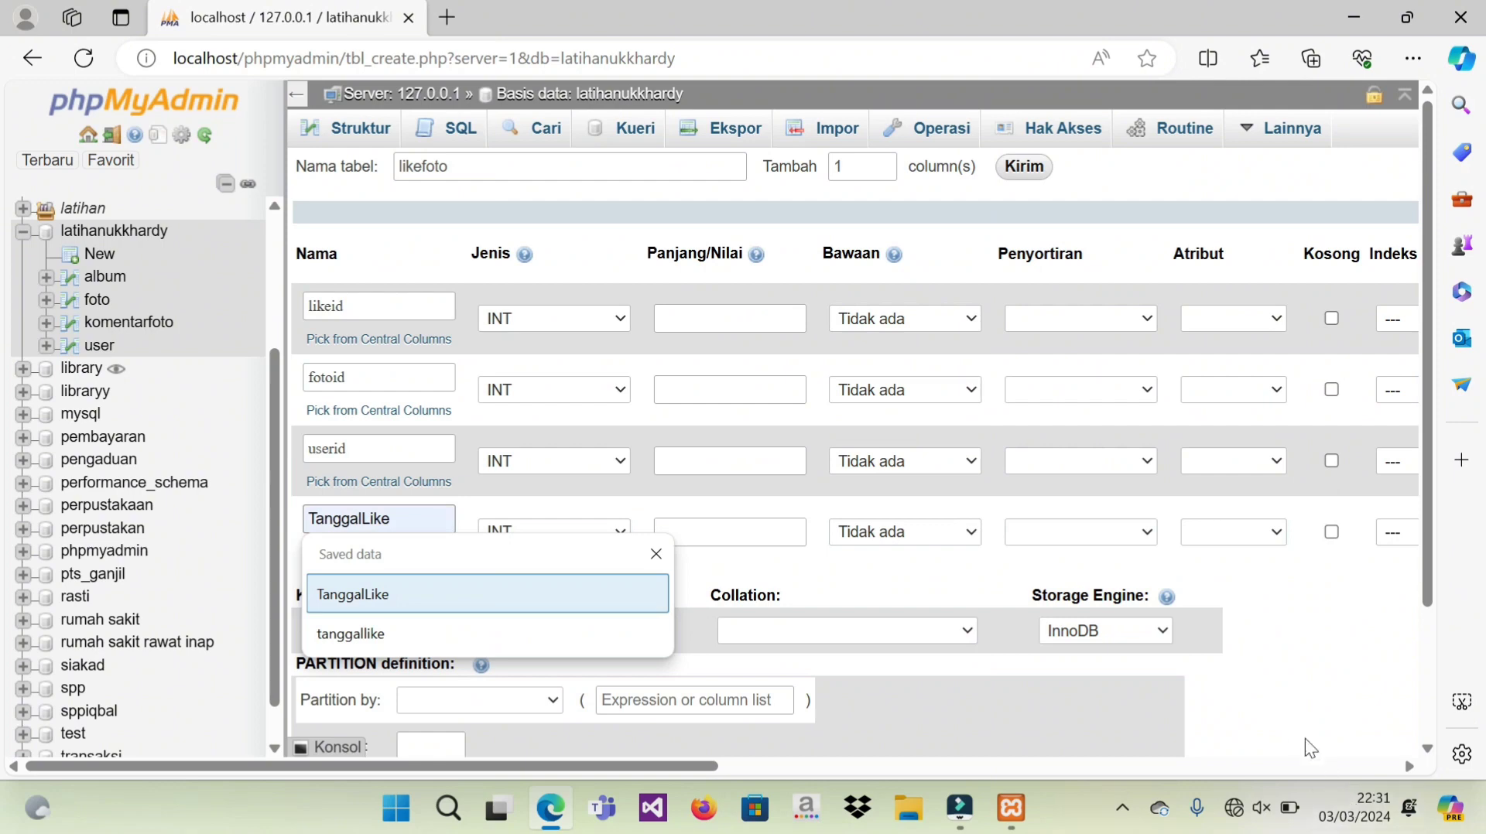
{"action": "key", "text": "Down"}
{"action": "key", "text": "Return"}
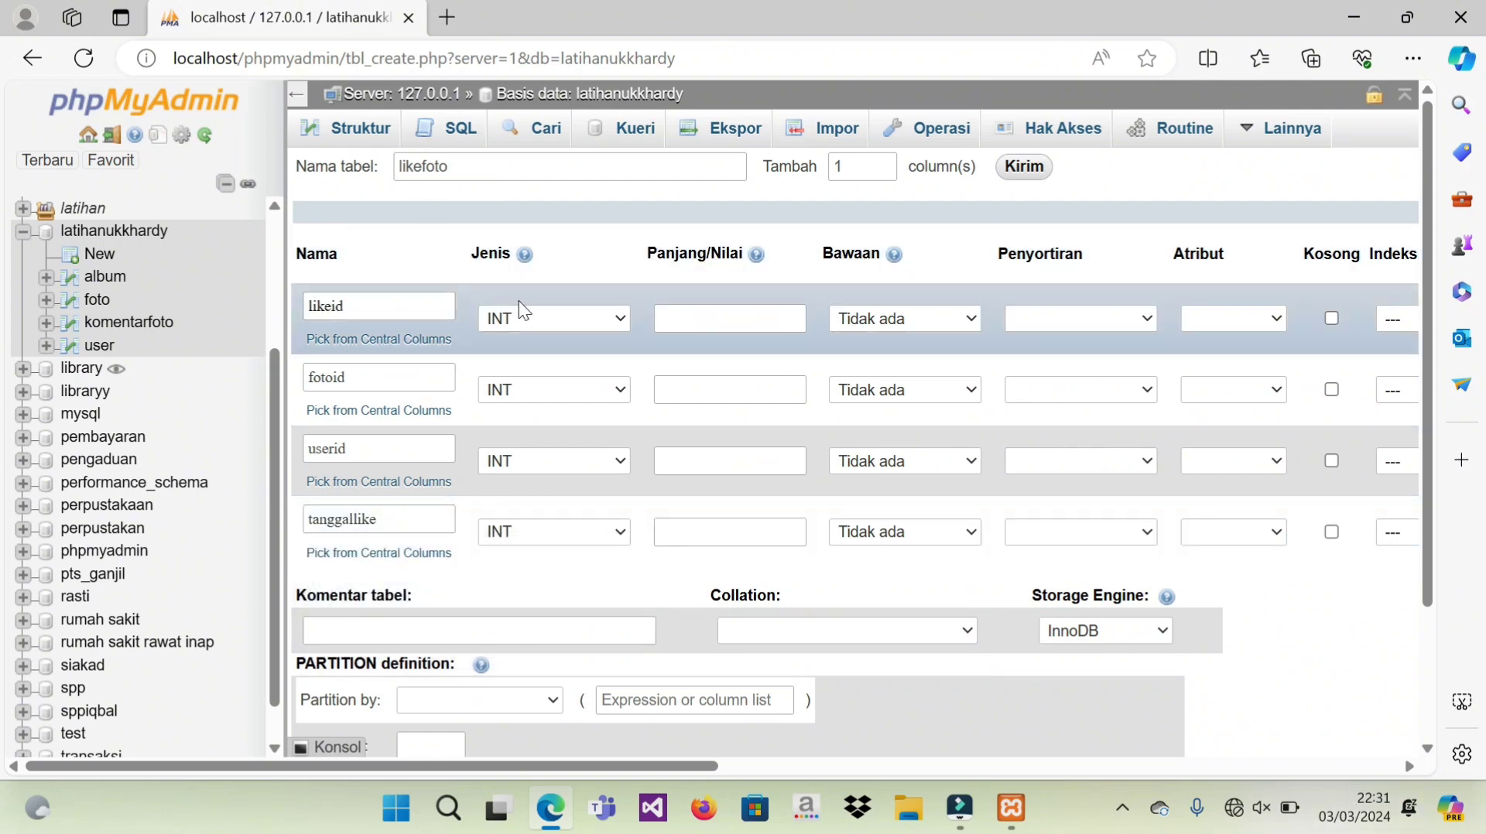
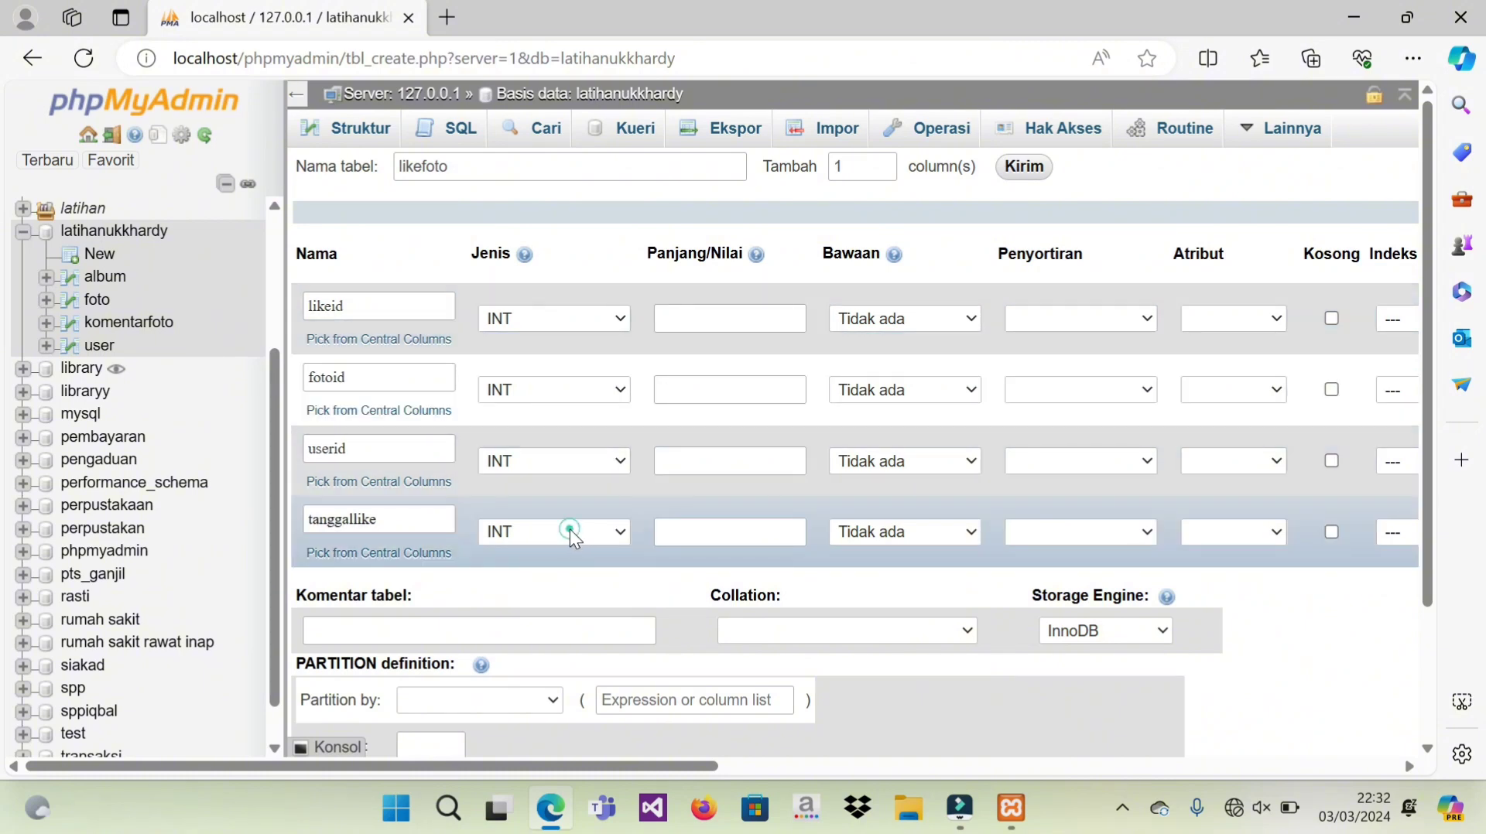
{"action": "left_click", "coordinate": [570, 531]}
{"action": "left_click", "coordinate": [497, 194]}
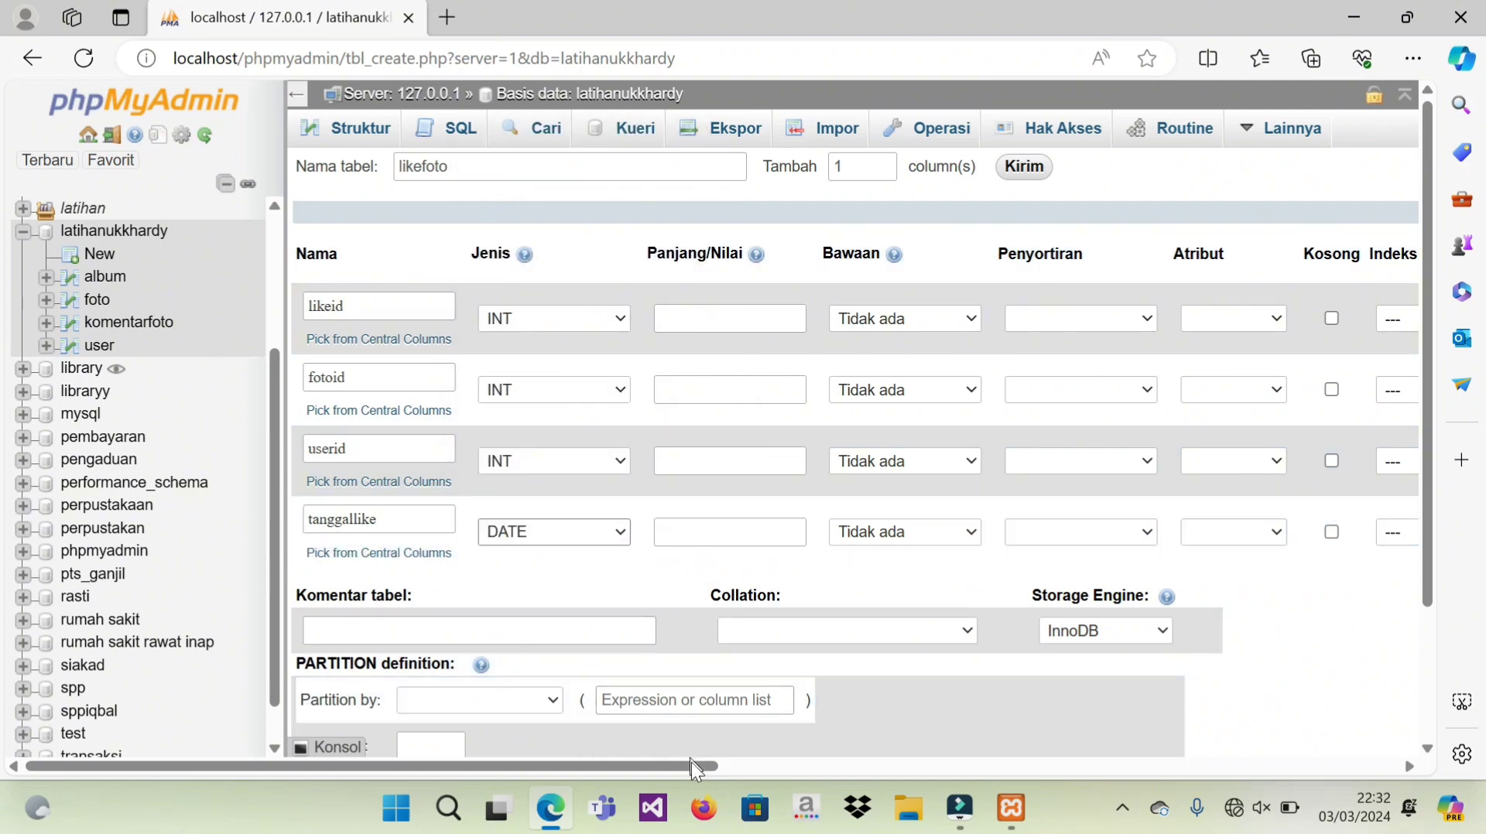
Step: Make likeid the PRIMARY key of the likefoto table and enable auto increment for it
{"action": "left_click_drag", "start_coordinate": [693, 768], "coordinate": [1116, 757]}
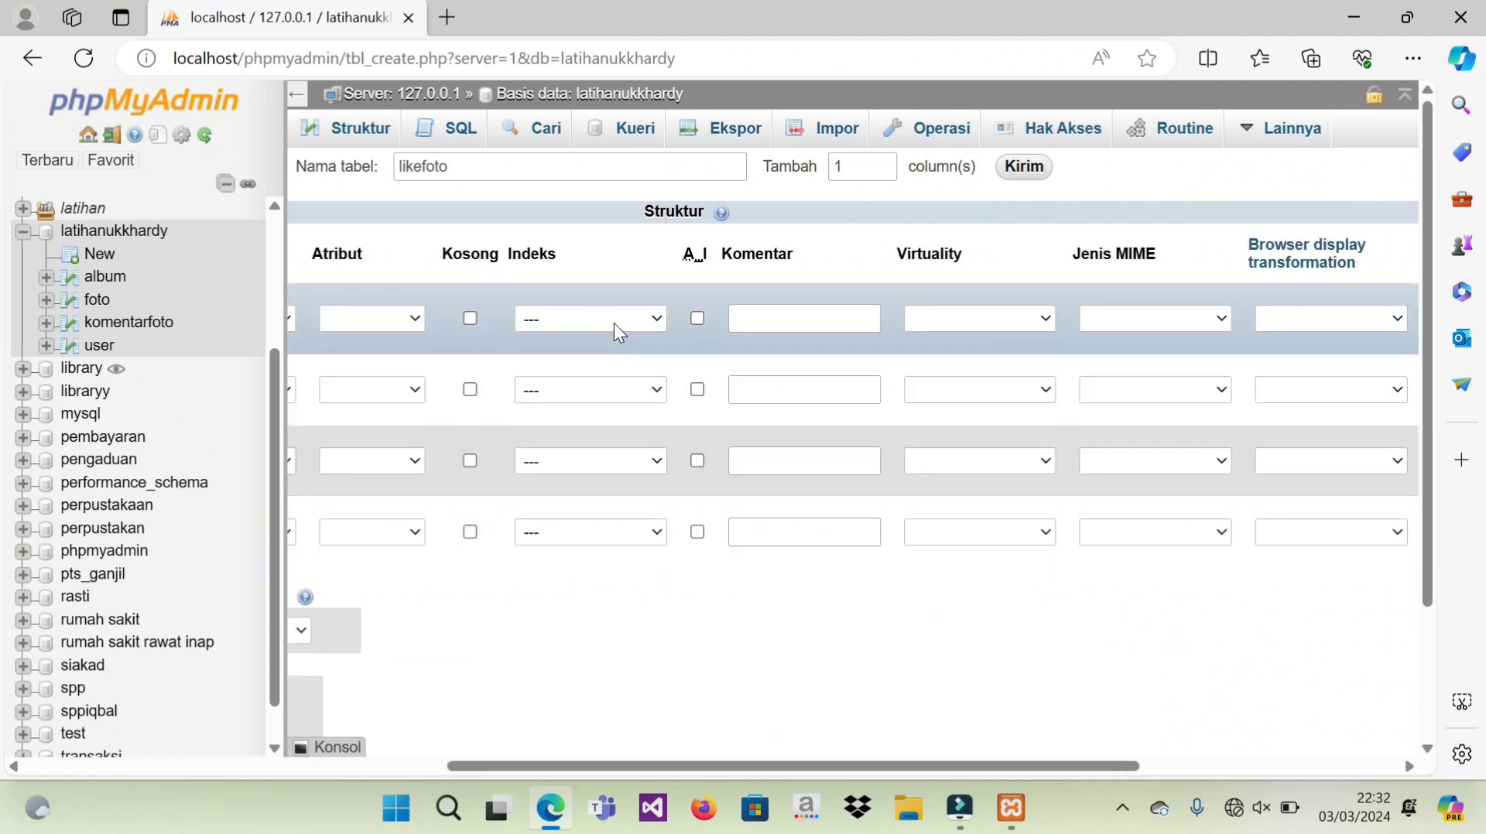
{"action": "left_click", "coordinate": [609, 320]}
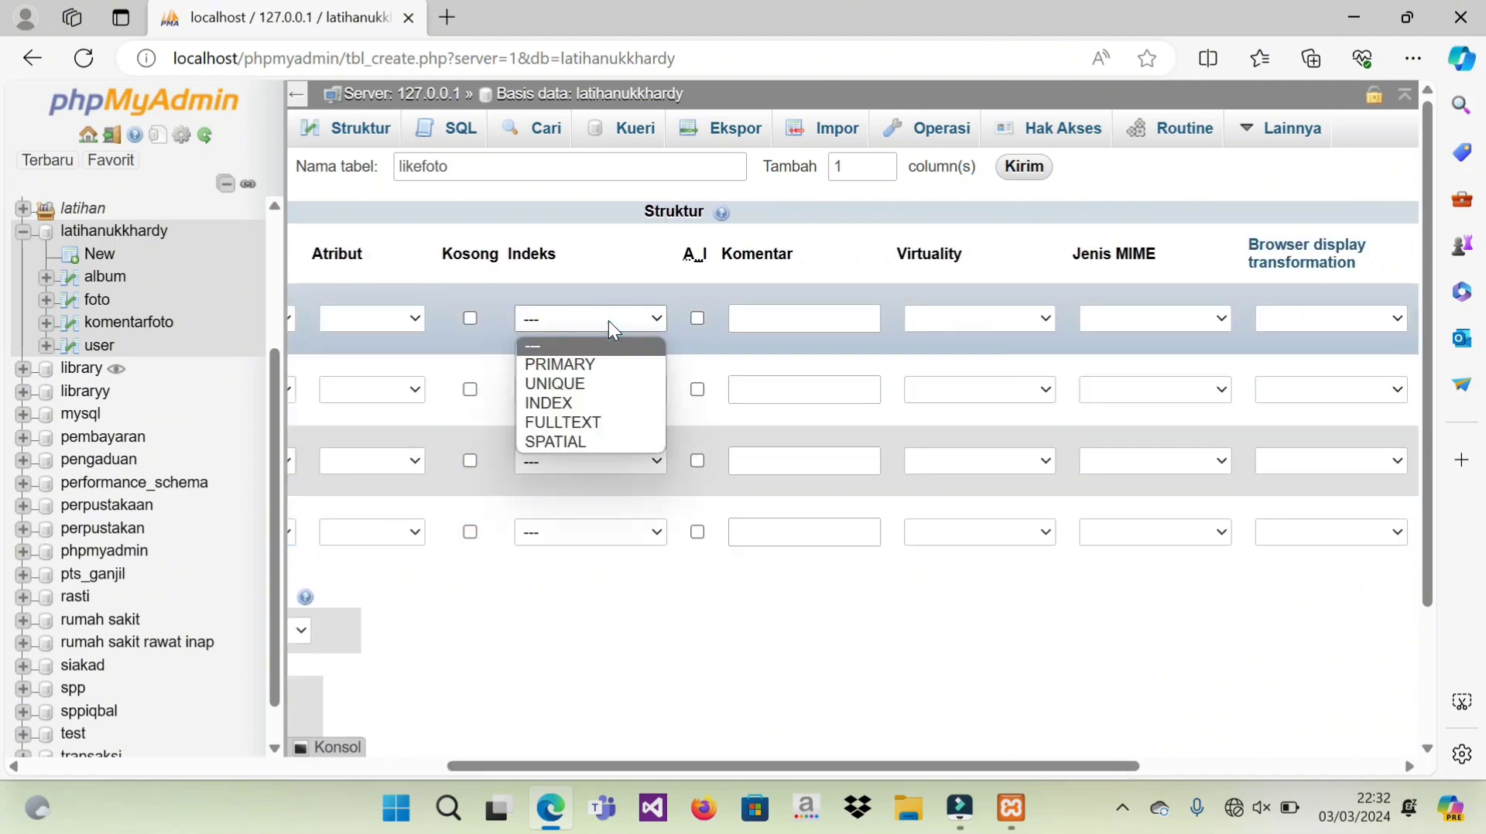
{"action": "left_click", "coordinate": [616, 365]}
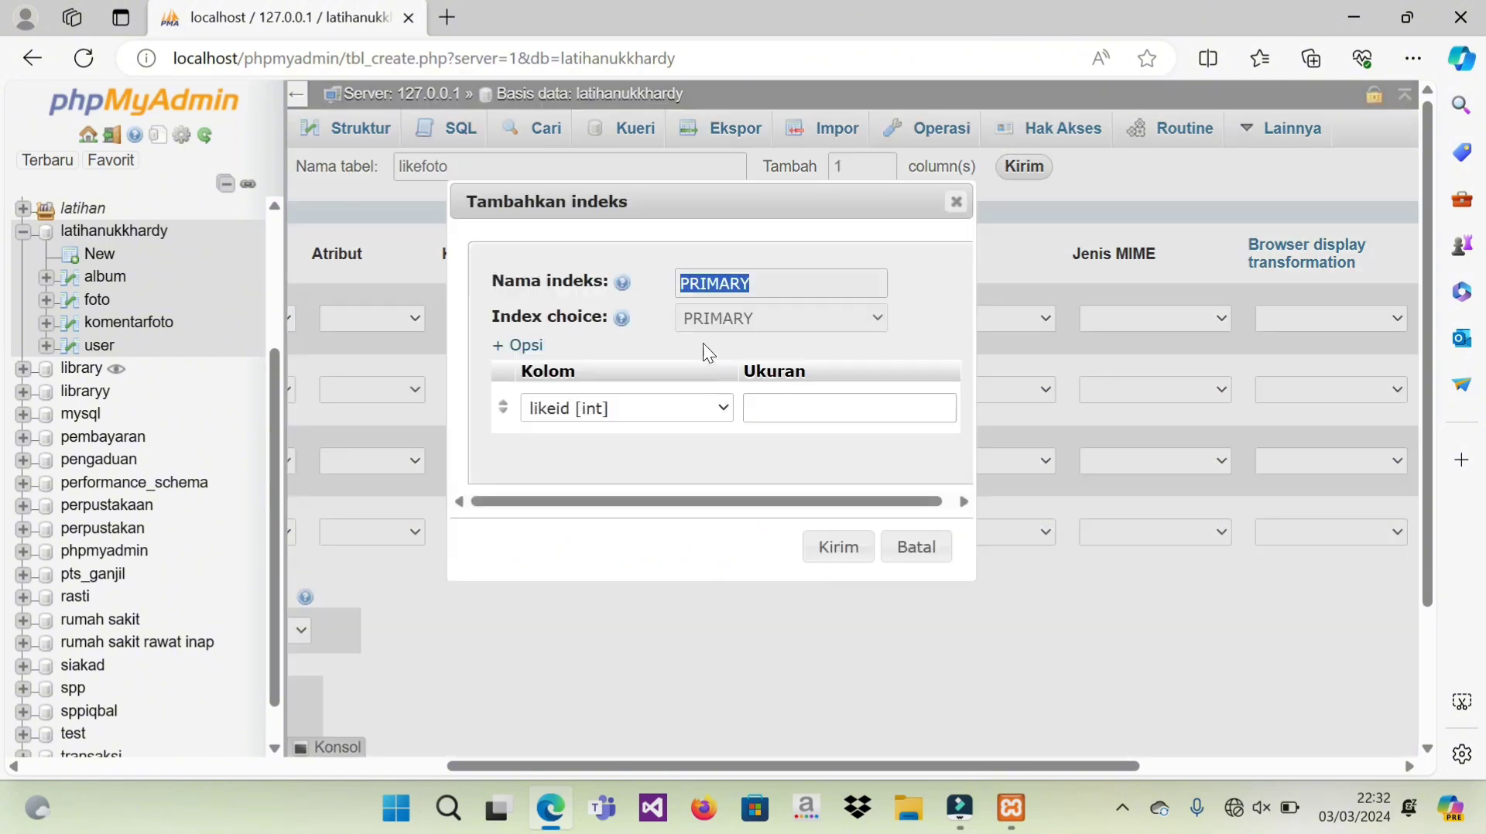
{"action": "left_click", "coordinate": [836, 547]}
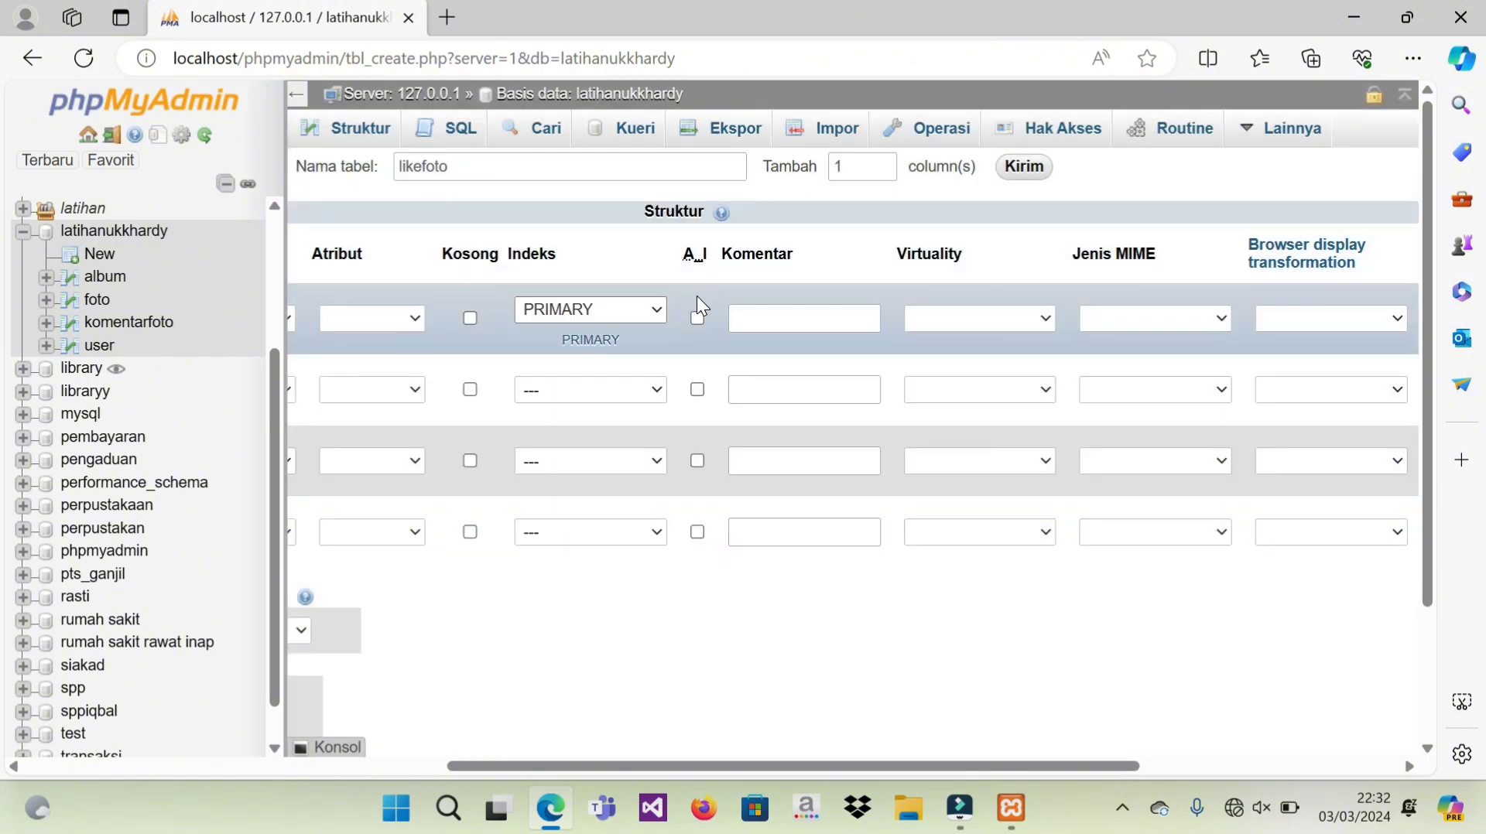
{"action": "left_click", "coordinate": [697, 318]}
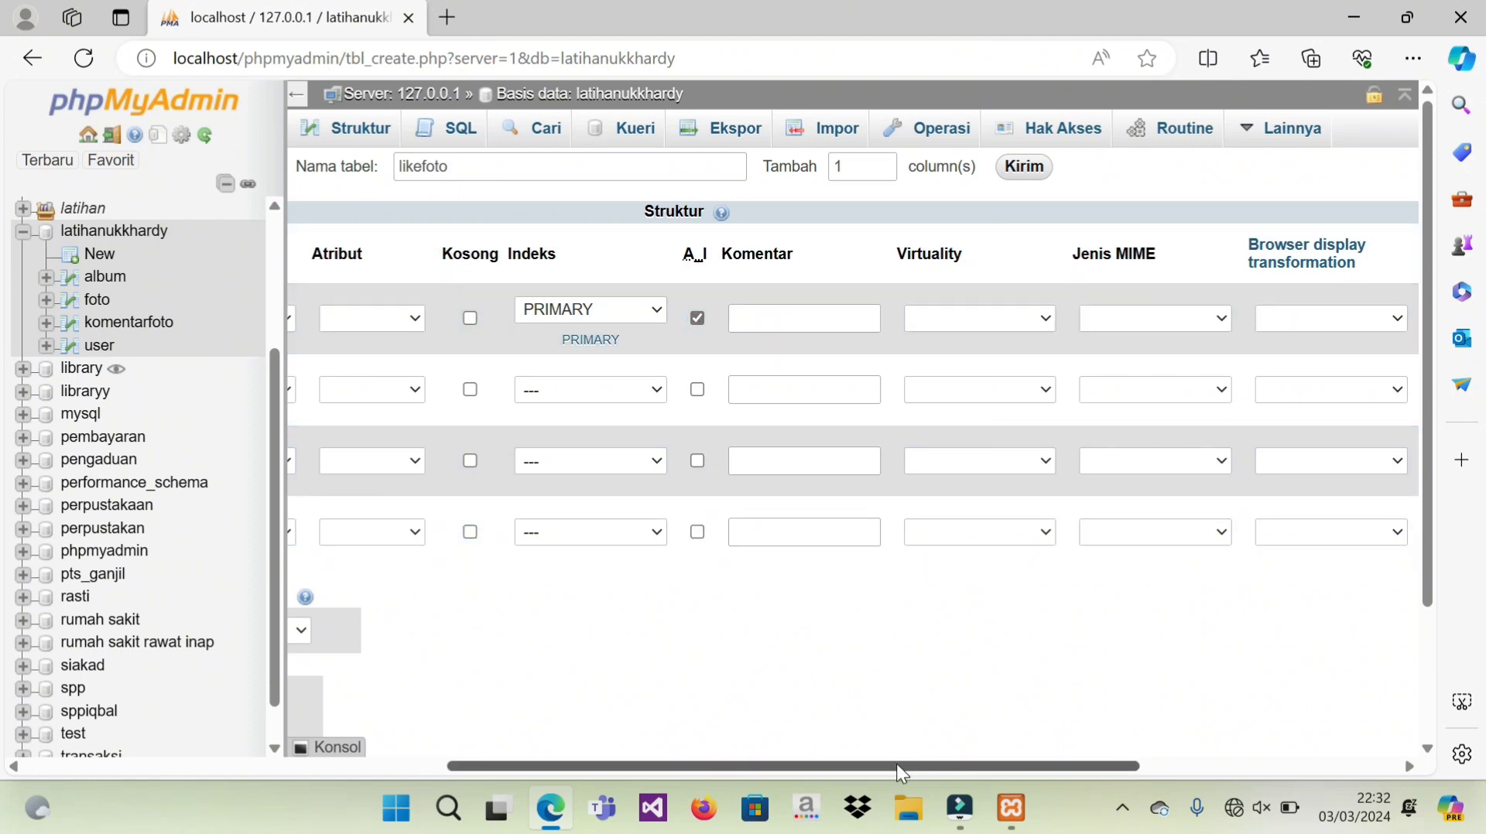
Step: Add an INDEX on the fotoid column of the likefoto table, leaving the index name blank
{"action": "left_click_drag", "start_coordinate": [900, 770], "coordinate": [369, 797]}
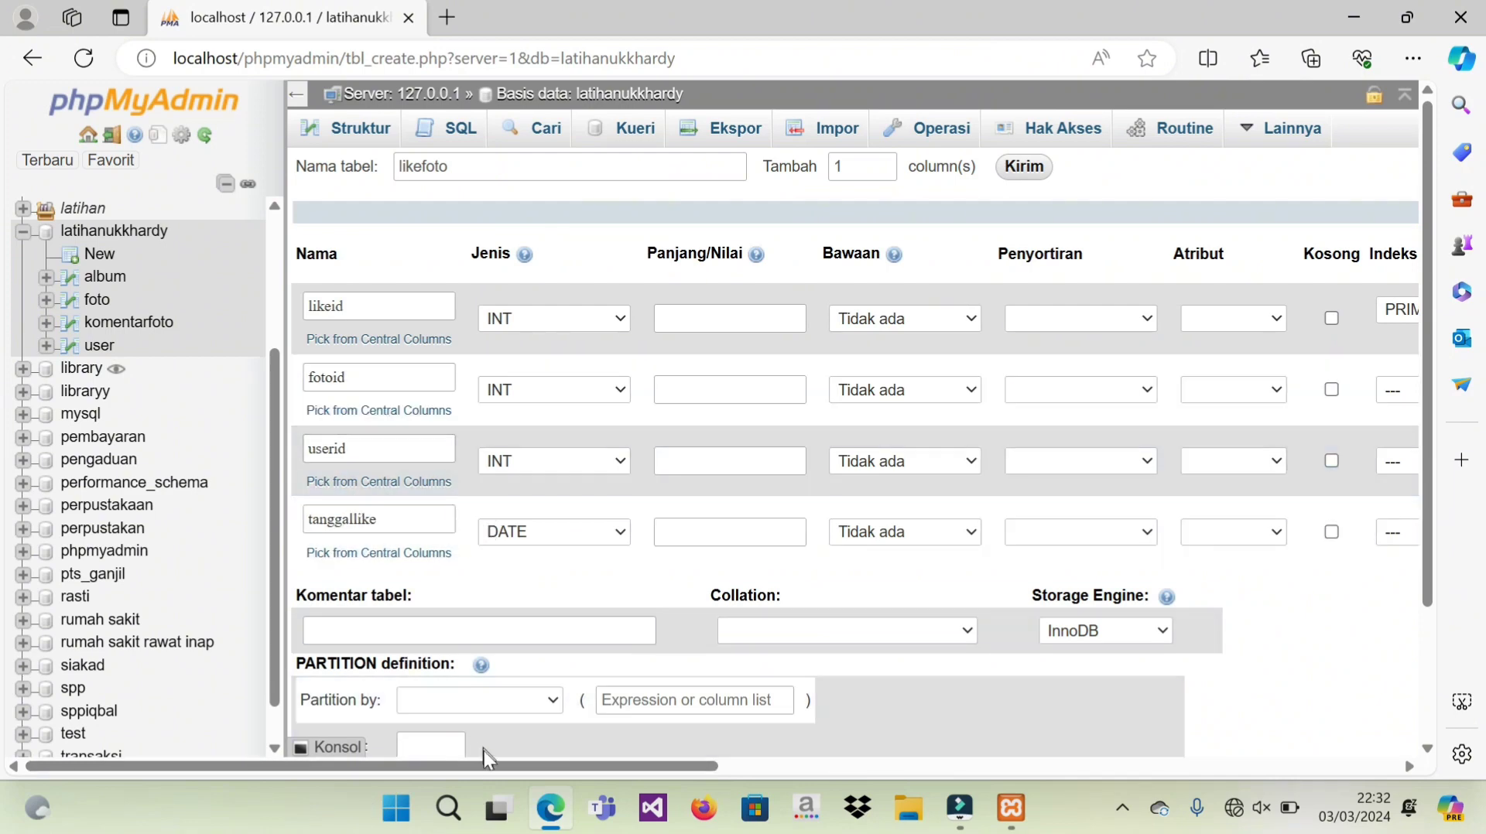
{"action": "left_click_drag", "start_coordinate": [496, 771], "coordinate": [912, 682]}
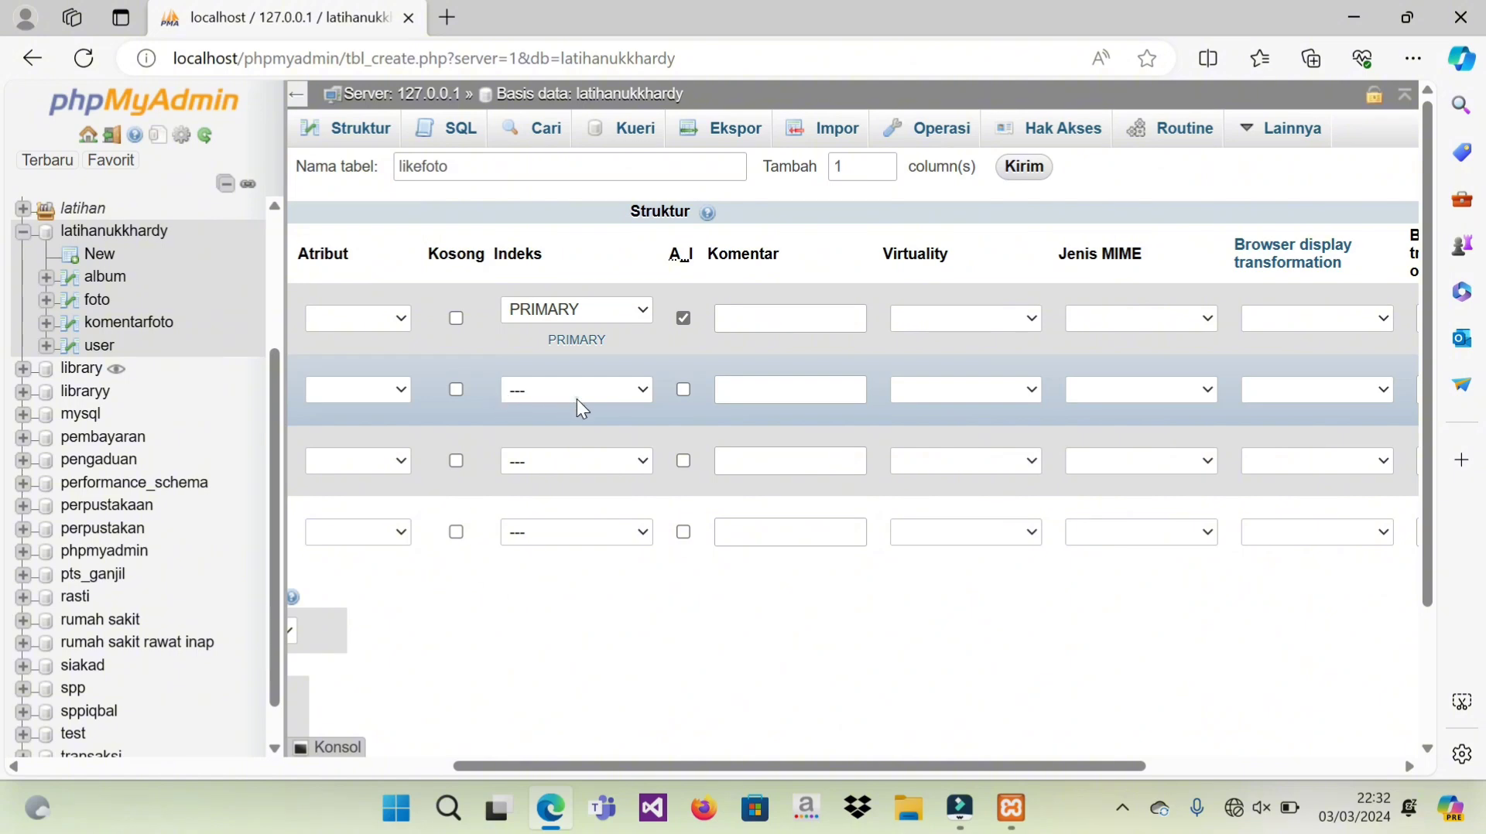
{"action": "left_click", "coordinate": [578, 399]}
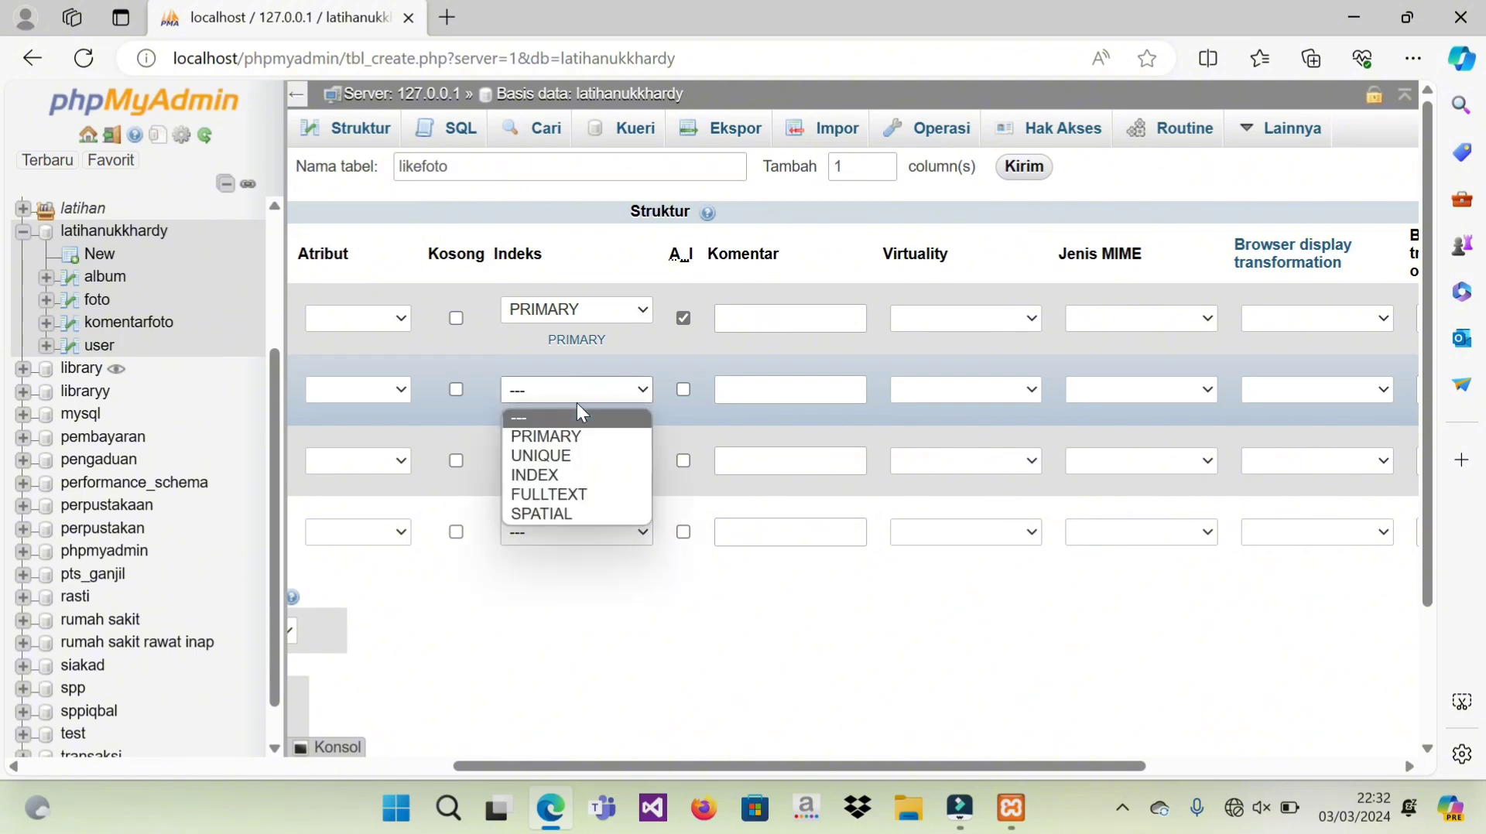
{"action": "left_click", "coordinate": [597, 477]}
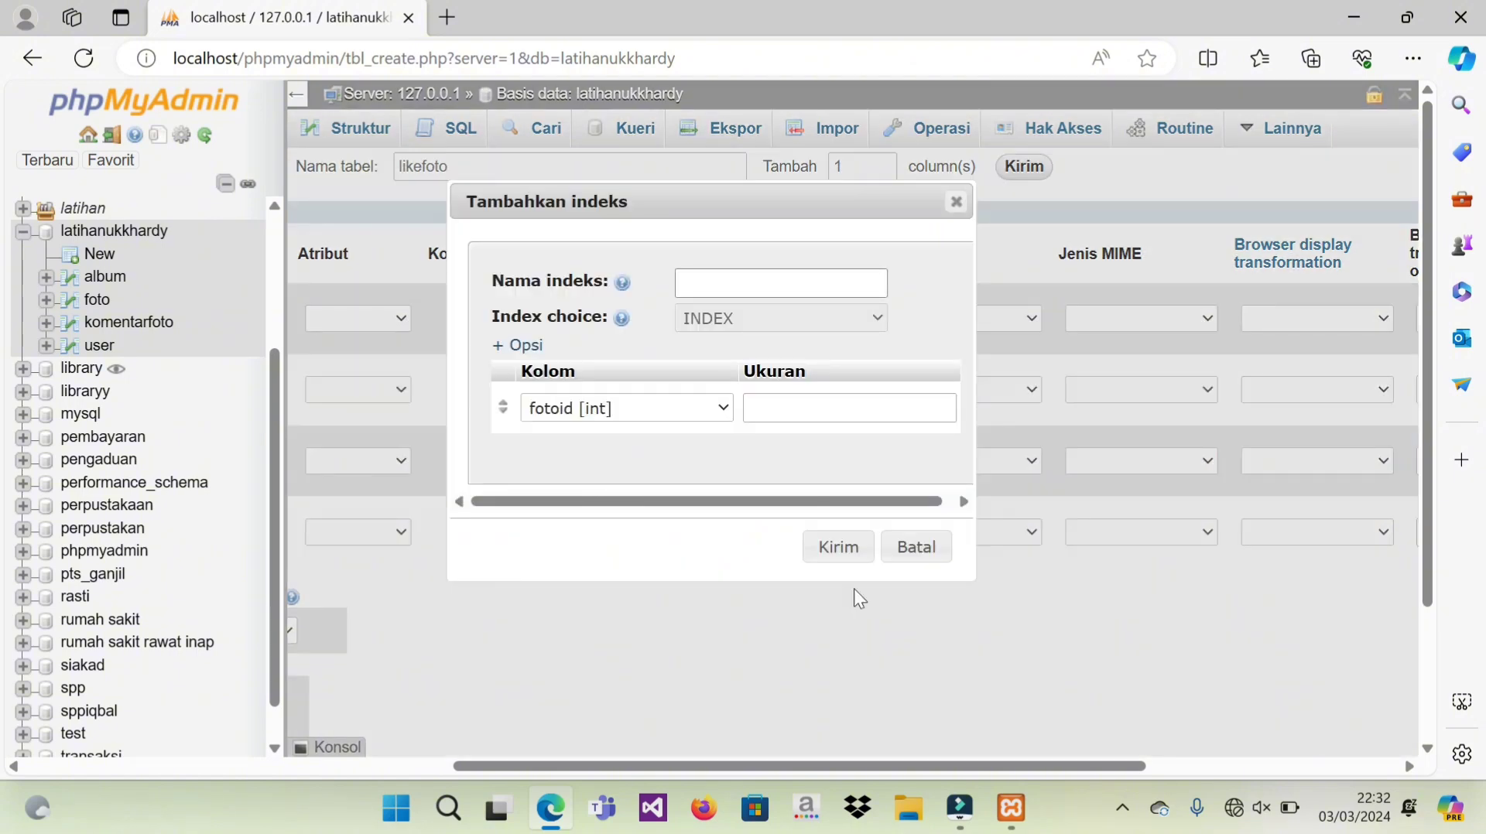
{"action": "left_click", "coordinate": [835, 546]}
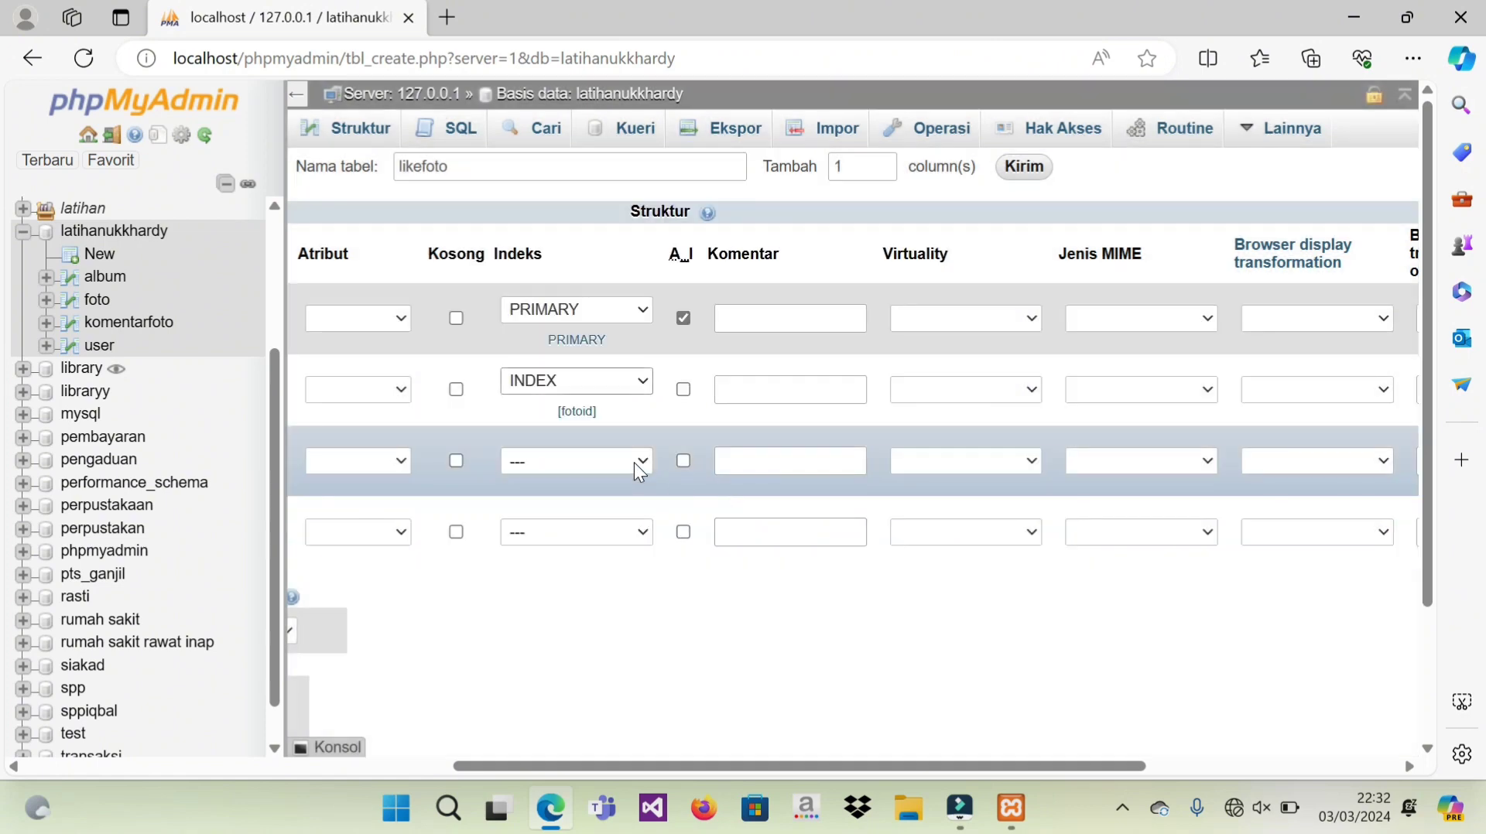
Step: Add a separate single-column INDEX on the userid column of the likefoto table
{"action": "left_click", "coordinate": [637, 463]}
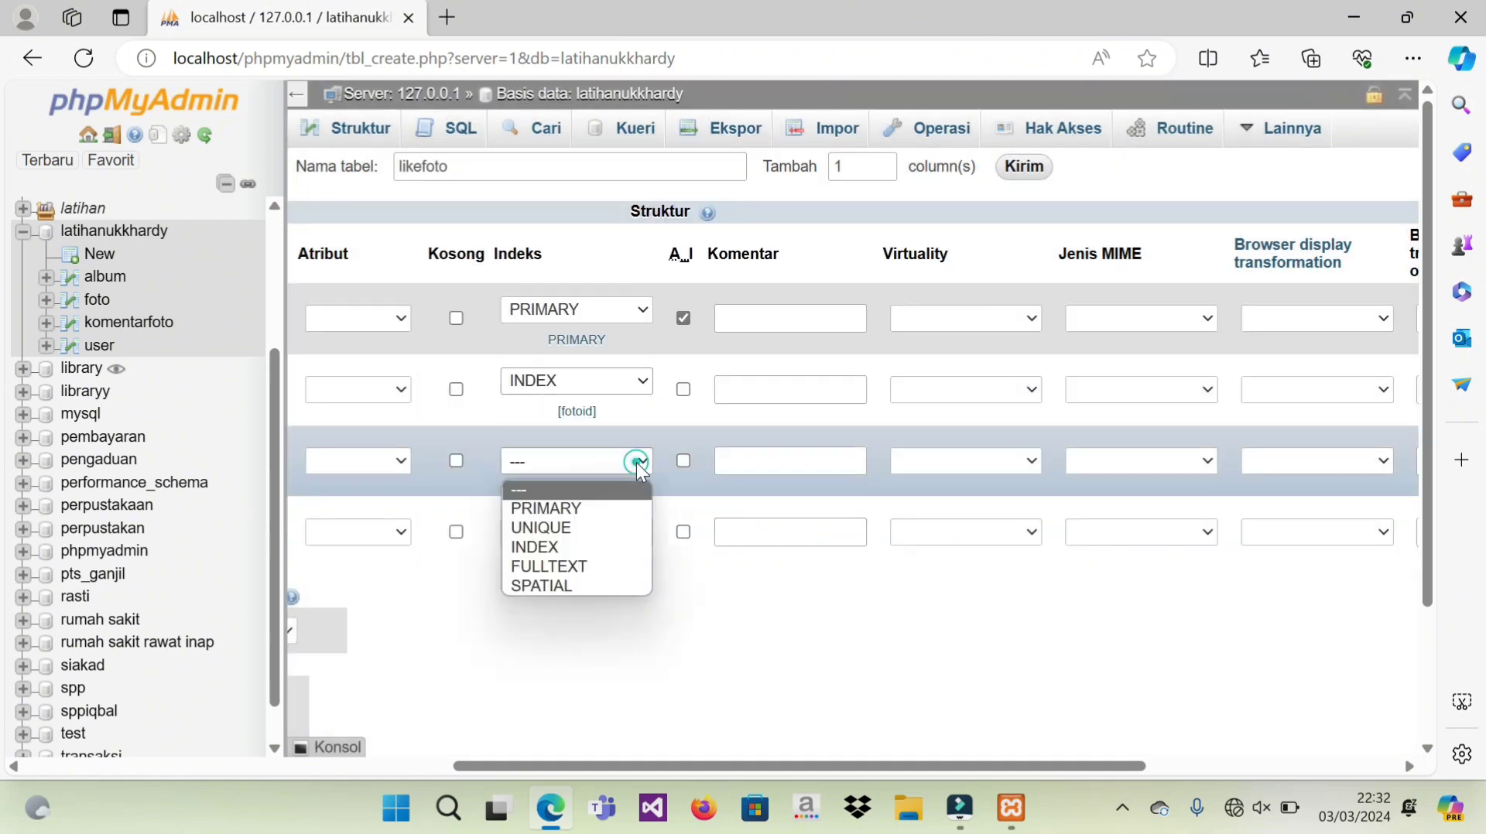
{"action": "left_click", "coordinate": [545, 550]}
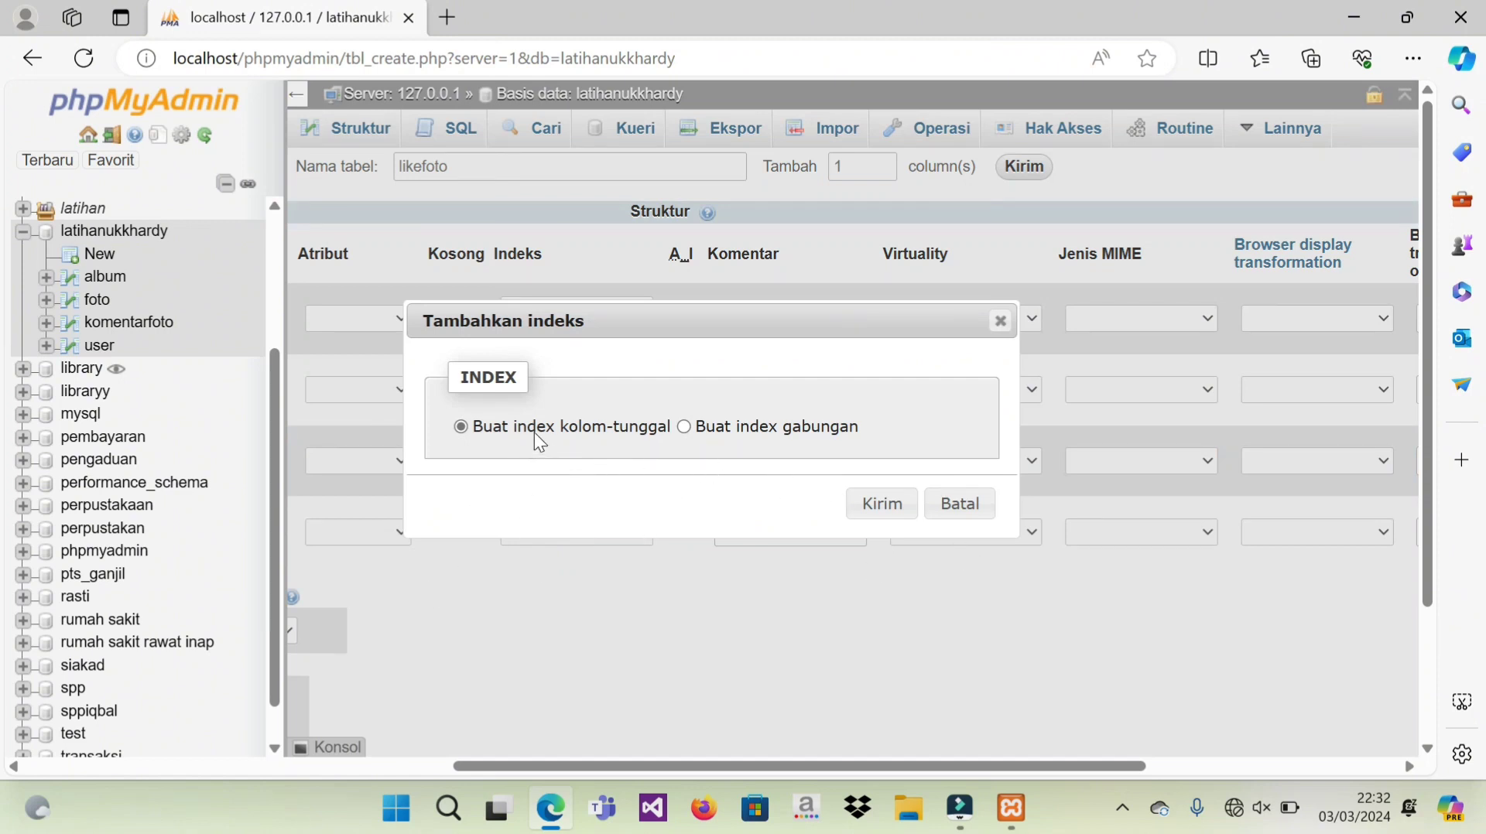
{"action": "left_click", "coordinate": [856, 504]}
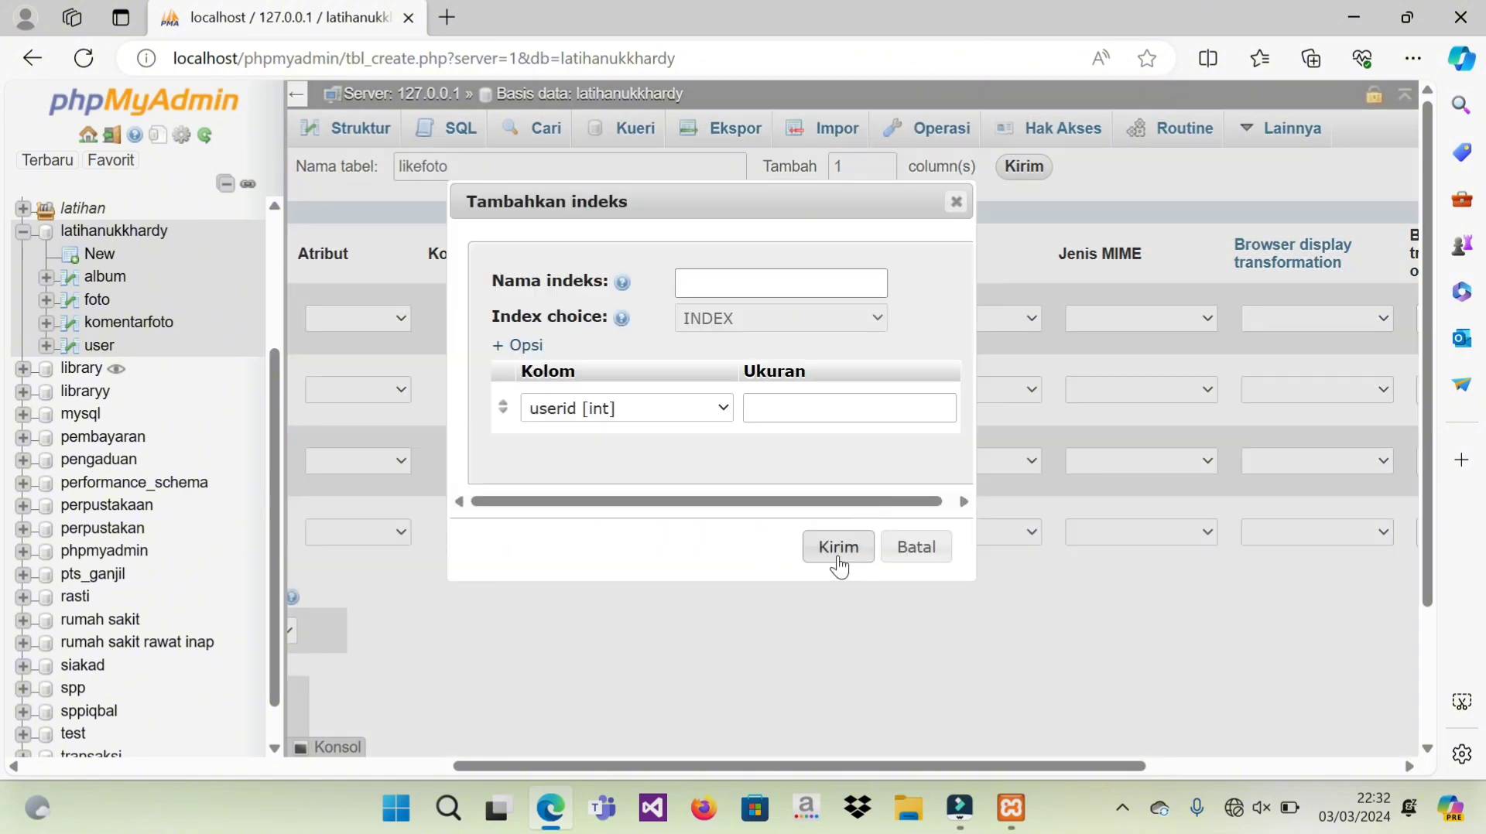
{"action": "left_click", "coordinate": [838, 558]}
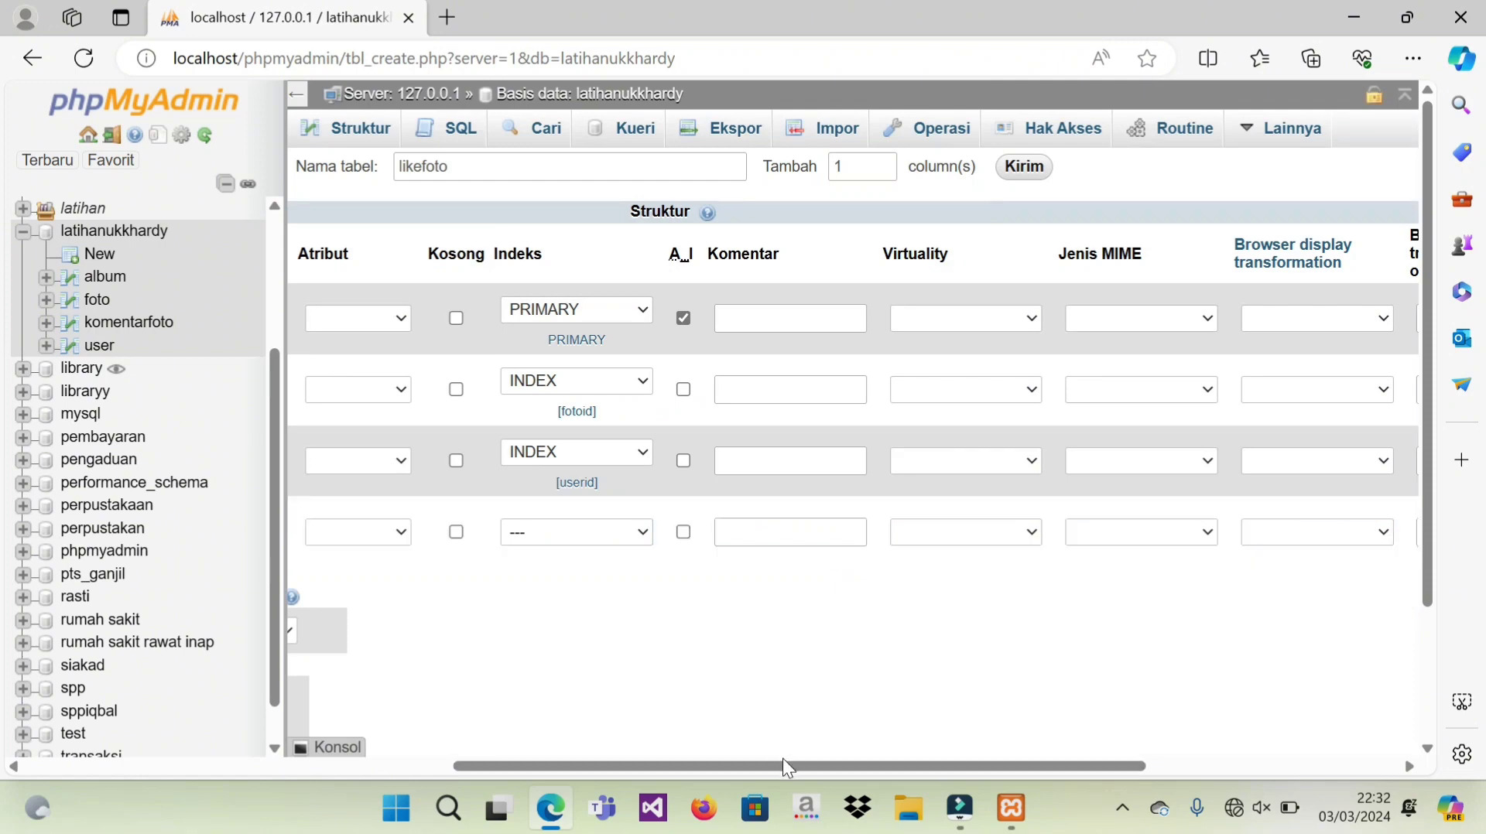
Step: Save the likefoto table definition to create the table in the latihanukkhardy database
{"action": "left_click_drag", "start_coordinate": [784, 766], "coordinate": [418, 774]}
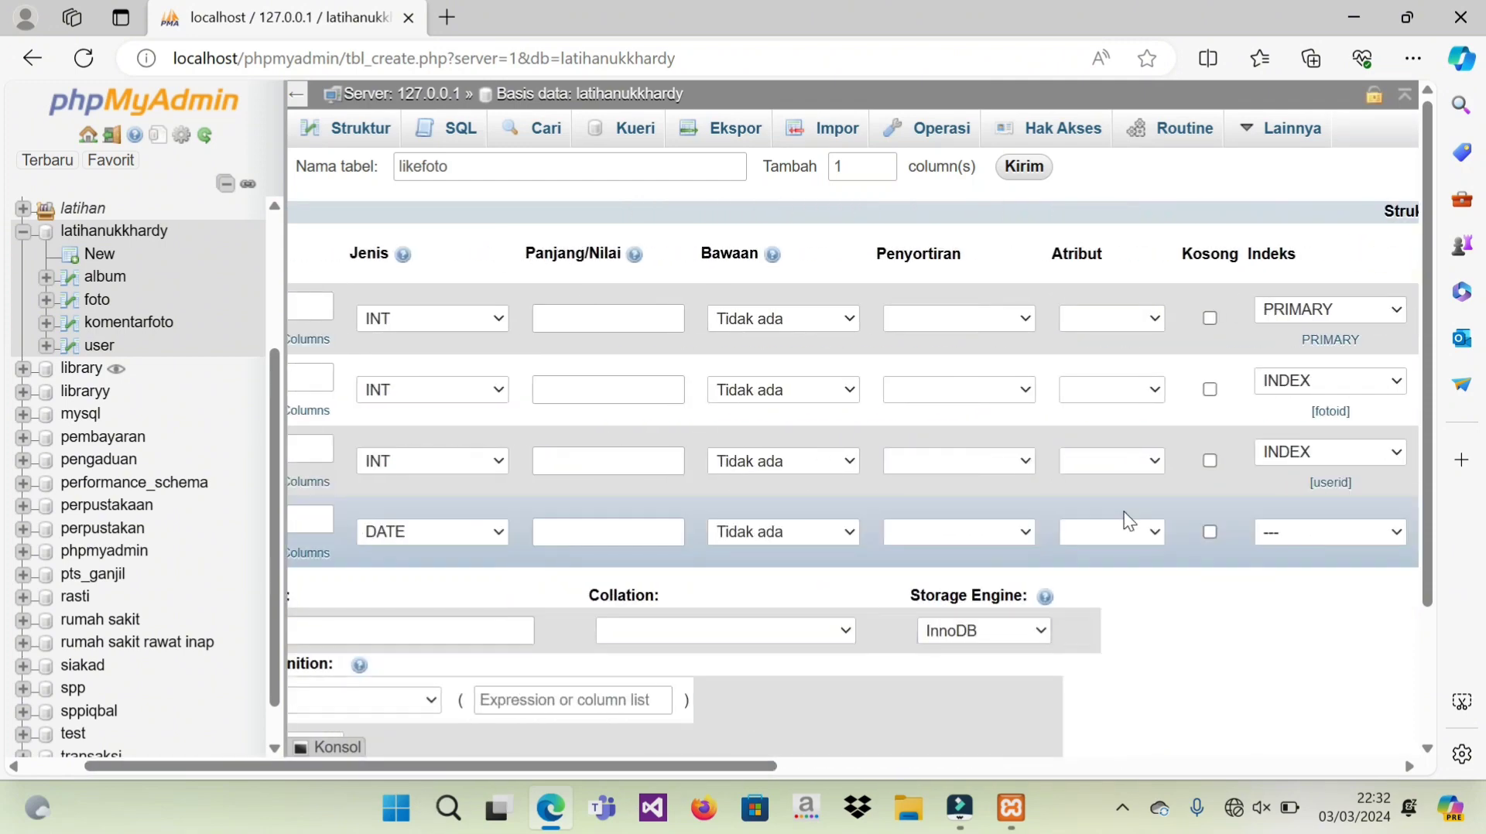
{"action": "left_click_drag", "start_coordinate": [1425, 578], "coordinate": [1443, 763]}
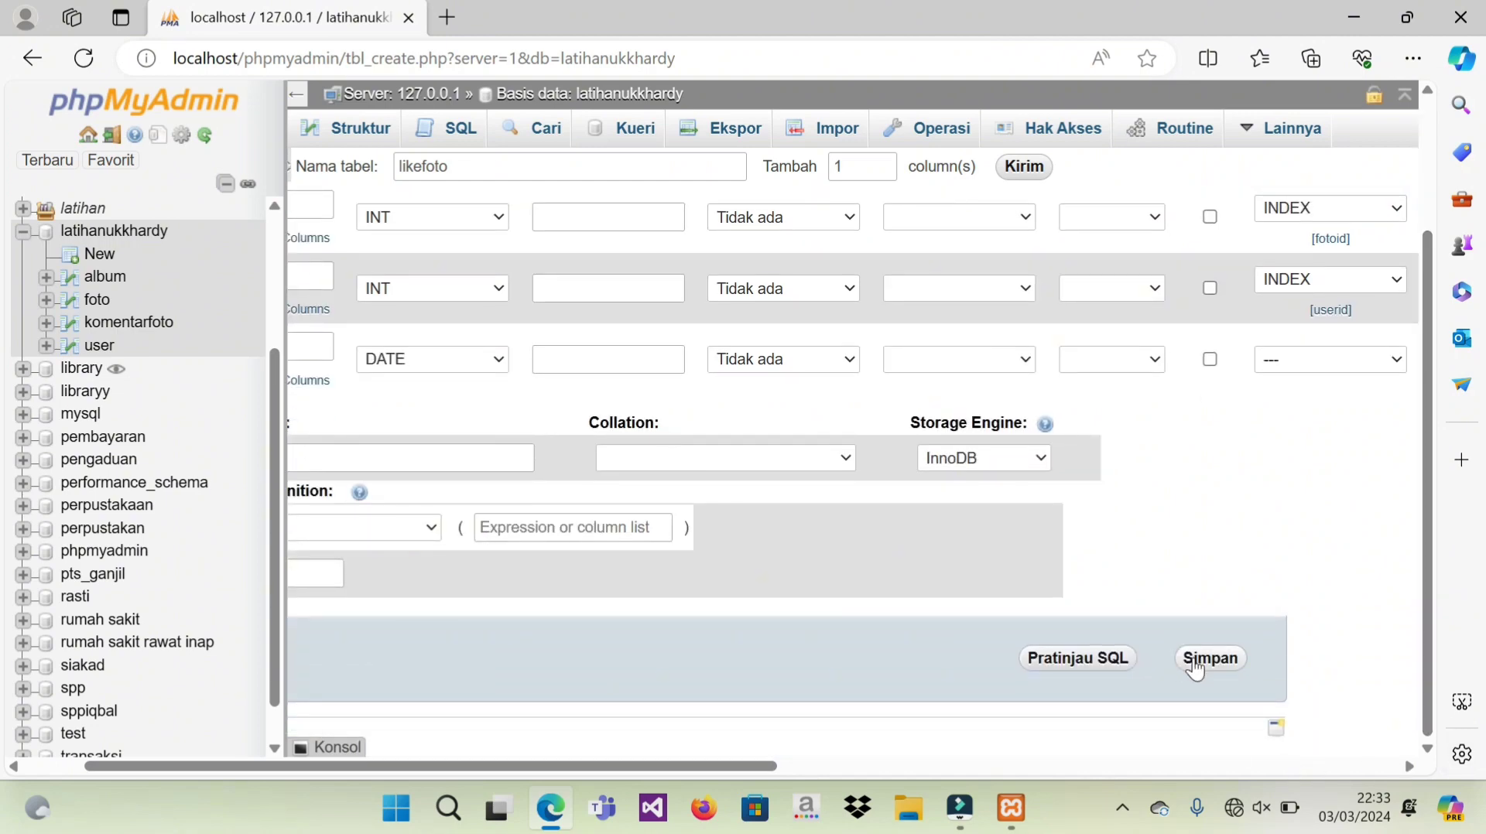
{"action": "left_click", "coordinate": [1192, 658]}
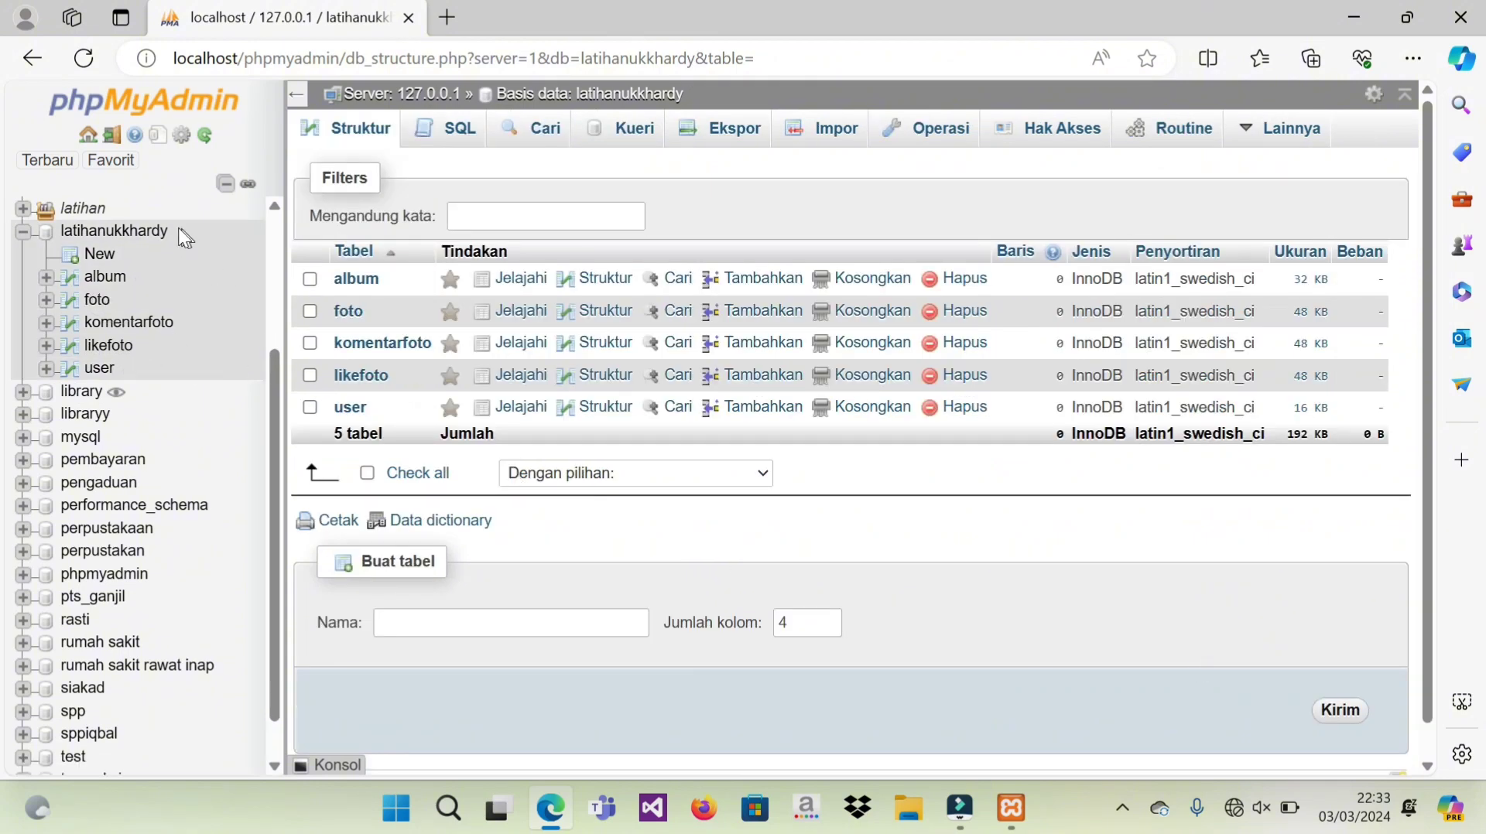
Step: Open the designer view (Desainer) of the latihanukkhardy database
{"action": "left_click", "coordinate": [138, 232]}
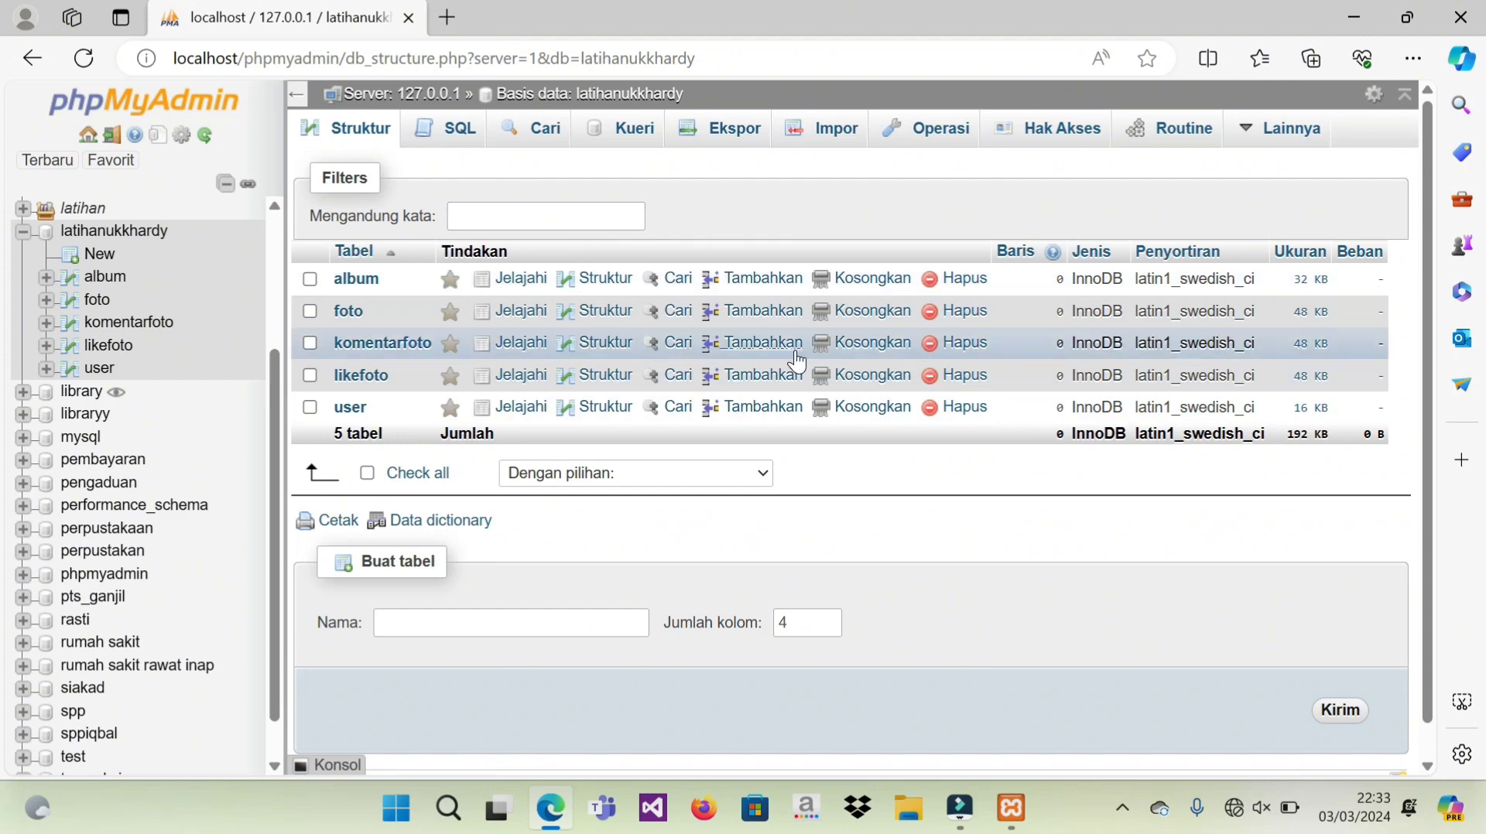
{"action": "mouse_move", "coordinate": [1253, 144]}
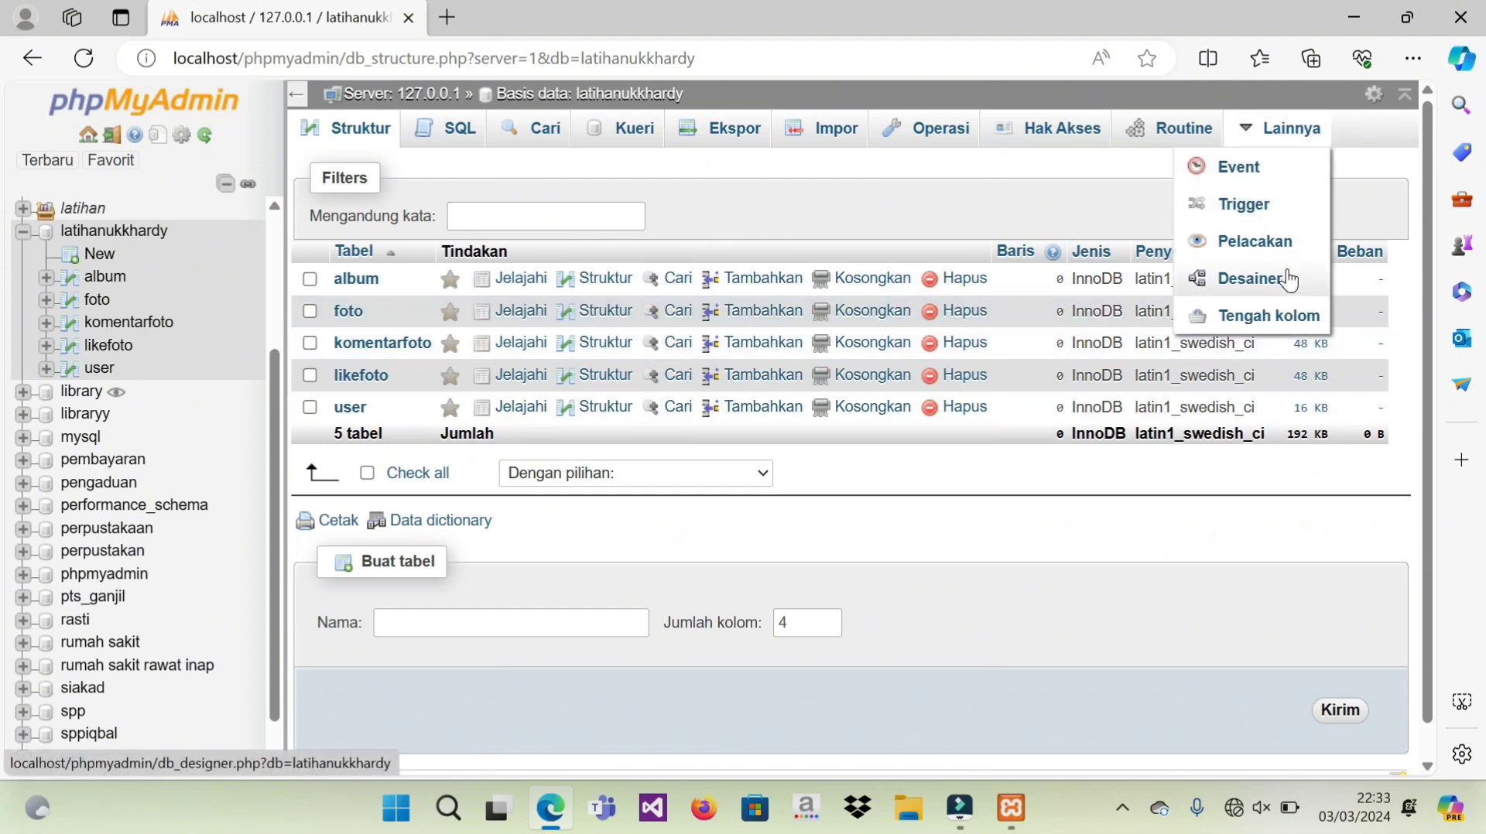
{"action": "left_click", "coordinate": [1250, 279]}
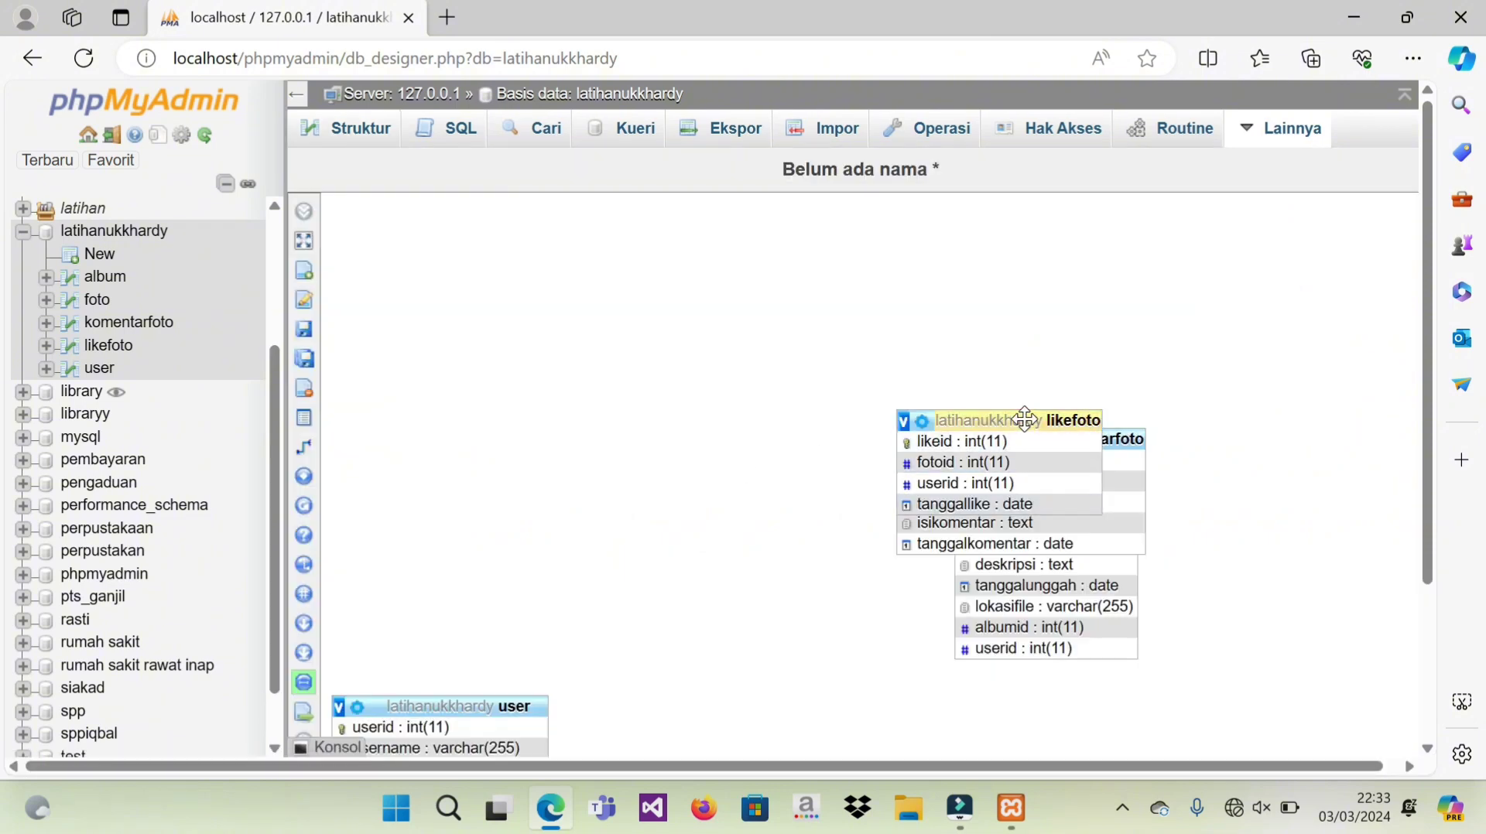
Step: Spread the tables out on the designer canvas, with likefoto, komentarfoto, foto and album in an upper row and user below likefoto
{"action": "left_click_drag", "start_coordinate": [1025, 419], "coordinate": [479, 288]}
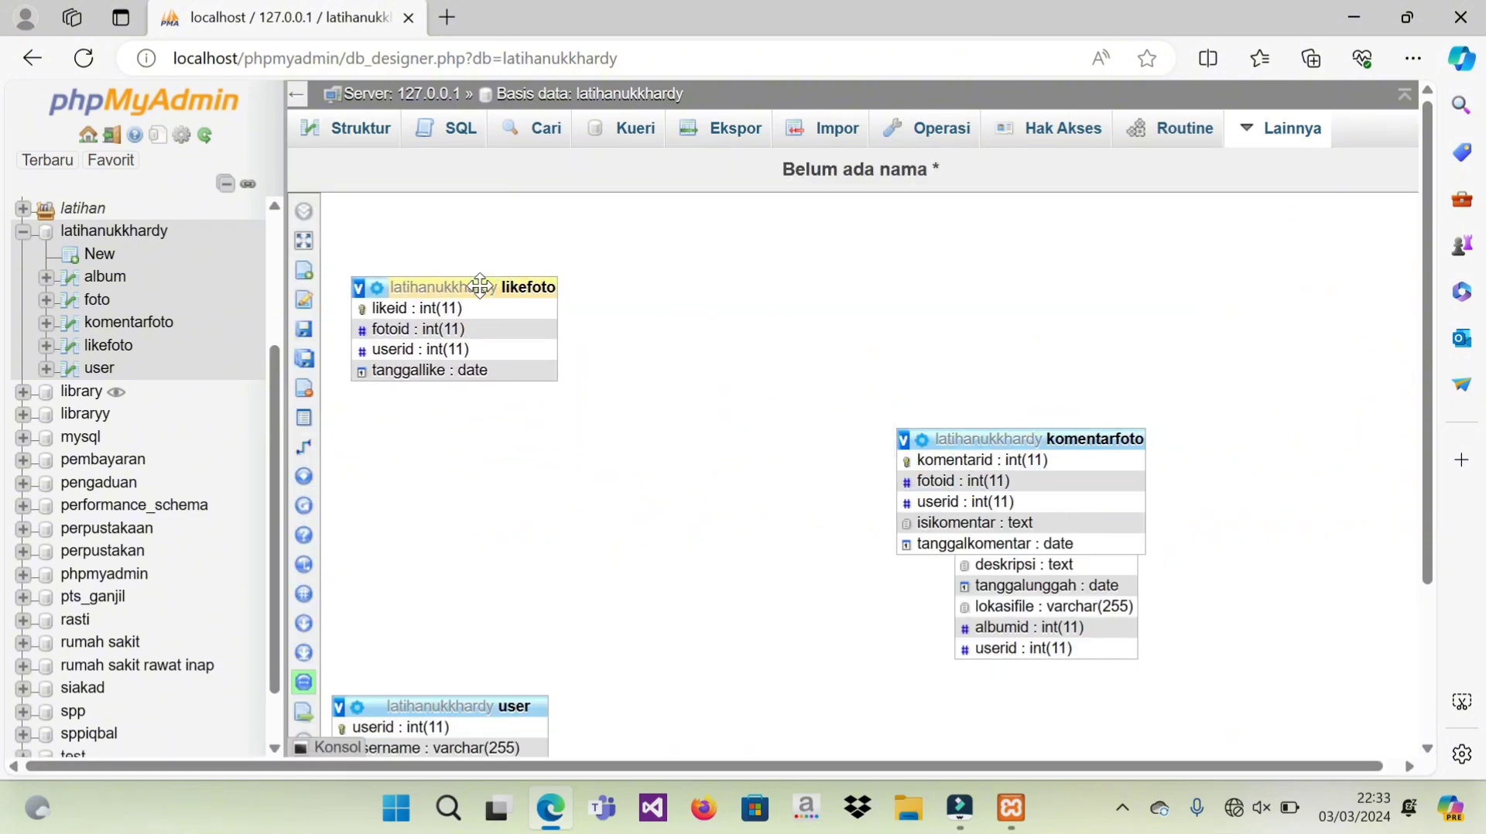
{"action": "left_click_drag", "start_coordinate": [1065, 441], "coordinate": [779, 272]}
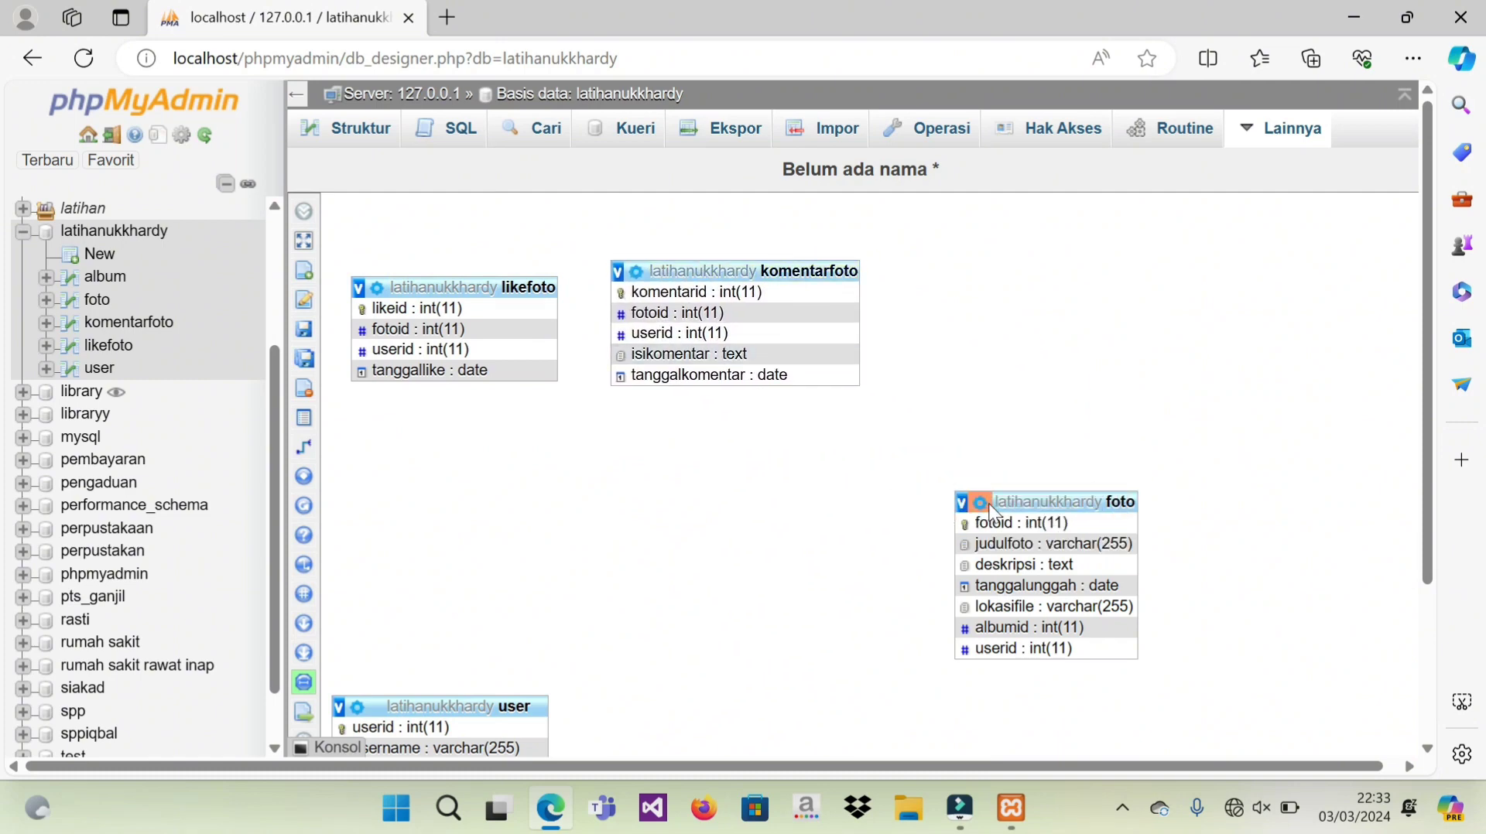
{"action": "left_click_drag", "start_coordinate": [1014, 504], "coordinate": [1011, 261]}
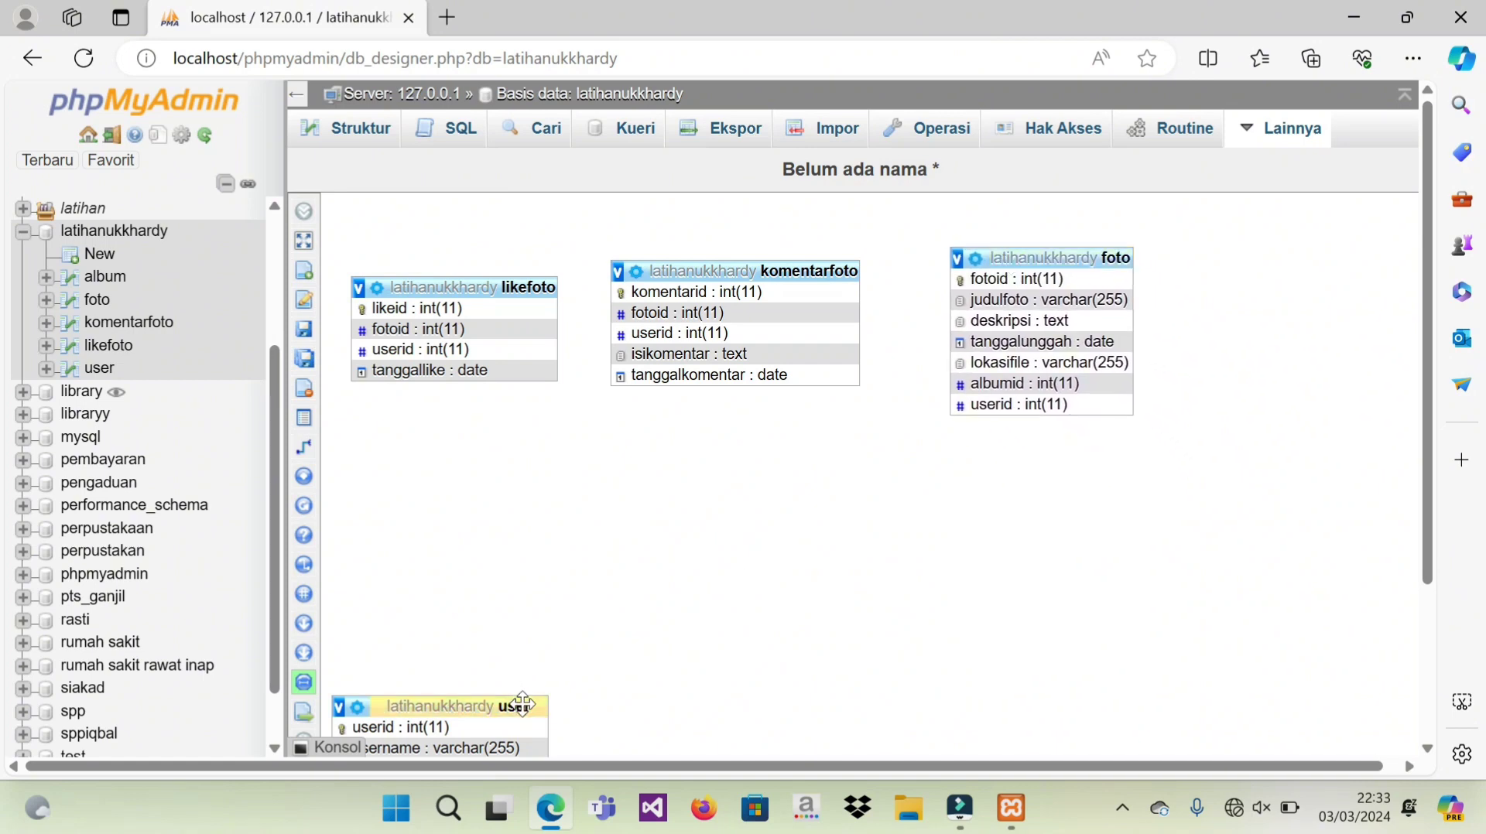
{"action": "left_click_drag", "start_coordinate": [523, 706], "coordinate": [598, 442]}
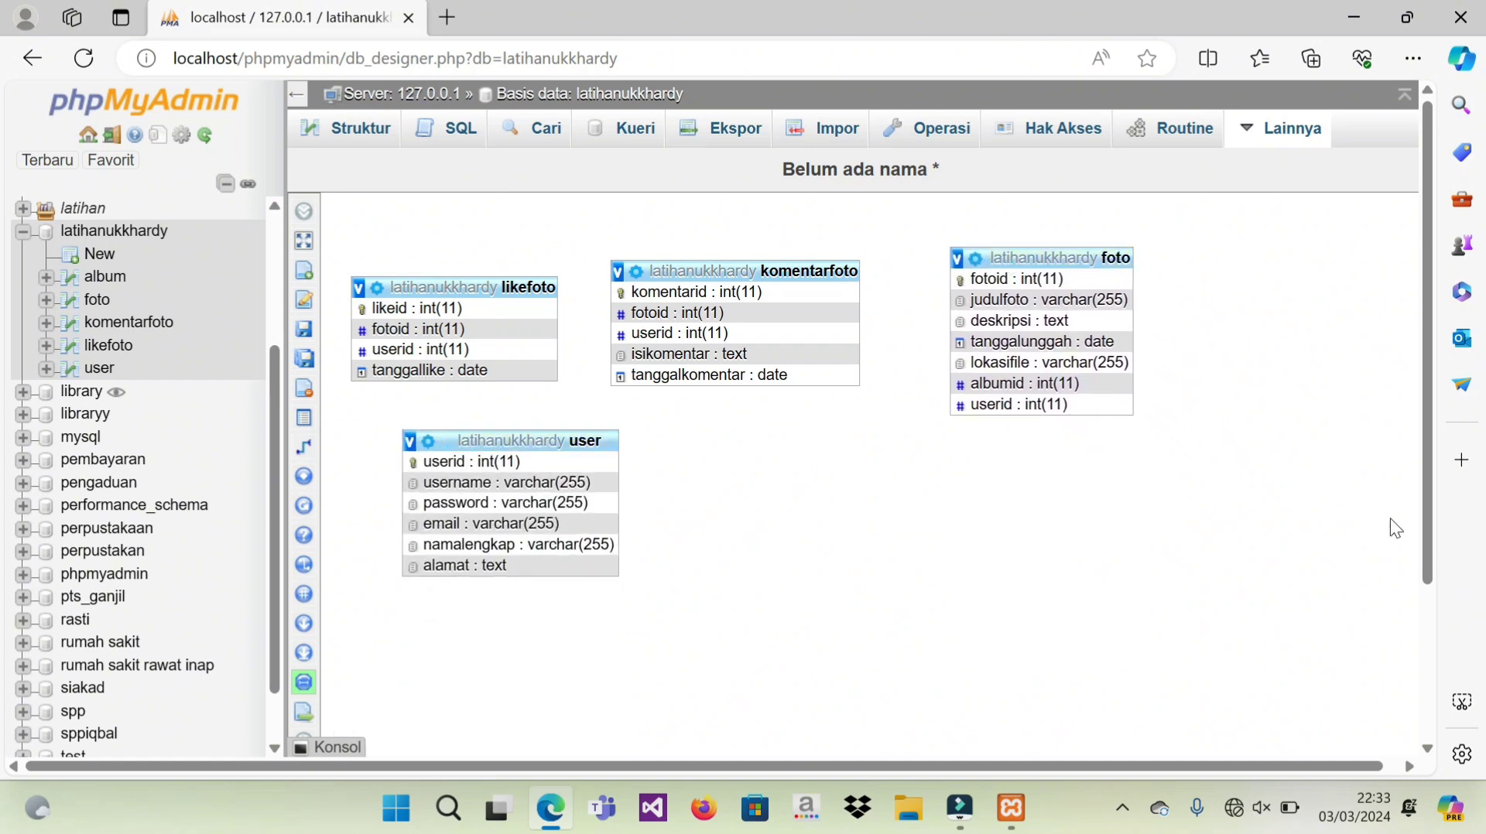
{"action": "left_click_drag", "start_coordinate": [1428, 537], "coordinate": [1409, 691]}
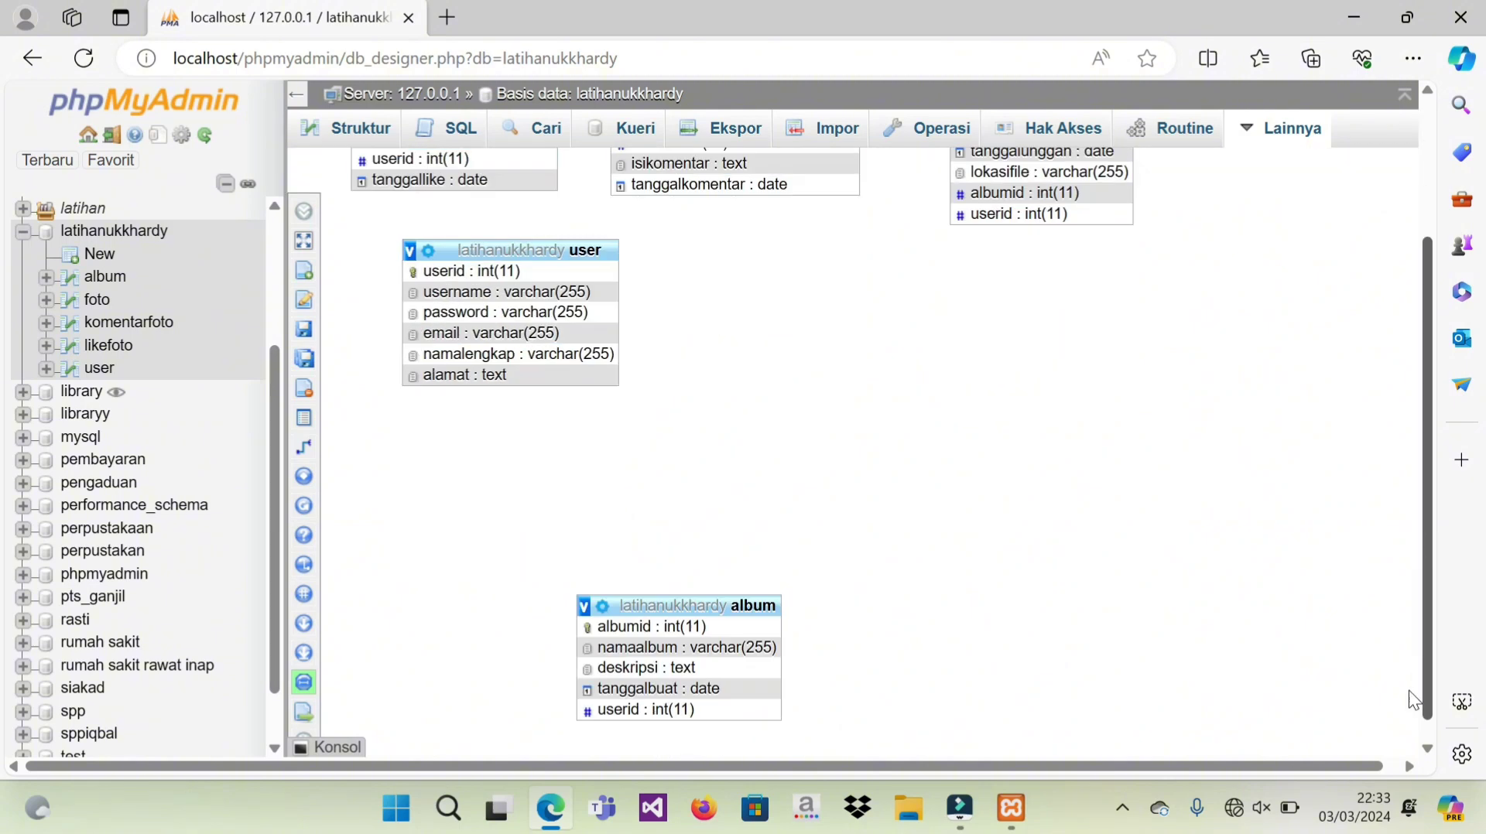
{"action": "left_click_drag", "start_coordinate": [654, 583], "coordinate": [875, 188]}
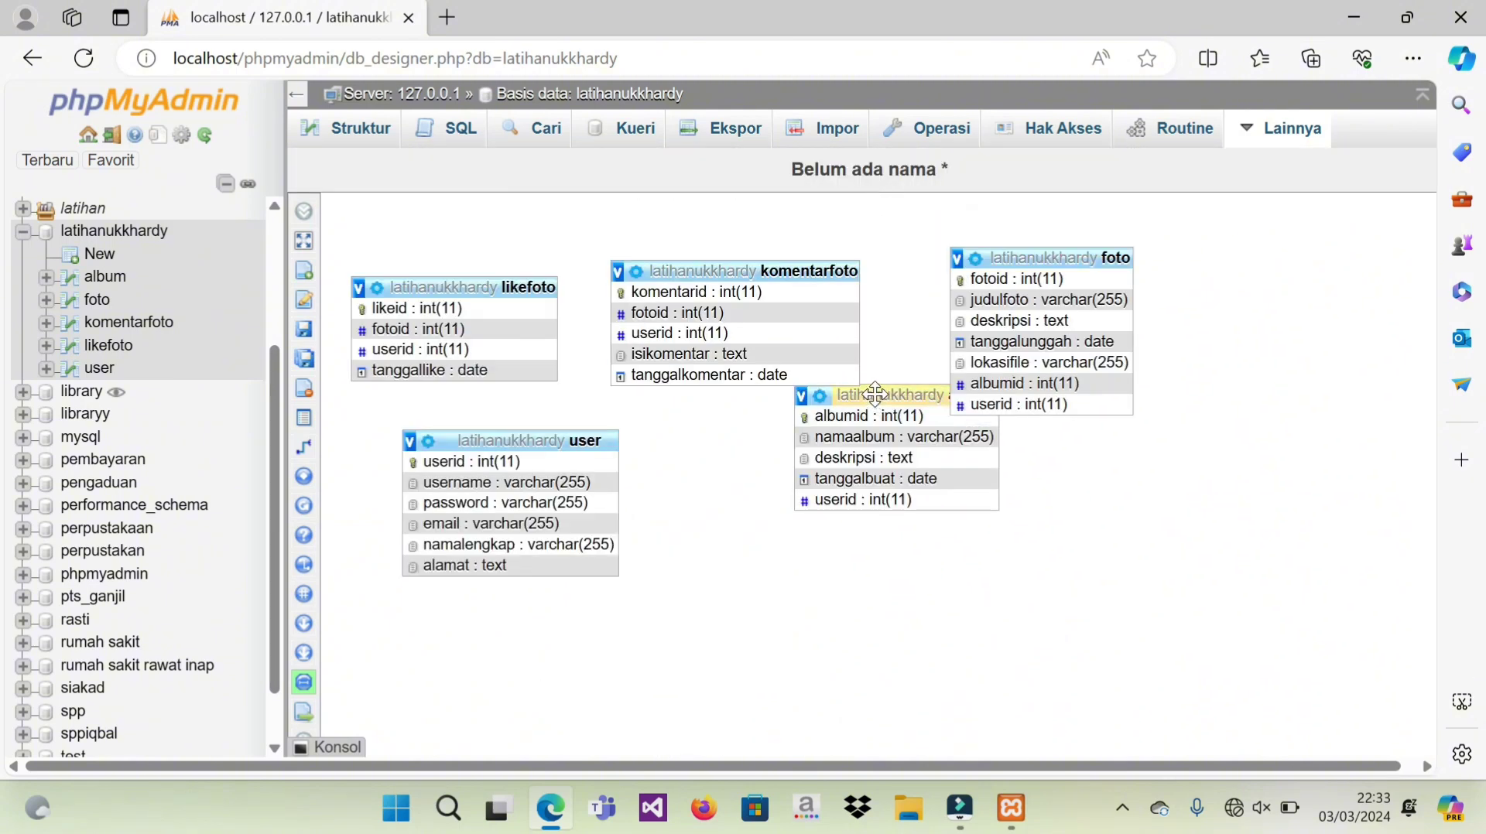
{"action": "left_click_drag", "start_coordinate": [875, 396], "coordinate": [1327, 273]}
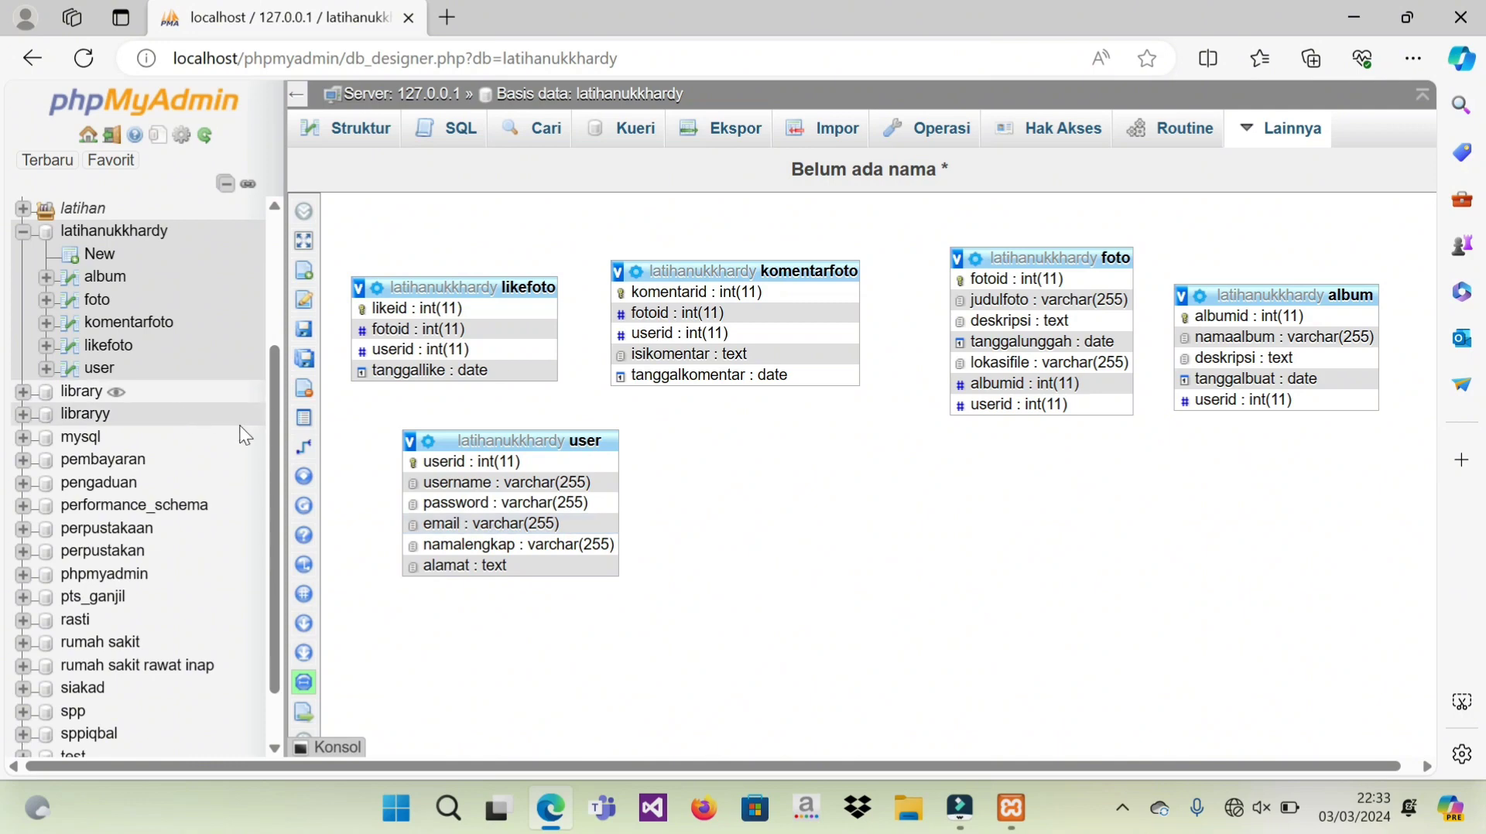
Step: Create a foreign key relationship from likefoto.userid to user.userid, with on delete and on update both set to CASCADE
{"action": "mouse_move", "coordinate": [293, 449]}
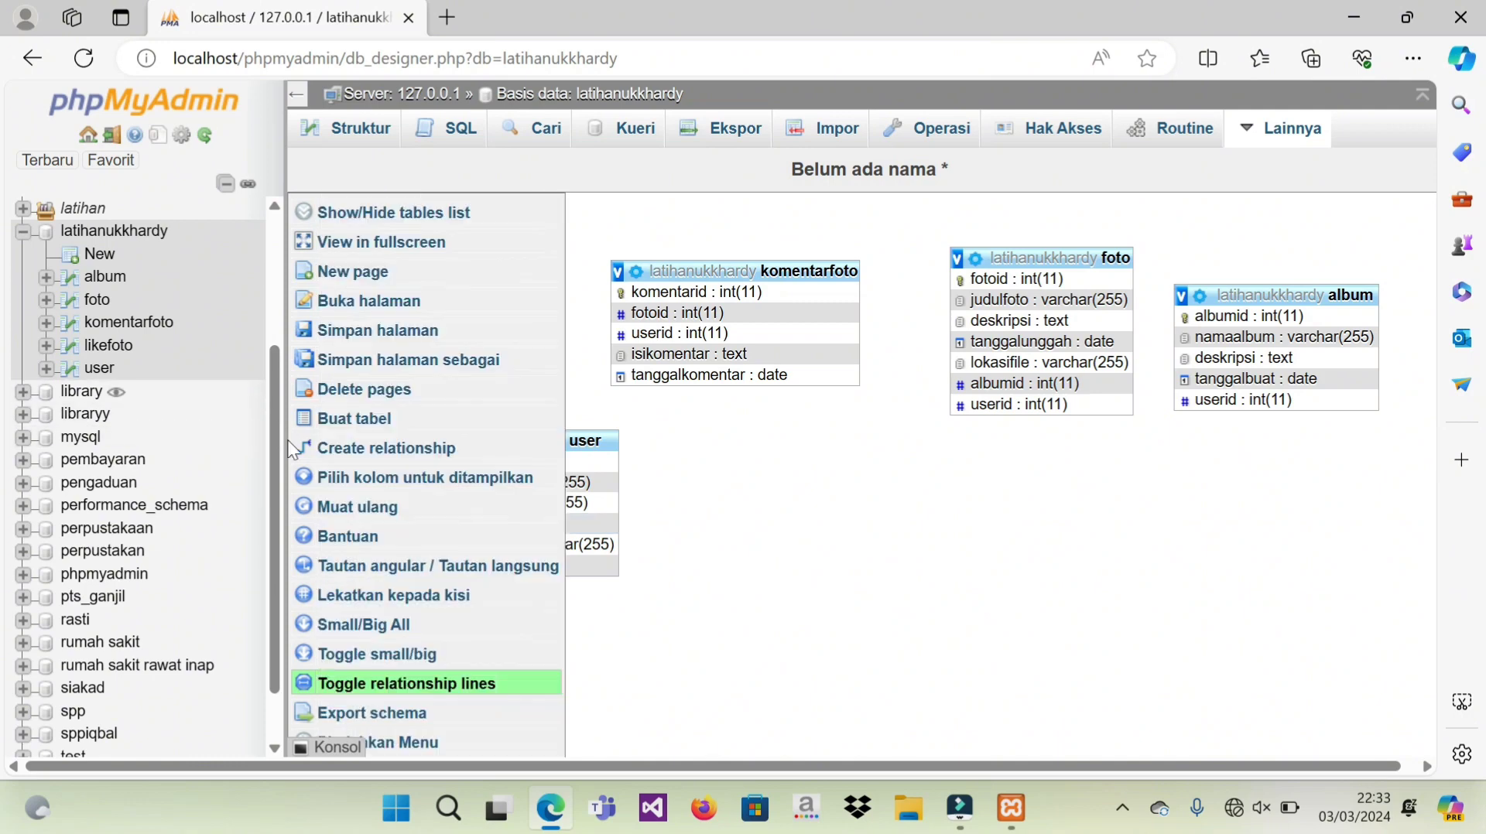
{"action": "left_click", "coordinate": [329, 450]}
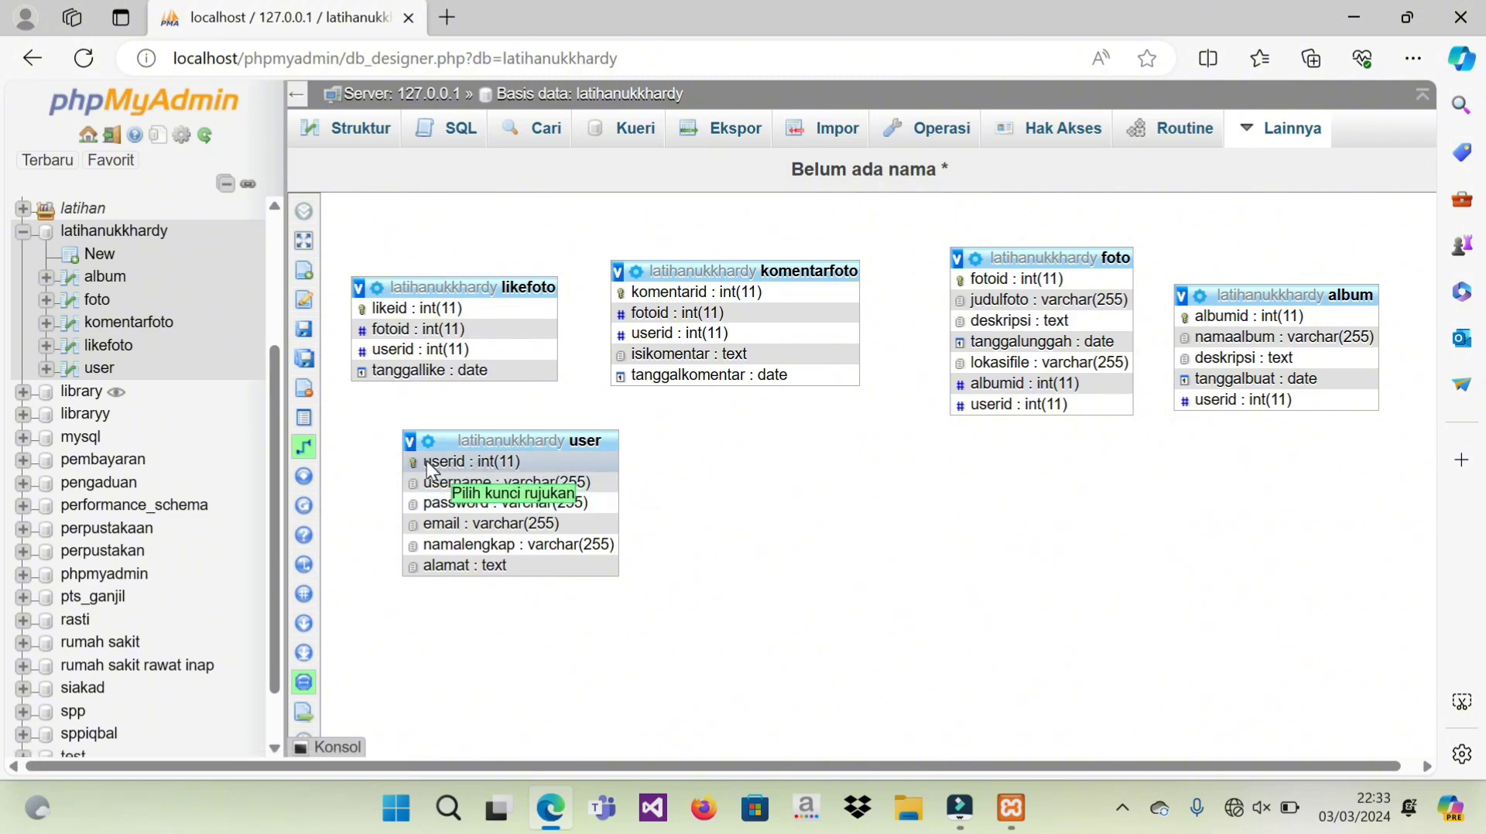
{"action": "left_click", "coordinate": [421, 462]}
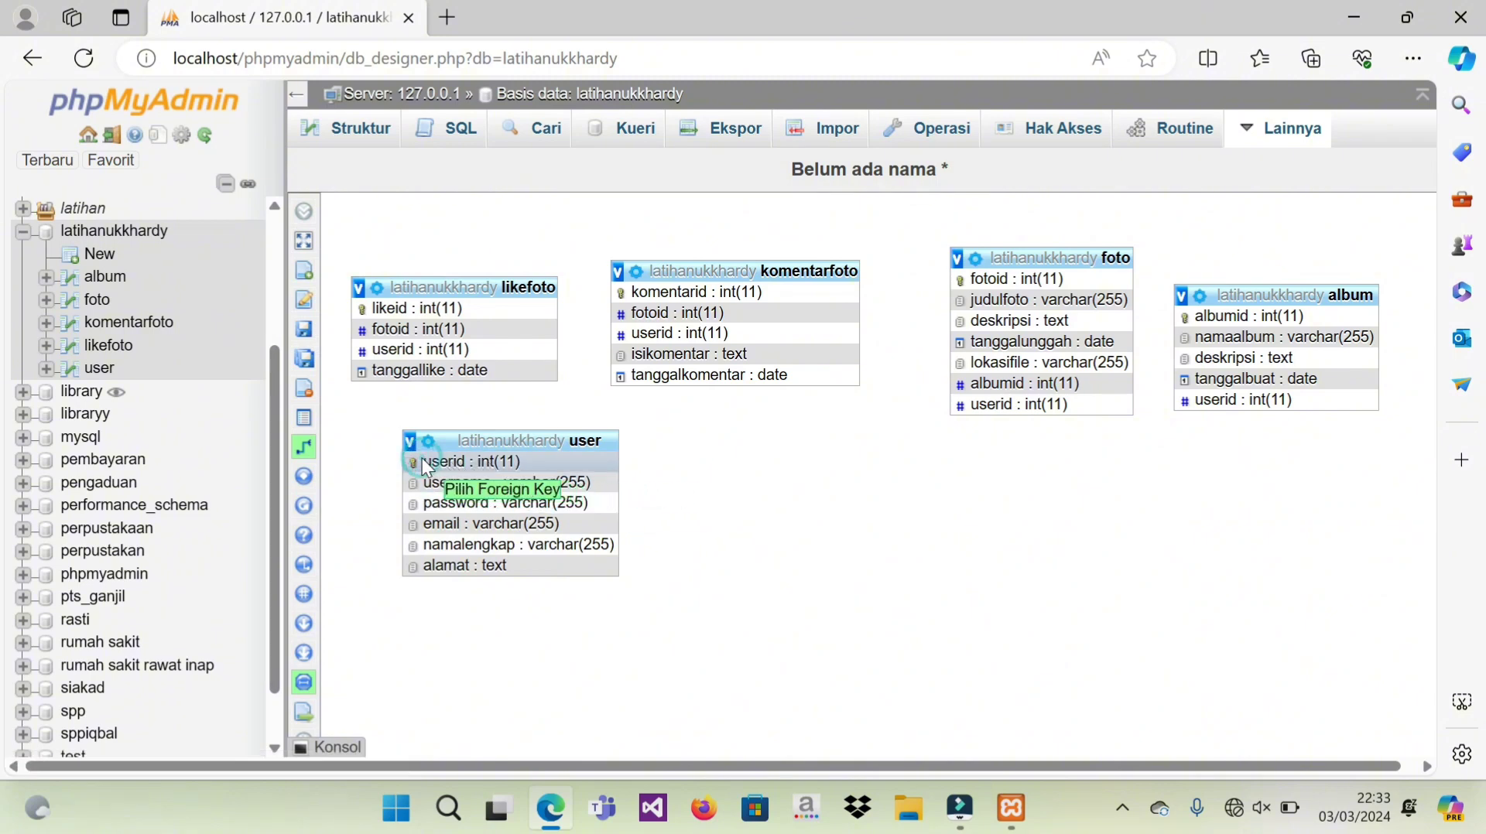
{"action": "left_click", "coordinate": [360, 352]}
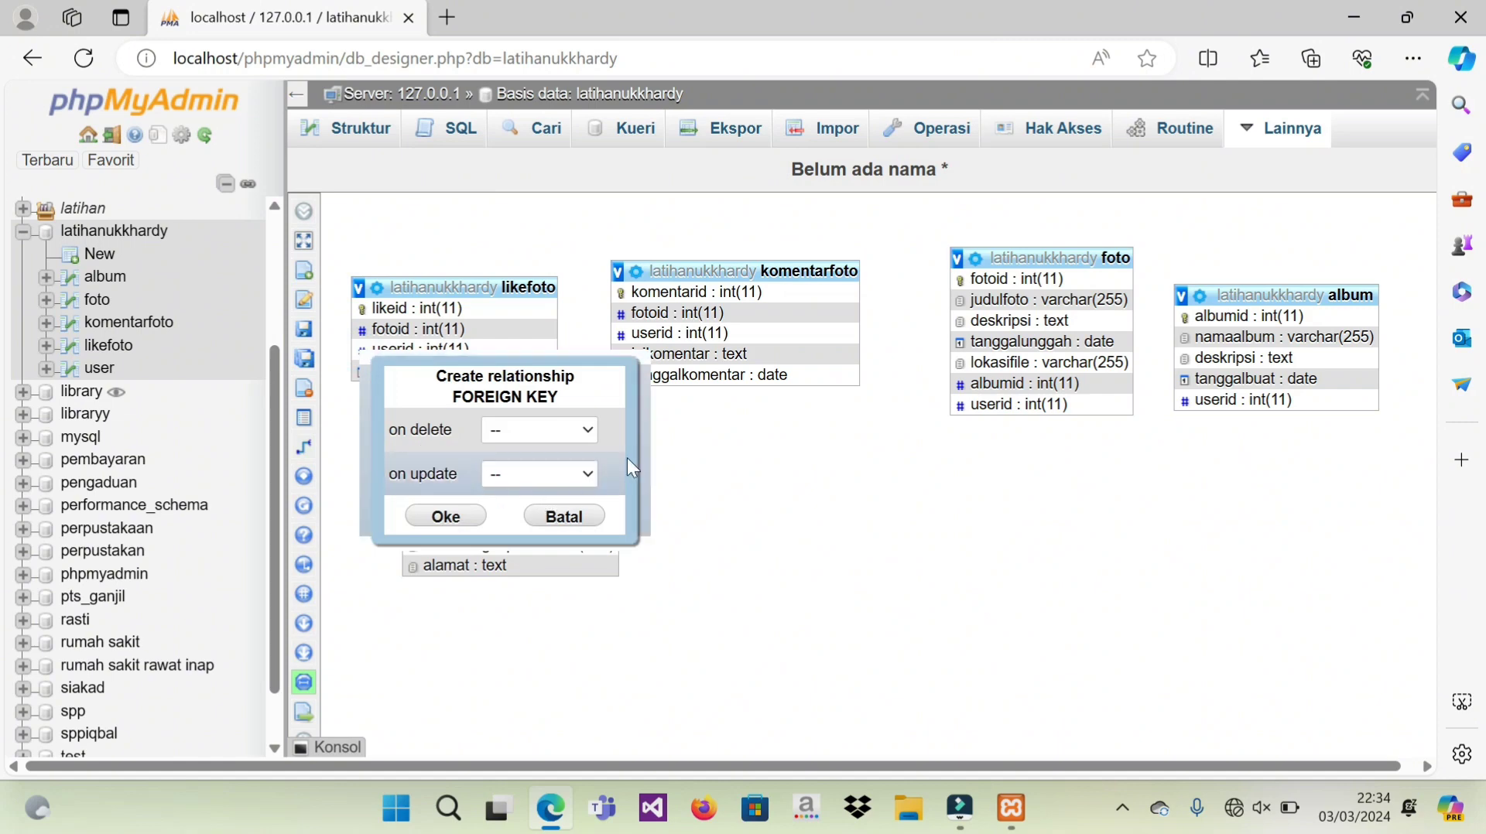
{"action": "left_click", "coordinate": [583, 432]}
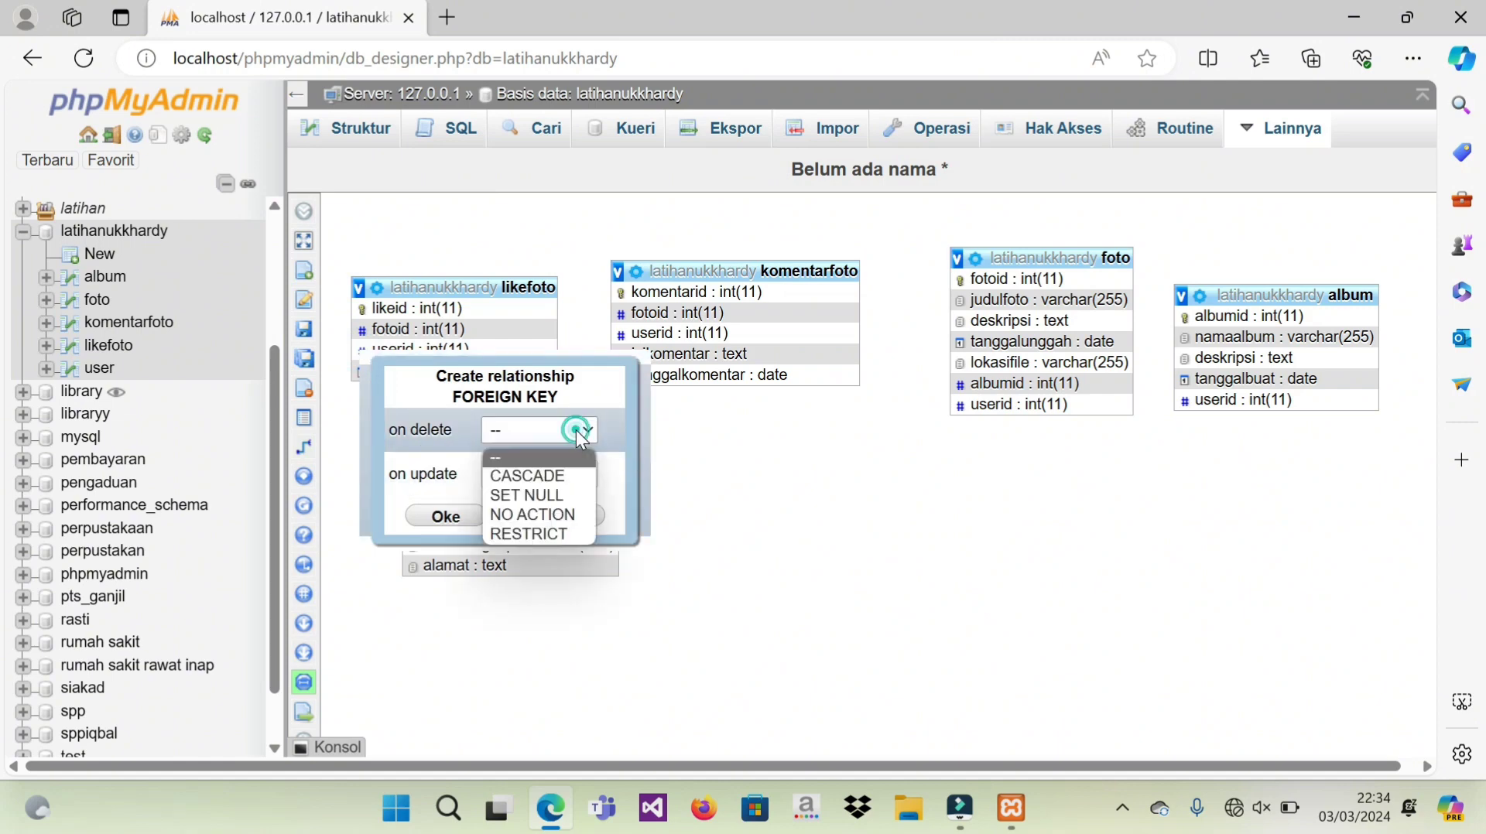
{"action": "left_click", "coordinate": [574, 477]}
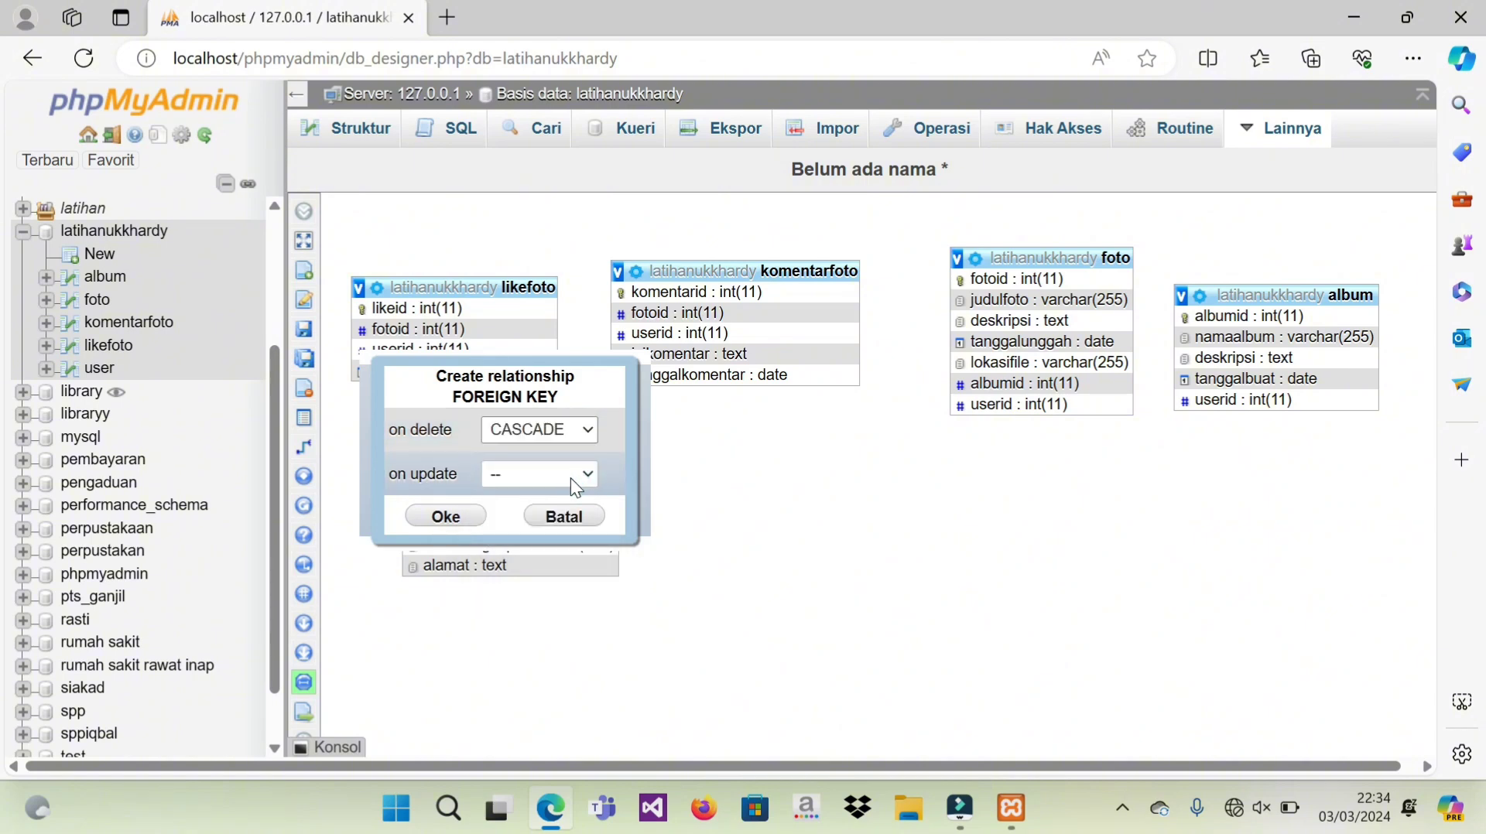
{"action": "left_click", "coordinate": [571, 477]}
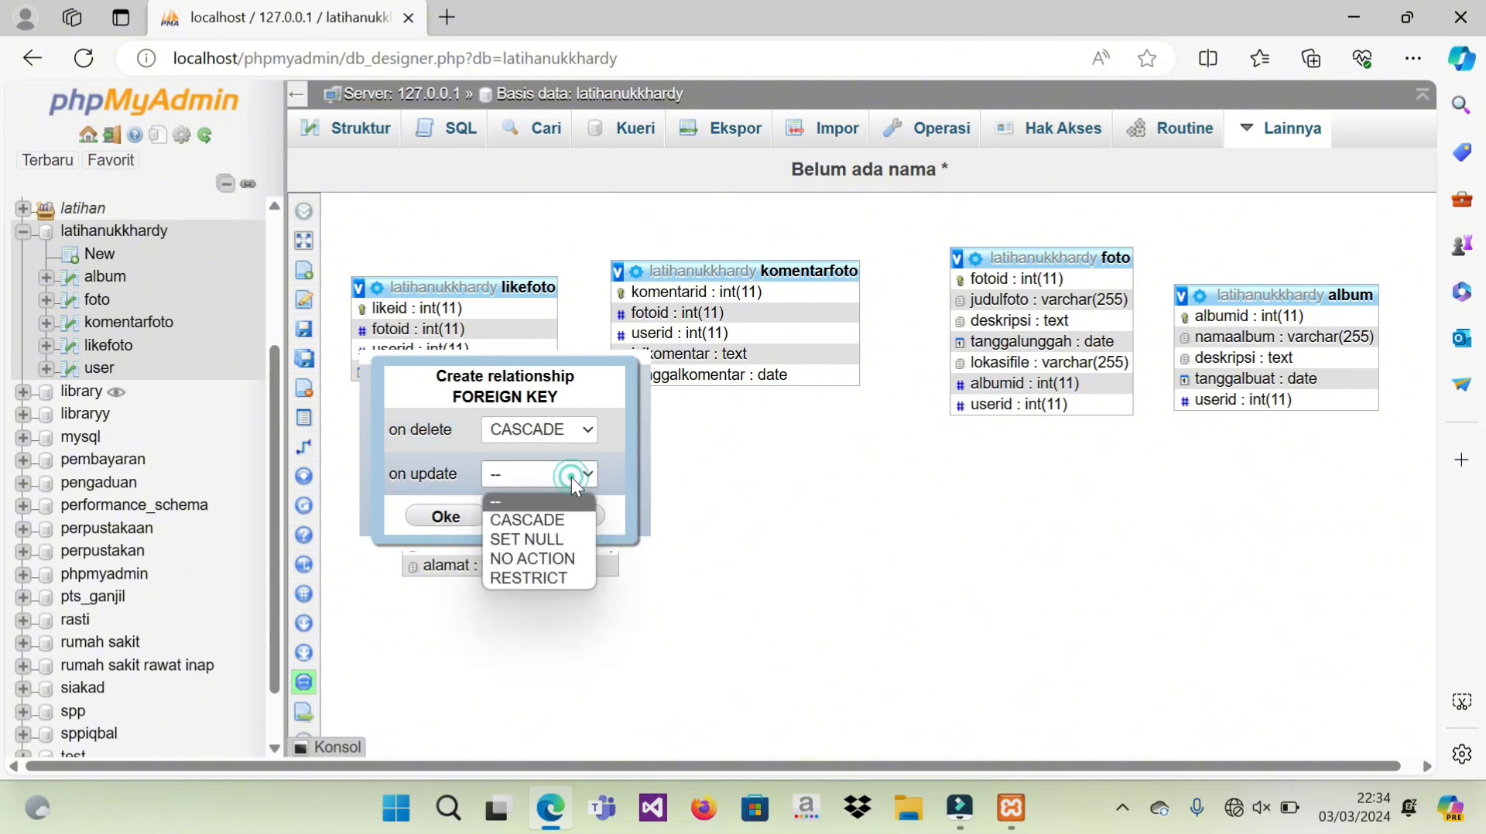
{"action": "left_click", "coordinate": [564, 519]}
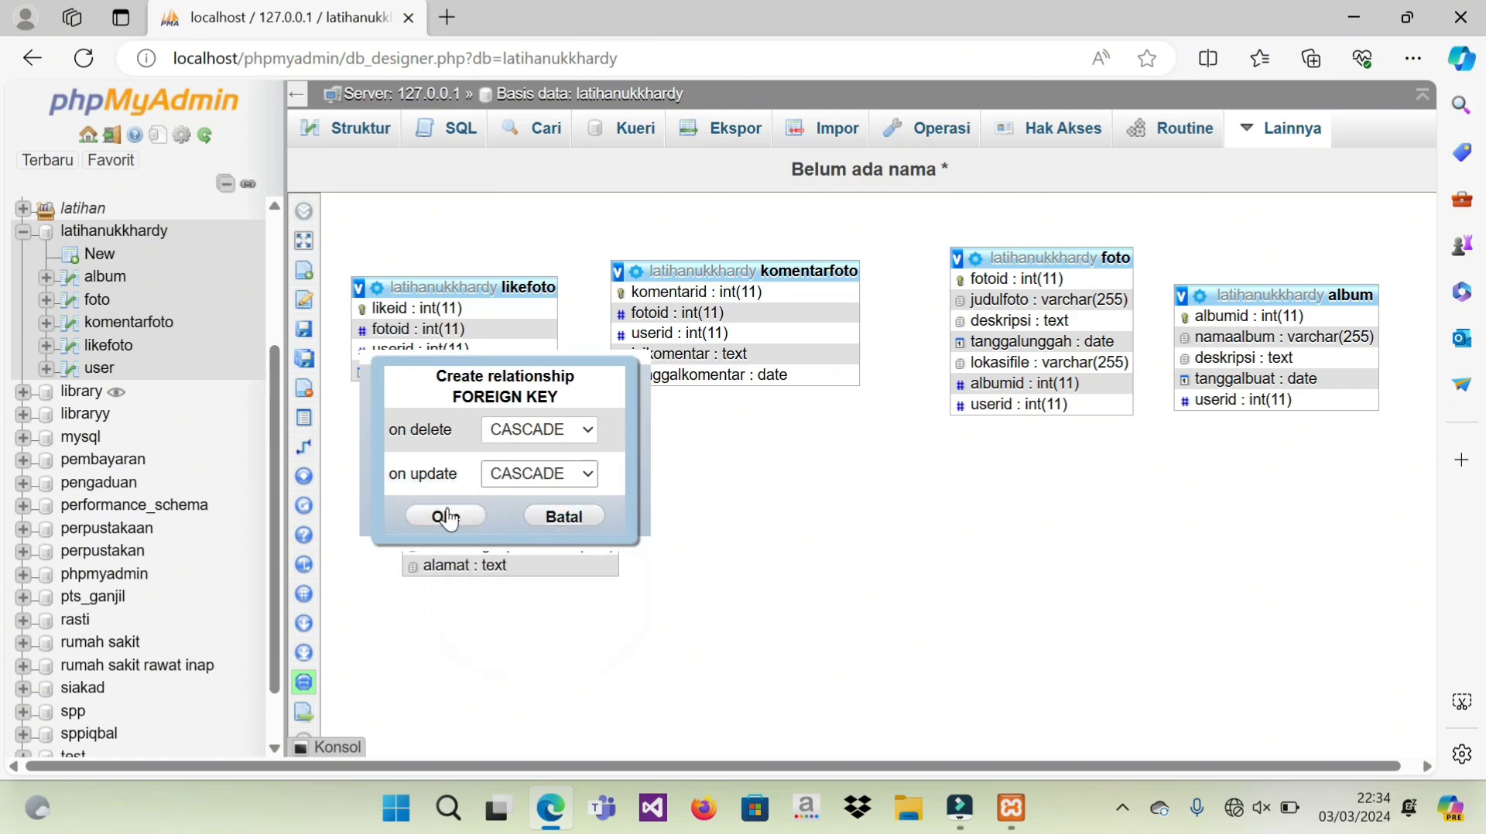
{"action": "left_click", "coordinate": [447, 516]}
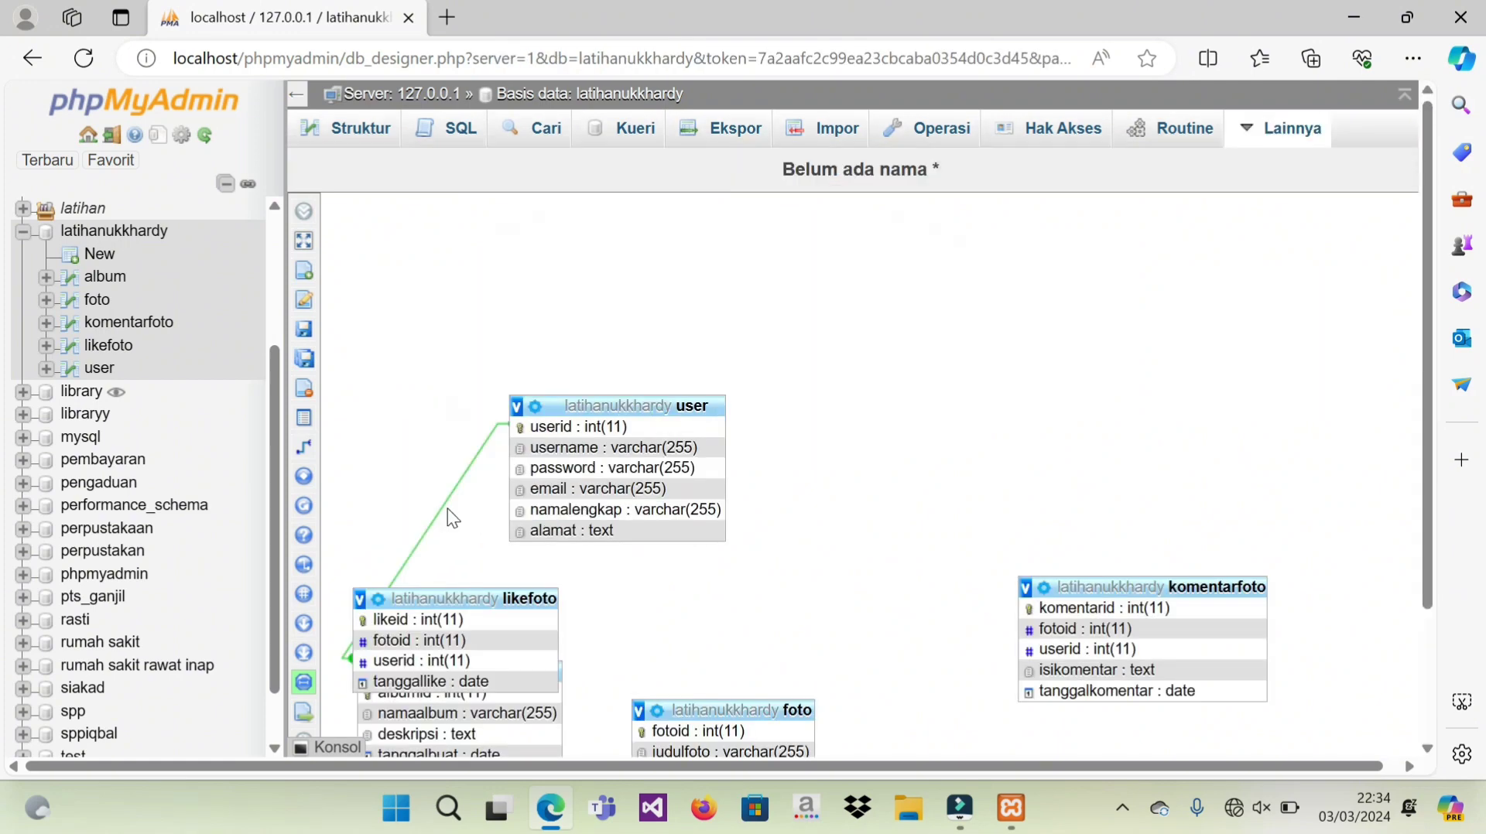
Step: Reload the designer page and link foto.userid to user.userid with a foreign key, using CASCADE on delete and on update
{"action": "left_click", "coordinate": [83, 61]}
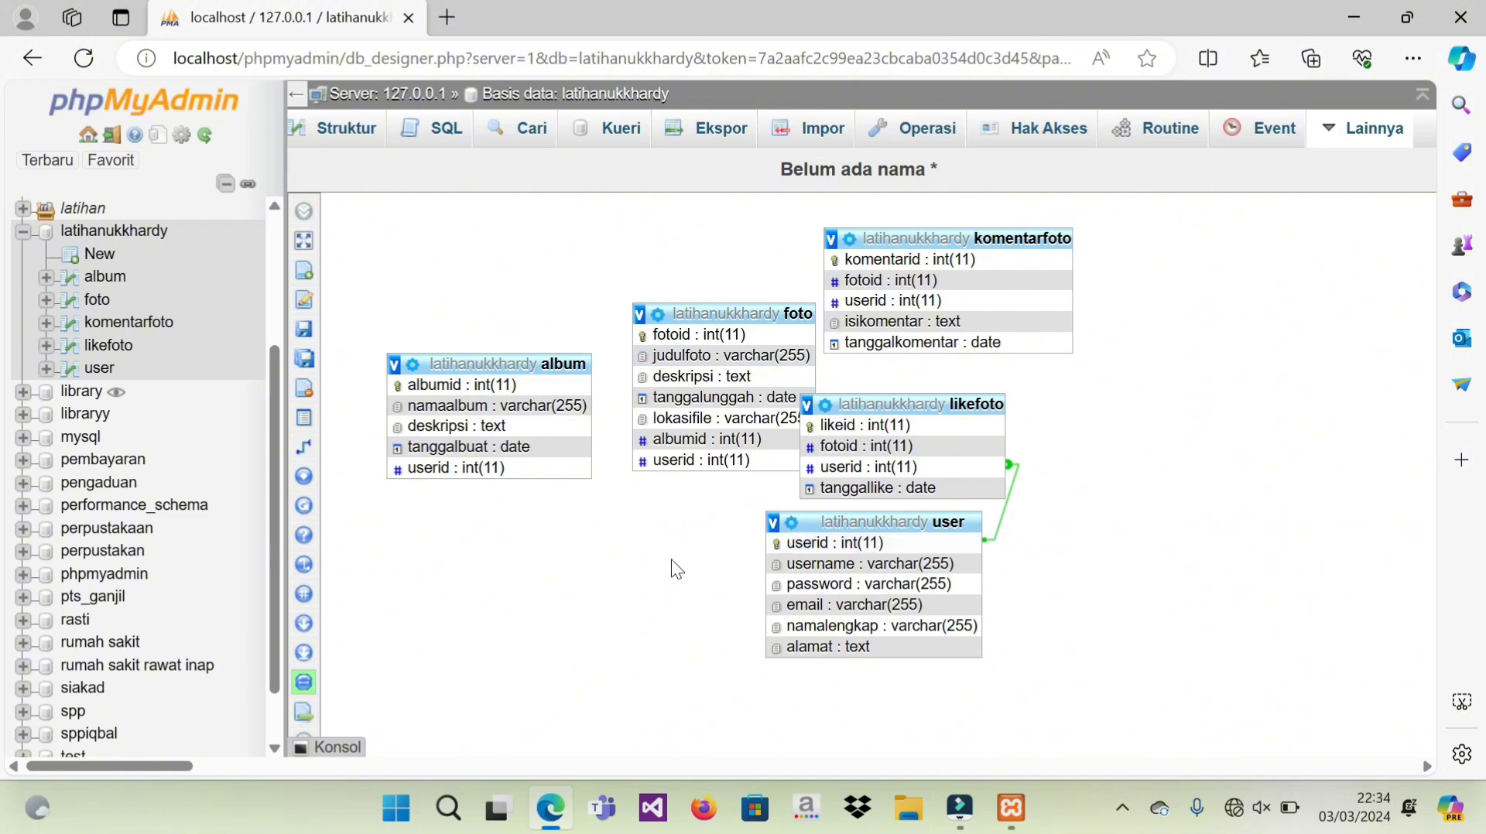
{"action": "mouse_move", "coordinate": [306, 481]}
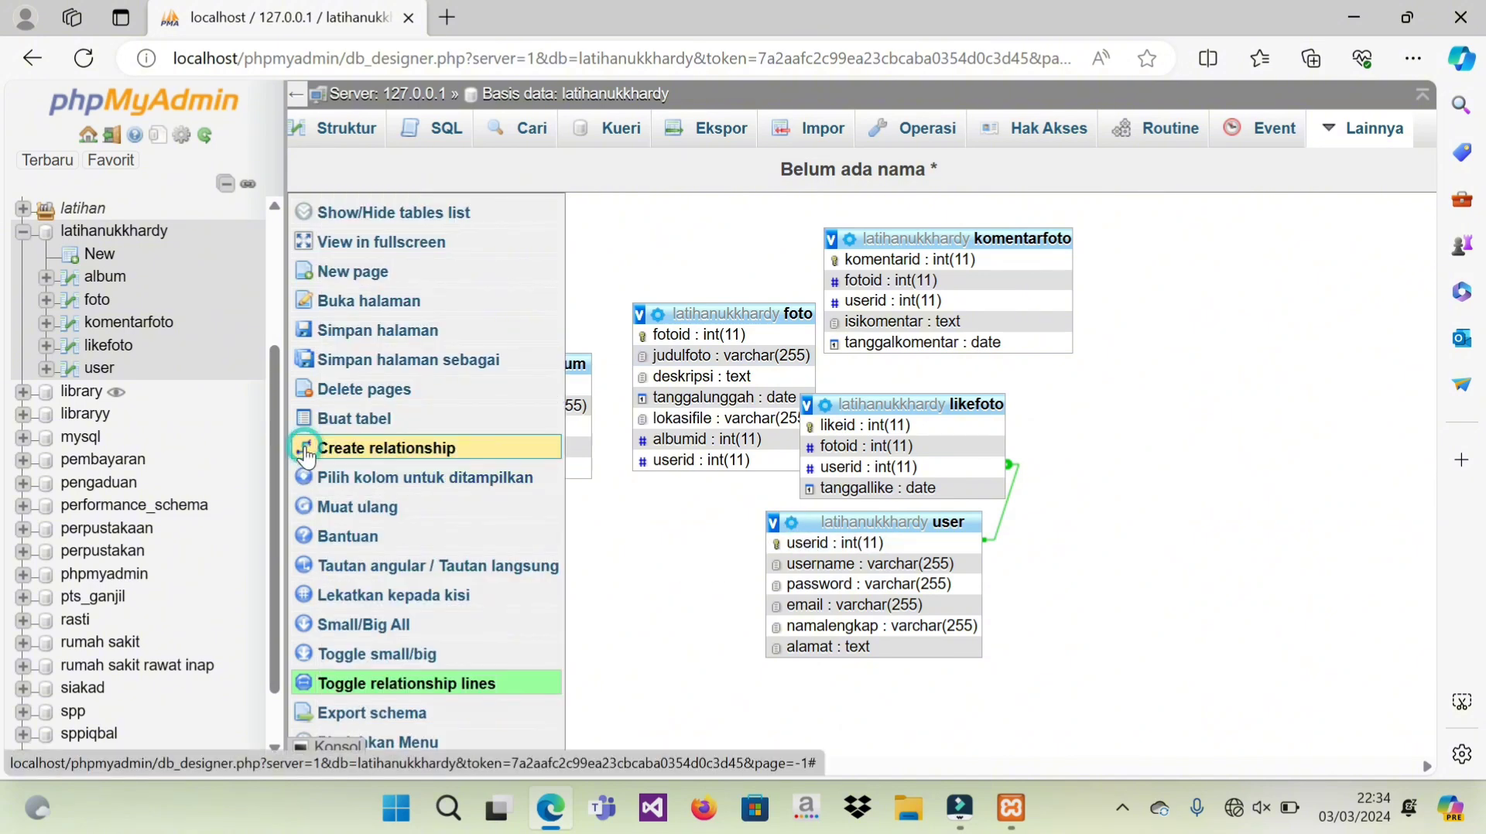
{"action": "left_click", "coordinate": [308, 455]}
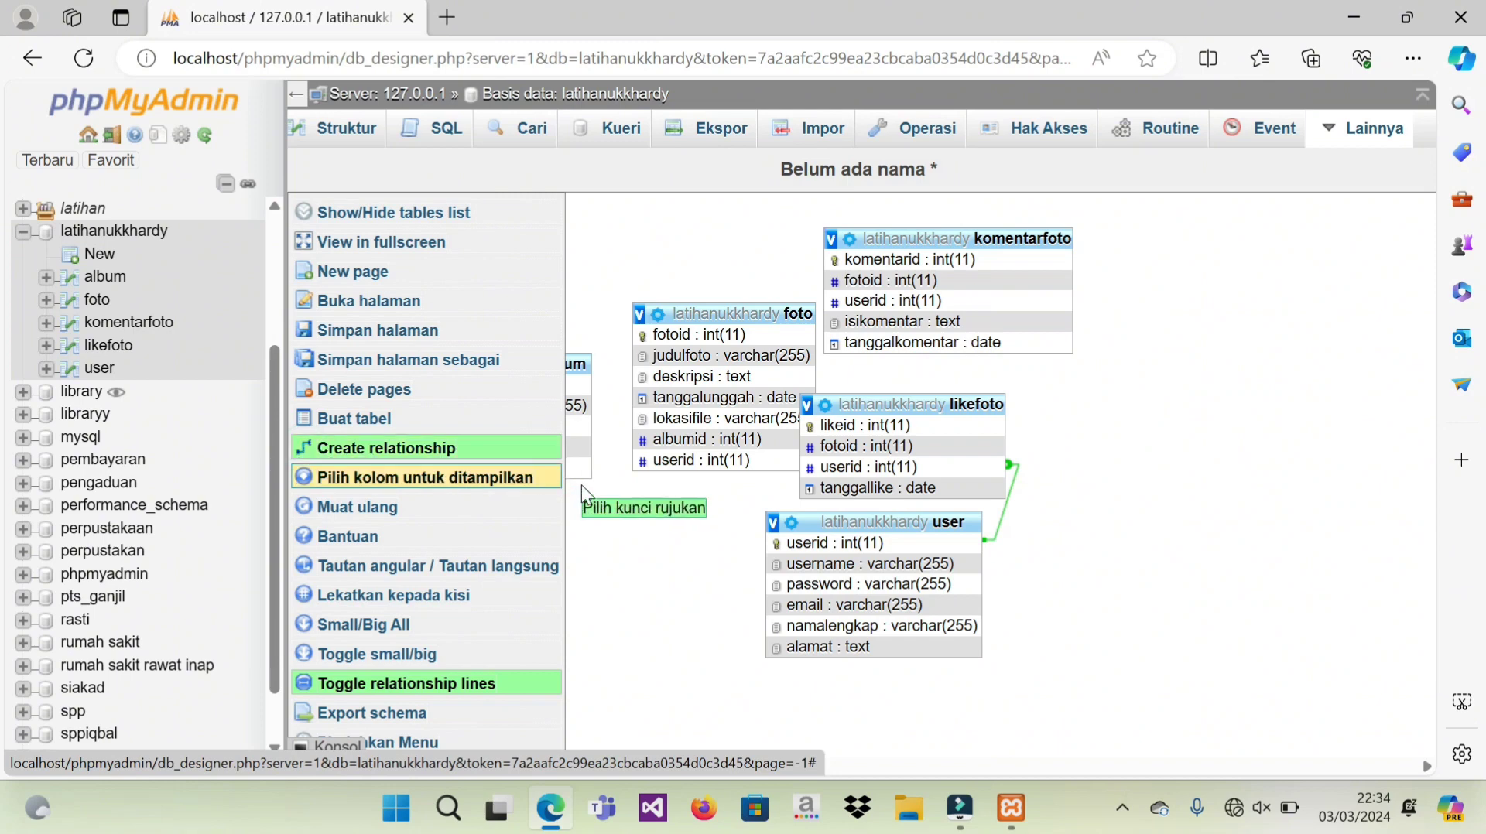
{"action": "left_click", "coordinate": [777, 547]}
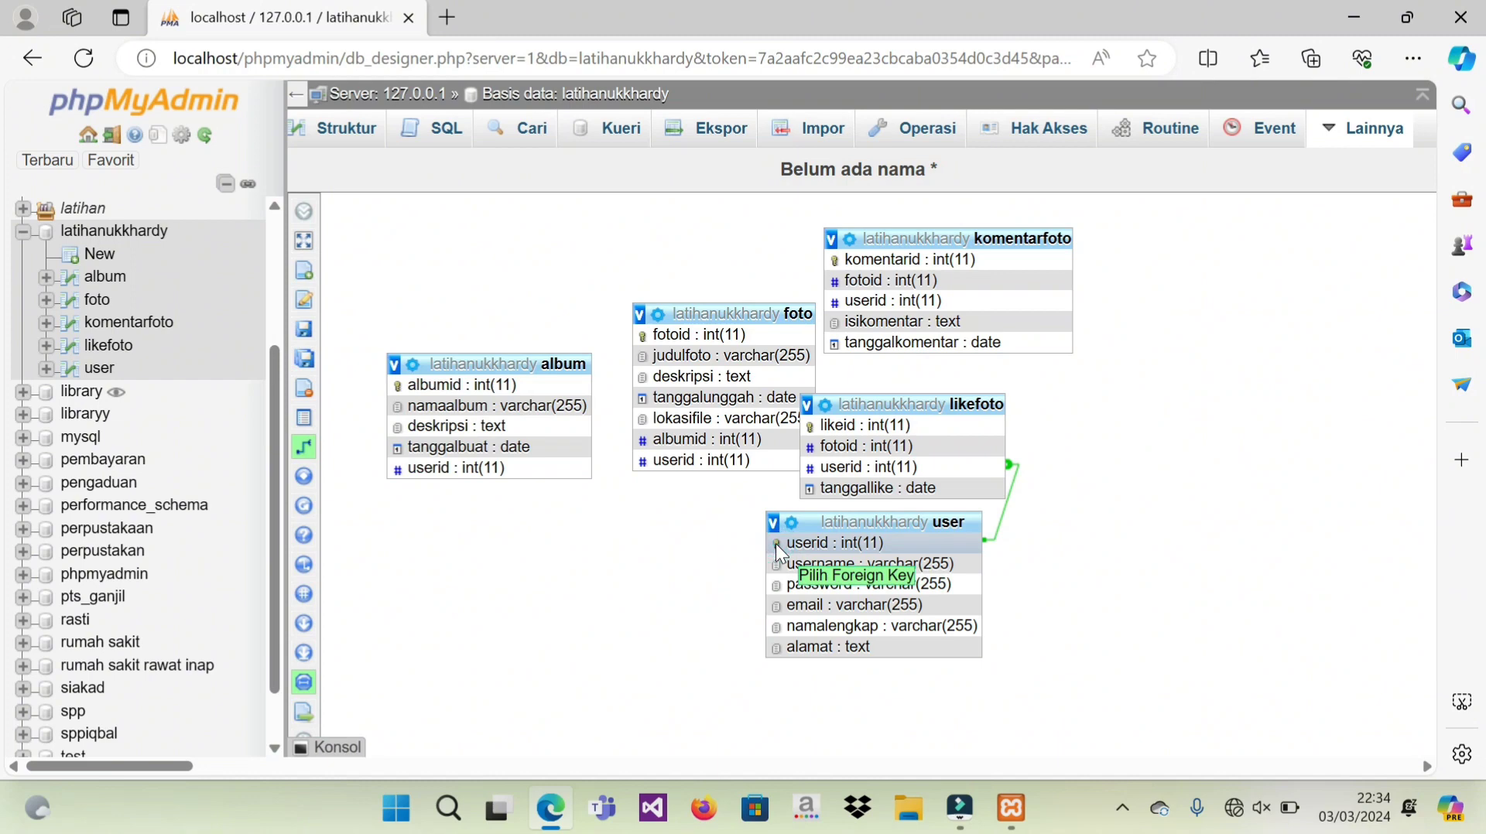
{"action": "left_click", "coordinate": [643, 463]}
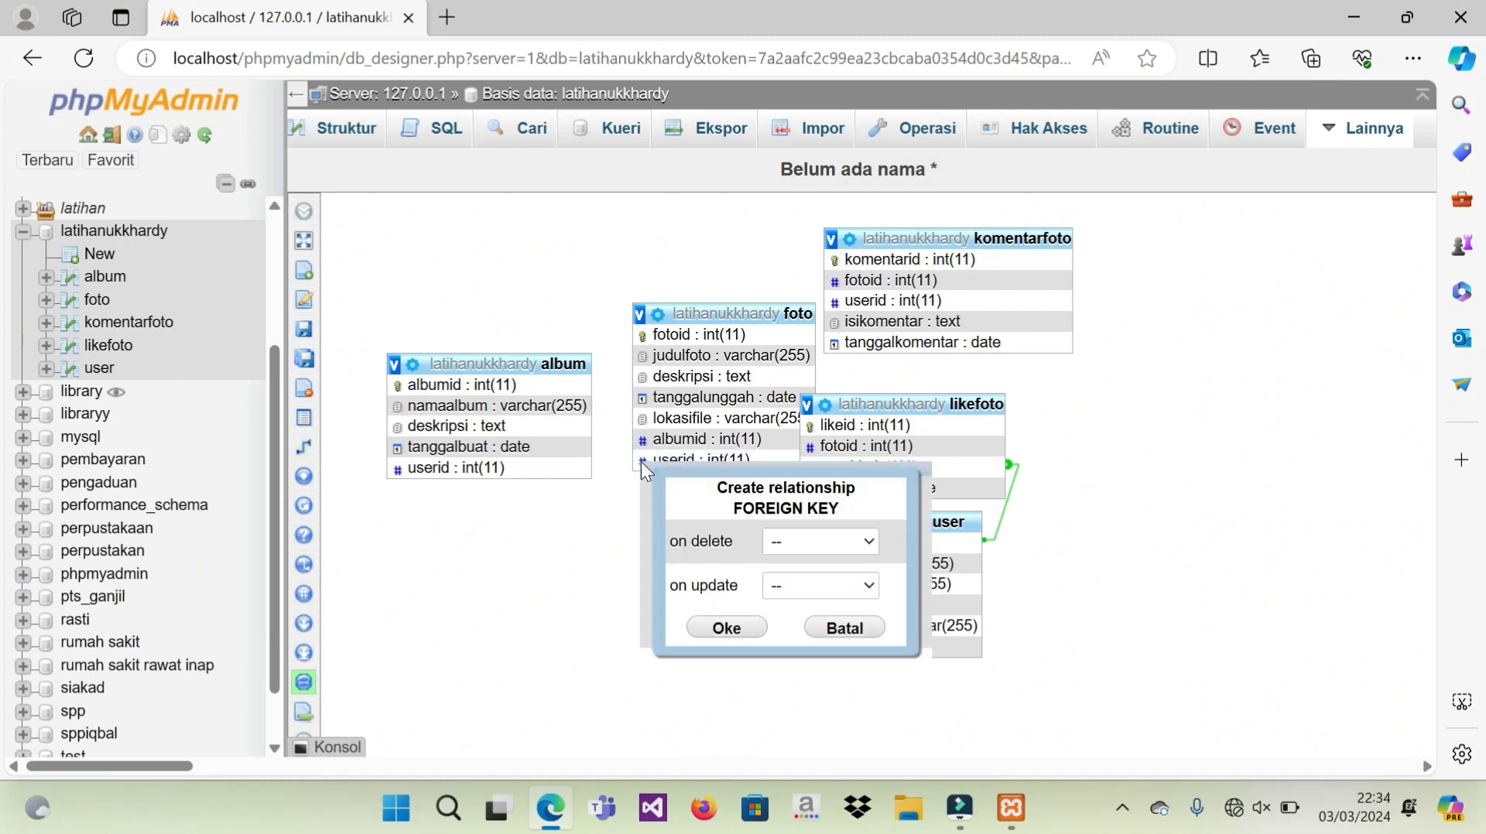
{"action": "left_click", "coordinate": [868, 541]}
{"action": "left_click", "coordinate": [856, 588]}
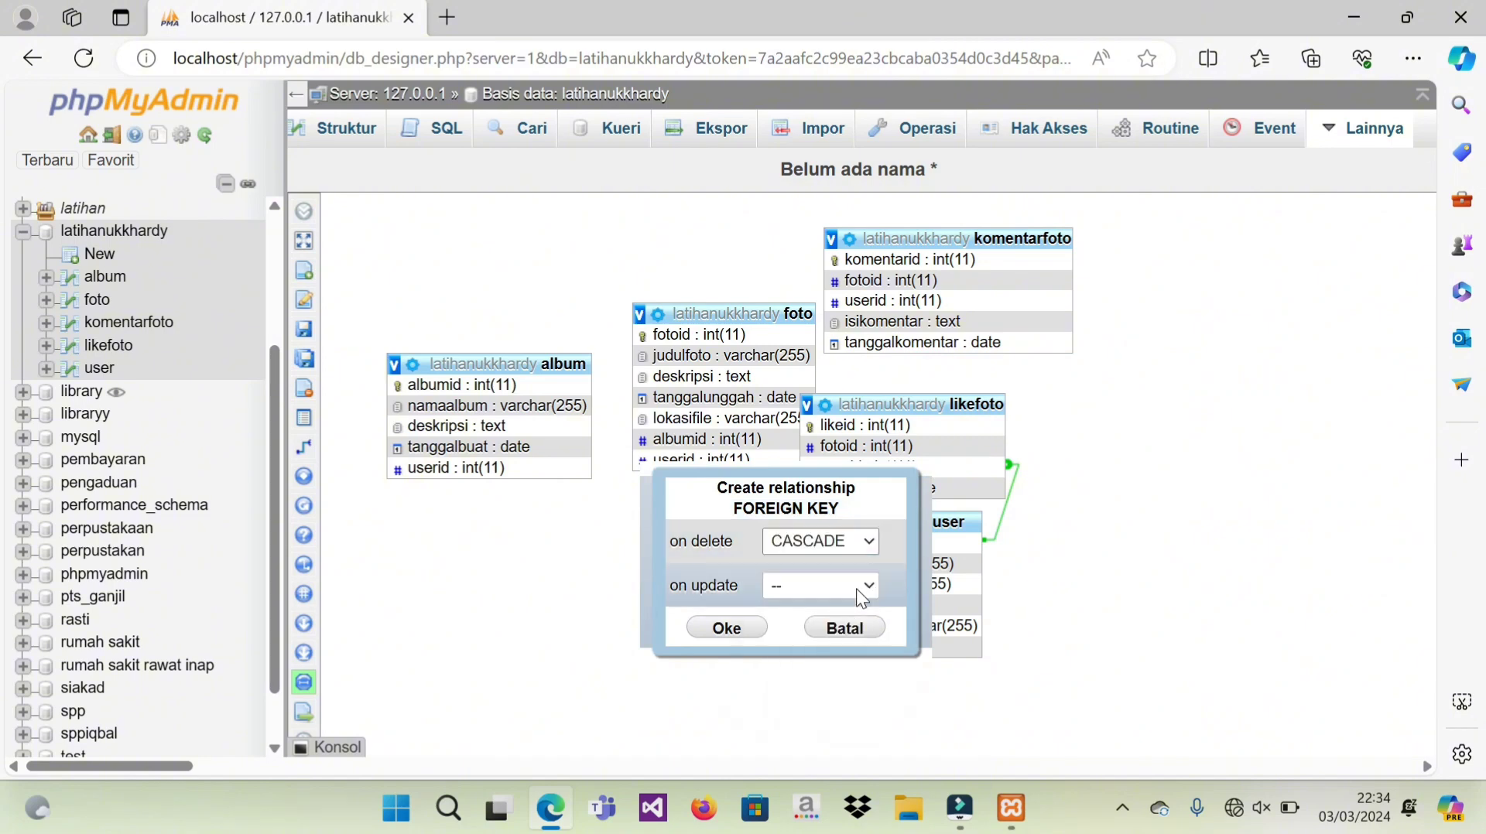
{"action": "left_click", "coordinate": [857, 589]}
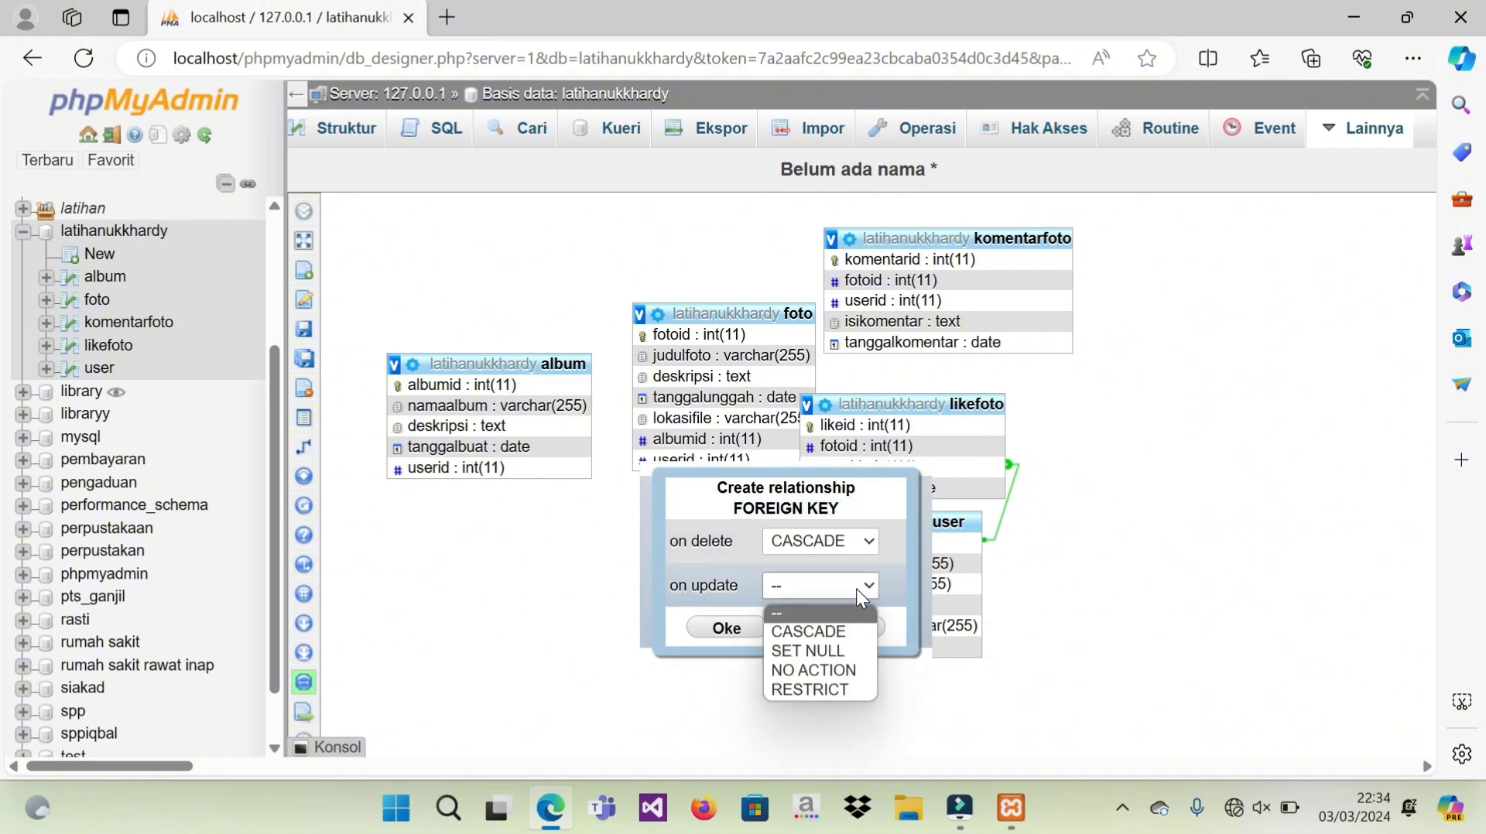
{"action": "left_click", "coordinate": [846, 635]}
{"action": "left_click", "coordinate": [724, 632]}
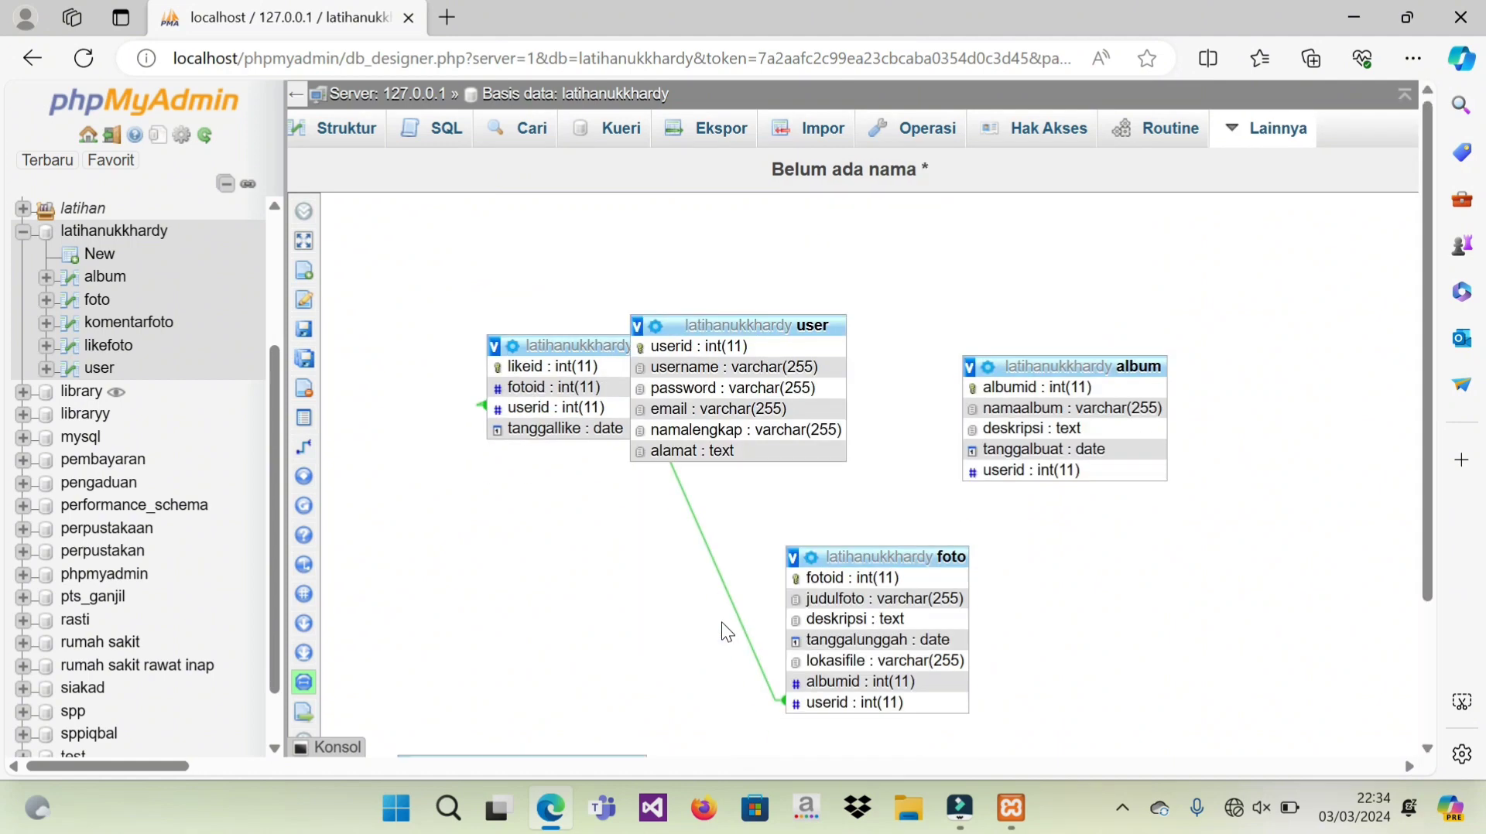
Step: Reload the designer page and link komentarfoto.userid to user.userid with a foreign key, using CASCADE on delete and on update
{"action": "left_click", "coordinate": [91, 59]}
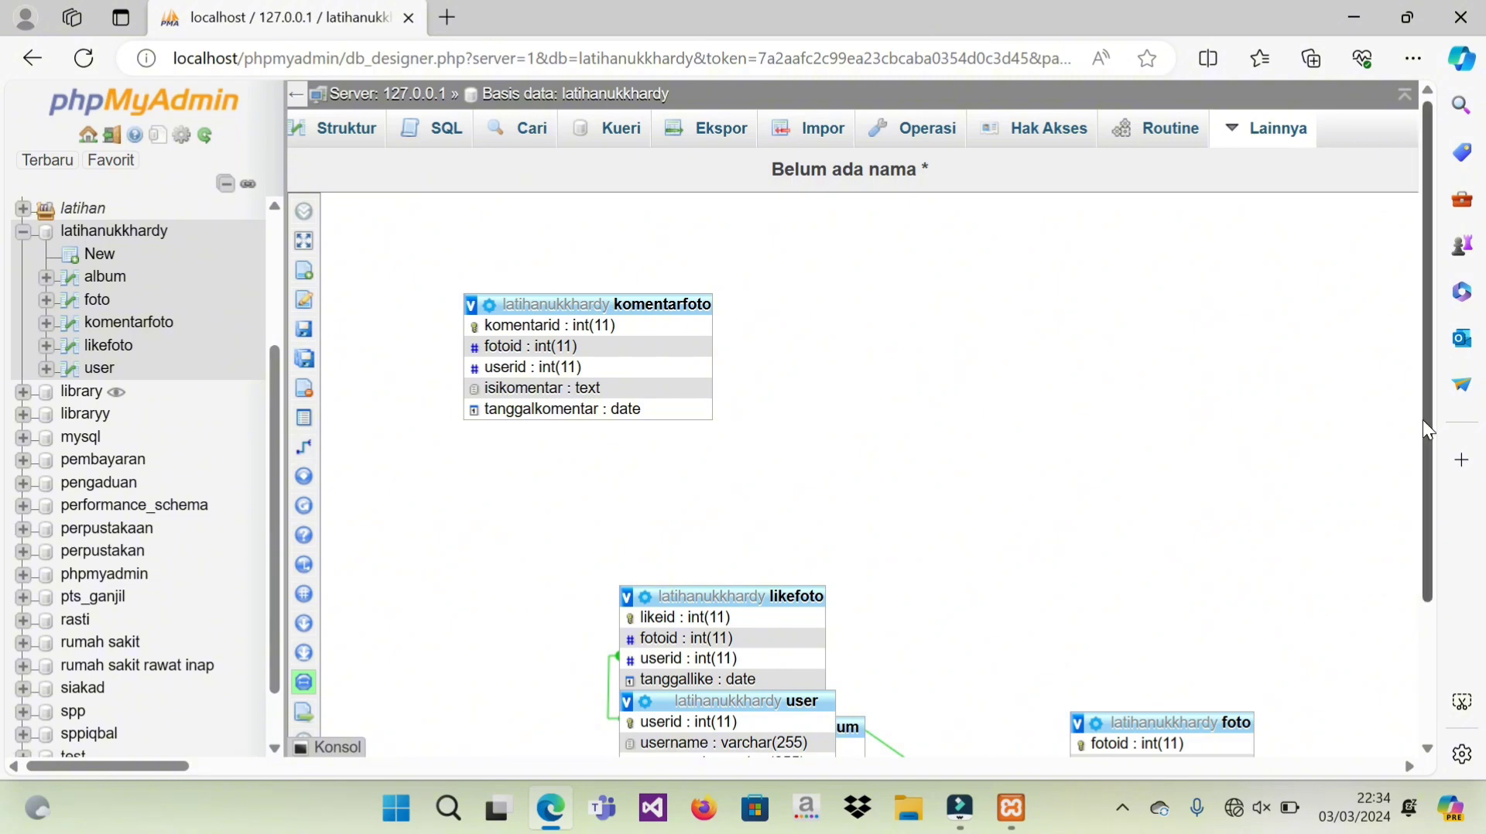
{"action": "scroll", "coordinate": [1432, 453], "scroll_direction": "down", "scroll_amount": 1}
{"action": "scroll", "coordinate": [1436, 462], "scroll_direction": "down", "scroll_amount": 1}
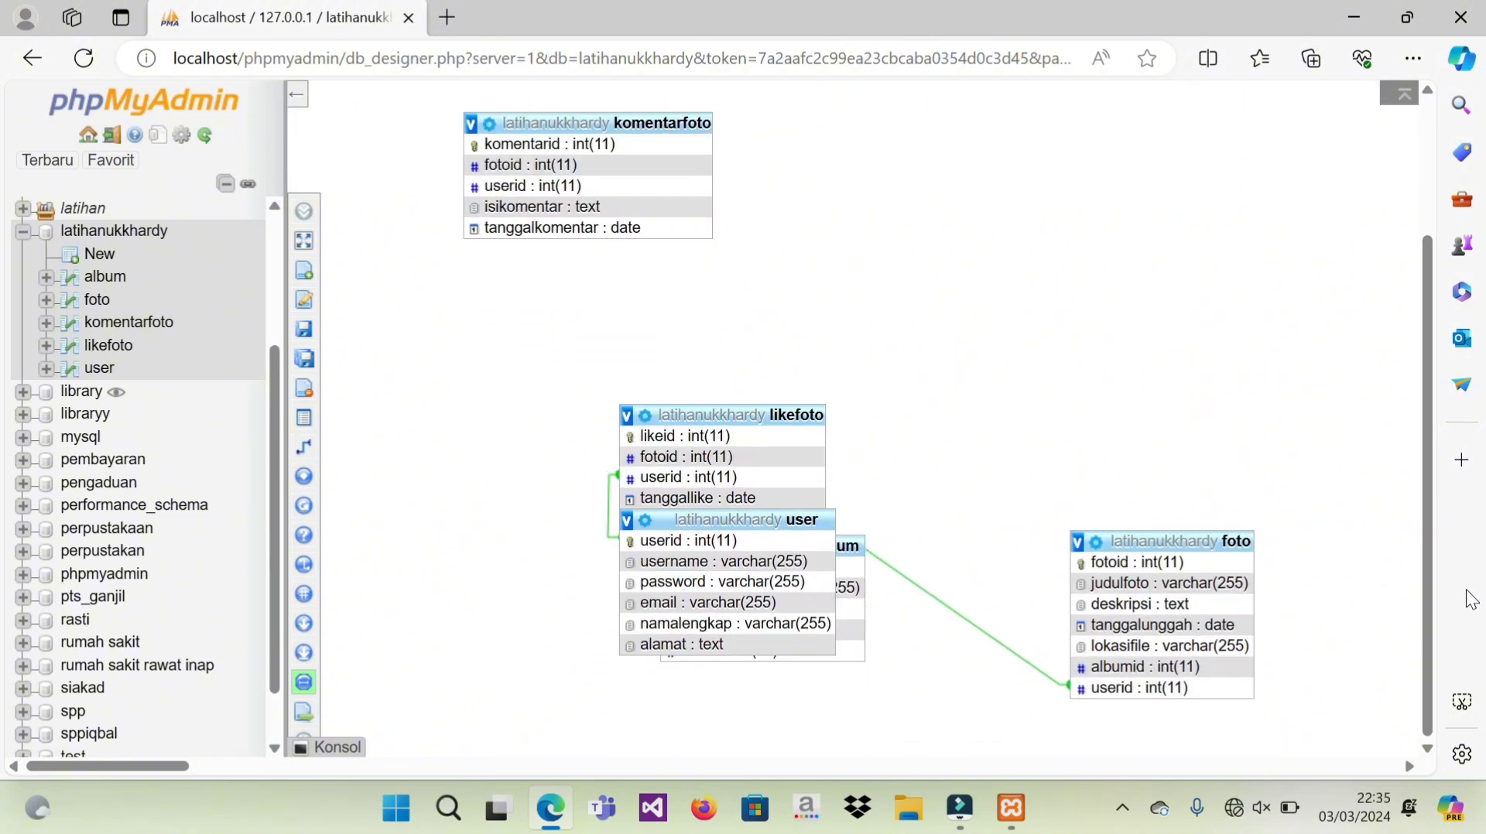
{"action": "mouse_move", "coordinate": [308, 453]}
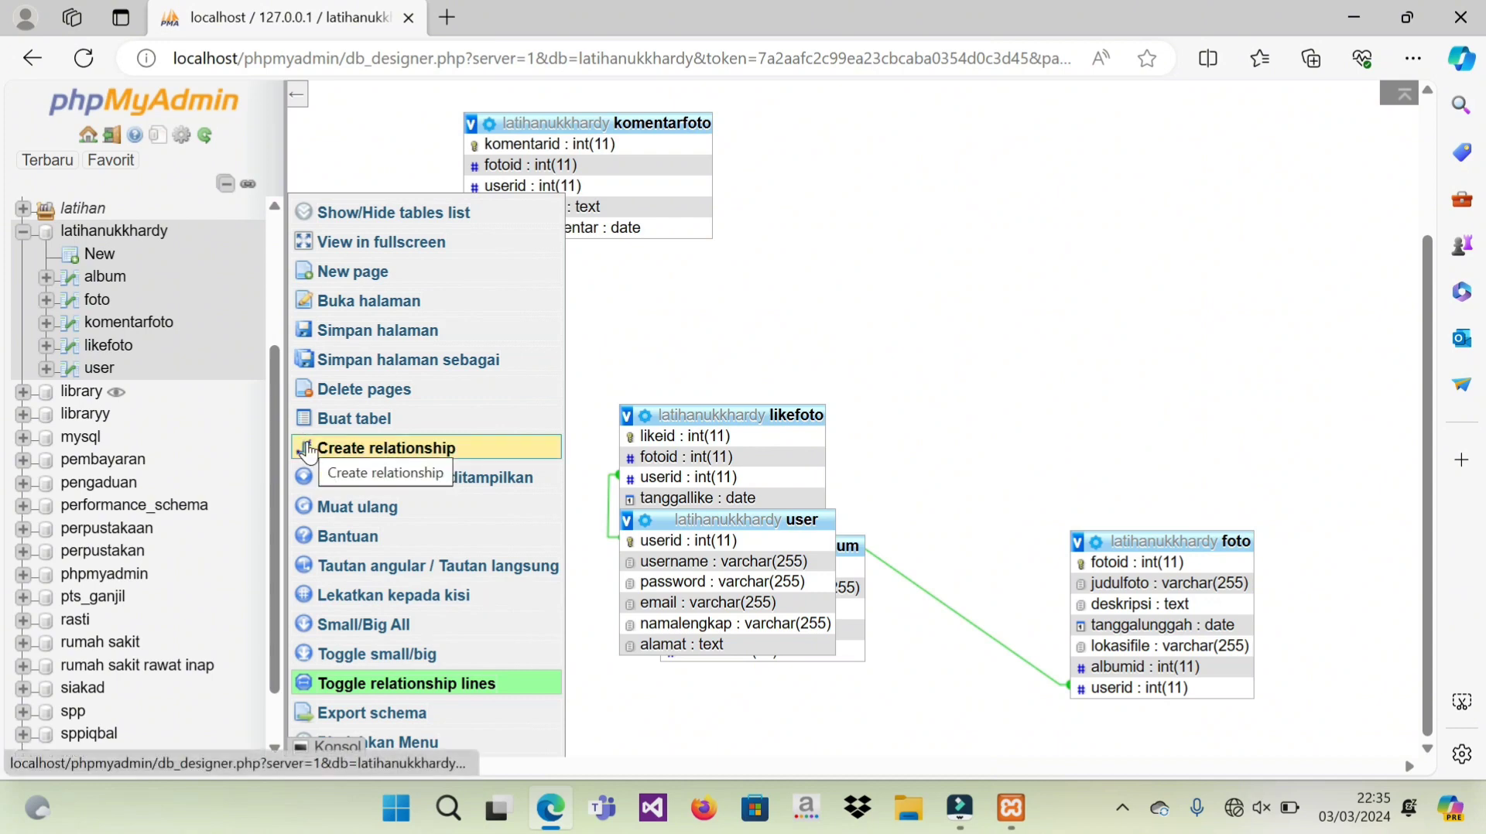
{"action": "left_click", "coordinate": [393, 454]}
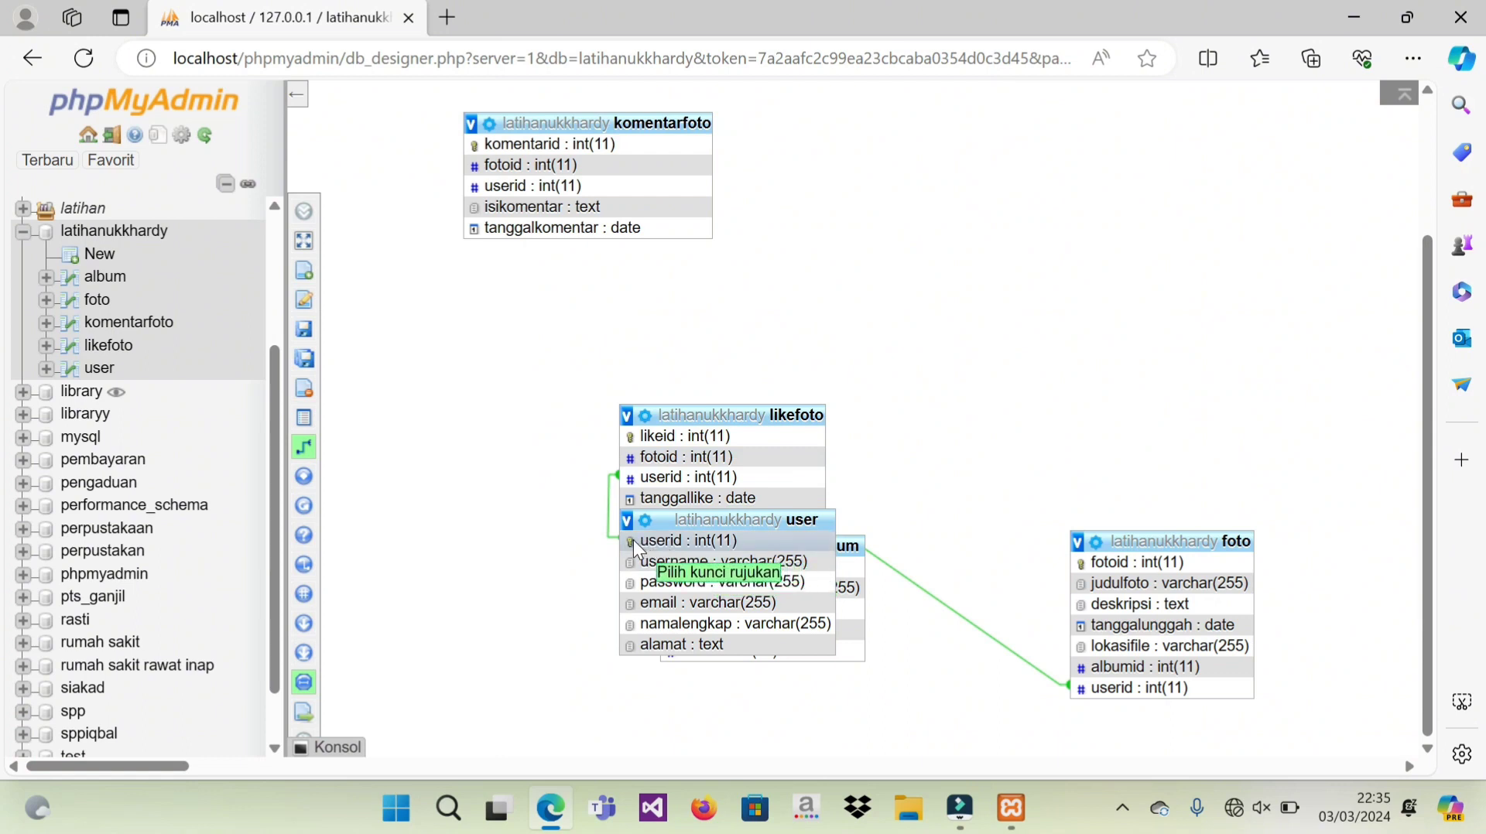
{"action": "left_click", "coordinate": [633, 541]}
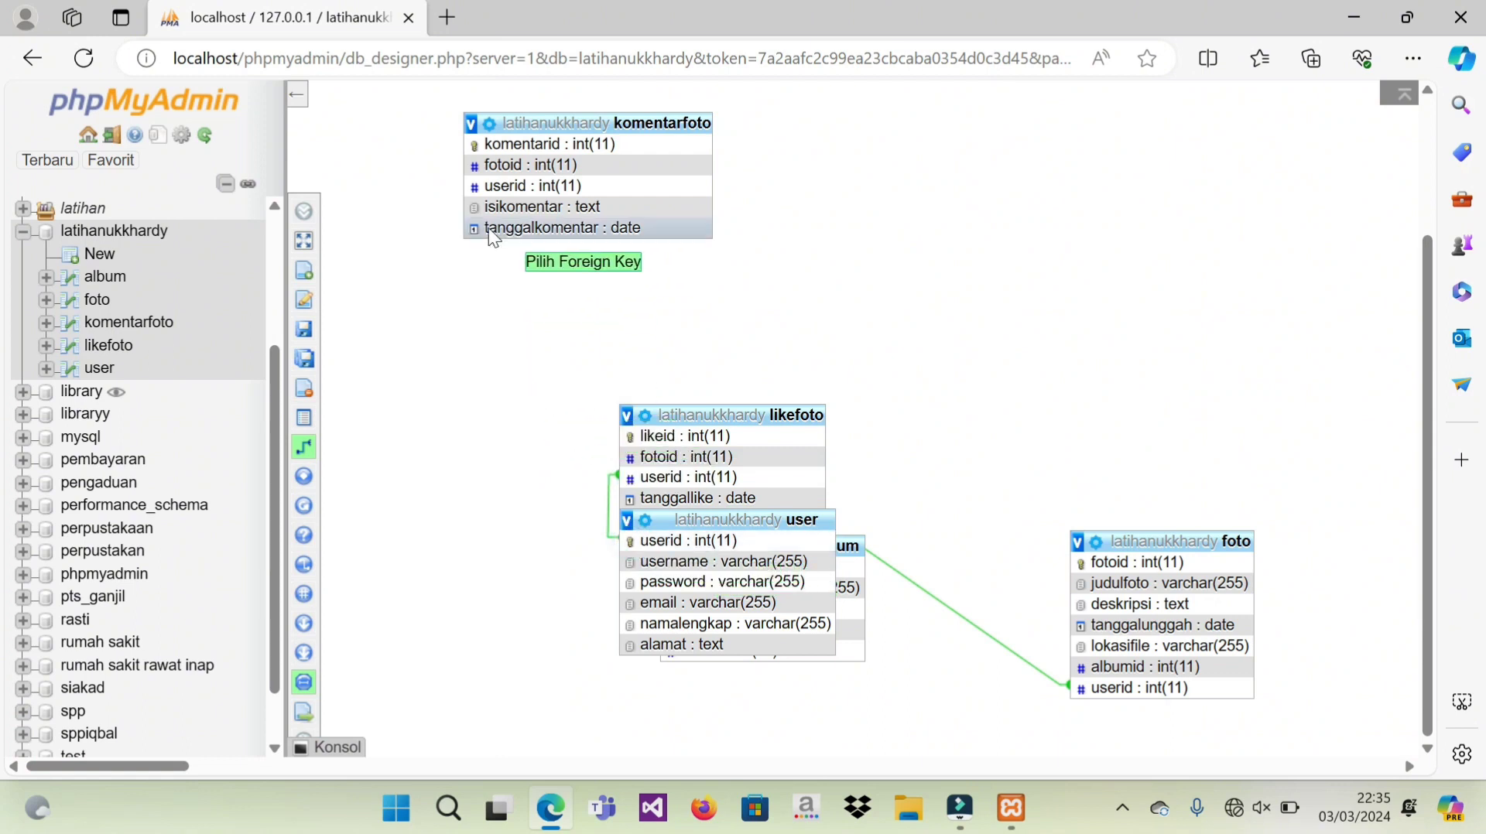
{"action": "left_click", "coordinate": [480, 190]}
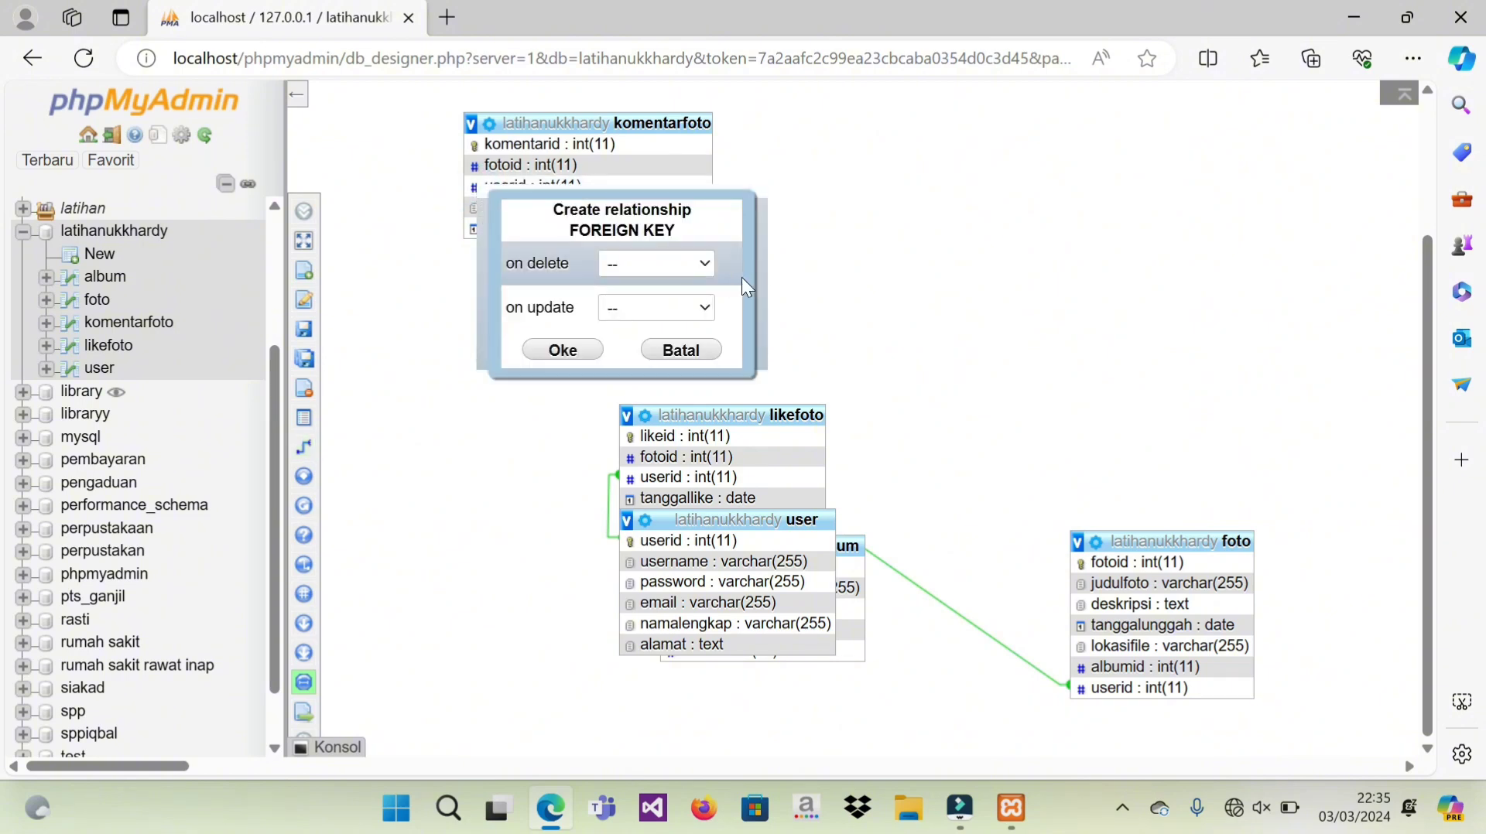
{"action": "left_click", "coordinate": [697, 266]}
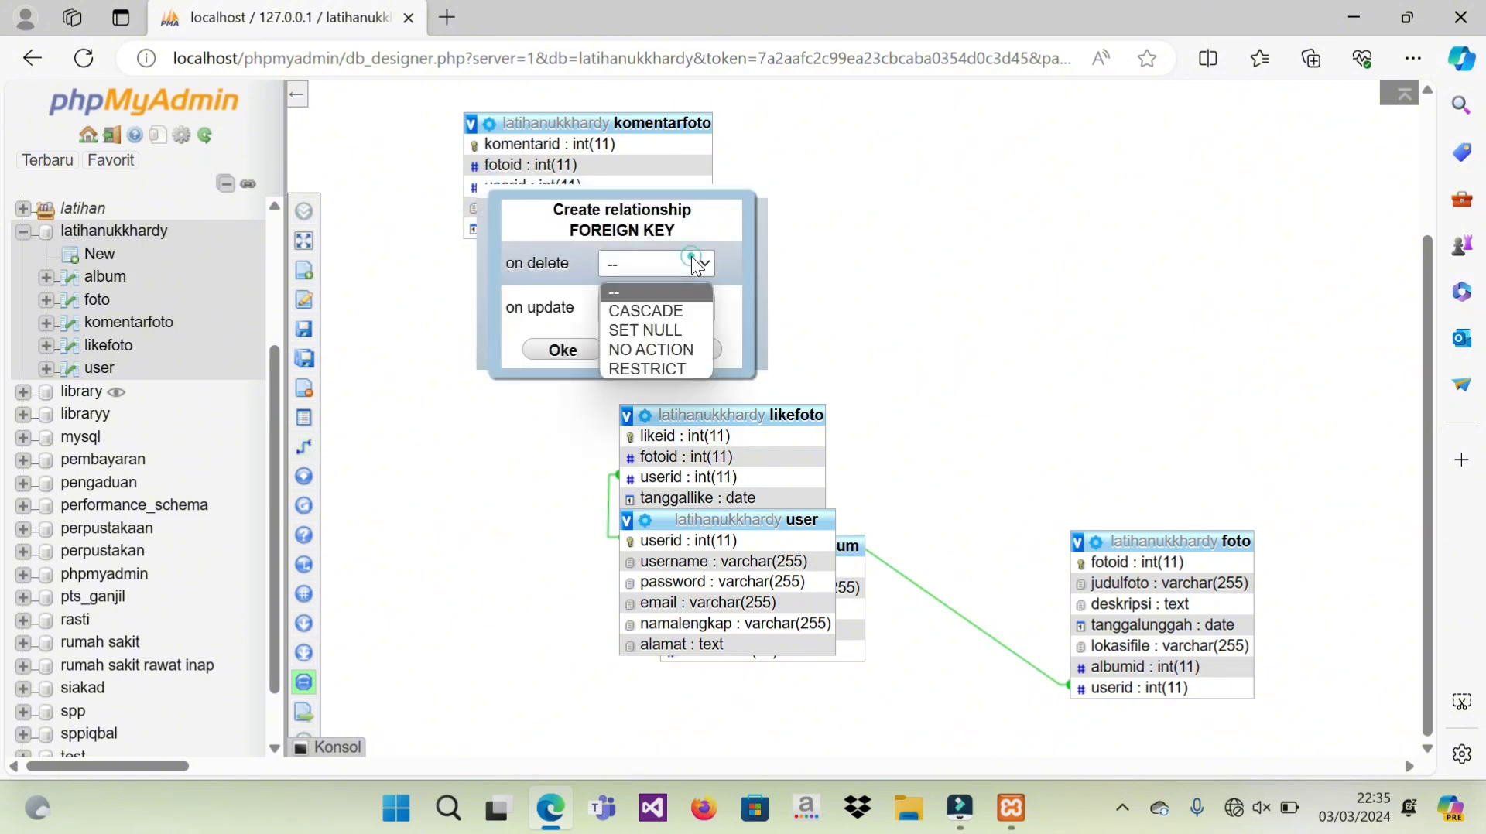
{"action": "left_click", "coordinate": [699, 310]}
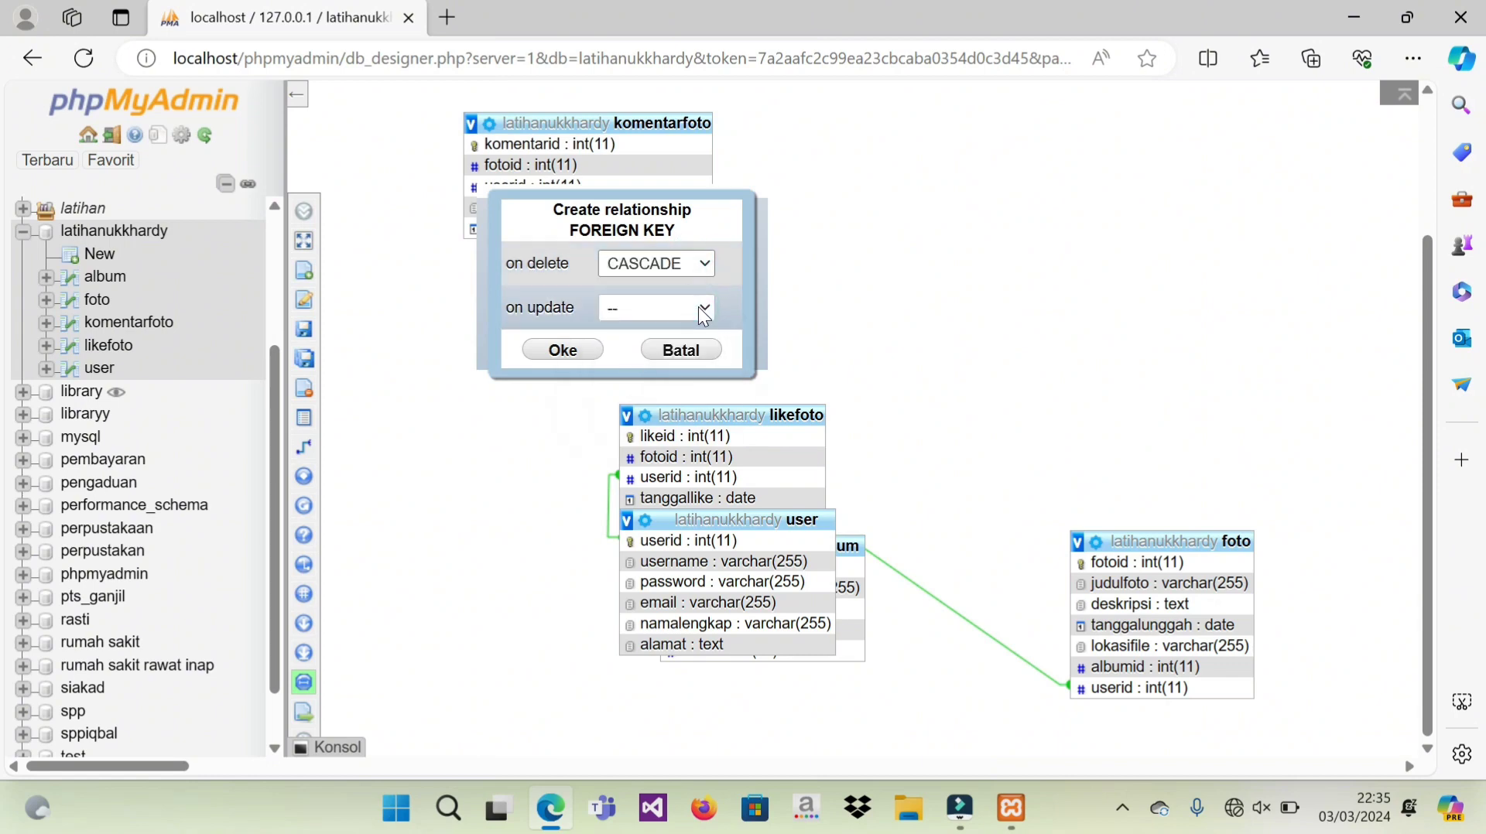
{"action": "left_click", "coordinate": [700, 308]}
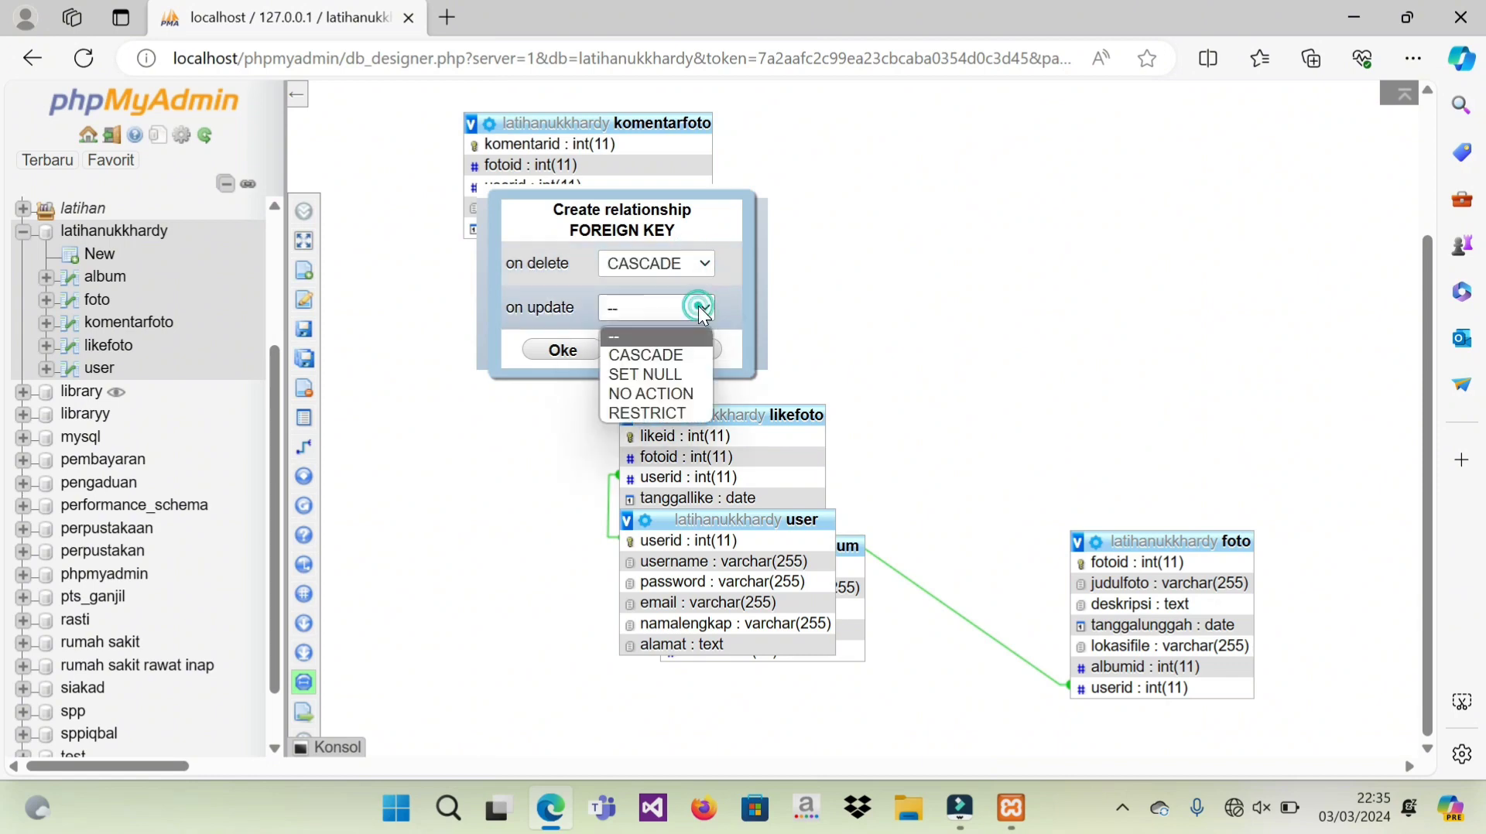
{"action": "left_click", "coordinate": [686, 352]}
{"action": "left_click", "coordinate": [562, 352]}
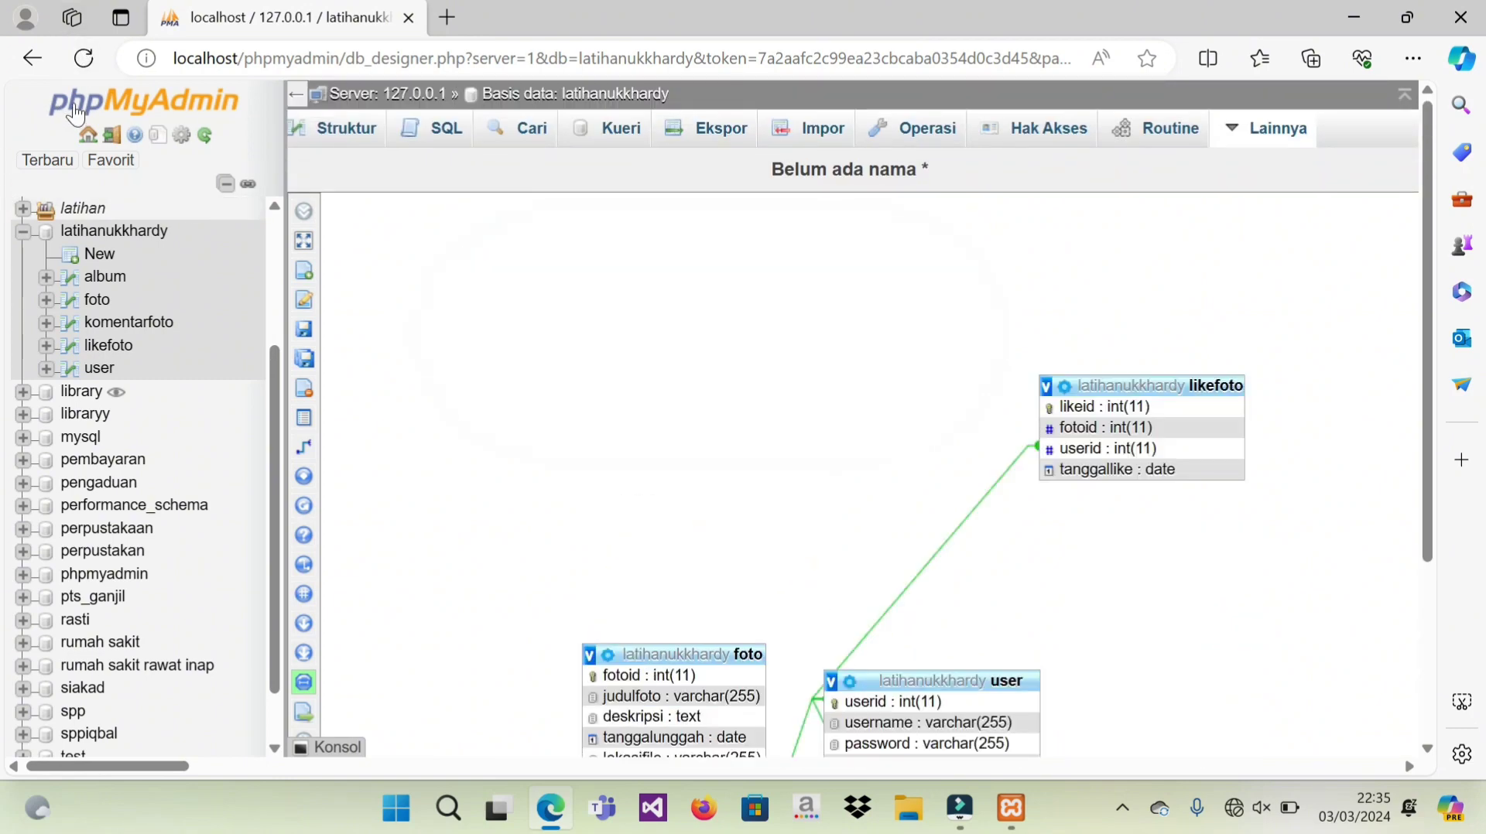
Step: Reload the designer page and spread the tables apart, with user below likefoto, album below komentarfoto, and foto beside them
{"action": "left_click", "coordinate": [83, 58]}
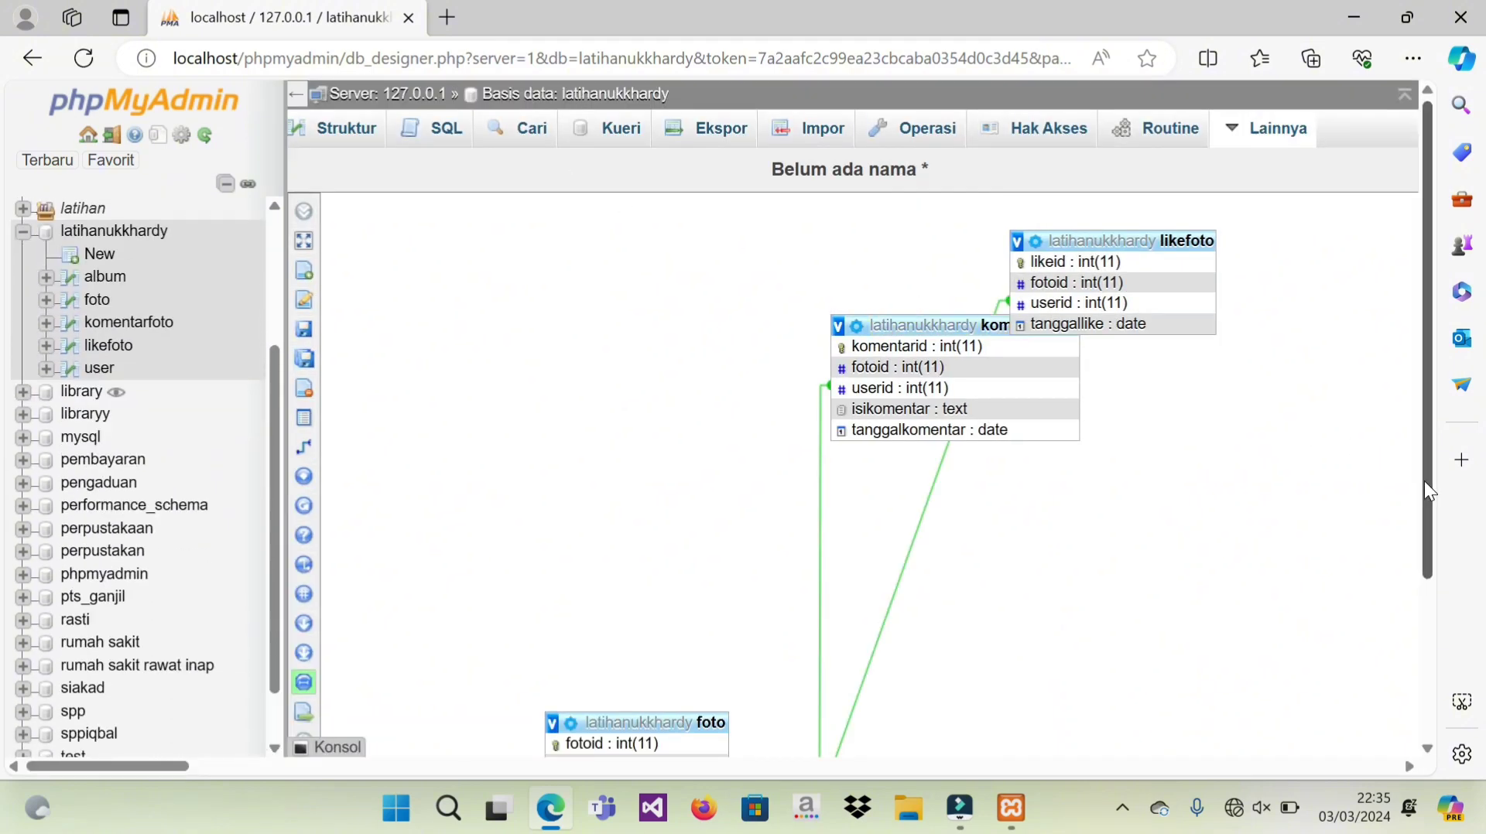
{"action": "left_click_drag", "start_coordinate": [1424, 481], "coordinate": [1419, 677]}
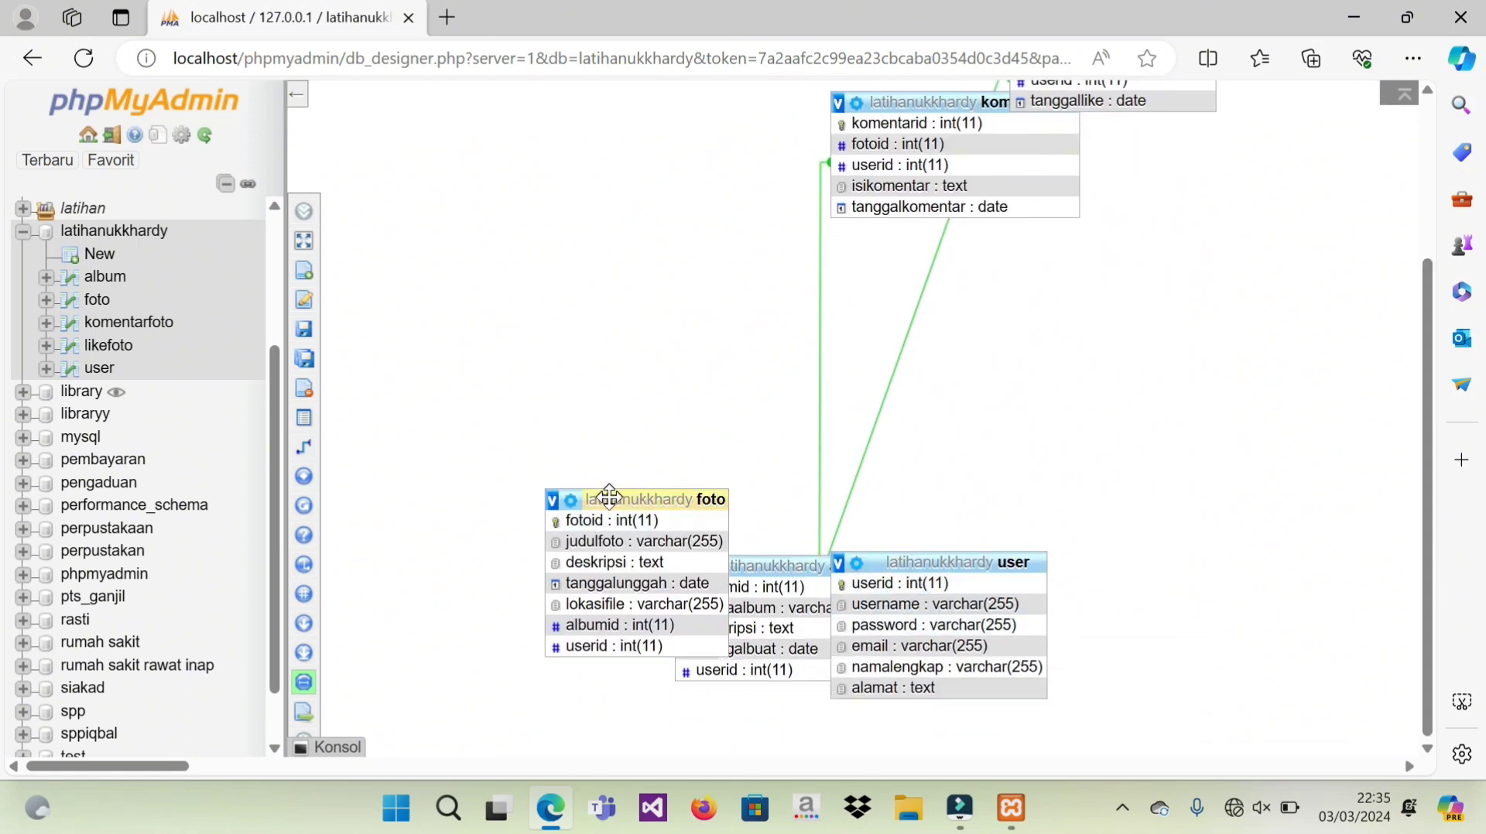
{"action": "left_click_drag", "start_coordinate": [609, 496], "coordinate": [547, 145]}
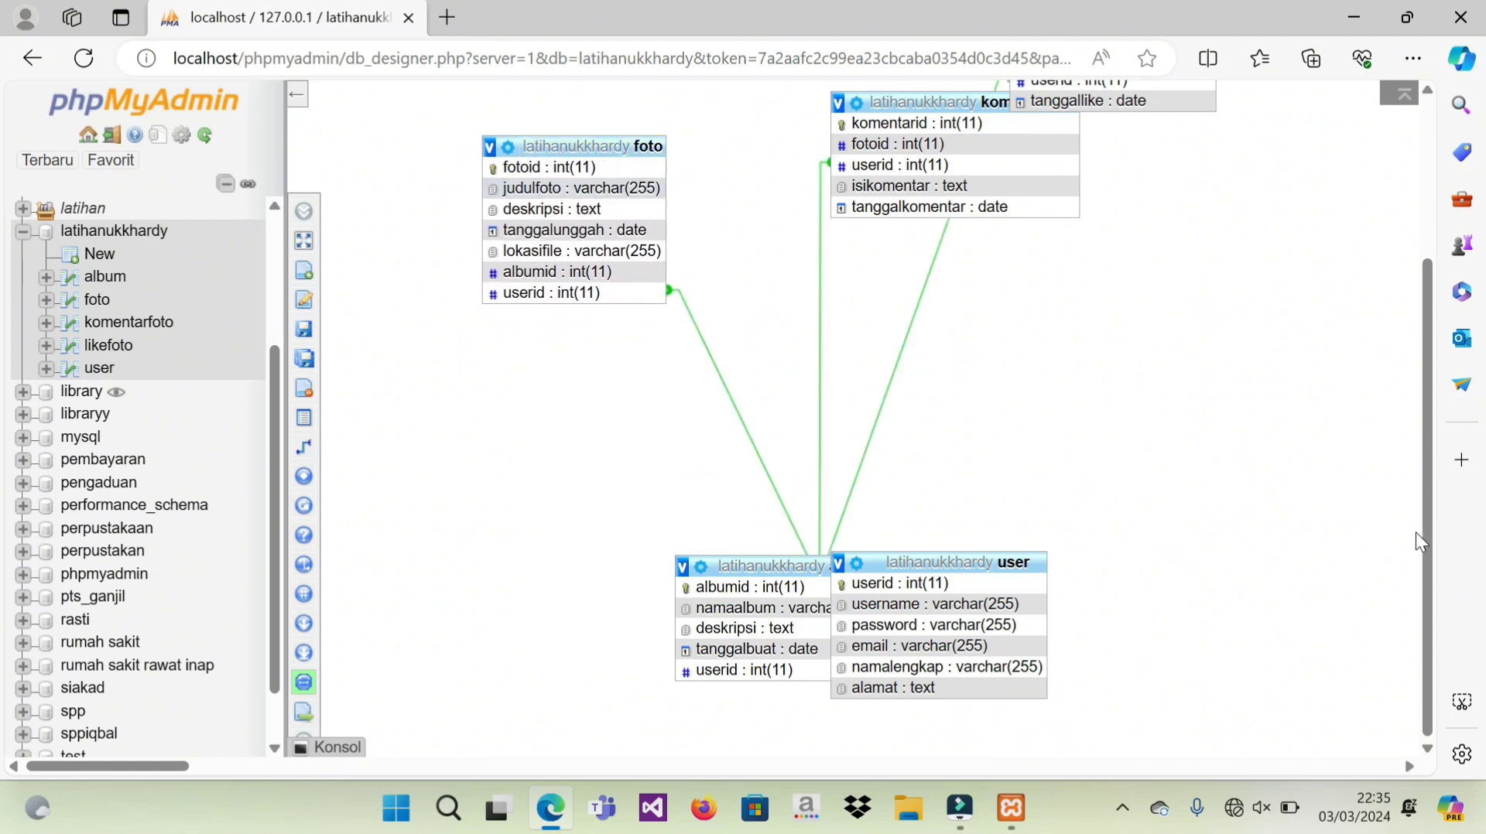
{"action": "left_click_drag", "start_coordinate": [1432, 539], "coordinate": [1415, 442]}
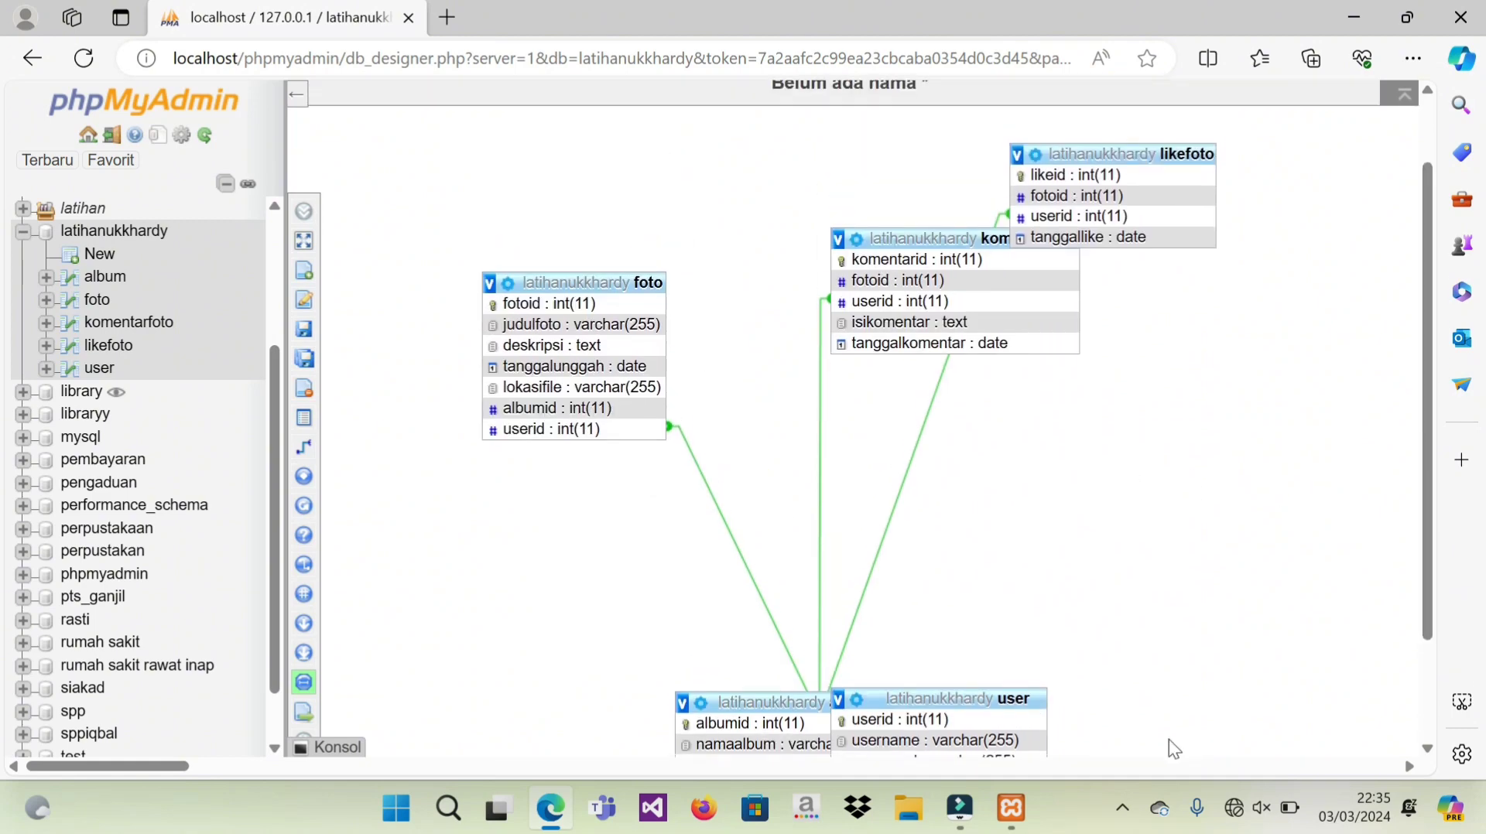
{"action": "left_click_drag", "start_coordinate": [990, 699], "coordinate": [1190, 384]}
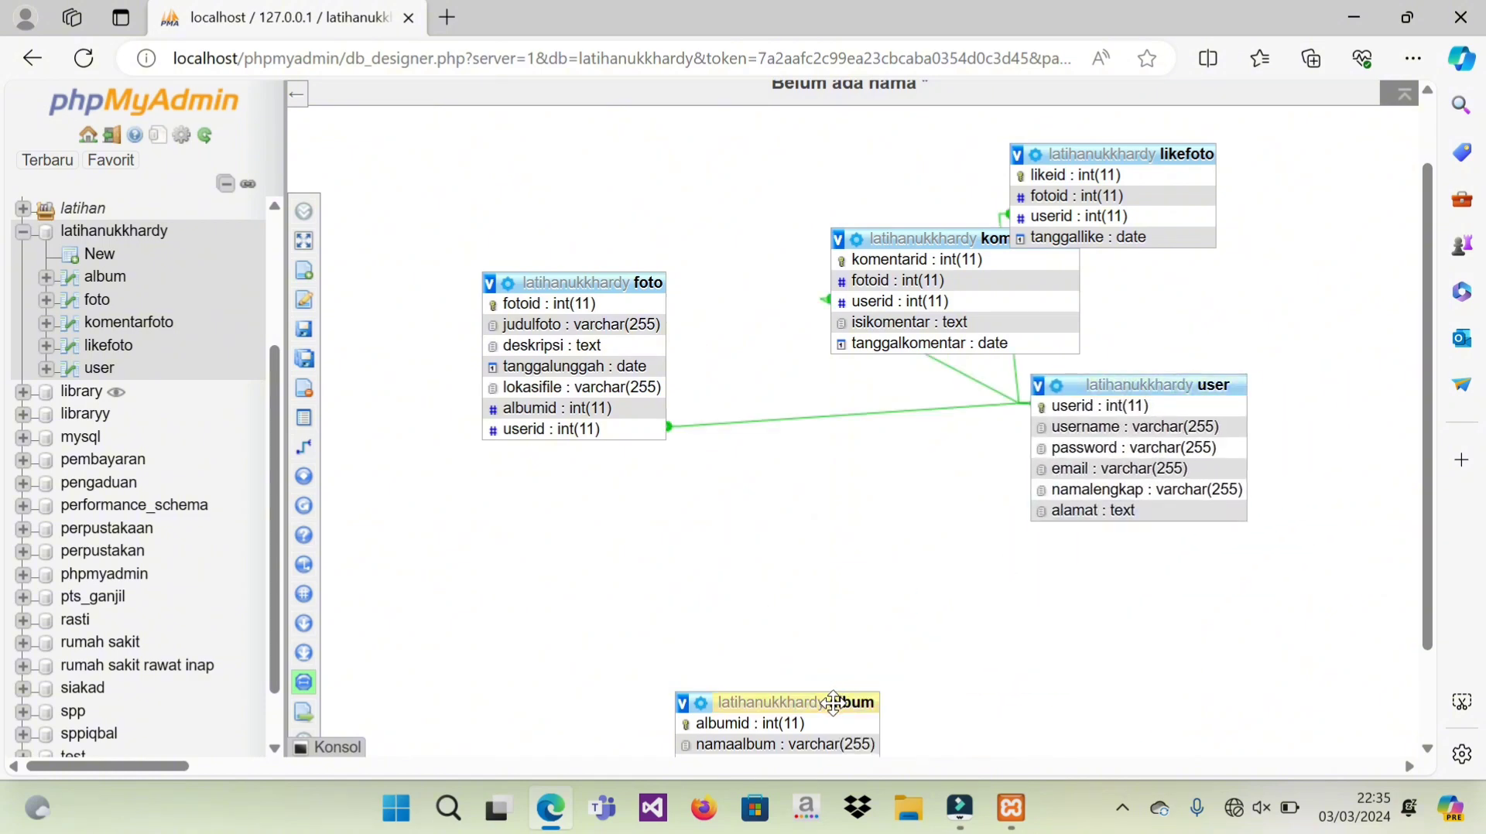
{"action": "left_click_drag", "start_coordinate": [833, 703], "coordinate": [857, 497]}
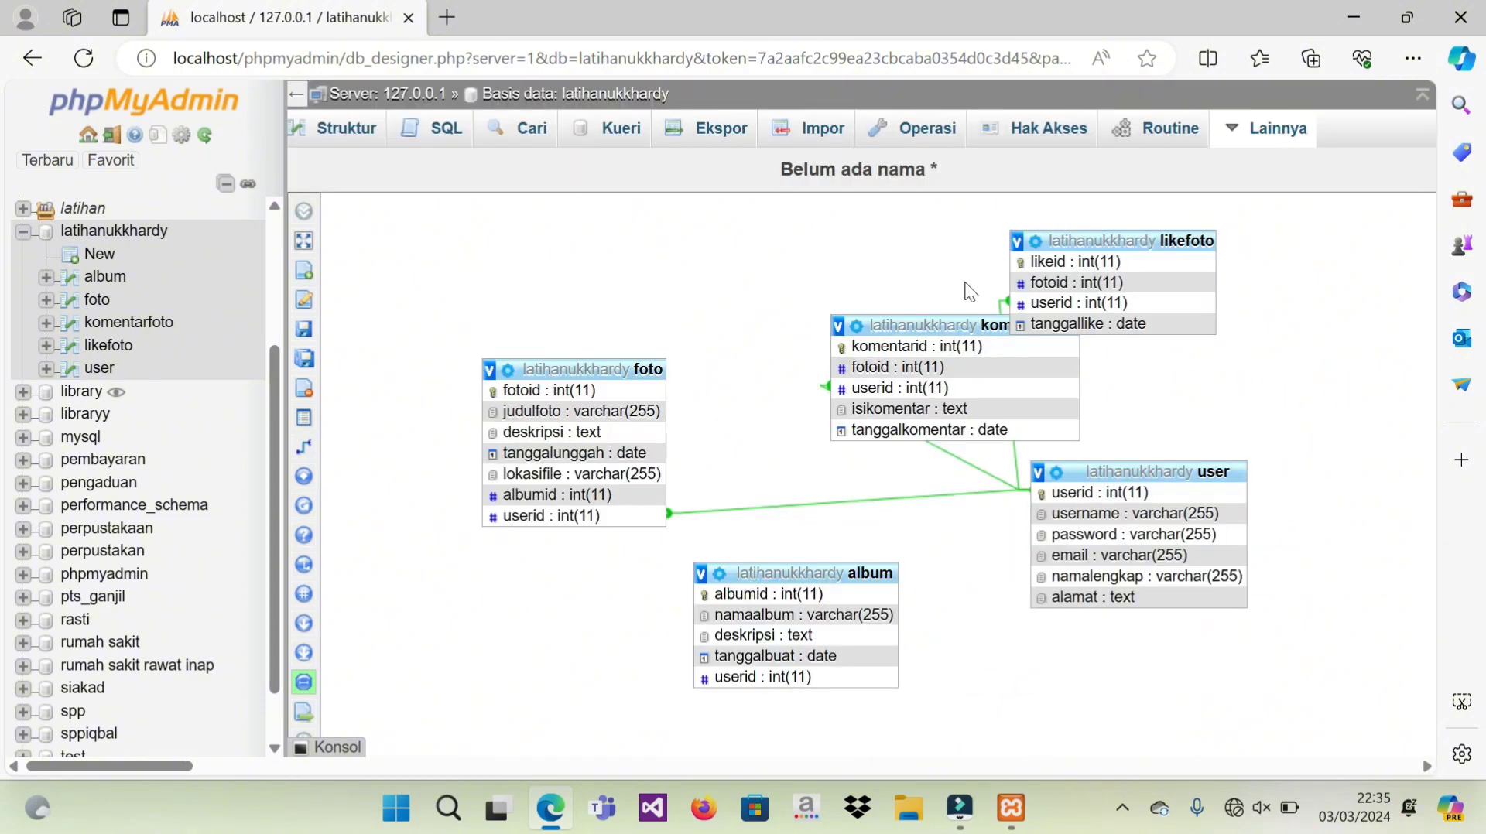
{"action": "left_click_drag", "start_coordinate": [946, 319], "coordinate": [807, 264]}
{"action": "left_click_drag", "start_coordinate": [1072, 241], "coordinate": [1149, 265]}
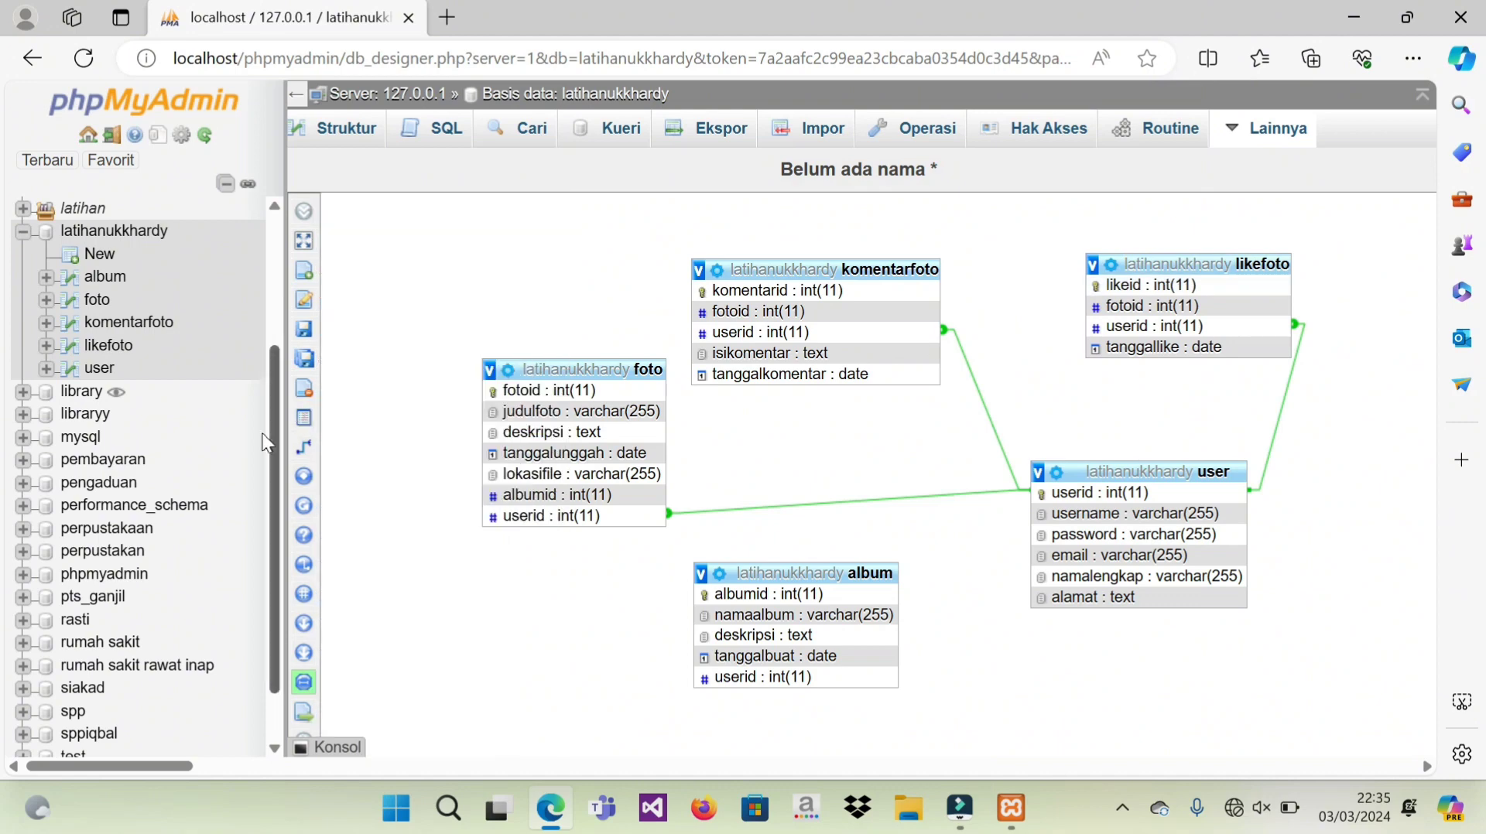
Step: Link album.userid to user.userid with a foreign key, using CASCADE on delete and on update
{"action": "mouse_move", "coordinate": [352, 421]}
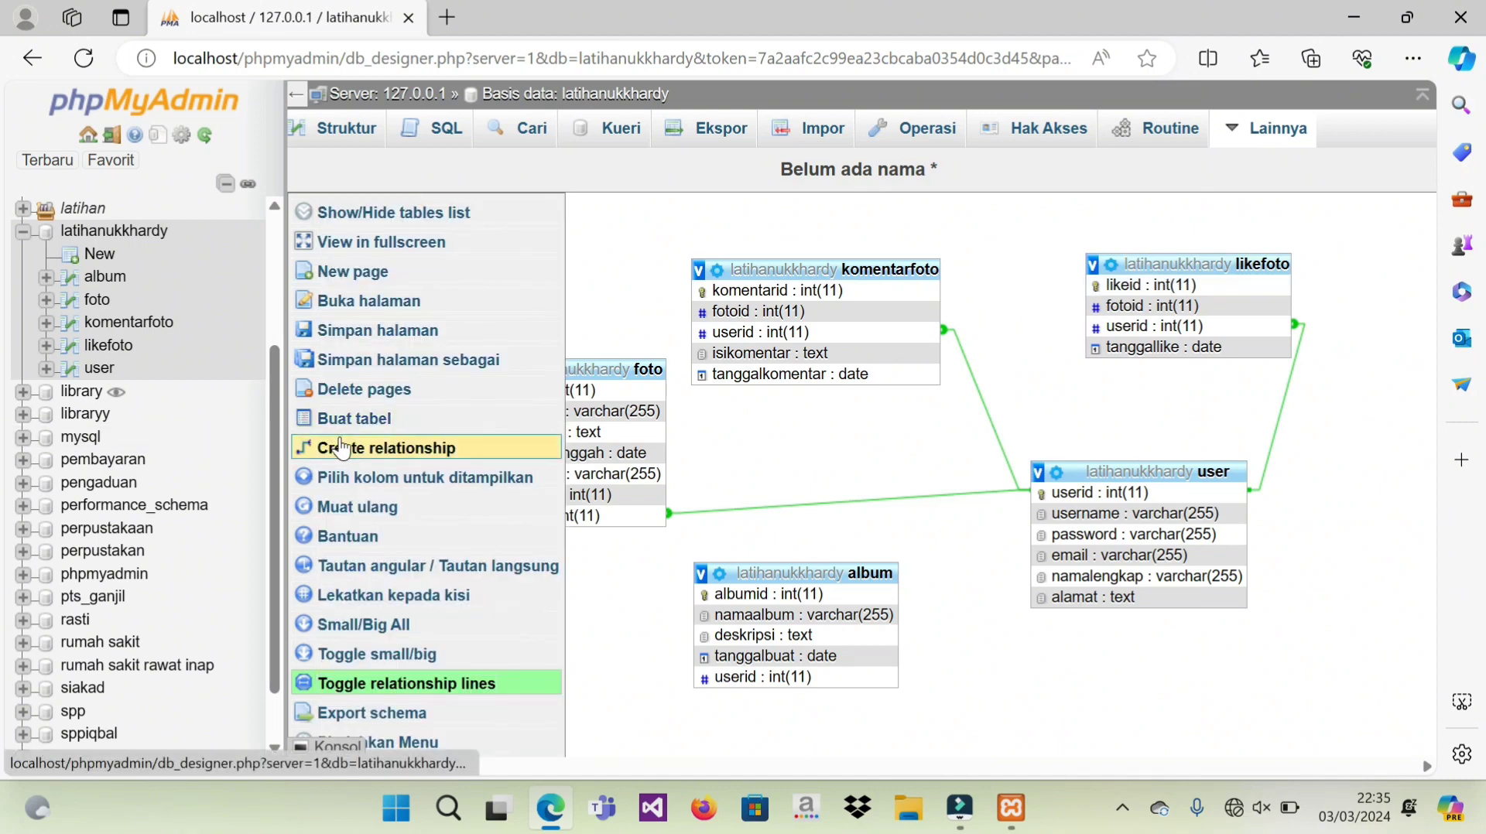
{"action": "left_click", "coordinate": [343, 449]}
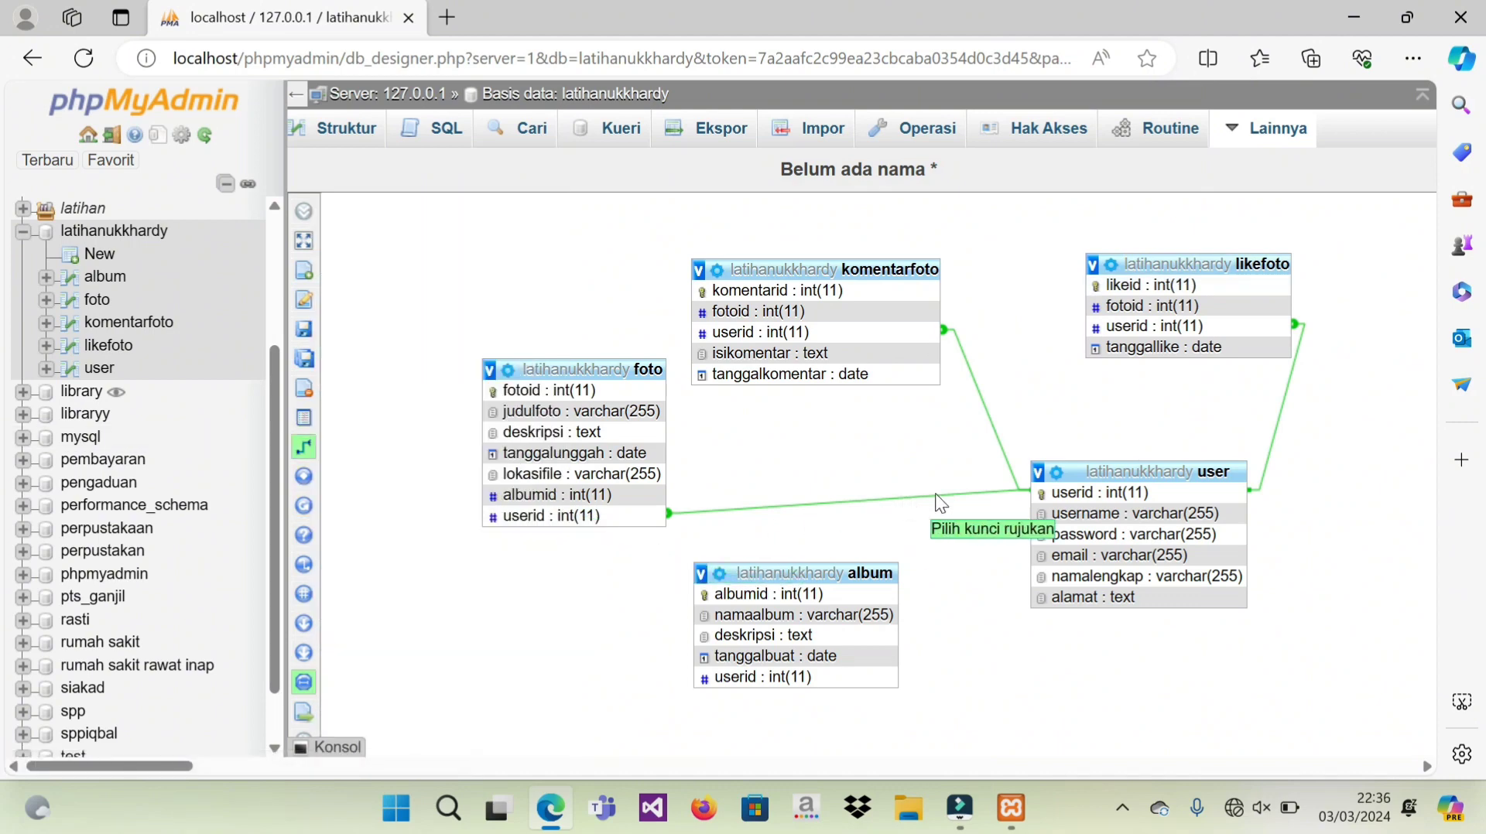
{"action": "left_click", "coordinate": [1046, 492]}
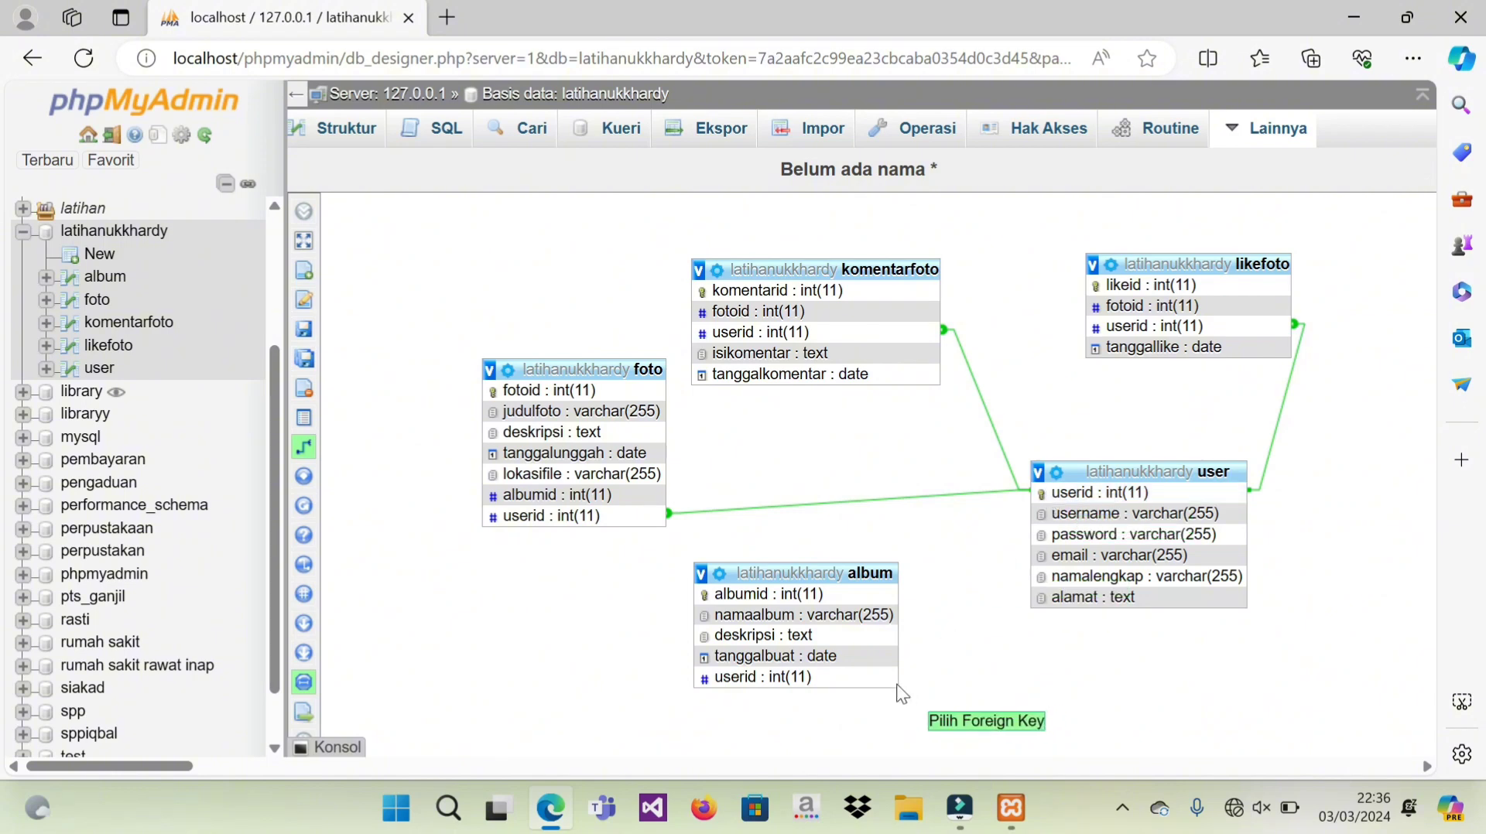
{"action": "left_click", "coordinate": [705, 680]}
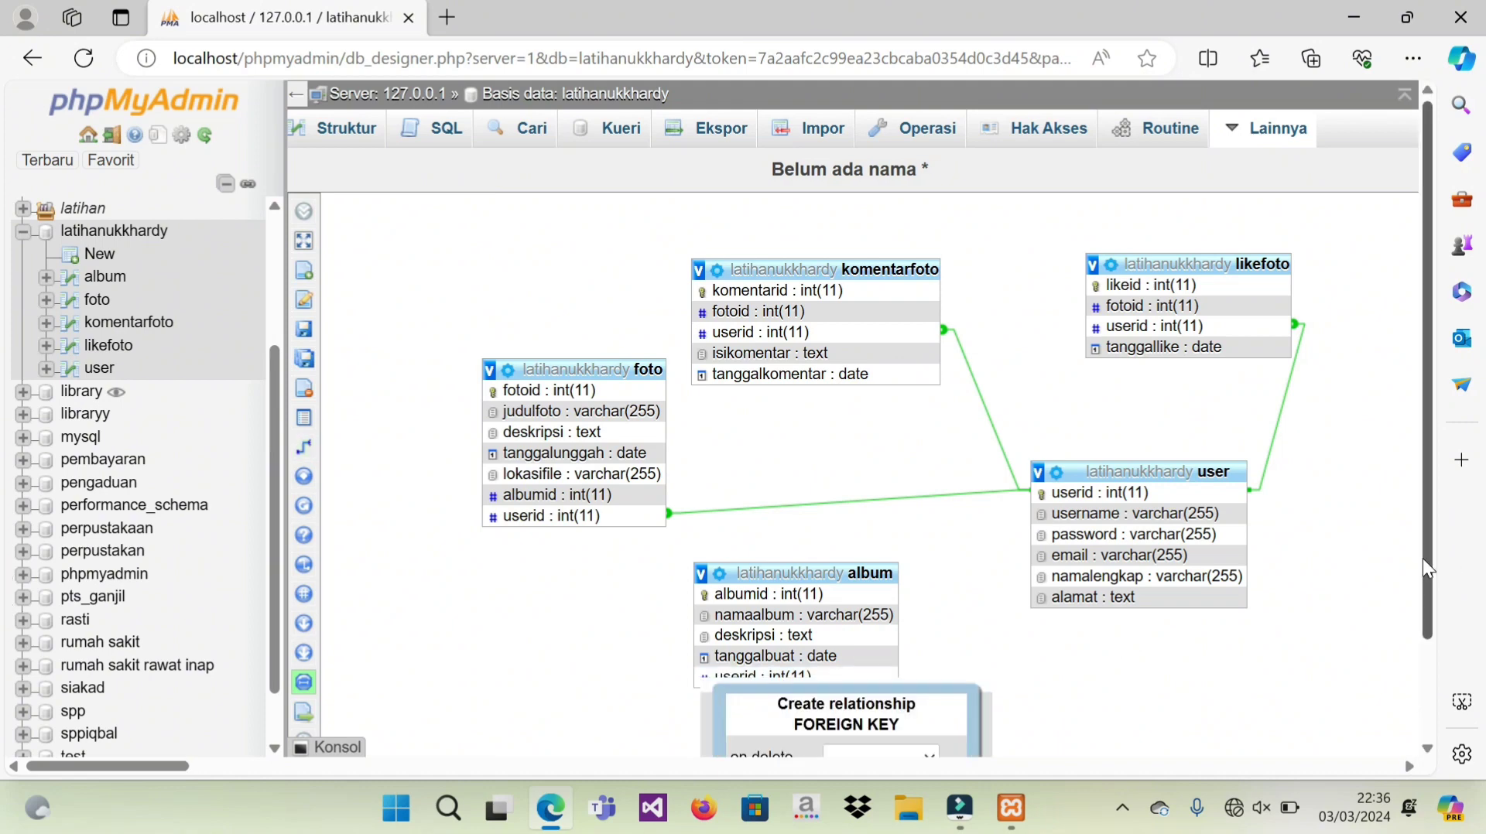
{"action": "scroll", "coordinate": [1423, 559], "scroll_direction": "down", "scroll_amount": 3}
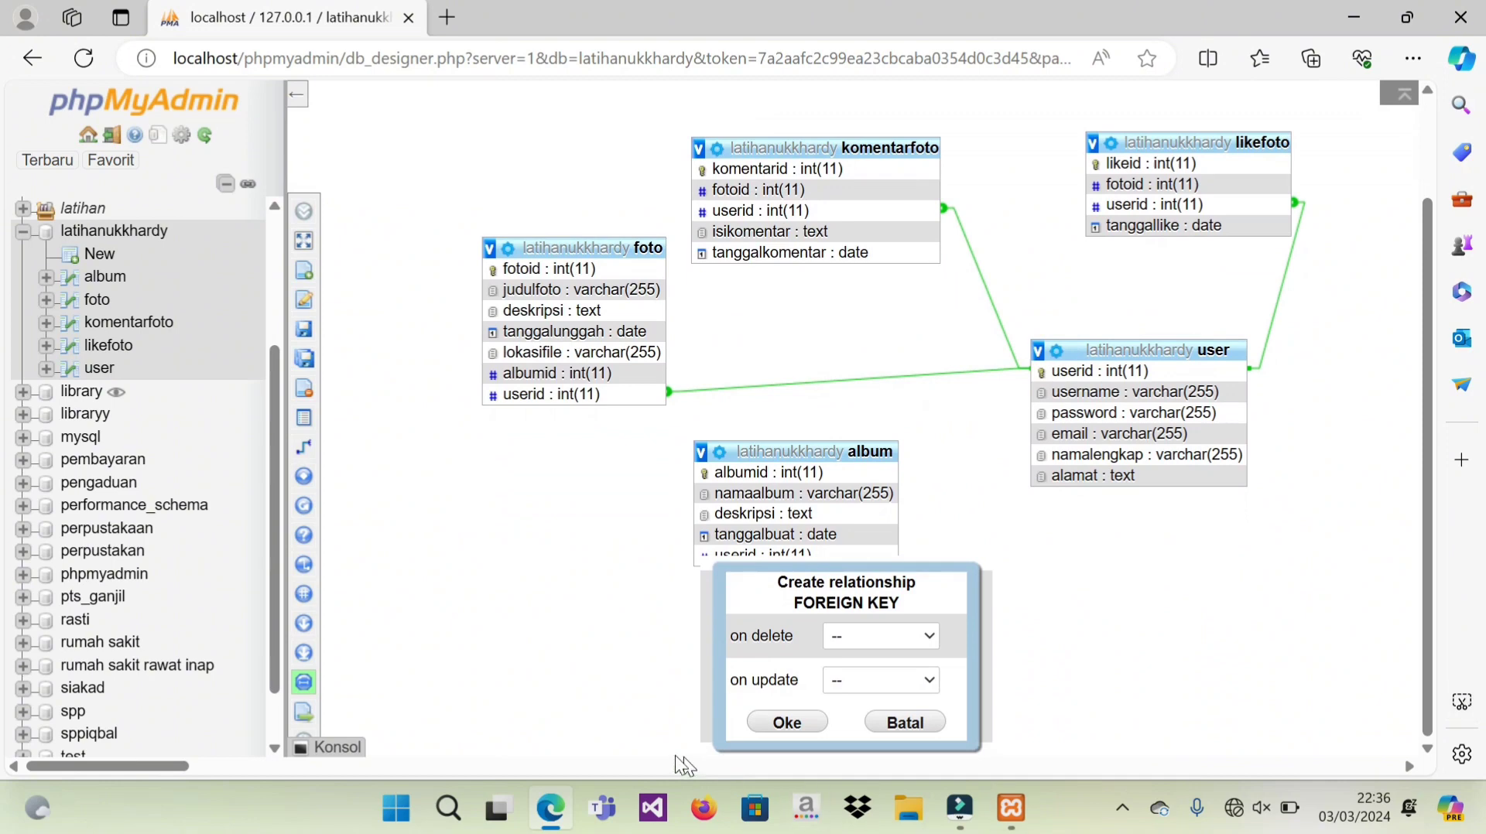
{"action": "left_click", "coordinate": [922, 632]}
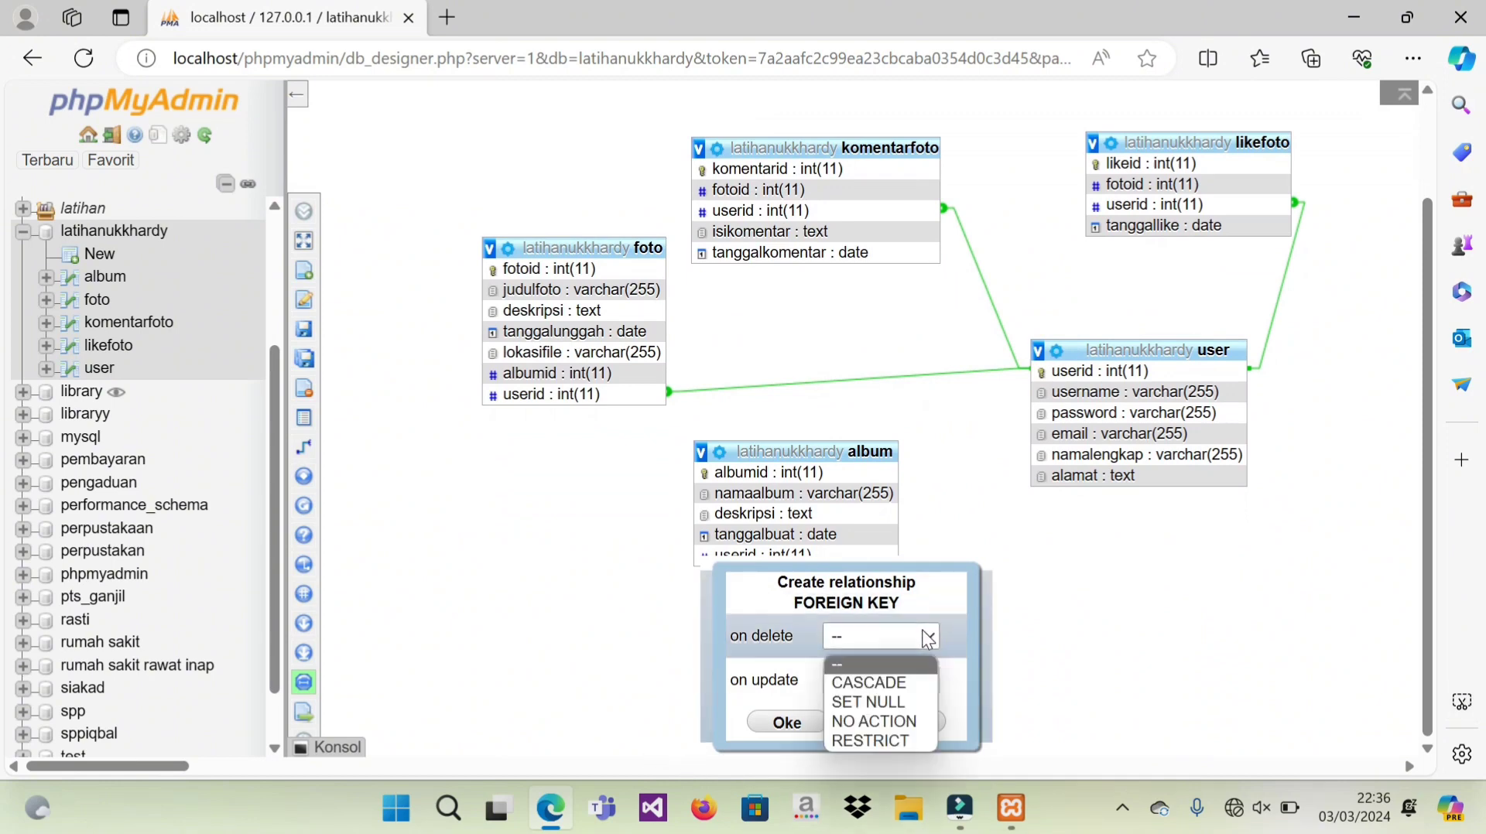
{"action": "left_click", "coordinate": [929, 693]}
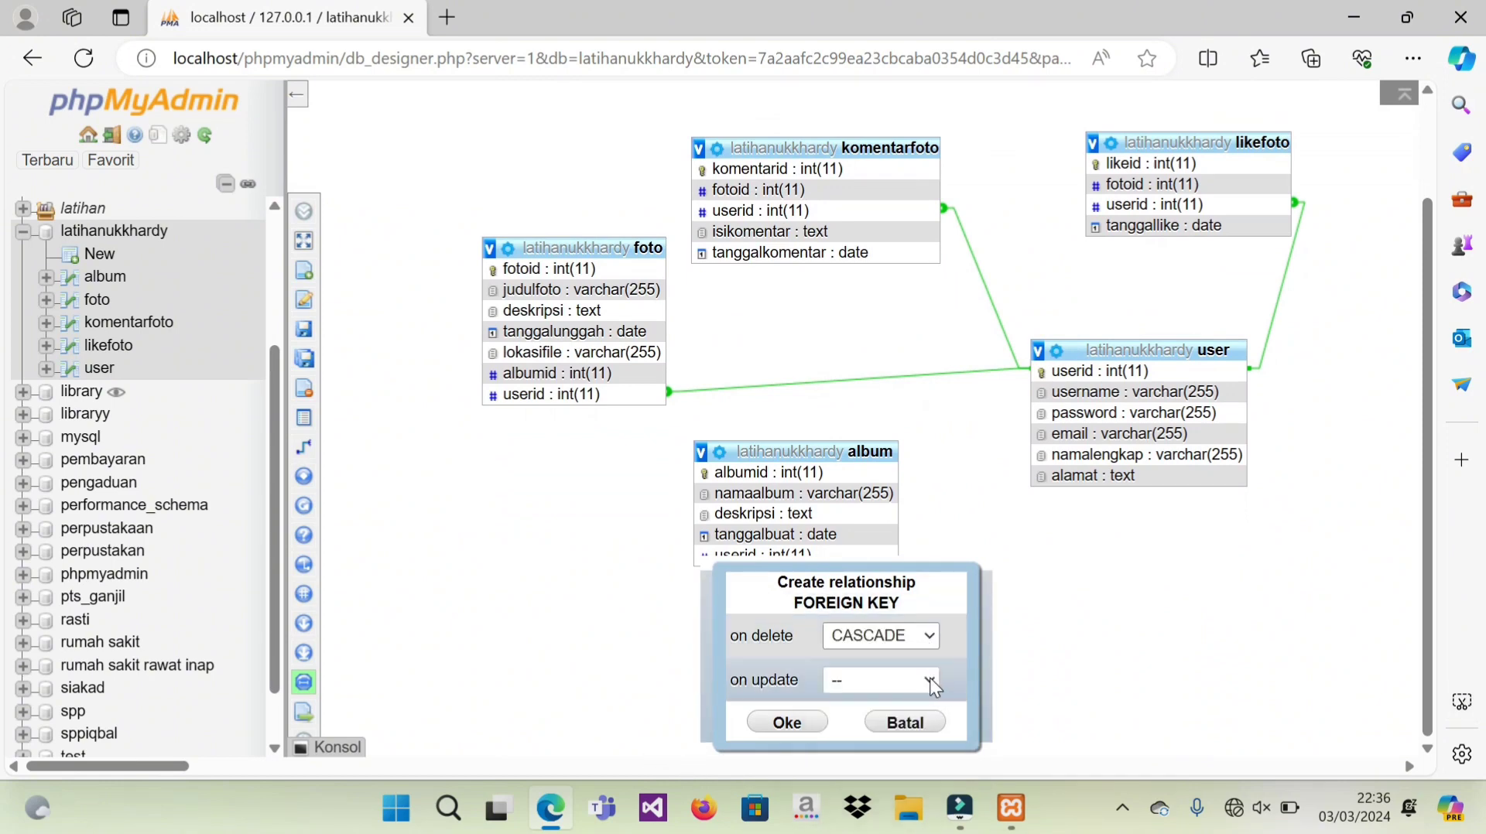
{"action": "left_click", "coordinate": [930, 678]}
{"action": "left_click", "coordinate": [871, 589]}
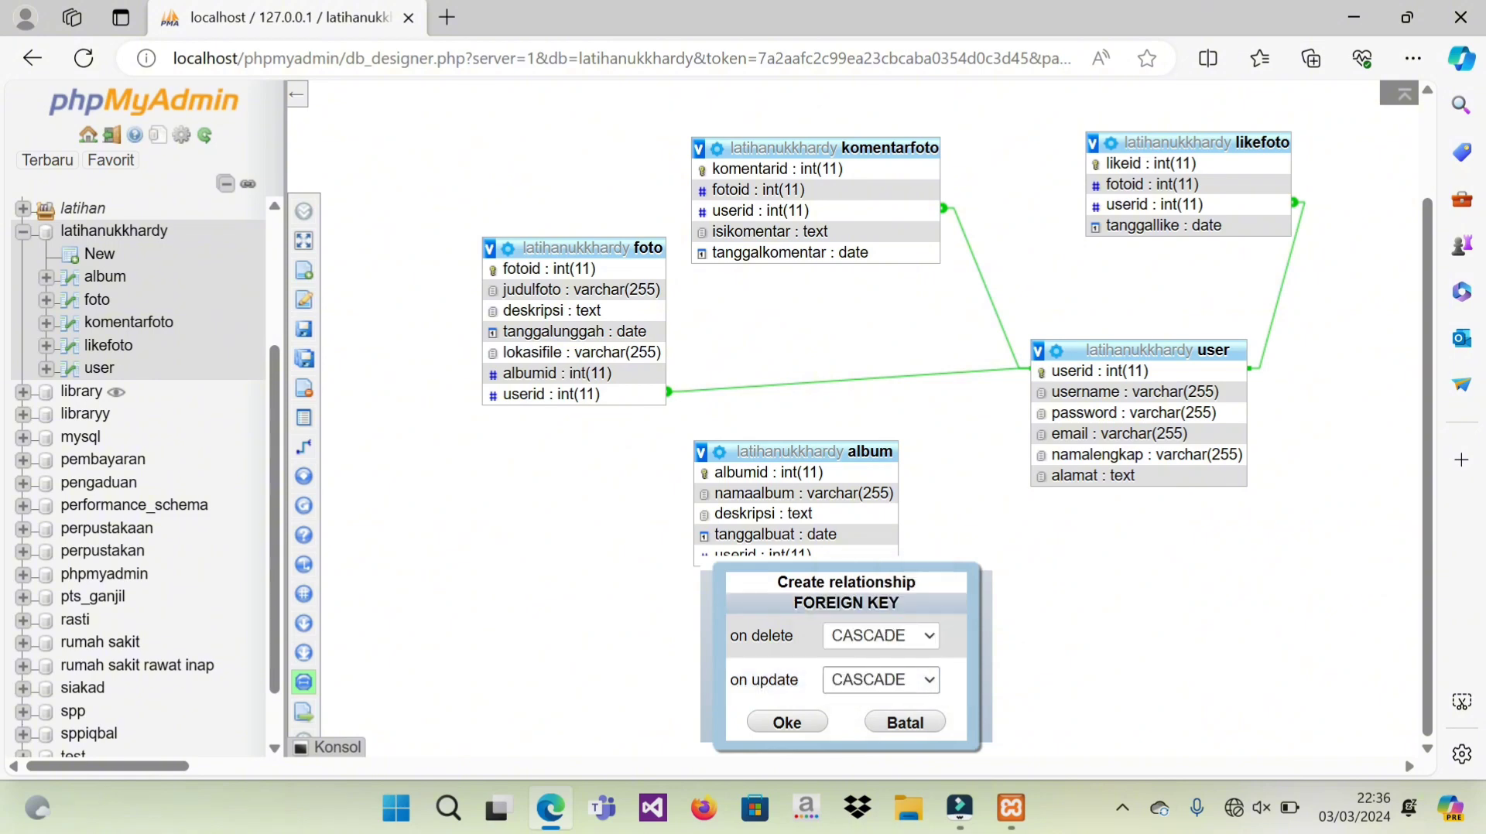
{"action": "left_click", "coordinate": [788, 723]}
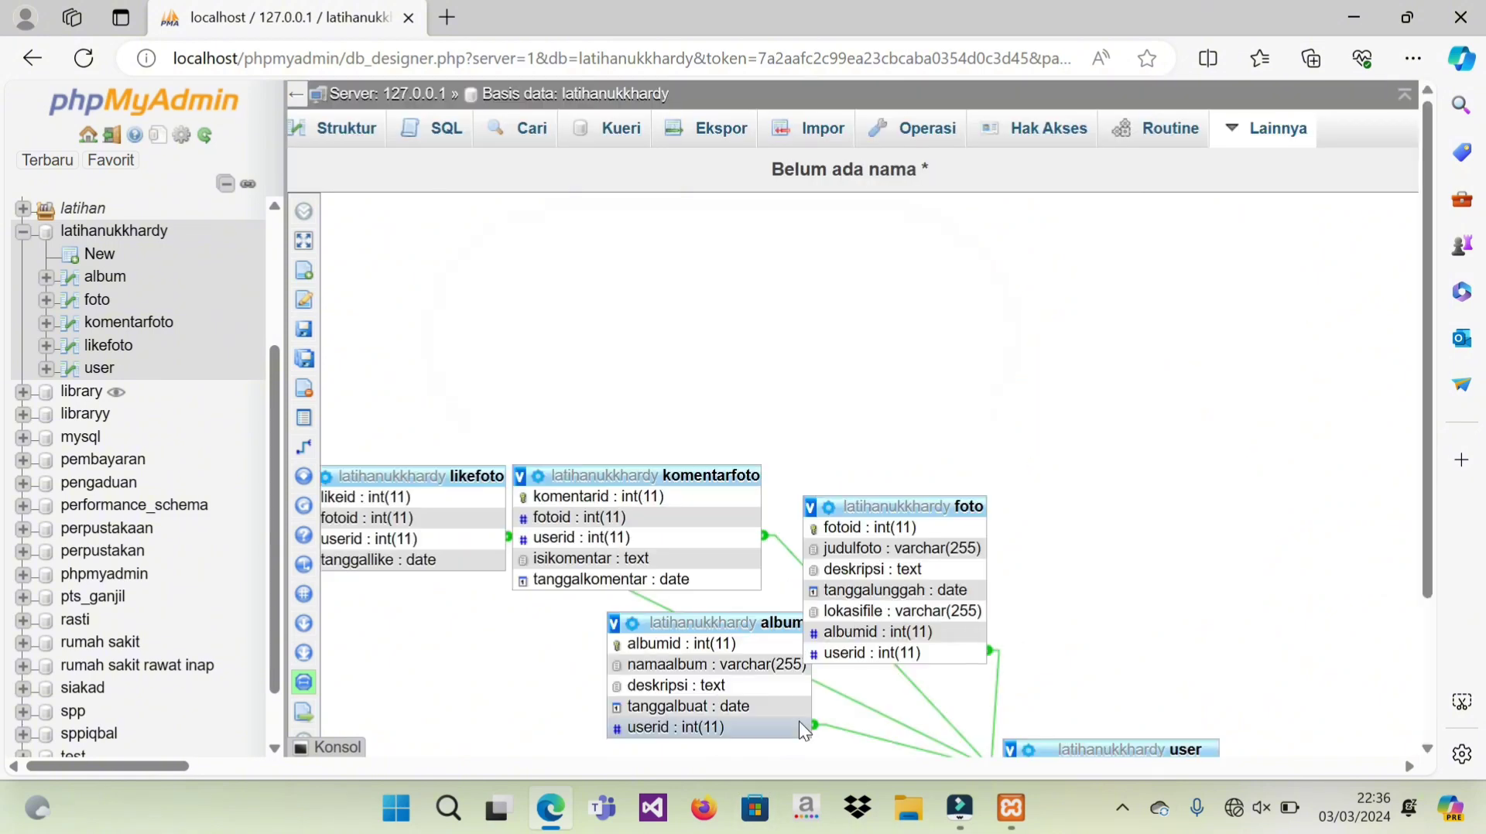
Step: Reload the designer page and spread the tables apart, with album above komentarfoto, foto beside album, and user below foto
{"action": "left_click", "coordinate": [84, 61]}
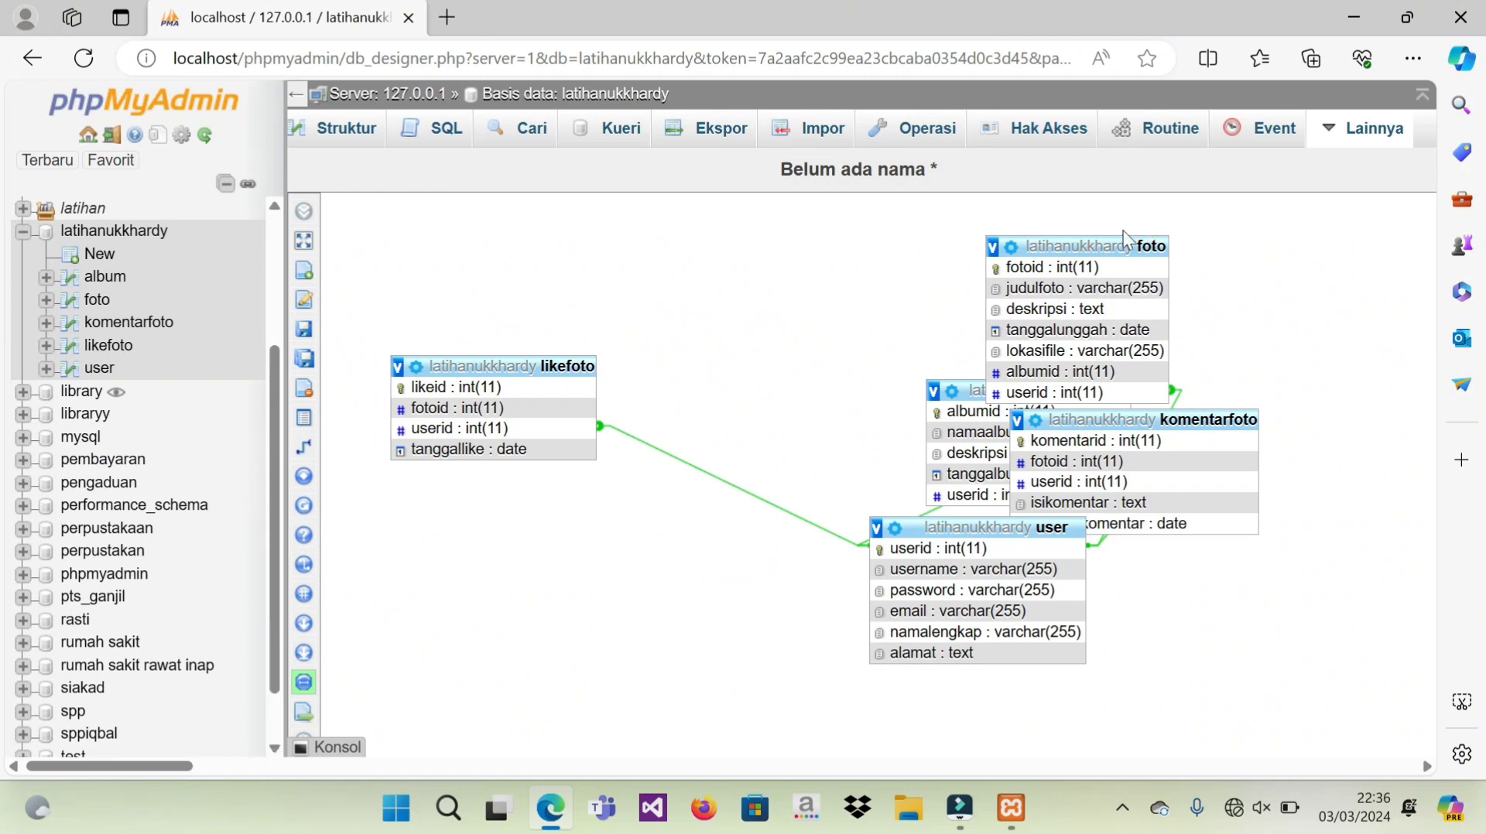
{"action": "left_click_drag", "start_coordinate": [1114, 246], "coordinate": [824, 206]}
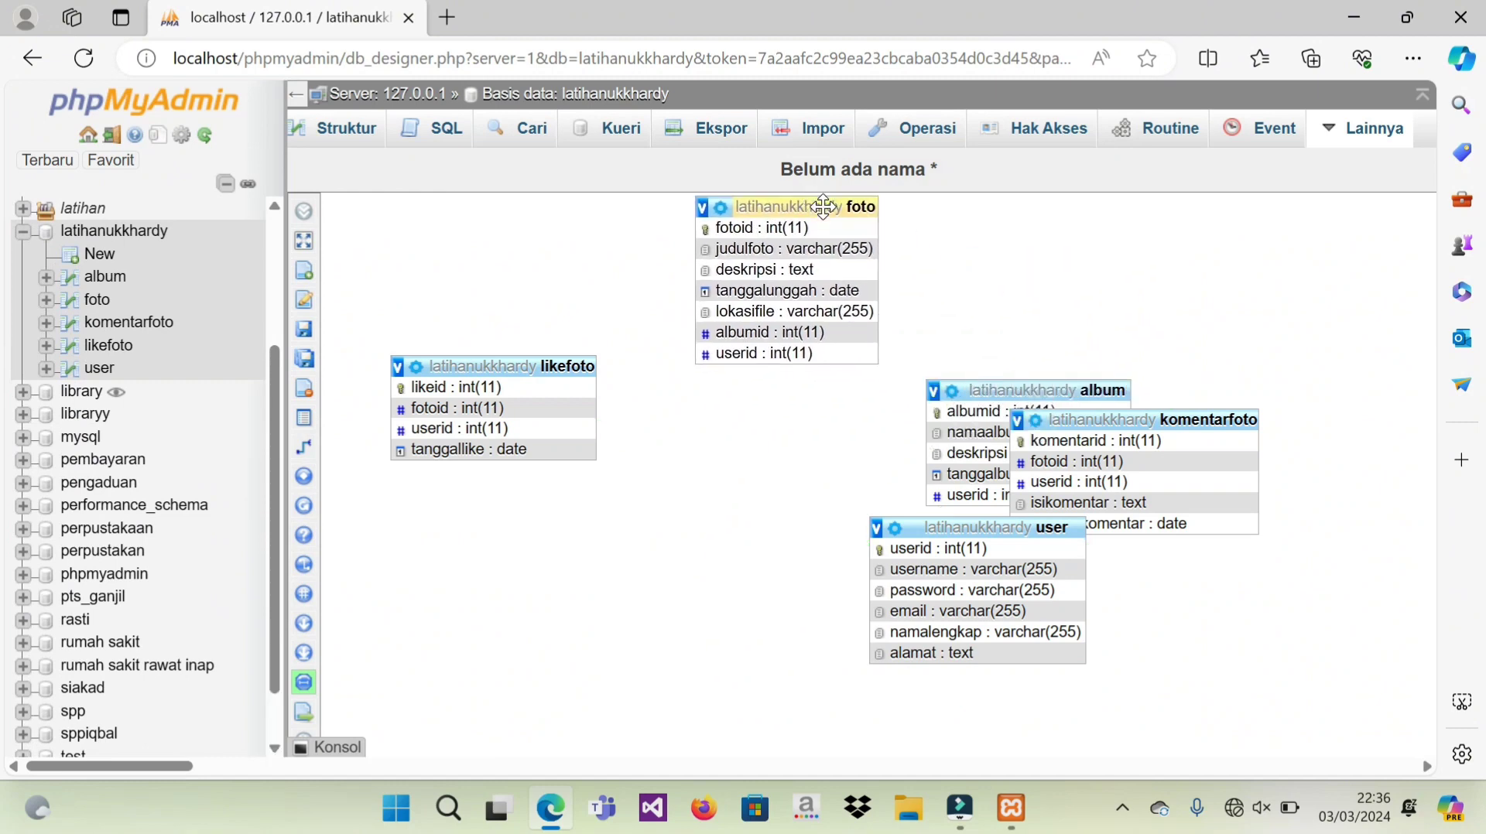
{"action": "left_click_drag", "start_coordinate": [1012, 381], "coordinate": [1007, 232]}
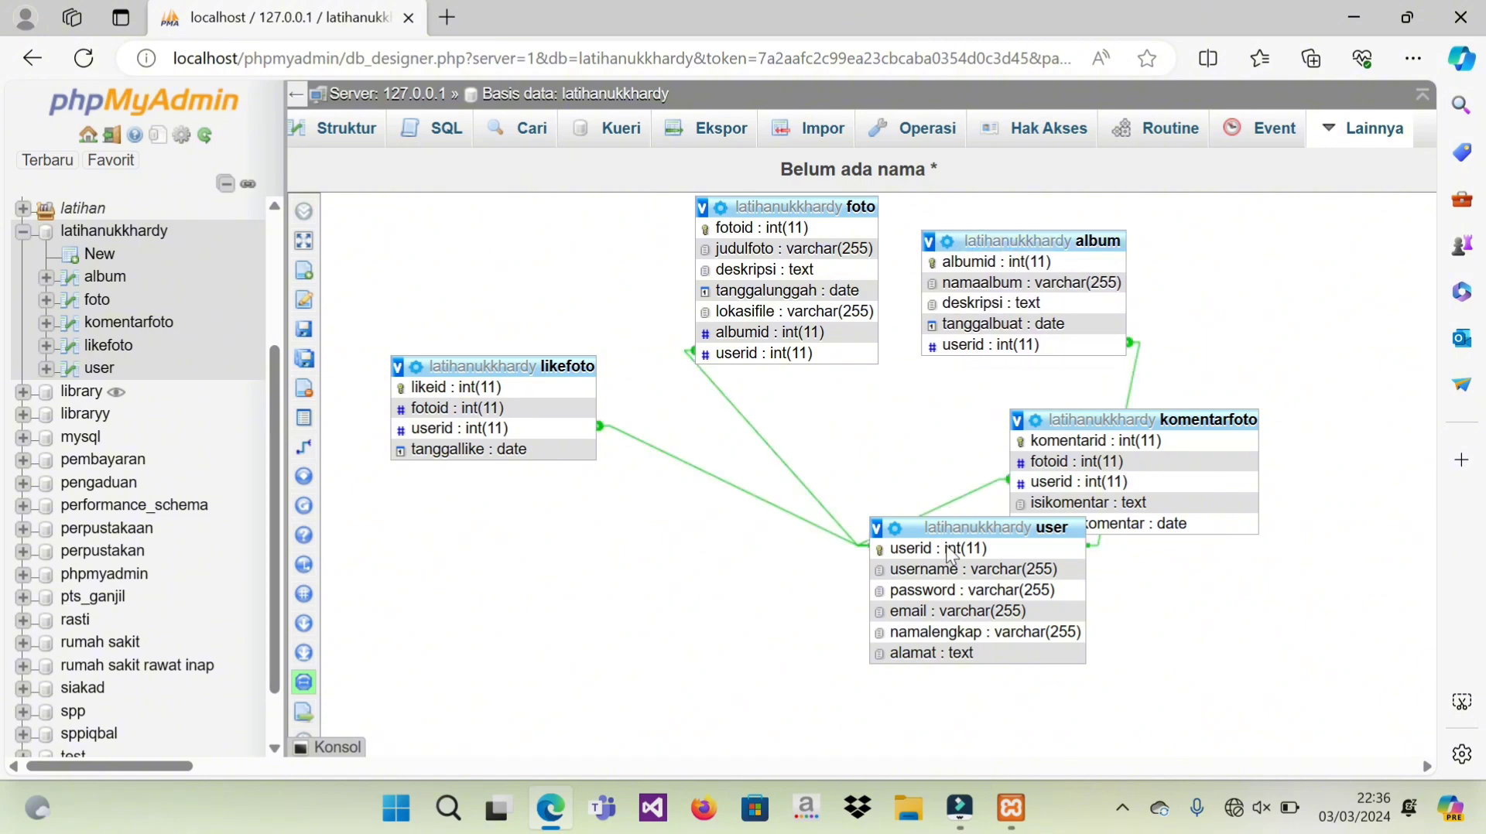
{"action": "left_click", "coordinate": [941, 523]}
{"action": "left_click_drag", "start_coordinate": [956, 529], "coordinate": [777, 558]}
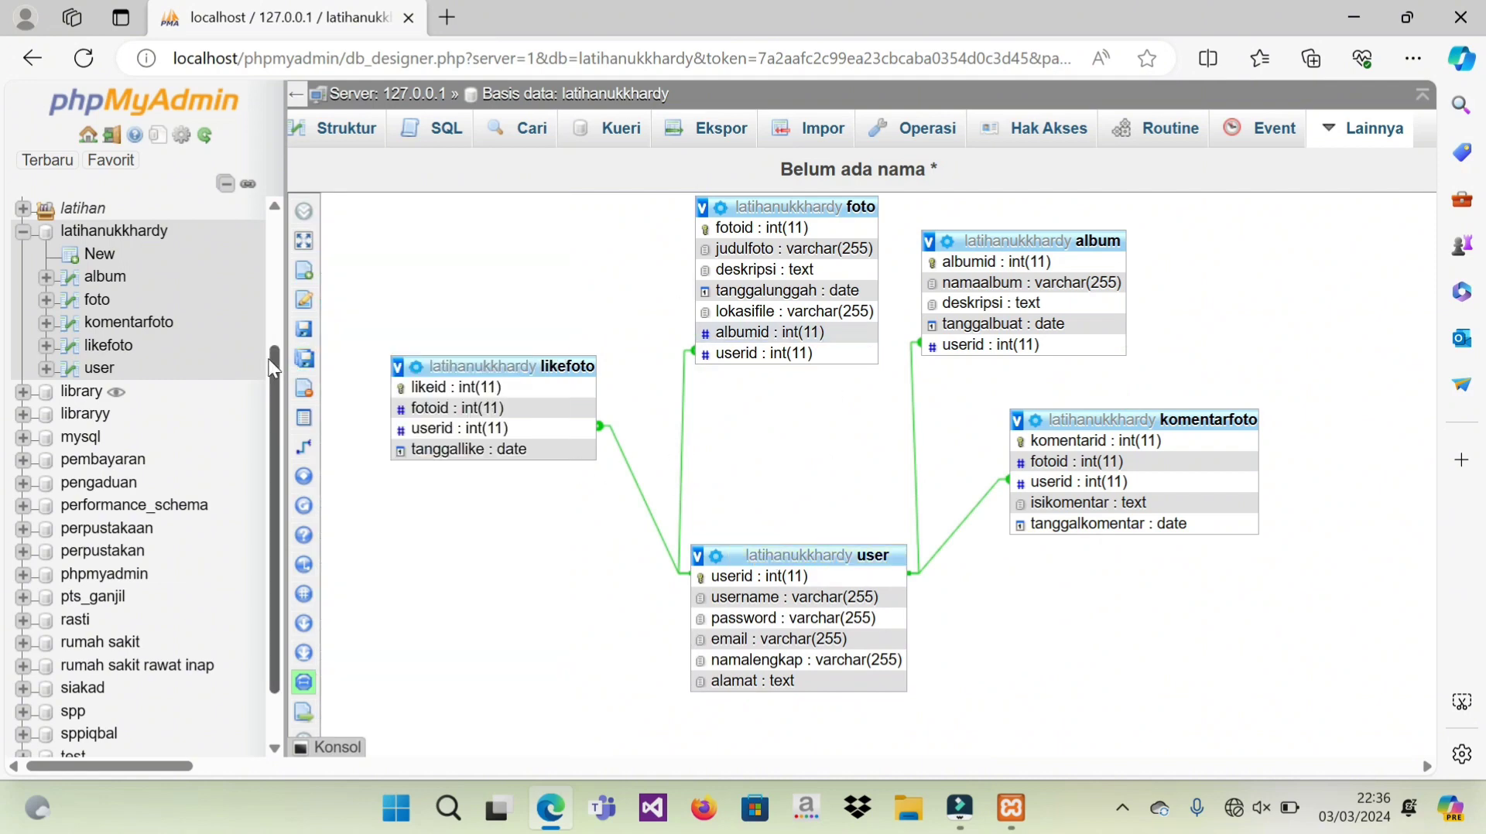
Step: Link likefoto.fotoid to foto.fotoid with a foreign key, using CASCADE on delete and on update
{"action": "mouse_move", "coordinate": [303, 435]}
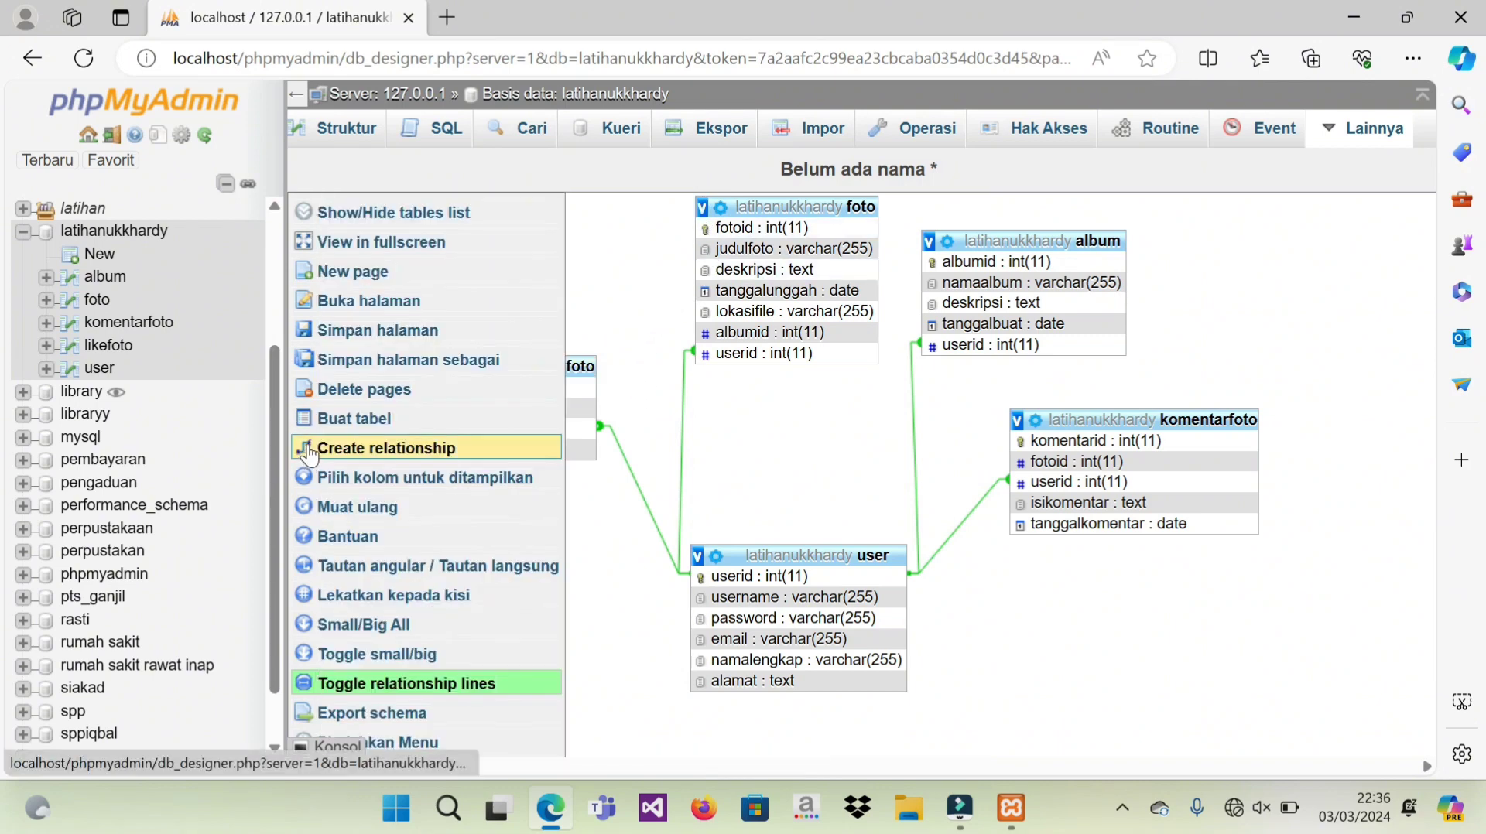
{"action": "left_click", "coordinate": [308, 455]}
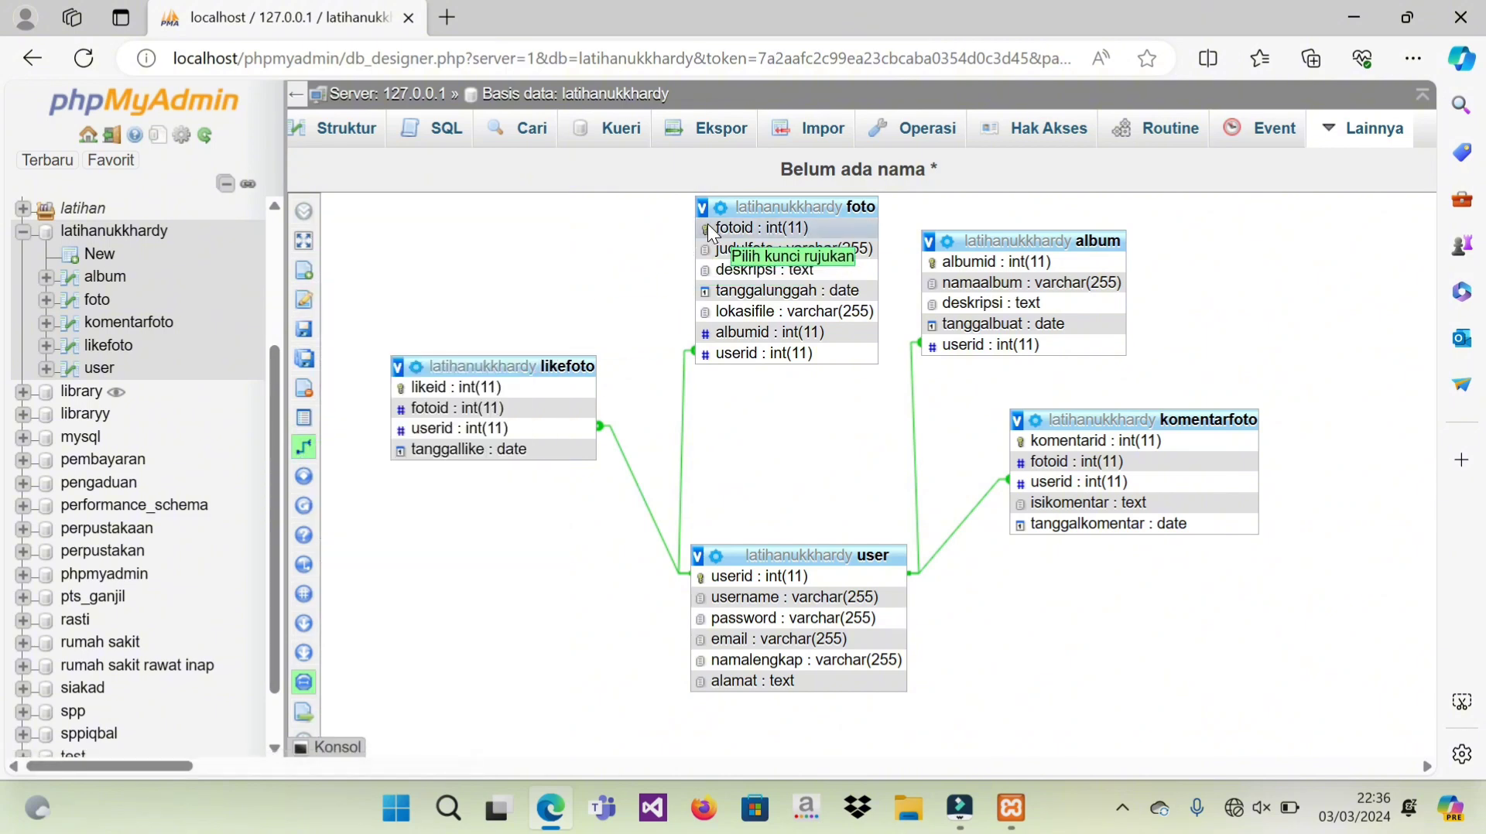
{"action": "left_click", "coordinate": [709, 227]}
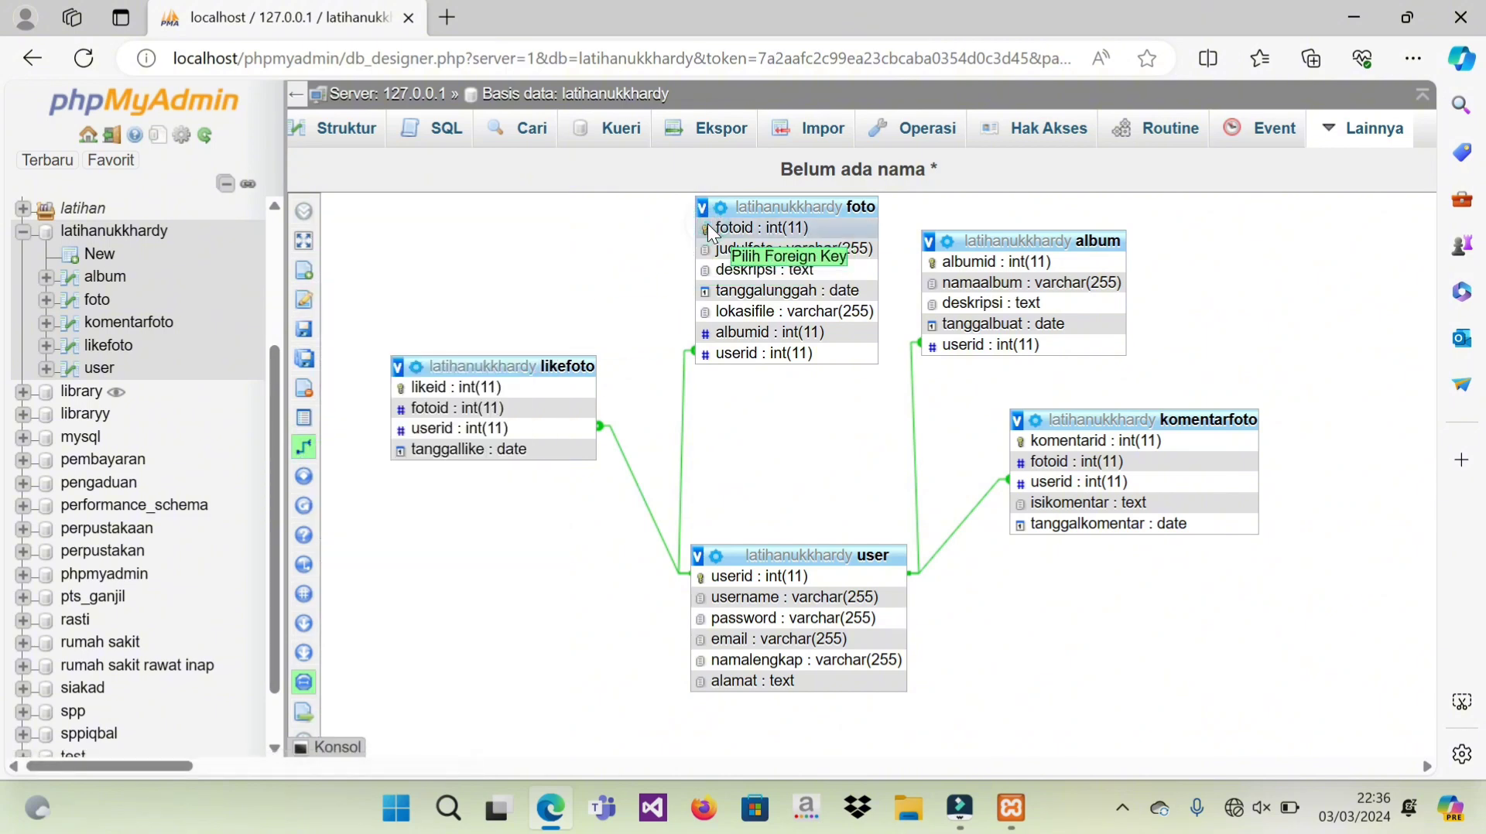
{"action": "left_click", "coordinate": [405, 410]}
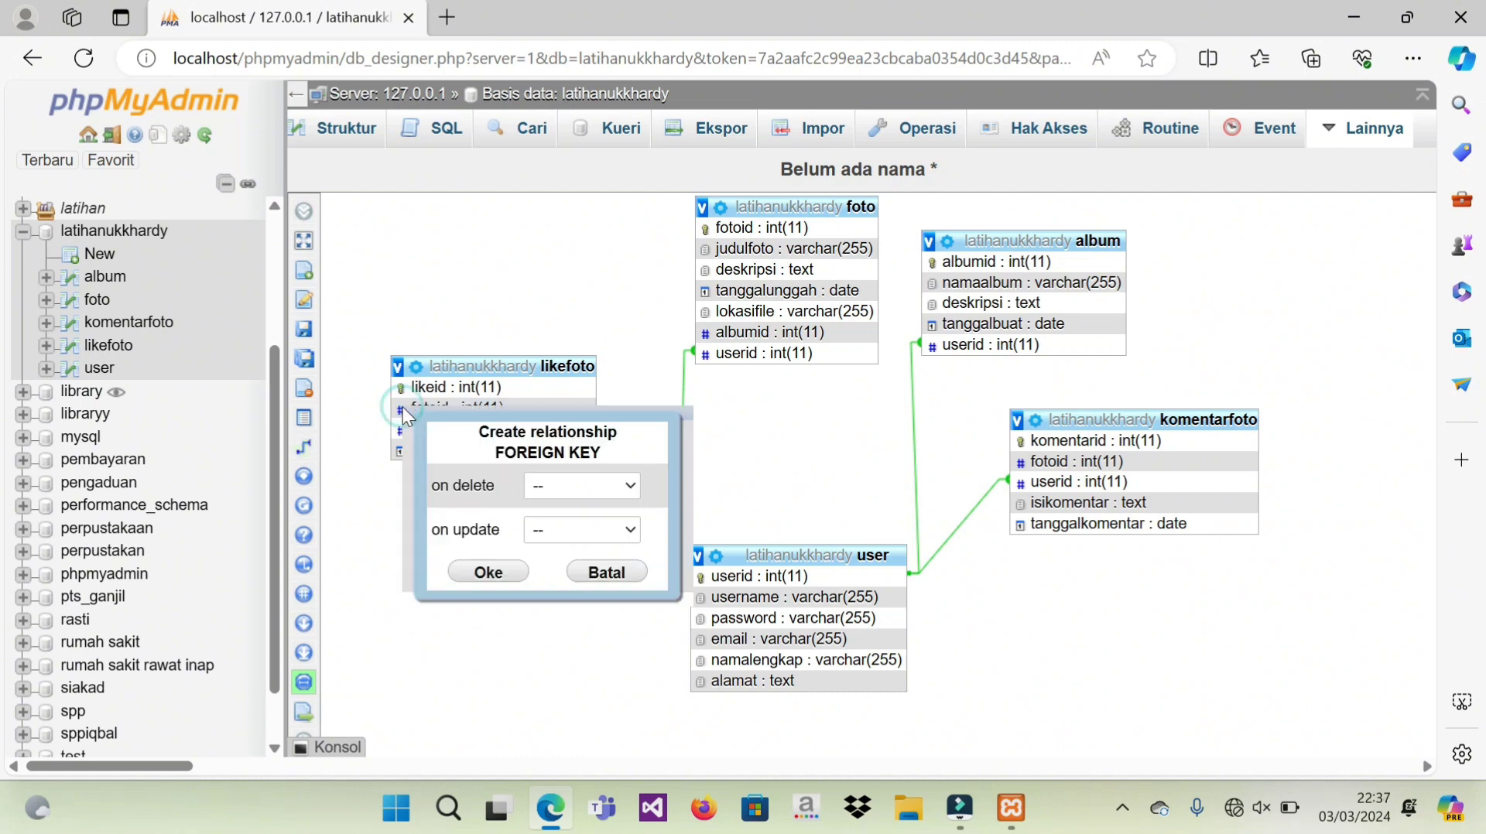
{"action": "left_click", "coordinate": [586, 484]}
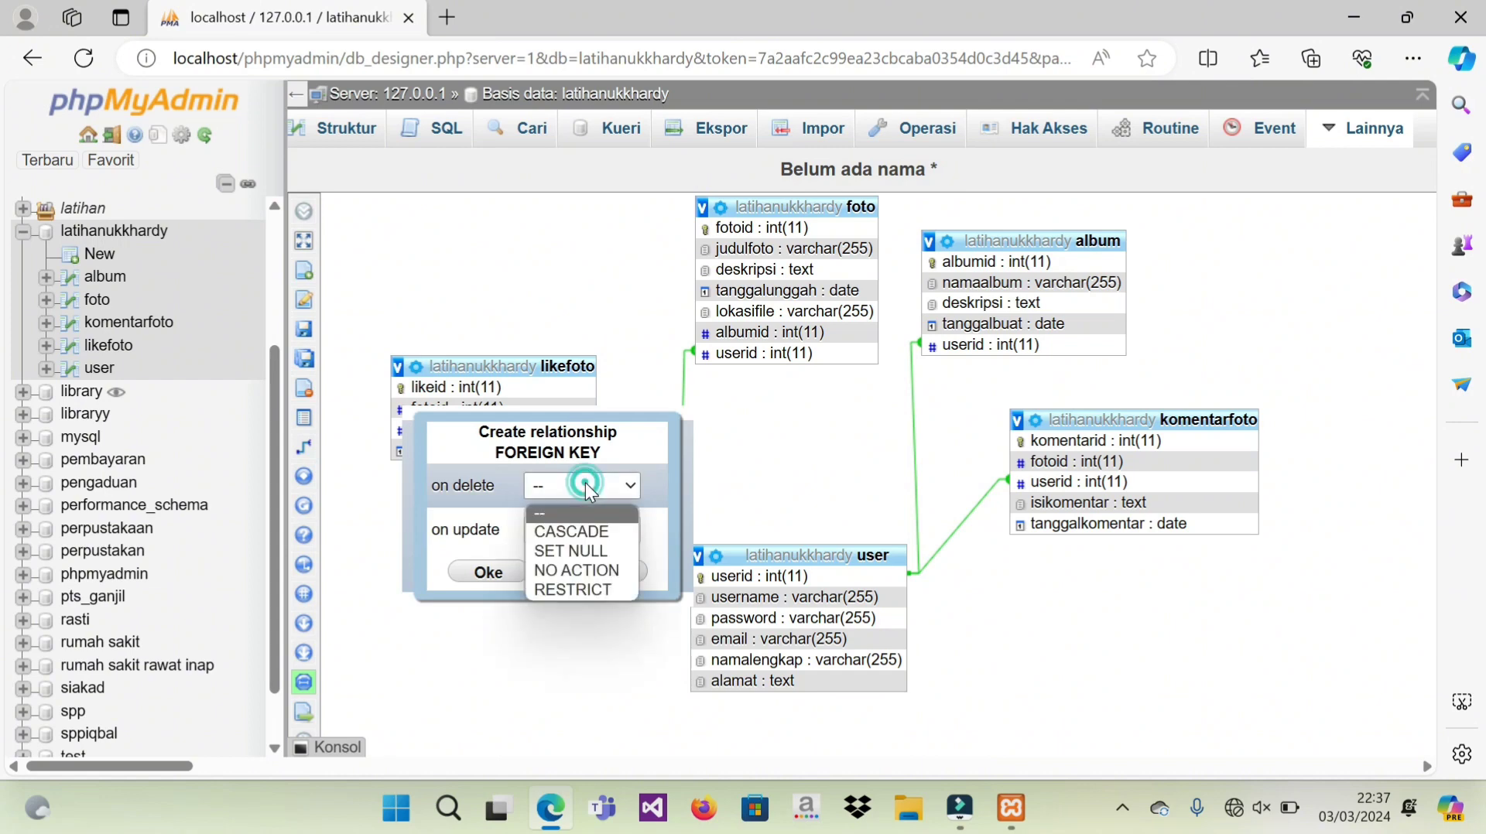
{"action": "left_click", "coordinate": [615, 534]}
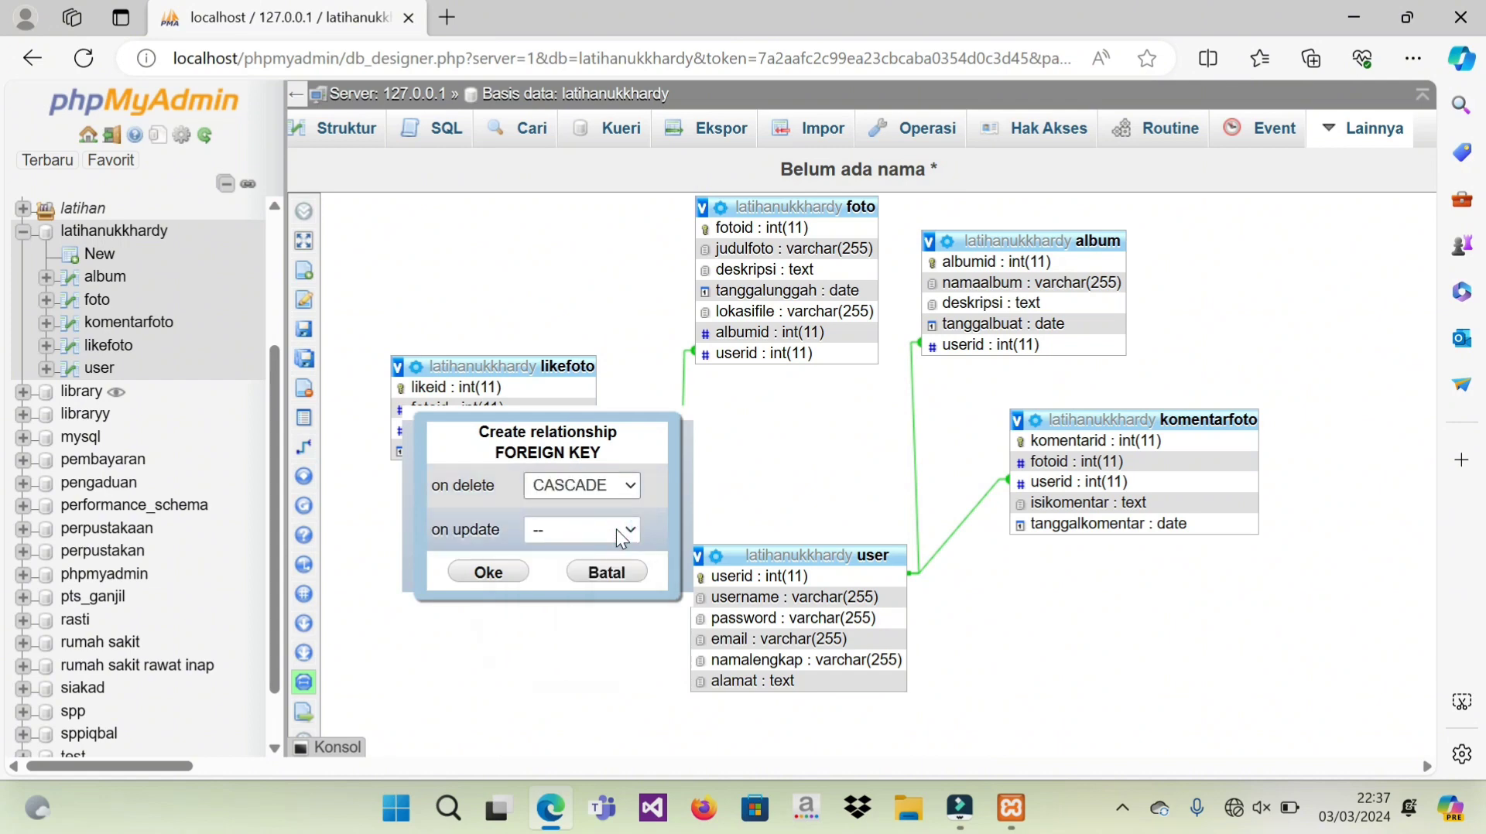
{"action": "left_click", "coordinate": [614, 532]}
{"action": "left_click", "coordinate": [608, 574]}
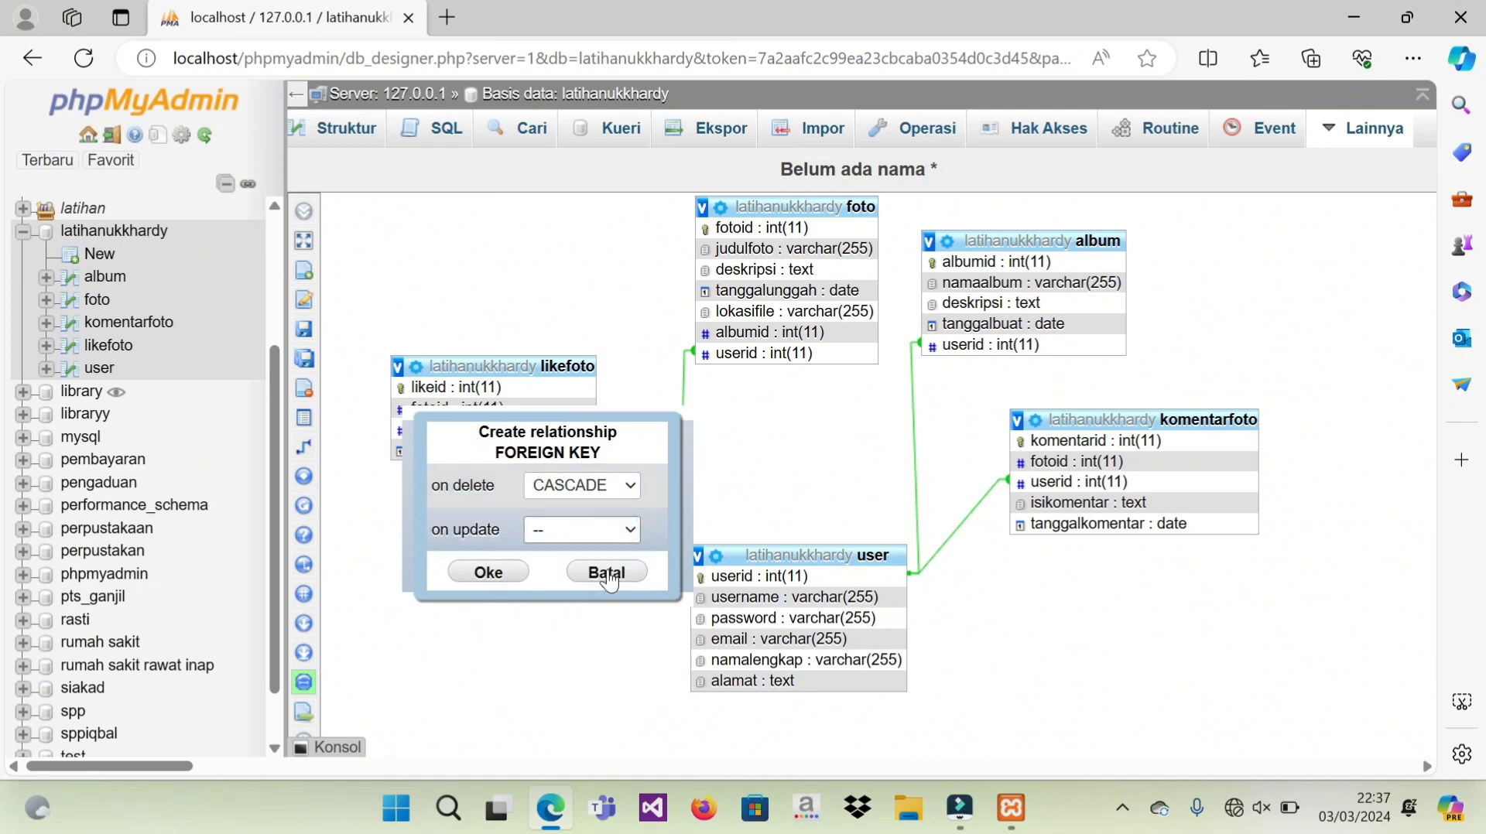
{"action": "left_click", "coordinate": [490, 573]}
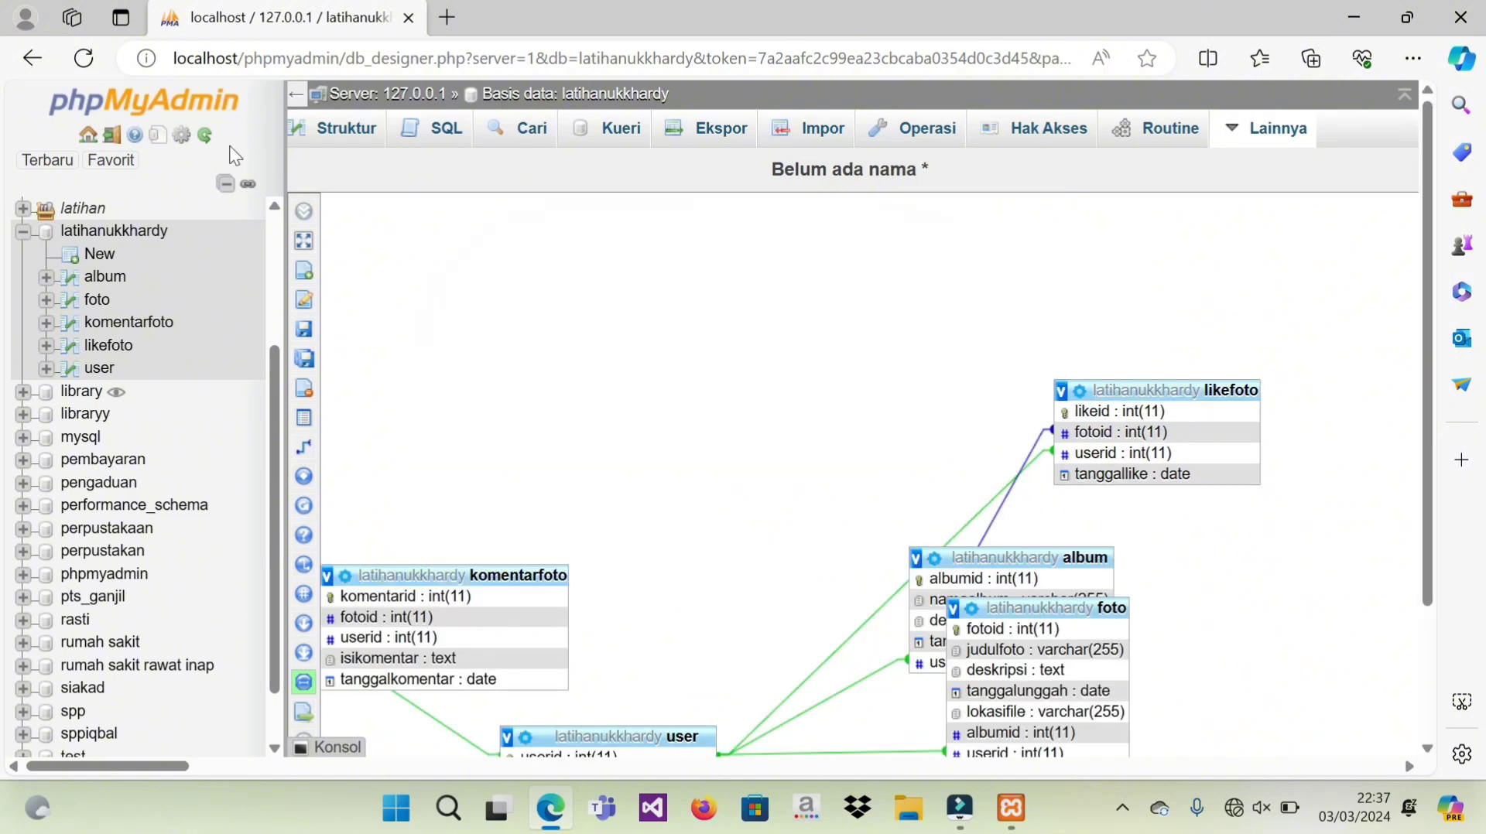
Step: Reload the designer page and separate the tables, with komentarfoto between likefoto and album, foto beside komentarfoto, and user beside album
{"action": "left_click", "coordinate": [84, 58]}
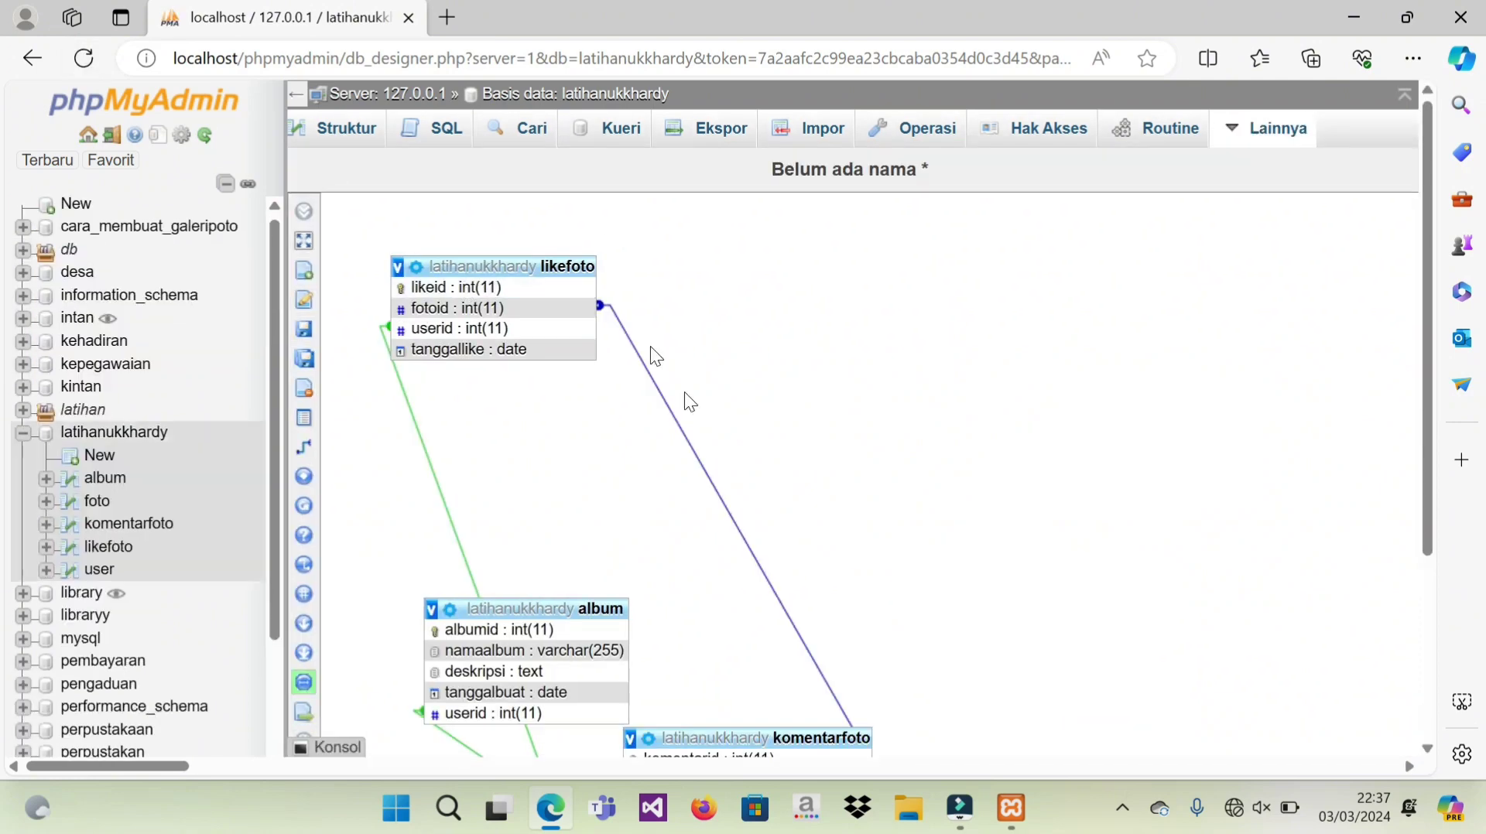
{"action": "left_click_drag", "start_coordinate": [1428, 352], "coordinate": [1429, 439]}
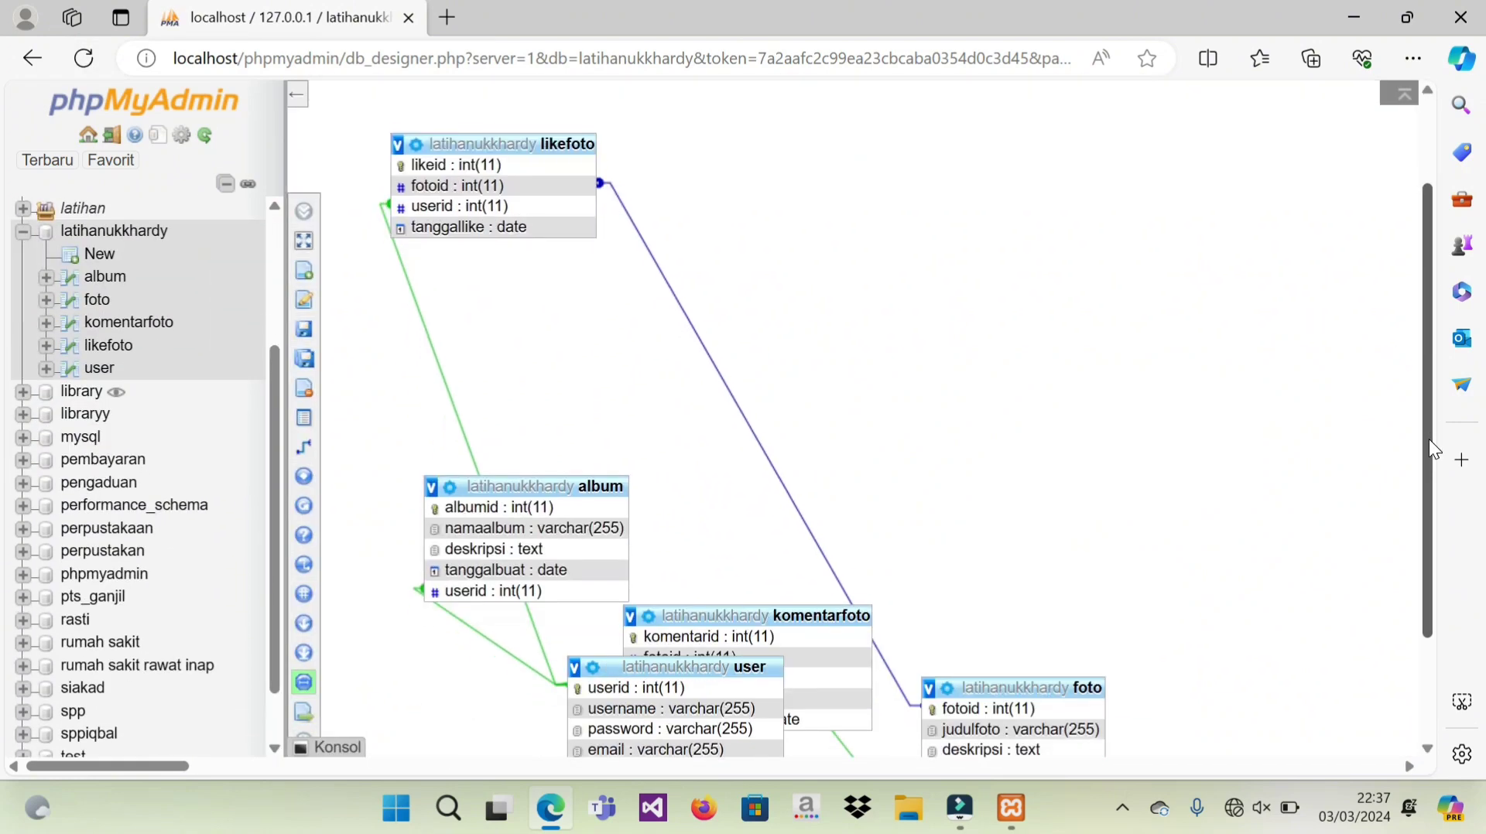
{"action": "left_click_drag", "start_coordinate": [1043, 682], "coordinate": [993, 261]}
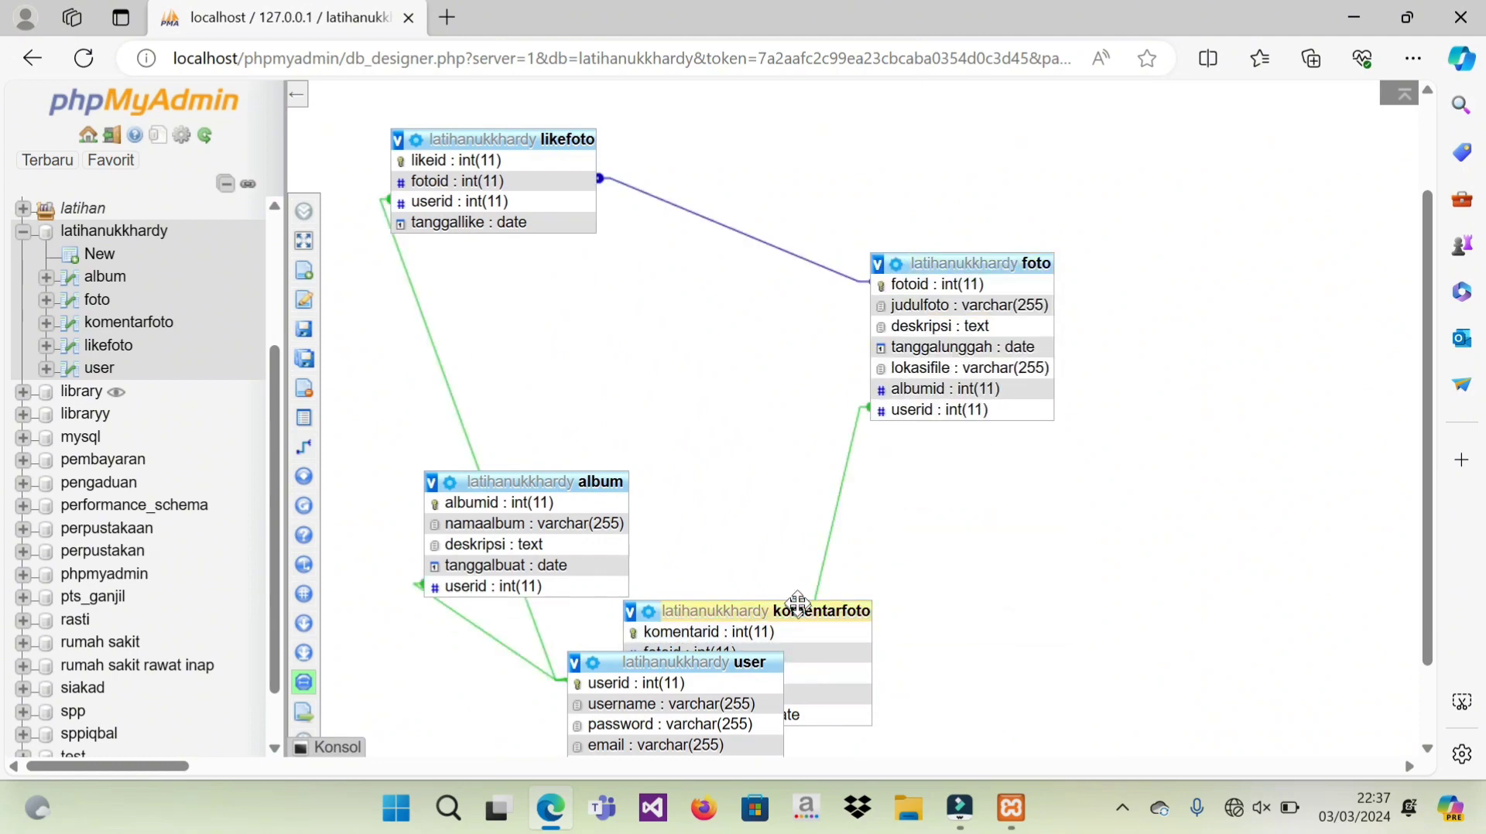
{"action": "left_click_drag", "start_coordinate": [794, 607], "coordinate": [724, 273]}
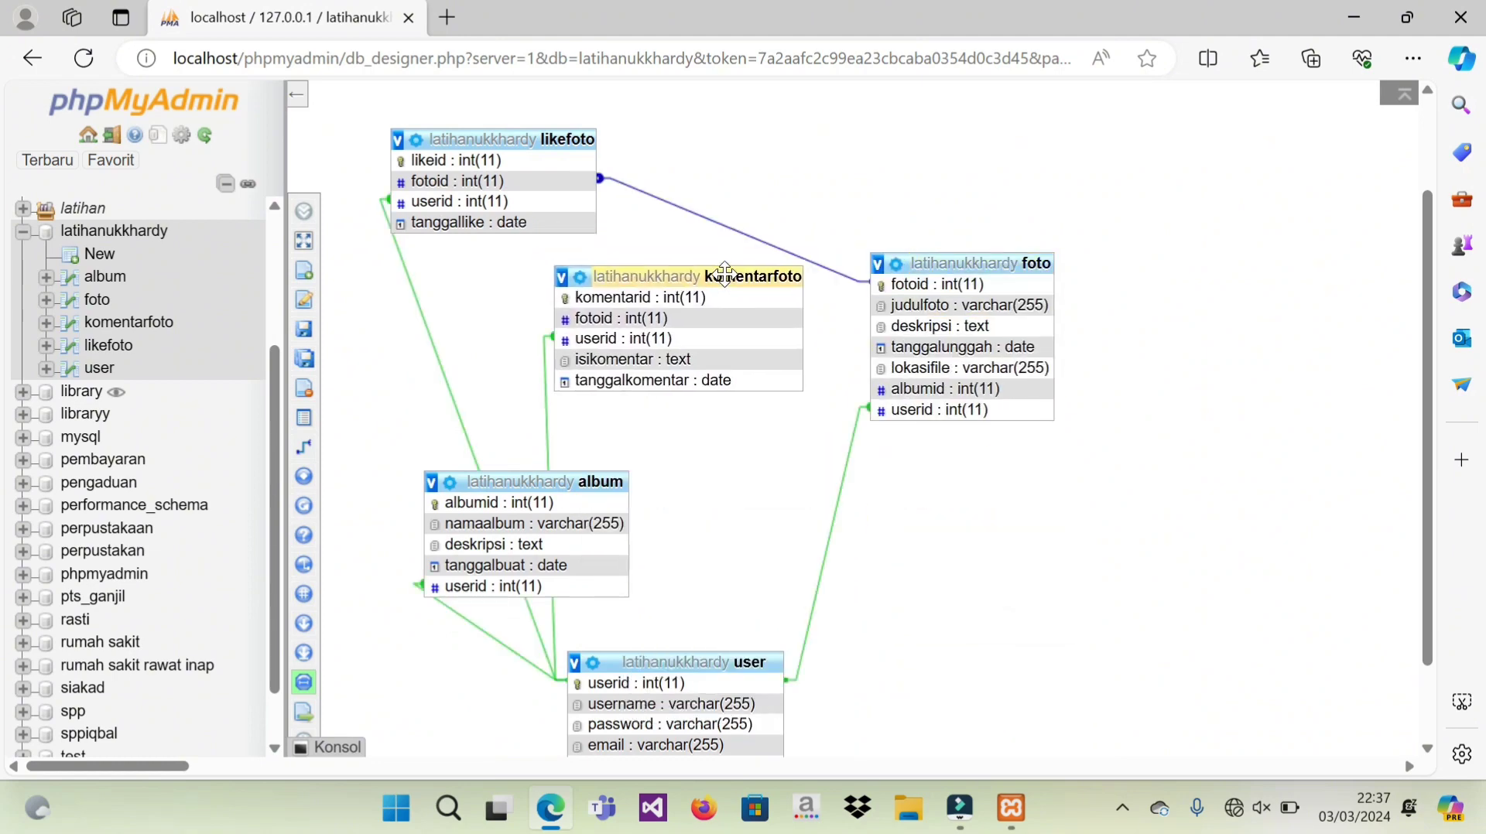
{"action": "left_click_drag", "start_coordinate": [744, 669], "coordinate": [888, 478]}
Step: Link komentarfoto.fotoid to foto.fotoid with a foreign key, using CASCADE on delete and on update
{"action": "mouse_move", "coordinate": [322, 457]}
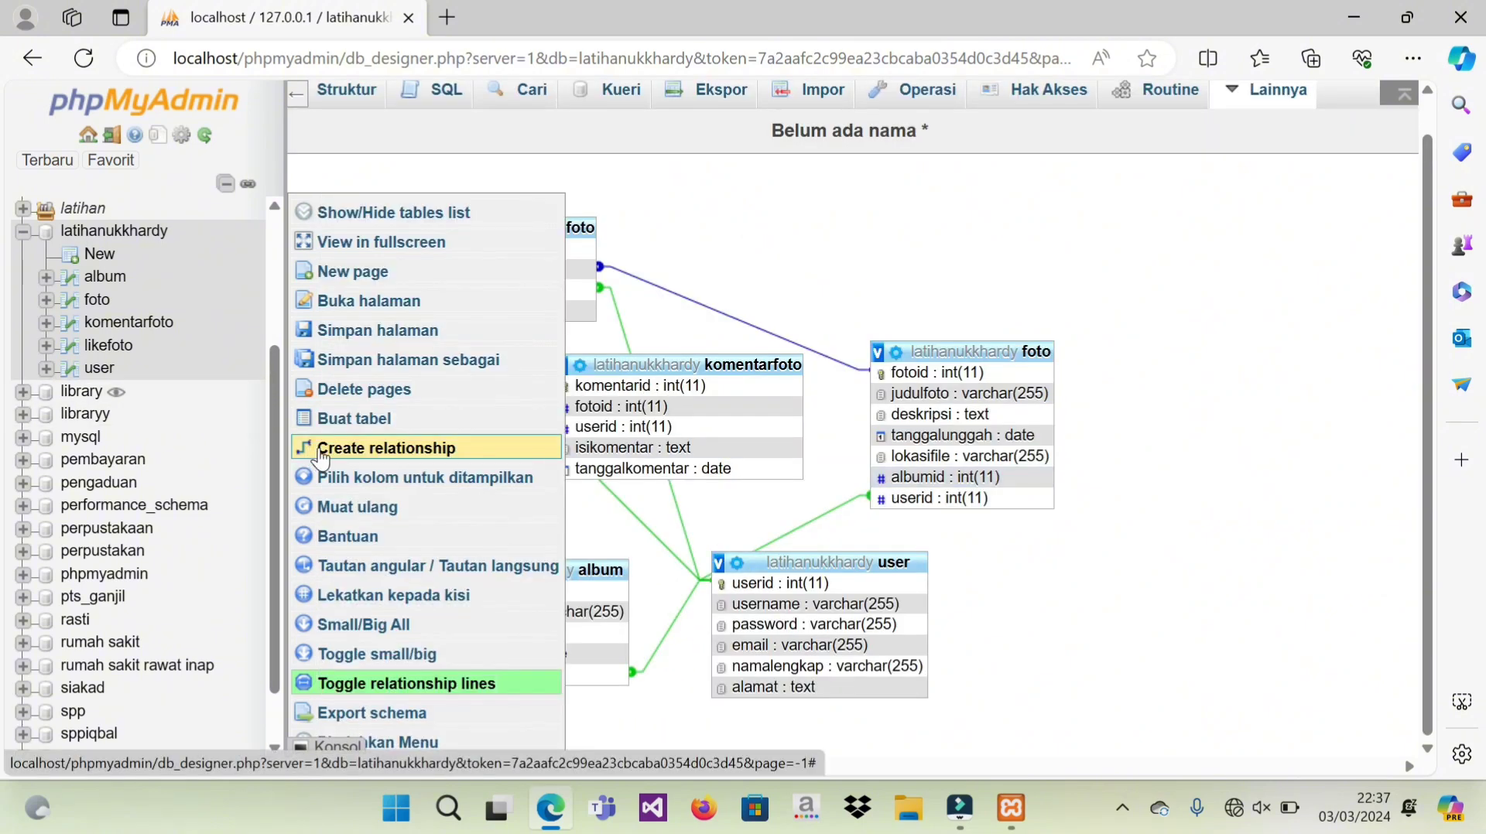
{"action": "left_click", "coordinate": [322, 457]}
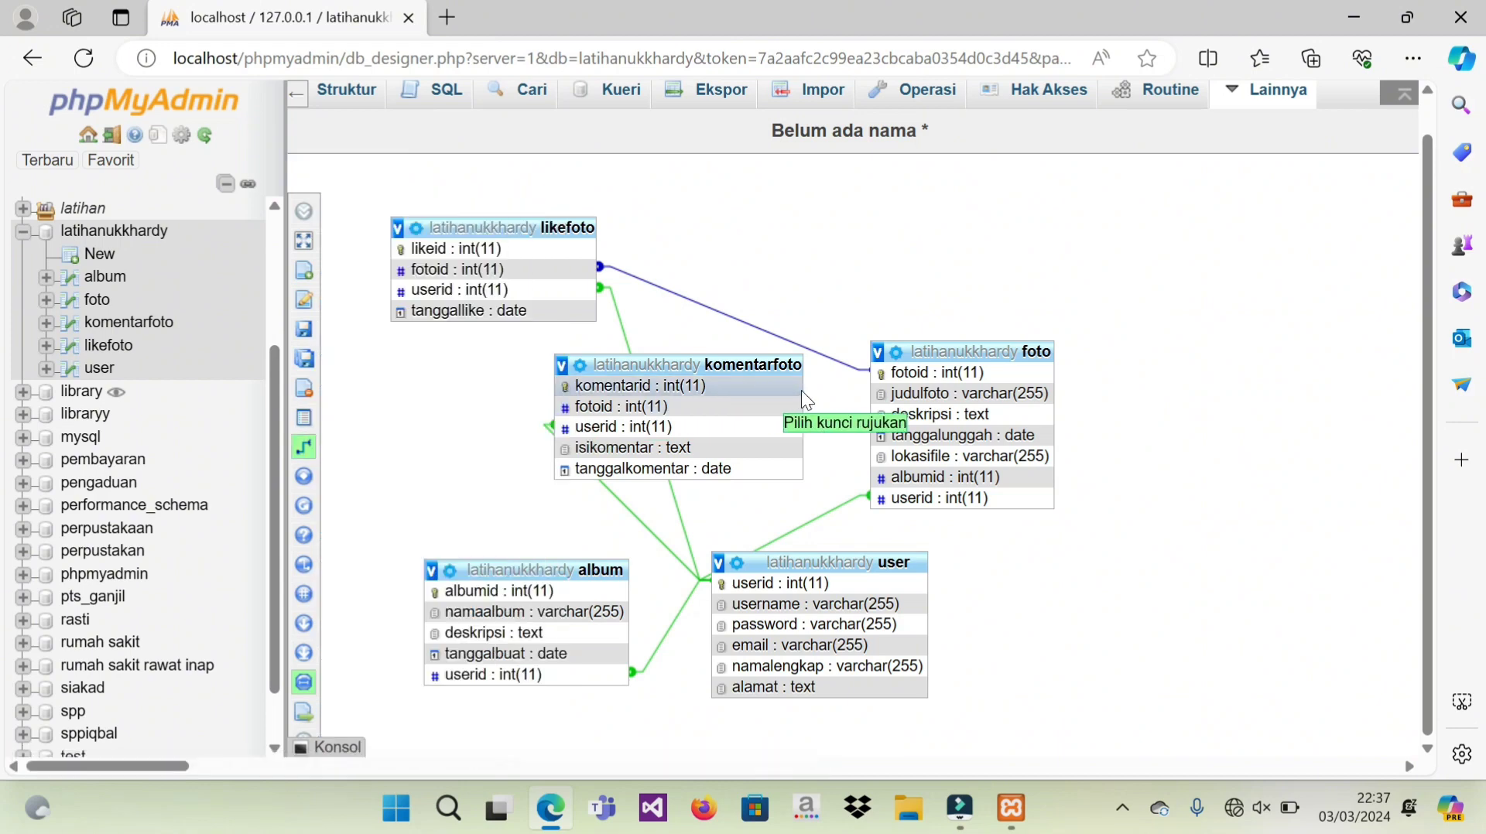
{"action": "left_click", "coordinate": [881, 370]}
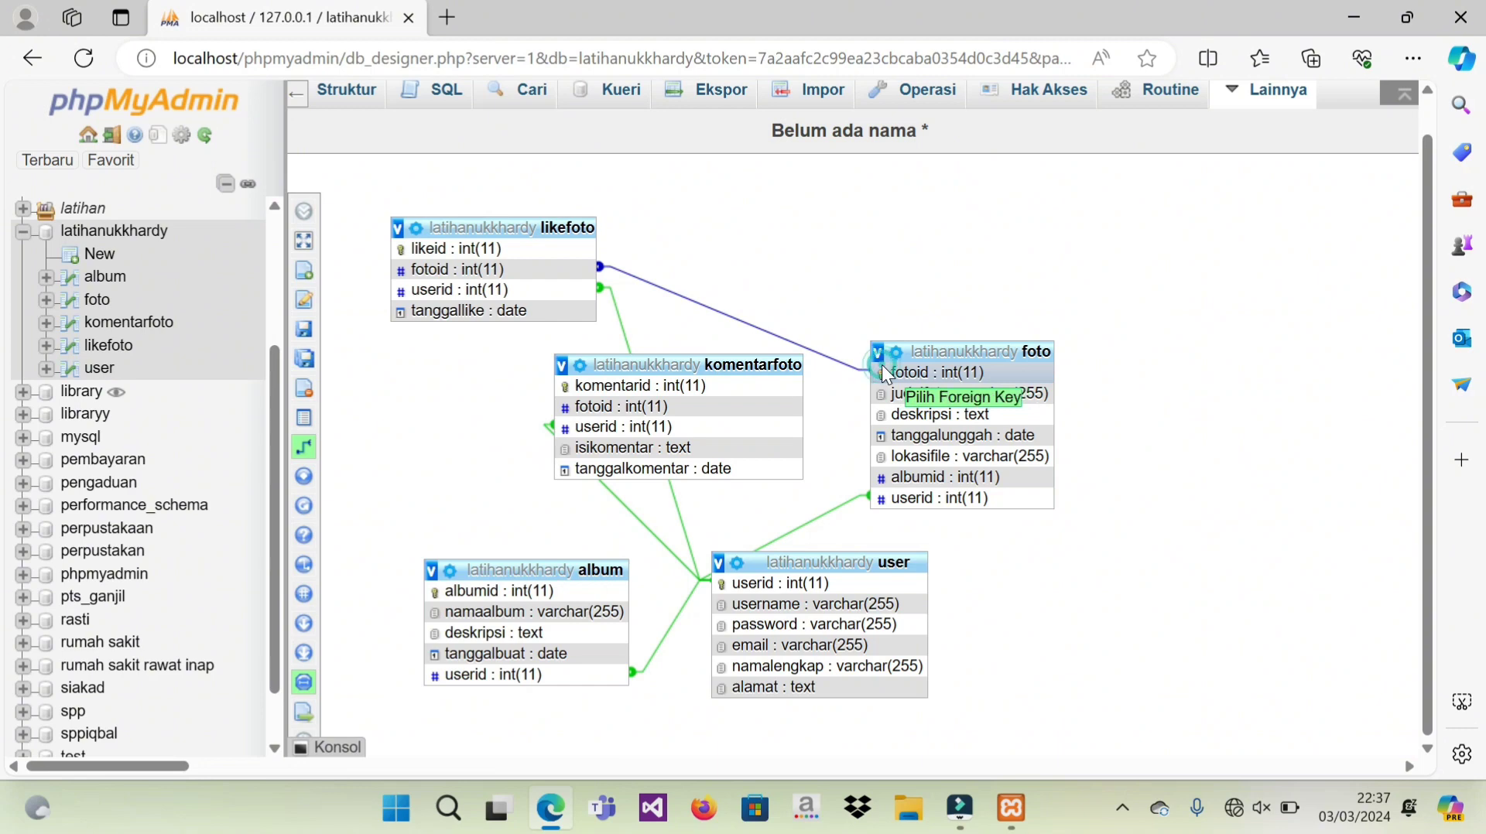
{"action": "left_click", "coordinate": [563, 406]}
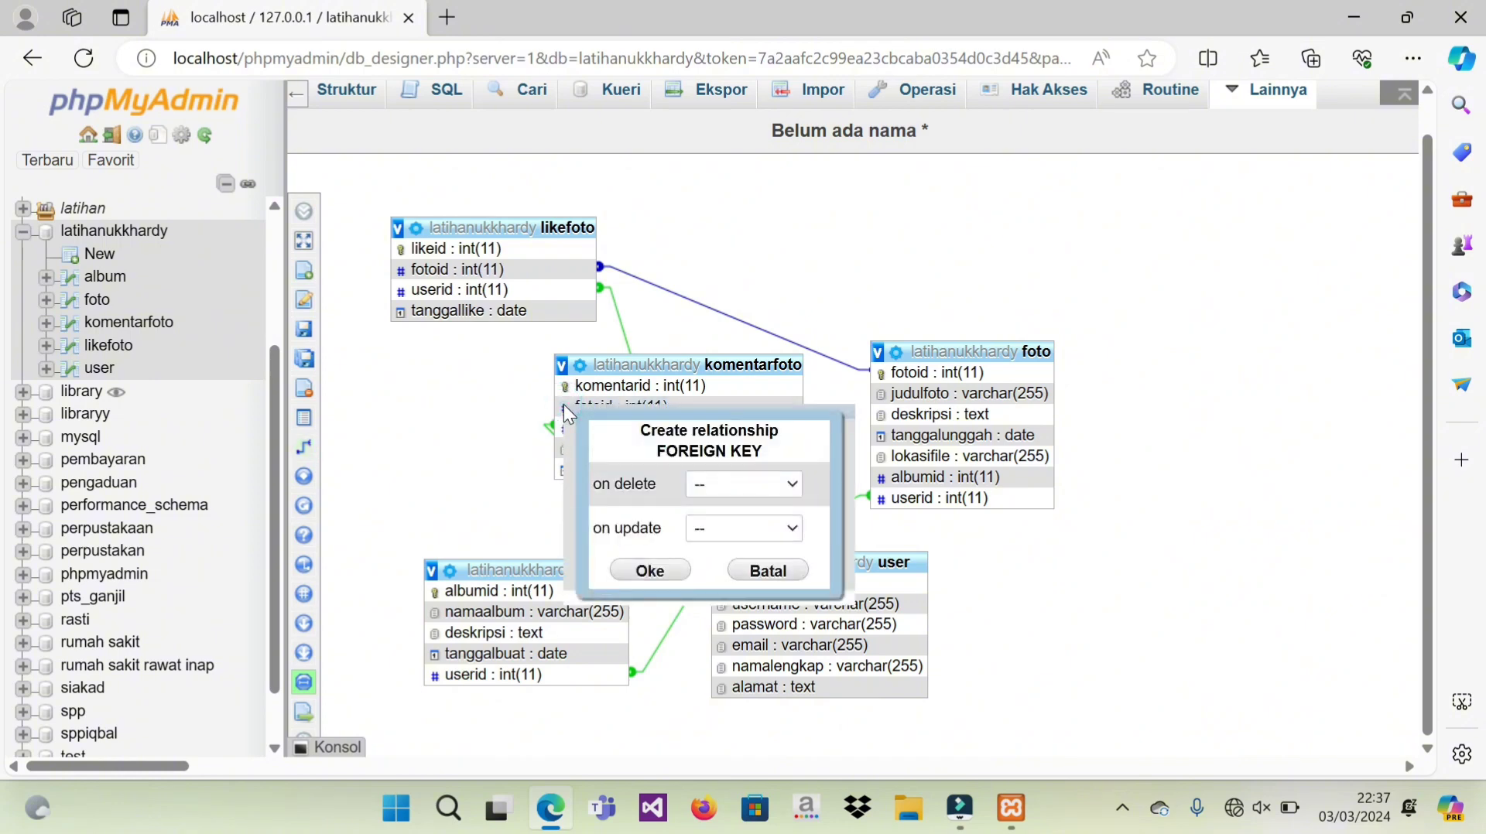
{"action": "left_click", "coordinate": [759, 486]}
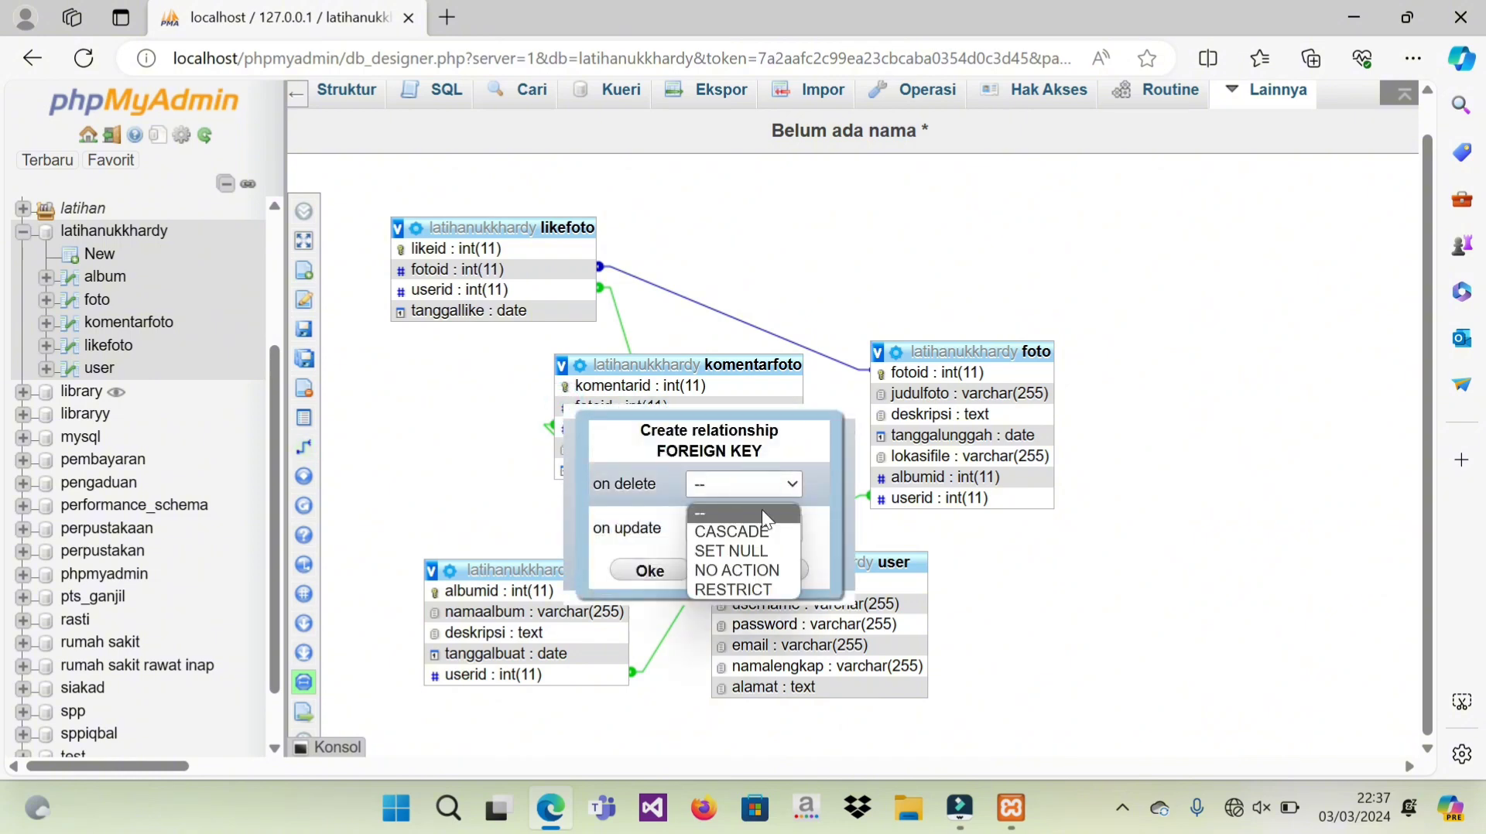
{"action": "left_click", "coordinate": [765, 531]}
{"action": "left_click", "coordinate": [776, 528]}
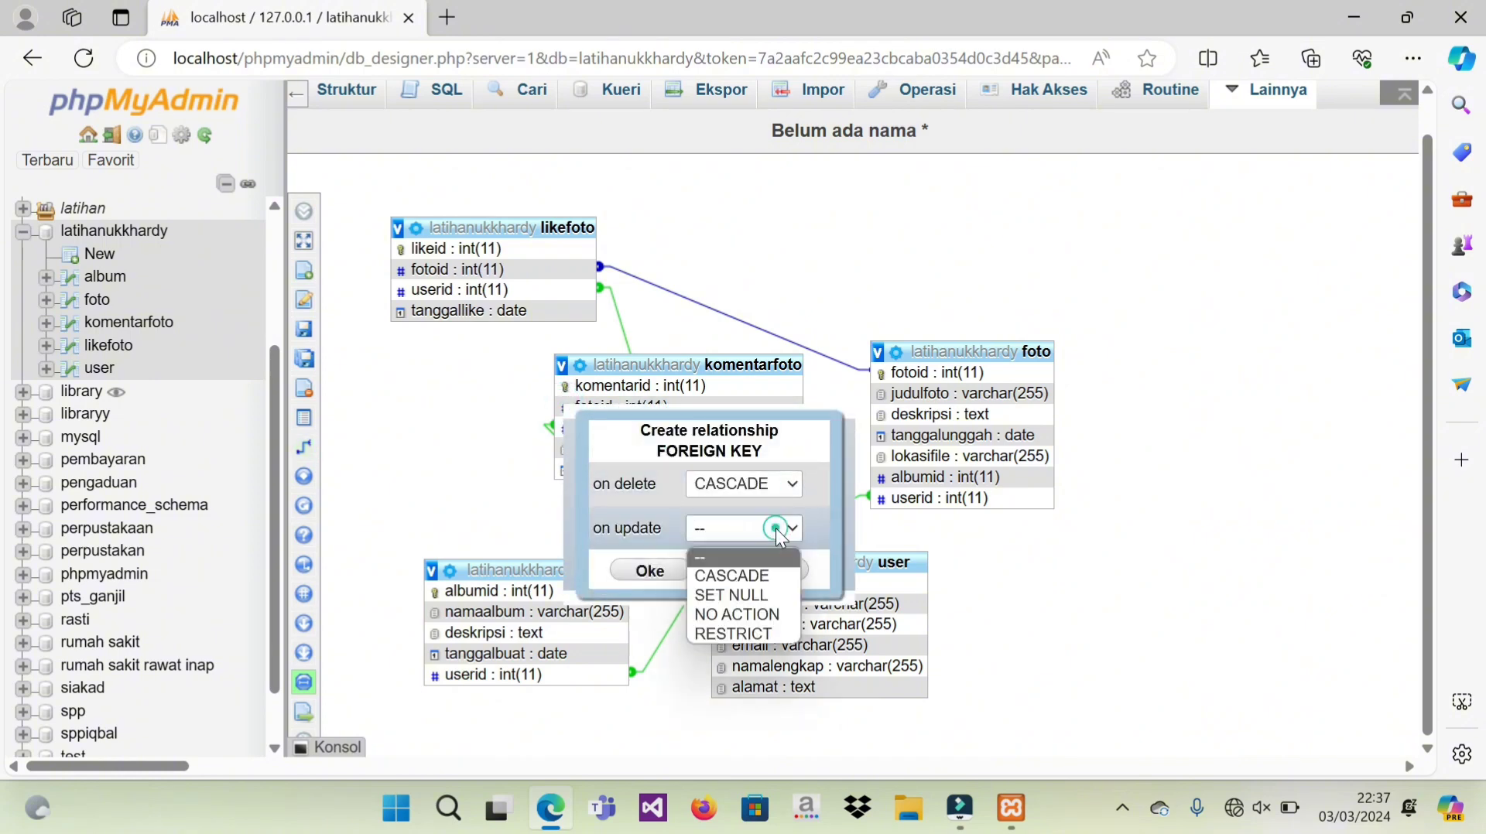
{"action": "left_click", "coordinate": [747, 576]}
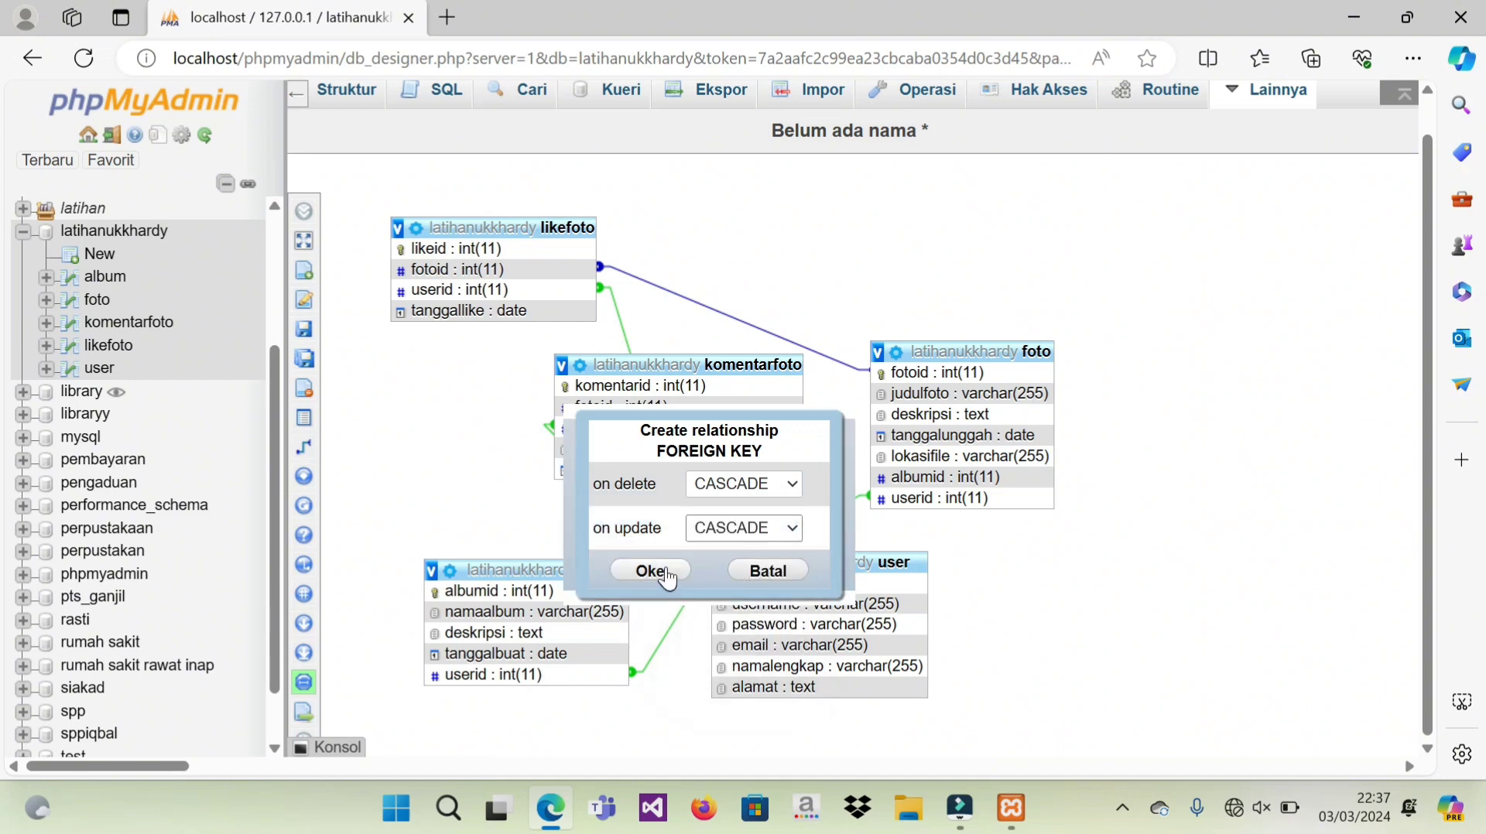
{"action": "left_click", "coordinate": [666, 573]}
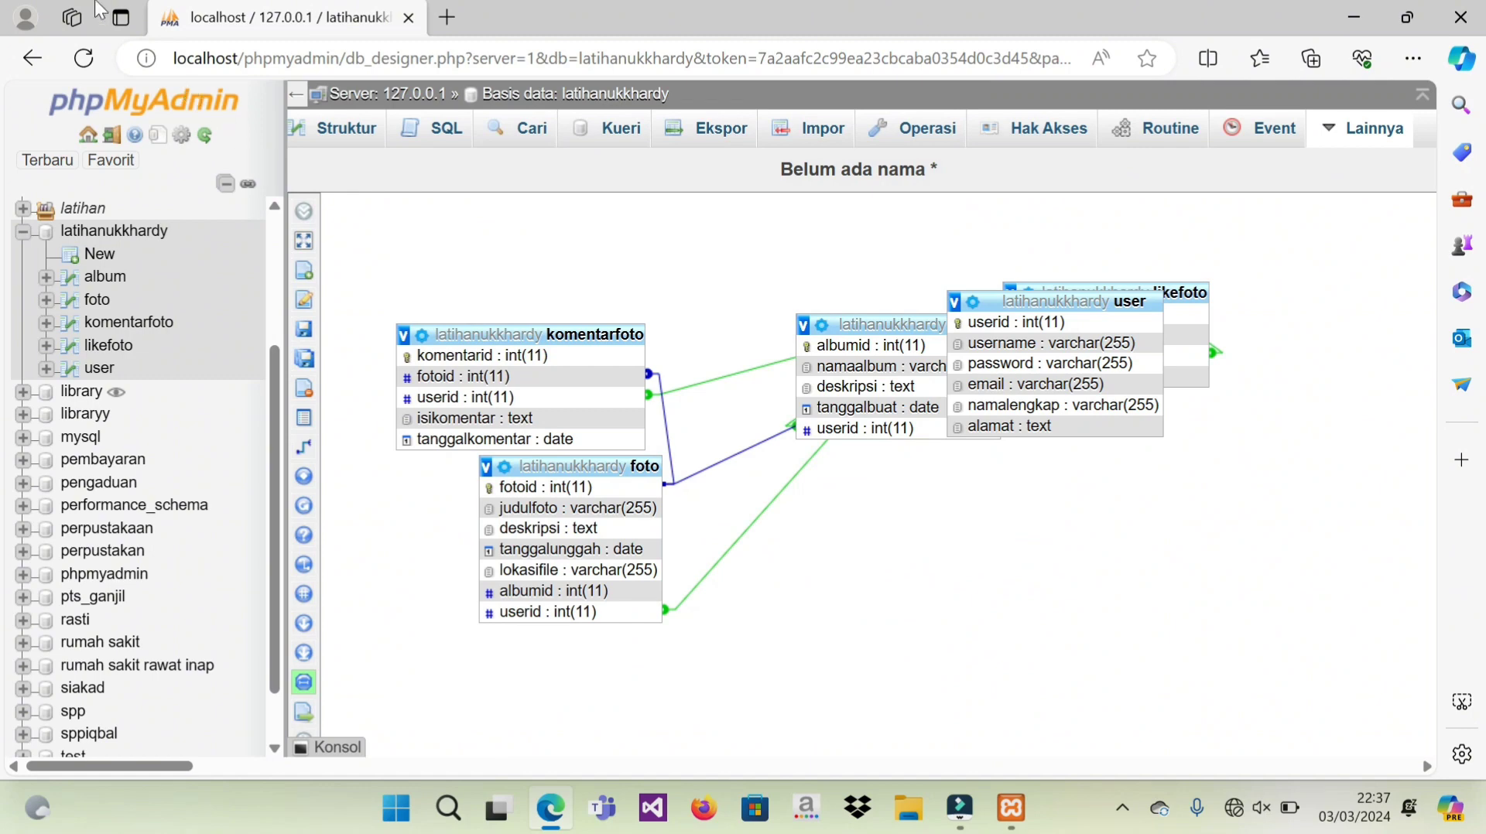
Step: Reload the designer page and spread the tables apart, with album beside user, komentarfoto below user, and foto between komentarfoto and likefoto
{"action": "left_click", "coordinate": [82, 67]}
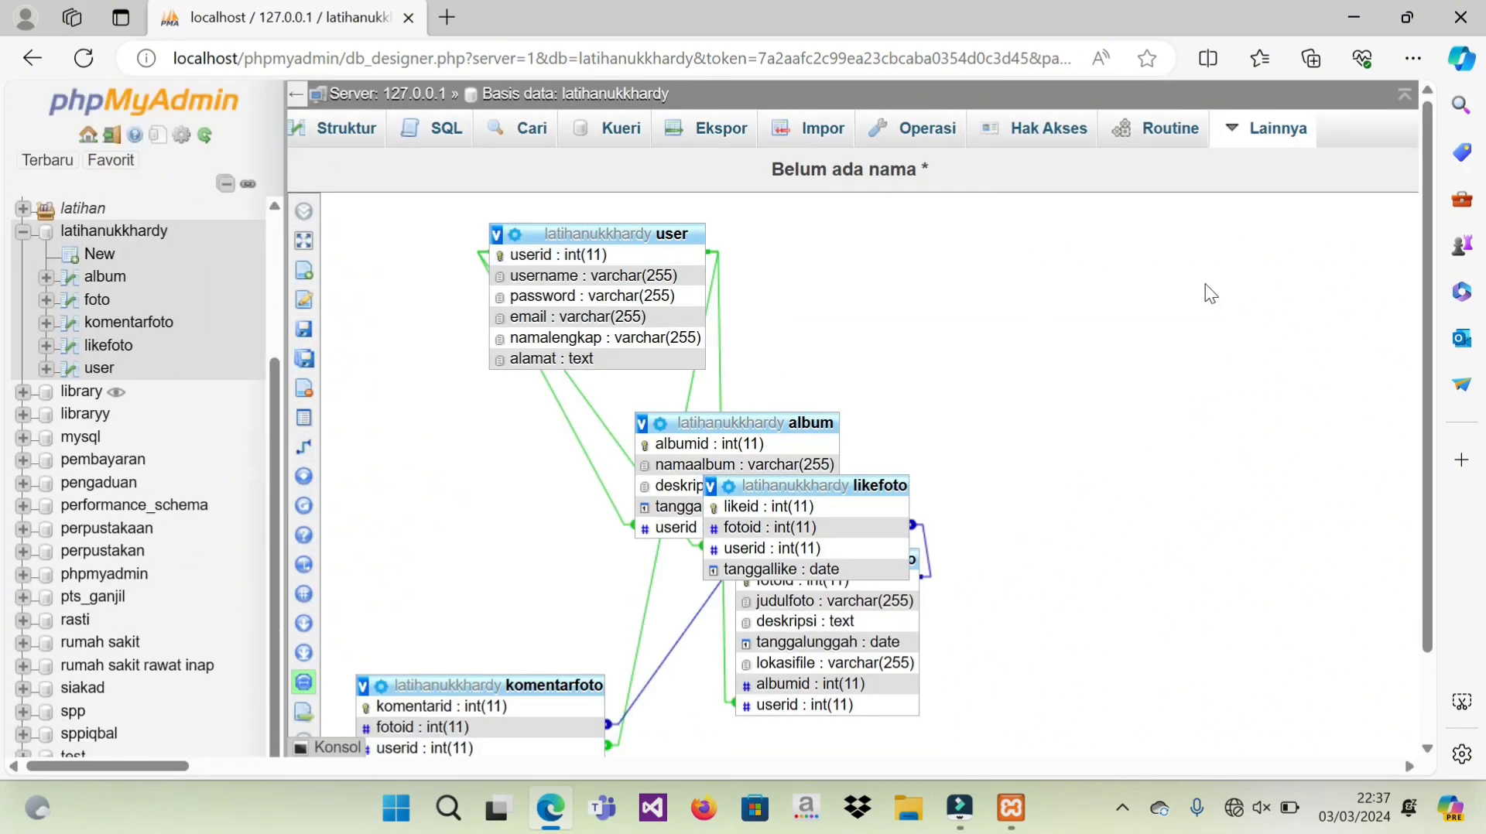
{"action": "left_click_drag", "start_coordinate": [844, 492], "coordinate": [1000, 378]}
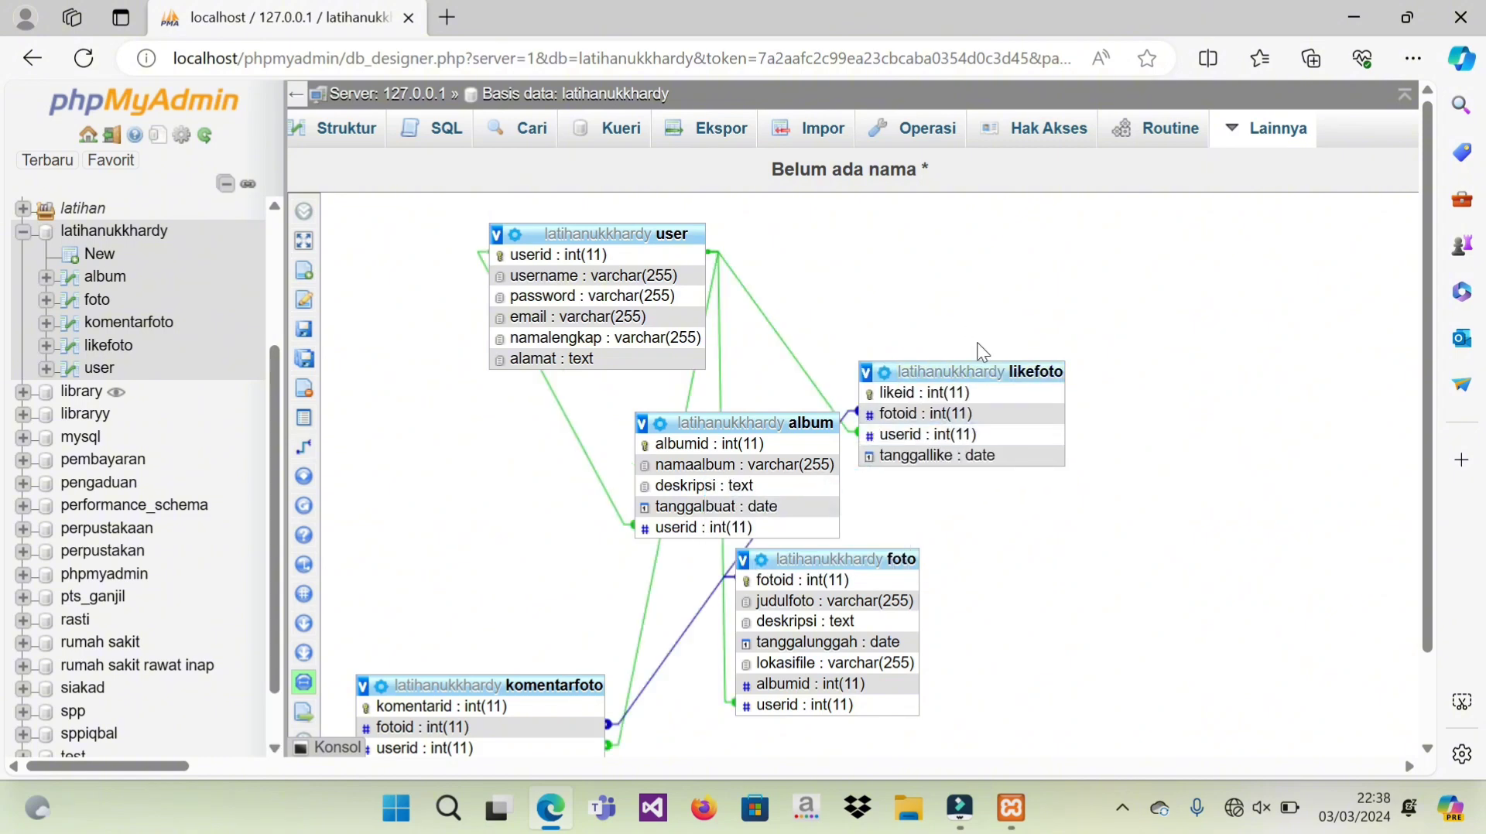
{"action": "left_click_drag", "start_coordinate": [986, 371], "coordinate": [1107, 418]}
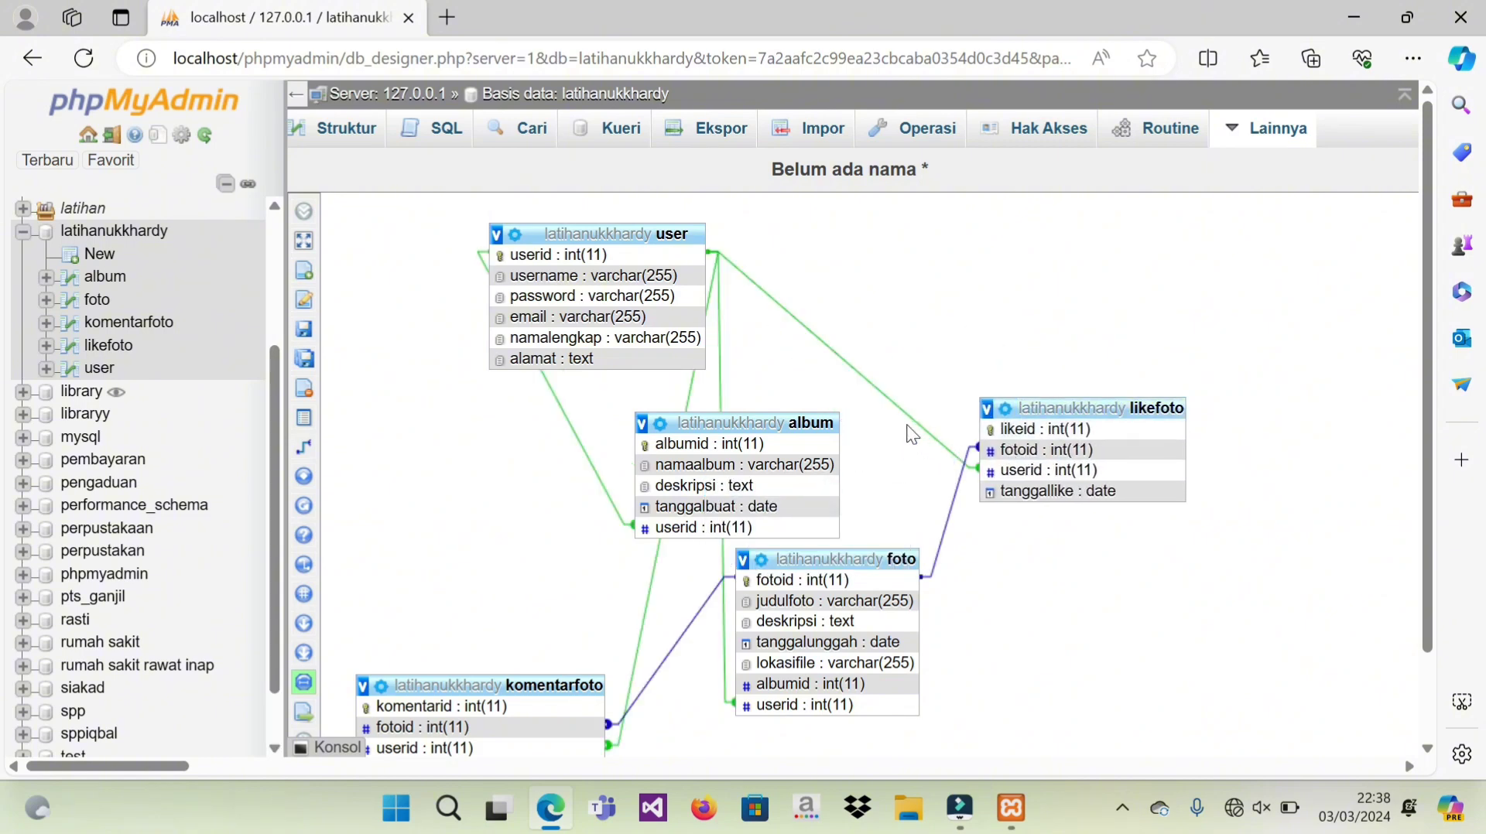
{"action": "left_click_drag", "start_coordinate": [812, 425], "coordinate": [1016, 242]}
{"action": "left_click_drag", "start_coordinate": [491, 687], "coordinate": [558, 470]}
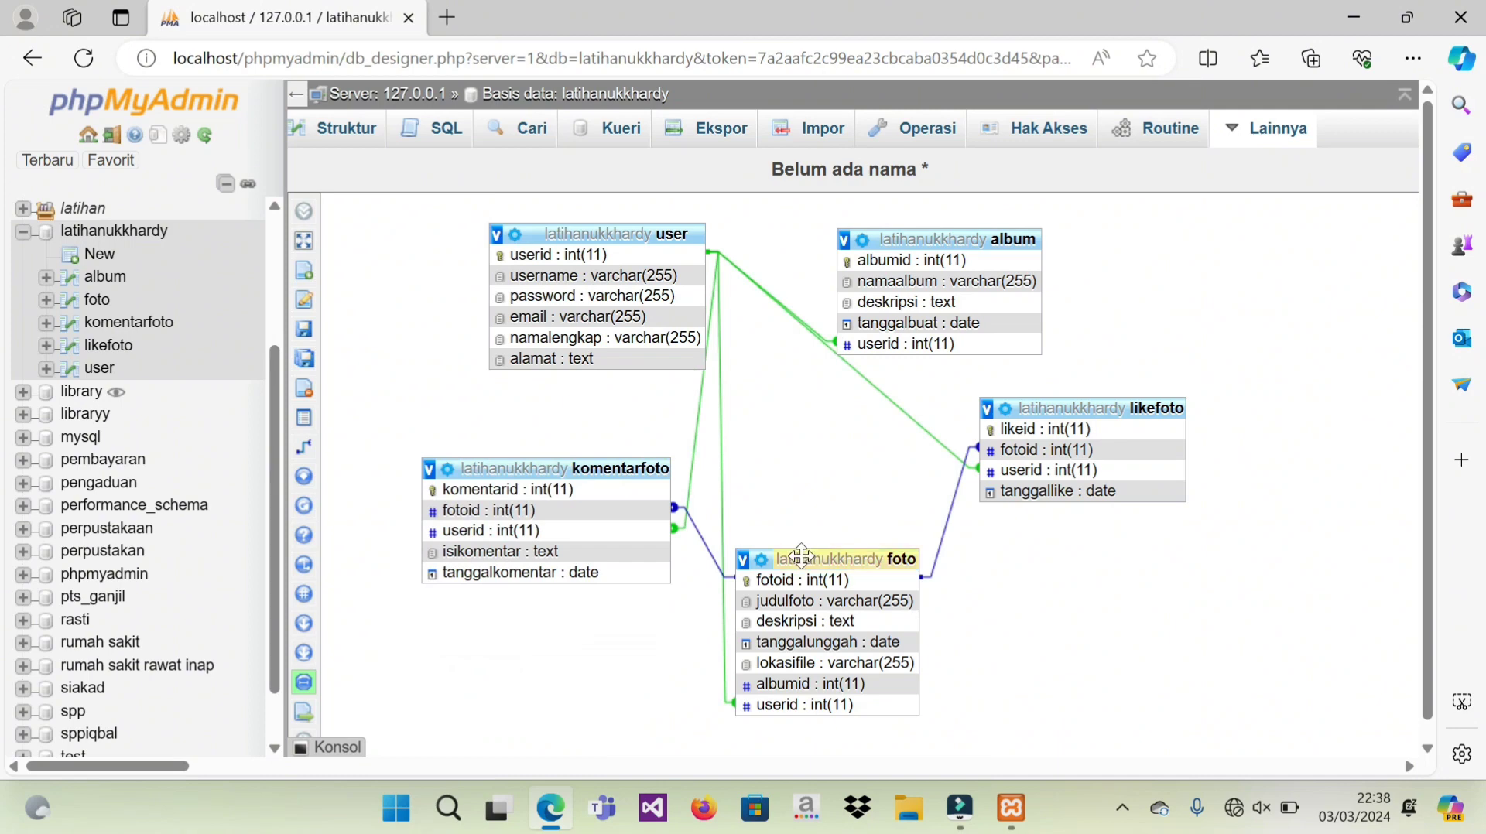
{"action": "left_click_drag", "start_coordinate": [801, 555], "coordinate": [806, 479]}
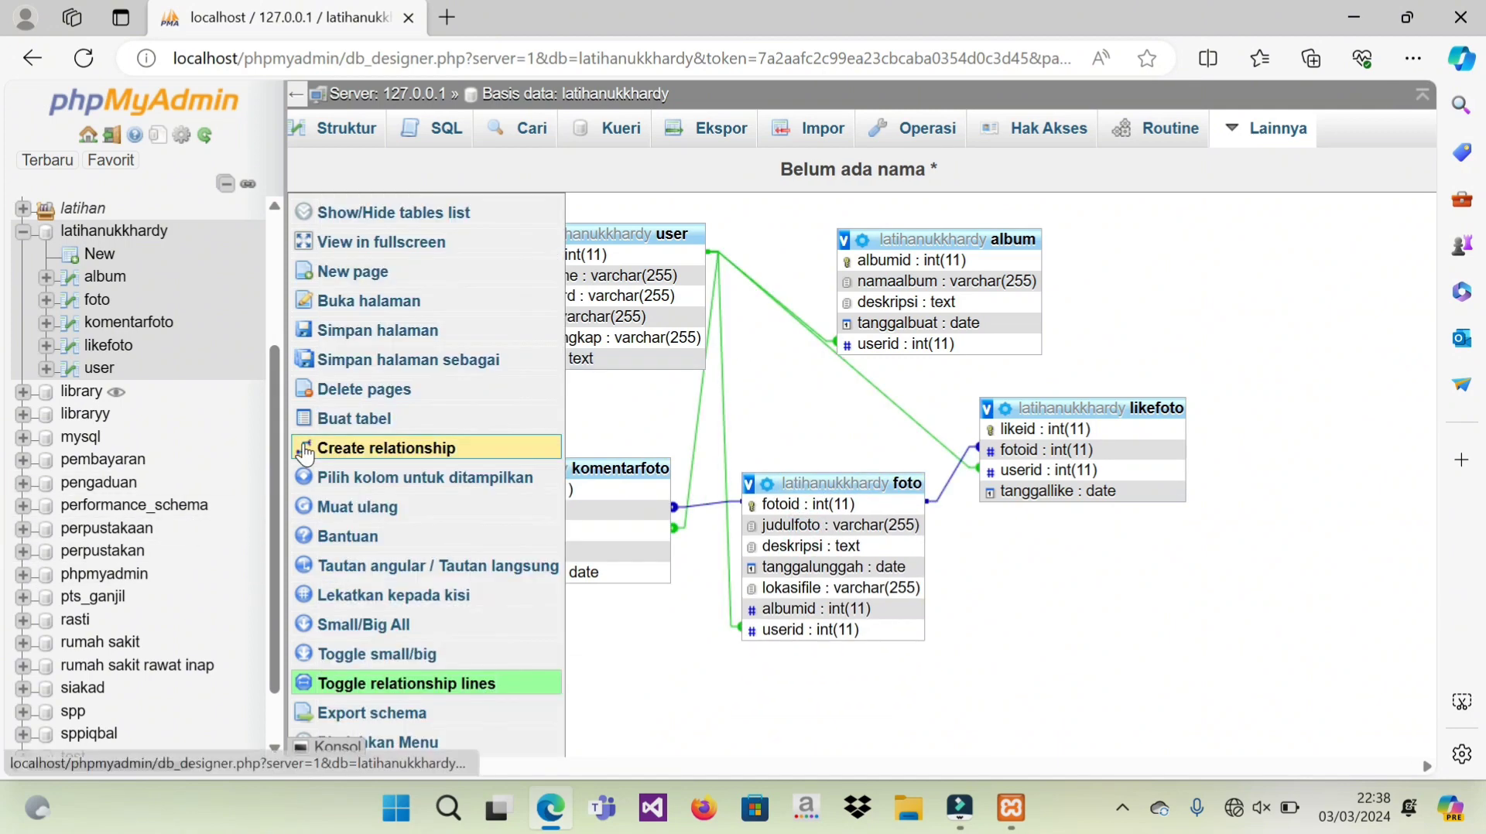
Step: Link foto.albumid to album.albumid with a foreign key, using CASCADE on delete and on update
{"action": "left_click", "coordinate": [344, 447]}
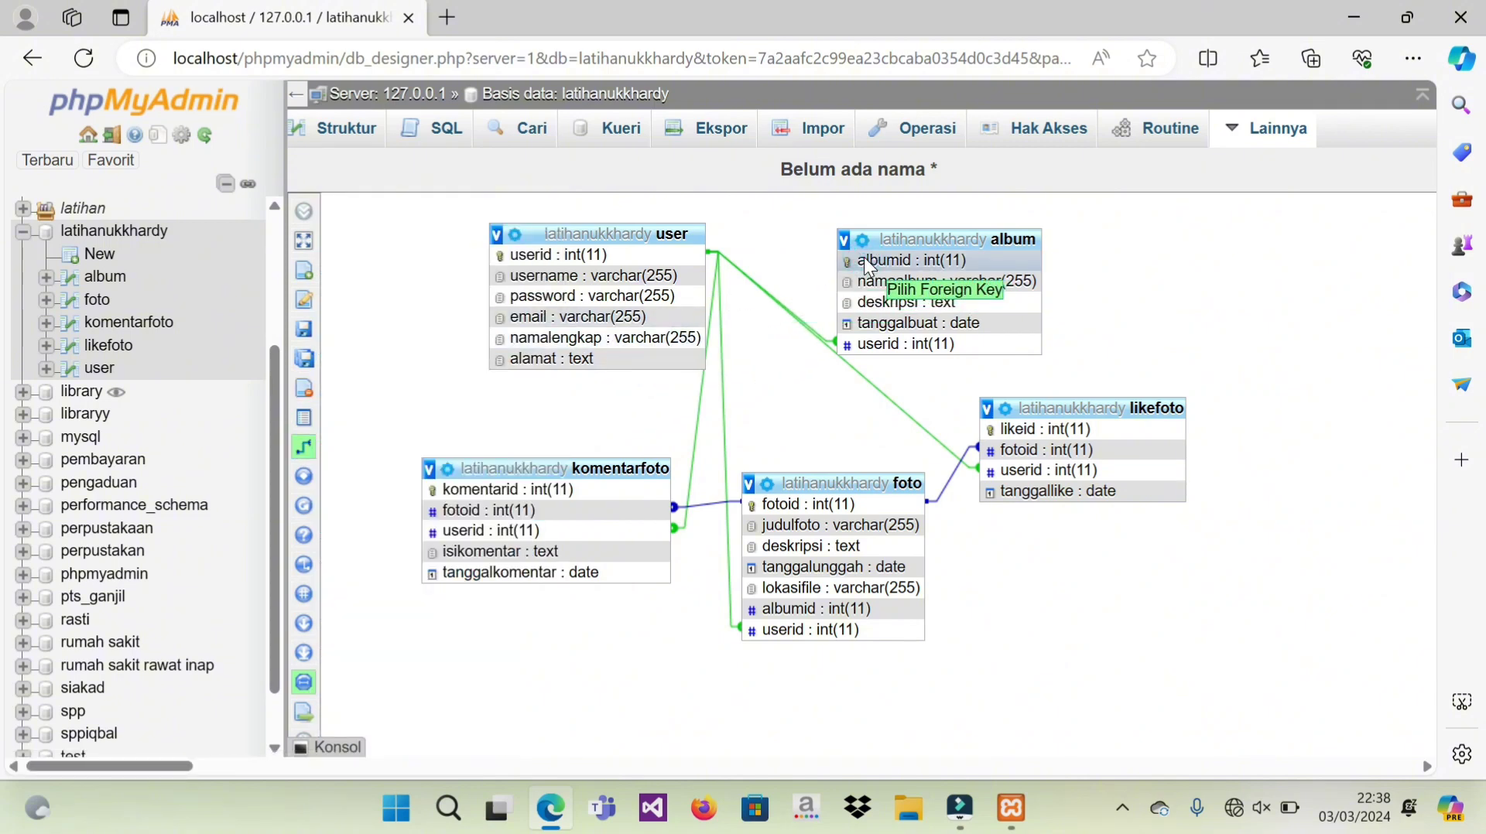
{"action": "left_click", "coordinate": [864, 257]}
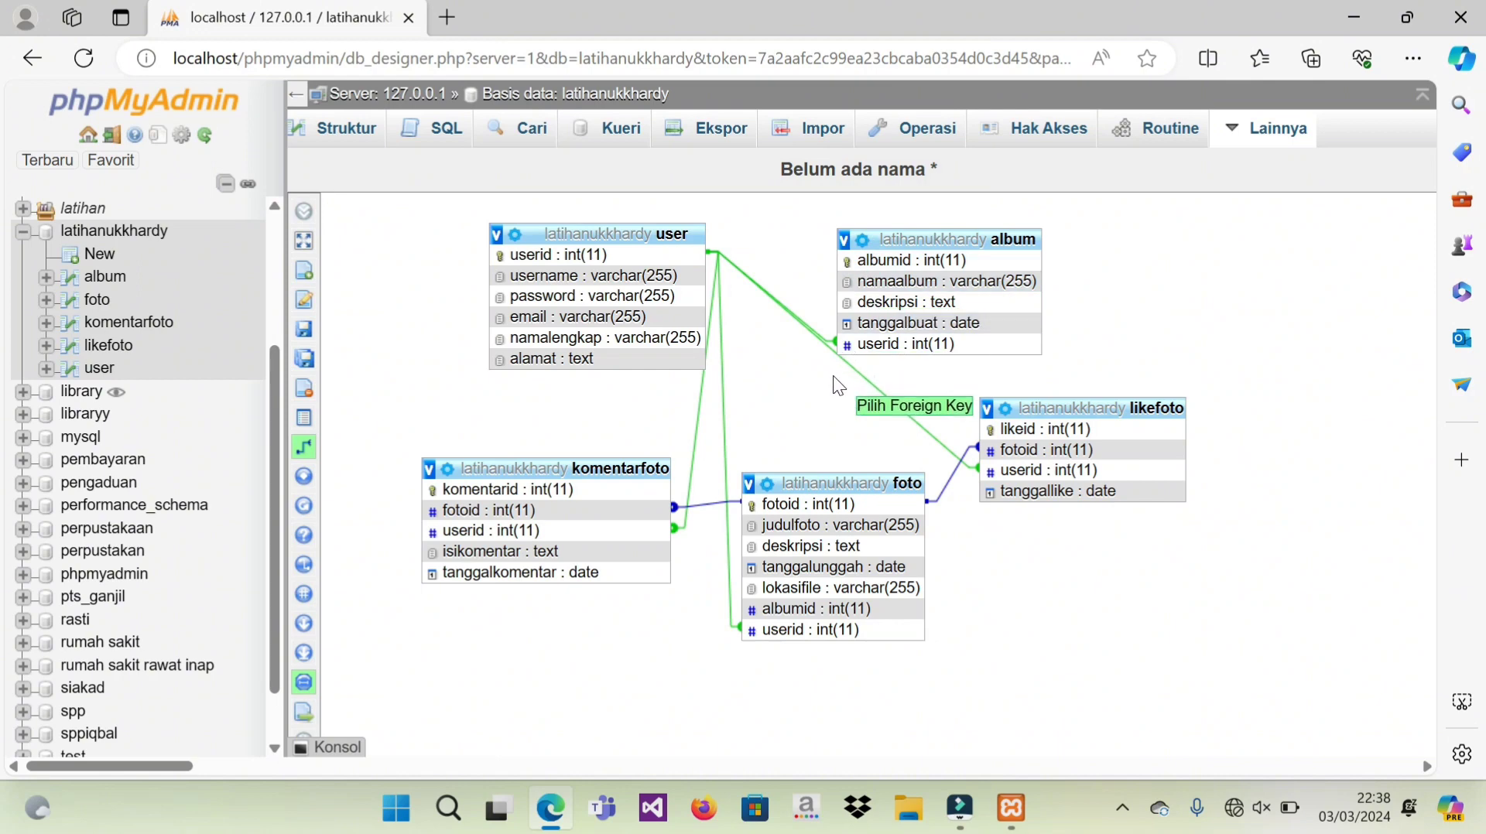
{"action": "left_click", "coordinate": [756, 612]}
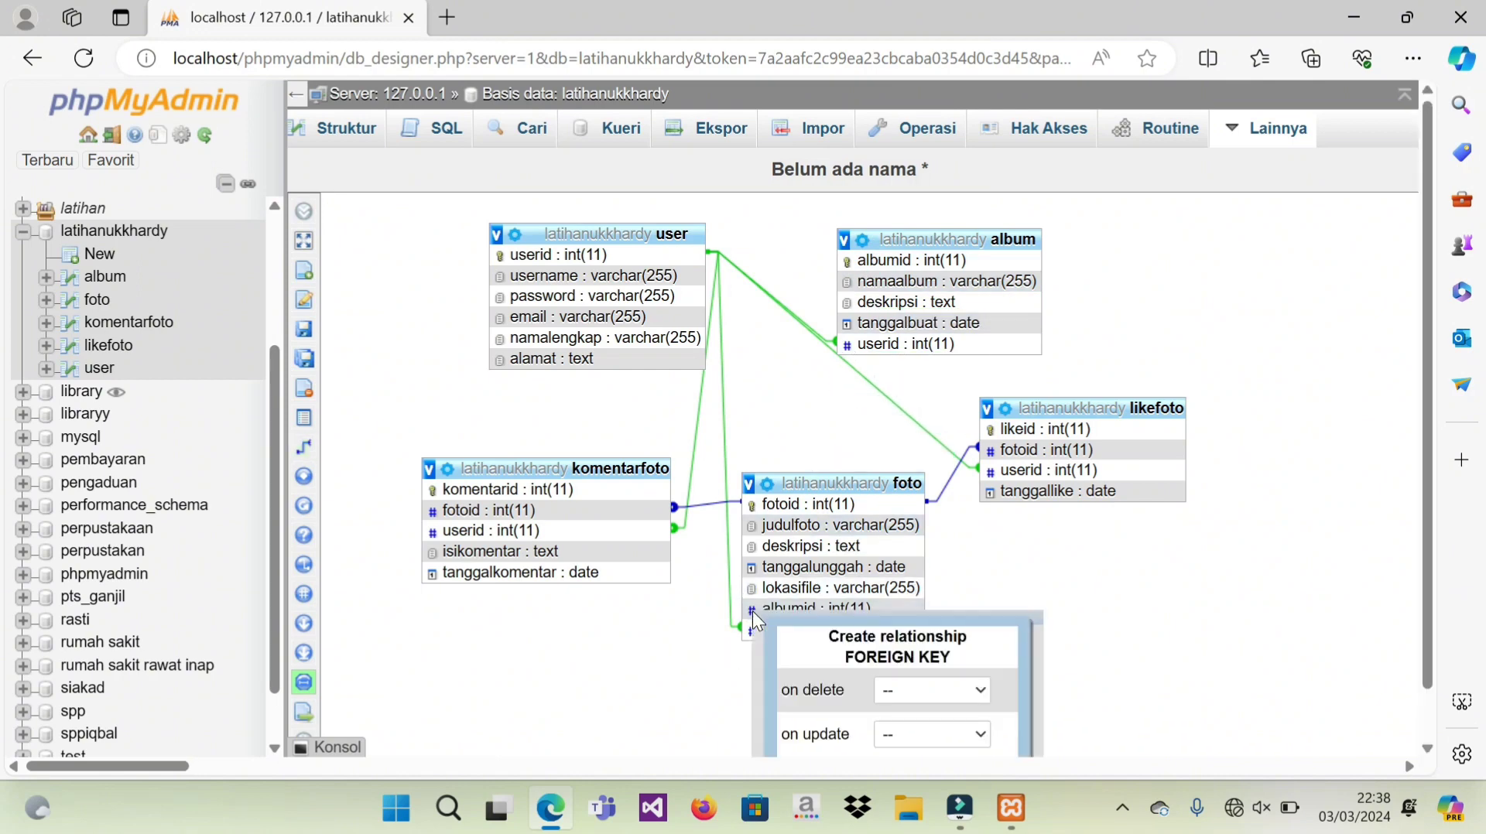
{"action": "left_click", "coordinate": [973, 692]}
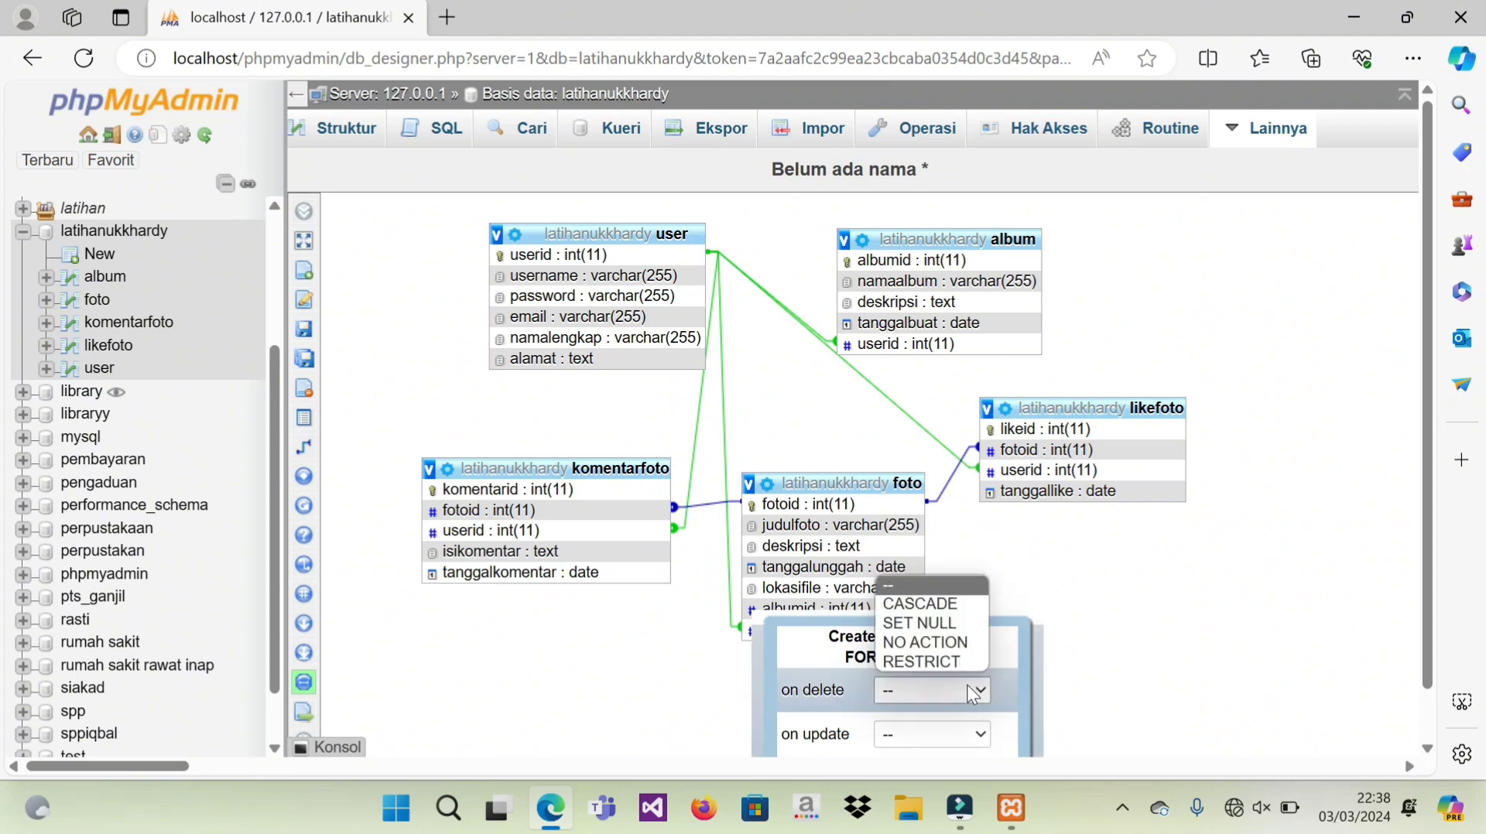
{"action": "left_click", "coordinate": [920, 604]}
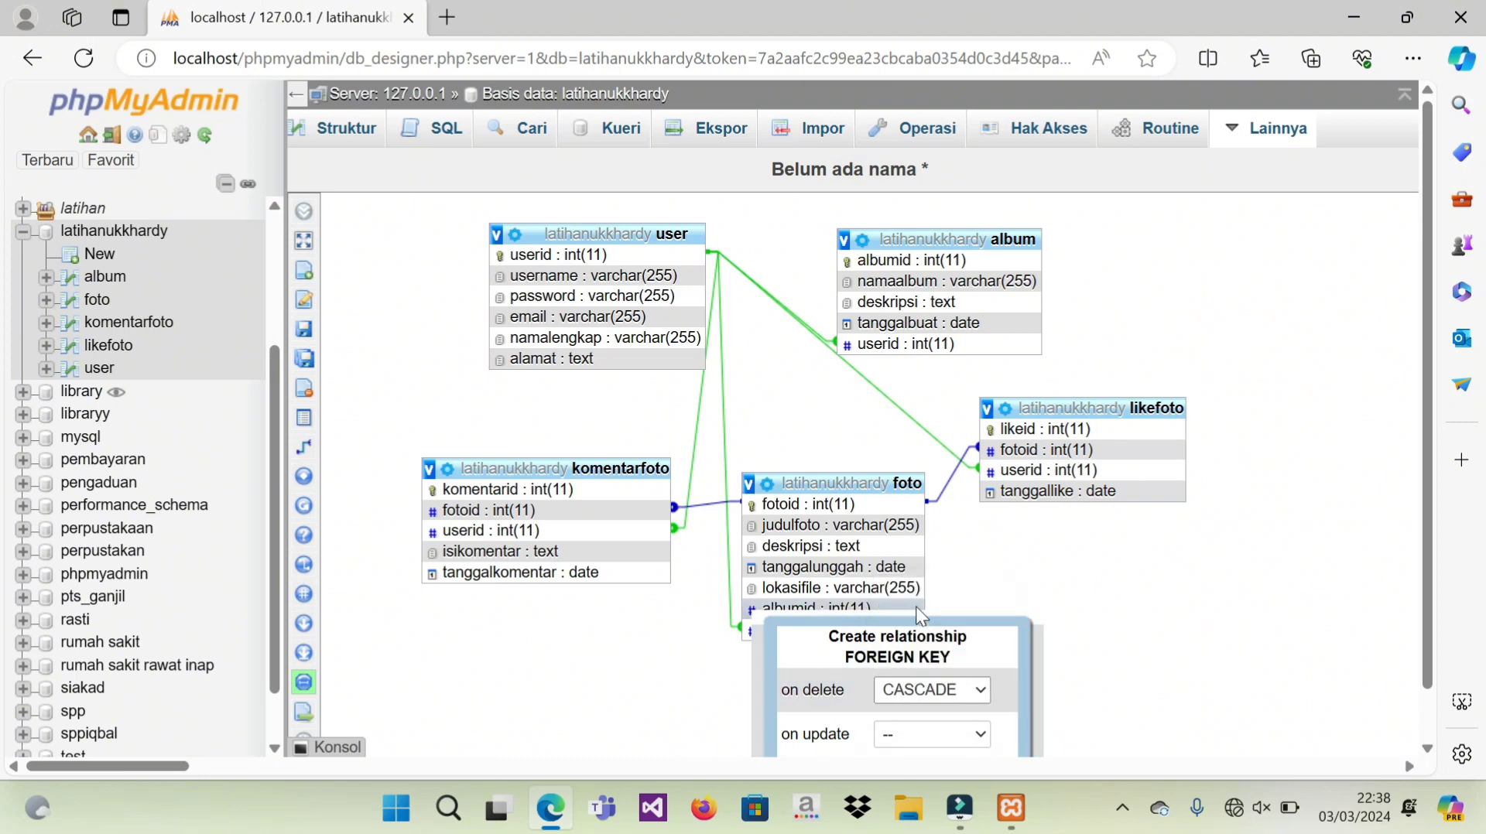
{"action": "left_click", "coordinate": [922, 737]}
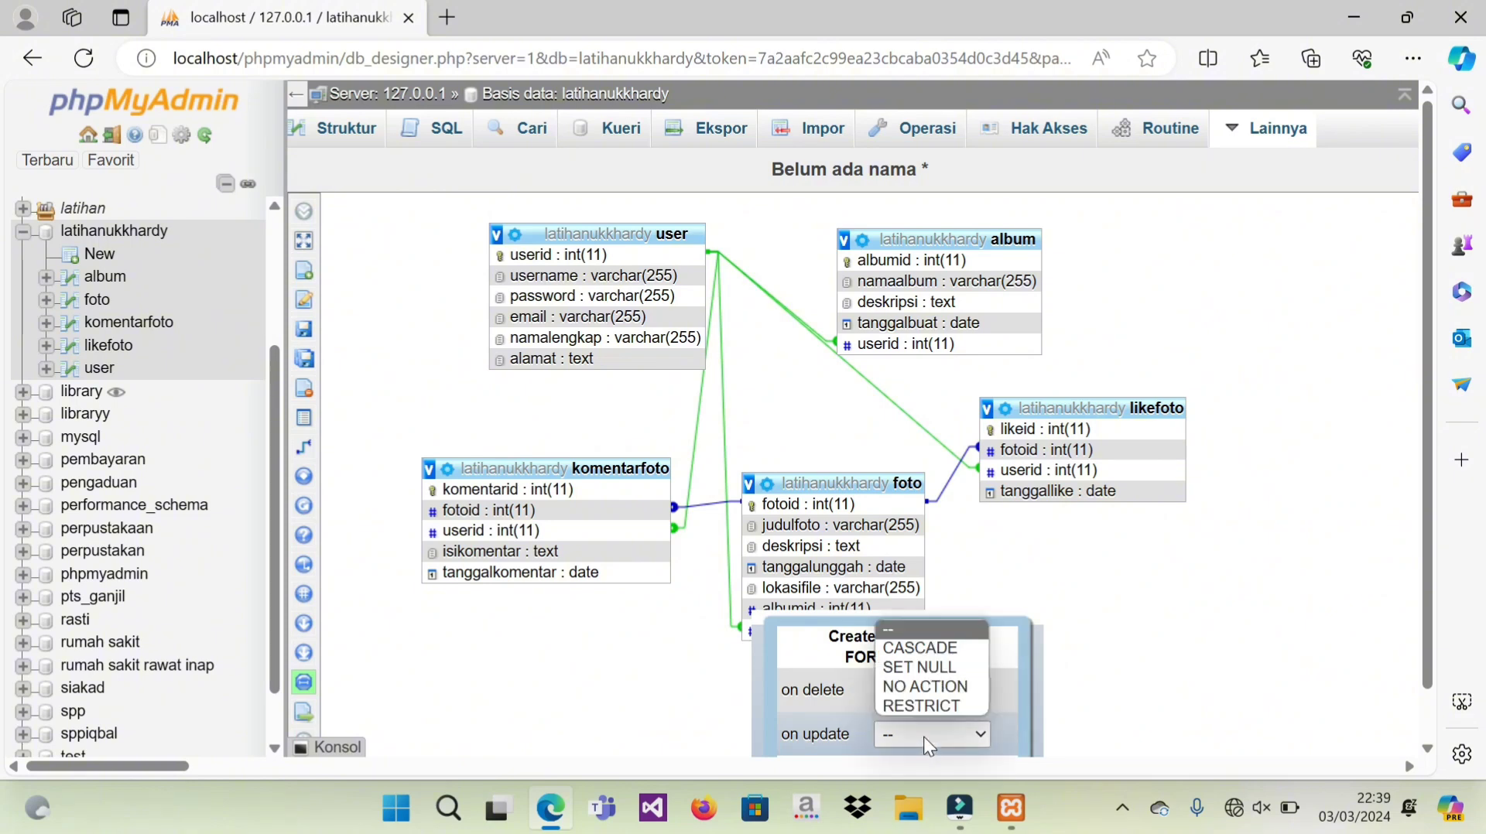
{"action": "left_click", "coordinate": [919, 649]}
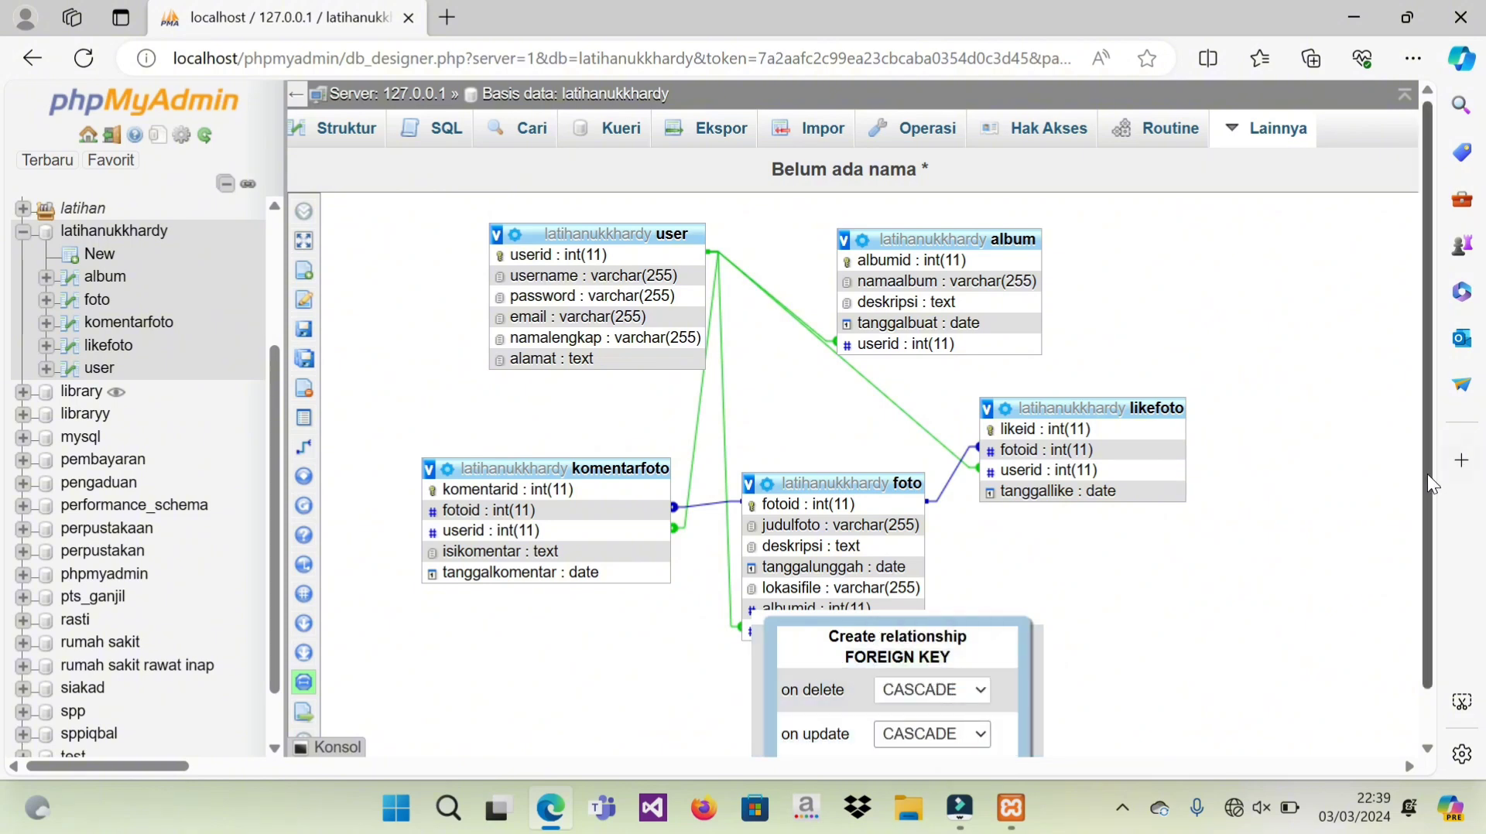
{"action": "left_click_drag", "start_coordinate": [1426, 473], "coordinate": [1425, 542]}
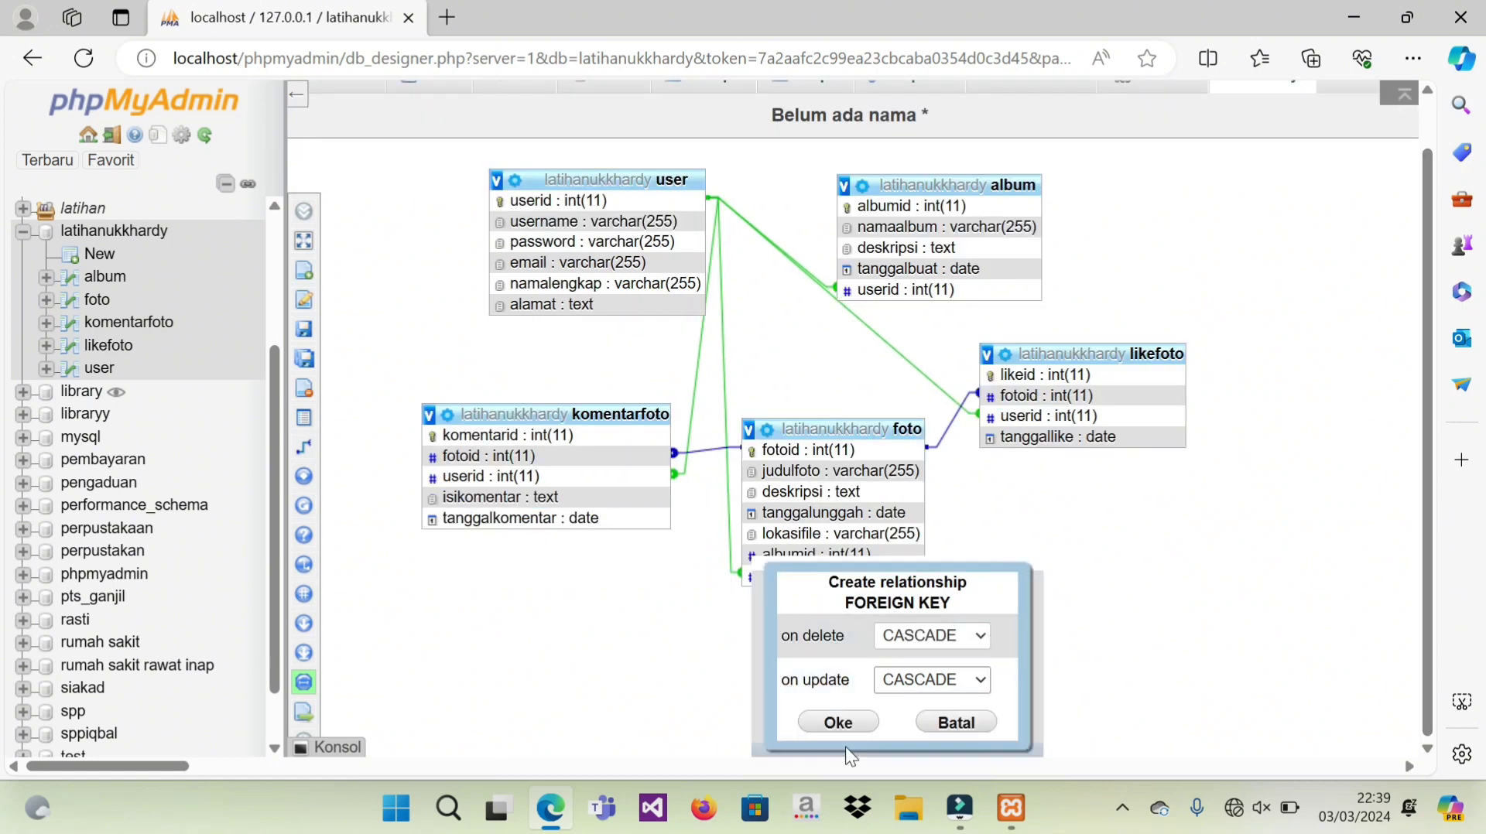
{"action": "left_click", "coordinate": [839, 721]}
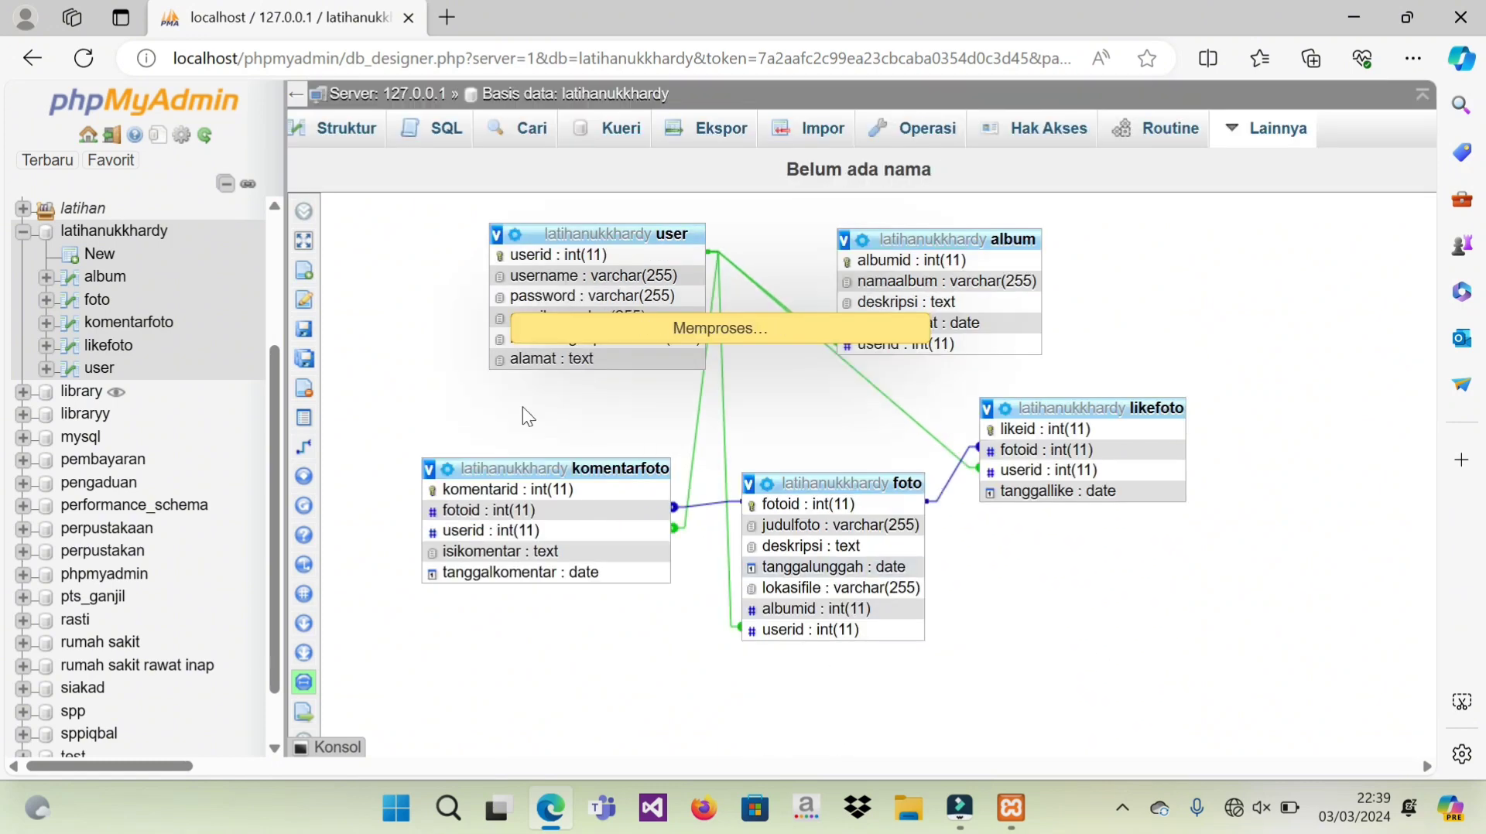
Step: Reload the designer page and arrange foto, komentarfoto and user in a central stack, with album and likefoto on opposite sides
{"action": "left_click", "coordinate": [341, 271]}
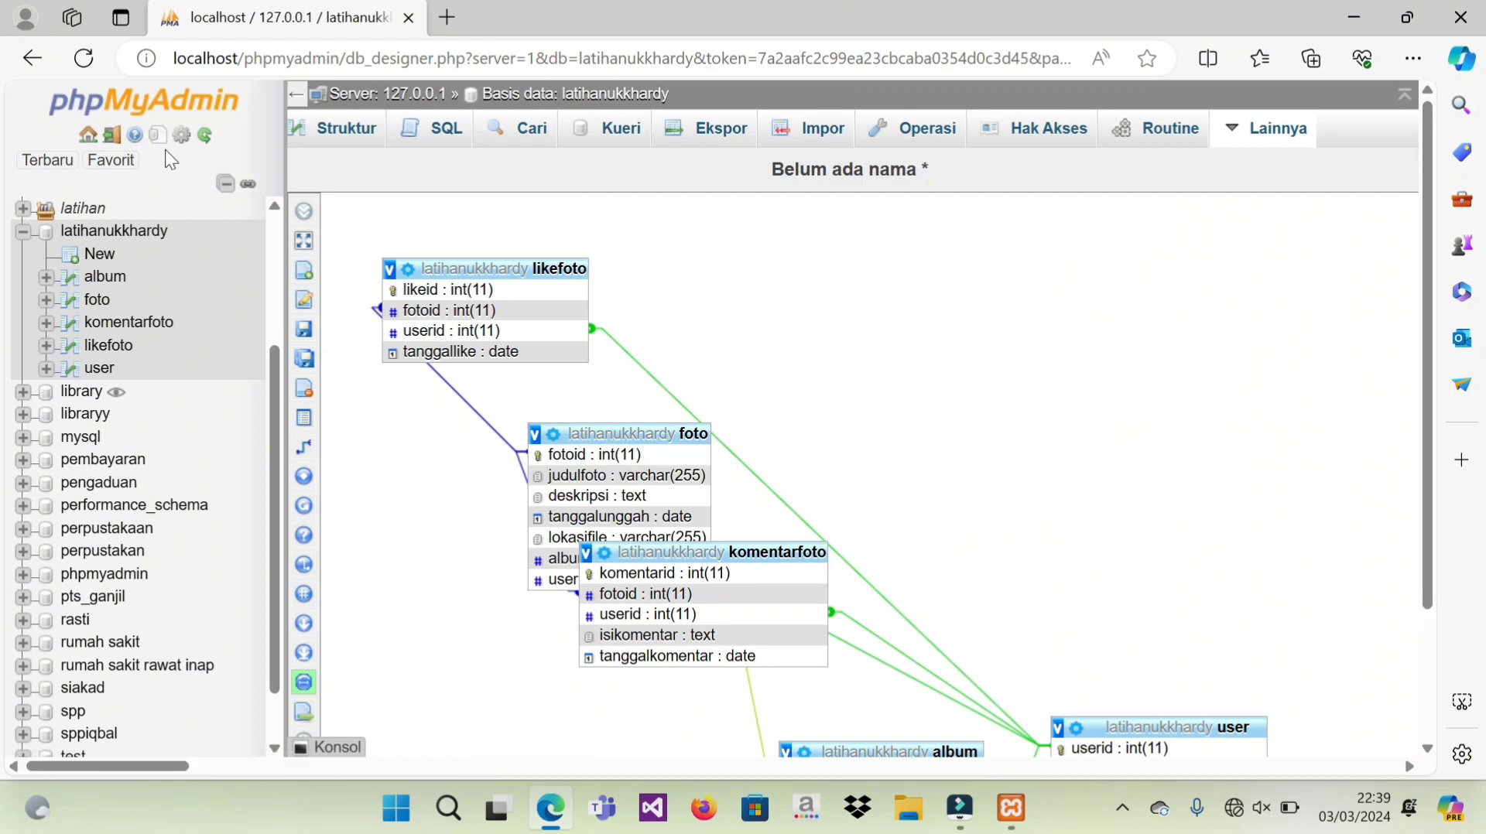
{"action": "left_click", "coordinate": [84, 58]}
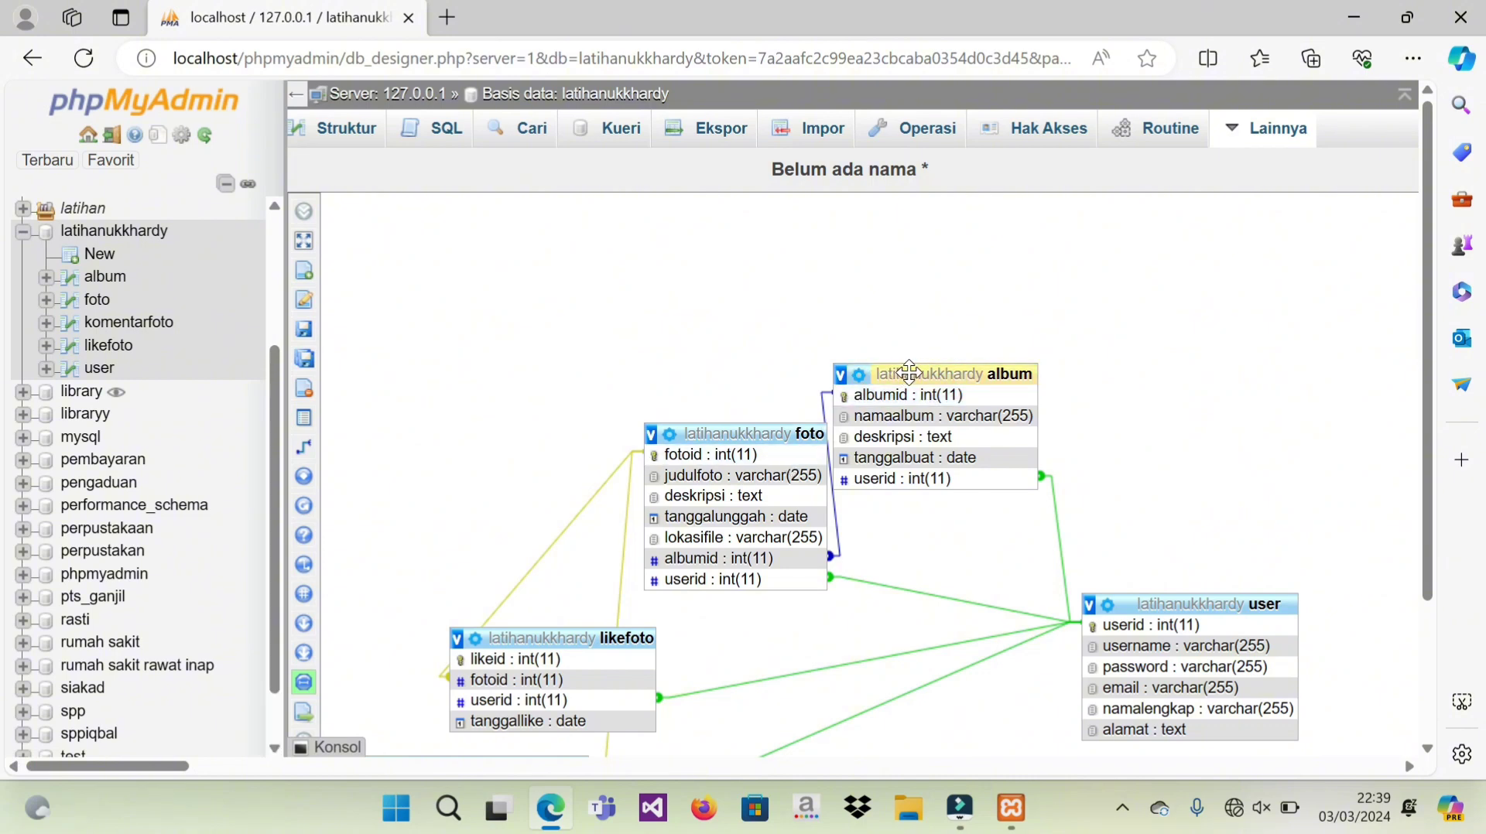
{"action": "left_click_drag", "start_coordinate": [862, 375], "coordinate": [495, 381]}
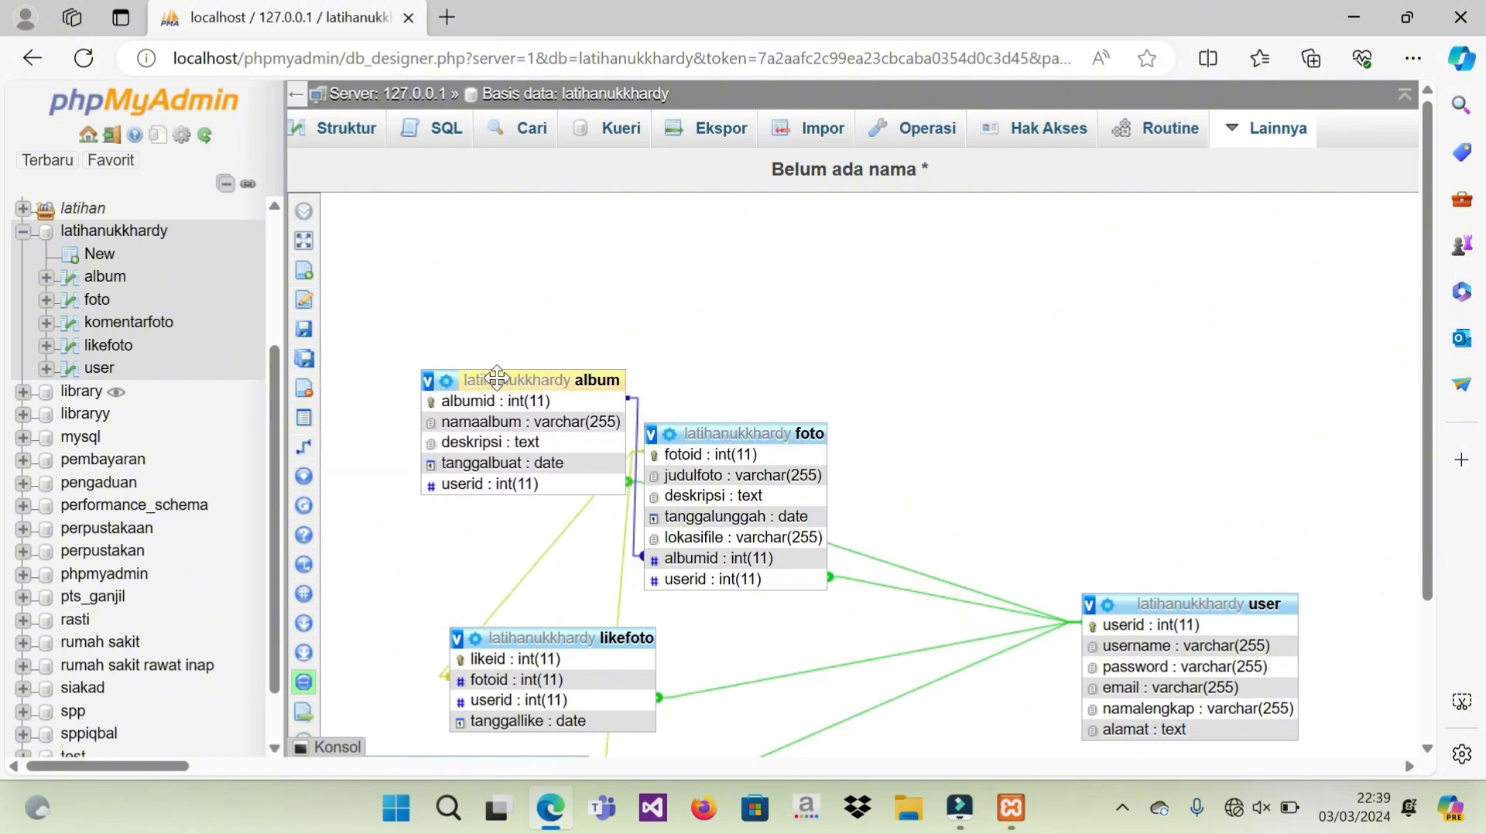
{"action": "left_click_drag", "start_coordinate": [747, 438], "coordinate": [865, 226]}
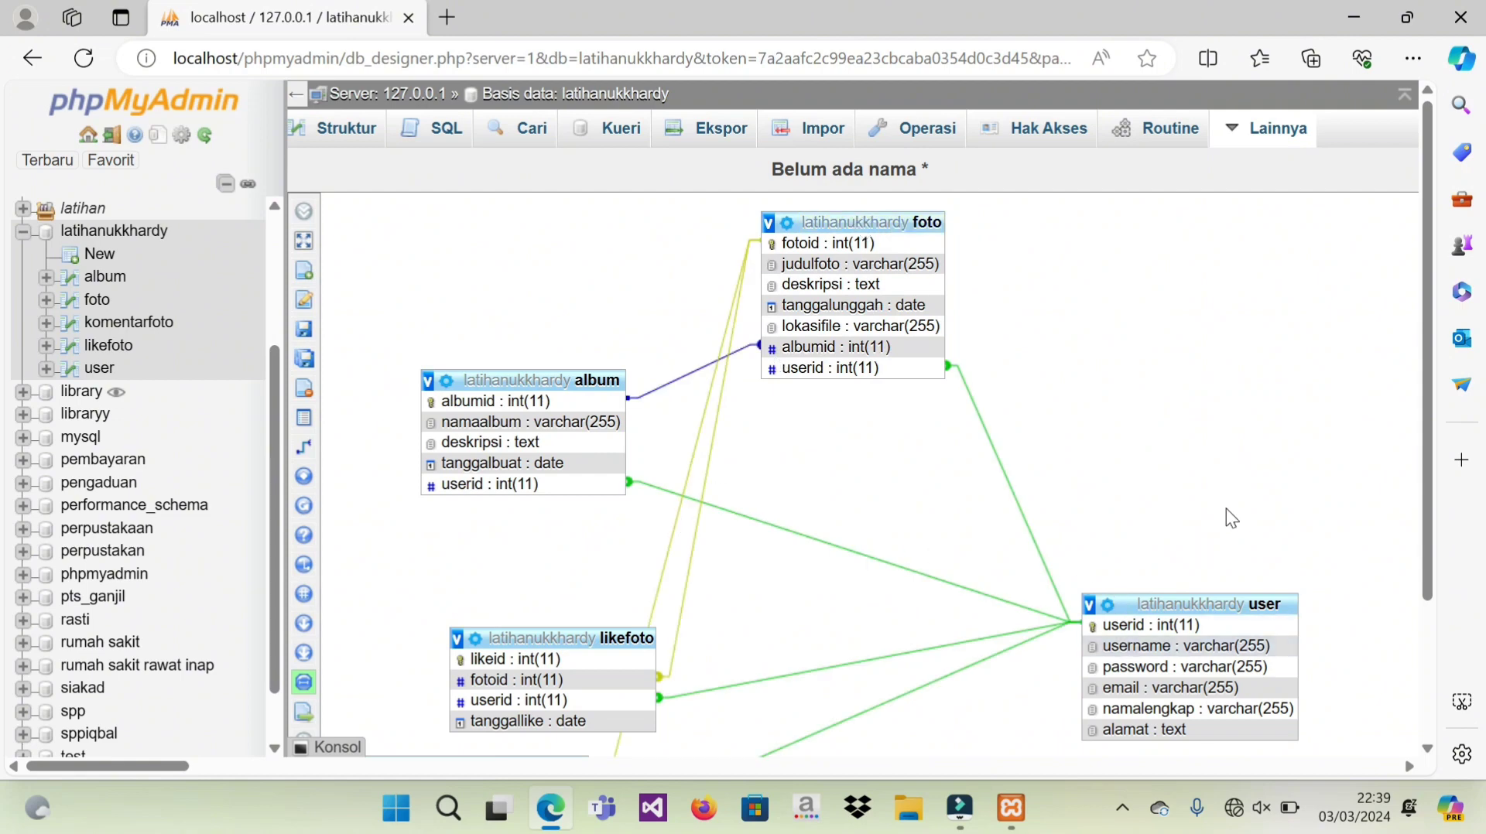
{"action": "left_click_drag", "start_coordinate": [1429, 515], "coordinate": [1446, 592]}
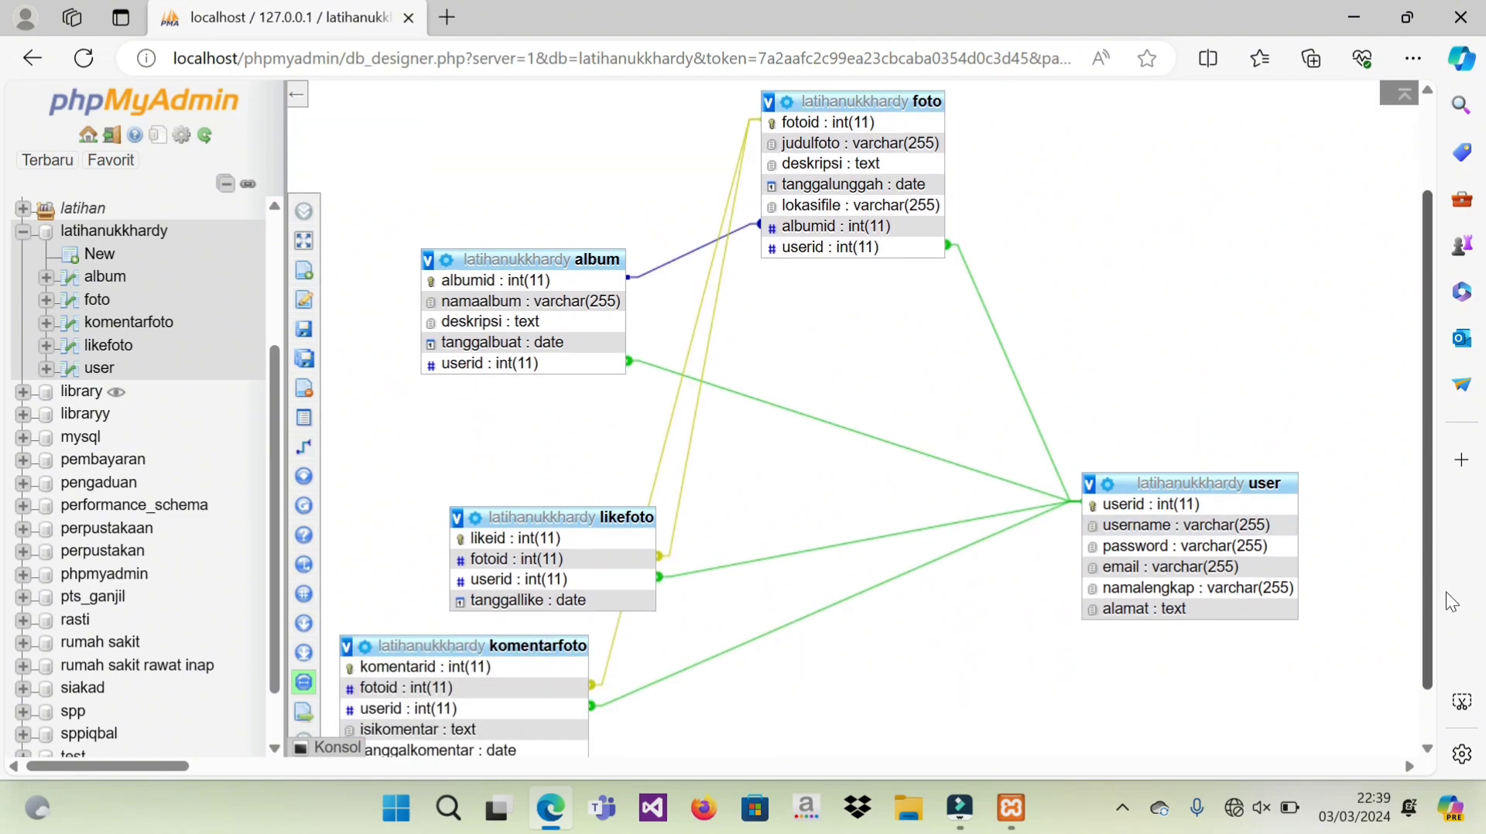
{"action": "left_click_drag", "start_coordinate": [420, 649], "coordinate": [825, 315]}
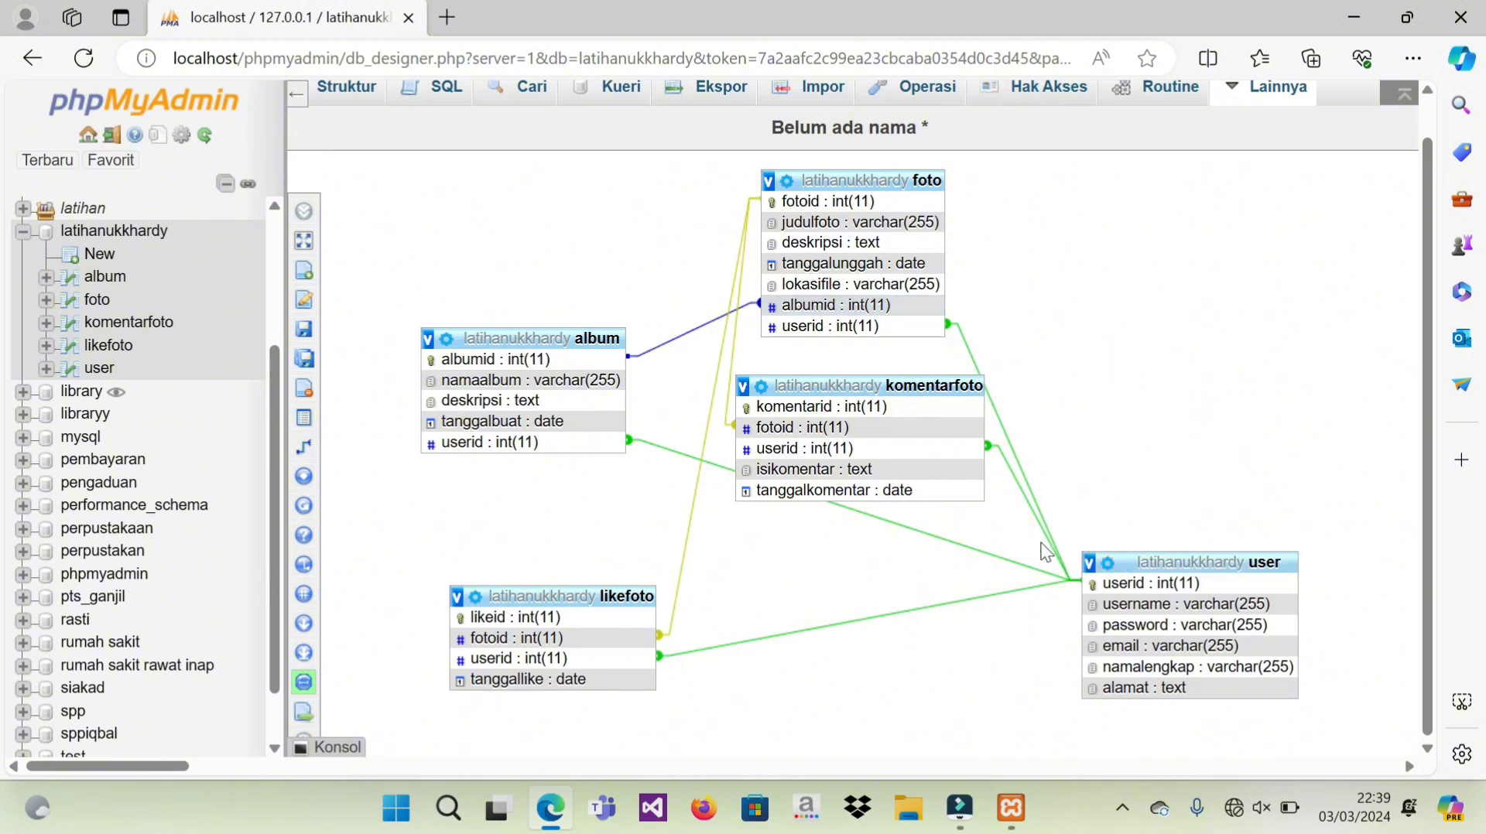
{"action": "left_click_drag", "start_coordinate": [1154, 551], "coordinate": [846, 565]}
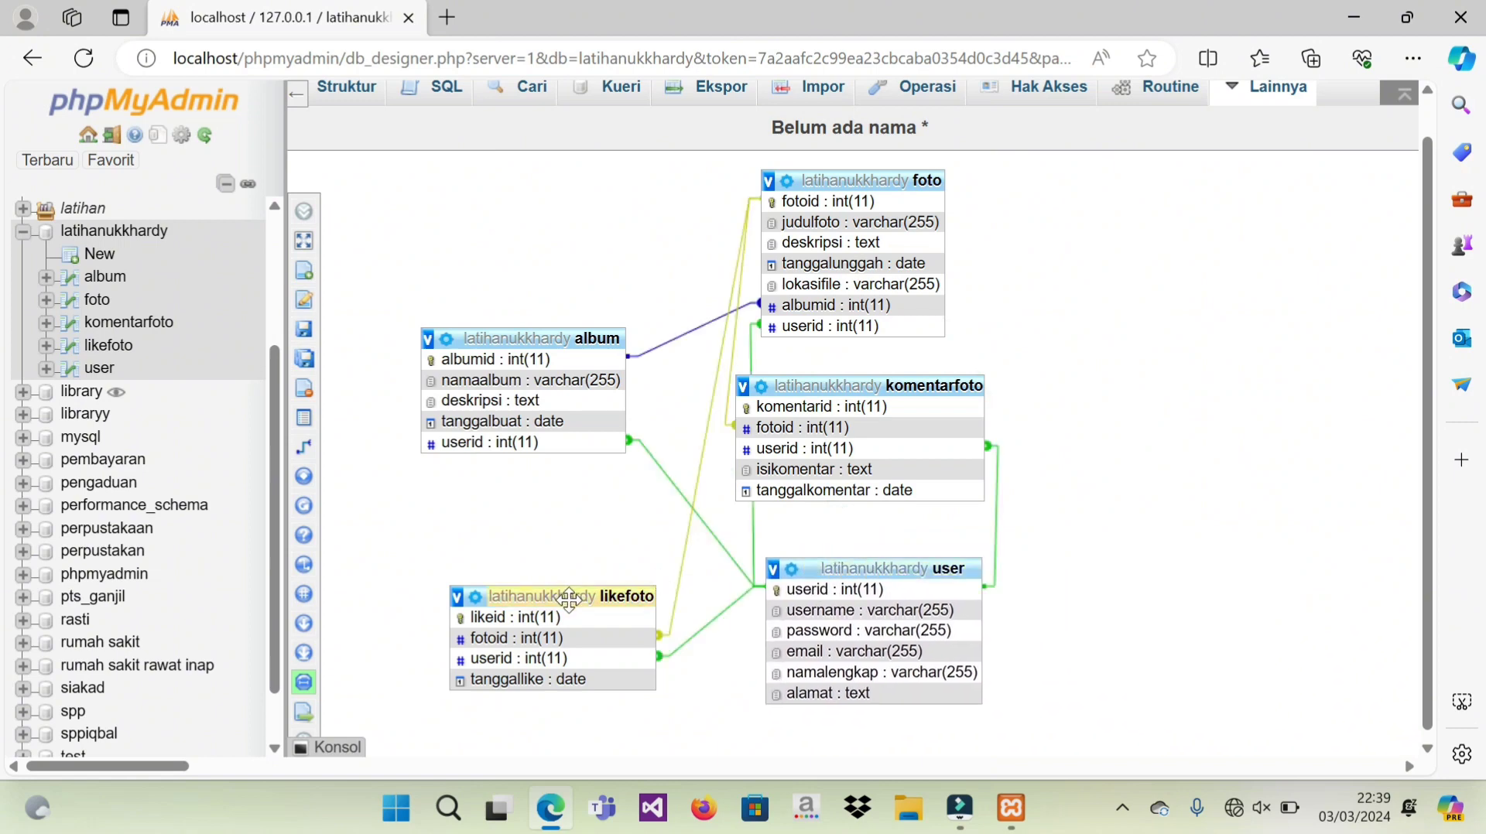
{"action": "left_click_drag", "start_coordinate": [572, 598], "coordinate": [1220, 341]}
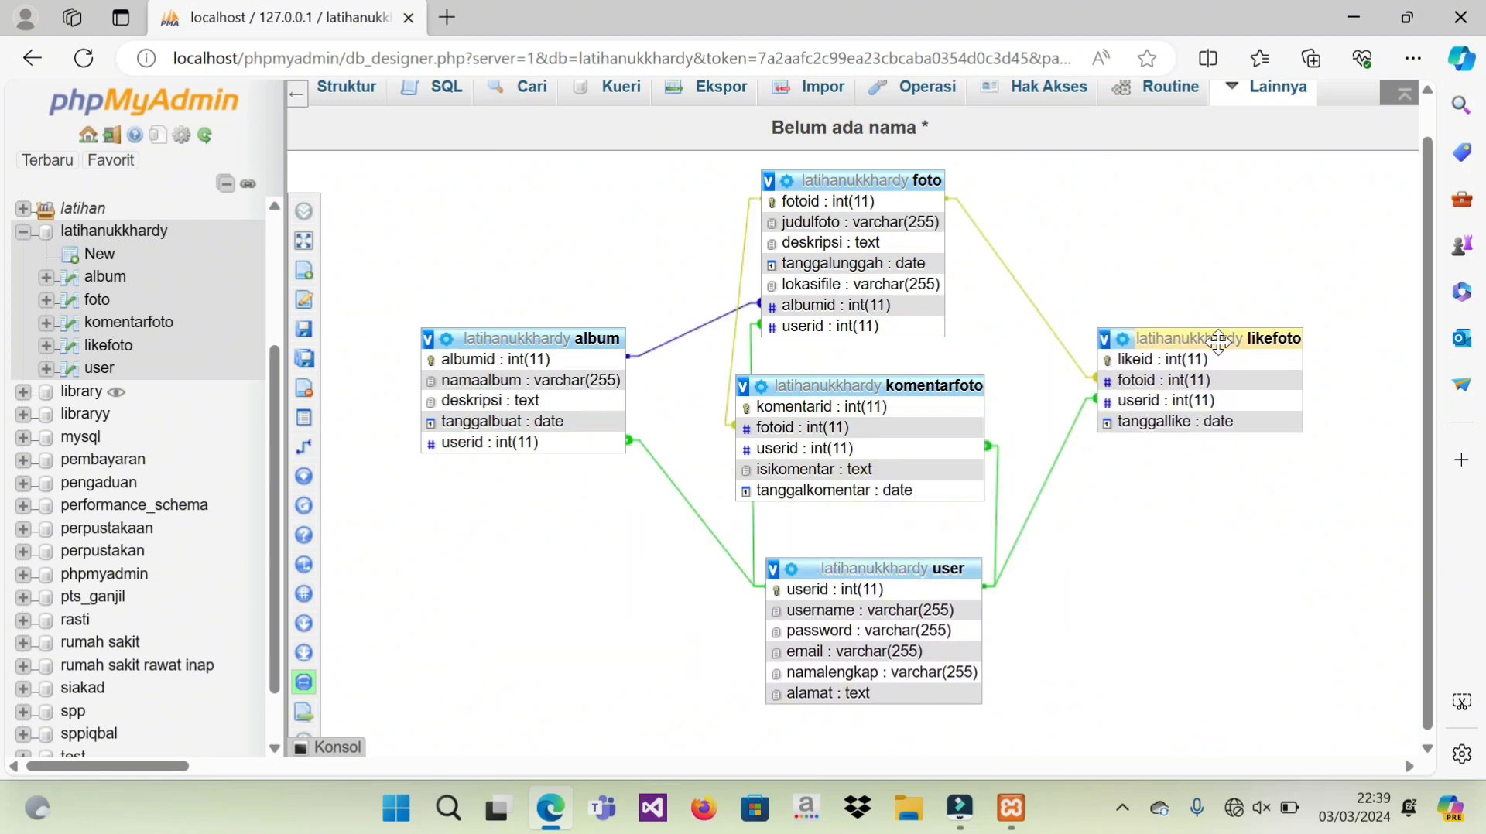
Step: Align the foto, komentarfoto and user tables along their left edges in one vertical column between album and likefoto
{"action": "left_click_drag", "start_coordinate": [909, 383], "coordinate": [894, 381]}
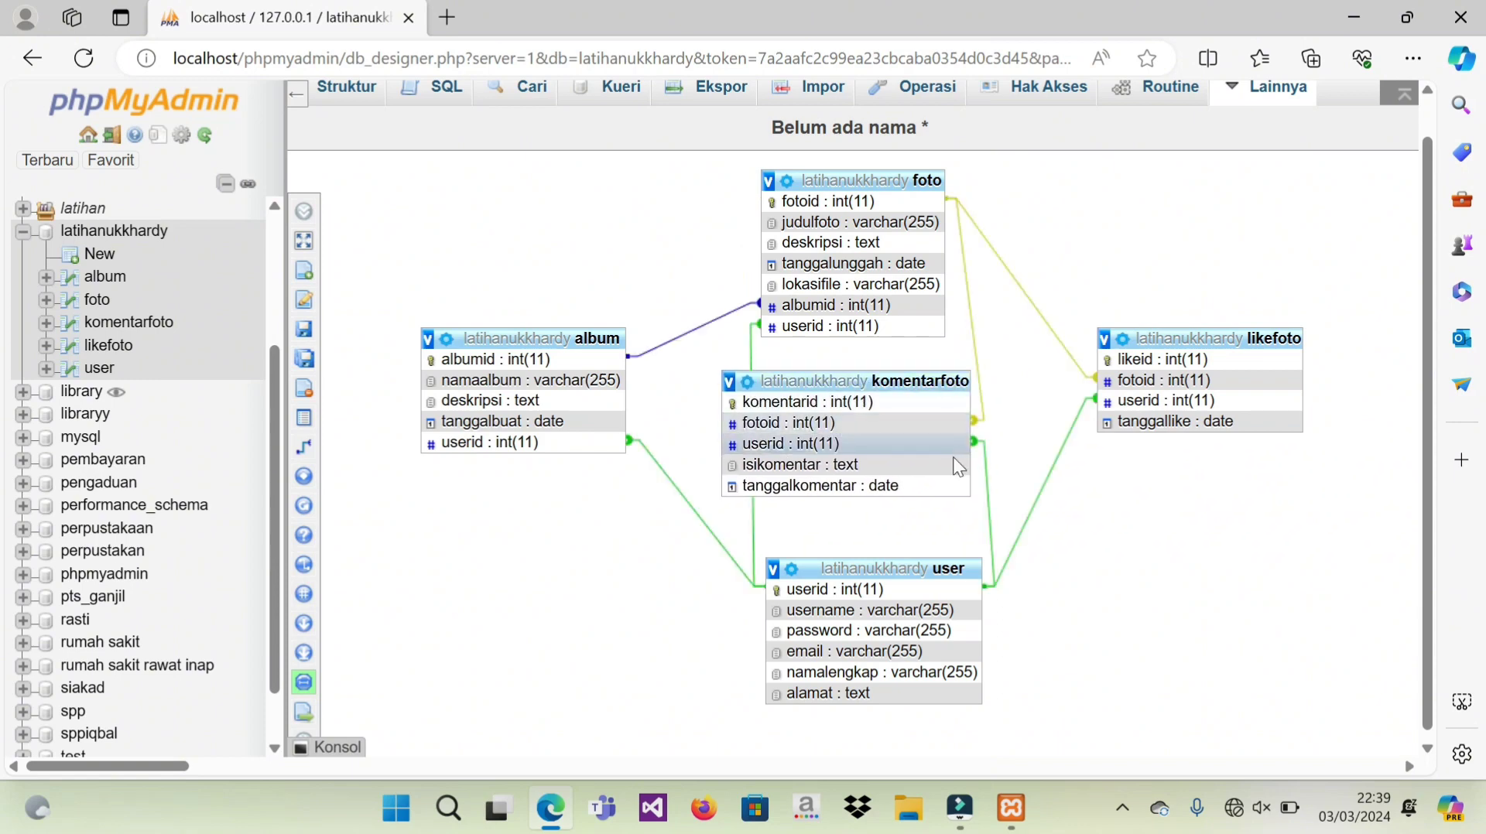
{"action": "left_click_drag", "start_coordinate": [858, 382], "coordinate": [918, 383]}
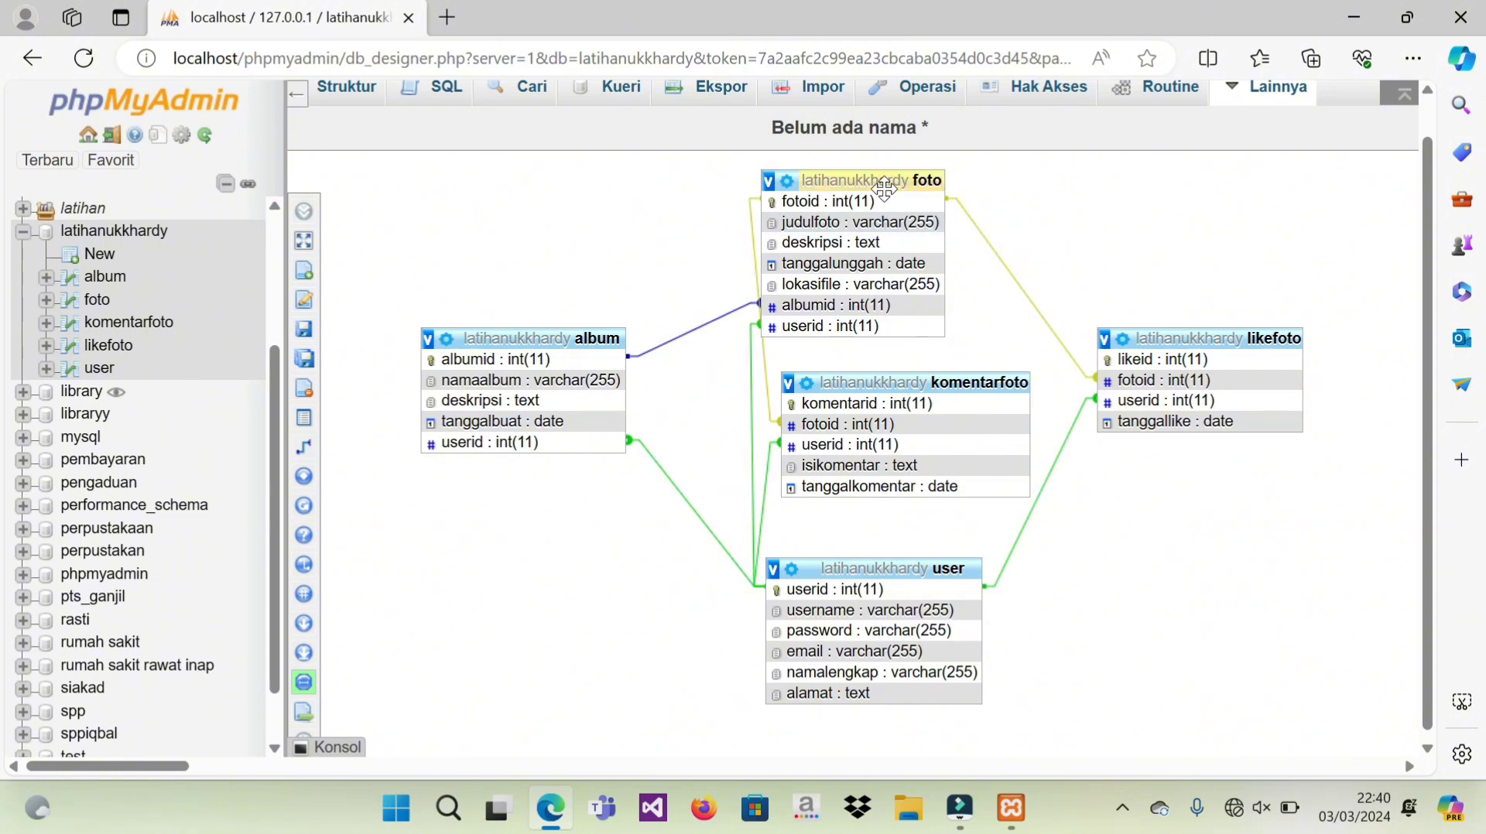
{"action": "left_click_drag", "start_coordinate": [884, 184], "coordinate": [924, 192]}
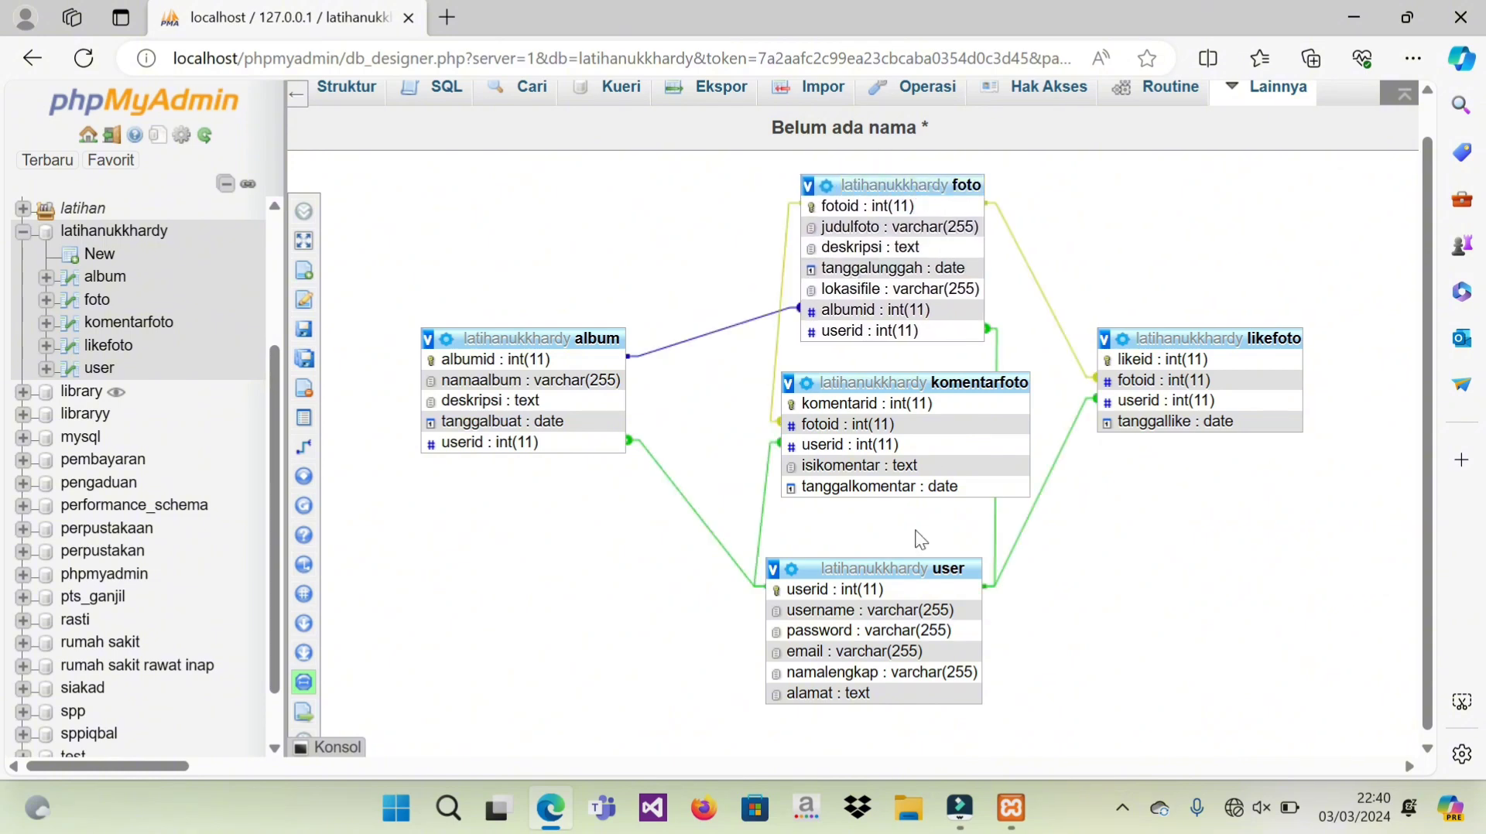
{"action": "left_click_drag", "start_coordinate": [898, 565], "coordinate": [930, 566]}
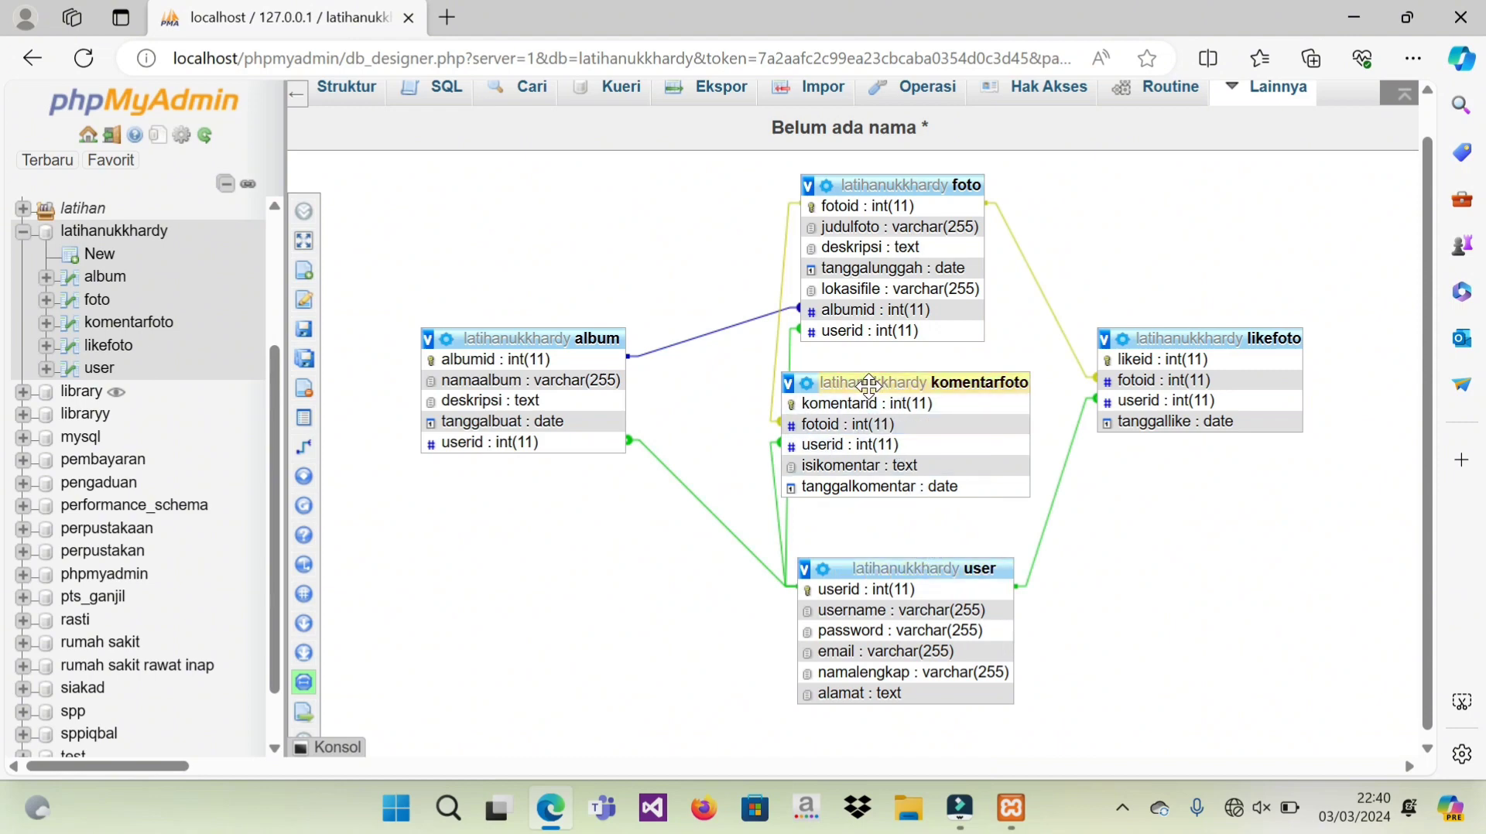
{"action": "left_click_drag", "start_coordinate": [868, 385], "coordinate": [889, 383]}
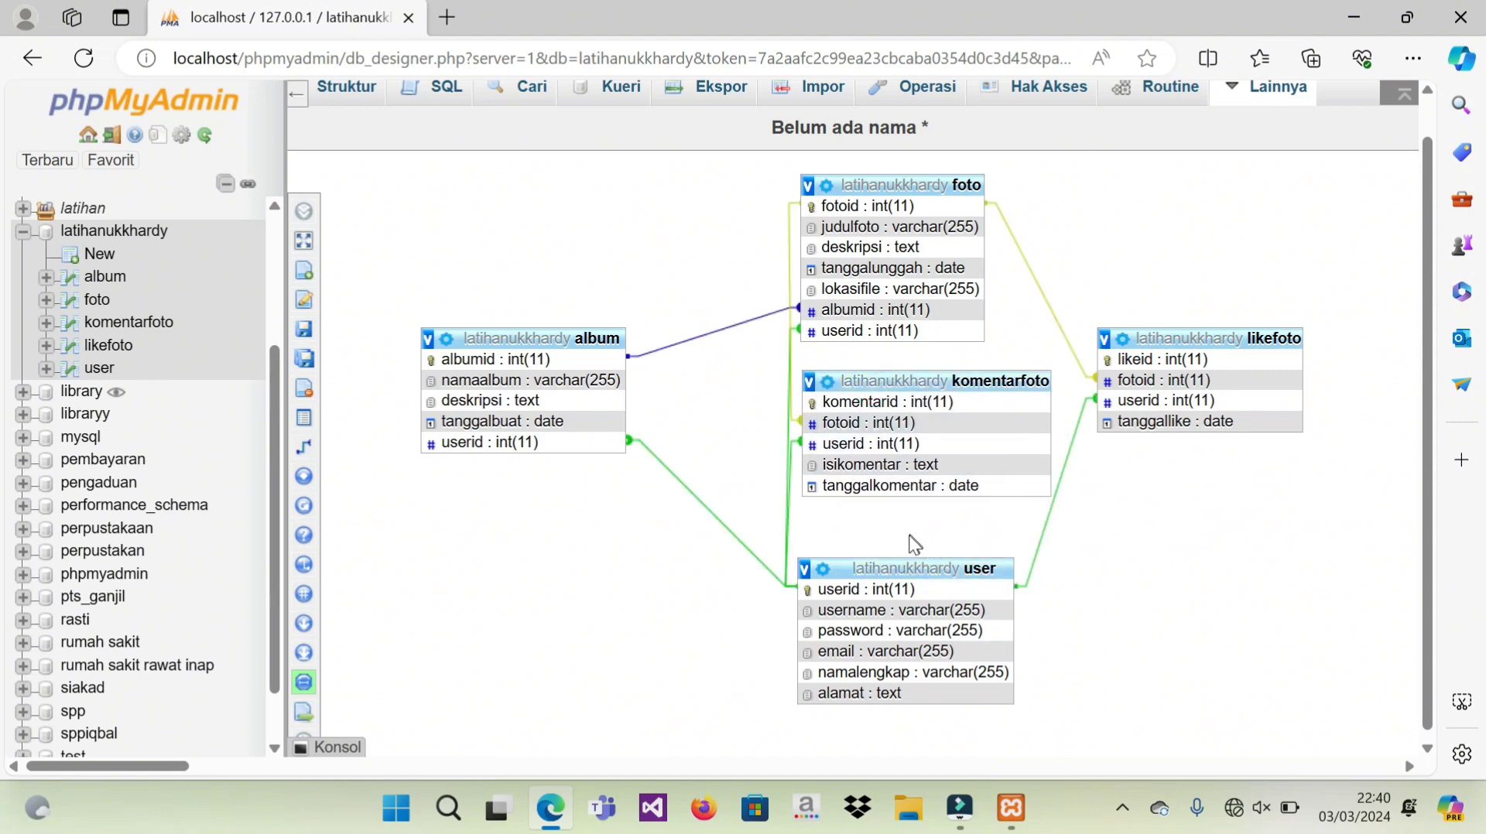
{"action": "left_click_drag", "start_coordinate": [906, 562], "coordinate": [912, 560]}
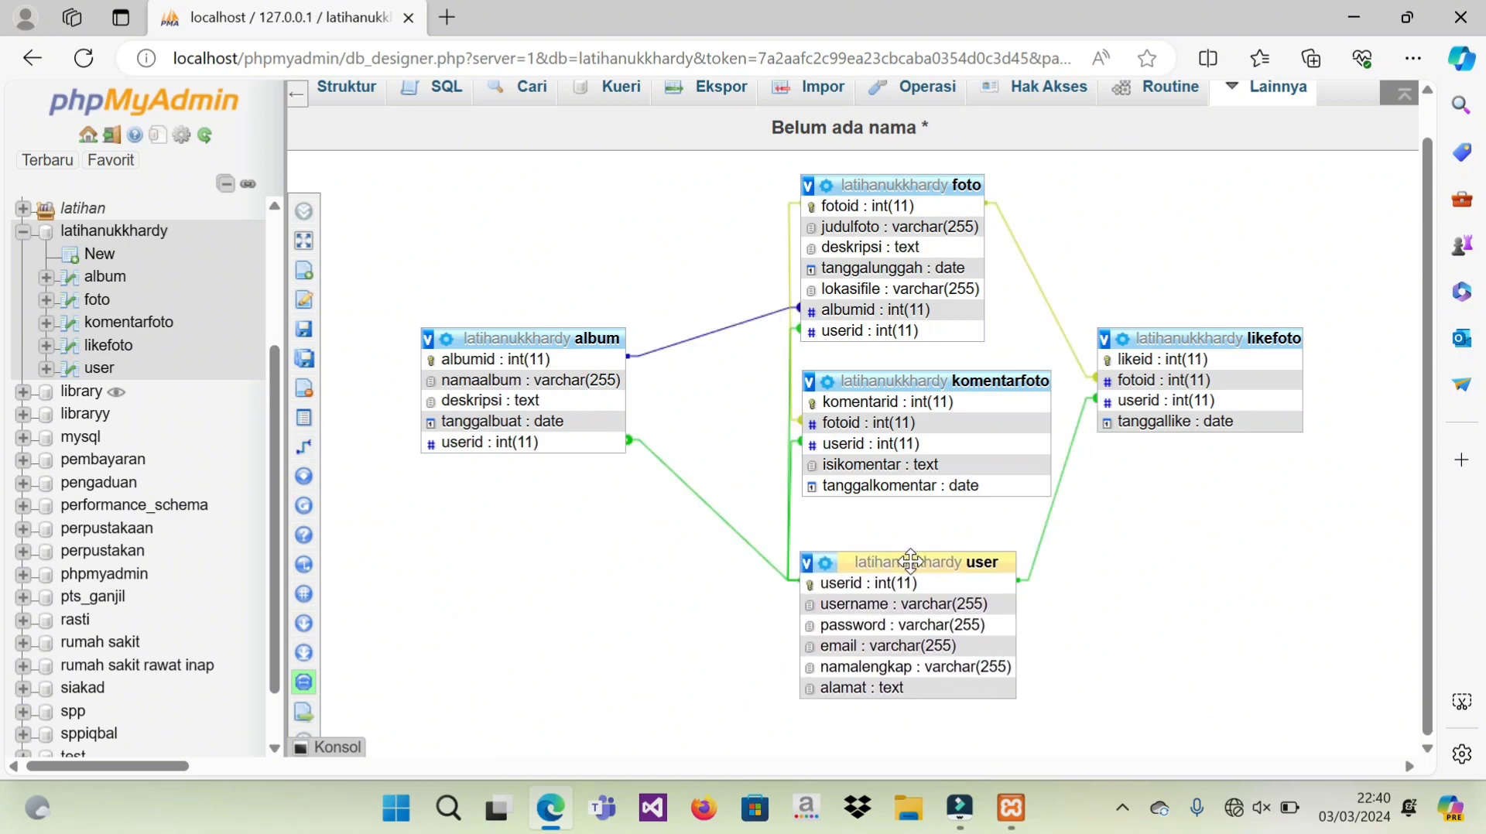